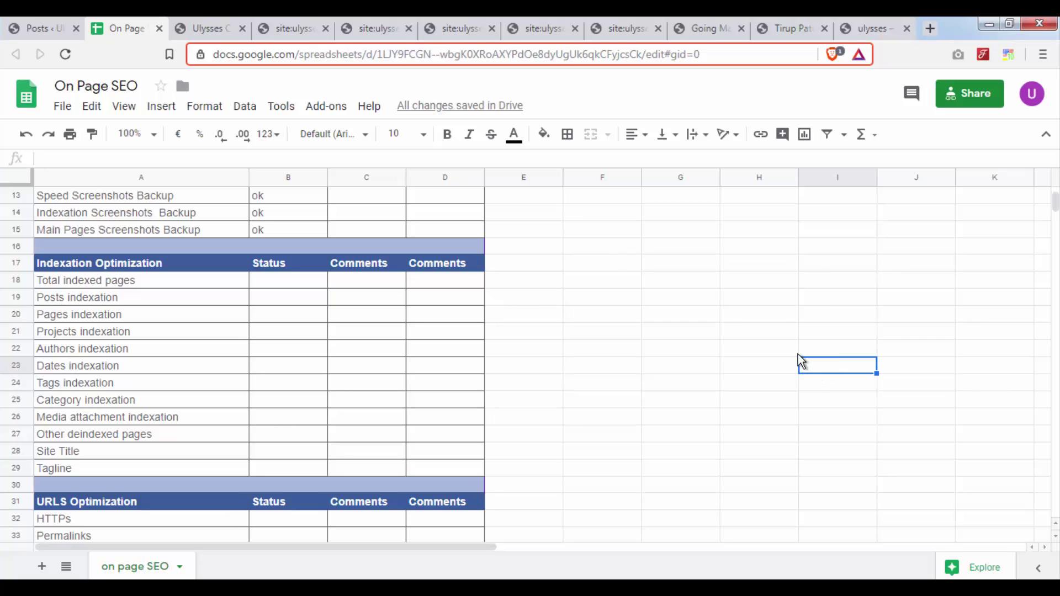
Review the Indexation Optimization items with their Status and Comments columns in the On Page SEO checklist
click(602, 349)
drag(134, 278, 407, 470)
click(508, 469)
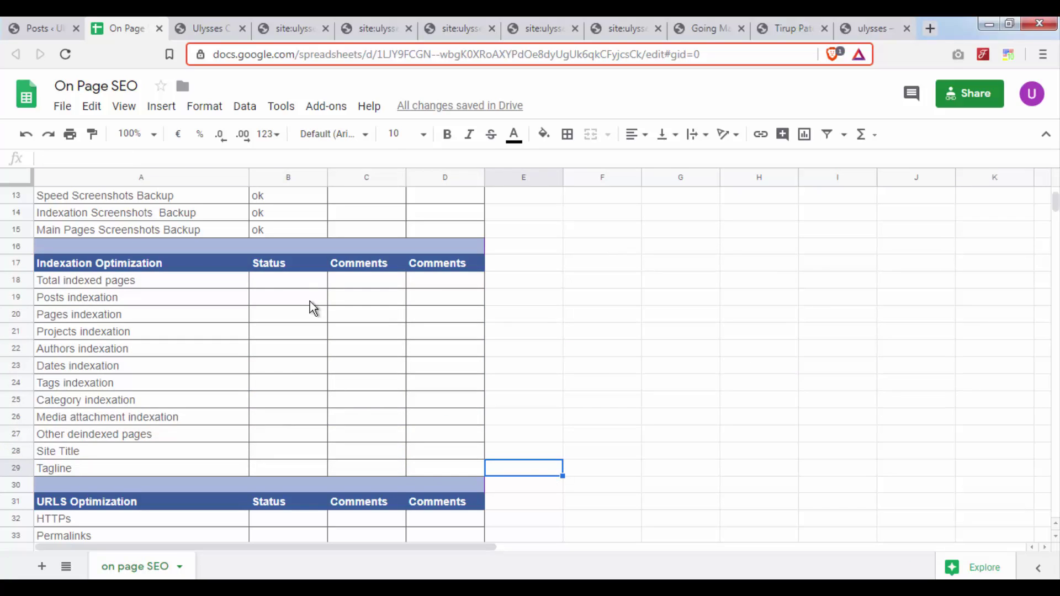
drag(293, 284, 464, 467)
click(554, 439)
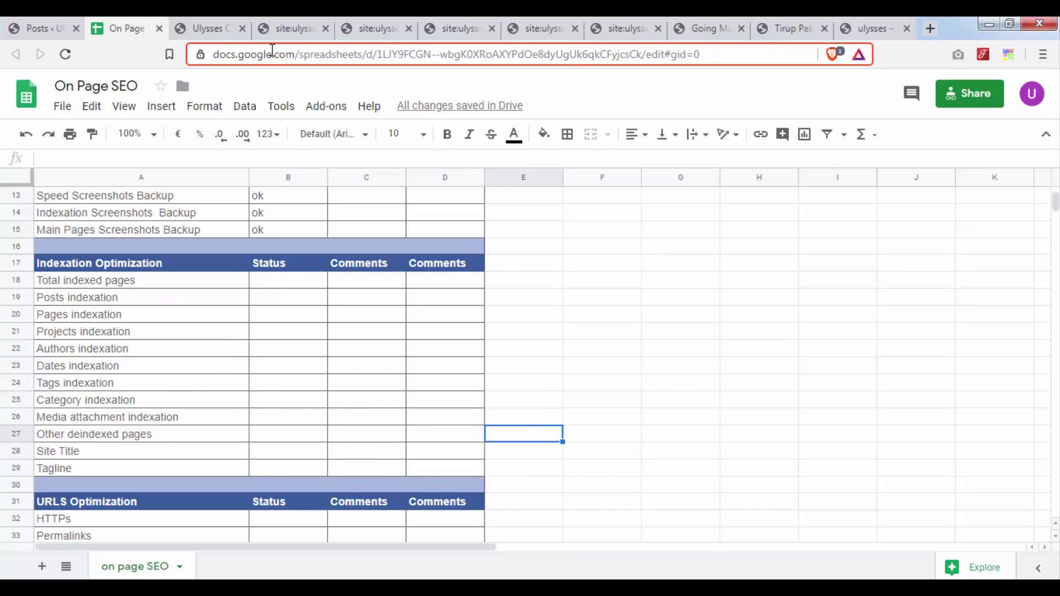
Switch to the Google results and enter the query site:ulysseslab.com in the search field
click(292, 28)
triple_click(360, 105)
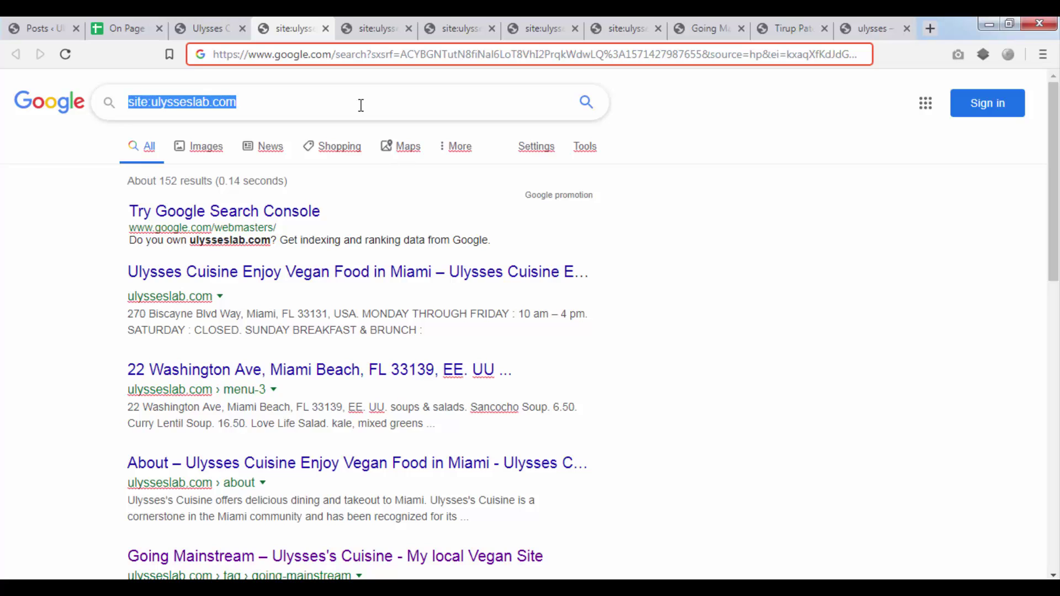
text(site:ulysssesla)
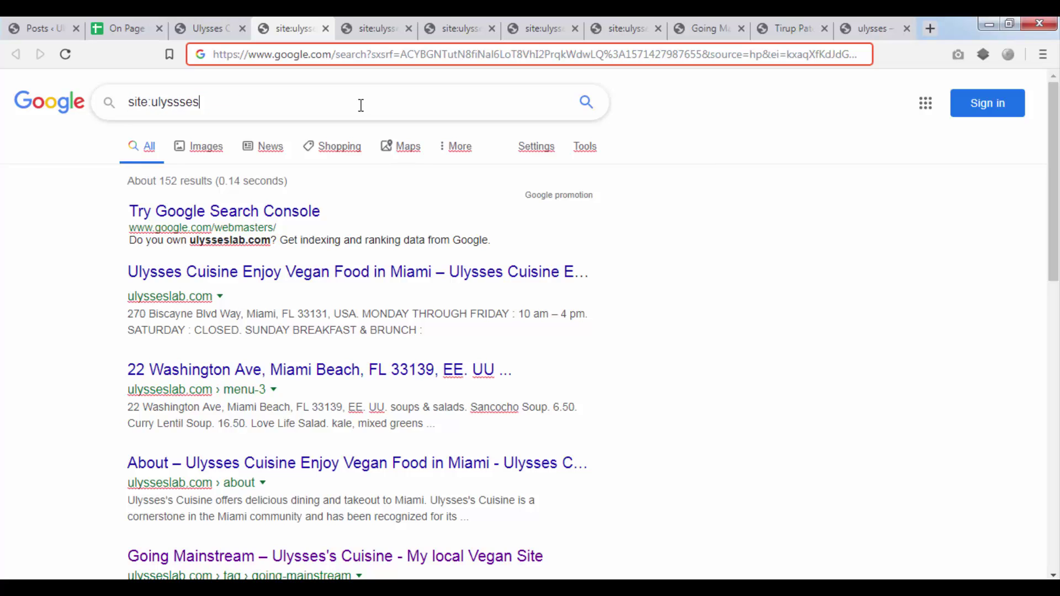
key(BackSpace)
key(BackSpace)
key(BackSpace)
key(BackSpace)
text(slab.com)
key(ctrl+a)
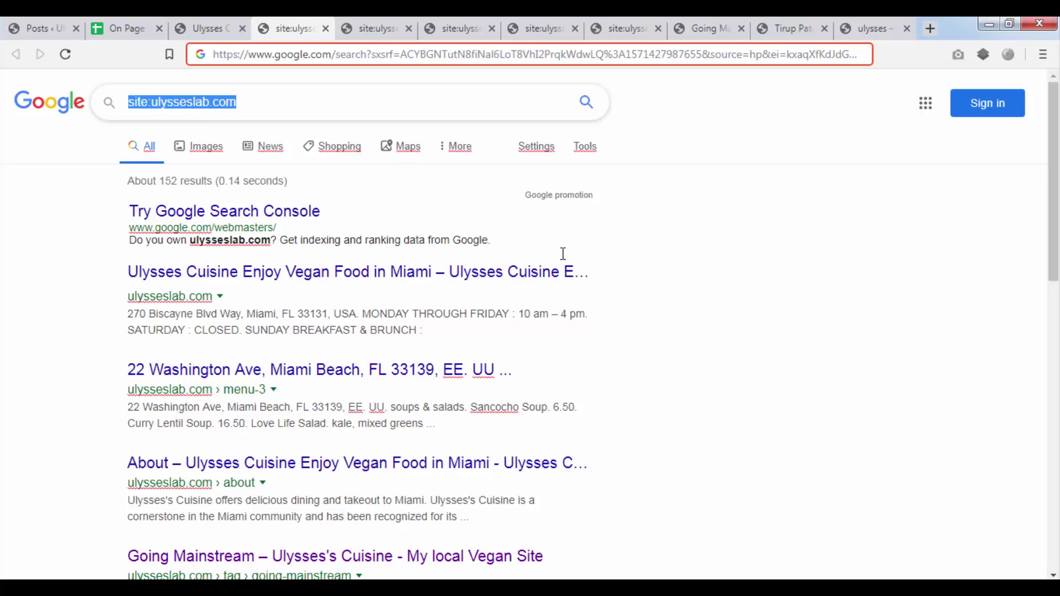
Examine the first page of indexed results for ulysseslab.com and the site: query used for it
scroll(567, 236, down, 10)
scroll(610, 273, up, 12)
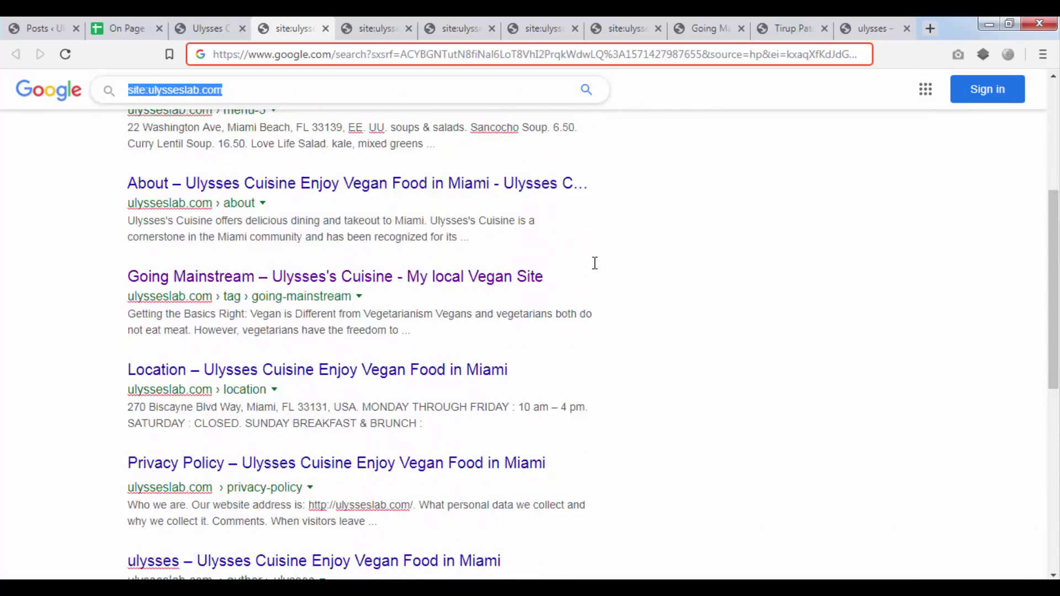
scroll(594, 265, down, 9)
scroll(414, 206, down, 4)
scroll(442, 309, up, 13)
click(162, 91)
drag(151, 102, 334, 114)
drag(183, 102, 45, 92)
scroll(620, 346, down, 6)
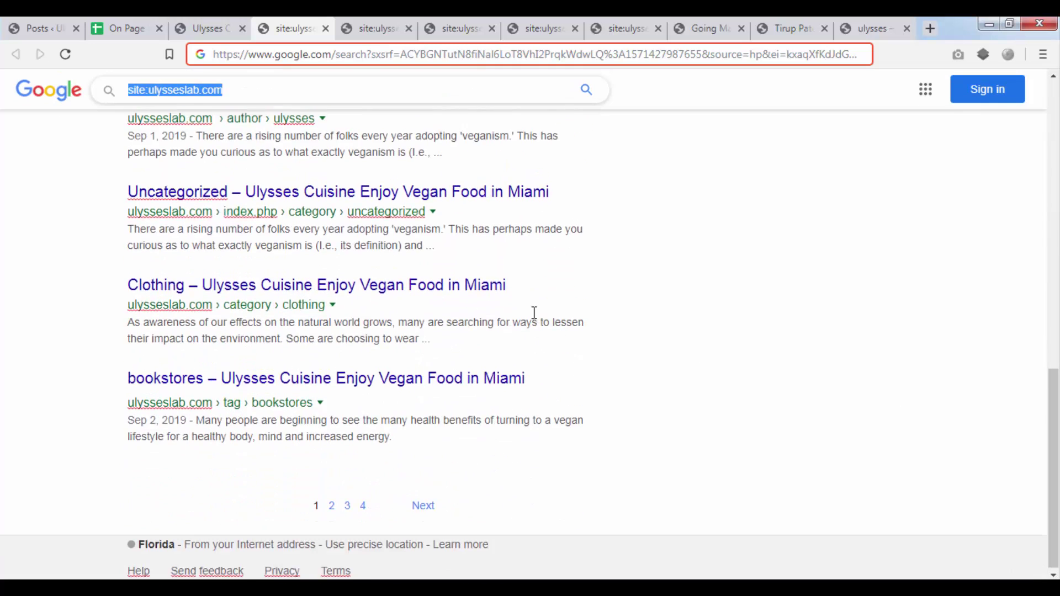
scroll(535, 315, up, 6)
Look through the already opened further result pages of the site:ulysseslab.com search
click(380, 19)
click(483, 18)
click(536, 18)
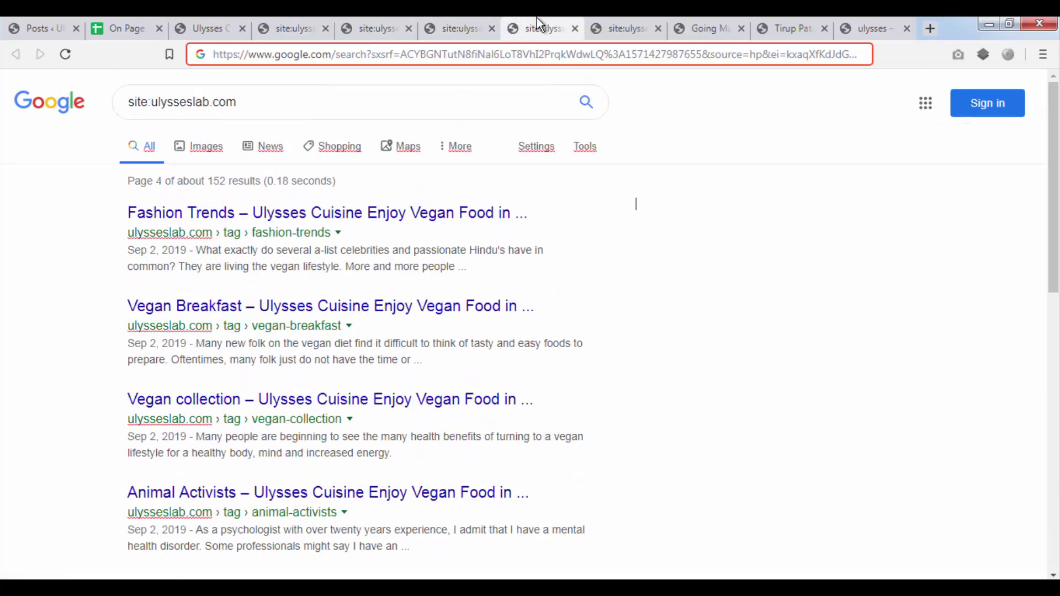
click(474, 17)
click(380, 18)
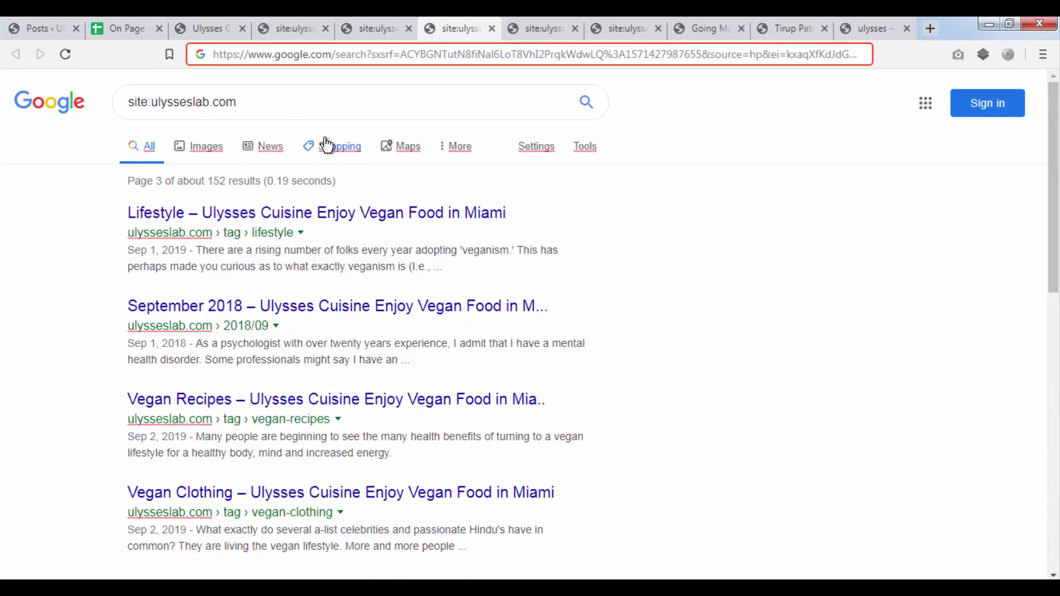
Return to the On Page SEO checklist and go over the Indexation Optimization rows
click(191, 18)
click(121, 21)
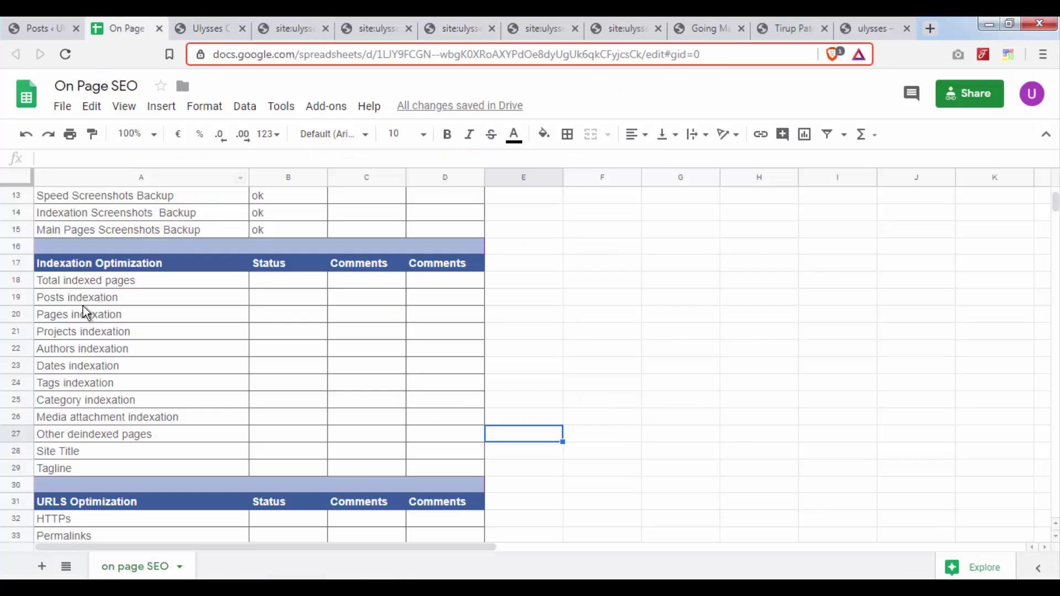
drag(102, 267, 443, 458)
click(608, 454)
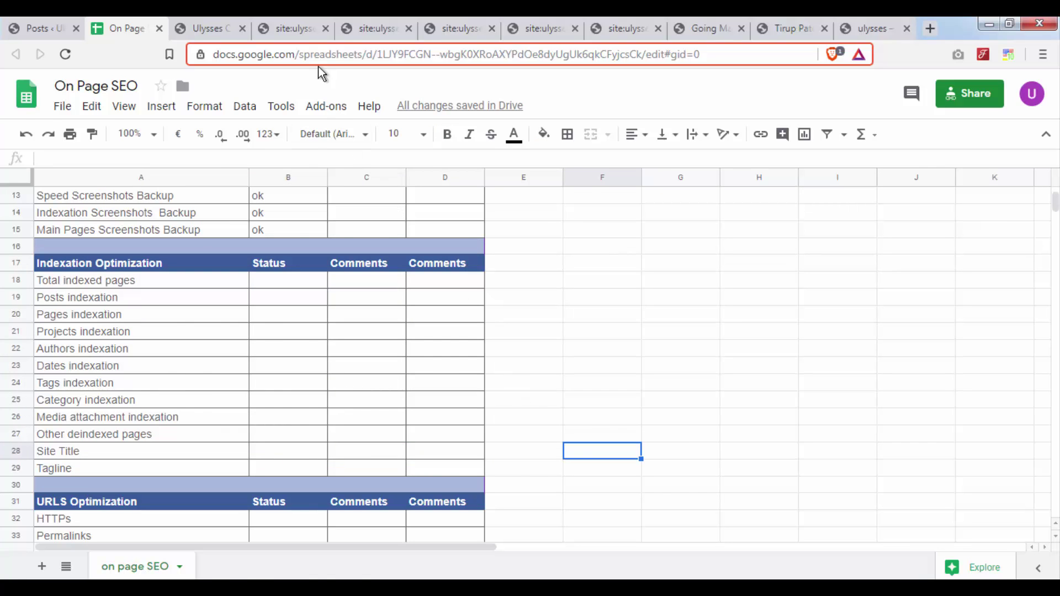
Inspect the indexed page types in the first Google results page and highlight the URL of the going-mainstream tag result
click(295, 29)
scroll(634, 315, down, 5)
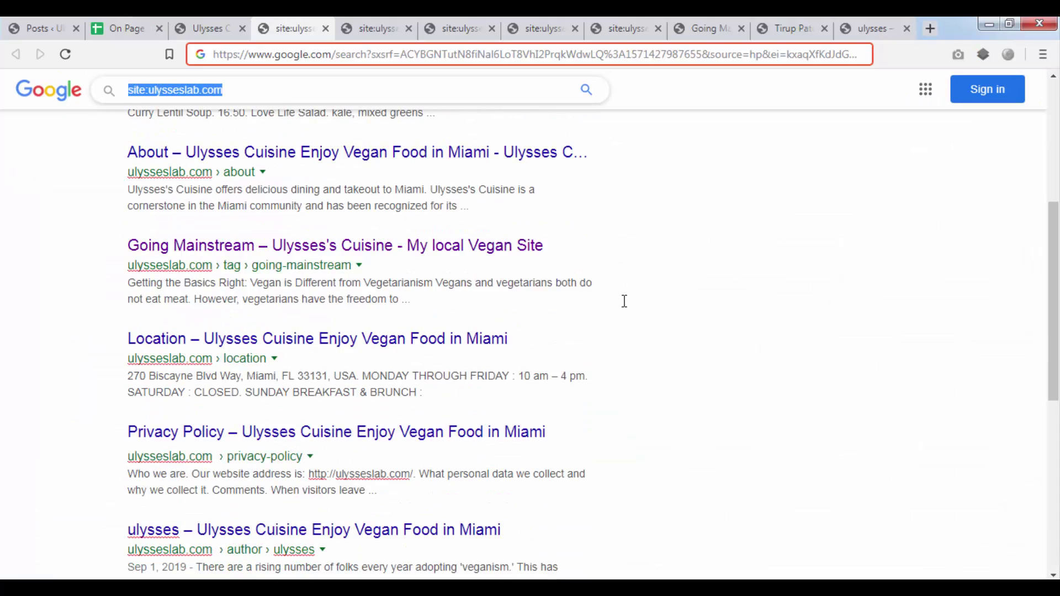
scroll(623, 301, up, 5)
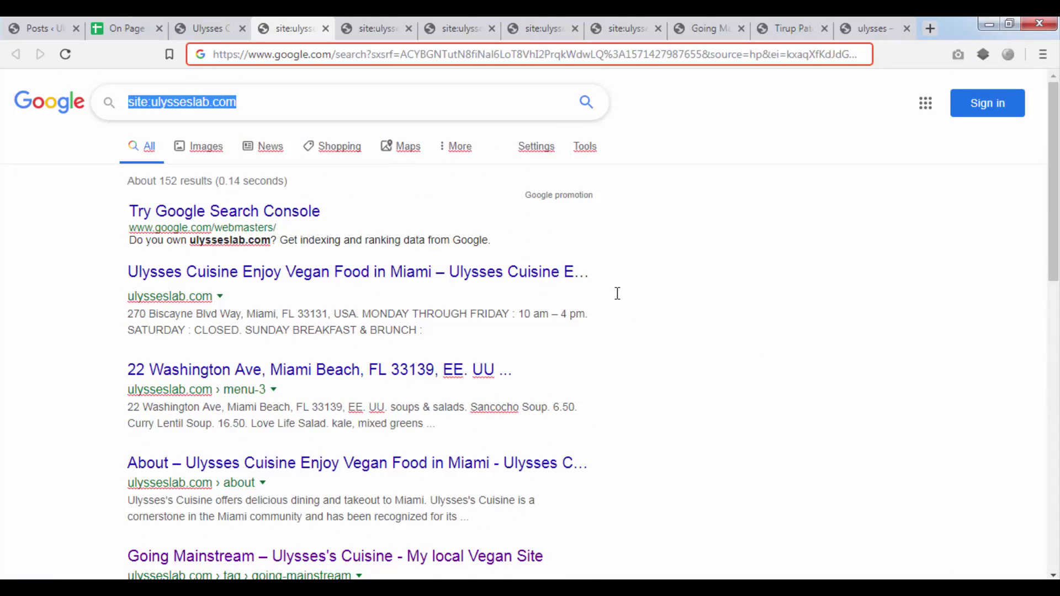
scroll(617, 293, down, 12)
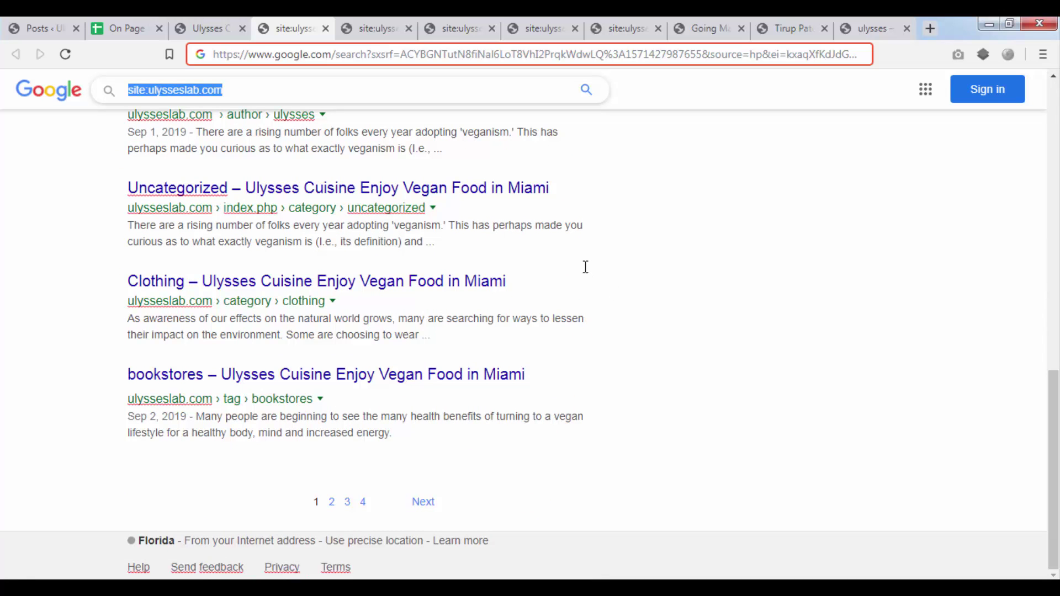
scroll(585, 267, up, 12)
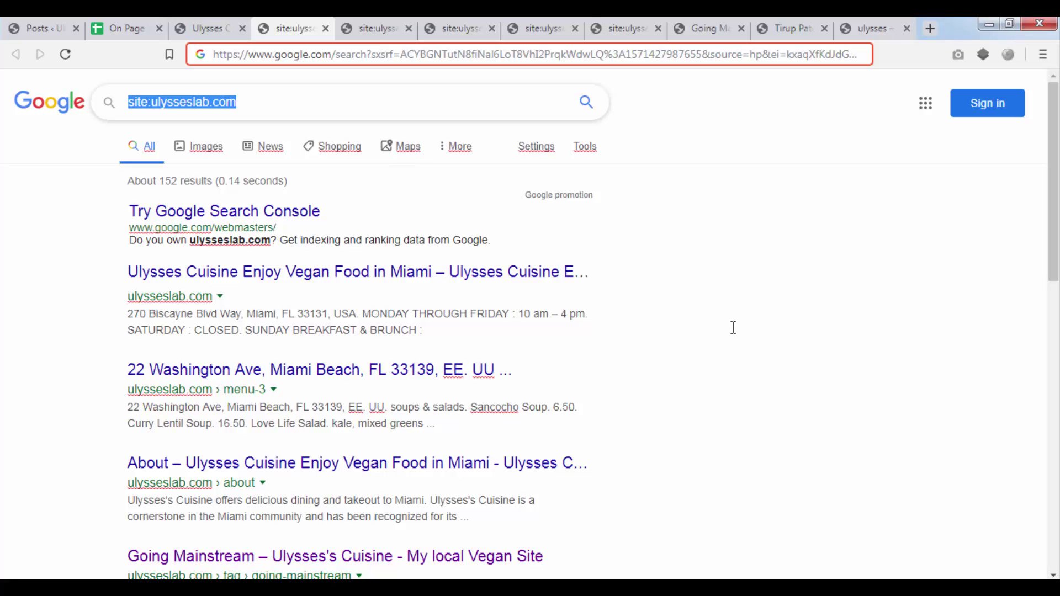
scroll(726, 315, down, 15)
scroll(607, 275, up, 15)
scroll(608, 276, down, 5)
scroll(342, 268, up, 1)
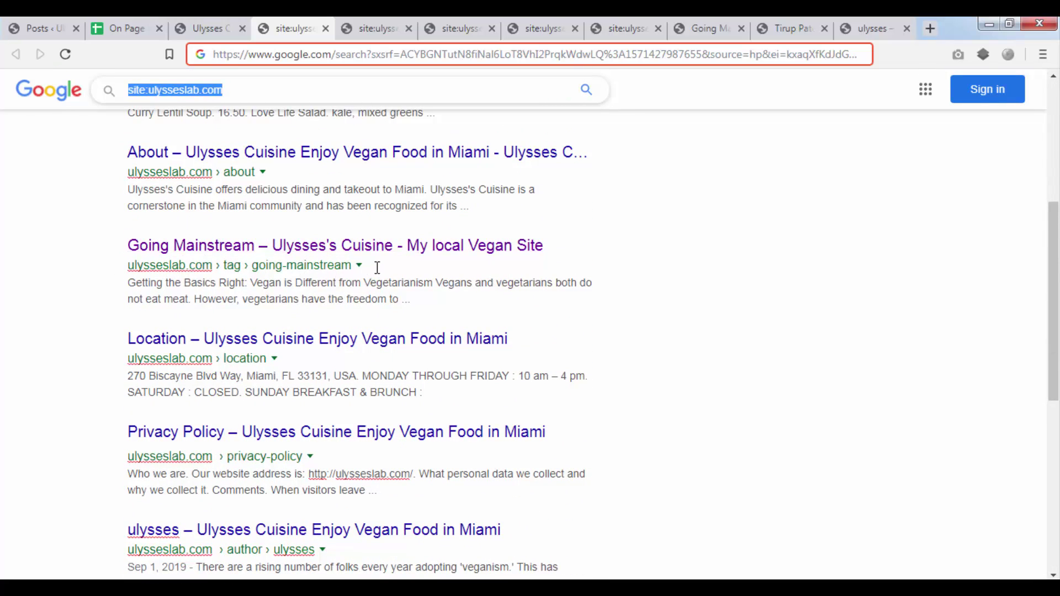
drag(377, 268, 126, 269)
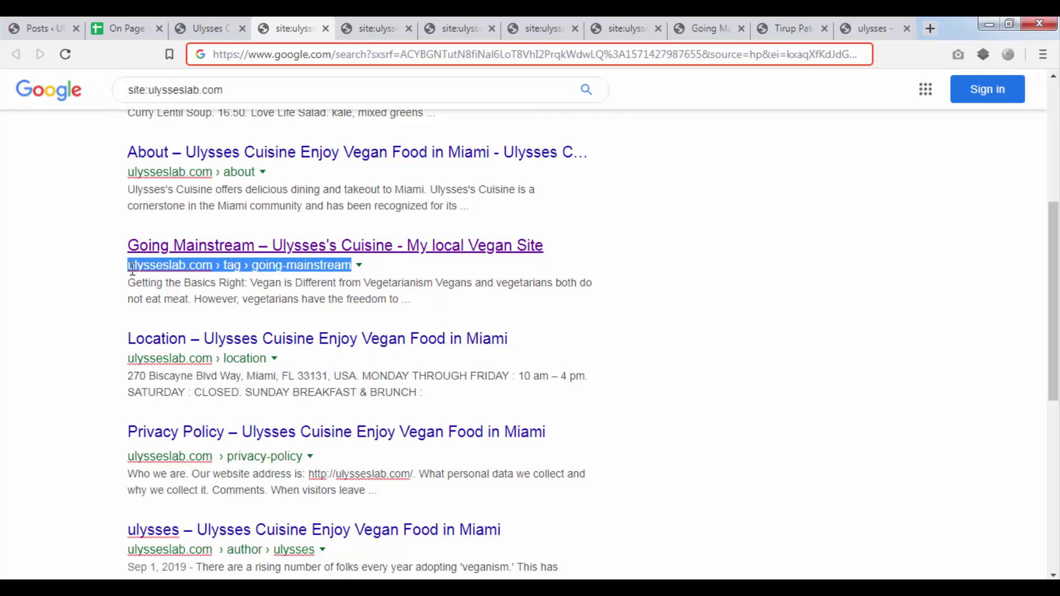
View the Going Mainstream tag archive on the website, reload it, and check its address
click(701, 22)
drag(58, 356, 582, 462)
key(F5)
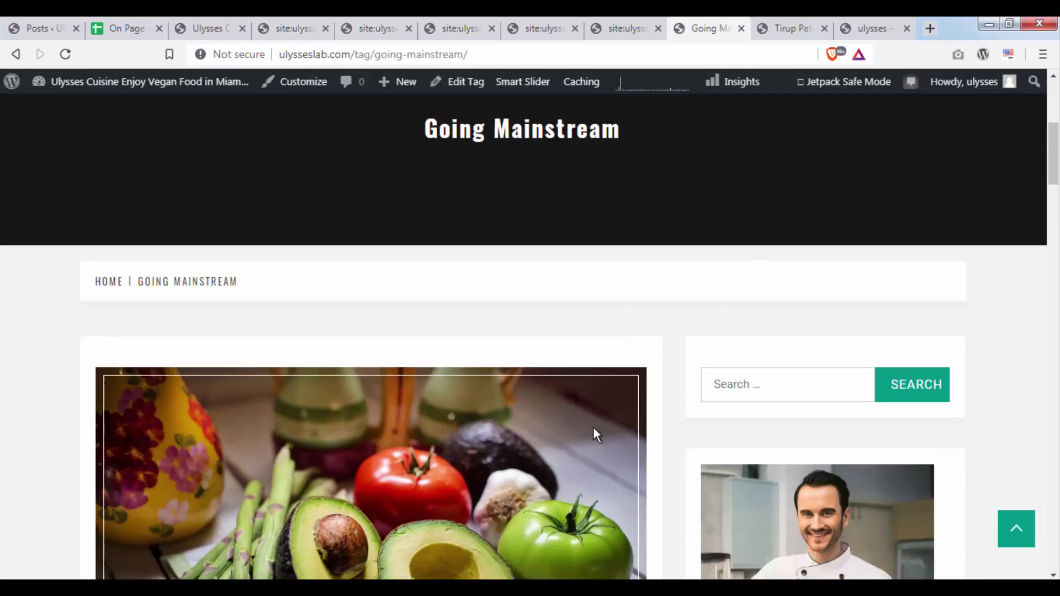
scroll(594, 434, down, 8)
scroll(564, 333, up, 20)
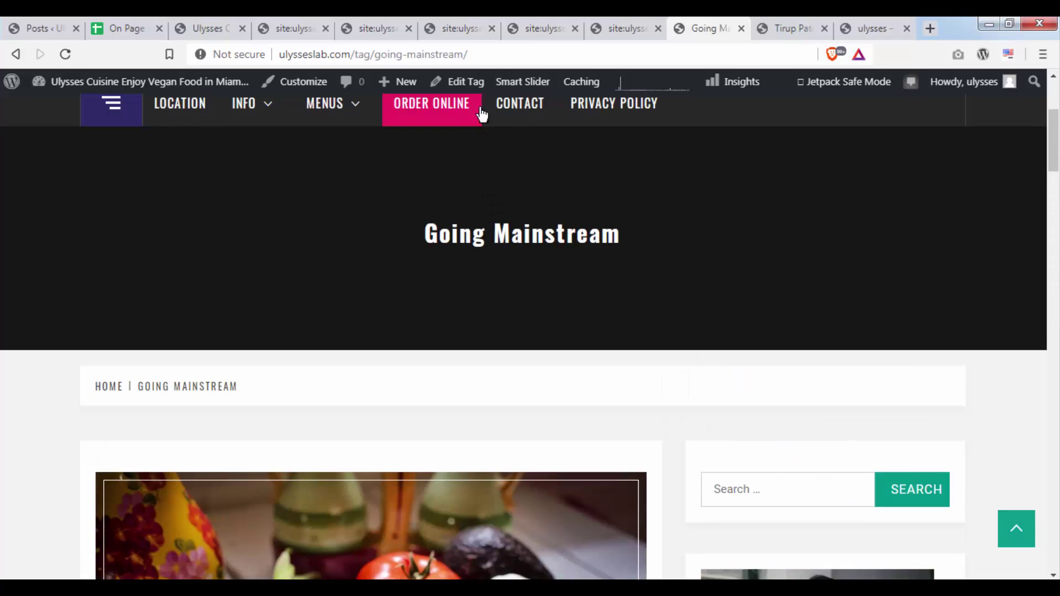
click(486, 53)
scroll(378, 346, down, 10)
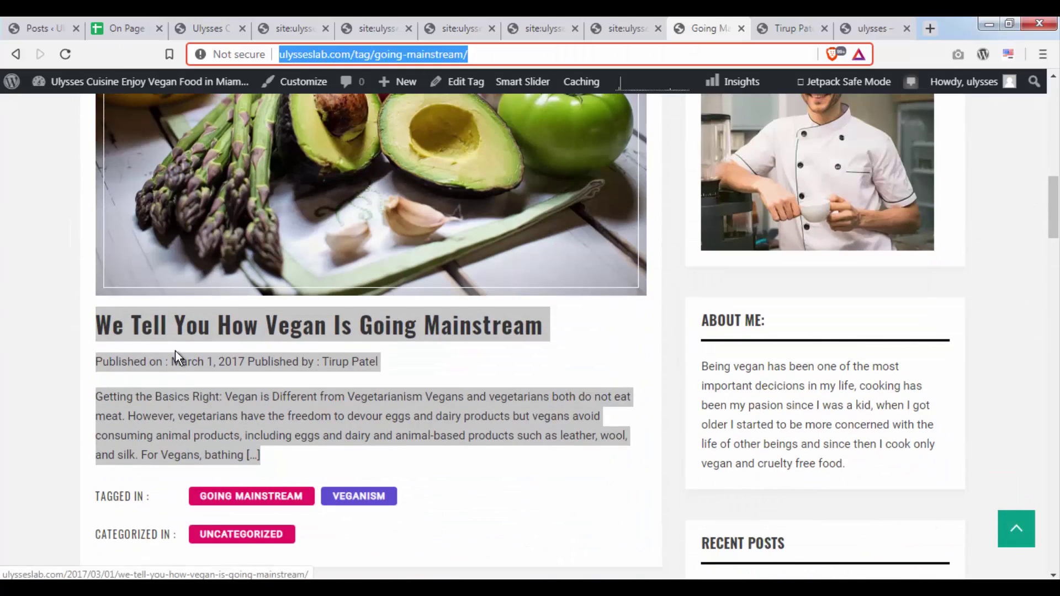
Examine the post excerpt, tags and category shown on the Going Mainstream tag archive
click(37, 362)
scroll(38, 361, down, 12)
scroll(160, 350, up, 12)
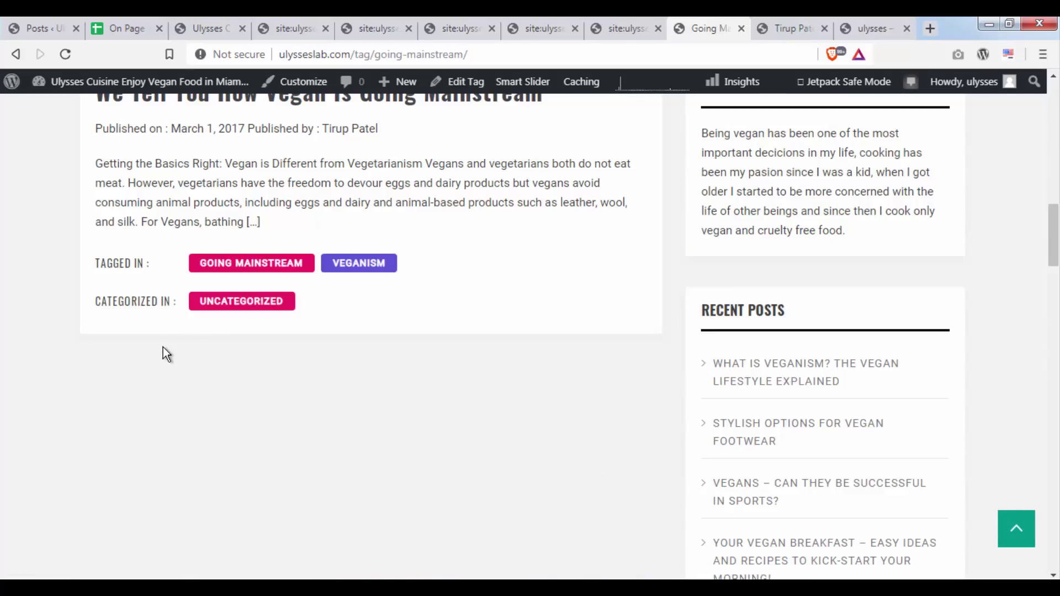
drag(114, 330, 46, 321)
click(47, 321)
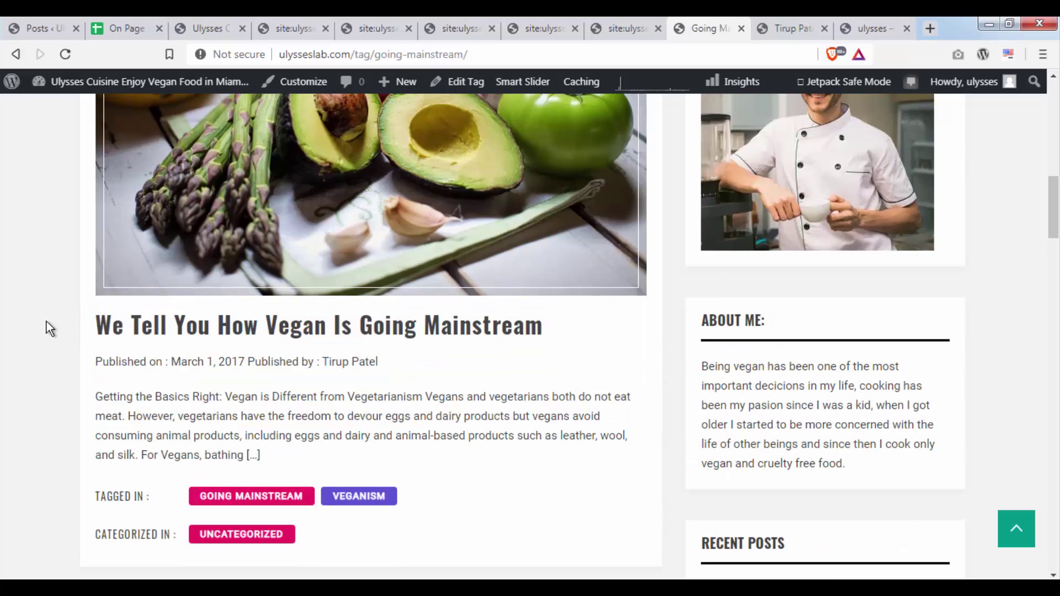
scroll(275, 331, up, 3)
scroll(275, 332, down, 15)
scroll(274, 331, up, 4)
scroll(272, 326, up, 13)
scroll(273, 324, down, 5)
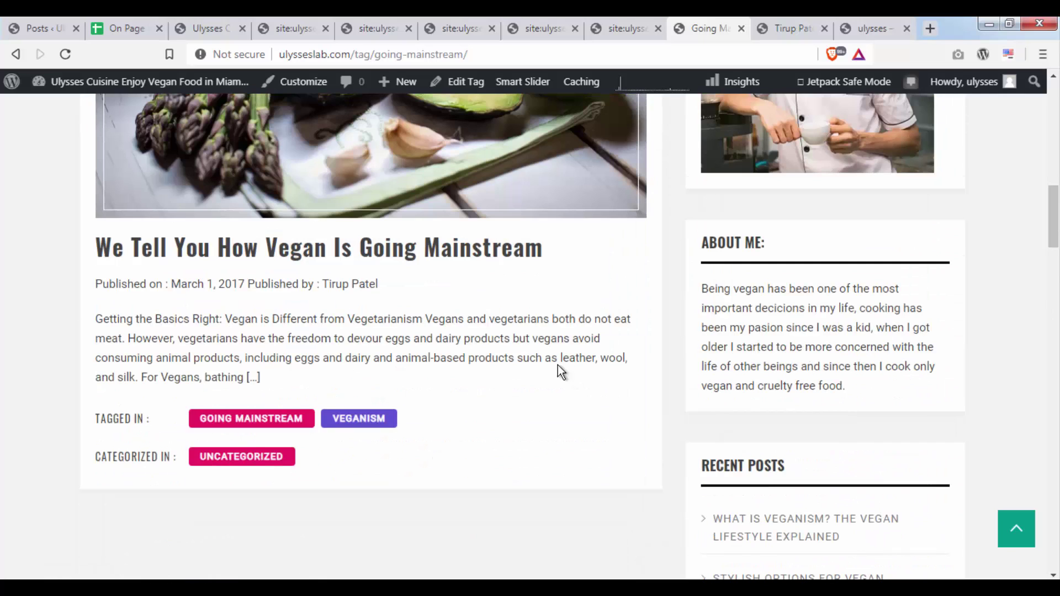
Open the post author's archive in a new tab and examine the post listed on it
middle_click(376, 285)
drag(377, 283, 141, 284)
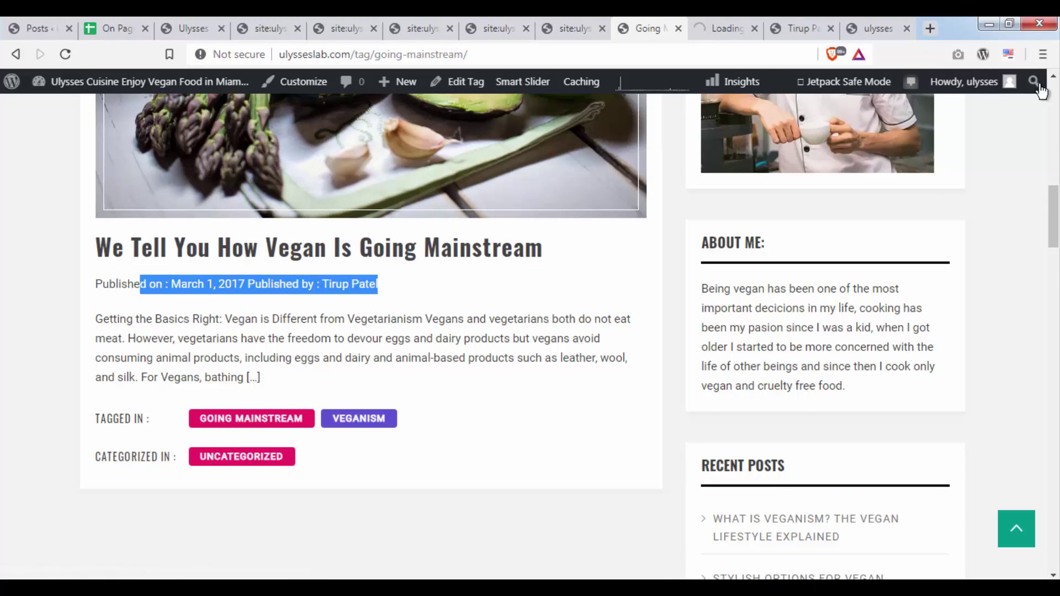
click(717, 22)
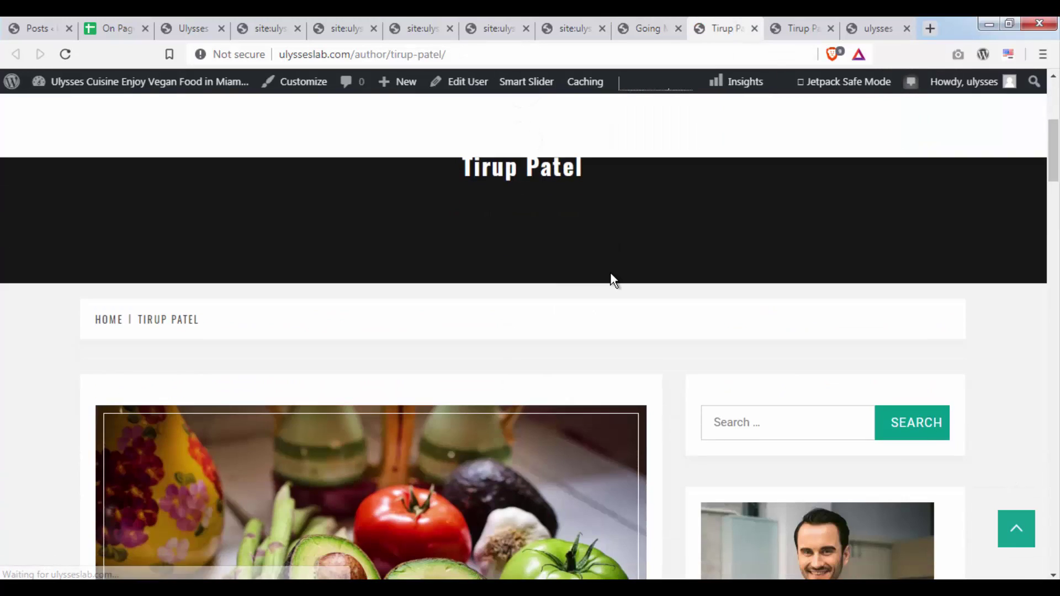
scroll(611, 273, down, 10)
scroll(35, 233, up, 1)
drag(48, 227, 517, 365)
click(516, 365)
Check the content and address of the Going Mainstream tag archive against those of the author archive
click(657, 25)
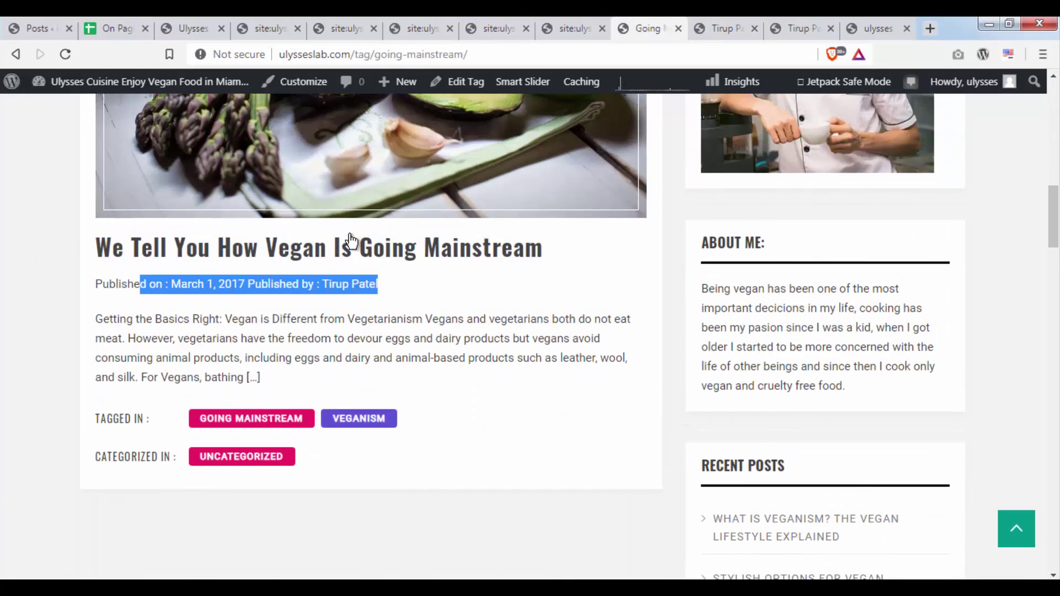
scroll(220, 266, up, 5)
scroll(839, 132, down, 8)
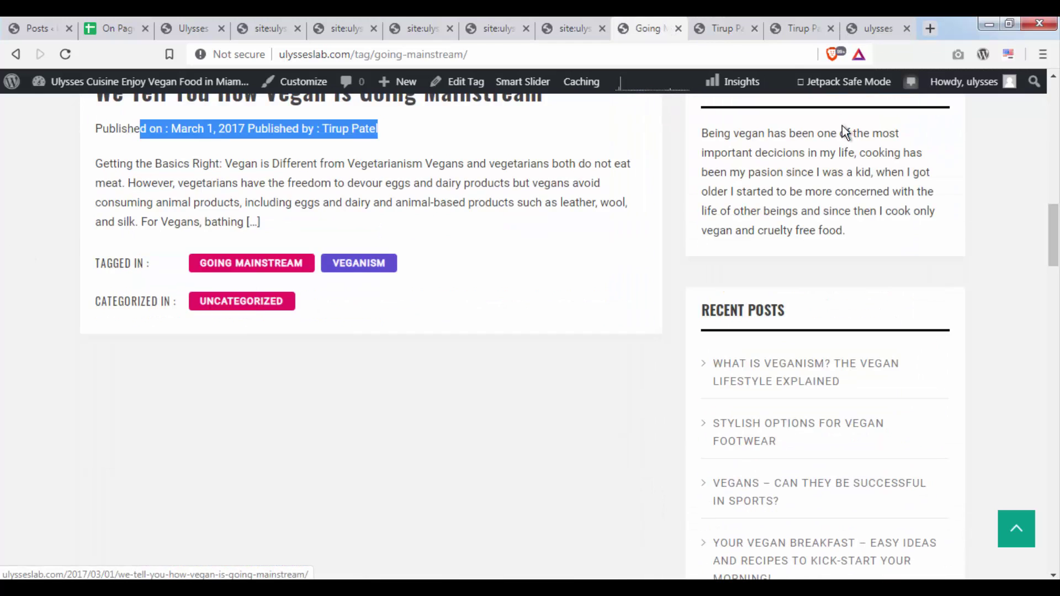
click(729, 28)
click(598, 48)
click(654, 24)
click(577, 54)
click(577, 53)
scroll(568, 192, up, 5)
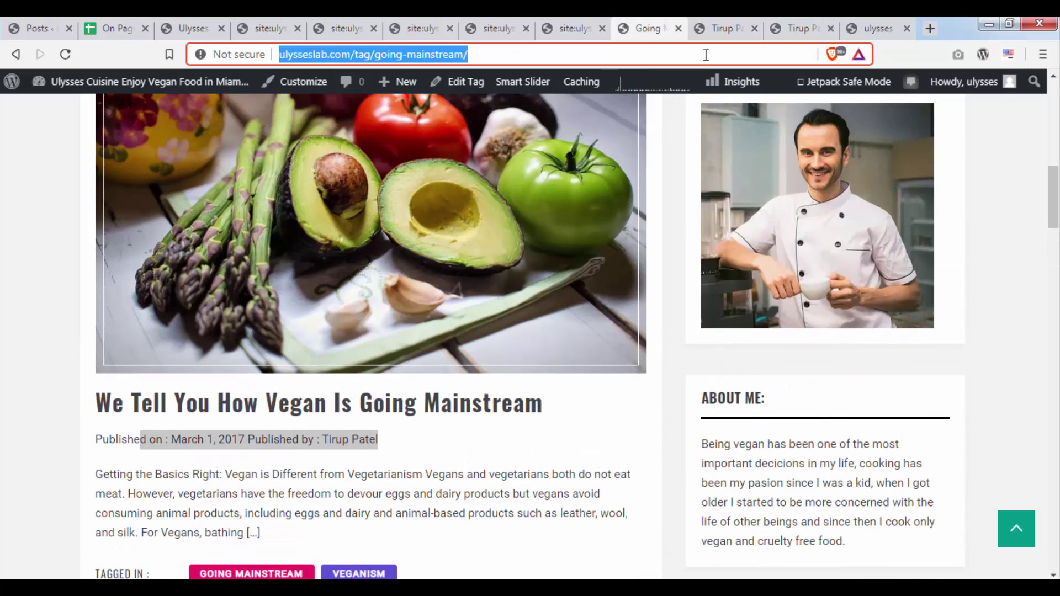
Compare the post listing on the author archive with the one on the tag archive for duplicate content
click(723, 28)
scroll(542, 265, up, 5)
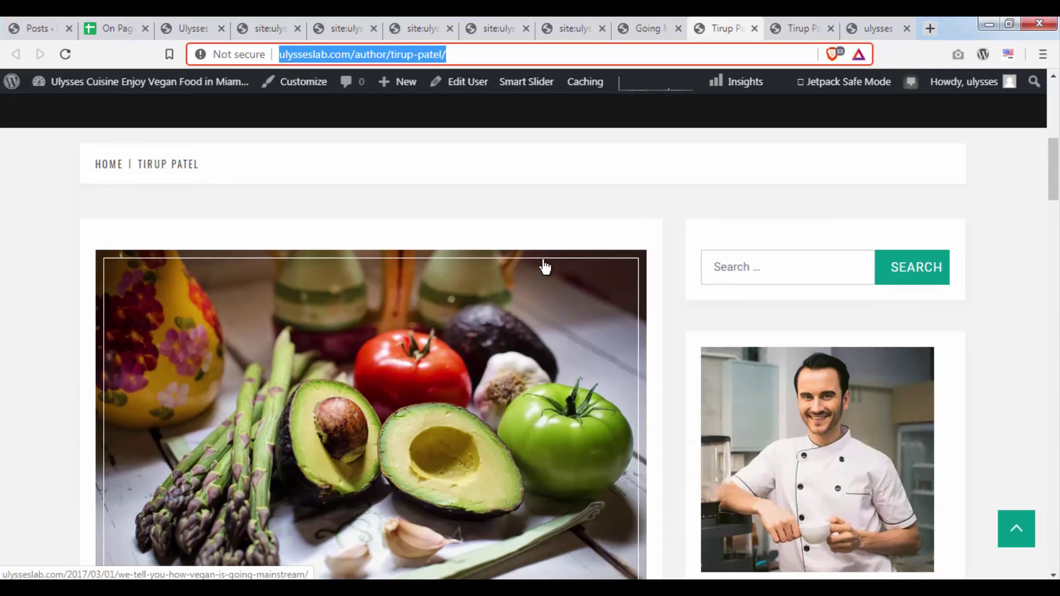
scroll(544, 267, down, 3)
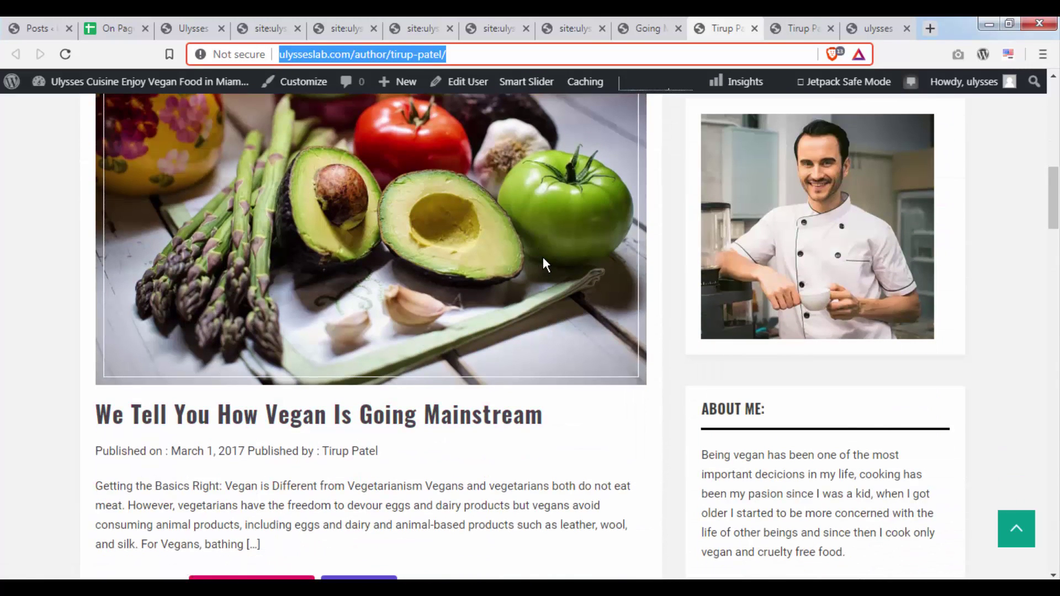
click(643, 22)
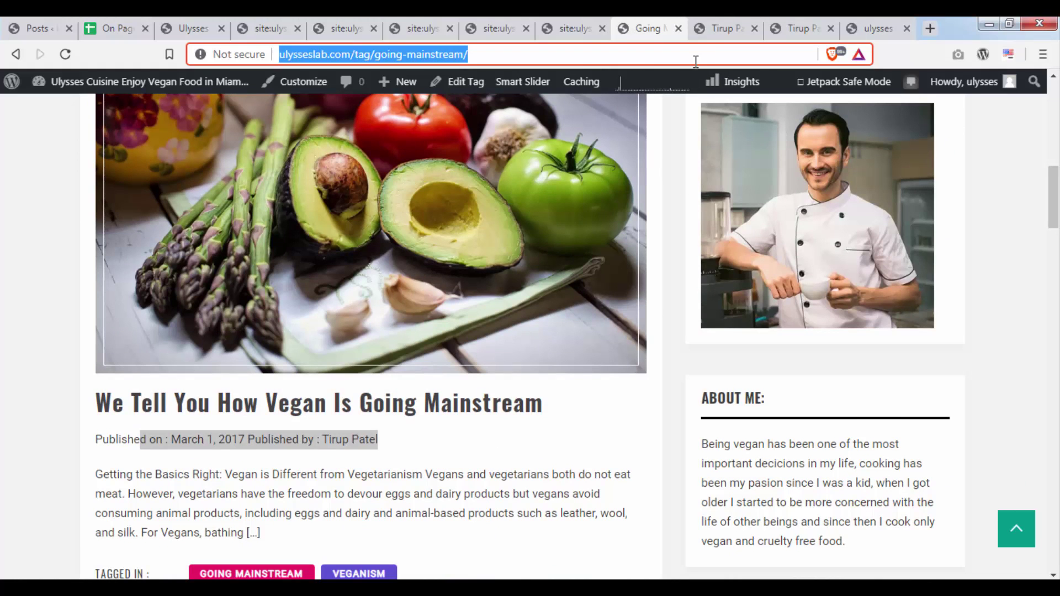
click(725, 25)
click(639, 25)
click(699, 25)
click(644, 25)
click(718, 22)
click(658, 22)
click(699, 22)
click(651, 22)
scroll(662, 230, up, 5)
scroll(662, 230, down, 7)
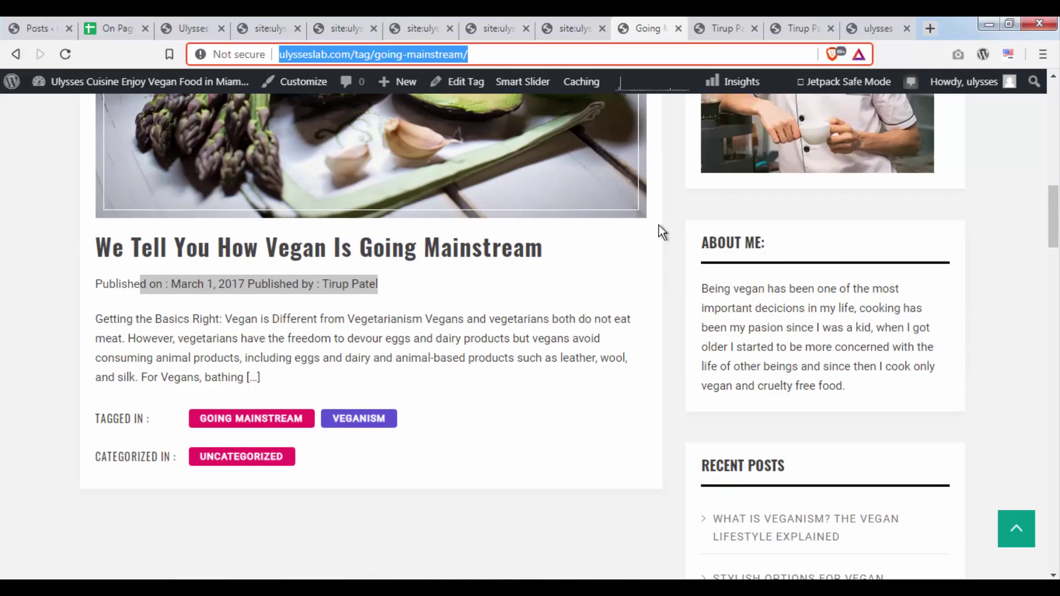
Revisit the Google results and the On Page SEO checklist, and switch to the ulysseslab.com home page
click(335, 18)
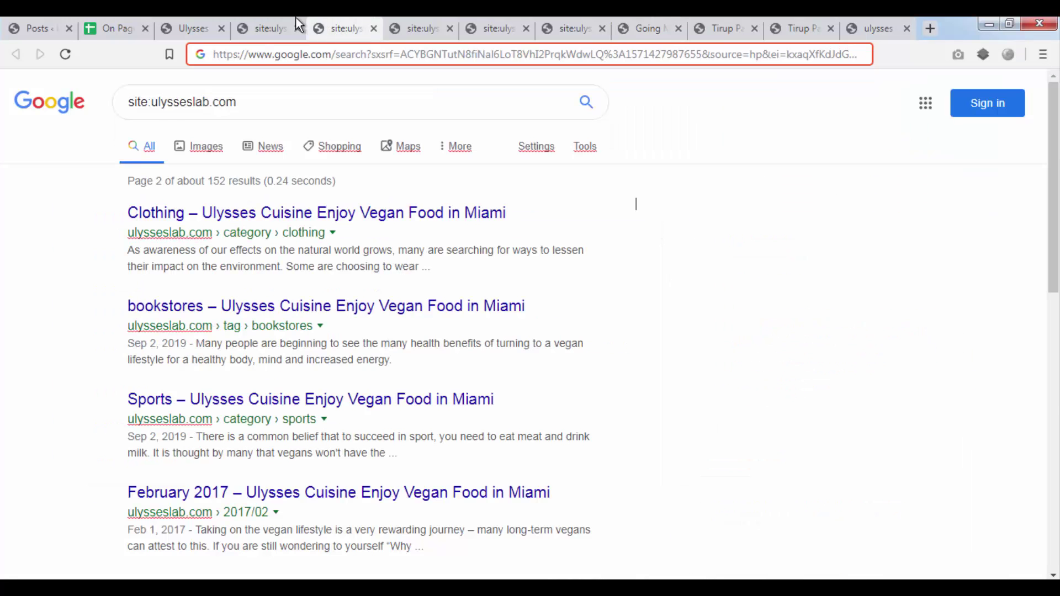
click(283, 18)
click(114, 18)
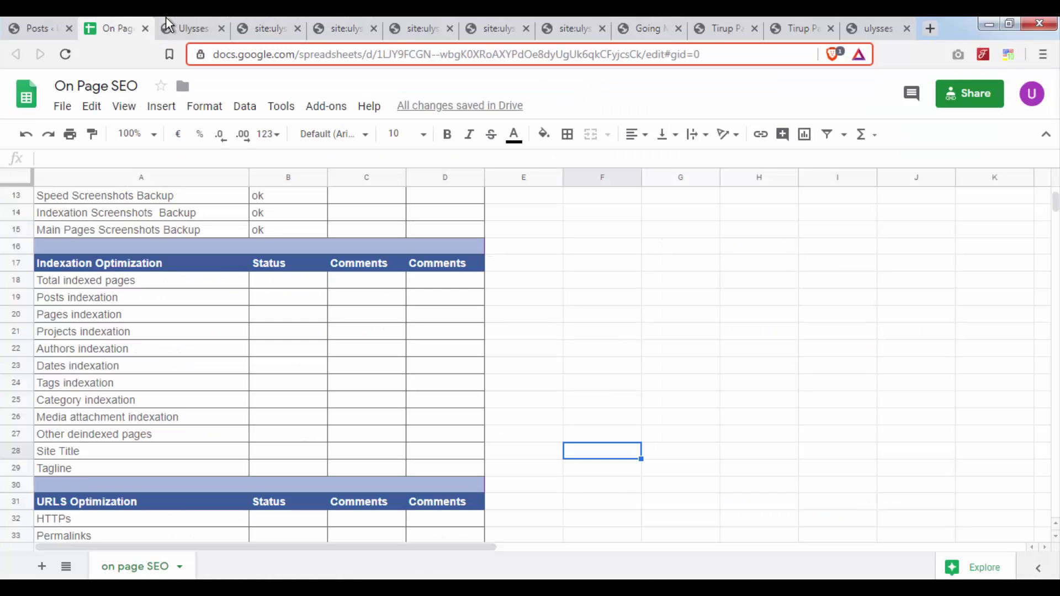
click(183, 18)
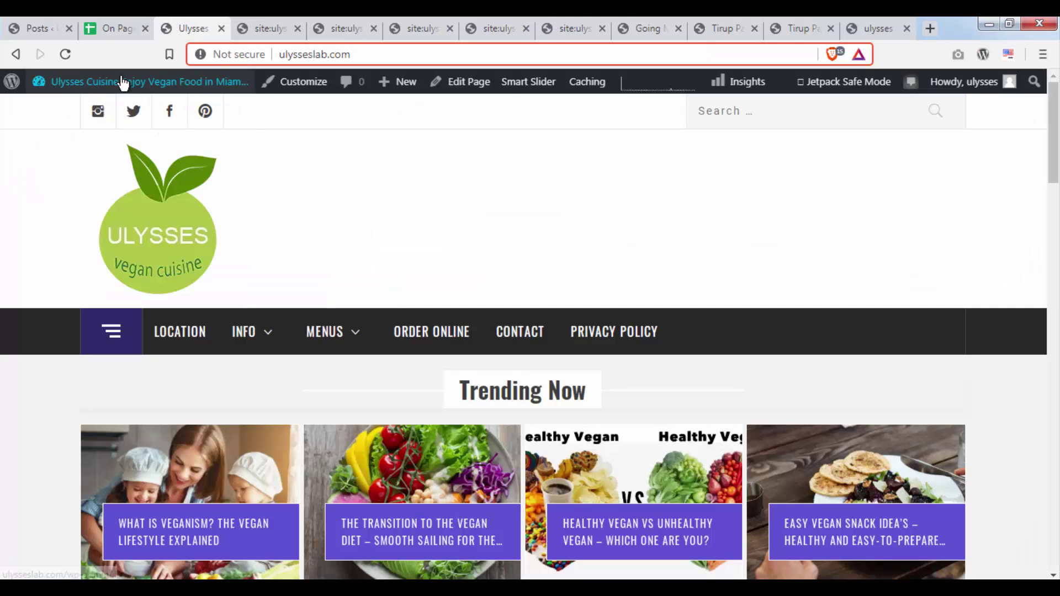
Open the site's WordPress dashboard and go to the page for adding new plugins
mouse_move(118, 83)
click(72, 110)
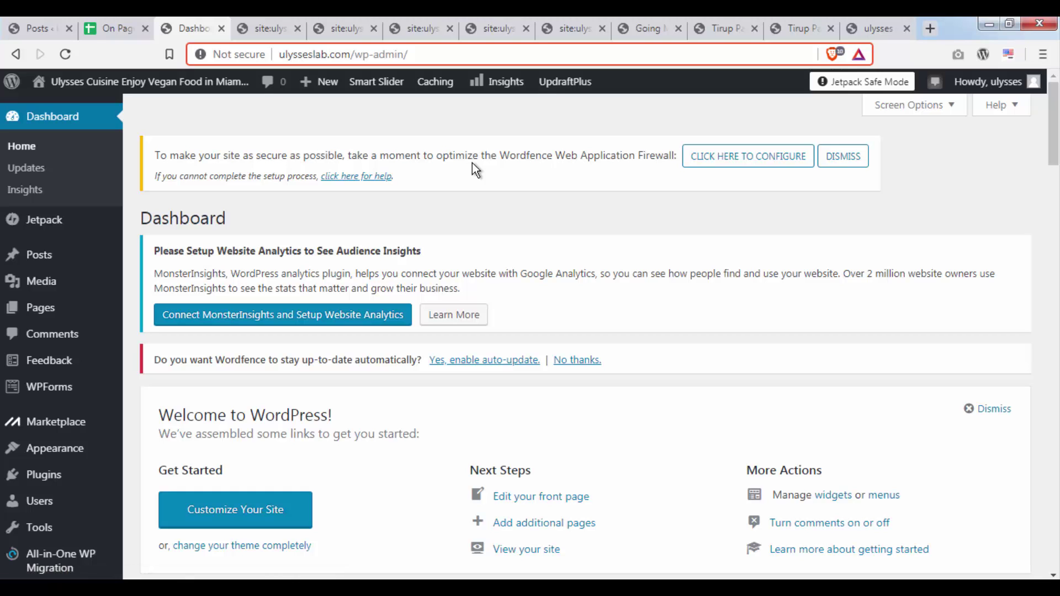
scroll(473, 163, down, 3)
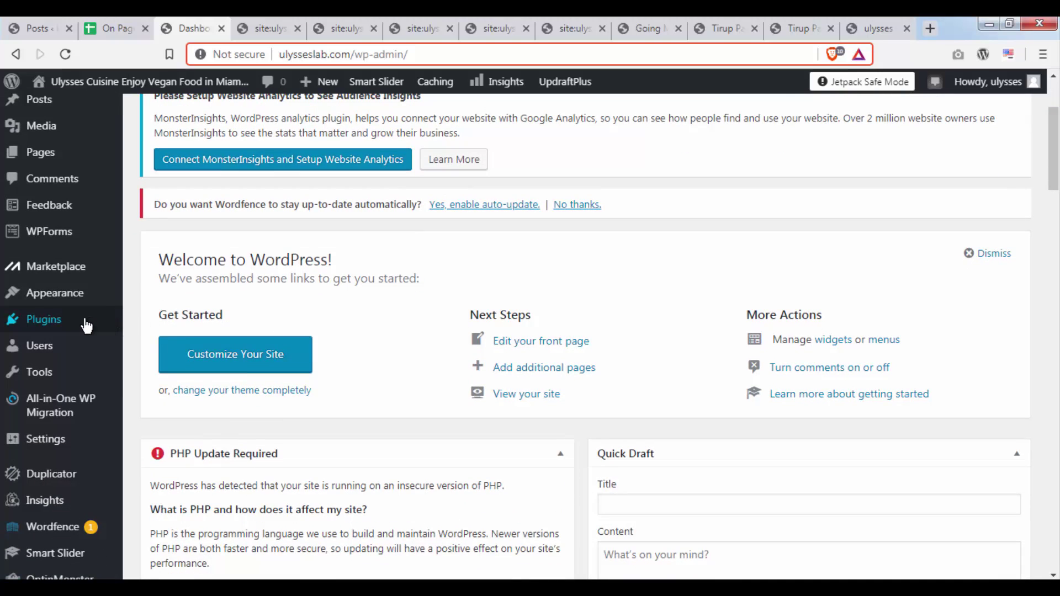
mouse_move(86, 326)
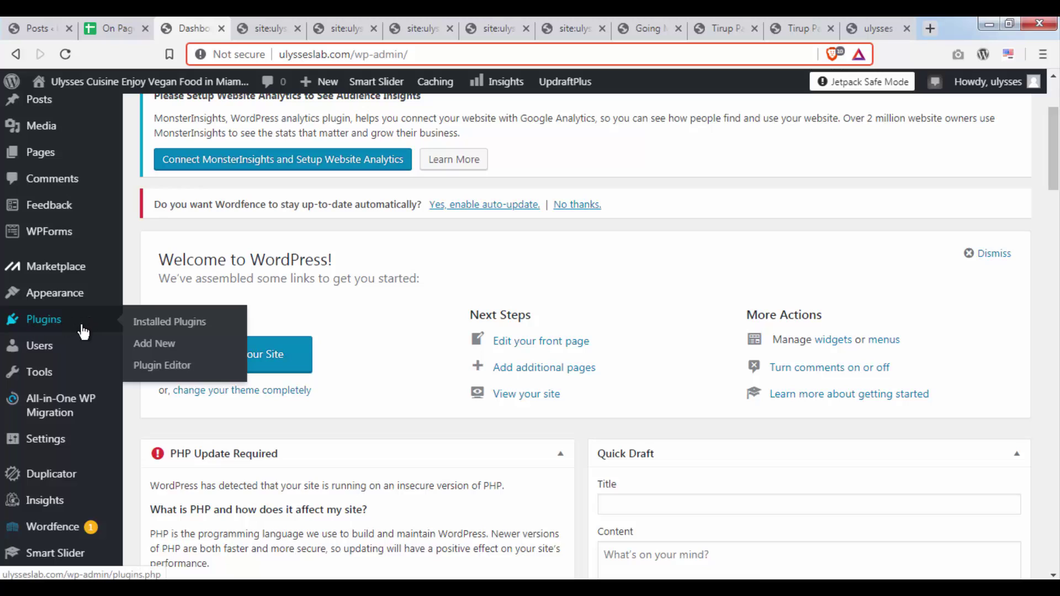
click(161, 347)
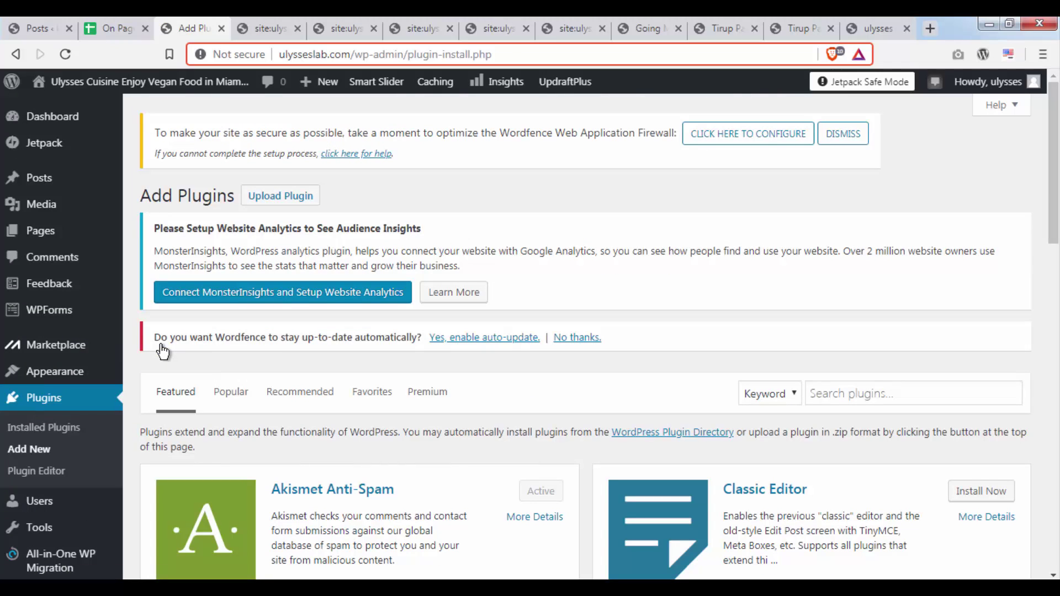
Search the plugin directory for "yoast" and bring the matching plugins into view
click(884, 387)
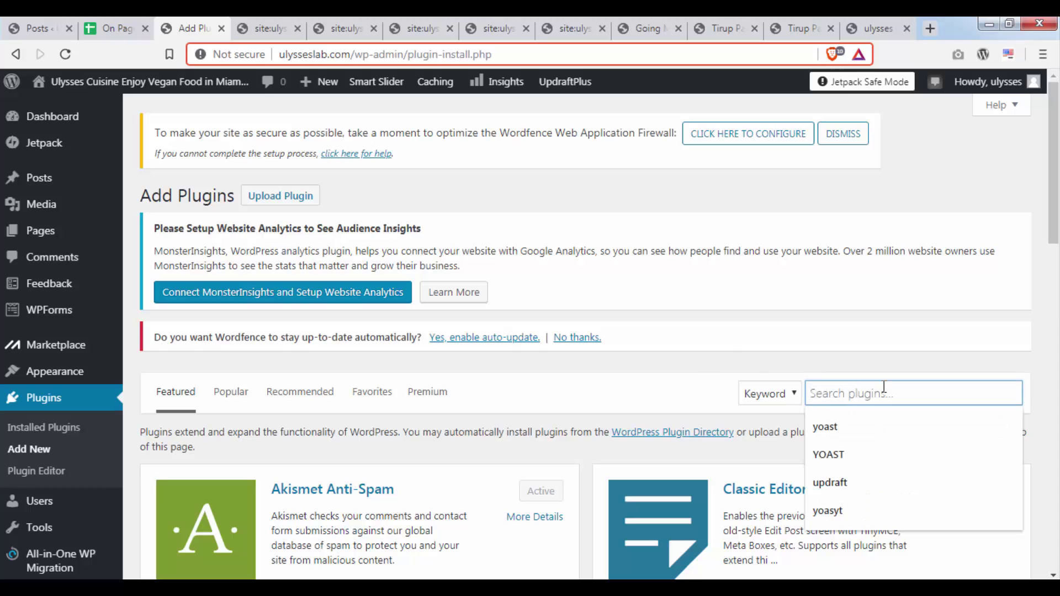
text(yoast)
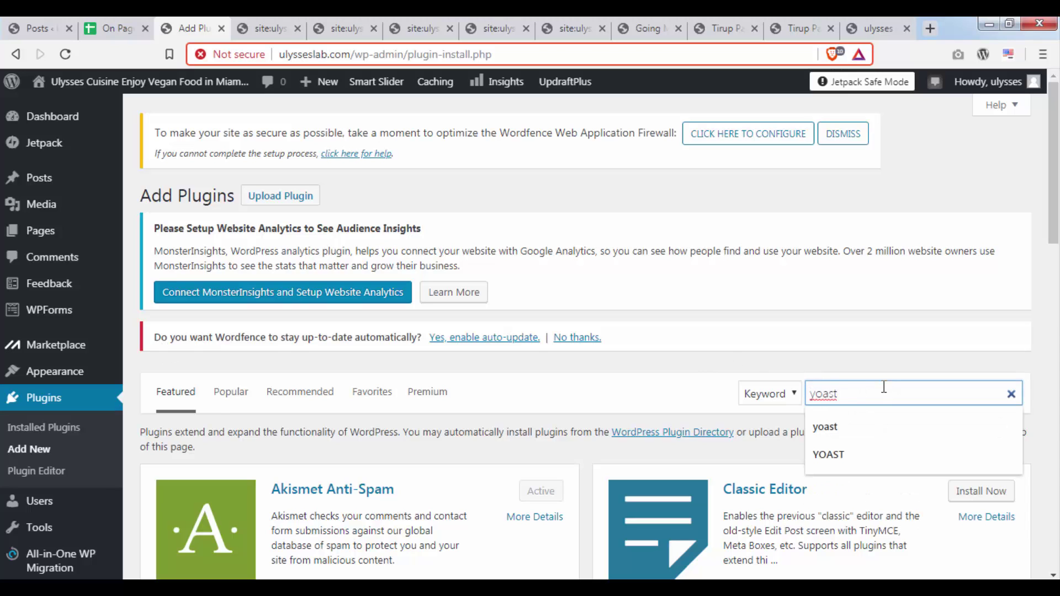
key(Return)
scroll(684, 357, down, 2)
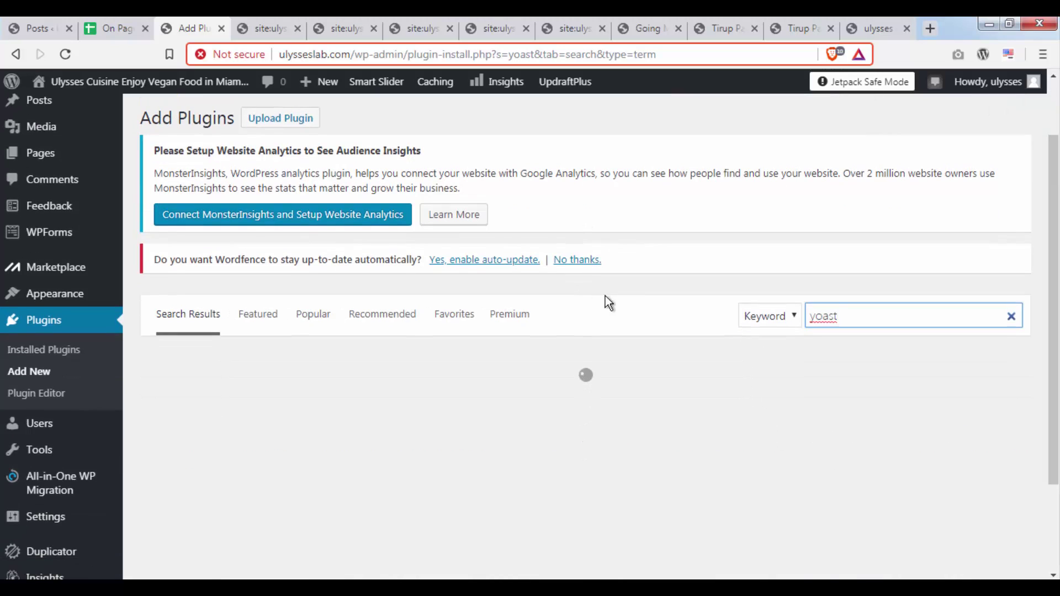
scroll(617, 282, down, 4)
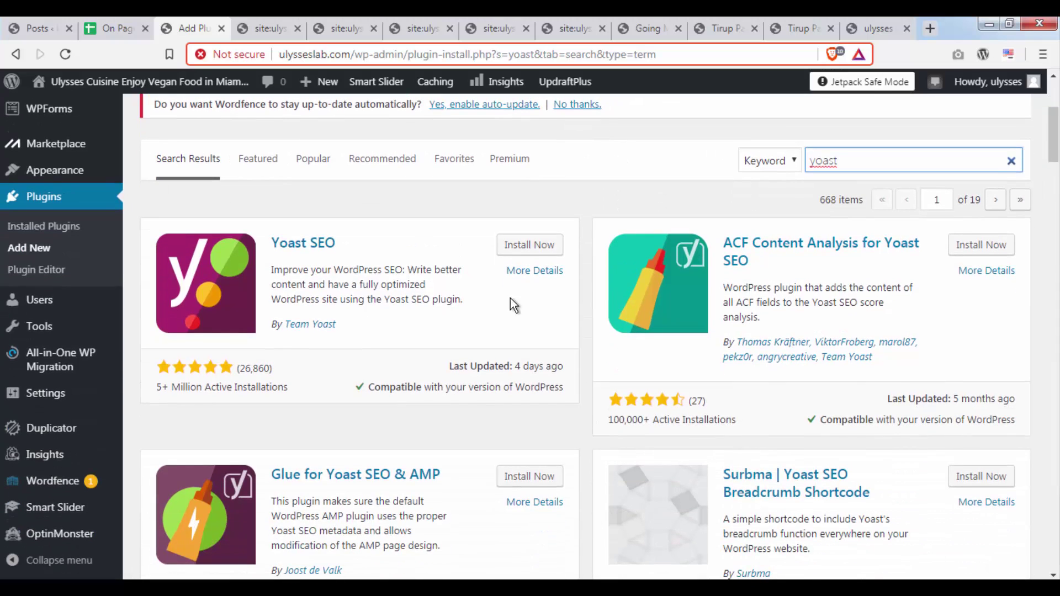
Install and activate the Yoast SEO plugin
drag(308, 226, 535, 316)
click(535, 316)
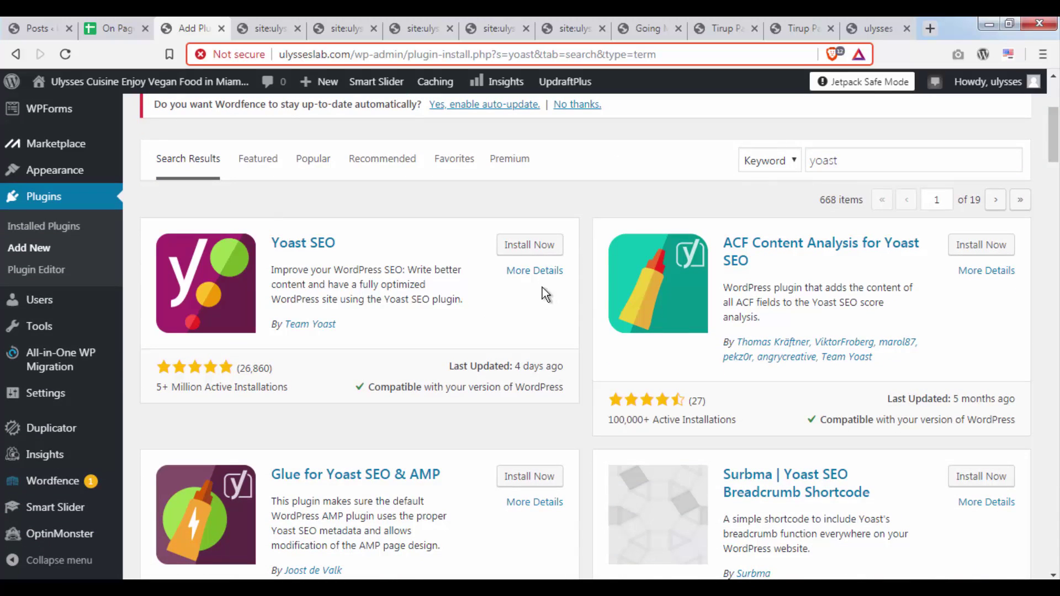
click(542, 246)
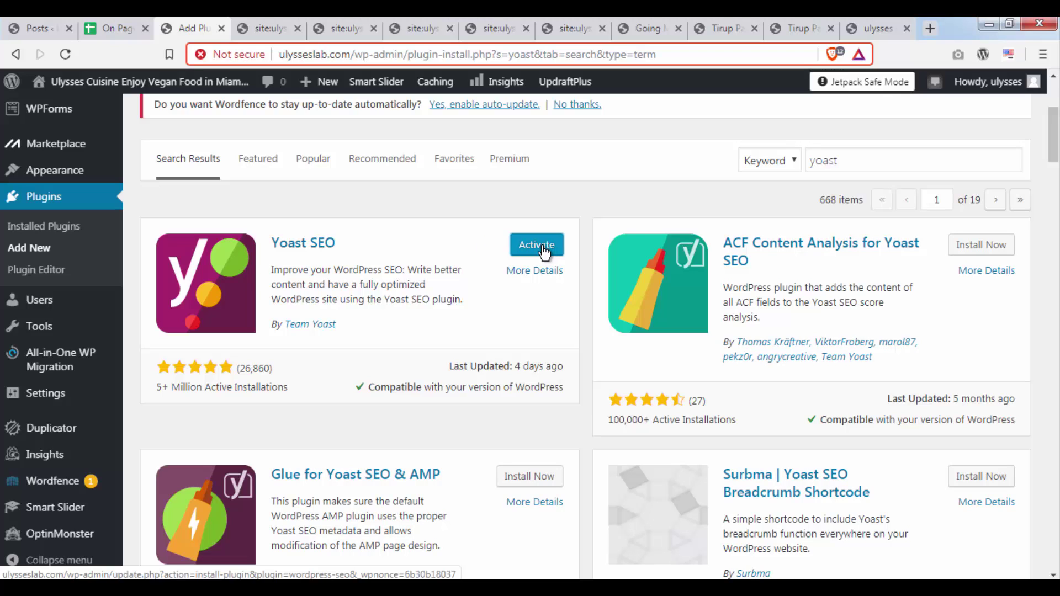
click(545, 252)
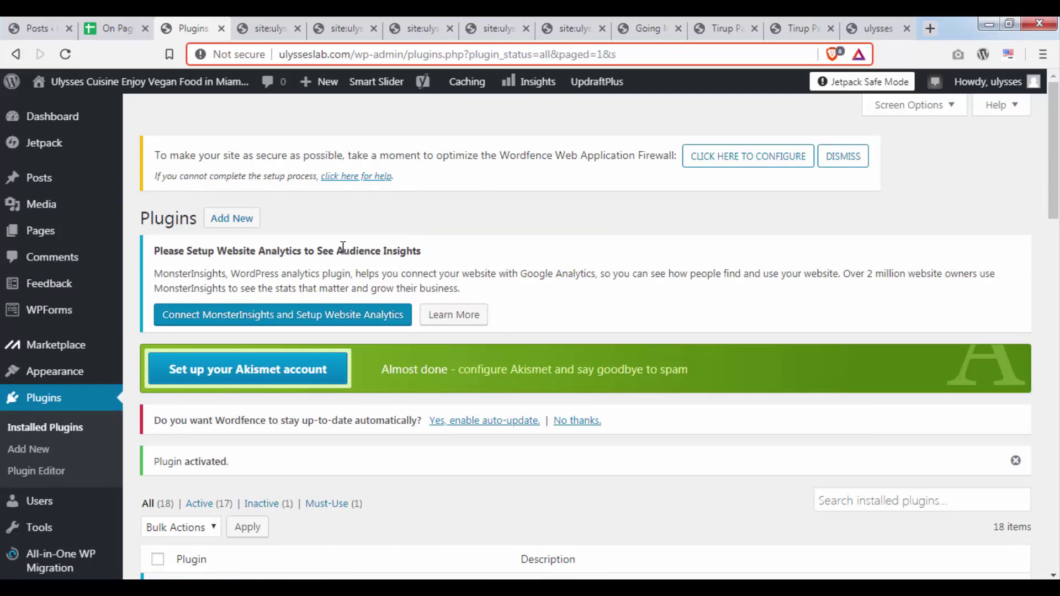
Look through the installed plugins for the Yoast SEO entry and its action links
scroll(342, 247, down, 15)
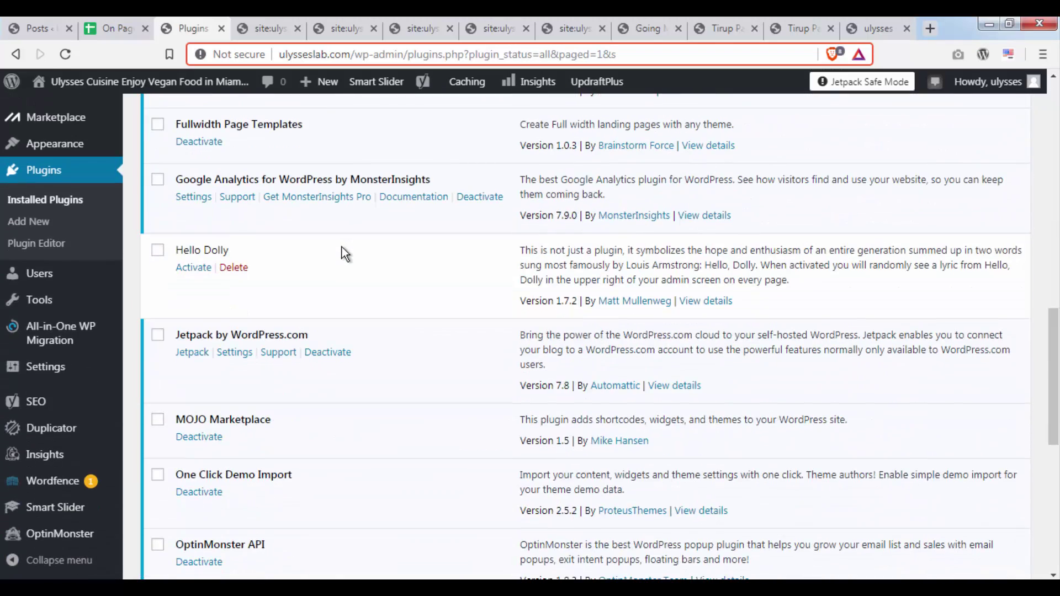
scroll(342, 247, down, 8)
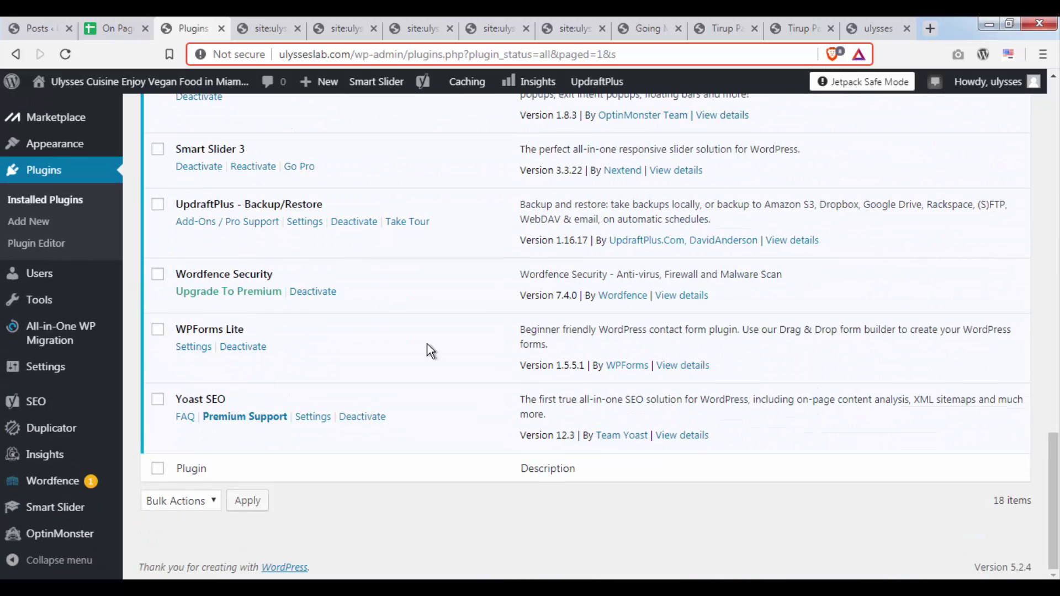
drag(415, 417, 193, 348)
scroll(303, 337, up, 3)
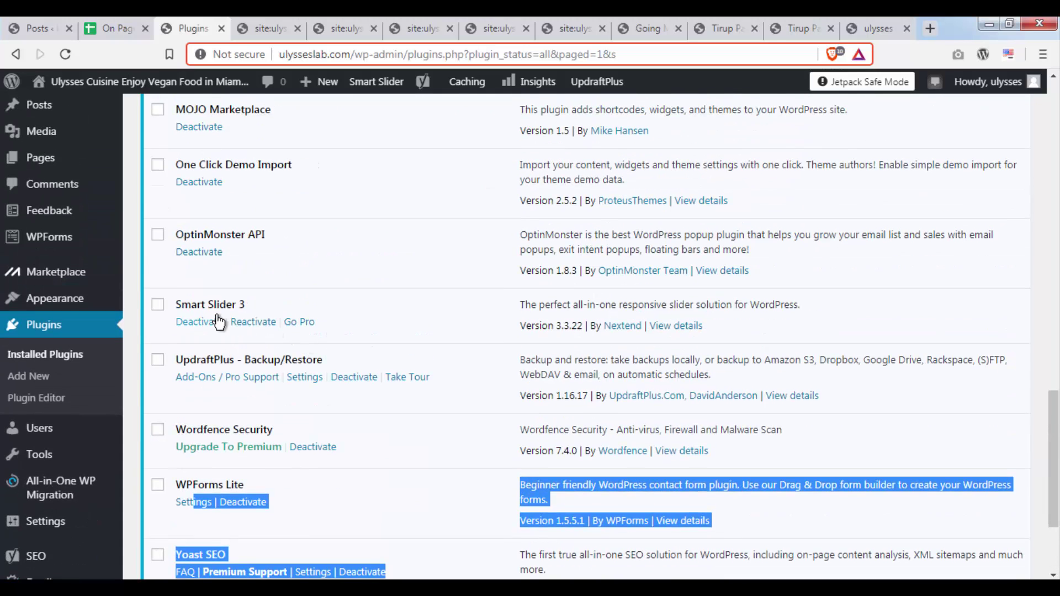
scroll(342, 302, down, 3)
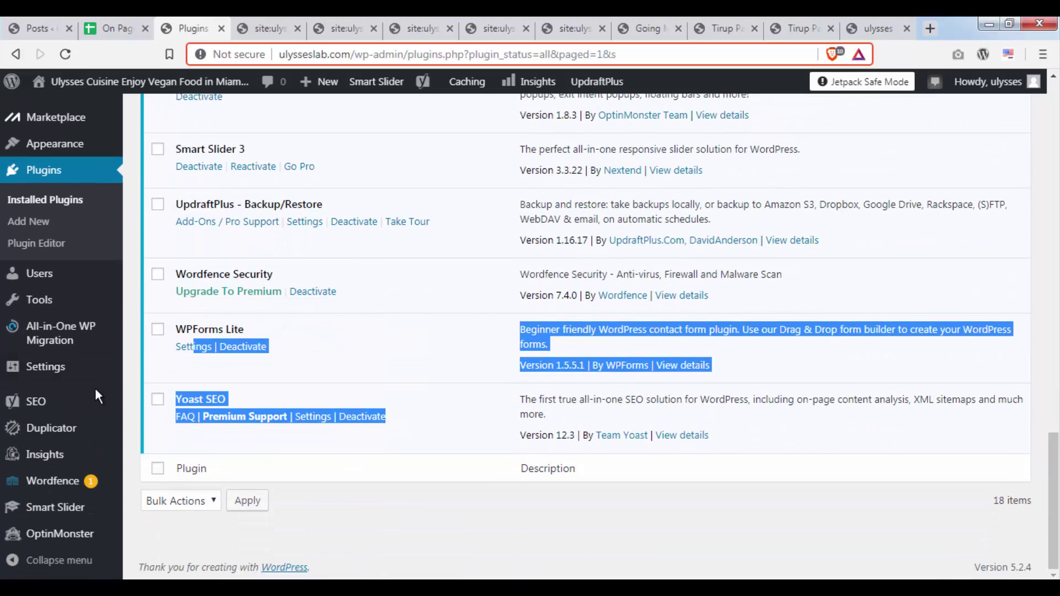
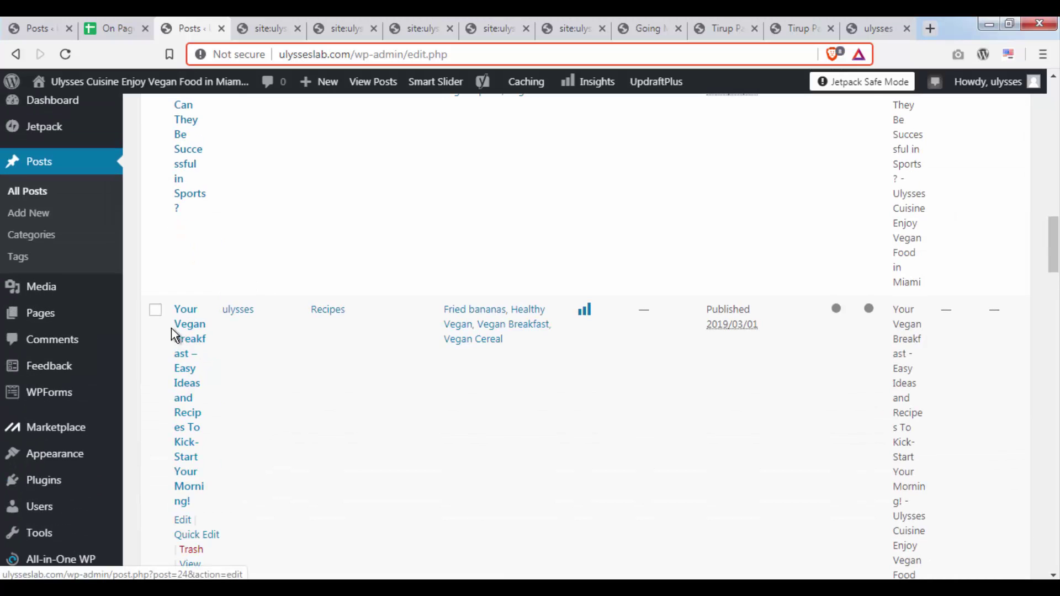
Examine the list of all posts and the SEO columns added by Yoast
scroll(607, 327, down, 15)
scroll(721, 337, up, 15)
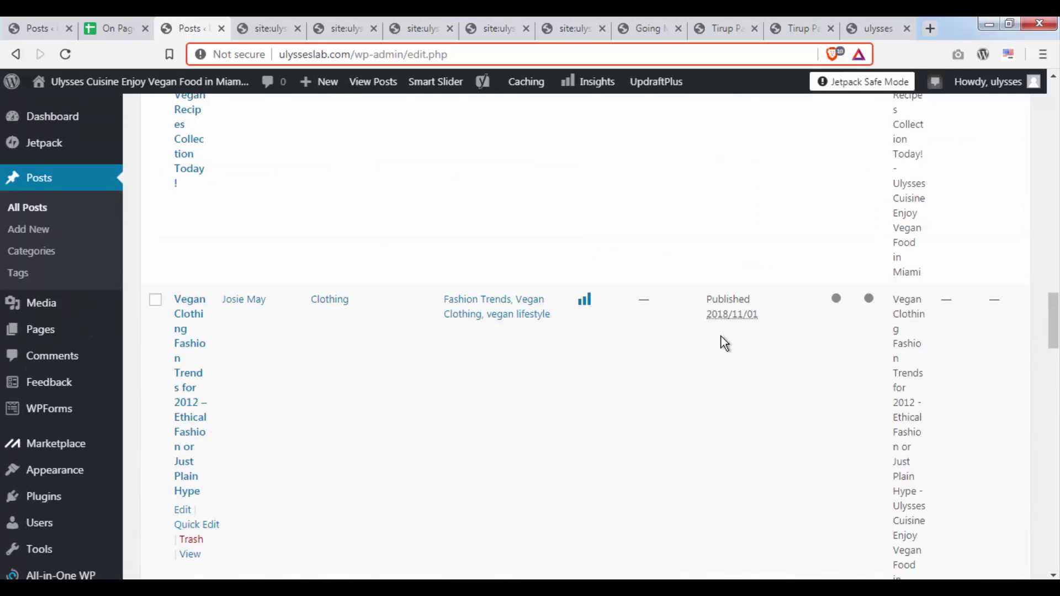
scroll(628, 321, up, 3)
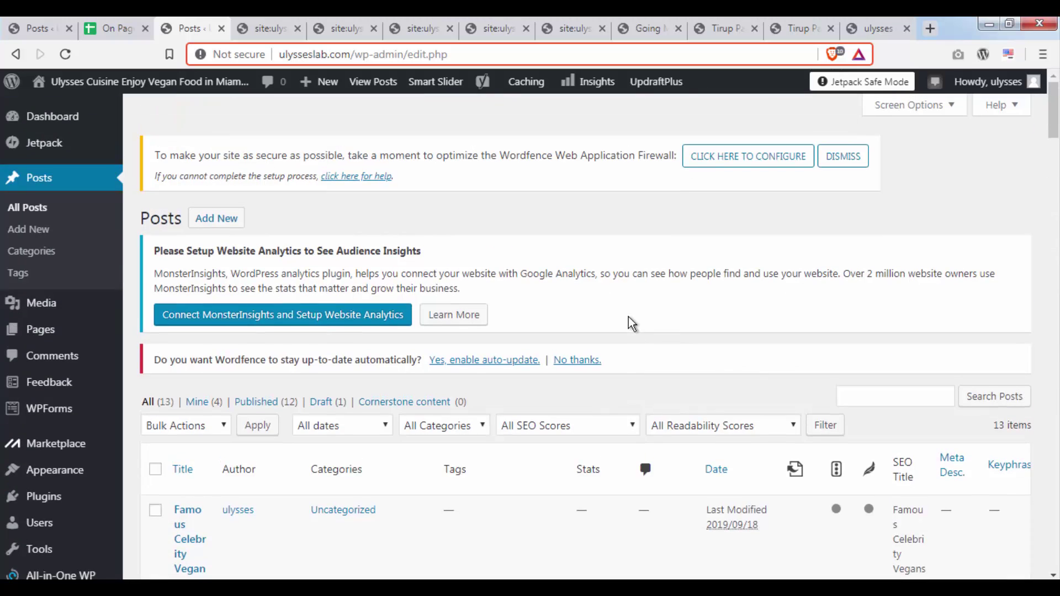
scroll(594, 317, down, 6)
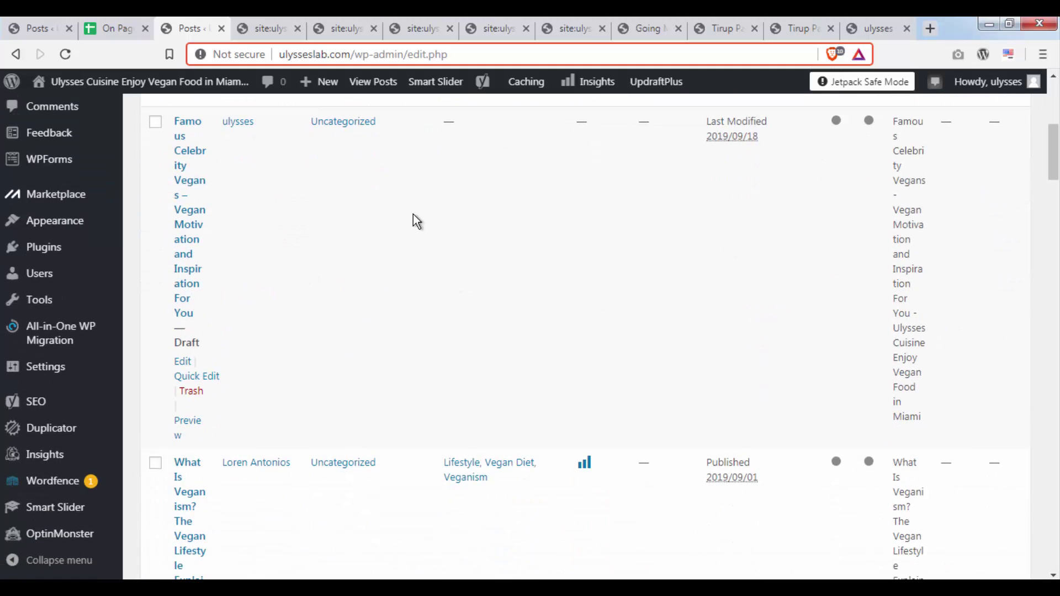
scroll(449, 247, up, 6)
scroll(532, 253, down, 5)
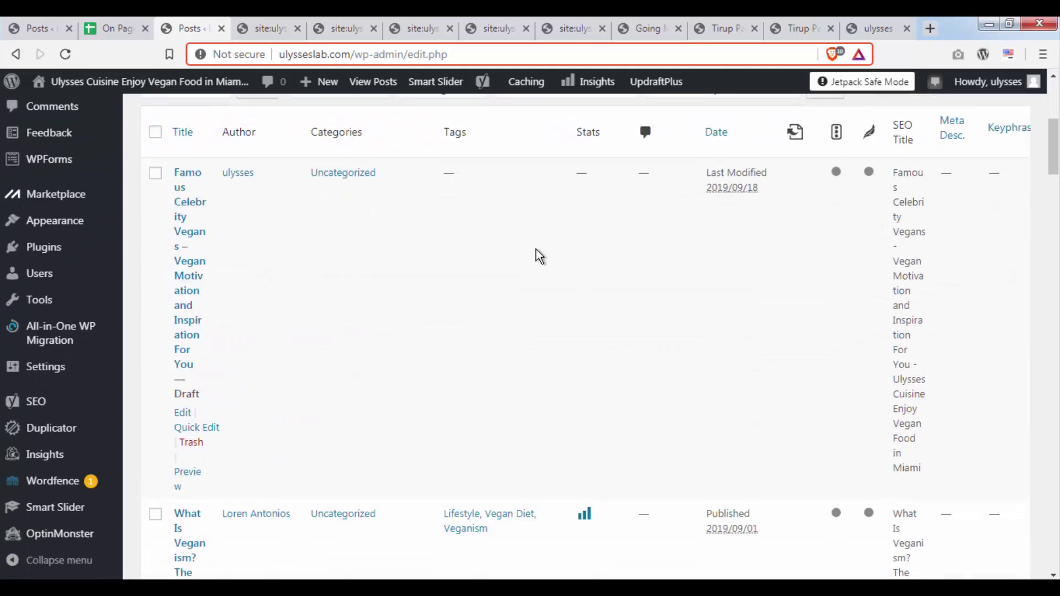
scroll(568, 254, up, 6)
Hide the Author, Tags, Stats and Comments columns in the posts list and apply the screen options
click(912, 105)
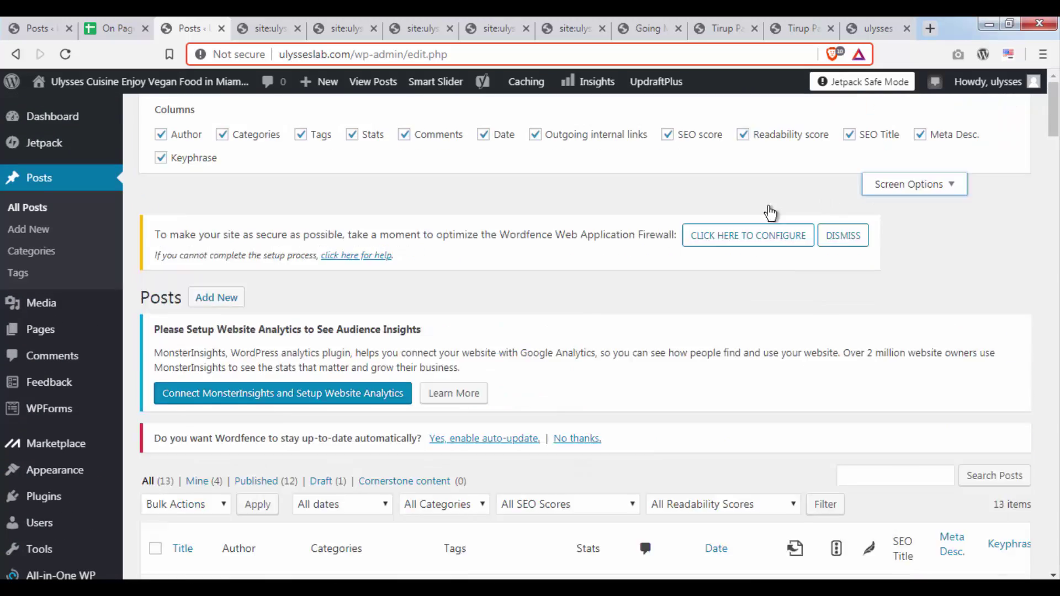
click(160, 138)
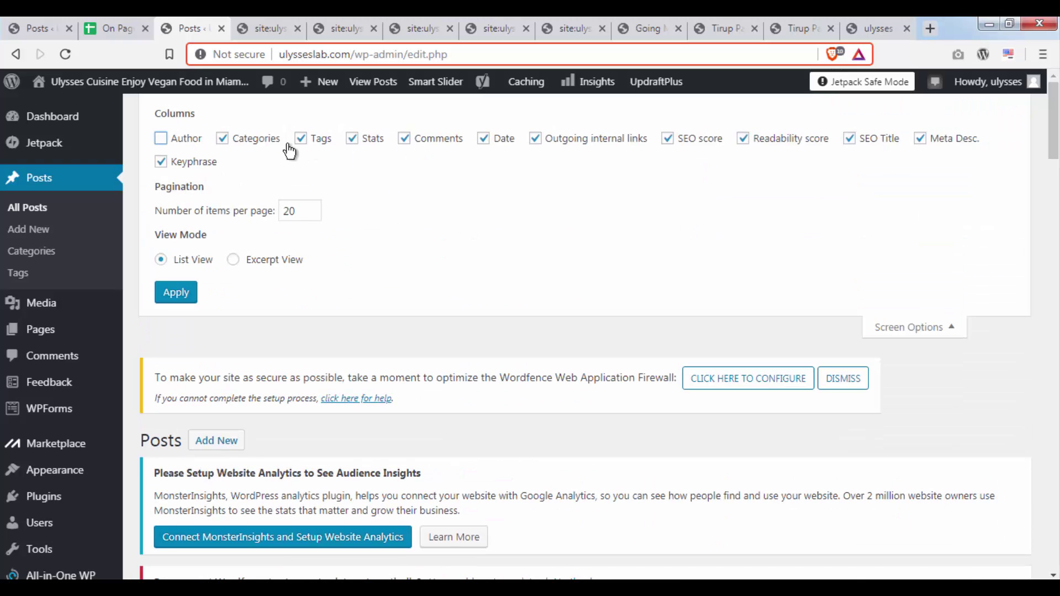
scroll(504, 285, down, 5)
scroll(504, 284, up, 5)
scroll(525, 265, down, 6)
scroll(427, 251, up, 5)
click(300, 138)
click(353, 138)
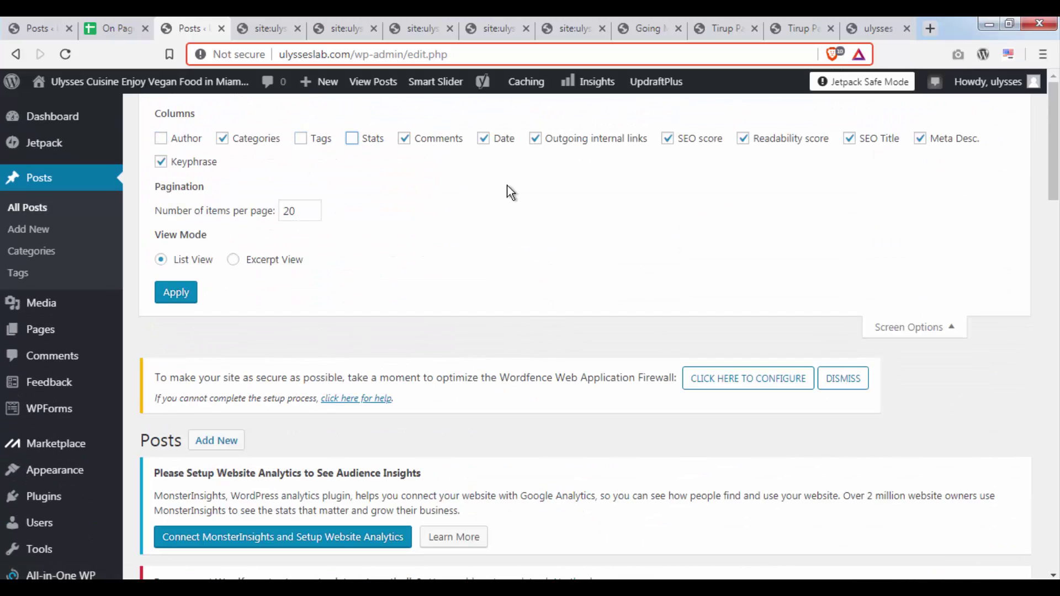
click(404, 139)
click(176, 293)
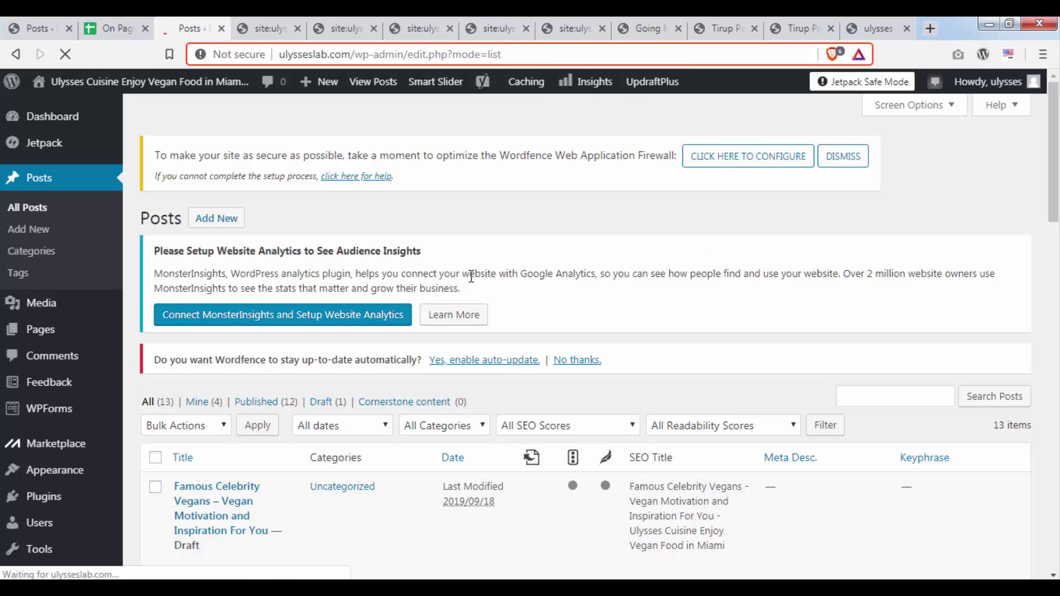
Review the SEO score, readability, SEO title, meta description and keyphrase columns for the listed posts
scroll(552, 298, down, 3)
scroll(757, 312, down, 13)
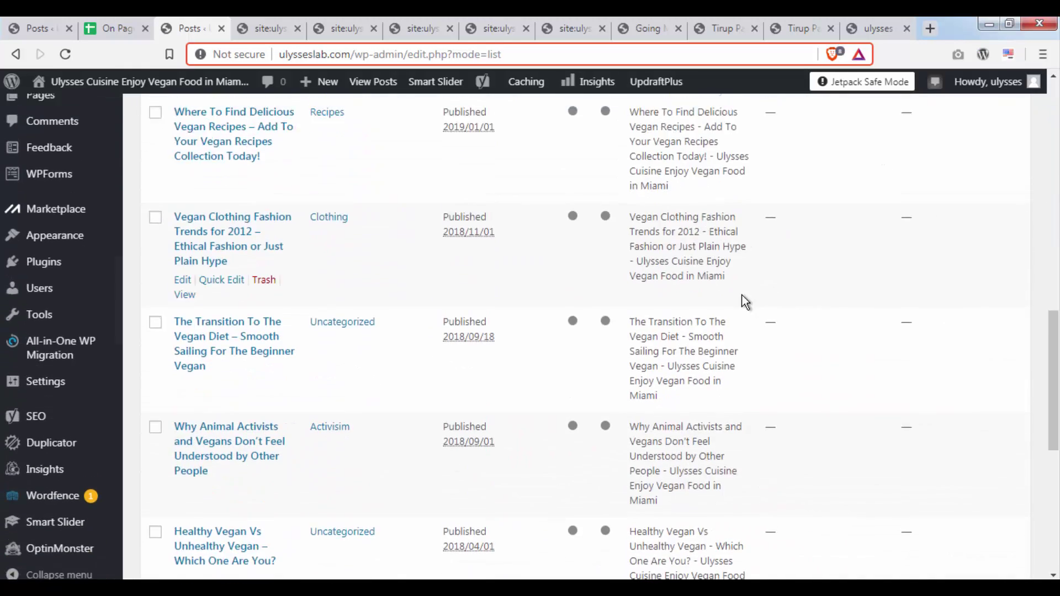
scroll(737, 295, up, 15)
scroll(735, 294, down, 3)
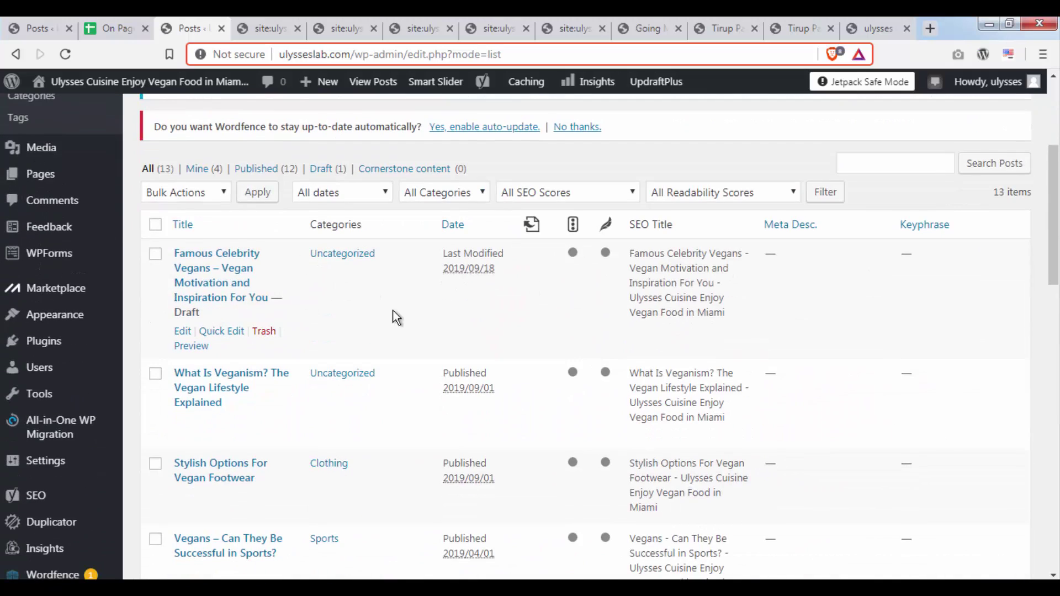
scroll(486, 286, up, 2)
scroll(463, 280, down, 3)
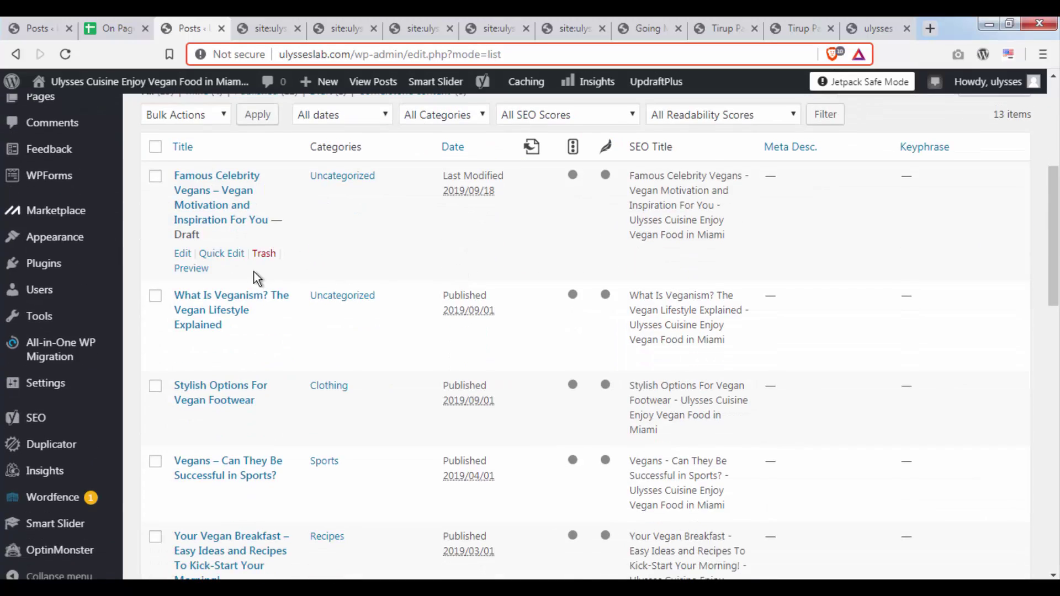
Open the "Famous Celebrity Vegans" draft for editing and examine its Yoast SEO section and snippet preview
click(182, 255)
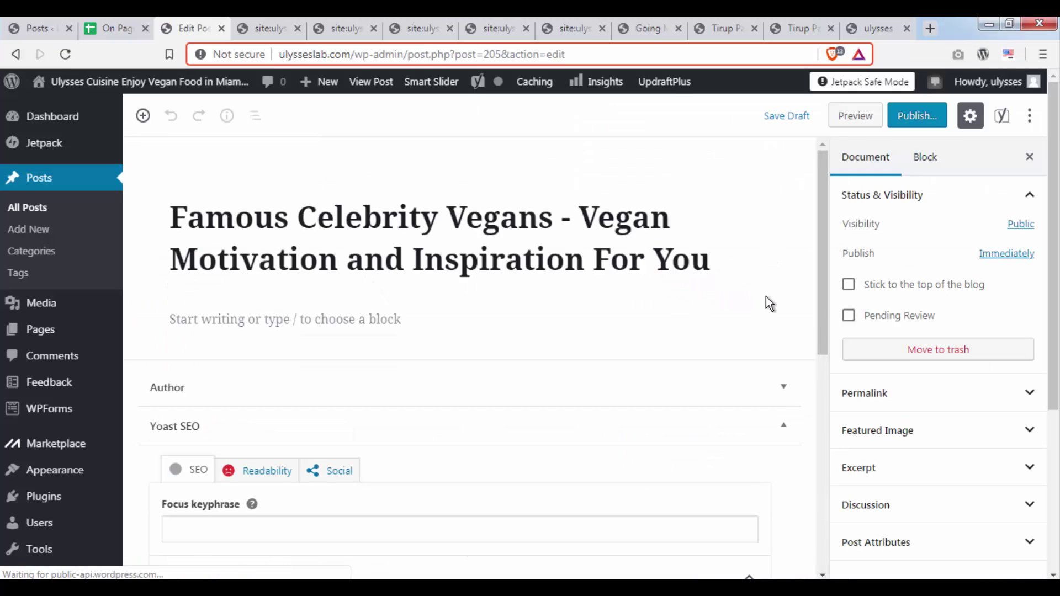
scroll(801, 326, down, 5)
scroll(630, 299, up, 3)
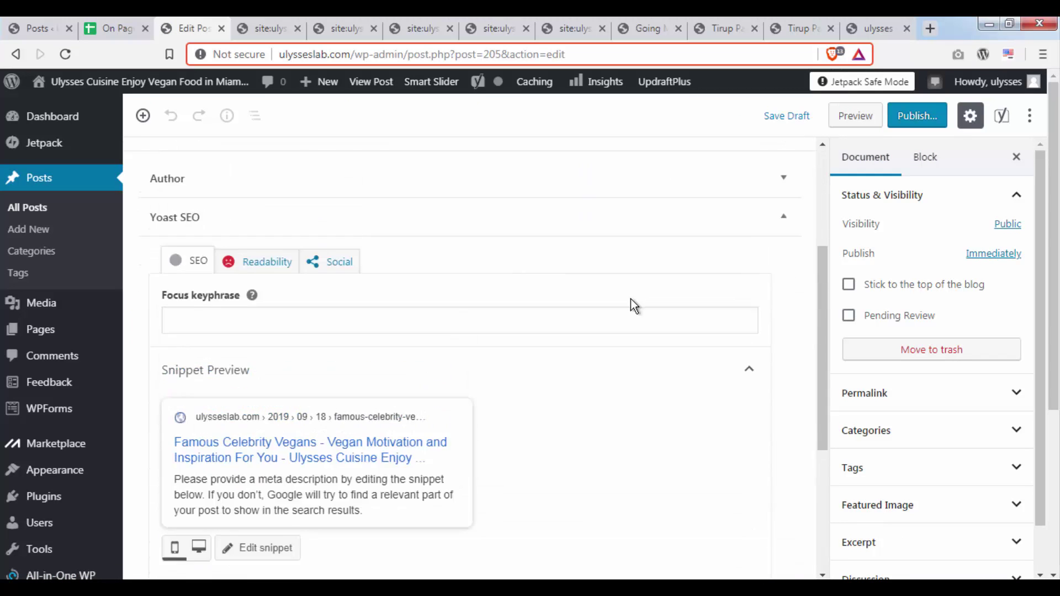
scroll(293, 380, down, 3)
scroll(295, 380, down, 3)
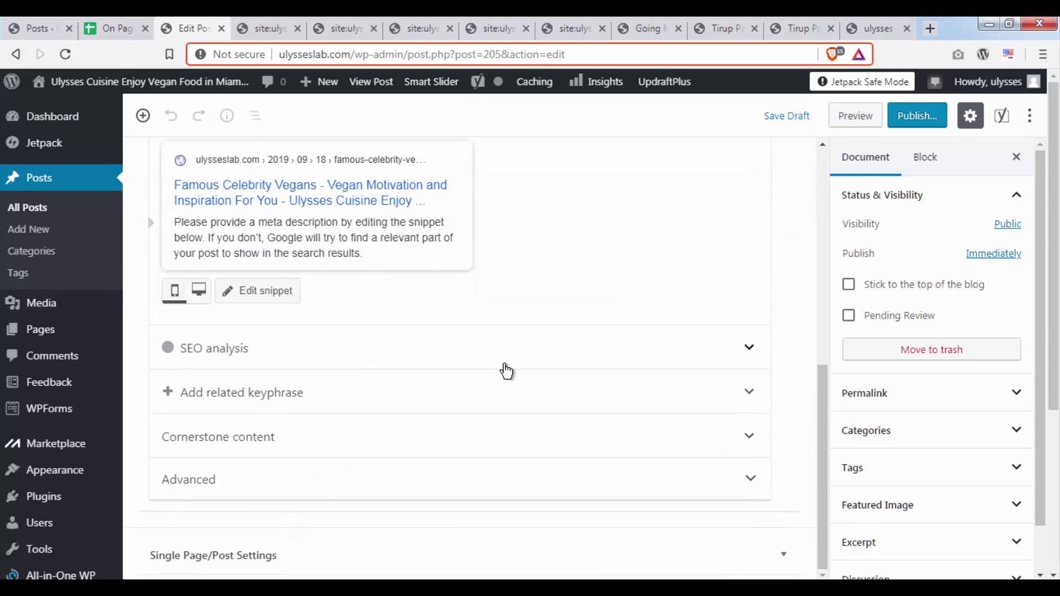
scroll(504, 370, up, 6)
Check the draft's Yoast readability analysis and return to its SEO settings
click(276, 319)
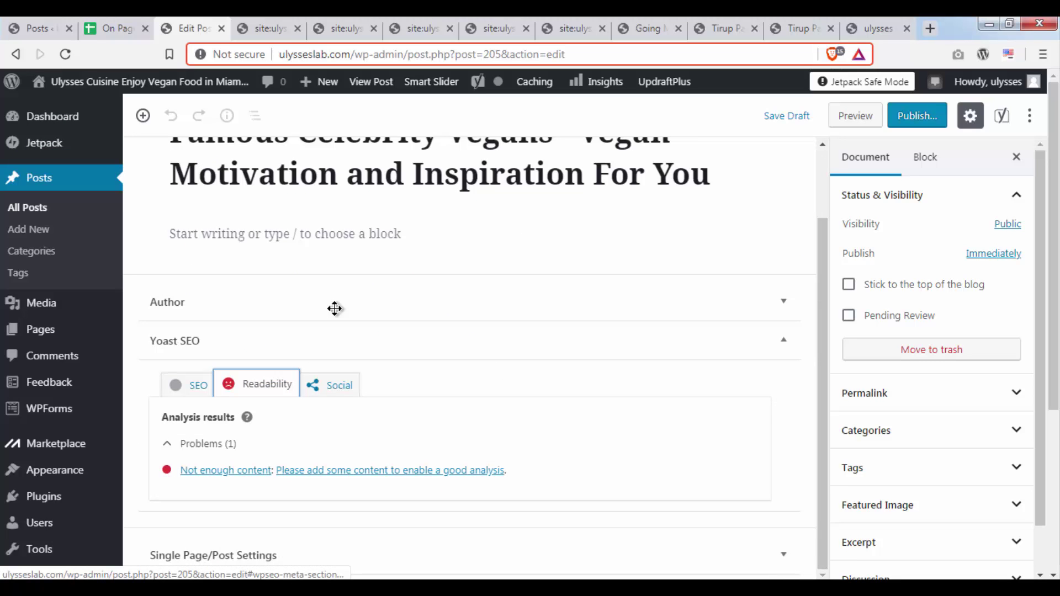
click(190, 315)
scroll(425, 395, down, 6)
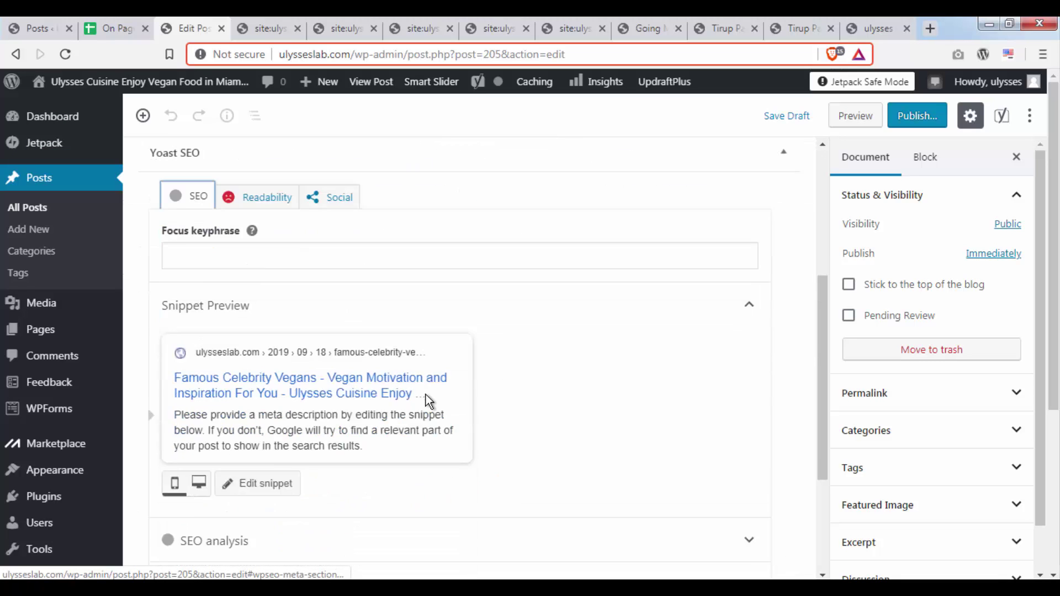
Check the draft's title and permalink, and go back to the list of all posts
scroll(449, 397, up, 9)
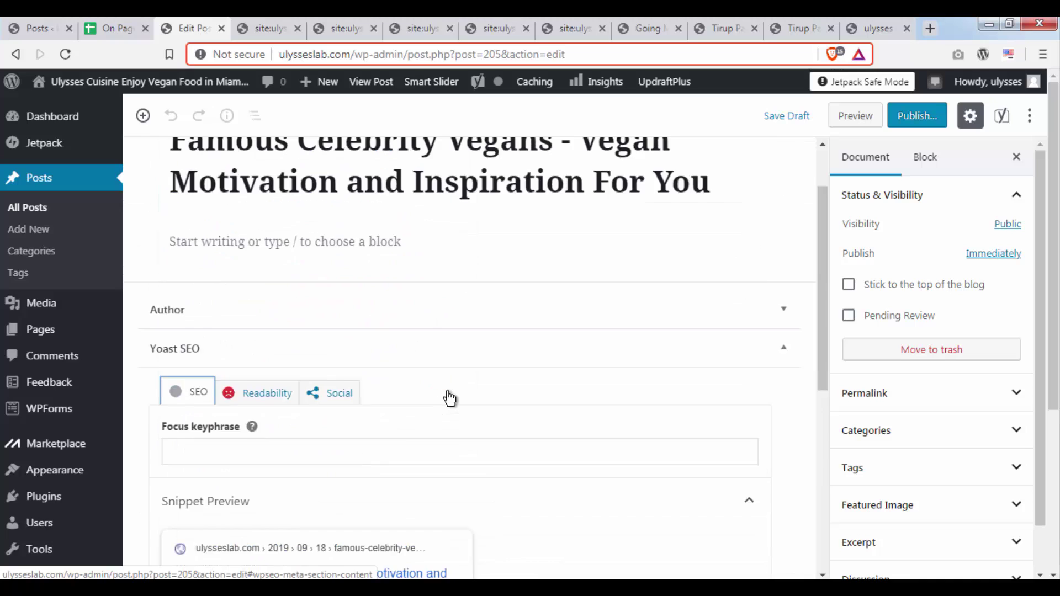
click(417, 329)
click(406, 259)
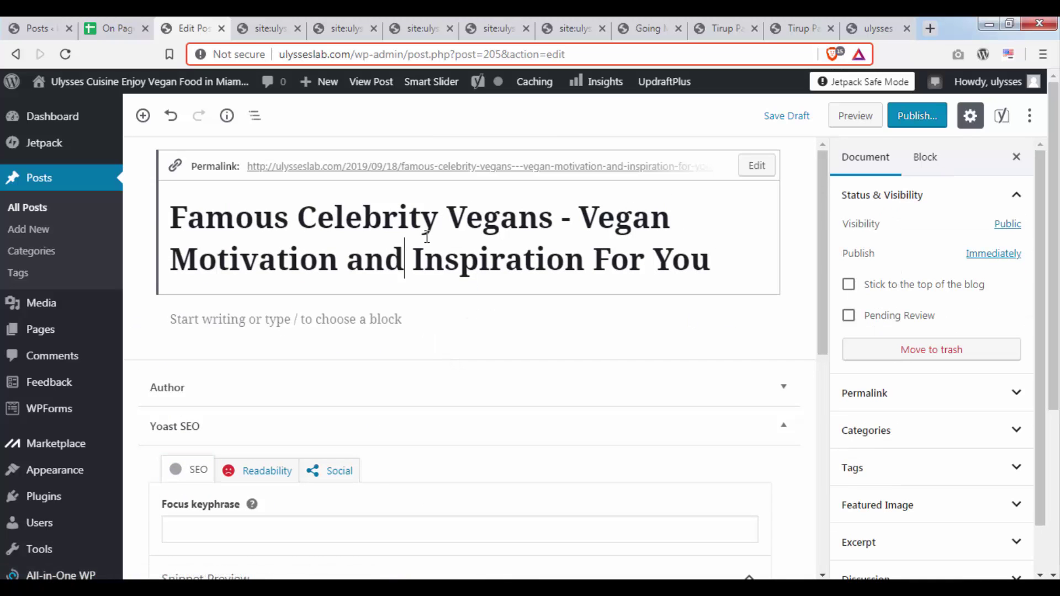
click(55, 208)
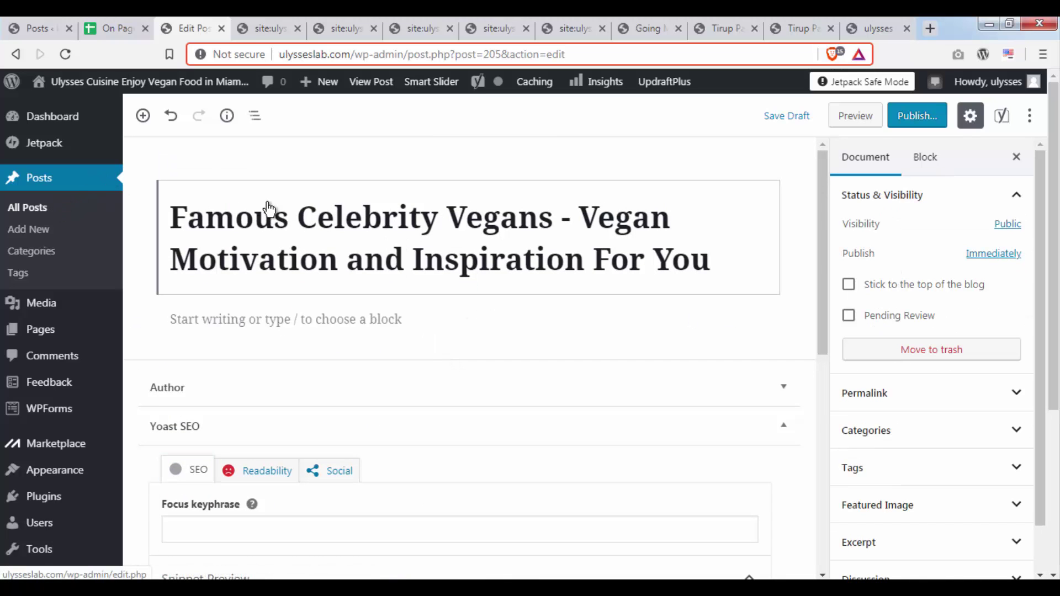
Leave the draft without saving and open the post "What Is Veganism? The Vegan Lifestyle Explained" for editing from the posts list
click(40, 209)
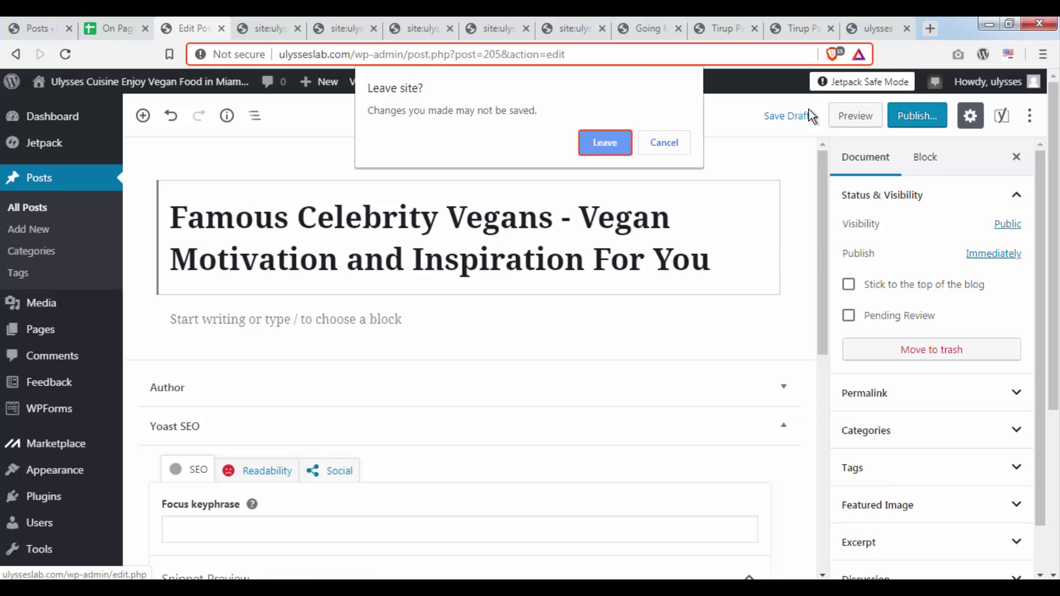
click(604, 143)
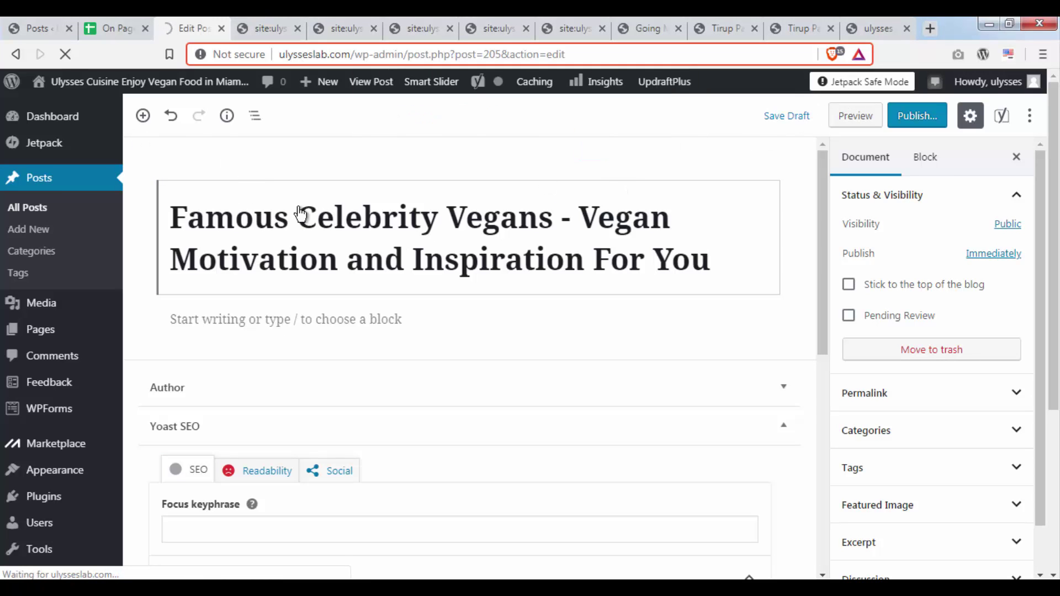
click(613, 175)
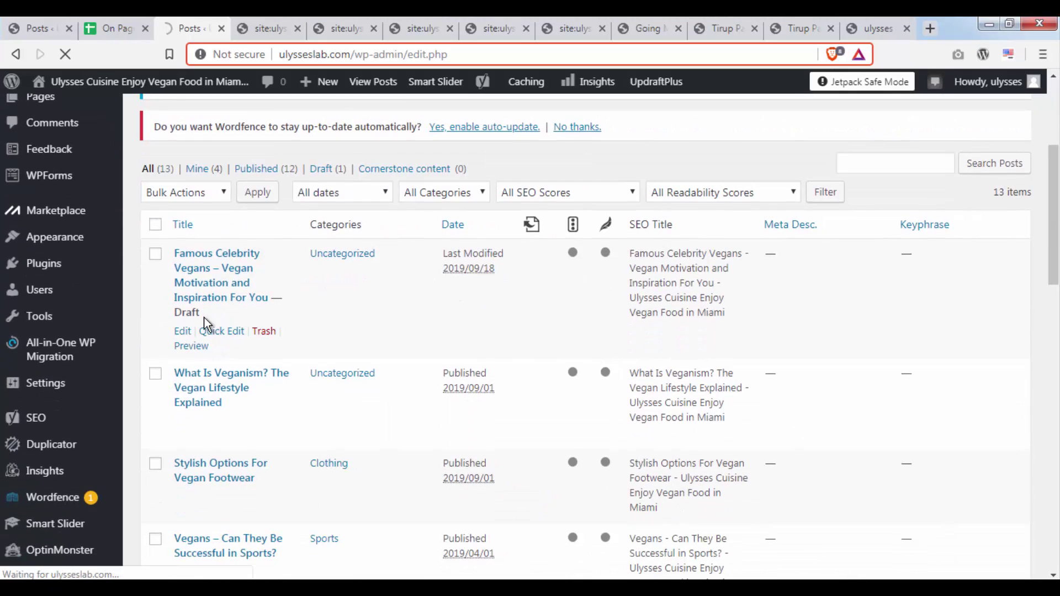
scroll(456, 317, down, 3)
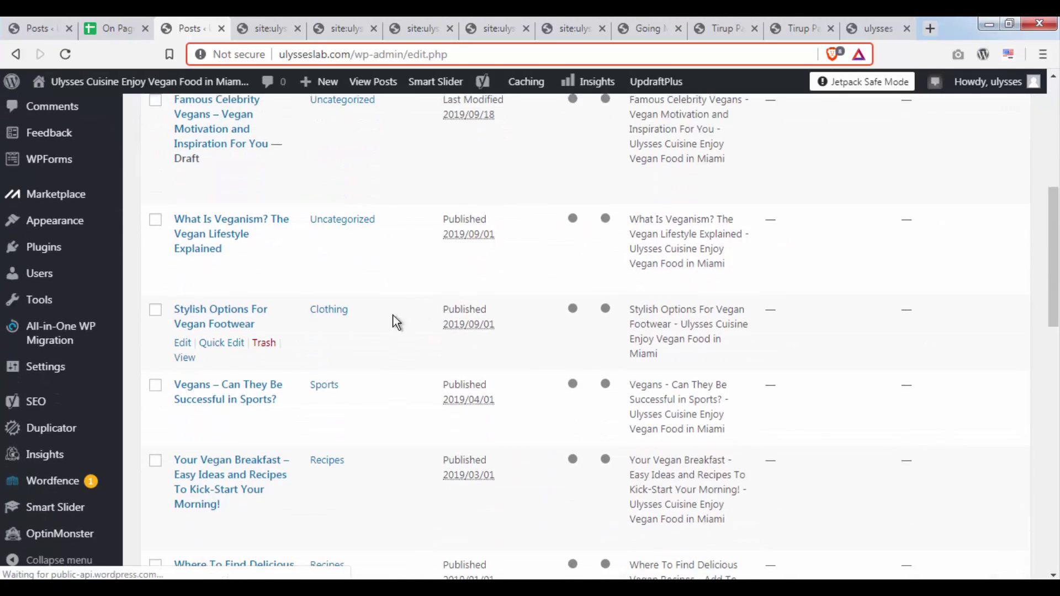
click(183, 266)
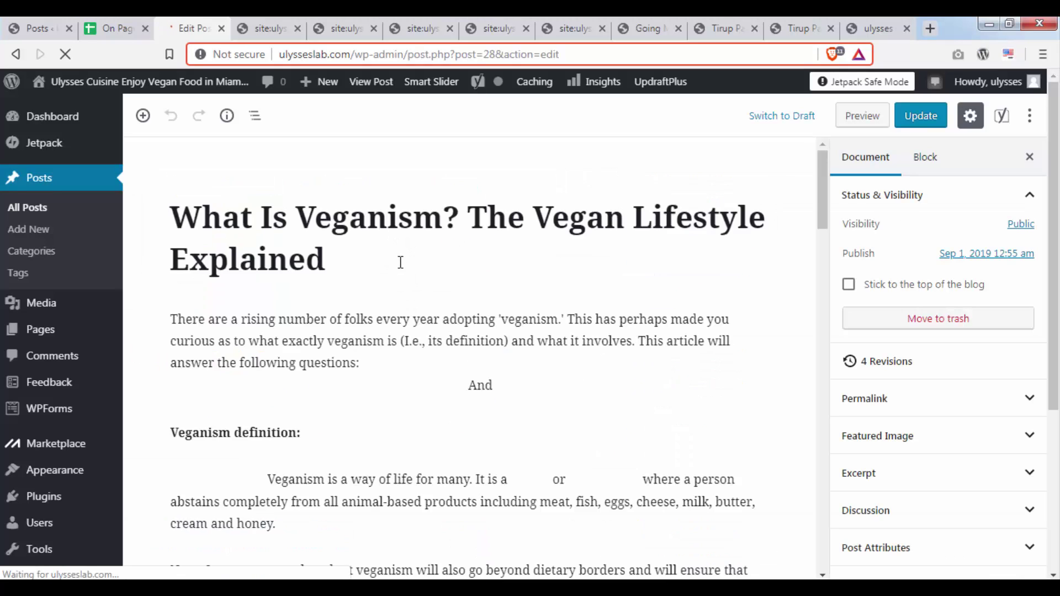
Examine the post's Yoast SEO section, including the focus keyphrase, snippet preview and collapsed analysis sections
scroll(400, 263, down, 15)
scroll(515, 290, down, 15)
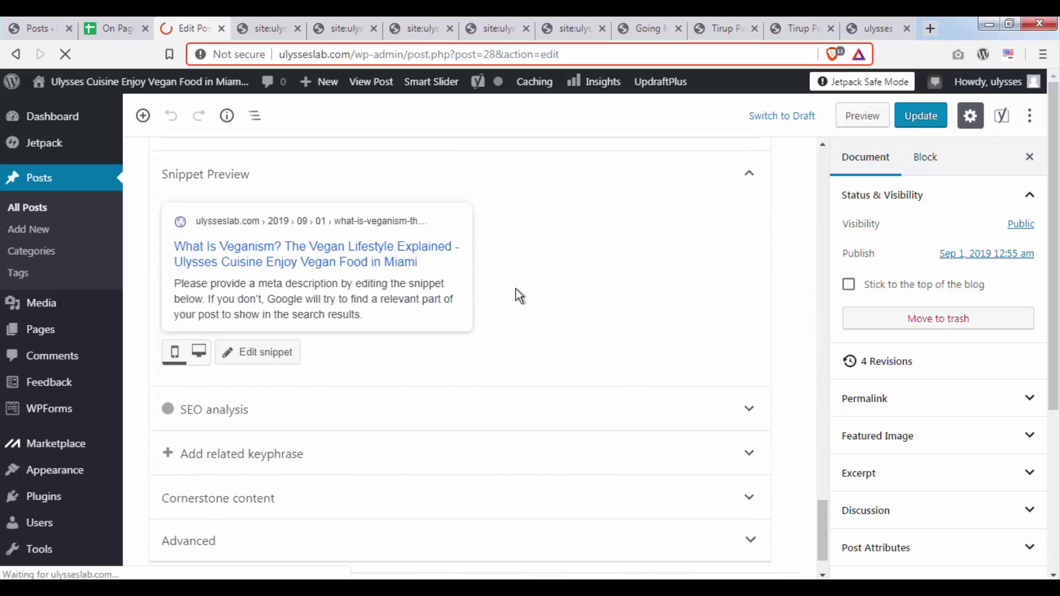
scroll(595, 313, up, 2)
scroll(597, 319, down, 3)
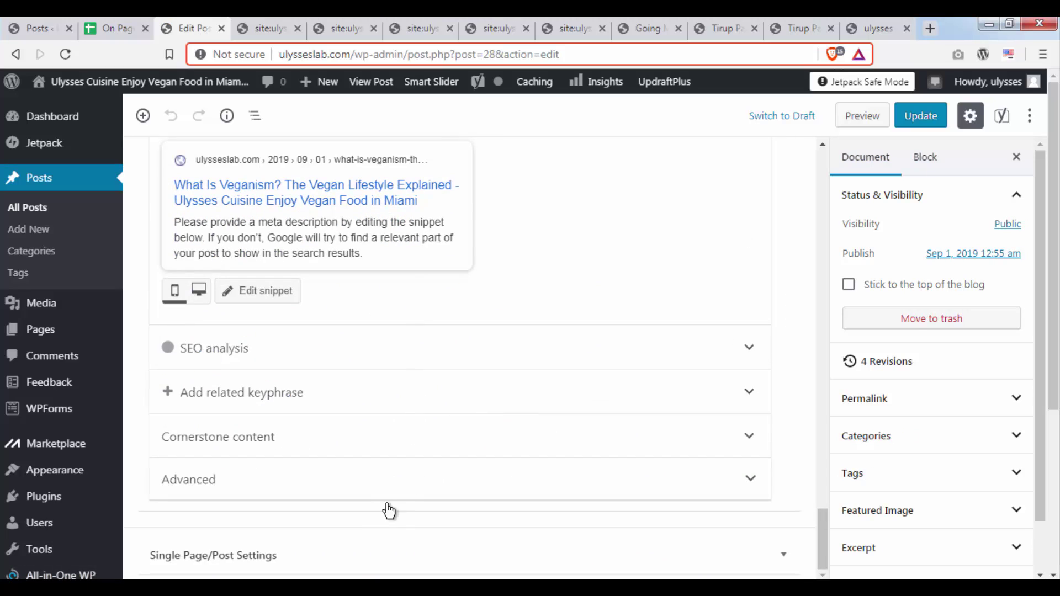
scroll(410, 455, up, 4)
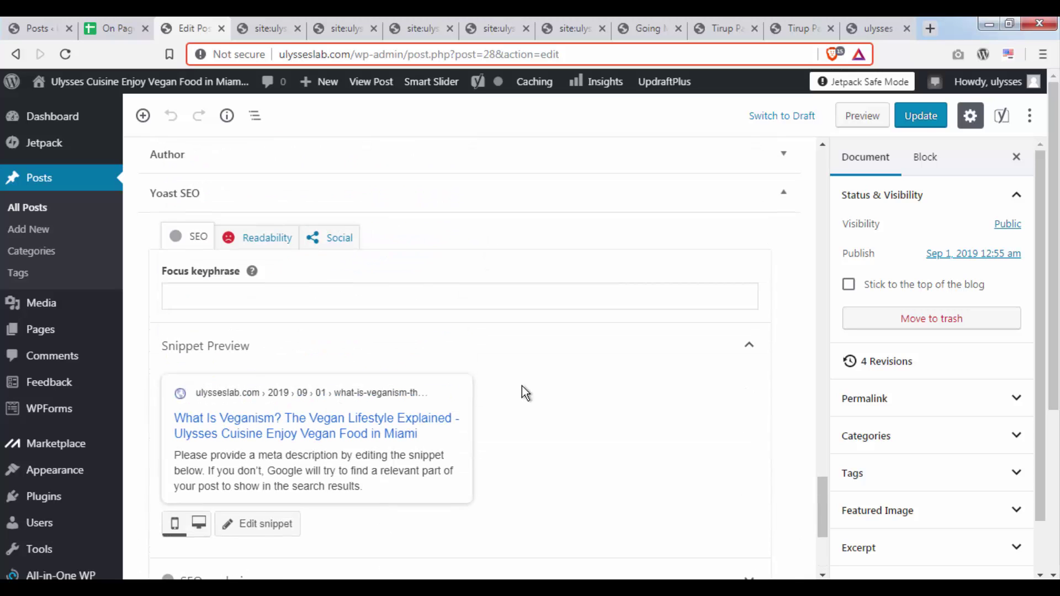
scroll(506, 369, down, 3)
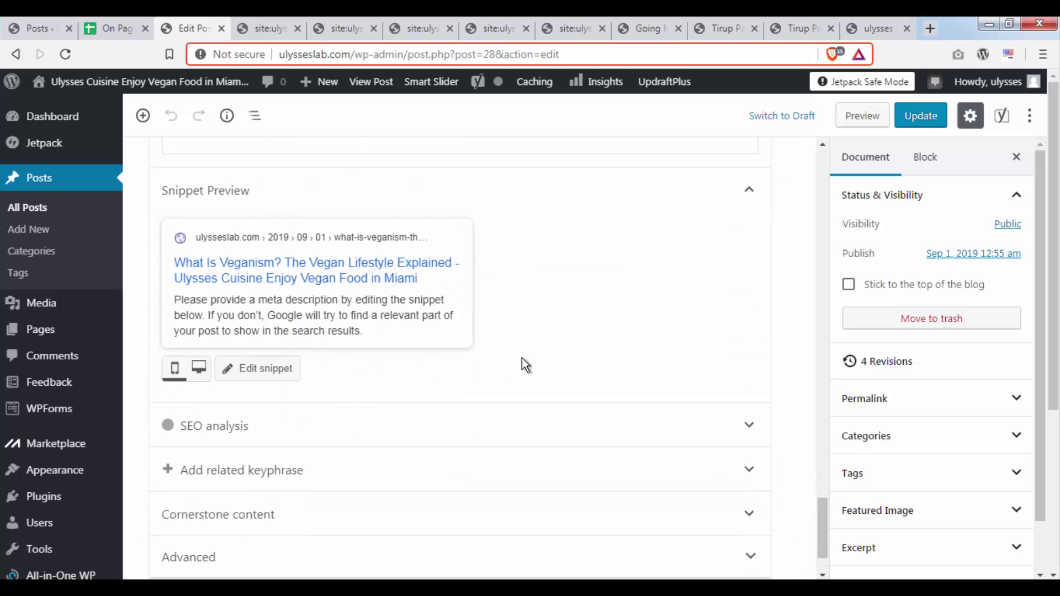
scroll(525, 357, up, 6)
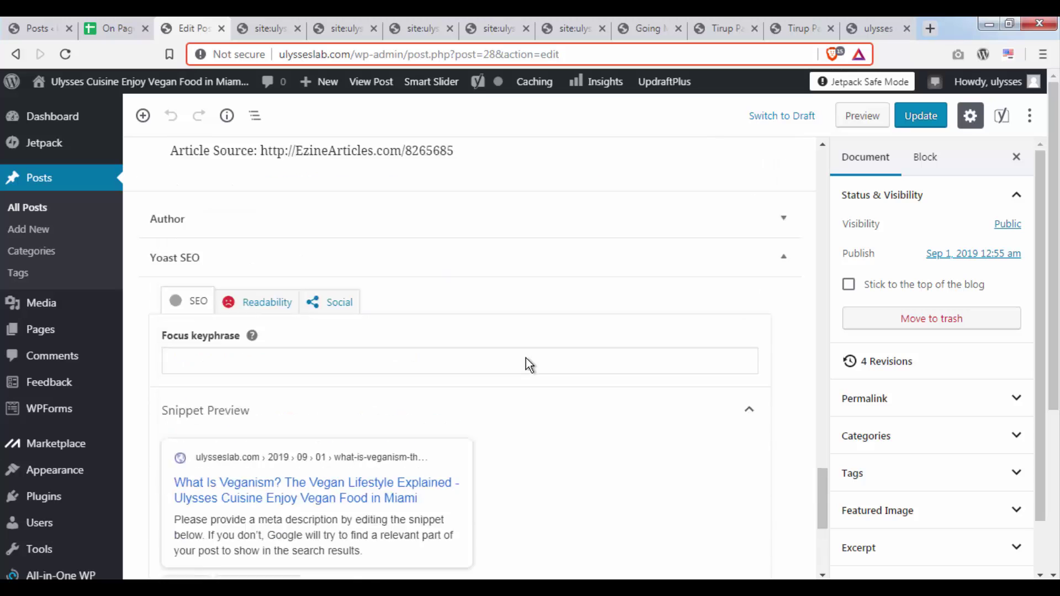
scroll(525, 358, down, 5)
scroll(525, 357, down, 1)
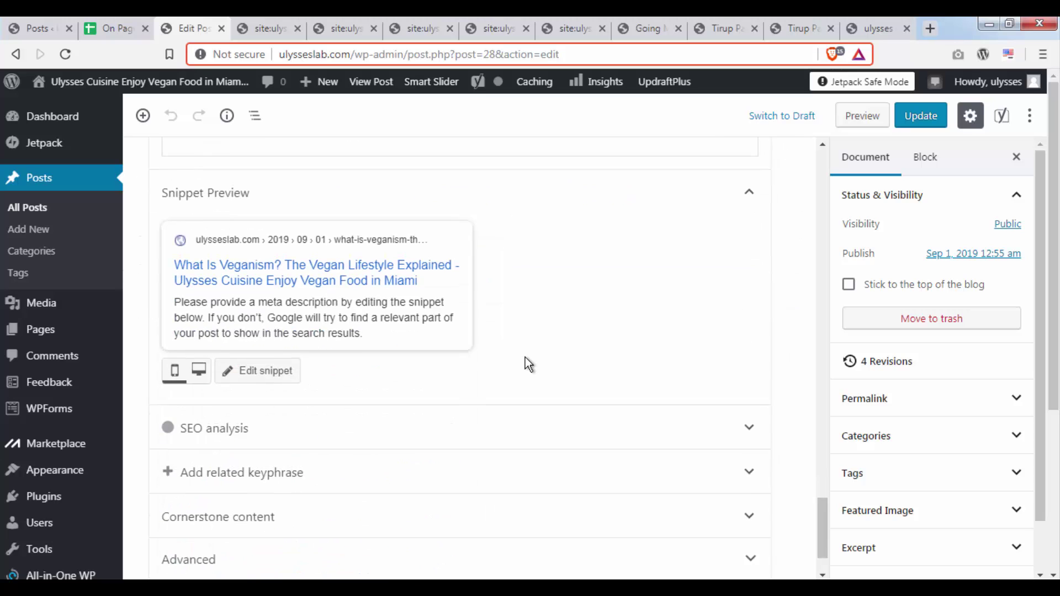
scroll(526, 362, up, 3)
scroll(525, 362, down, 6)
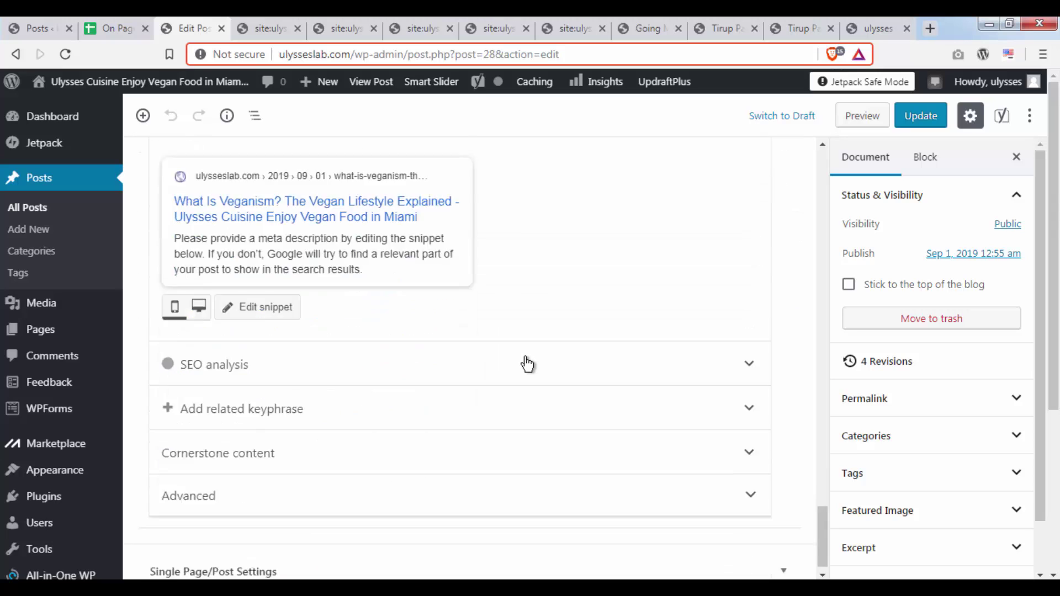
Expand the post's advanced Yoast settings and review the search results visibility, link following, meta robots and canonical URL options
click(446, 411)
scroll(494, 381, down, 4)
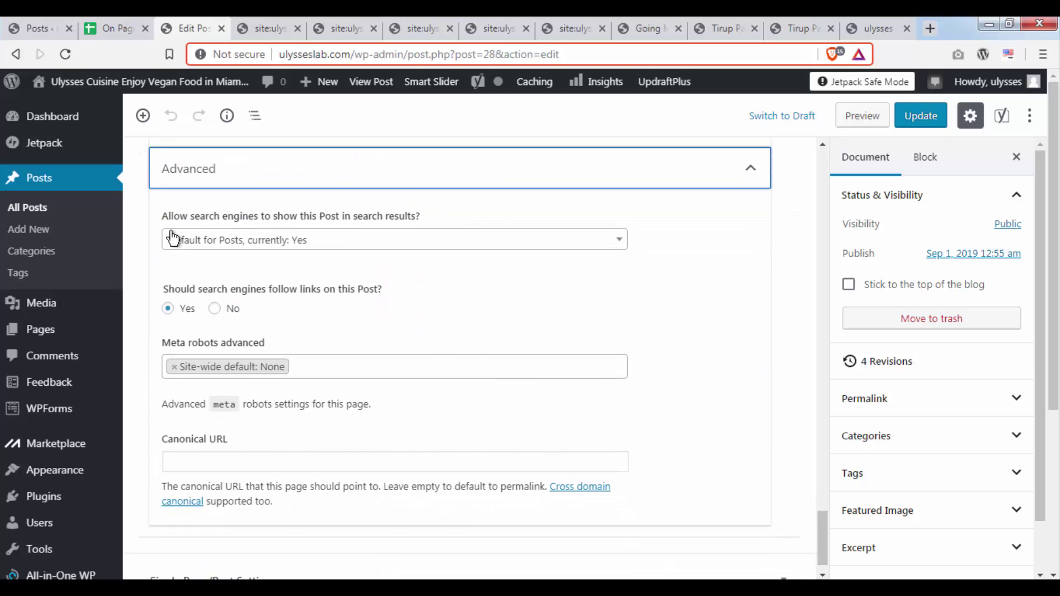
drag(158, 215, 681, 487)
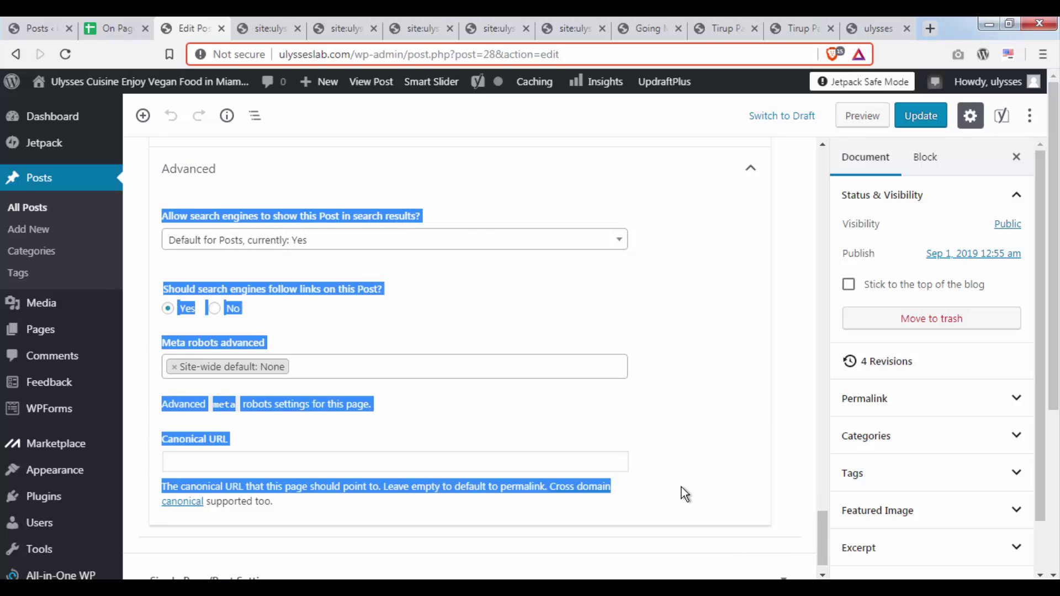
click(768, 330)
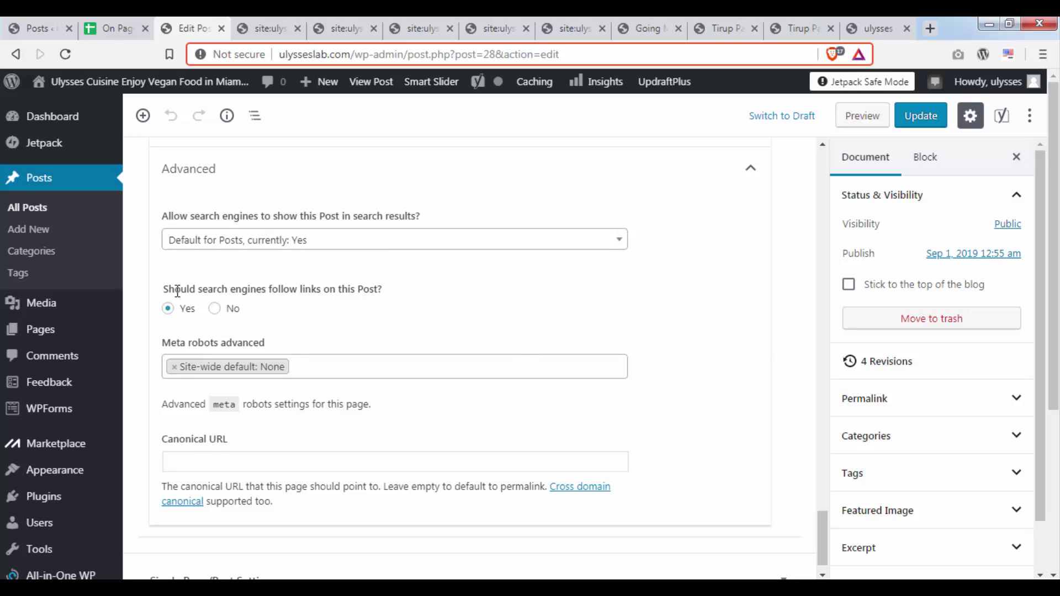
drag(163, 291, 389, 292)
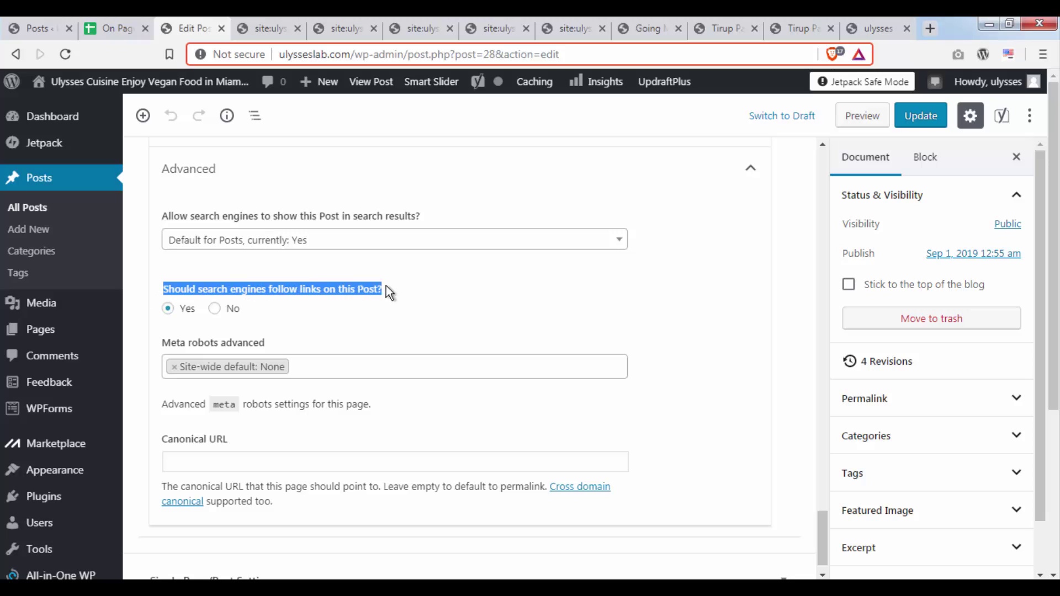
drag(164, 221, 436, 225)
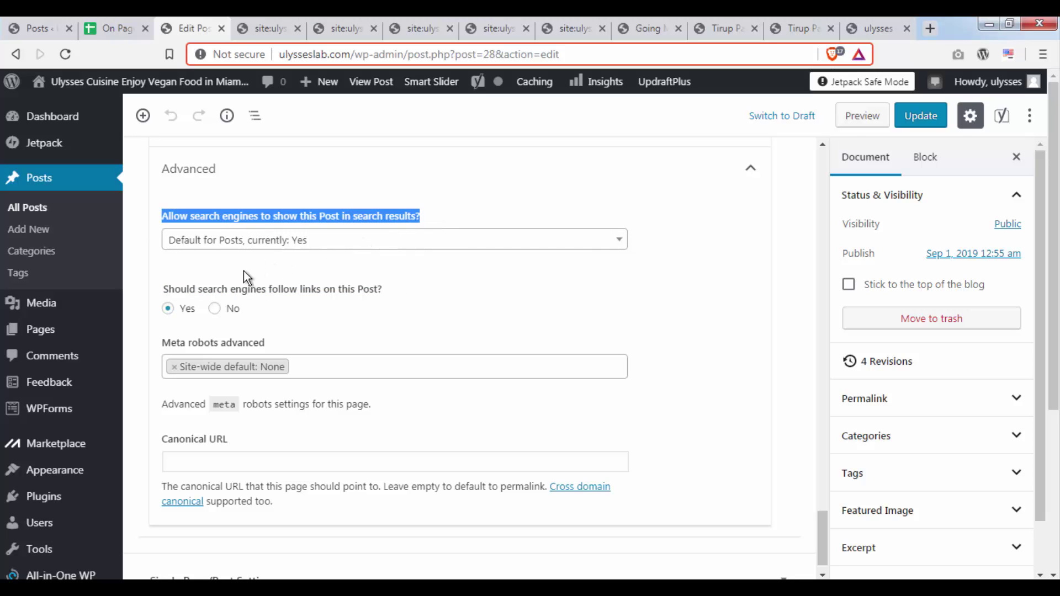
click(136, 273)
scroll(554, 293, up, 2)
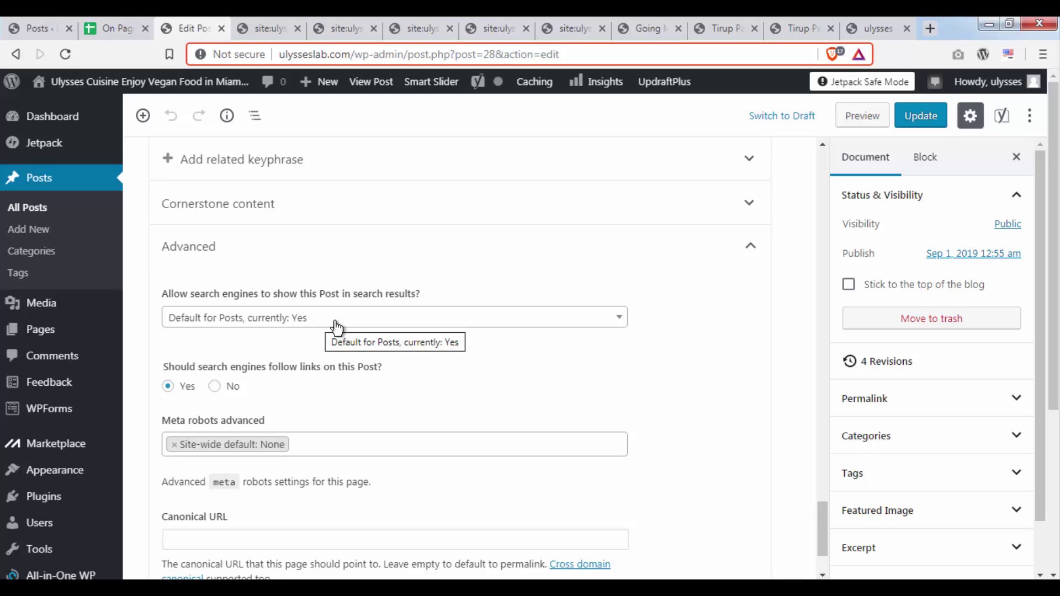
Try setting the post's search results visibility to No, and restore it to the default for posts
click(336, 326)
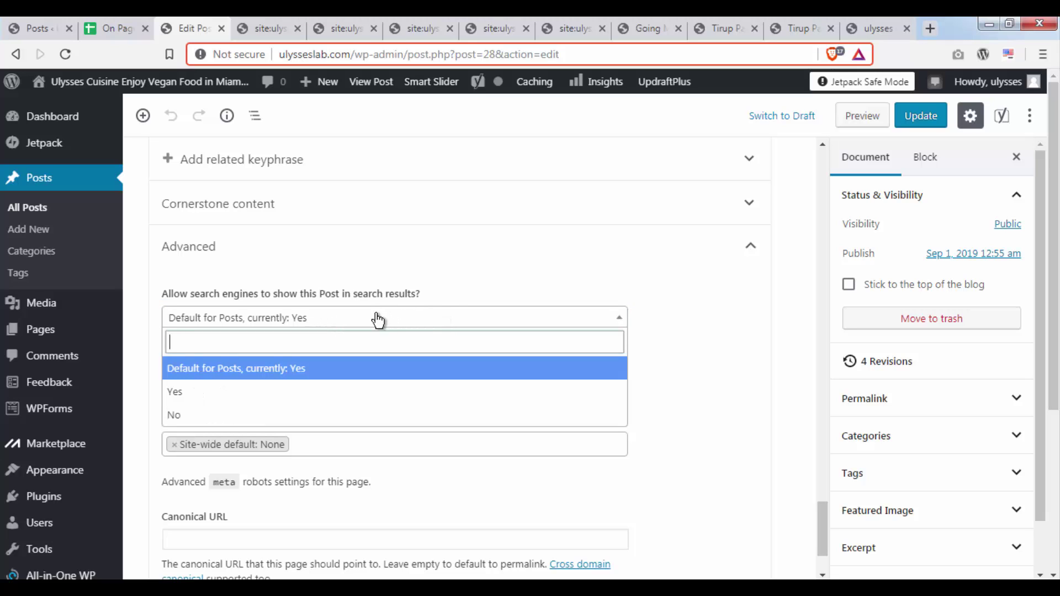
click(228, 416)
click(303, 328)
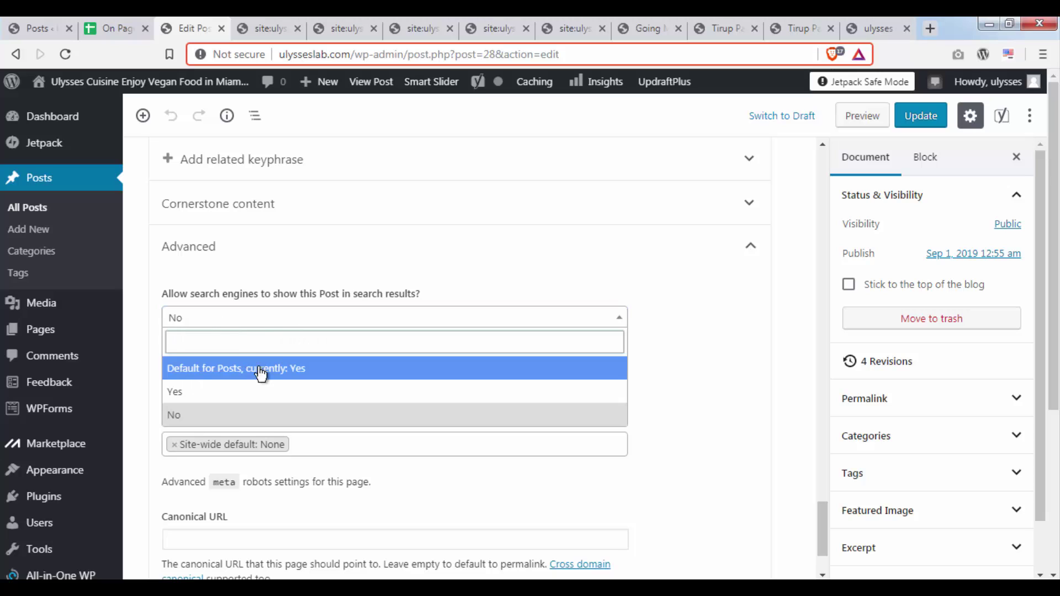
click(290, 381)
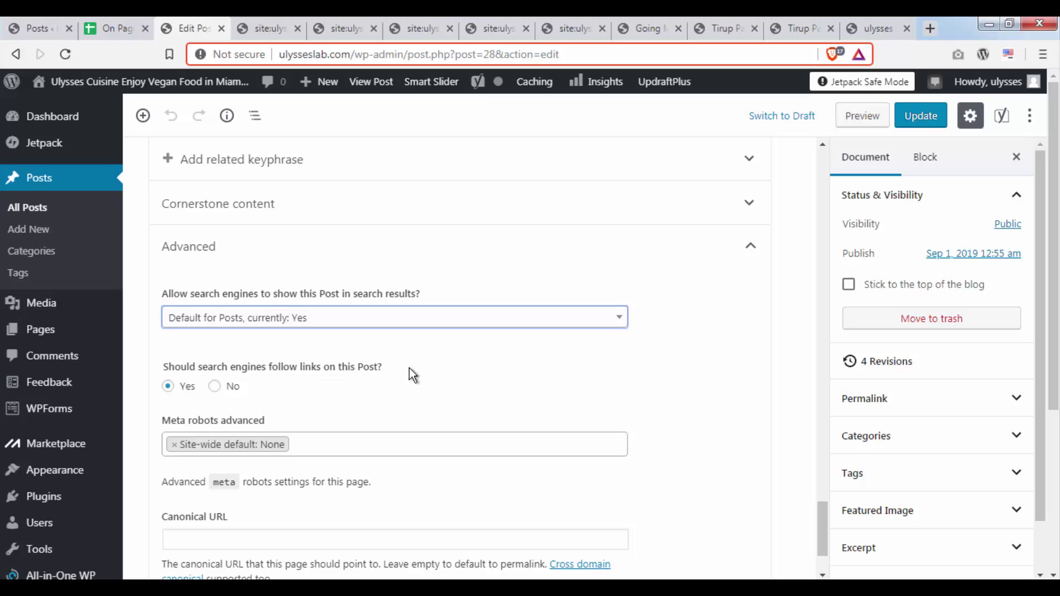
Look back through the post's content up to its title and return to the list of all posts
scroll(412, 374, up, 15)
scroll(434, 351, up, 10)
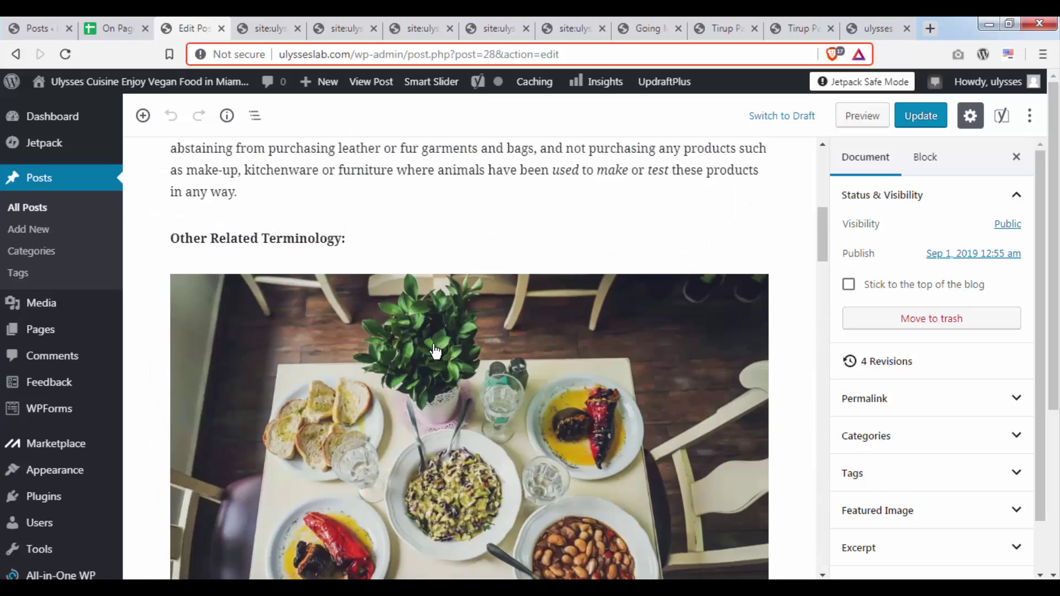
scroll(435, 343, down, 20)
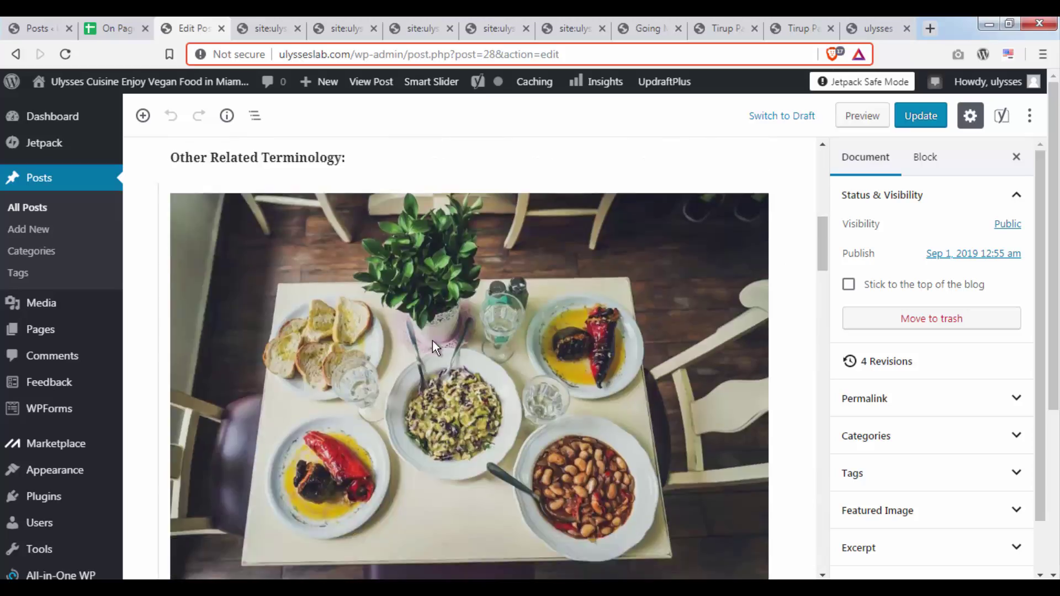
scroll(434, 342, up, 15)
scroll(415, 313, up, 10)
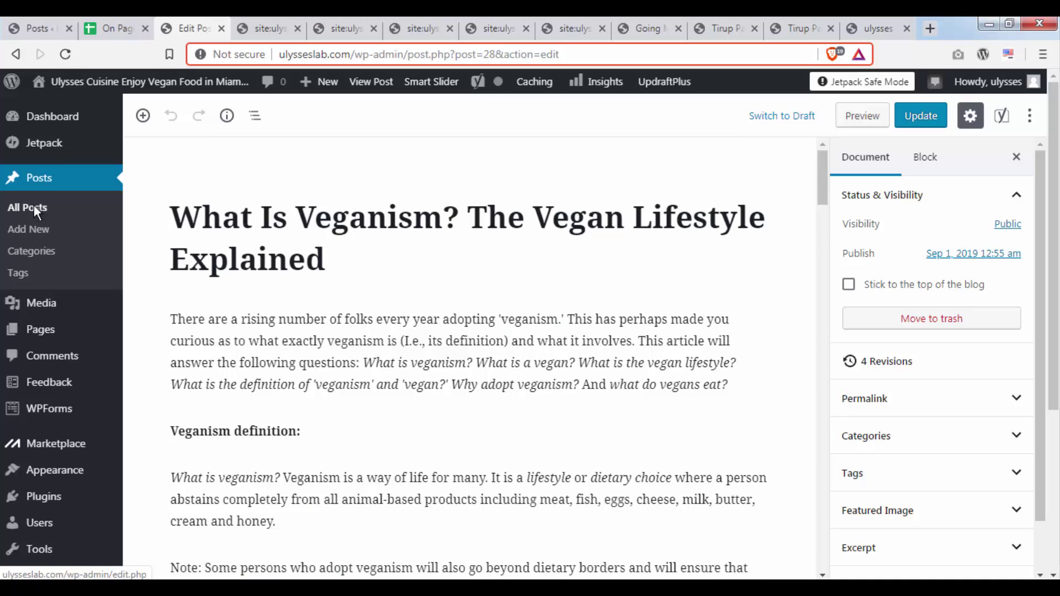
click(34, 207)
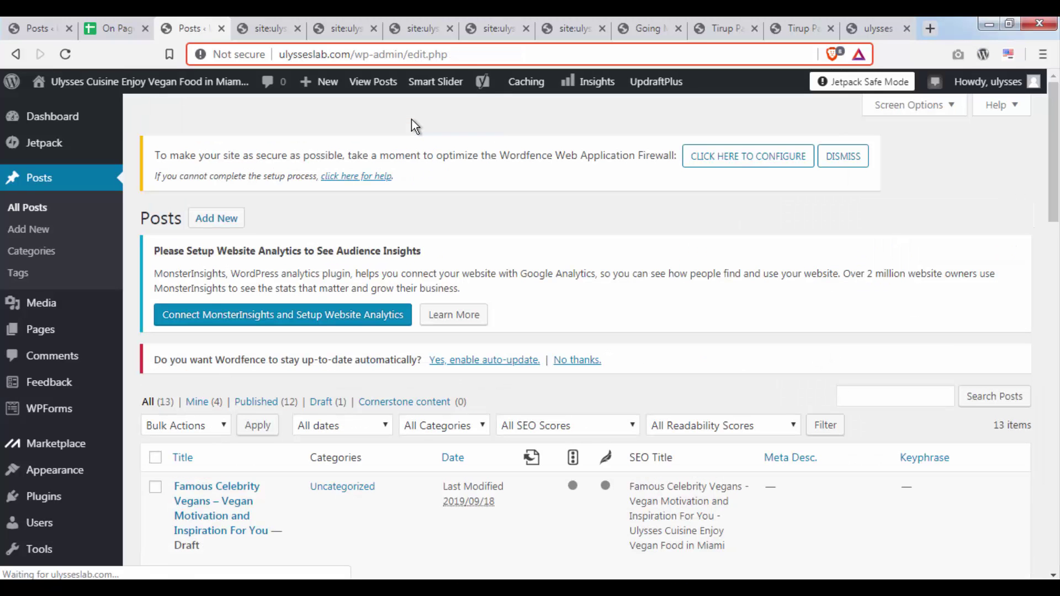
scroll(412, 119, down, 4)
Close all browser tabs that follow the current WordPress posts list tab
click(298, 20)
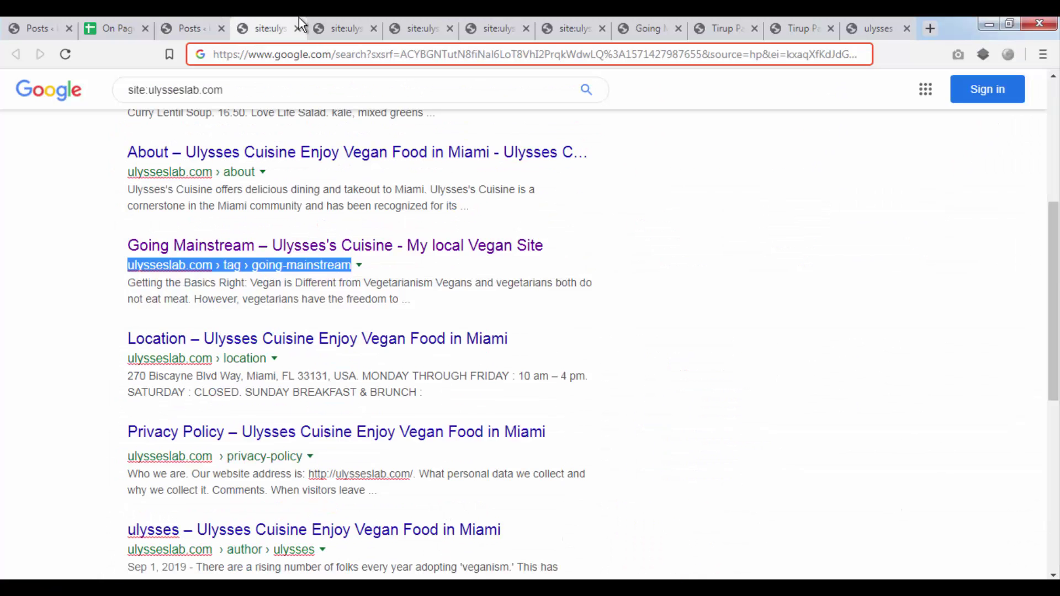
click(204, 20)
right_click(198, 17)
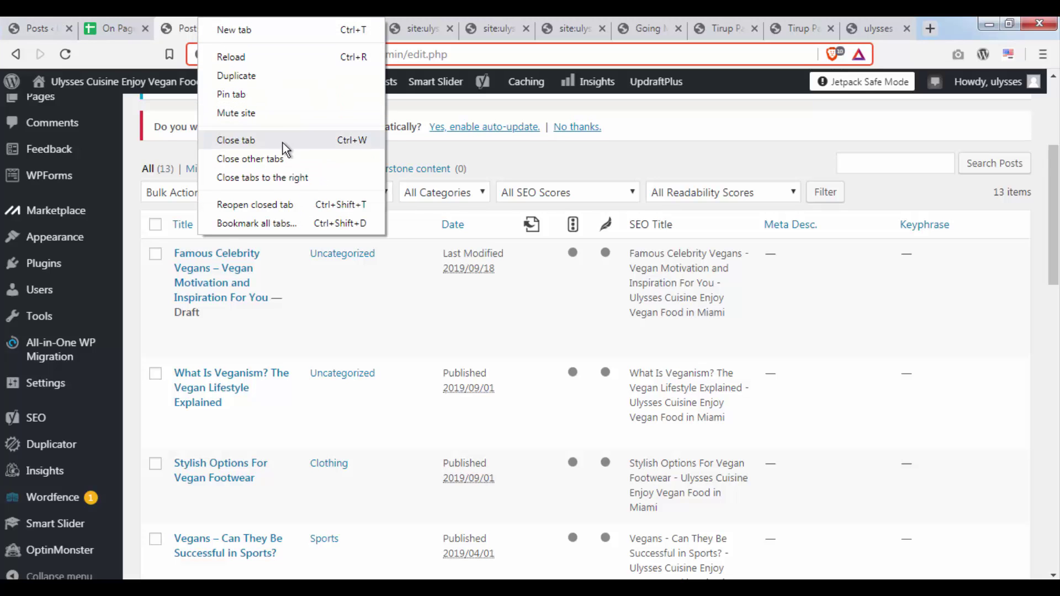
click(285, 174)
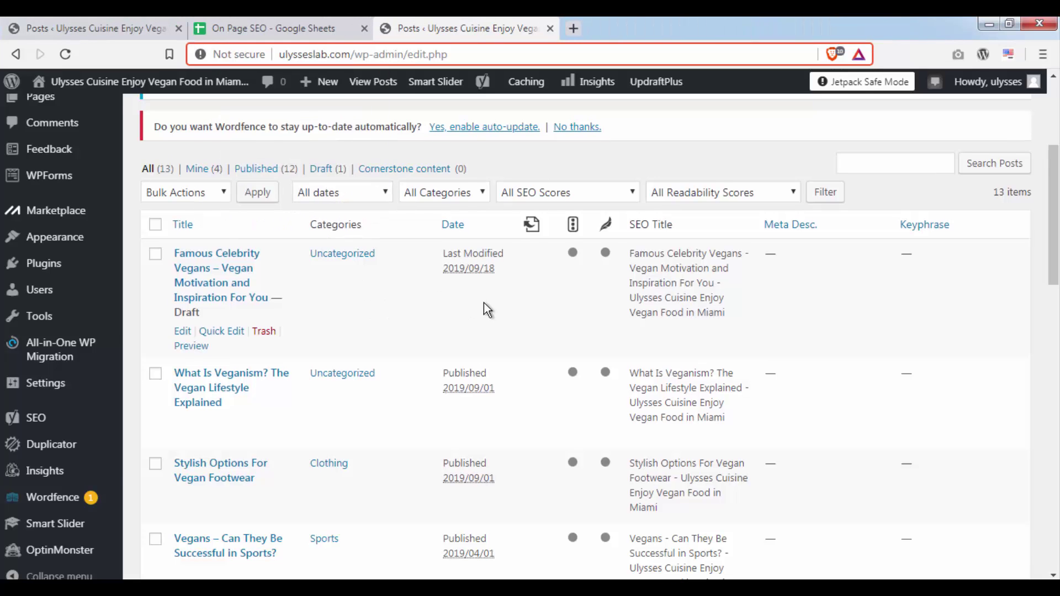
Look through the full posts list, checking the categories, SEO titles, meta descriptions and keyphrases
scroll(484, 303, down, 15)
scroll(482, 297, up, 15)
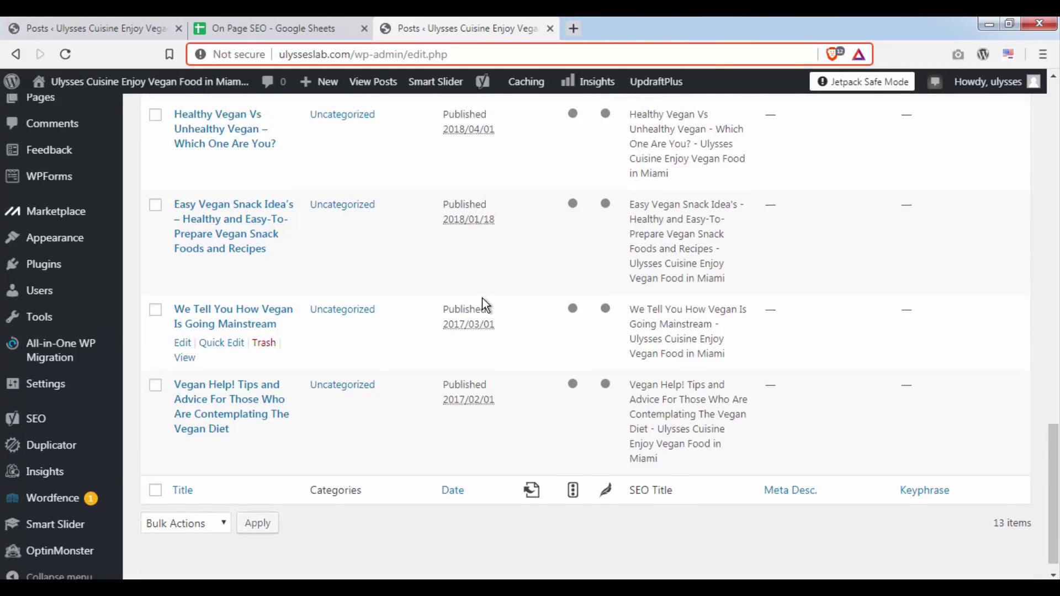
scroll(482, 297, down, 15)
scroll(482, 297, up, 15)
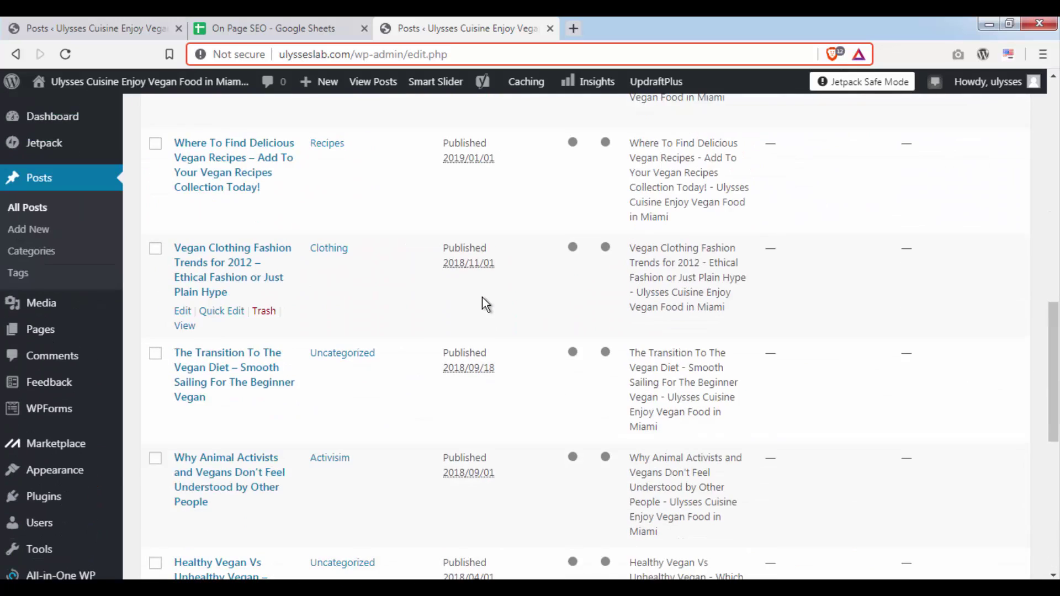
scroll(481, 297, down, 1)
scroll(481, 297, up, 1)
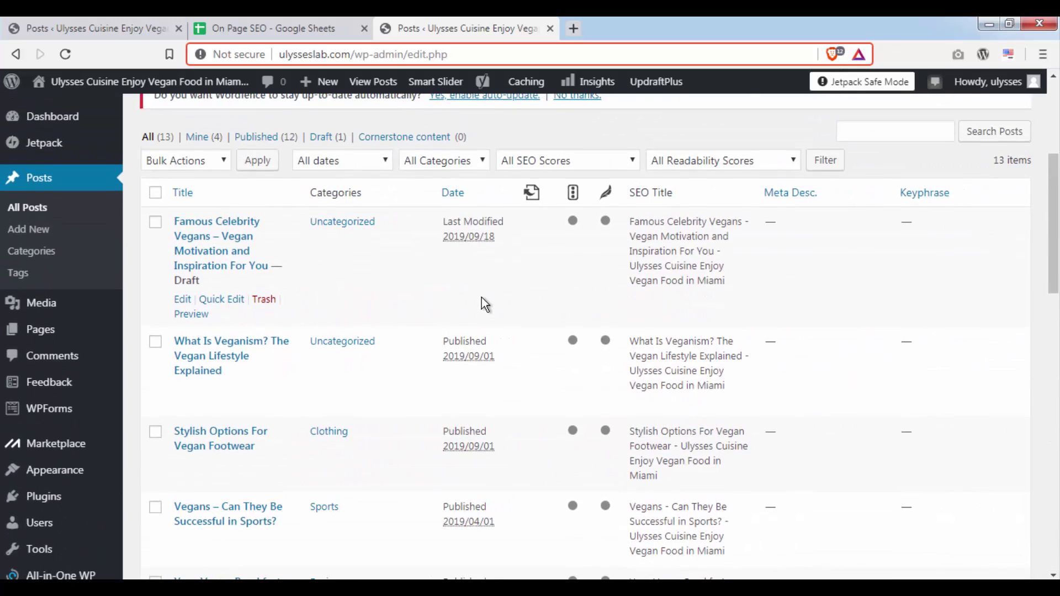
scroll(481, 297, down, 1)
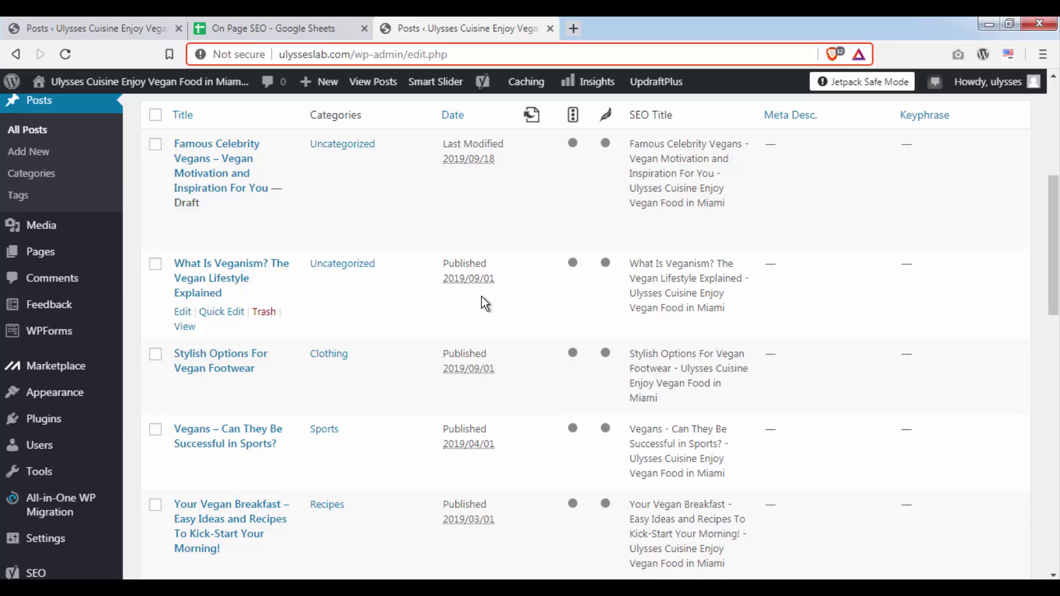
Switch to the On Page SEO sheet and select the Content Optimization items from "Content length (post or pages)" to "External duplicate content"
click(276, 28)
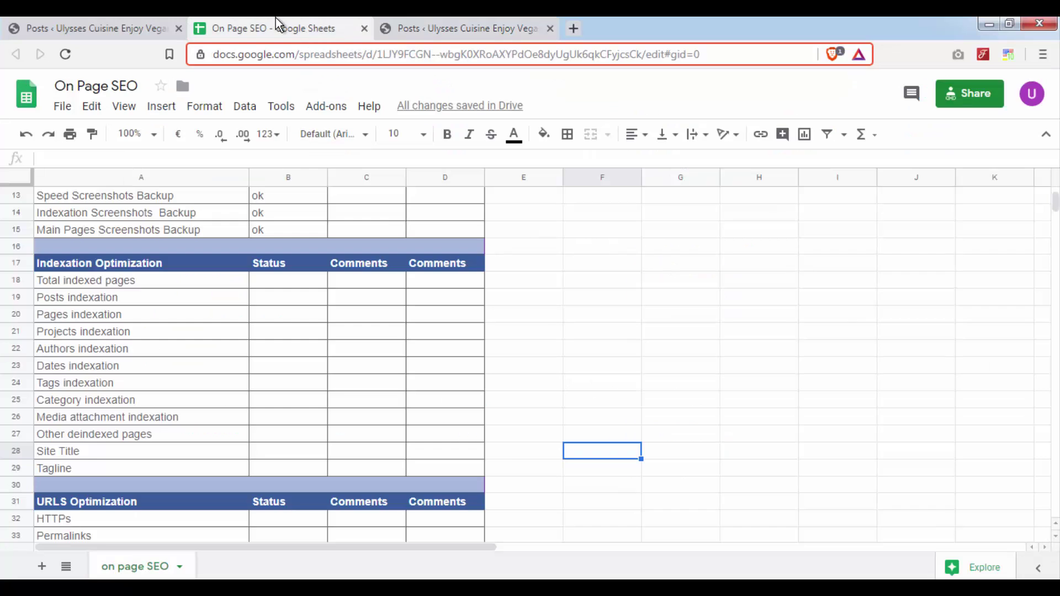
scroll(448, 399, down, 8)
scroll(444, 396, down, 7)
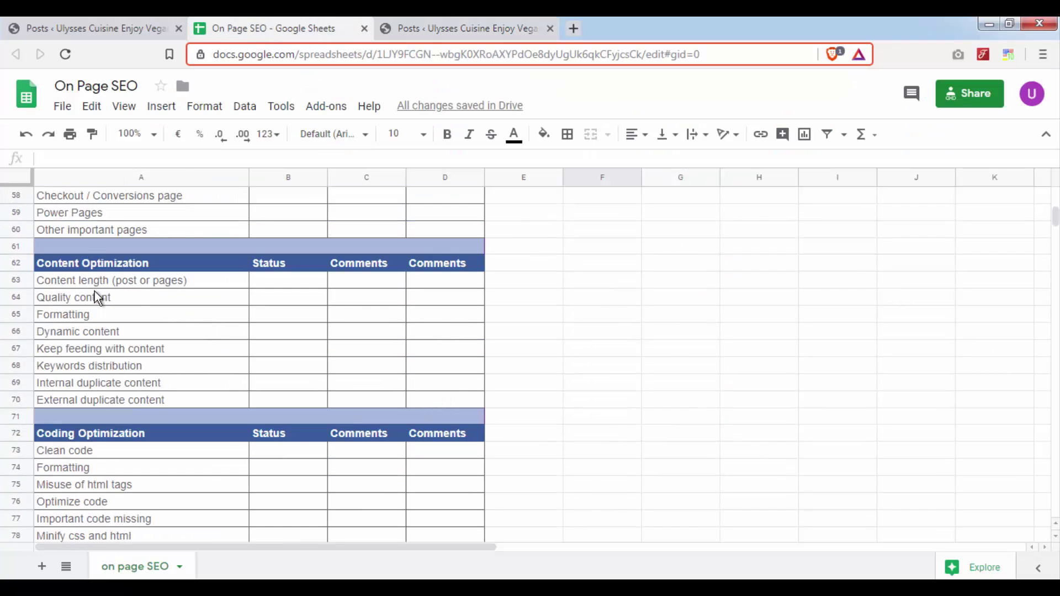
drag(115, 280, 435, 407)
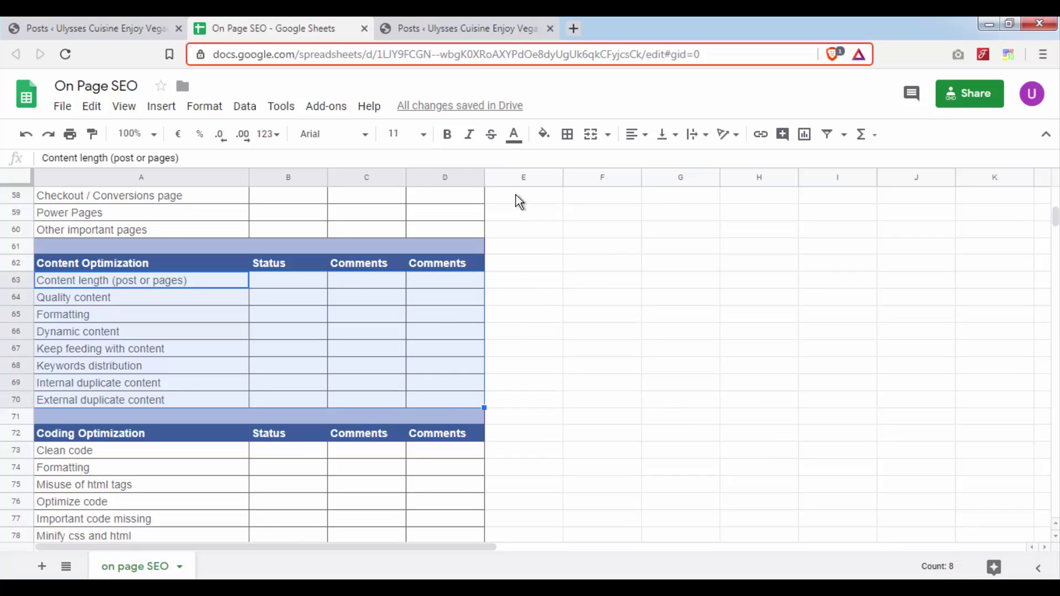
Return to the WordPress posts list and open the Veganism explained, vegan footwear and vegans in sports posts in new tabs
scroll(464, 193, up, 4)
click(464, 28)
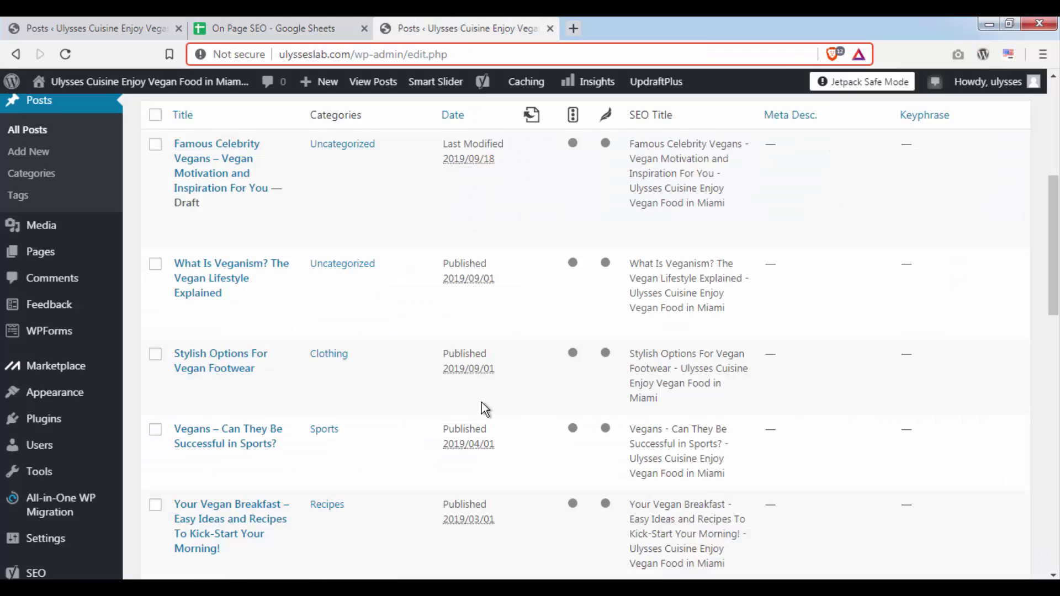
scroll(476, 377, down, 10)
scroll(475, 375, up, 10)
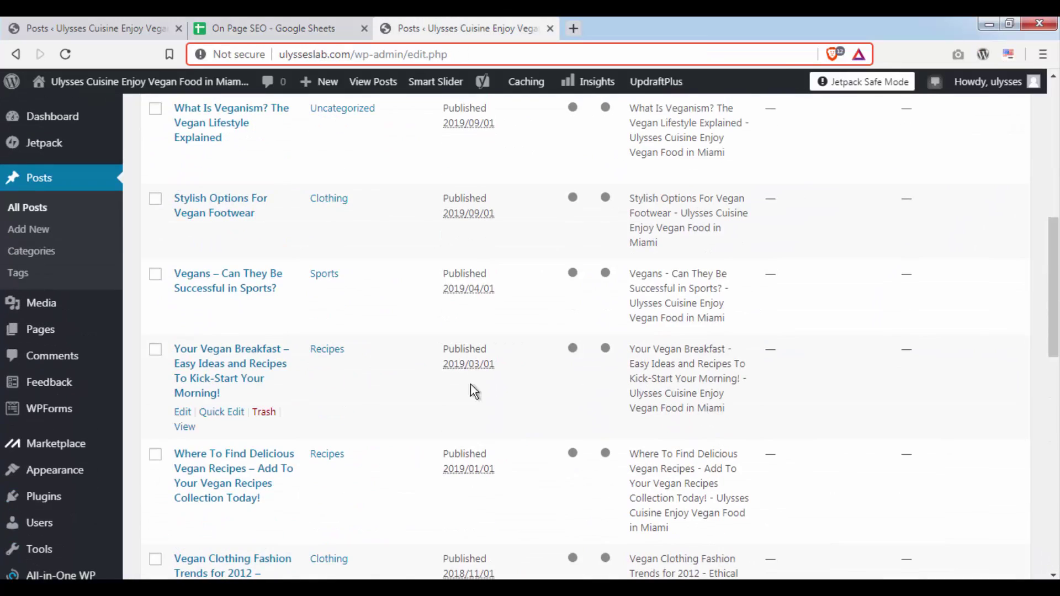
scroll(507, 411, up, 1)
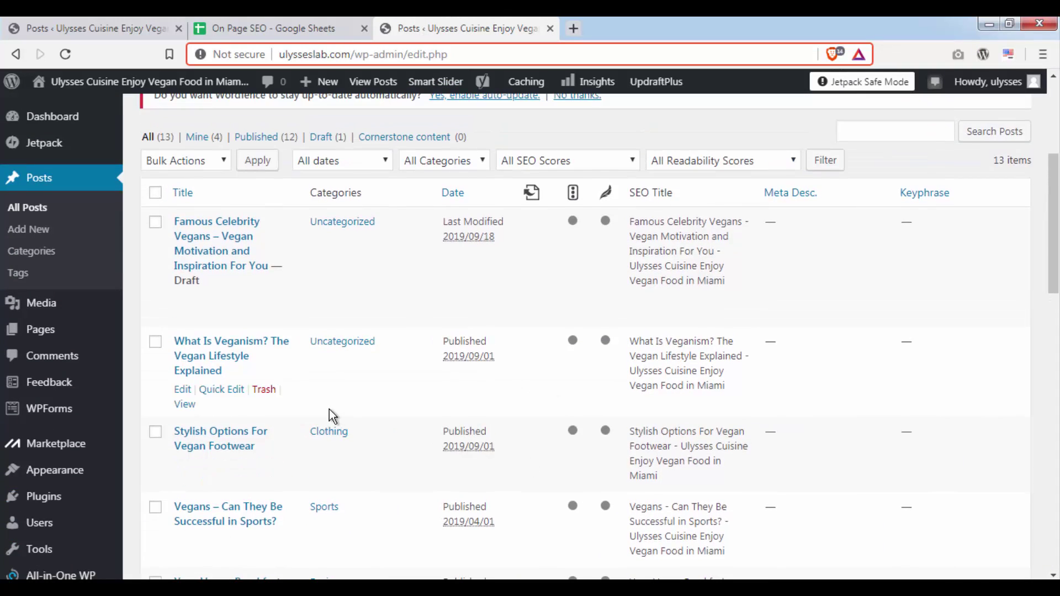
scroll(292, 389, down, 1)
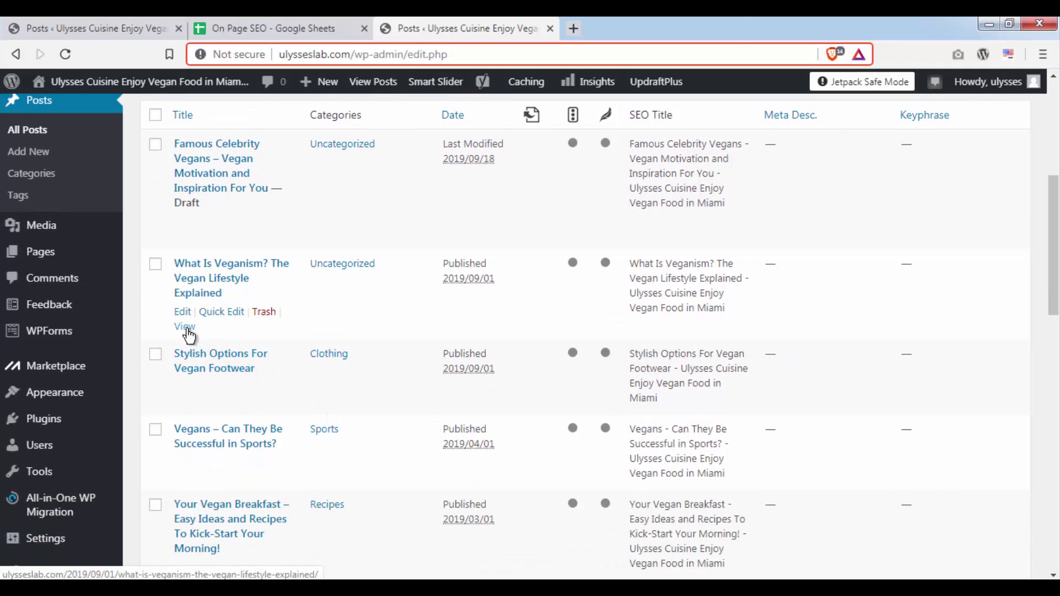
middle_click(186, 331)
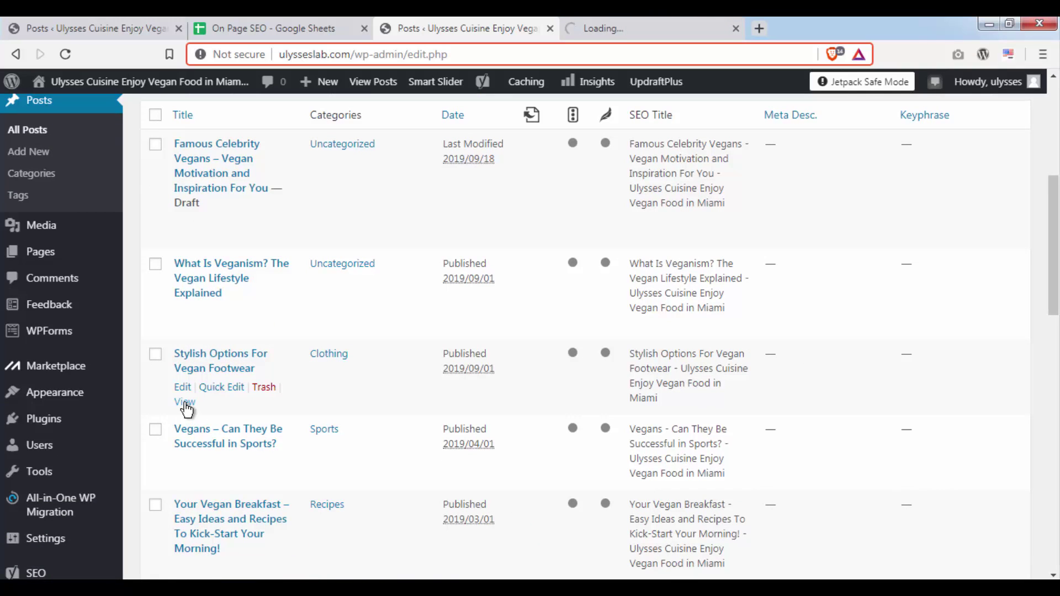
middle_click(186, 409)
middle_click(185, 477)
drag(210, 477, 187, 429)
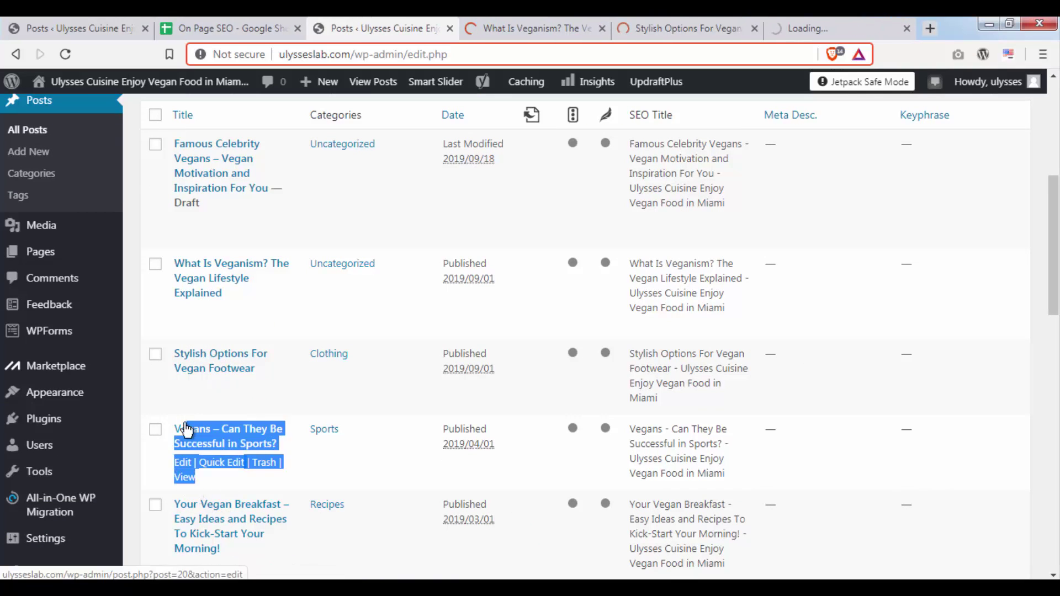
Open the vegan breakfast, delicious vegan recipes and vegan clothing fashion posts in new tabs from the posts list
scroll(186, 430, down, 3)
click(180, 433)
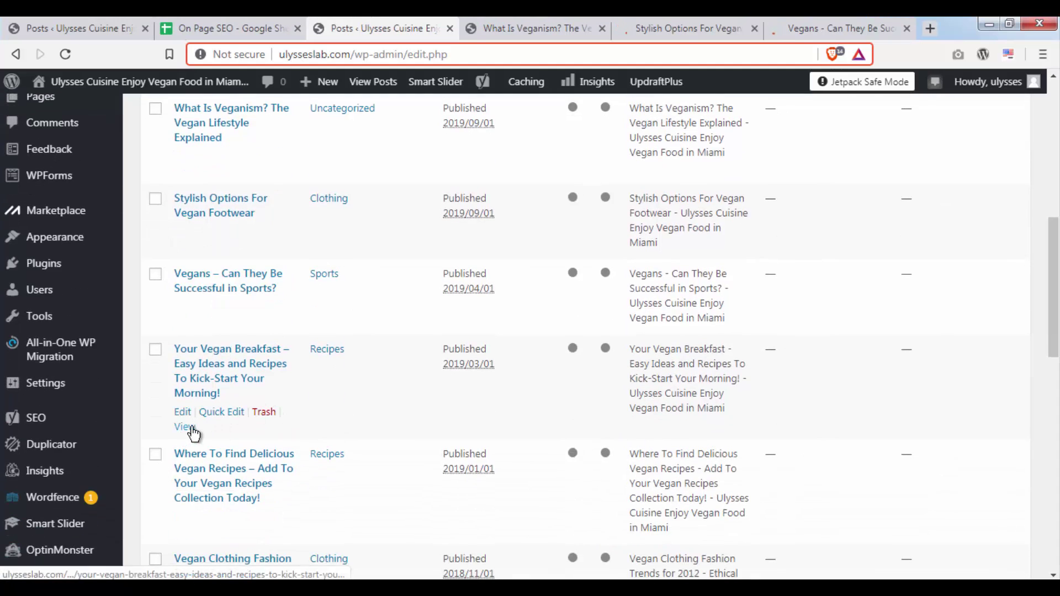
middle_click(187, 428)
scroll(301, 398, down, 3)
middle_click(185, 376)
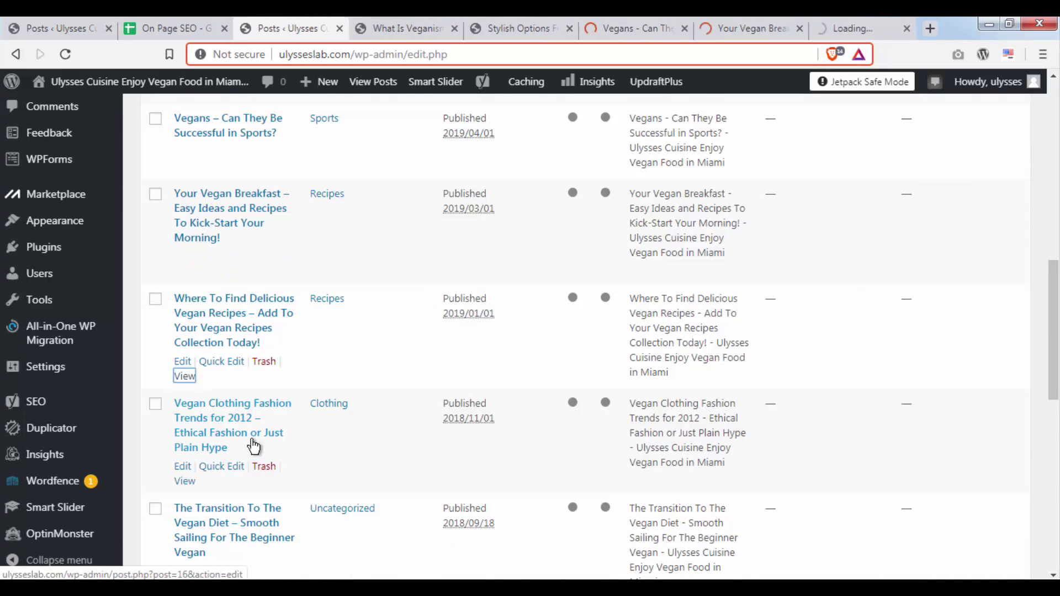
scroll(254, 446, down, 2)
middle_click(183, 402)
Open the Transition To The Vegan Diet, Animal Activists and Healthy Vegan Vs Unhealthy Vegan posts in new tabs
scroll(184, 403, down, 3)
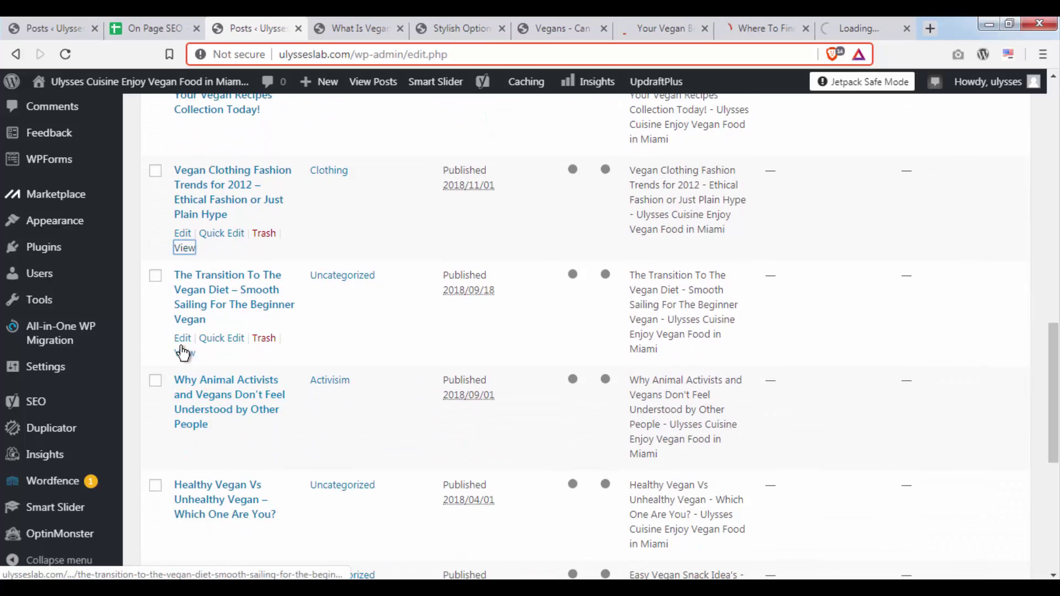
middle_click(184, 352)
scroll(186, 381, down, 2)
middle_click(184, 381)
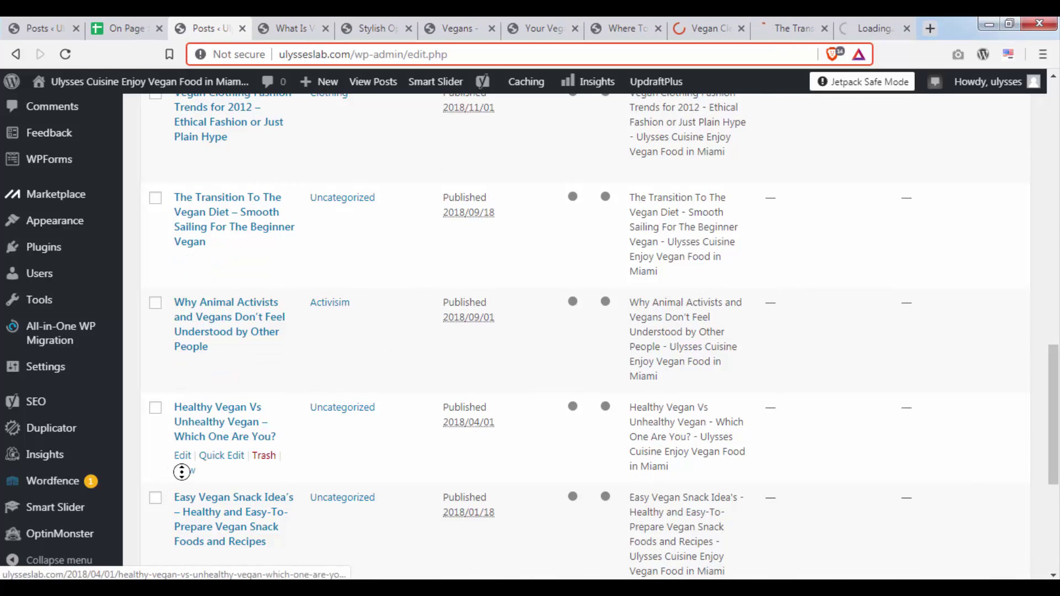
middle_click(183, 470)
Open the three oldest posts, on easy vegan snacks, vegan going mainstream and vegan help tips, in new tabs
scroll(185, 472, down, 4)
middle_click(186, 343)
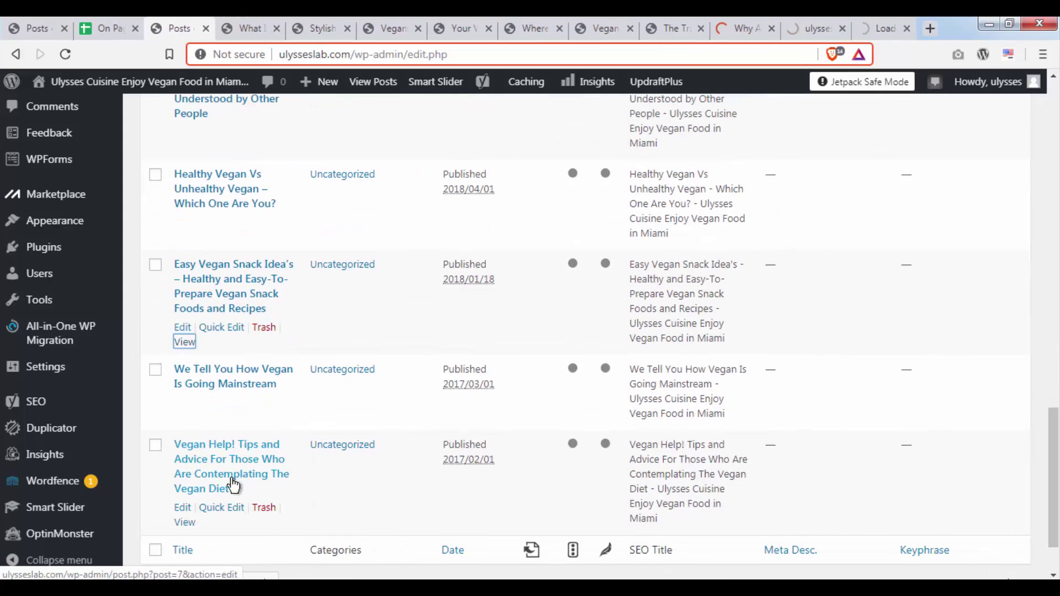
middle_click(193, 424)
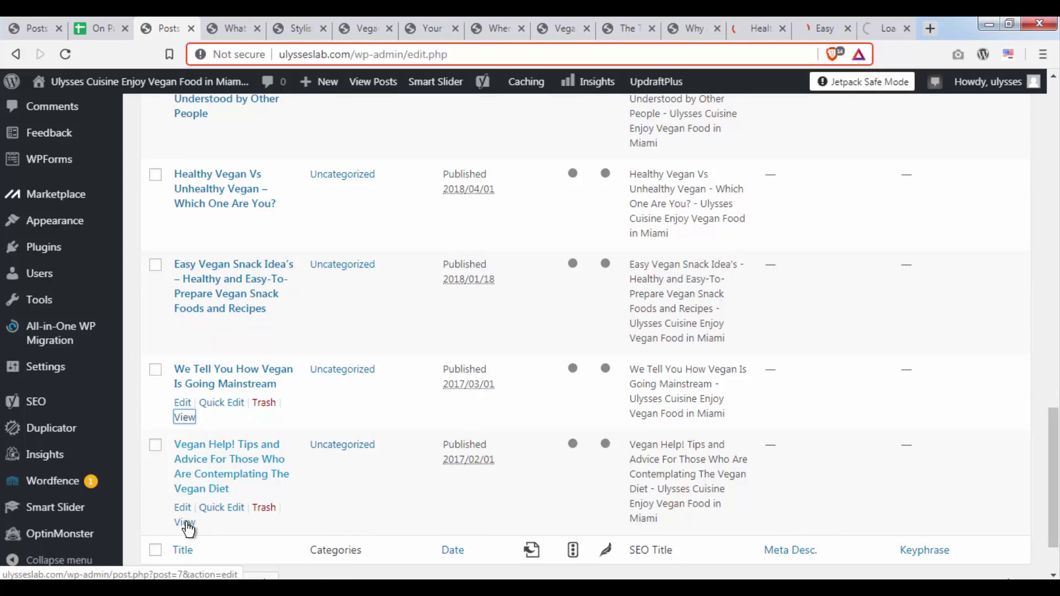
middle_click(184, 522)
scroll(300, 125, up, 1)
Look through the content length of the "What Is Veganism?" and "Stylish Options For Vegan Footwear" posts
key(ctrl+Tab)
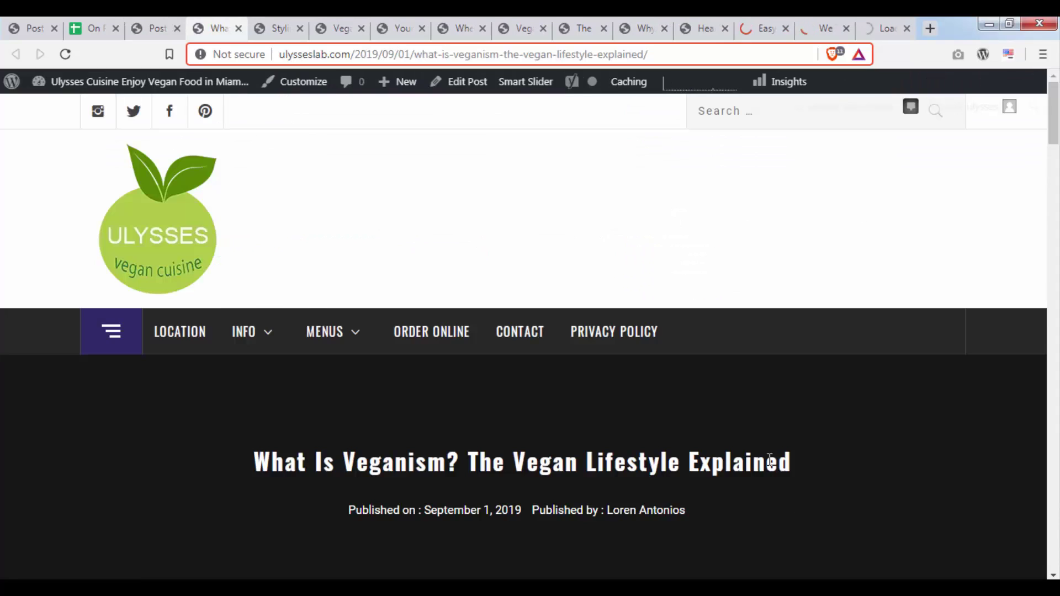
scroll(492, 315, down, 20)
scroll(399, 264, down, 10)
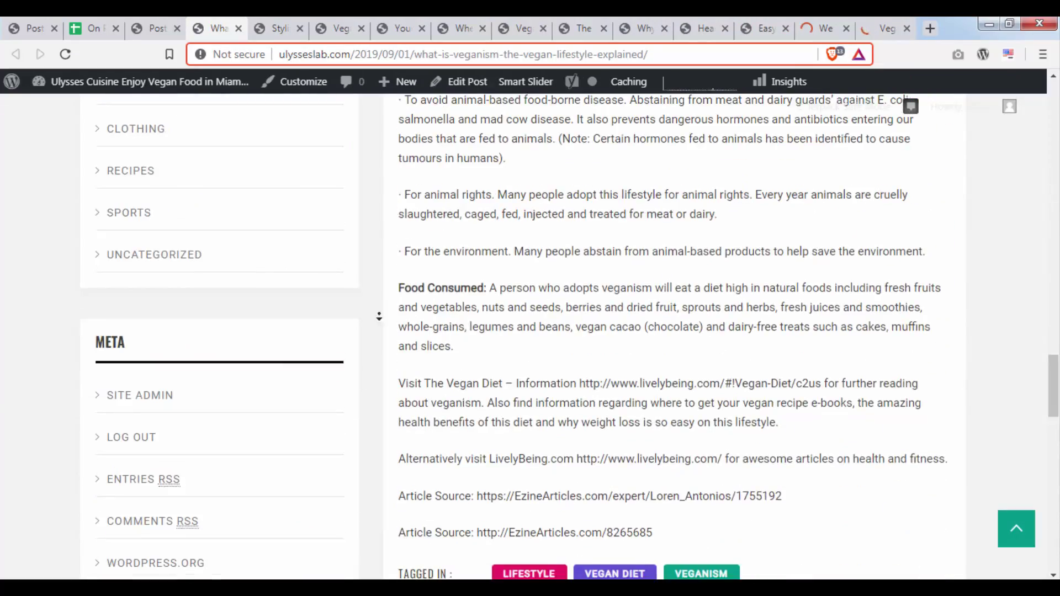
key(Home)
click(281, 23)
scroll(478, 332, down, 20)
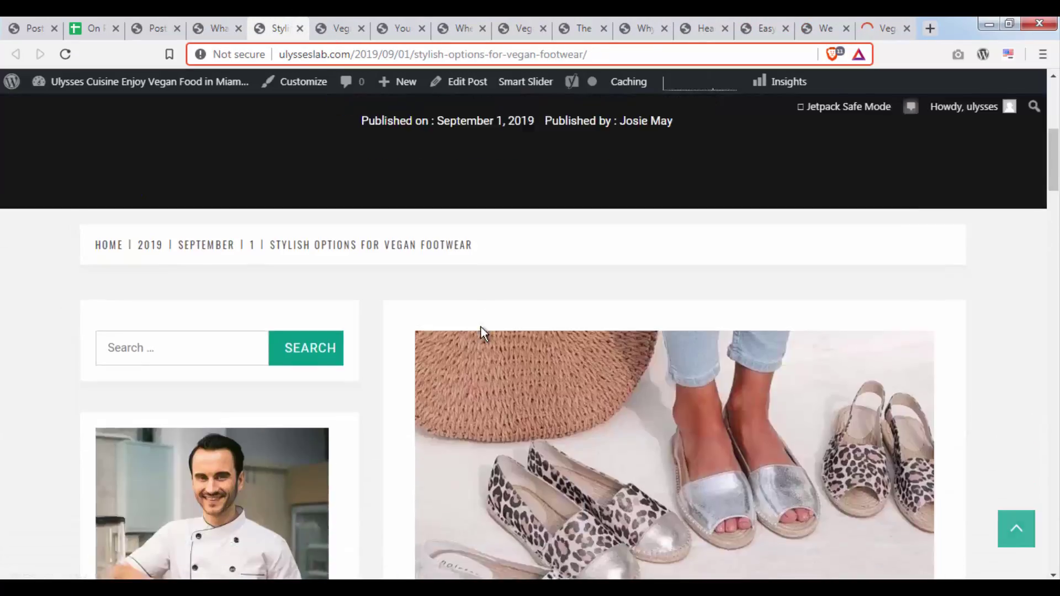
key(Home)
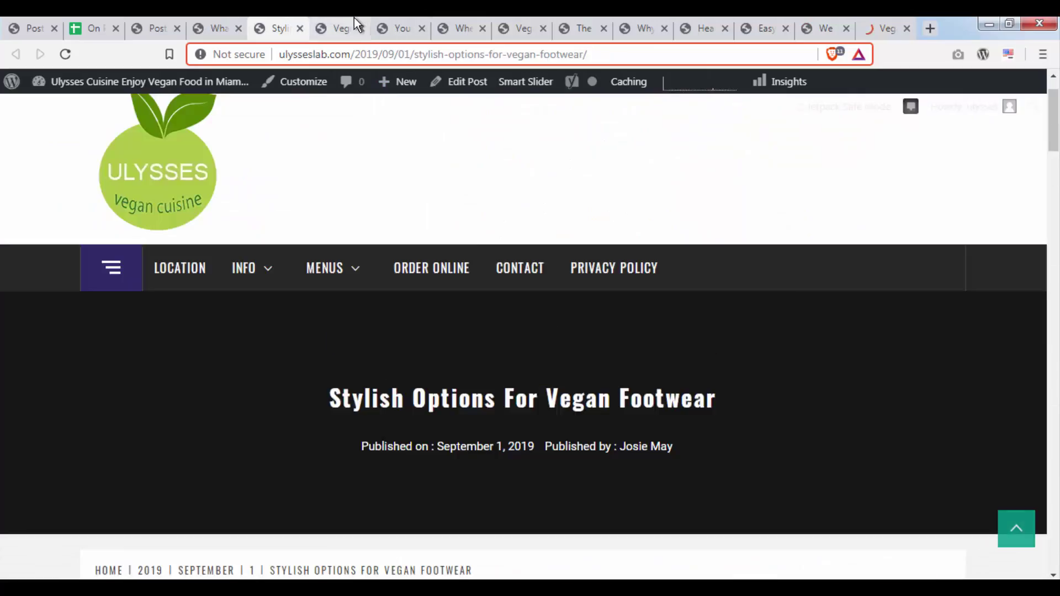
Review the content of the vegans in sports, vegan breakfast, delicious vegan recipes and vegan clothing fashion posts
click(337, 28)
scroll(497, 331, down, 15)
click(396, 27)
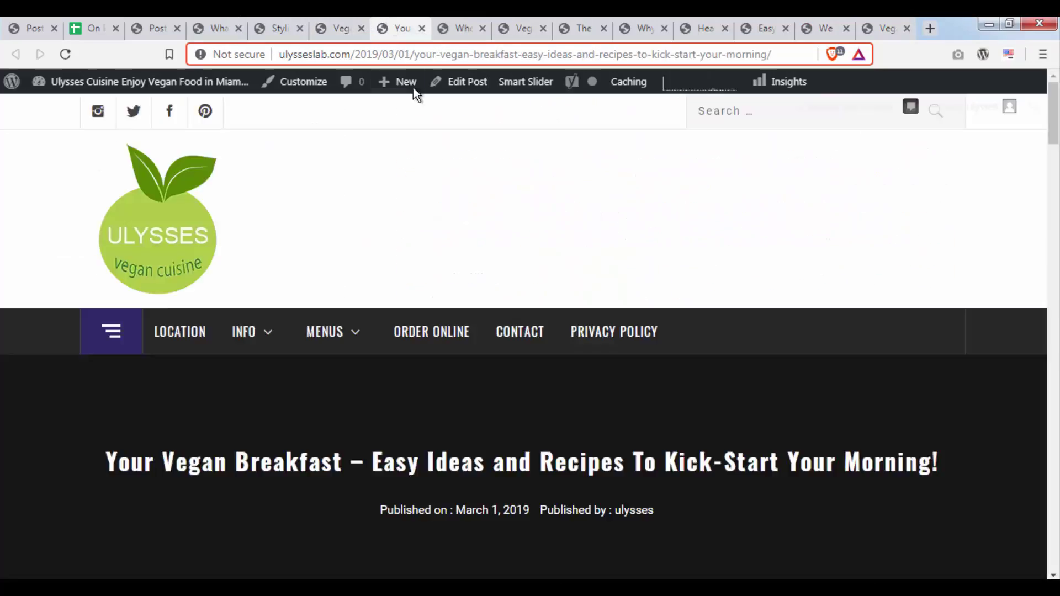
scroll(434, 155, down, 15)
scroll(435, 195, down, 5)
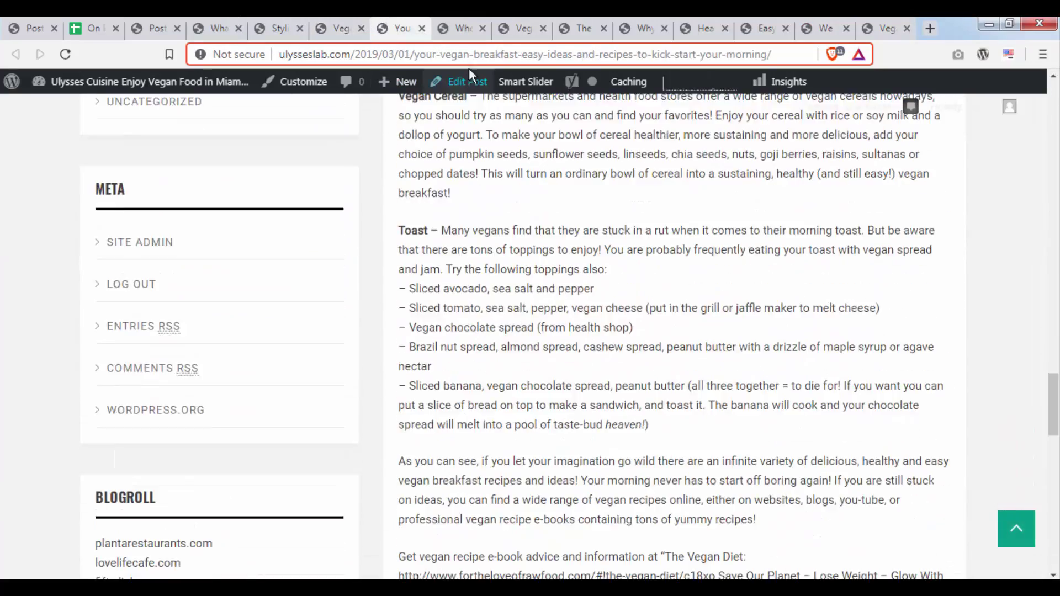
click(458, 28)
scroll(591, 323, down, 15)
scroll(587, 316, down, 15)
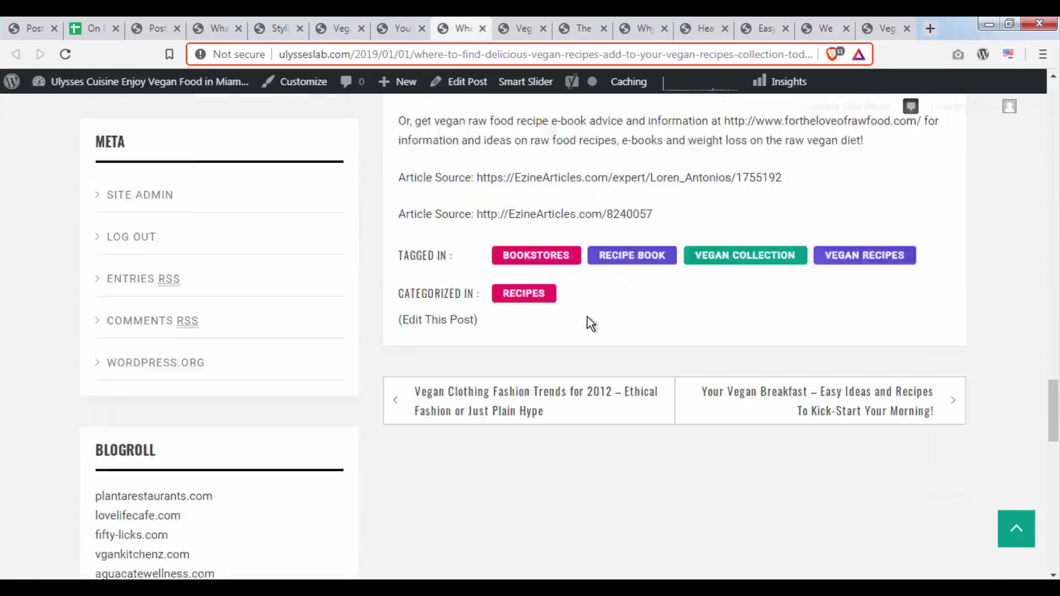
scroll(587, 316, up, 10)
click(518, 28)
scroll(573, 347, down, 15)
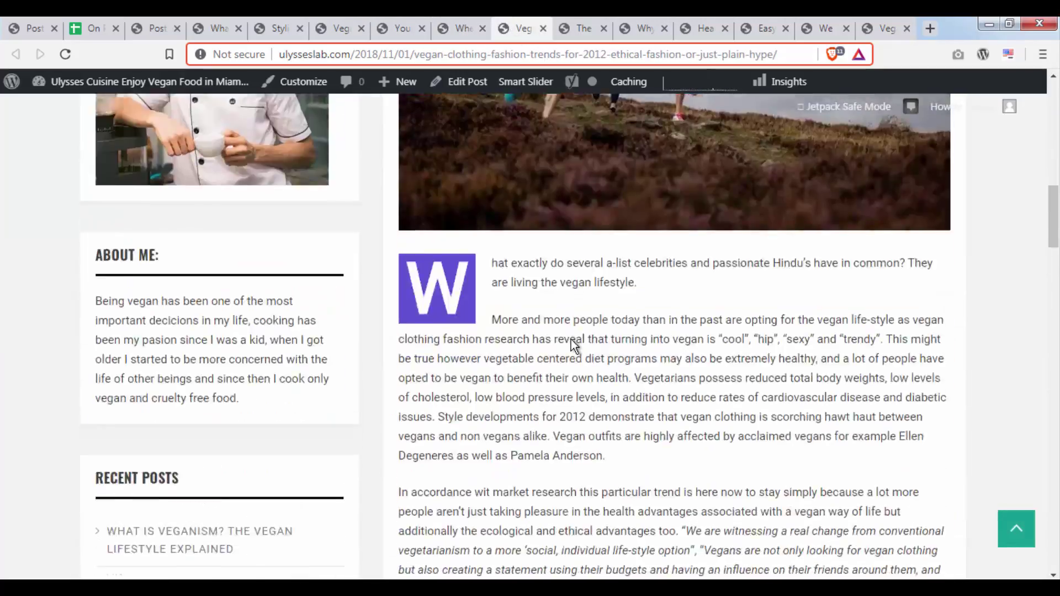
scroll(562, 297, up, 10)
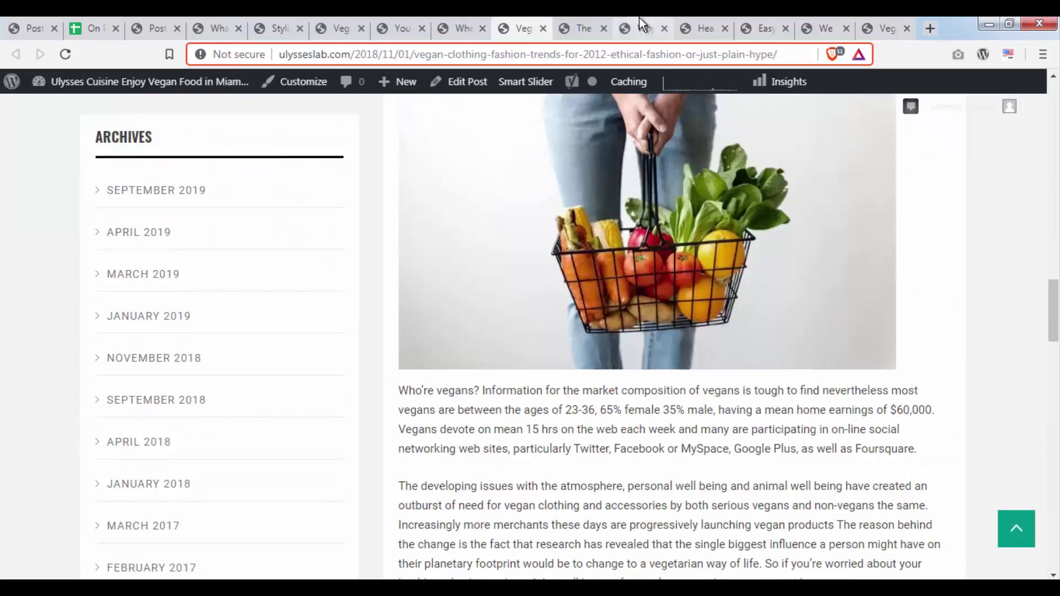
Examine the body of the "The Transition To The Vegan Diet" post between its featured image and category
click(588, 27)
scroll(646, 254, down, 15)
scroll(646, 262, up, 12)
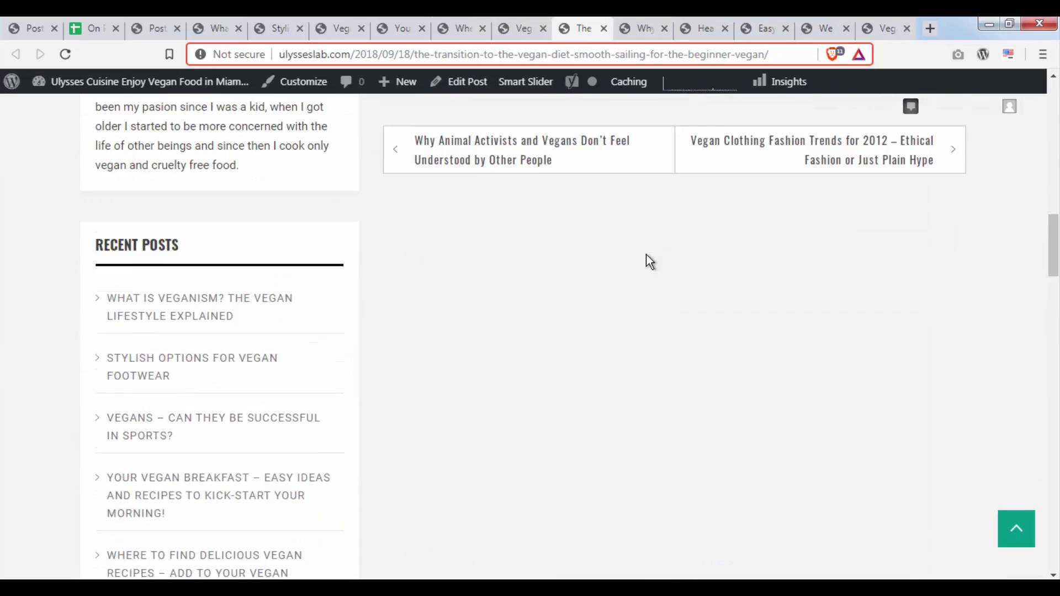
scroll(406, 241, down, 2)
drag(371, 184, 702, 471)
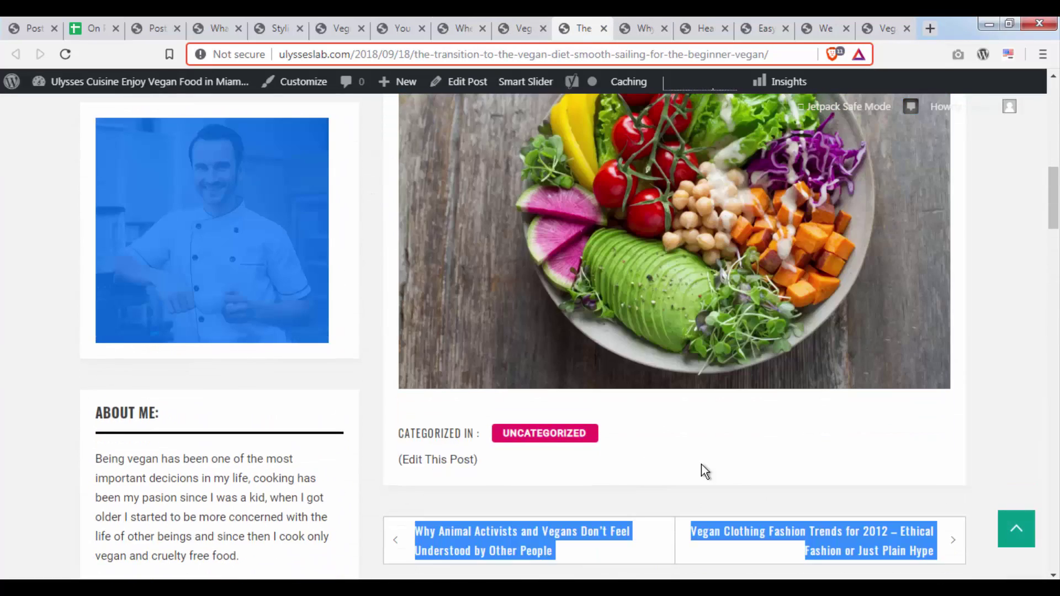
click(725, 454)
scroll(685, 423, up, 7)
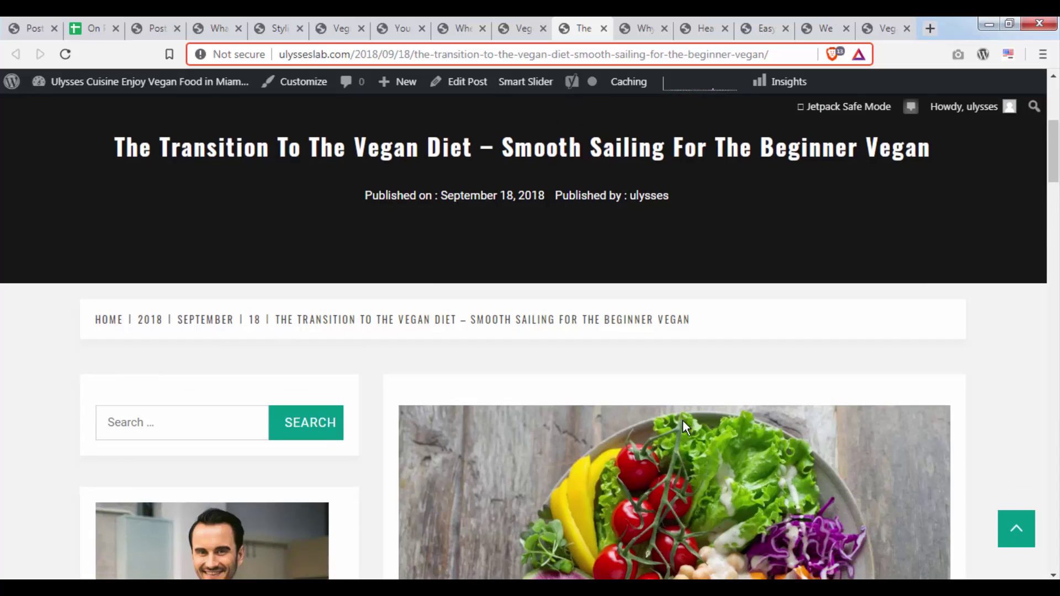
scroll(683, 420, down, 8)
scroll(645, 376, up, 8)
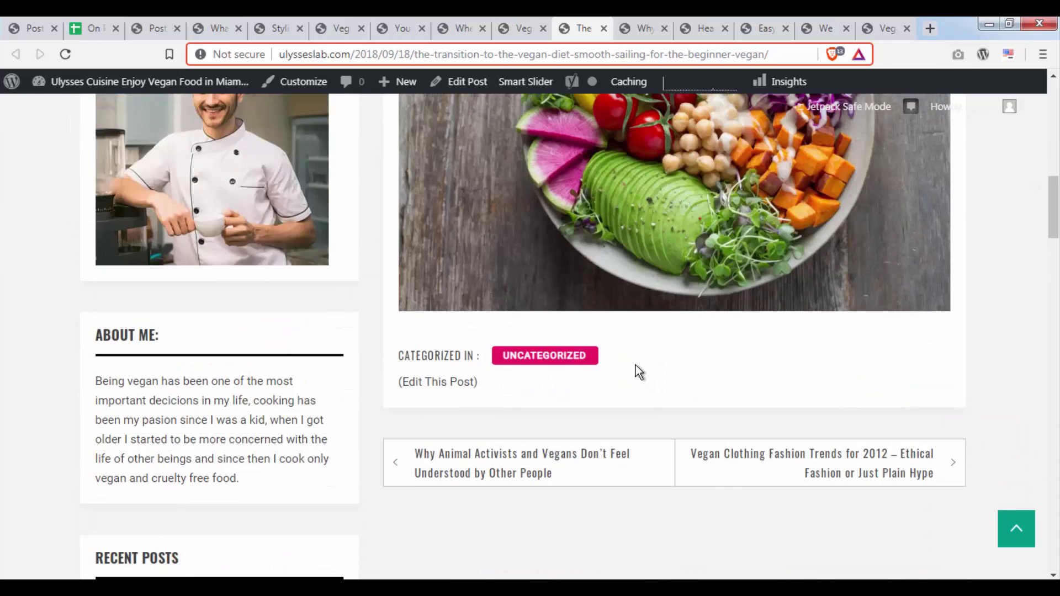
Search the posts list for "The Transition To" and open the matching post for editing
click(146, 28)
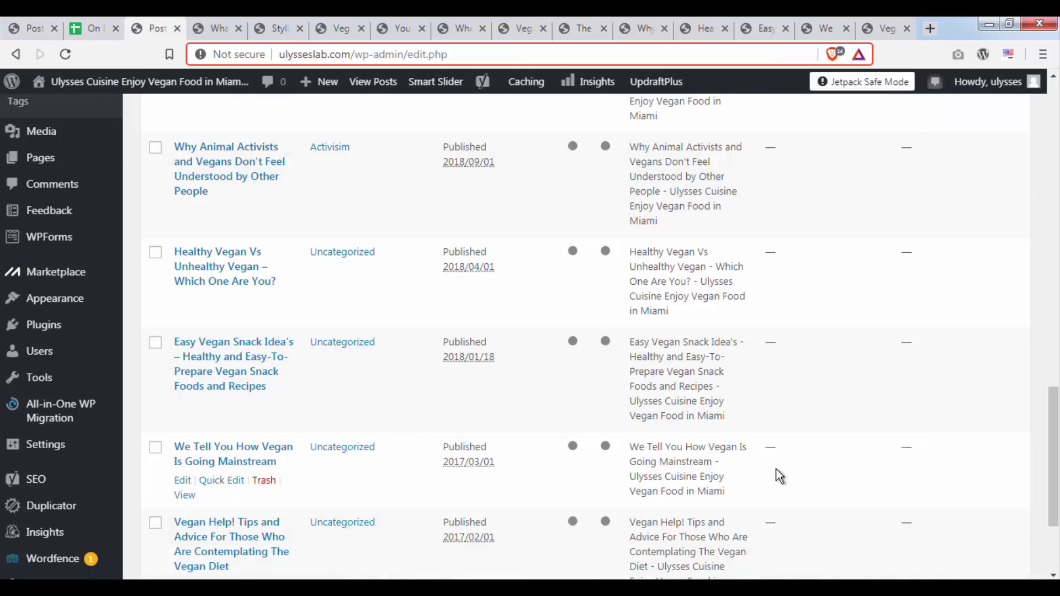
click(640, 29)
click(583, 28)
scroll(704, 333, up, 5)
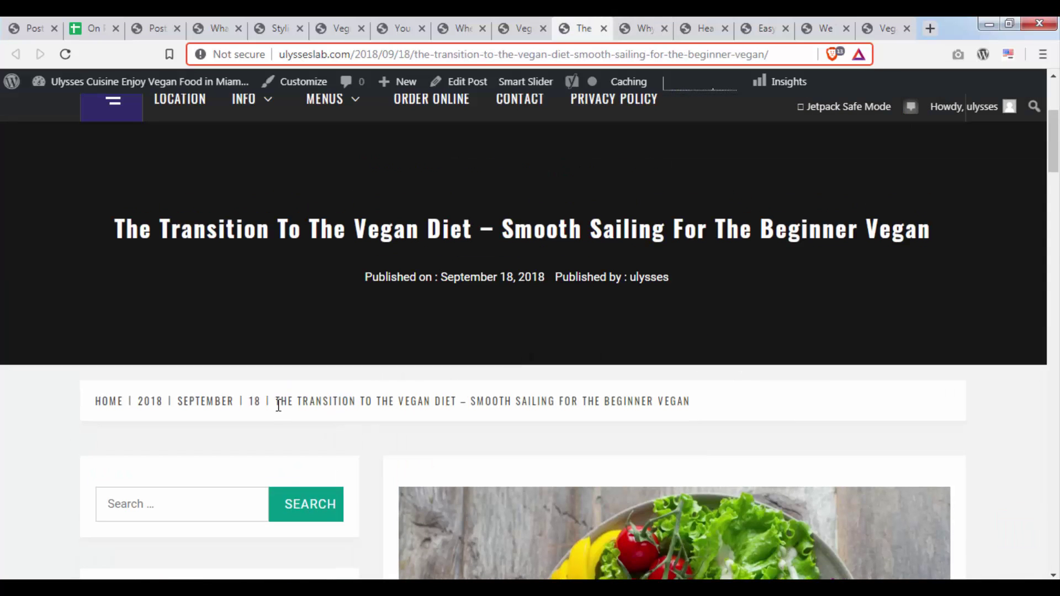
drag(132, 215, 303, 229)
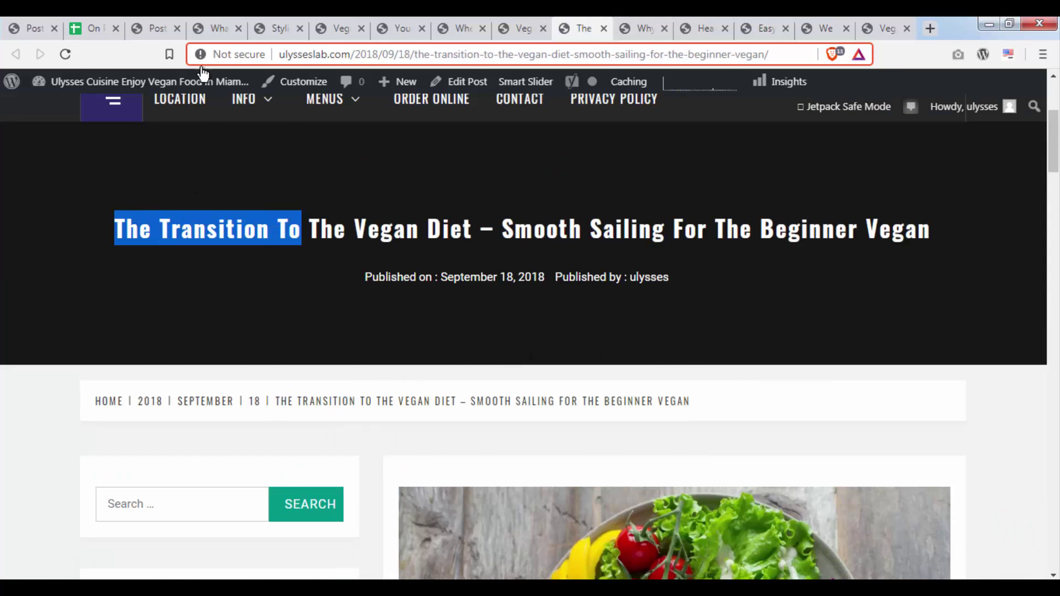
click(184, 25)
key(ctrl+f)
key(Return)
key(Return)
key(Return)
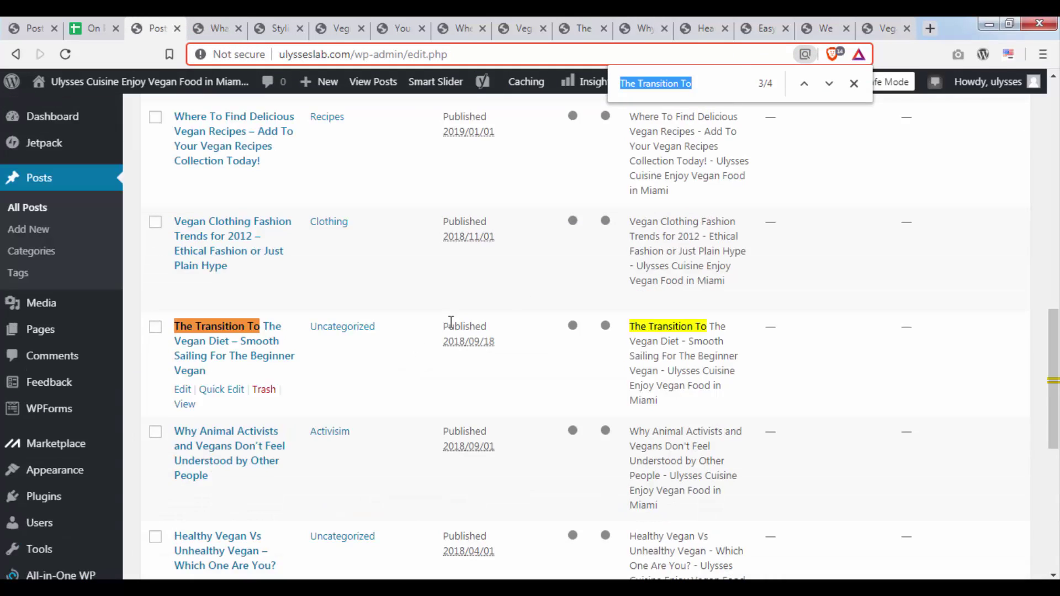
click(156, 328)
click(182, 390)
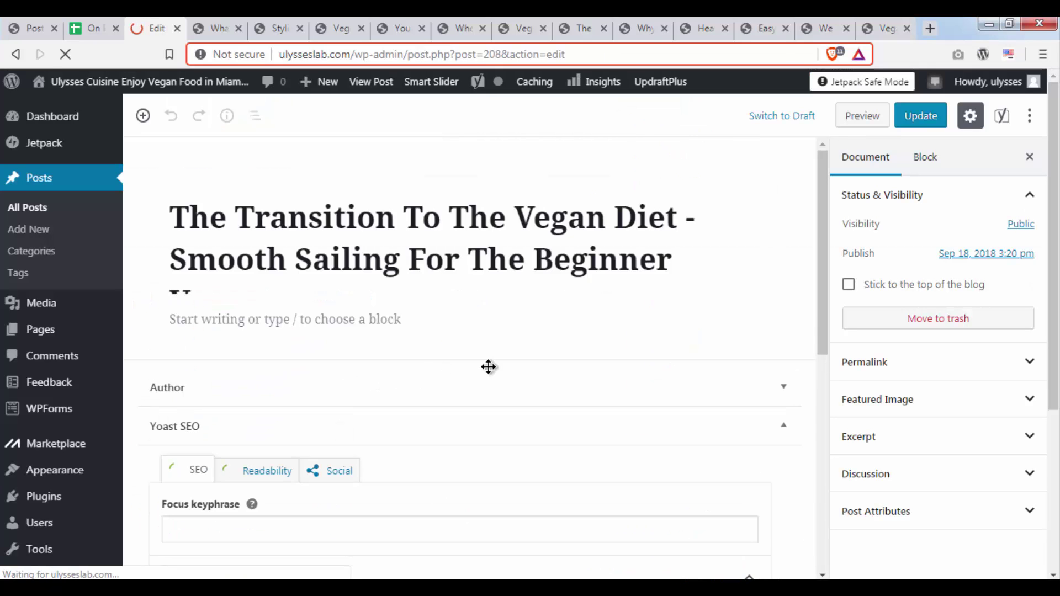
In the post's advanced Yoast SEO settings, set allowing search engines to show this Post in search results to No
scroll(576, 360, down, 8)
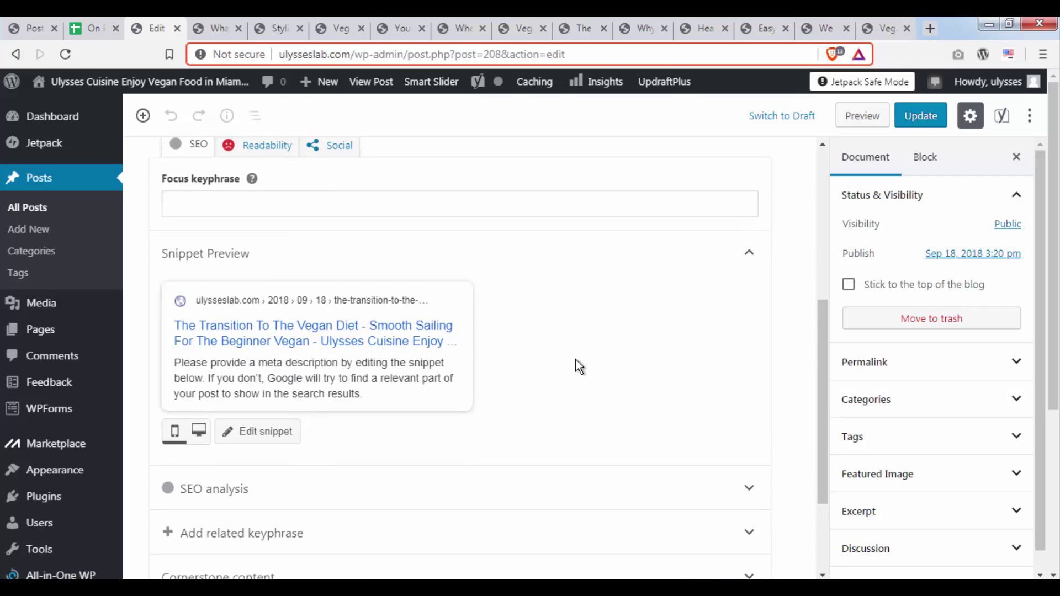
scroll(519, 427, up, 1)
scroll(518, 426, down, 1)
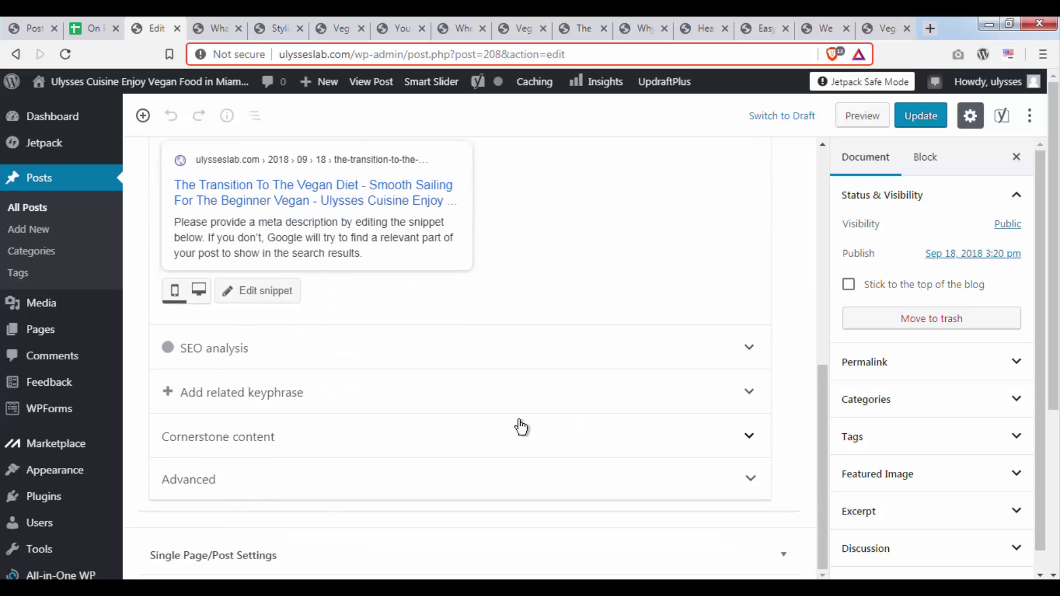
click(320, 491)
scroll(398, 431, down, 5)
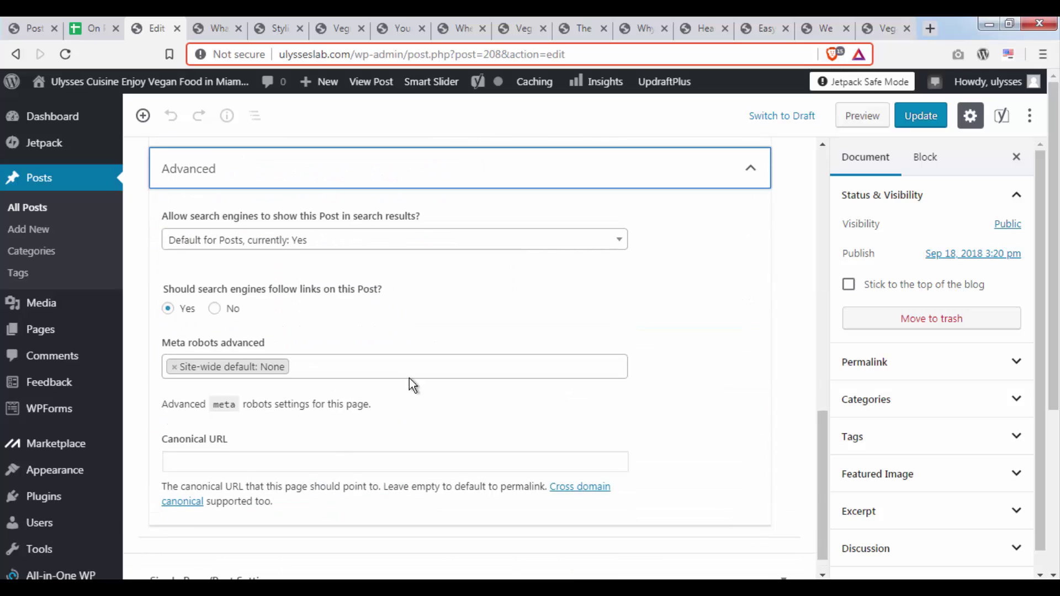
click(271, 246)
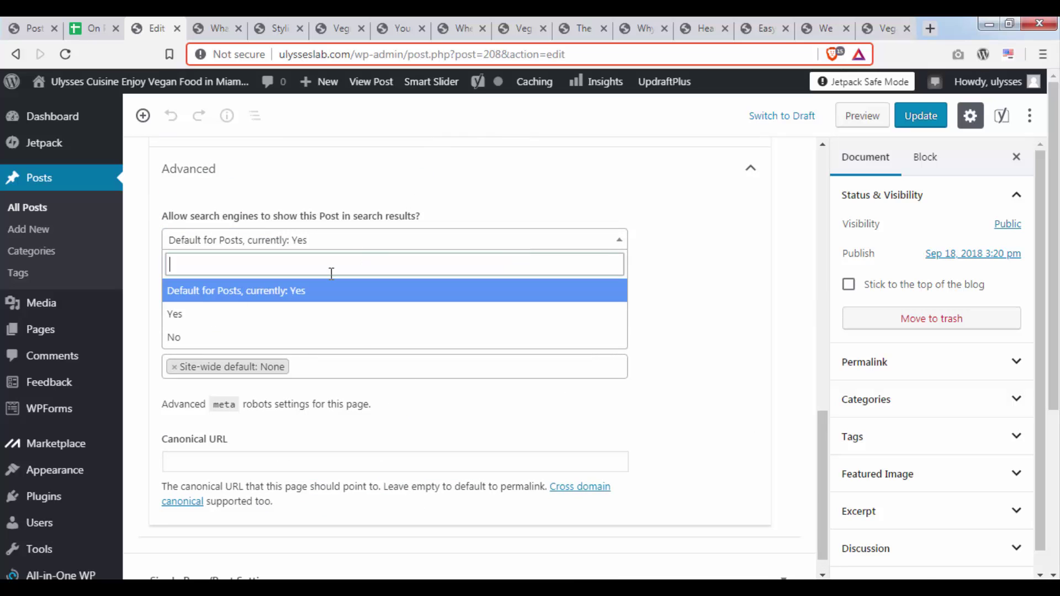
click(214, 338)
click(463, 241)
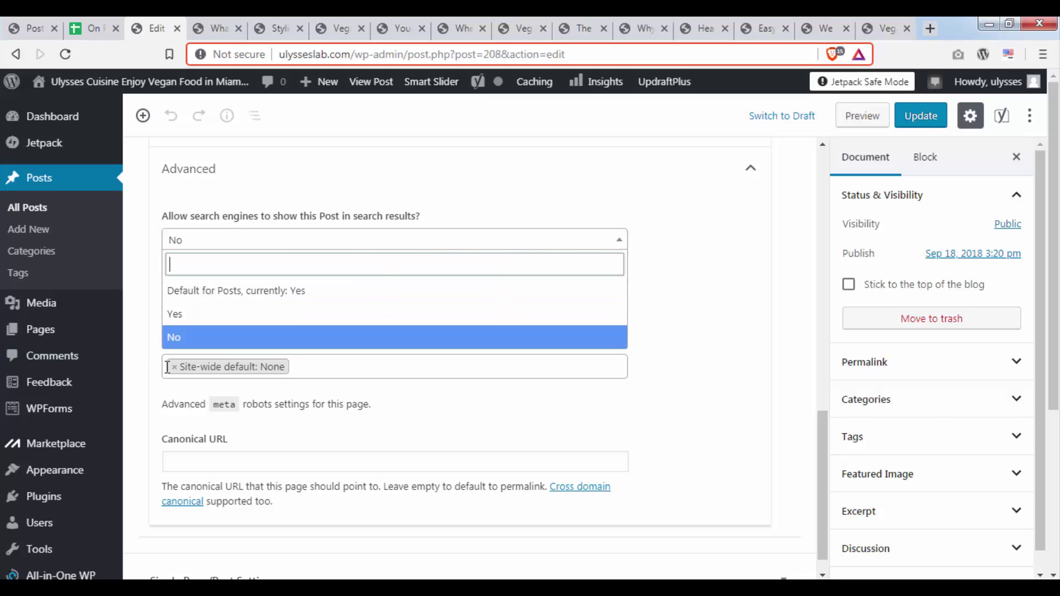
Keep the post's search results visibility at No and review the setting for search engines following its links
click(186, 338)
scroll(568, 355, down, 1)
scroll(568, 355, up, 2)
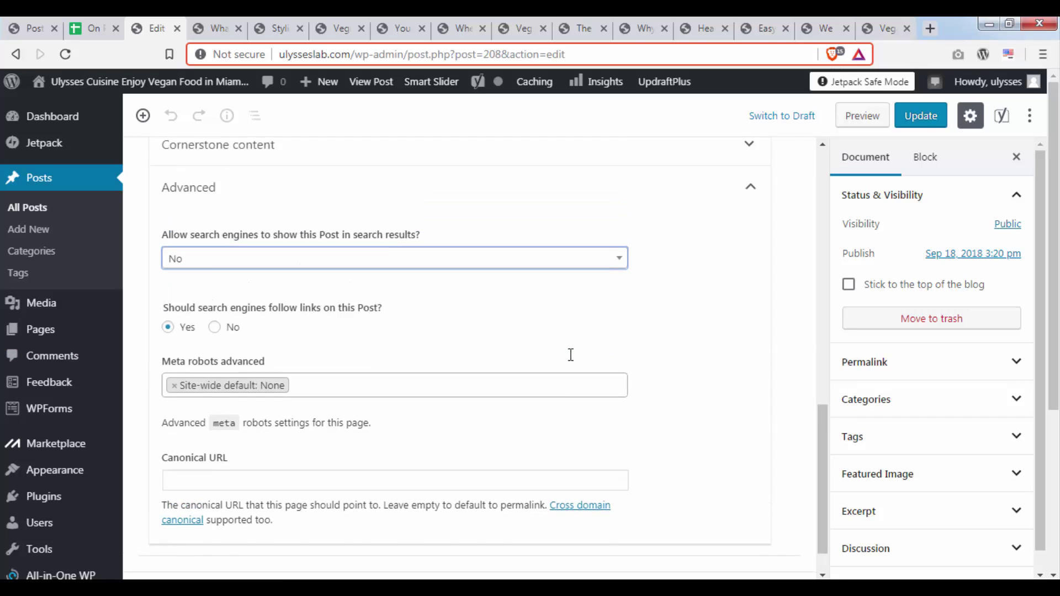
triple_click(193, 341)
scroll(468, 274, down, 1)
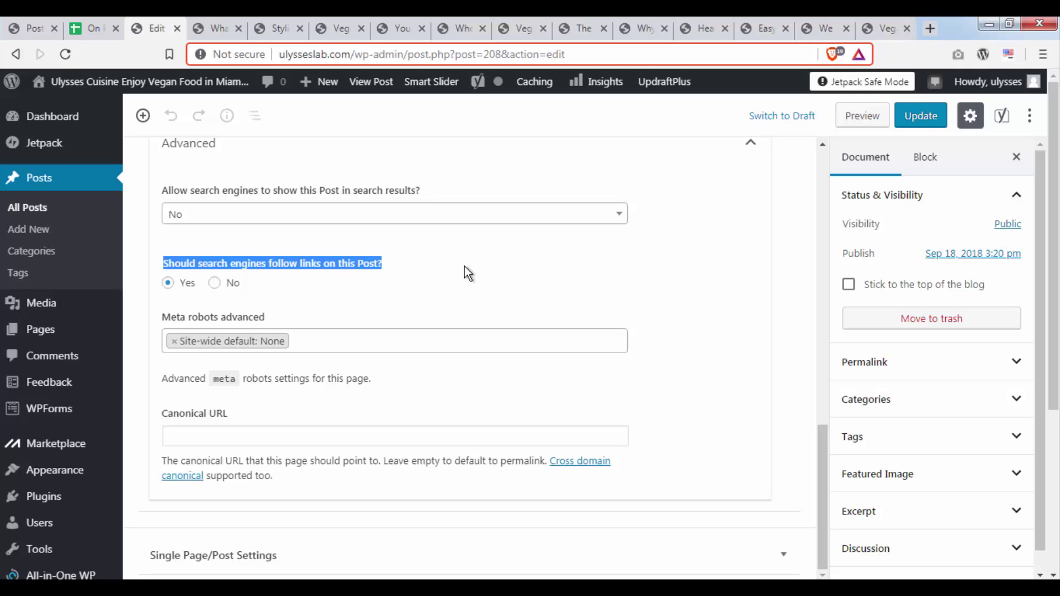
Open the live "The Transition To The Vegan Diet" post from its permalink and examine the area below its featured image
scroll(464, 266, up, 10)
click(385, 259)
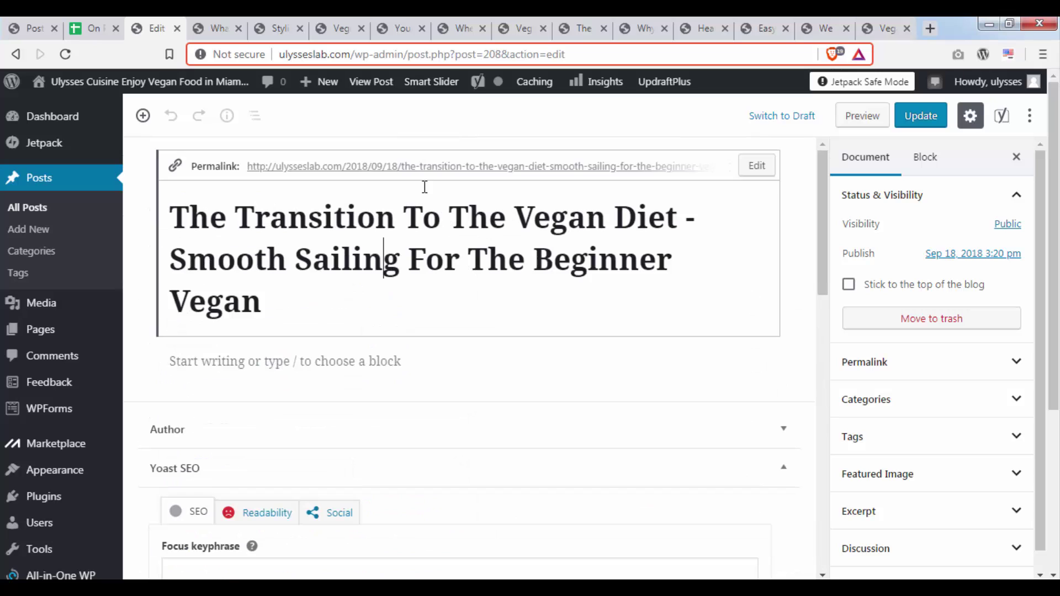
click(438, 166)
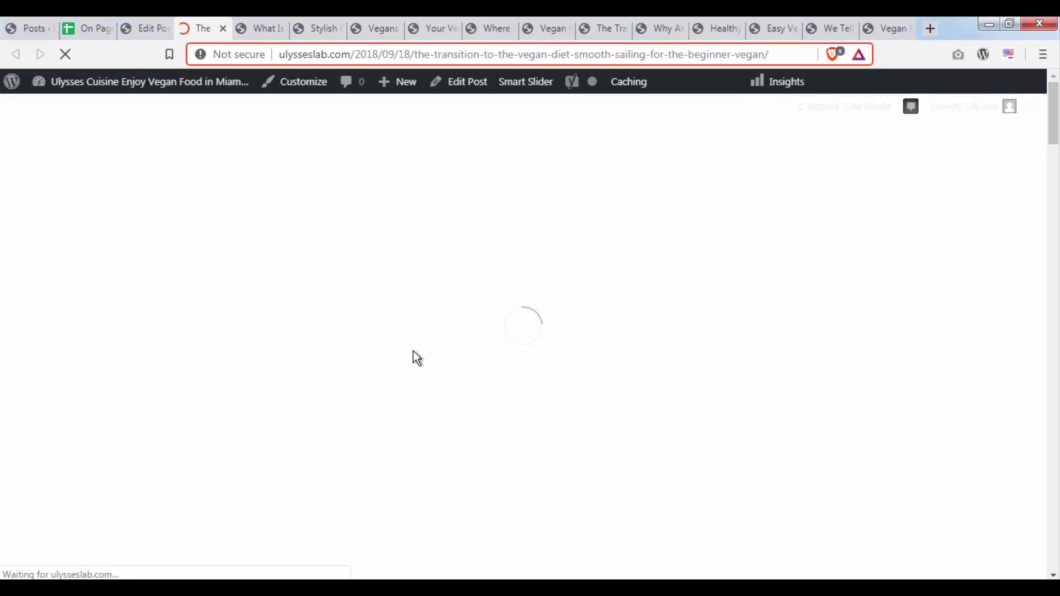
scroll(414, 353, down, 10)
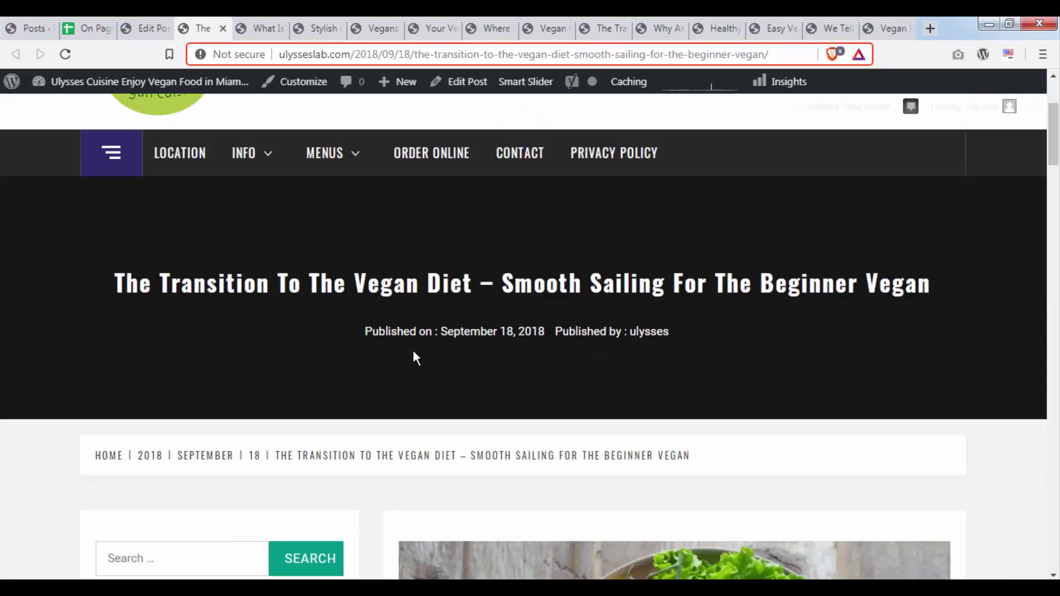
scroll(413, 350, down, 3)
scroll(413, 350, up, 10)
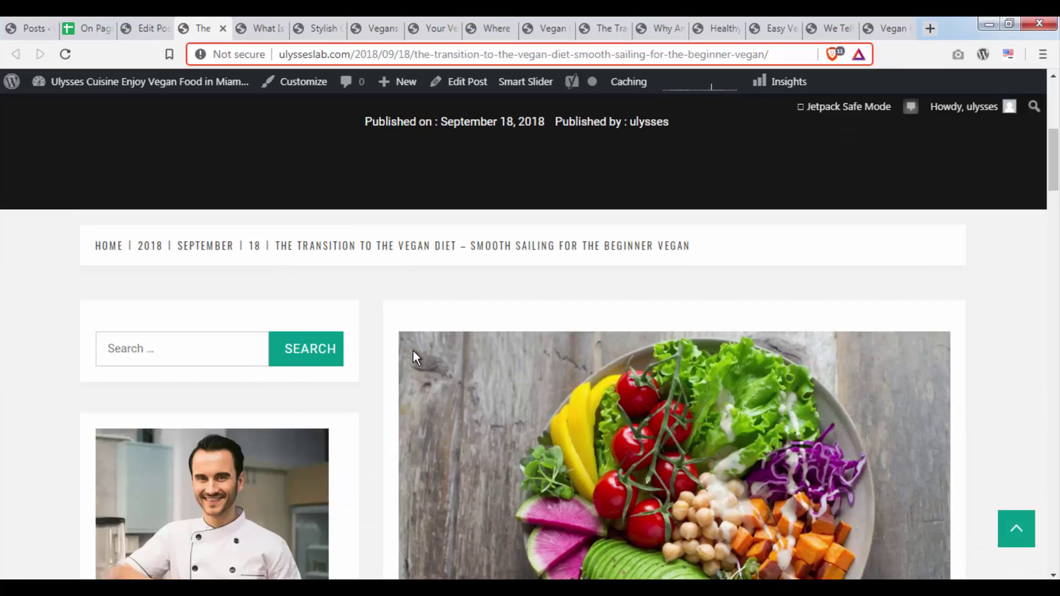
scroll(413, 350, down, 1)
scroll(413, 350, down, 3)
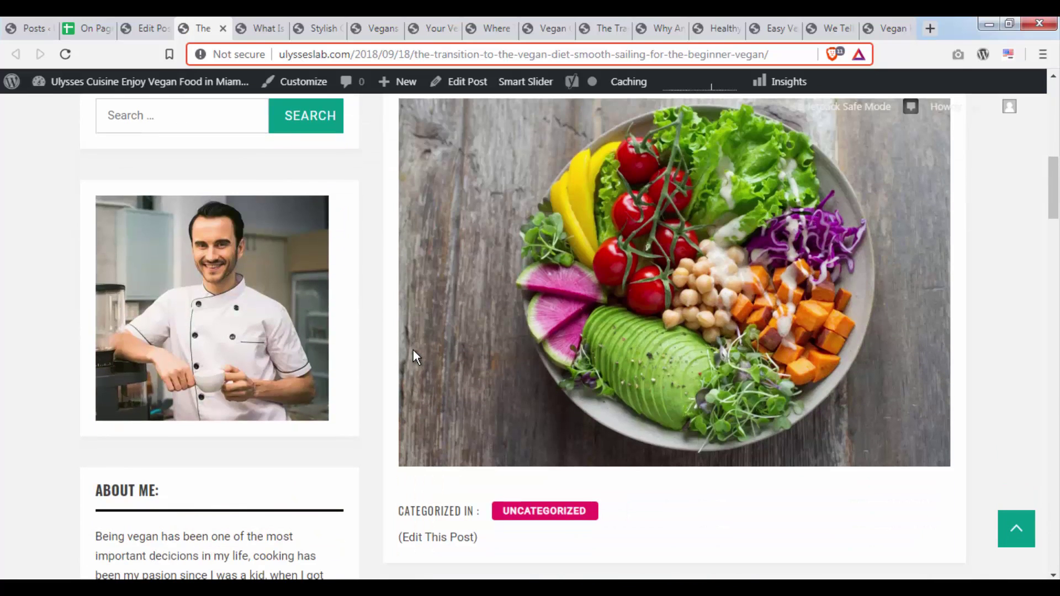
Close the live post page and move the "The Transition To The Vegan Diet" post to the trash
click(155, 28)
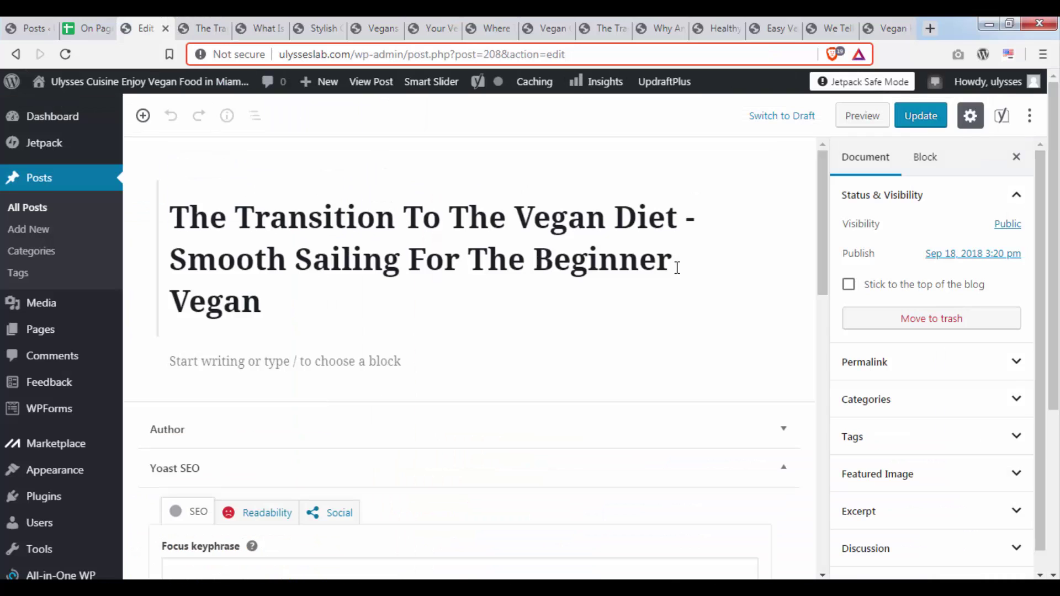
click(570, 260)
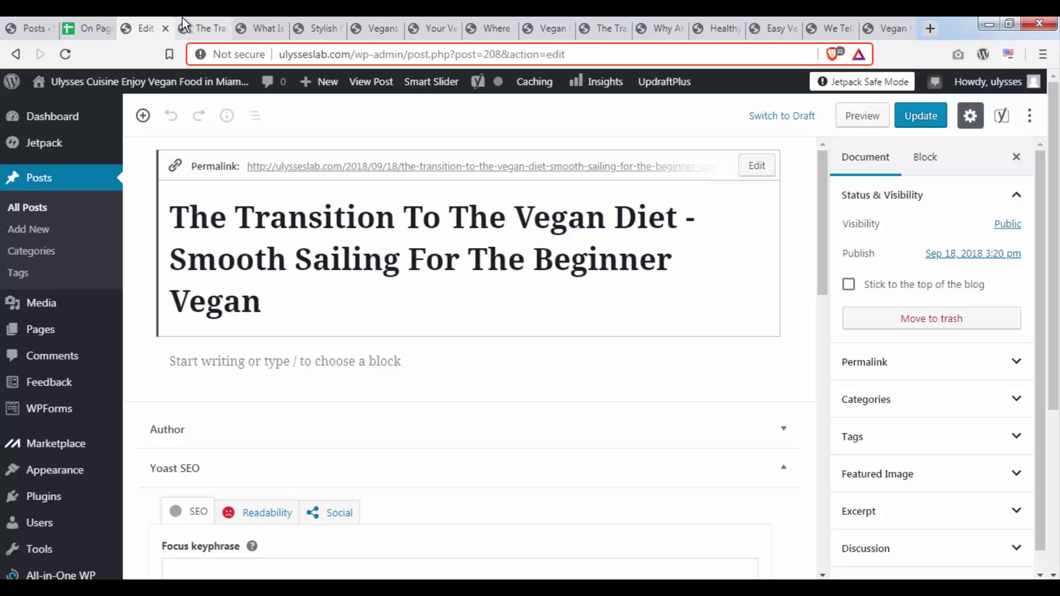
click(223, 28)
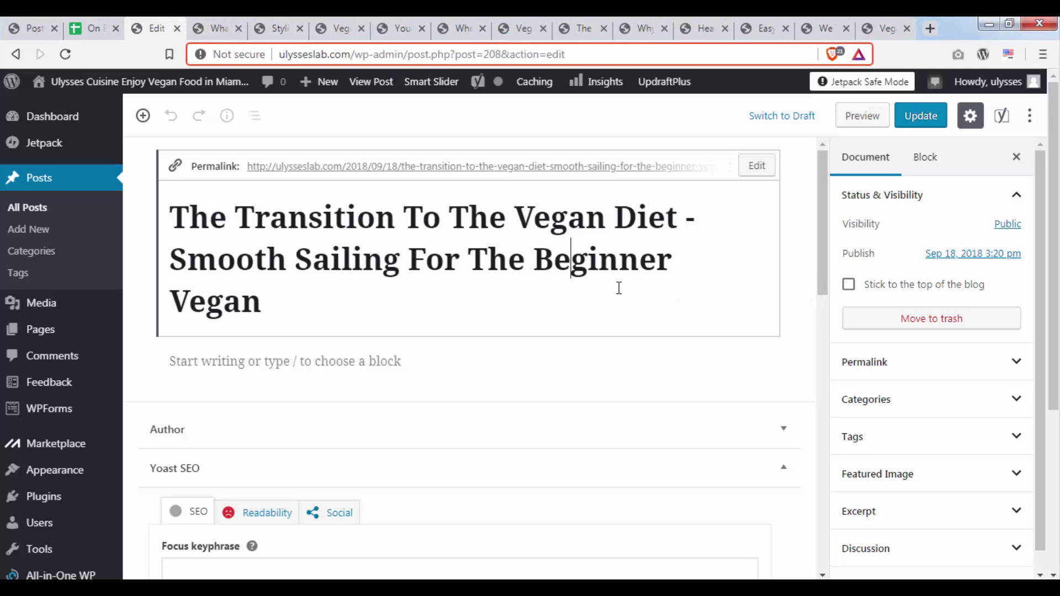
click(939, 326)
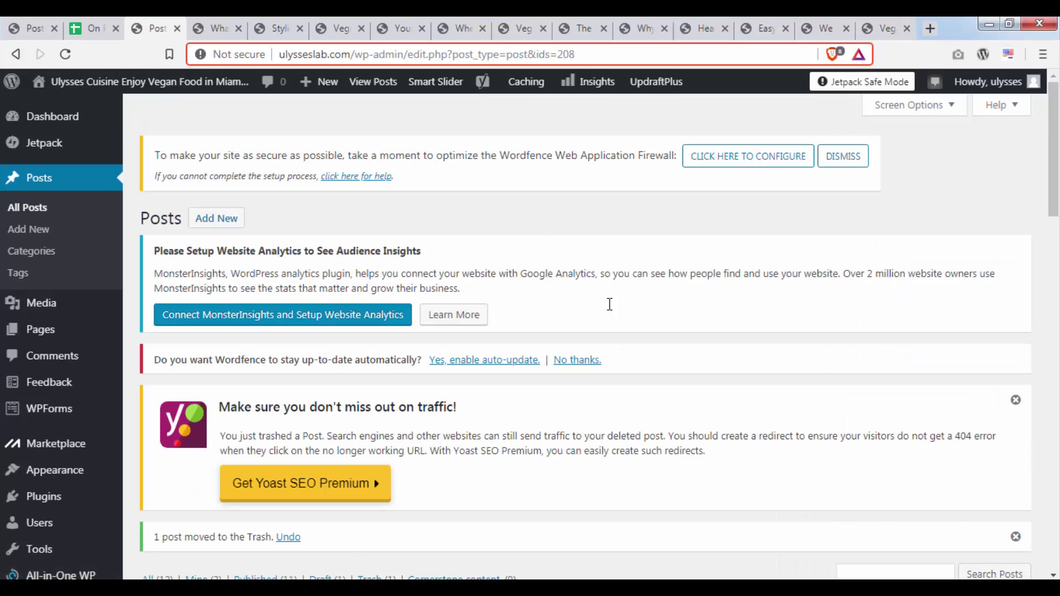
scroll(609, 304, down, 7)
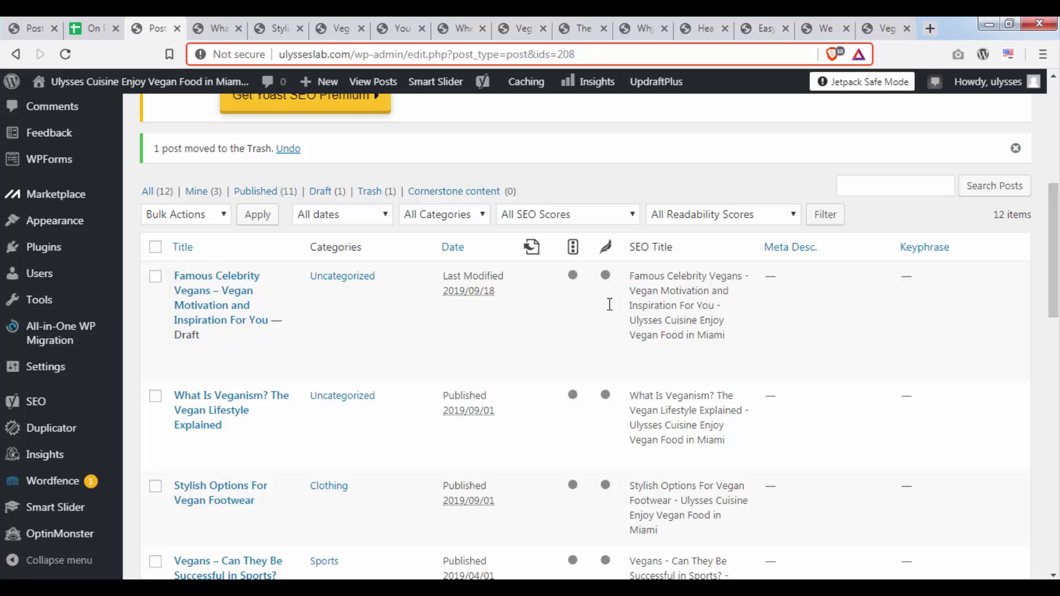
Review the "Vegans – Can They Be Successful in Sports?" post from its title down to the article source lines
click(341, 18)
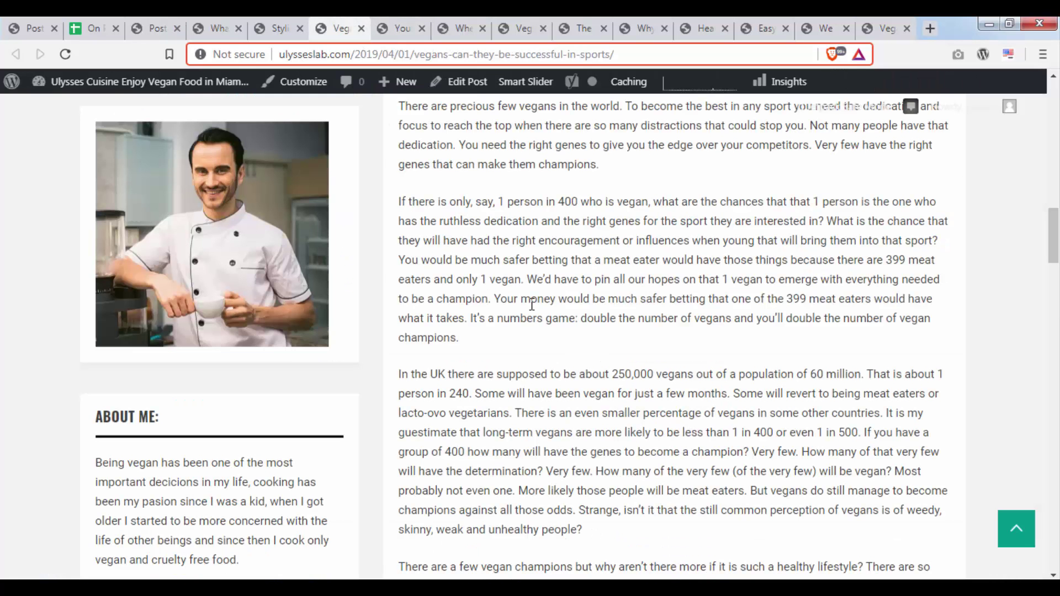
scroll(531, 303, up, 12)
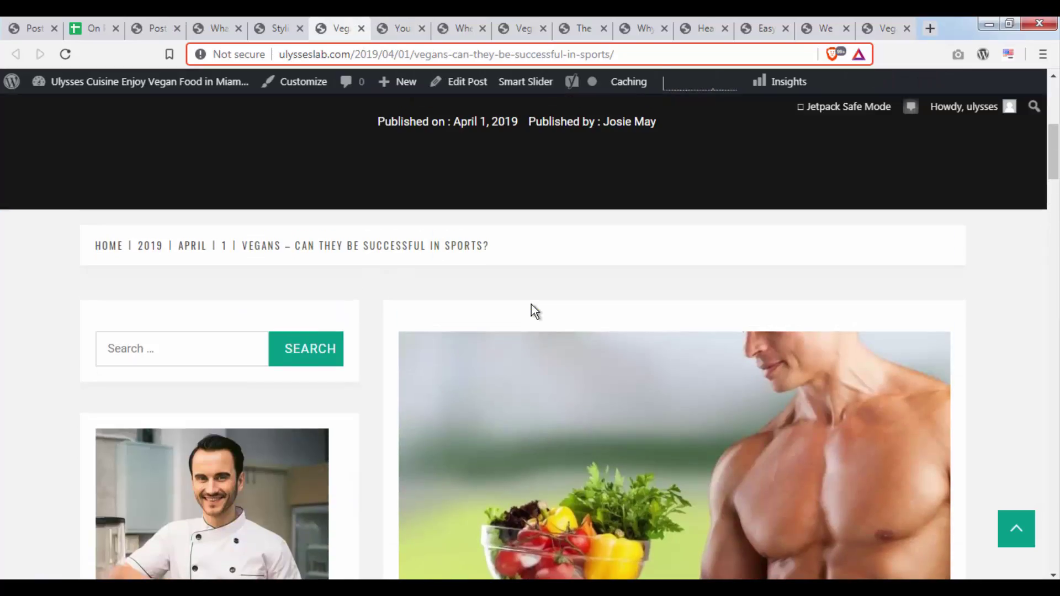
scroll(531, 305, down, 20)
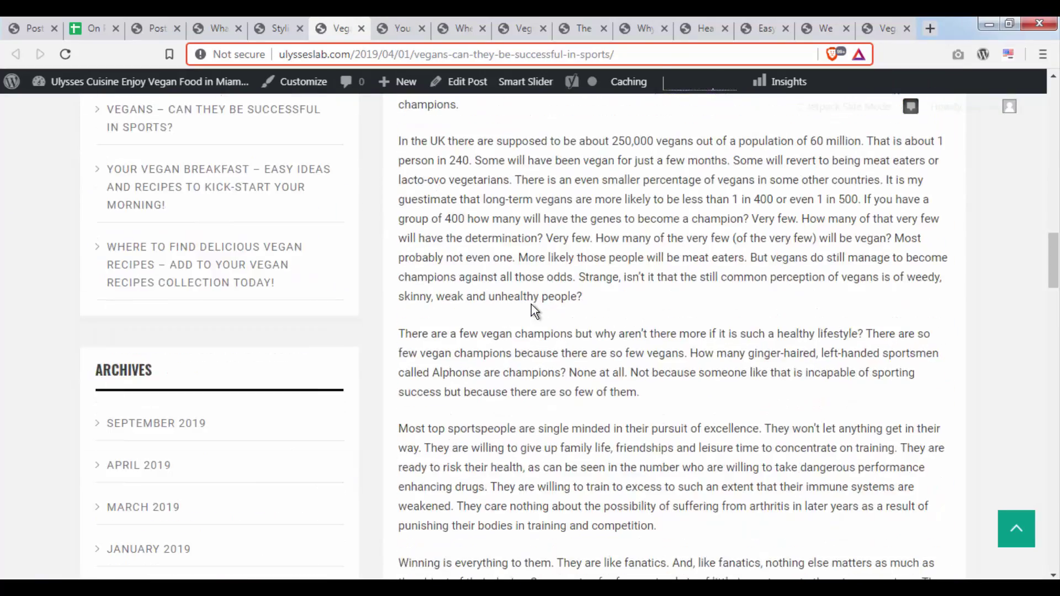
scroll(531, 304, down, 7)
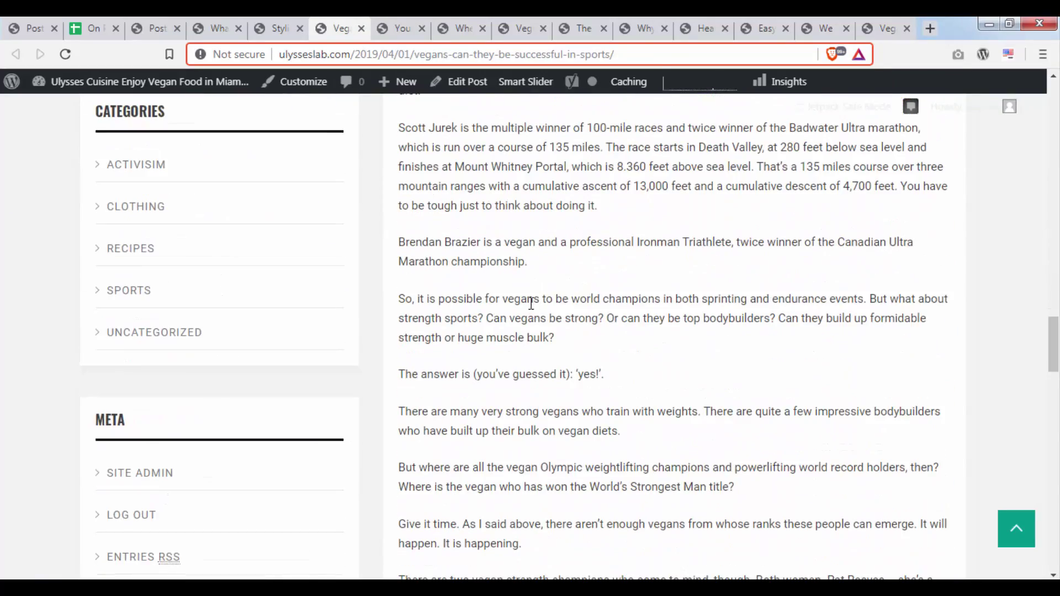
scroll(531, 304, down, 20)
scroll(488, 324, up, 4)
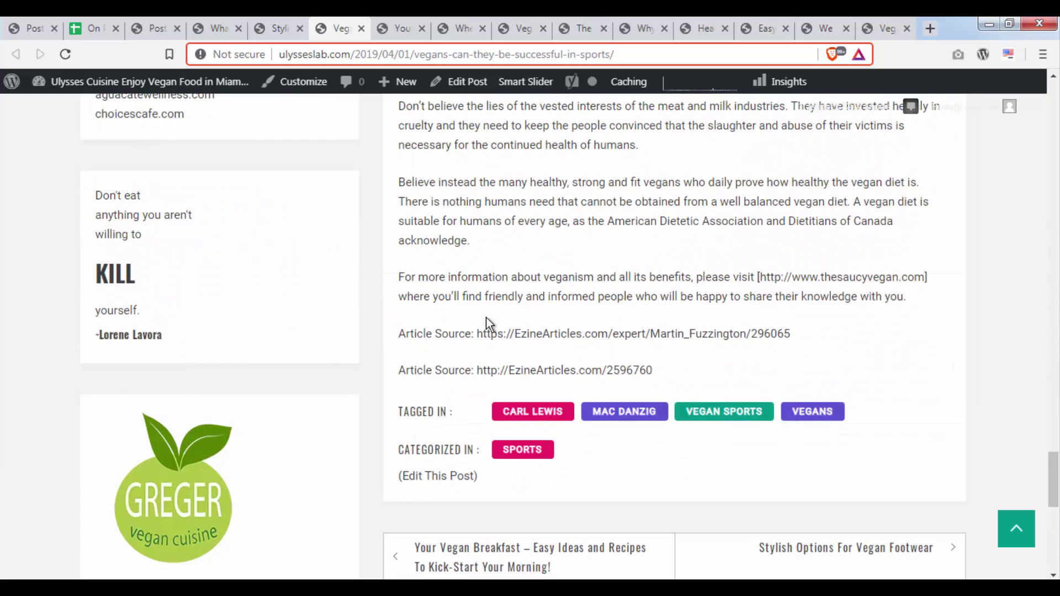
mouse_move(397, 329)
mouse_down()
mouse_move(744, 363)
mouse_move(592, 360)
mouse_move(399, 332)
mouse_up()
triple_click(406, 333)
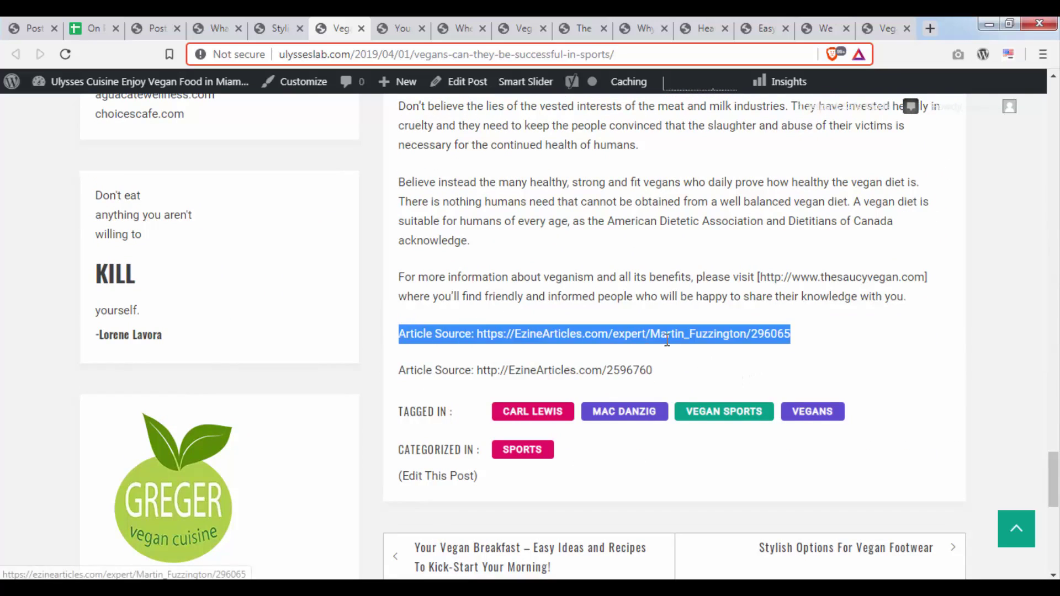
drag(667, 339, 694, 354)
Recheck the title, featured image and opening paragraphs of the vegans in sports post
scroll(696, 352, up, 15)
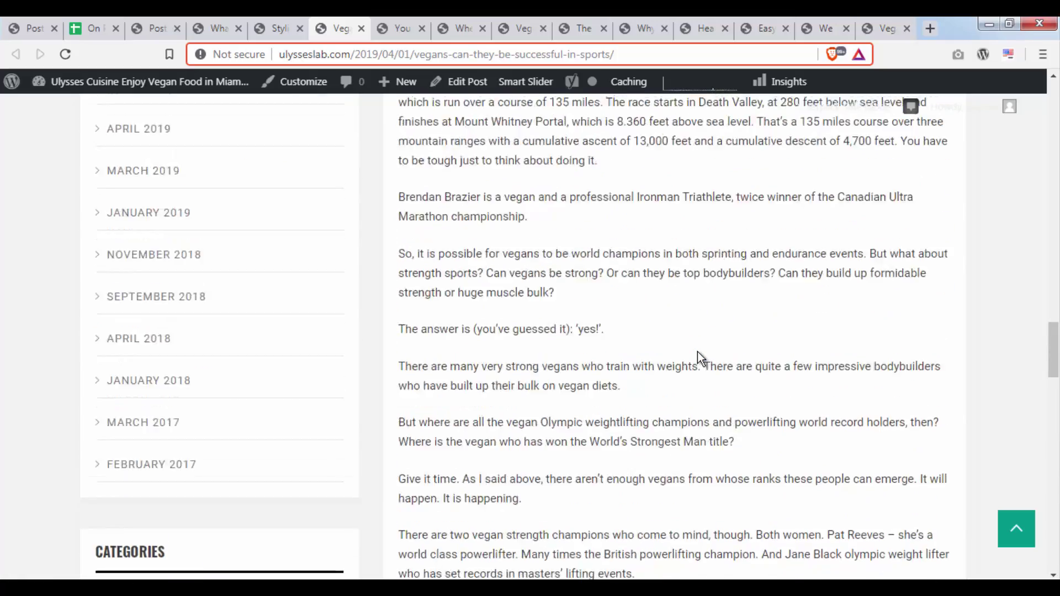
scroll(698, 352, up, 20)
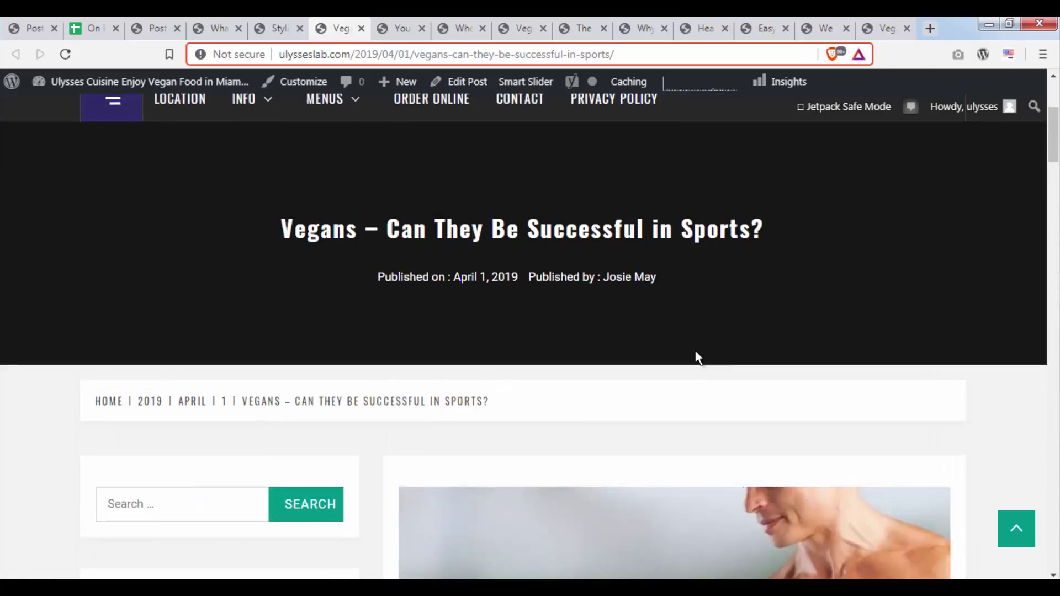
scroll(694, 350, up, 4)
scroll(694, 350, down, 20)
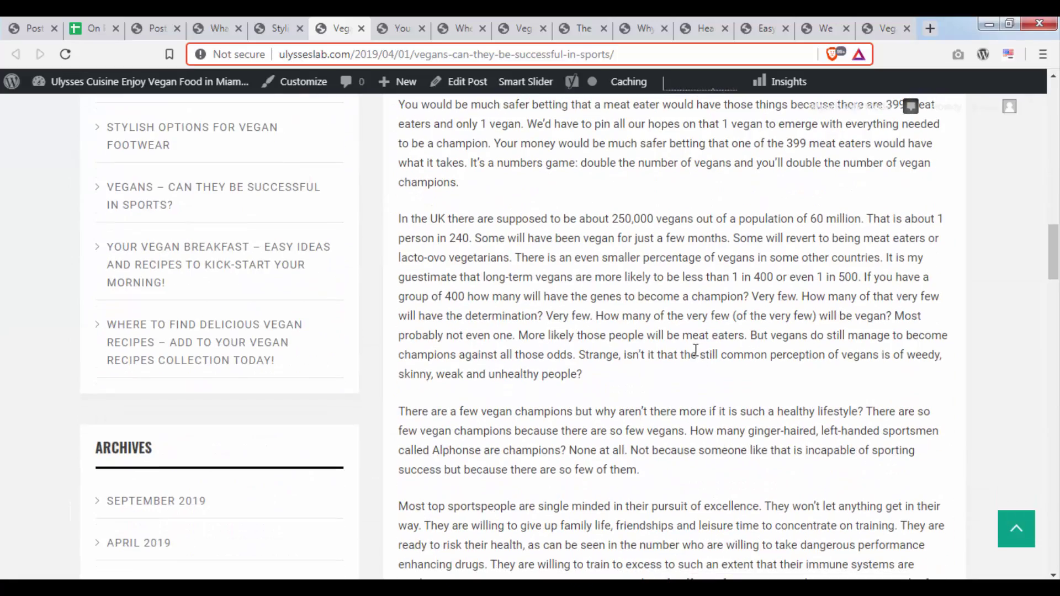
scroll(695, 350, up, 15)
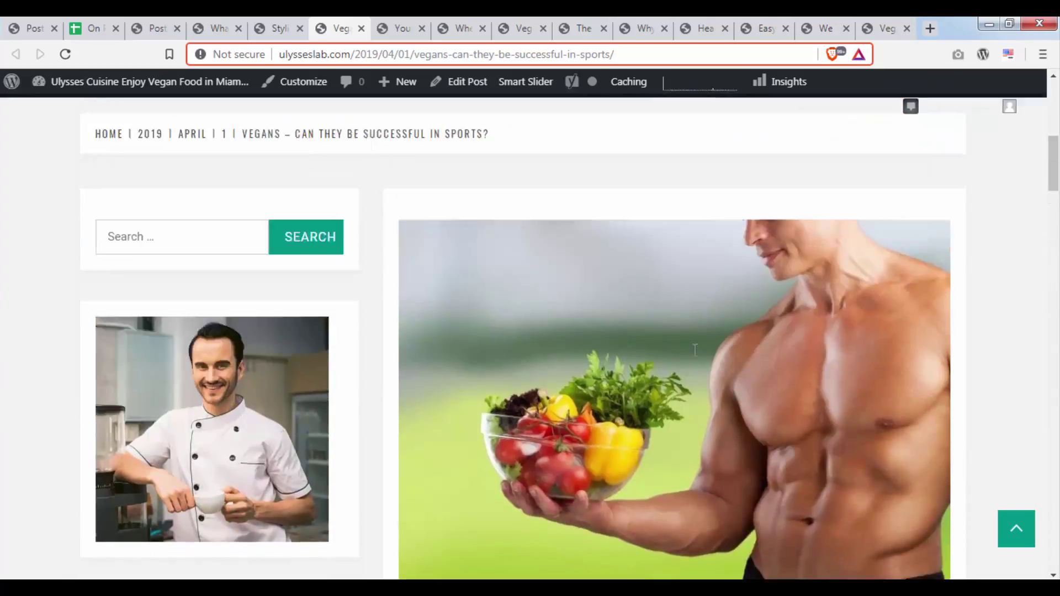
scroll(695, 350, down, 9)
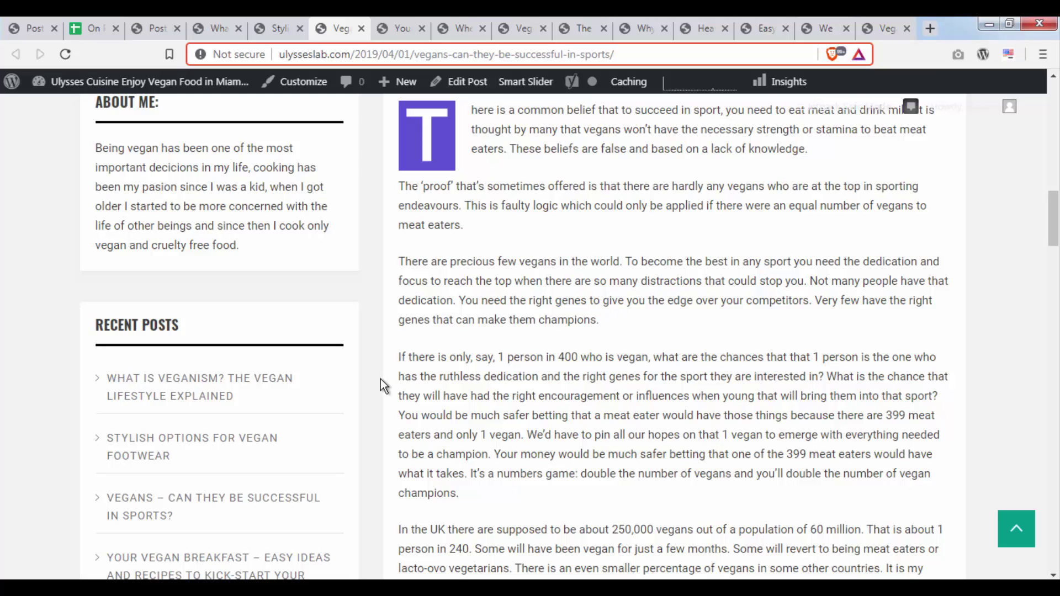
scroll(380, 379, up, 10)
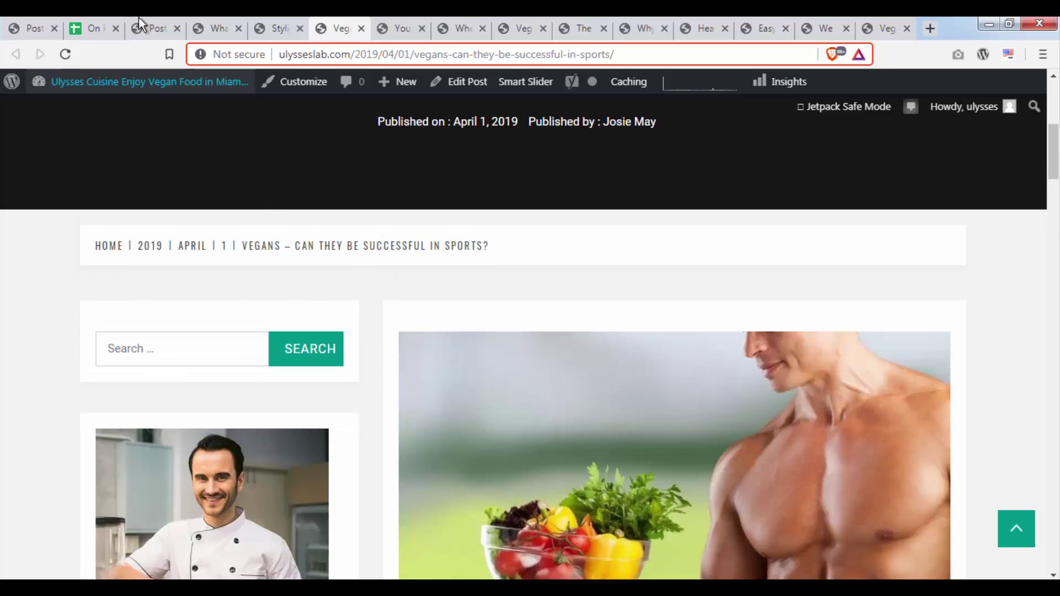
In the On Page SEO spreadsheet, attach the comment "152 indexed pages - 18/10/2019" to cell C18 for Total indexed pages
click(88, 28)
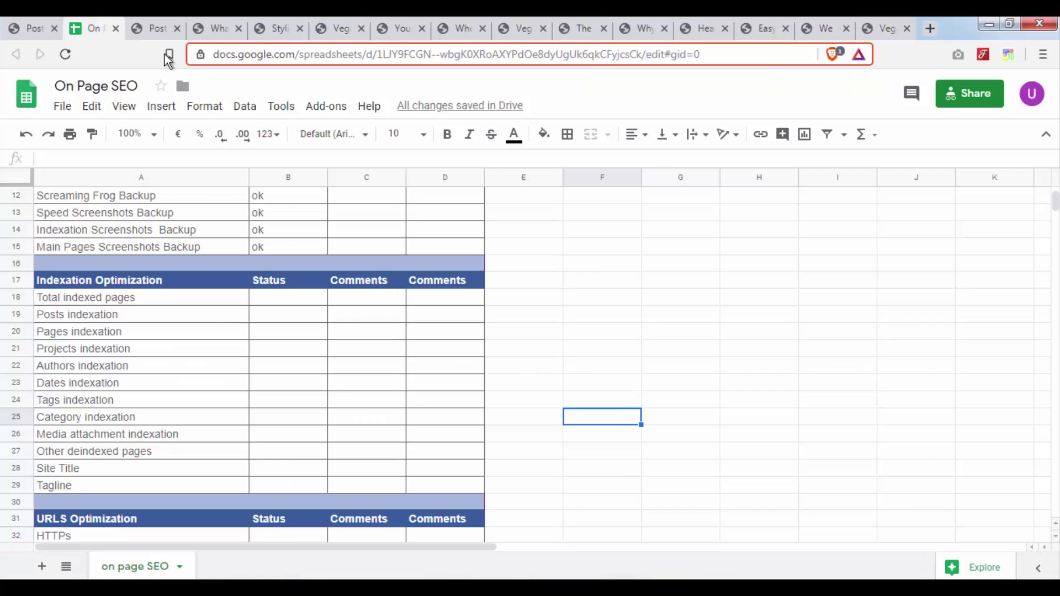
click(358, 302)
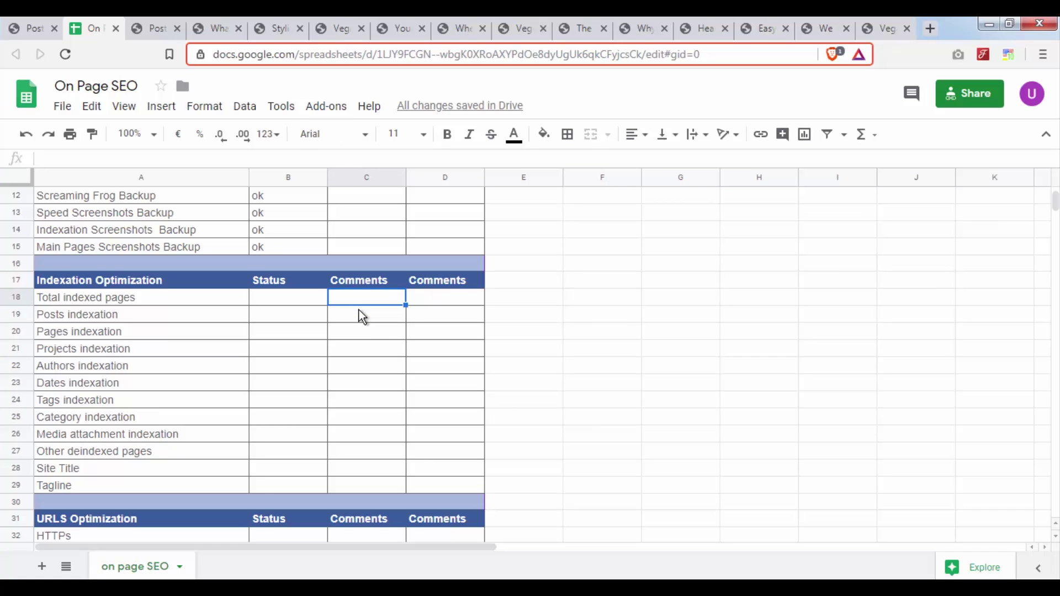
right_click(380, 301)
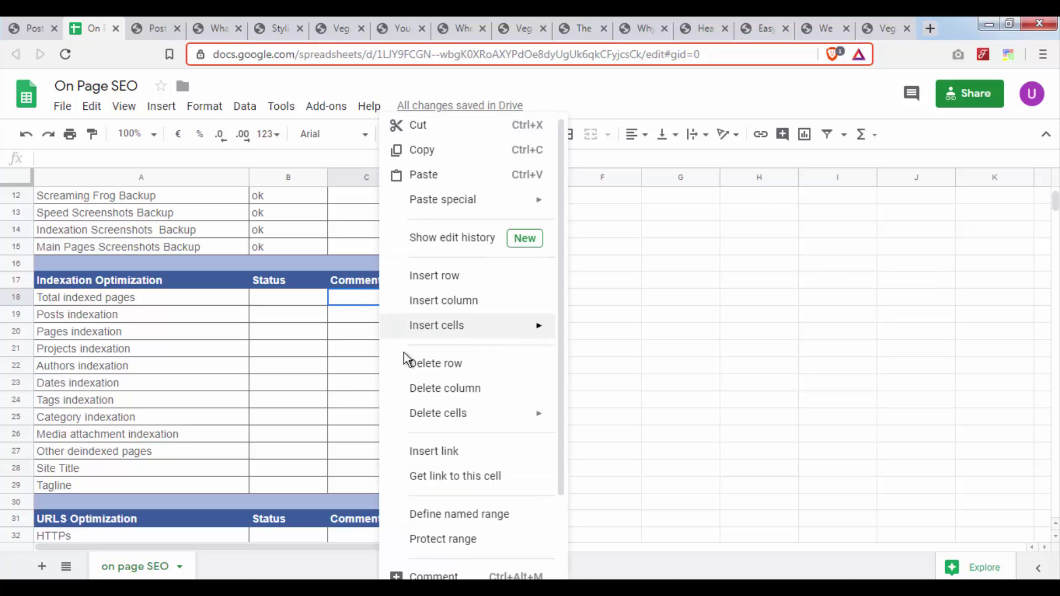
scroll(490, 503, down, 2)
click(467, 498)
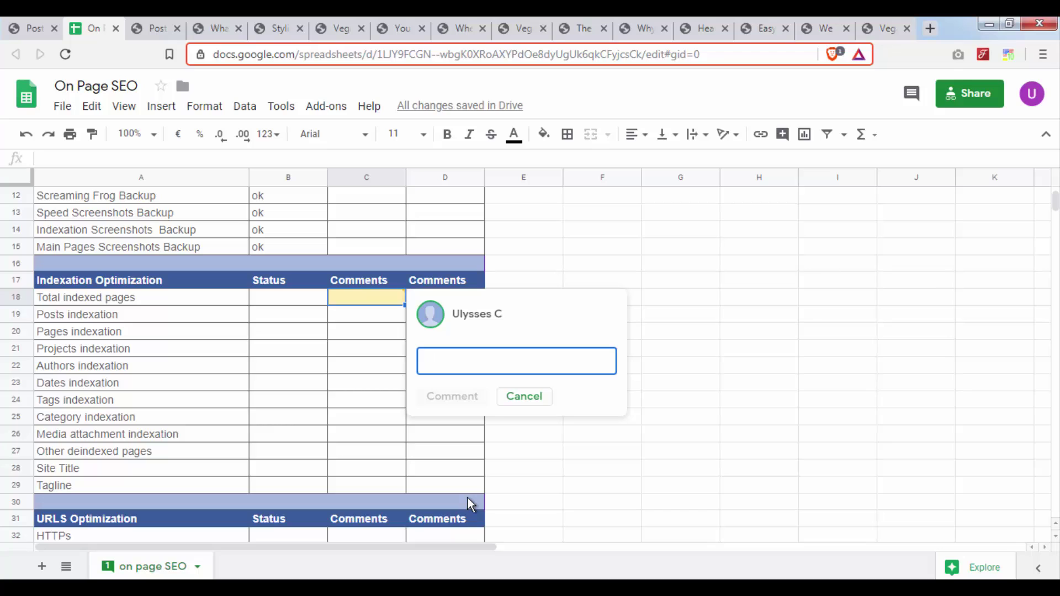
text(152 indexed pag)
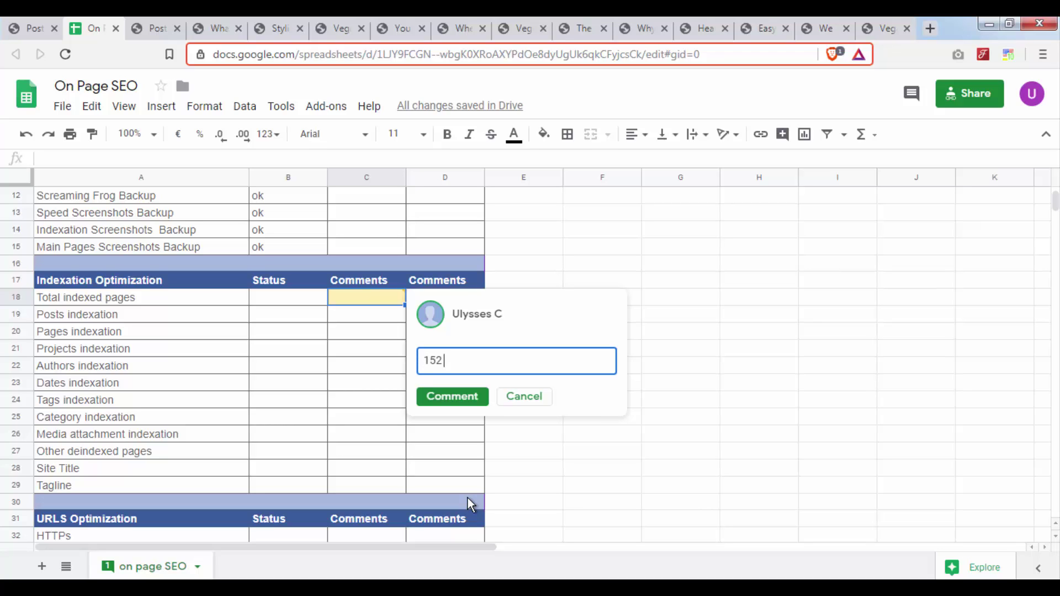
text(es - 18/10/2019)
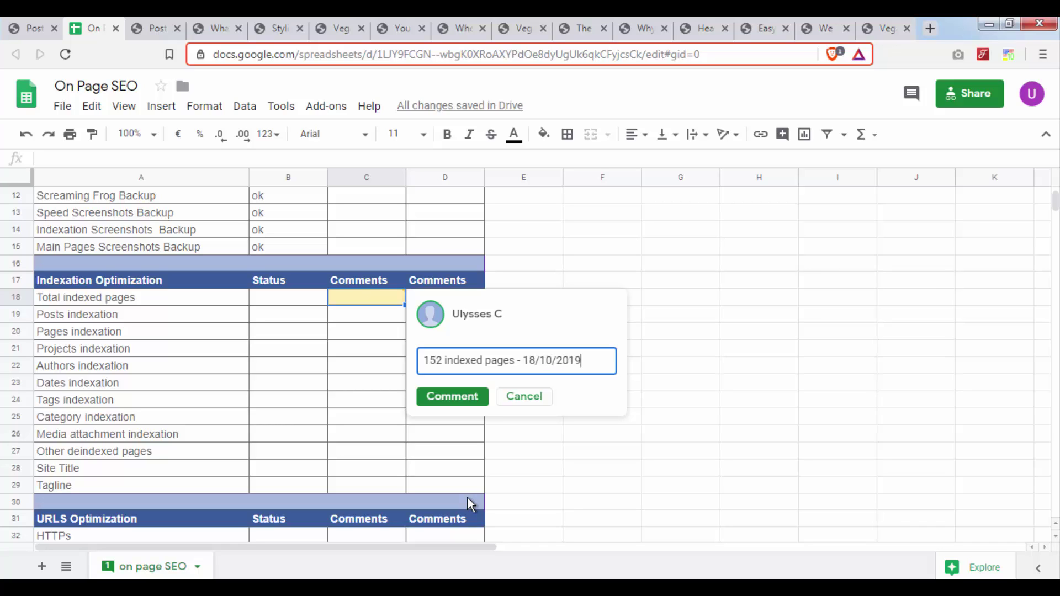
click(475, 398)
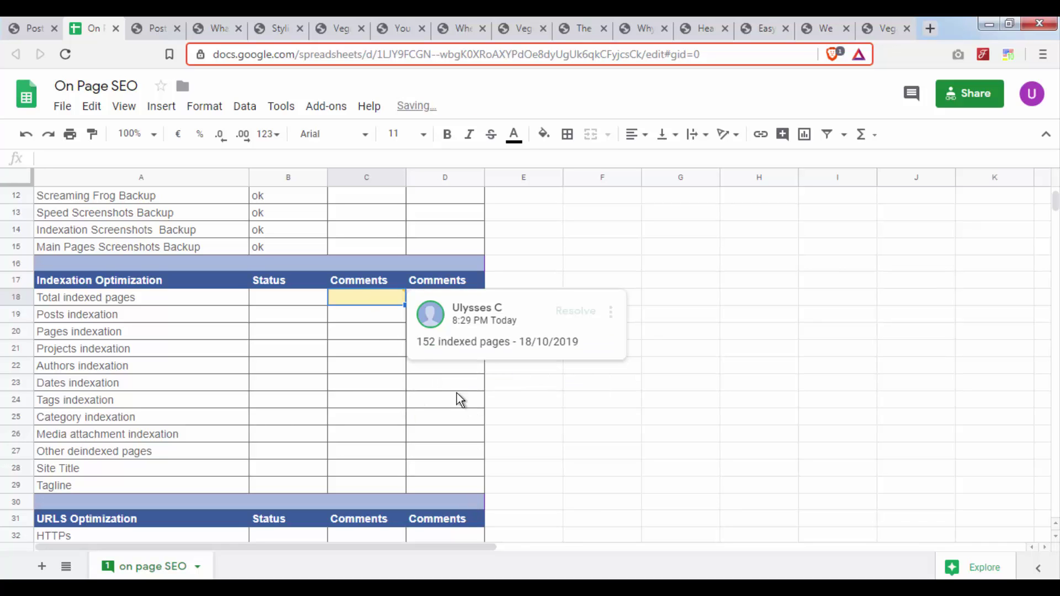
Enter "Read more" in the first Comments cell of the Total indexed pages row
click(393, 350)
click(386, 298)
text(Rea)
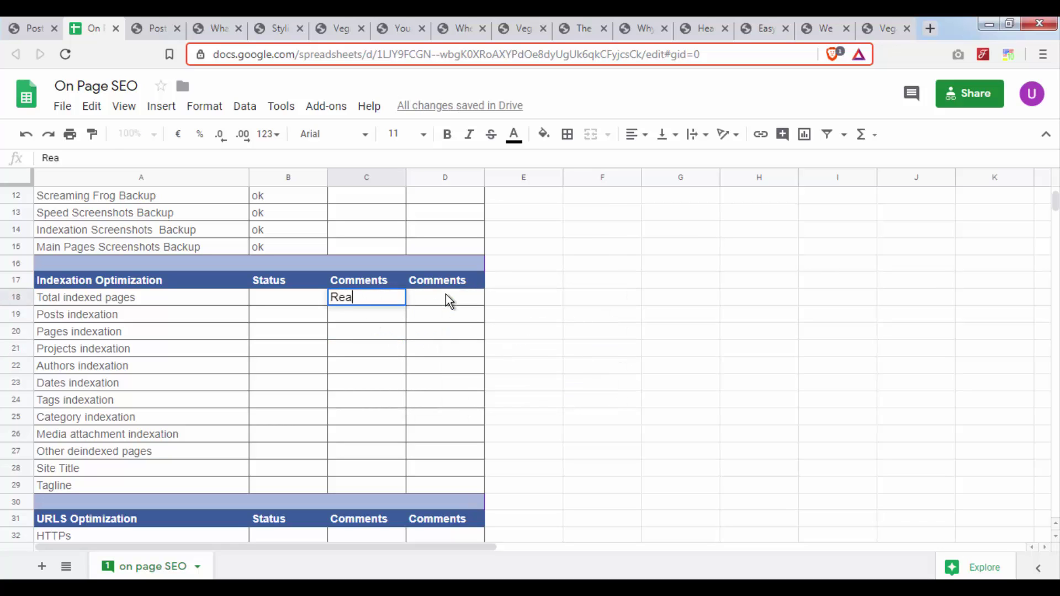
text(d more)
key(Return)
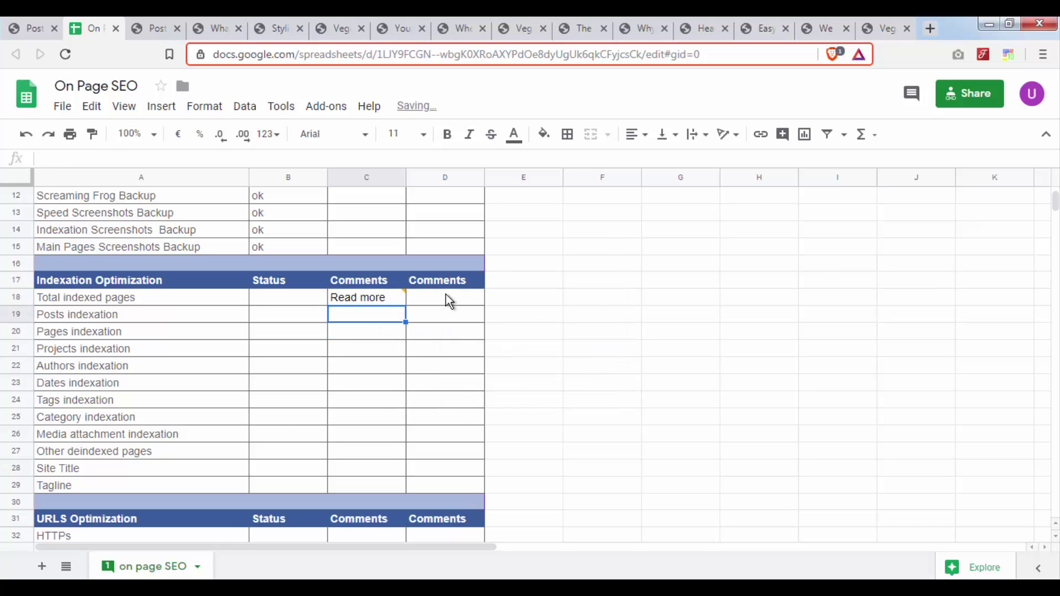
click(656, 456)
click(558, 356)
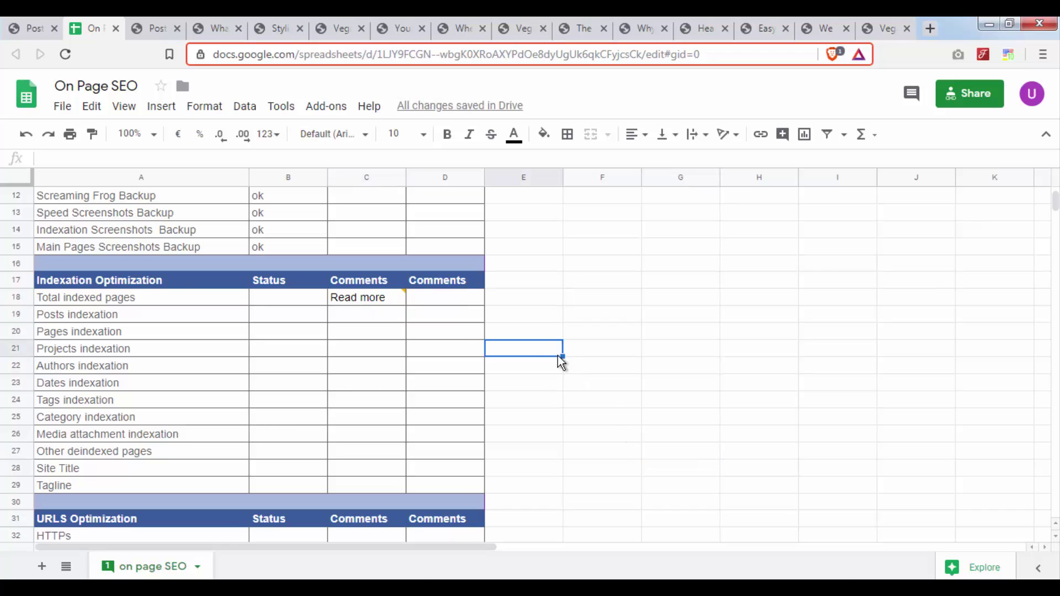
Start a new comment on the first Comments cell of the Posts indexation row (C19)
drag(64, 313, 376, 313)
click(374, 313)
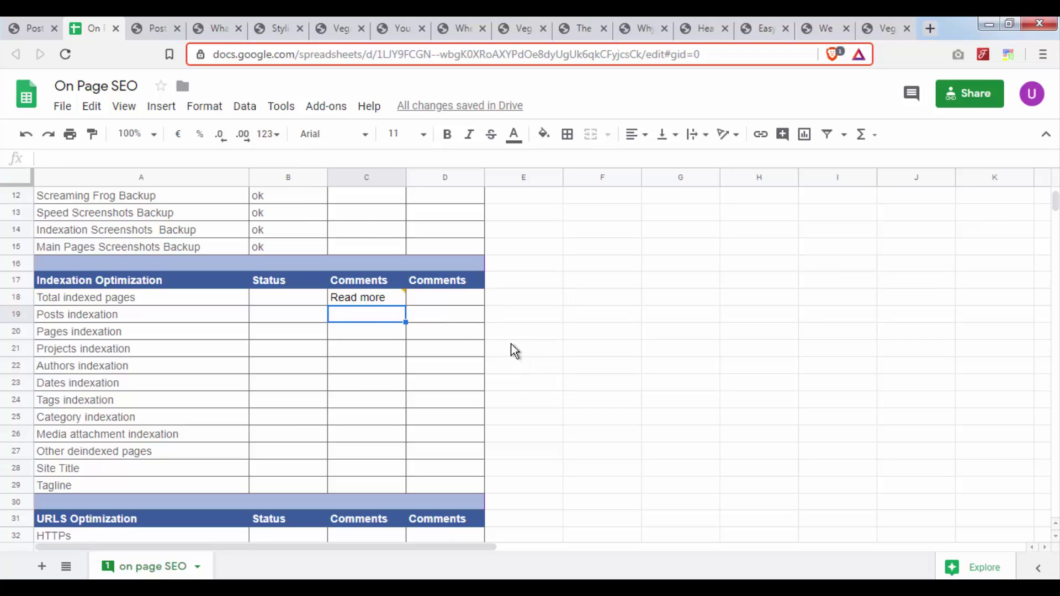
right_click(388, 319)
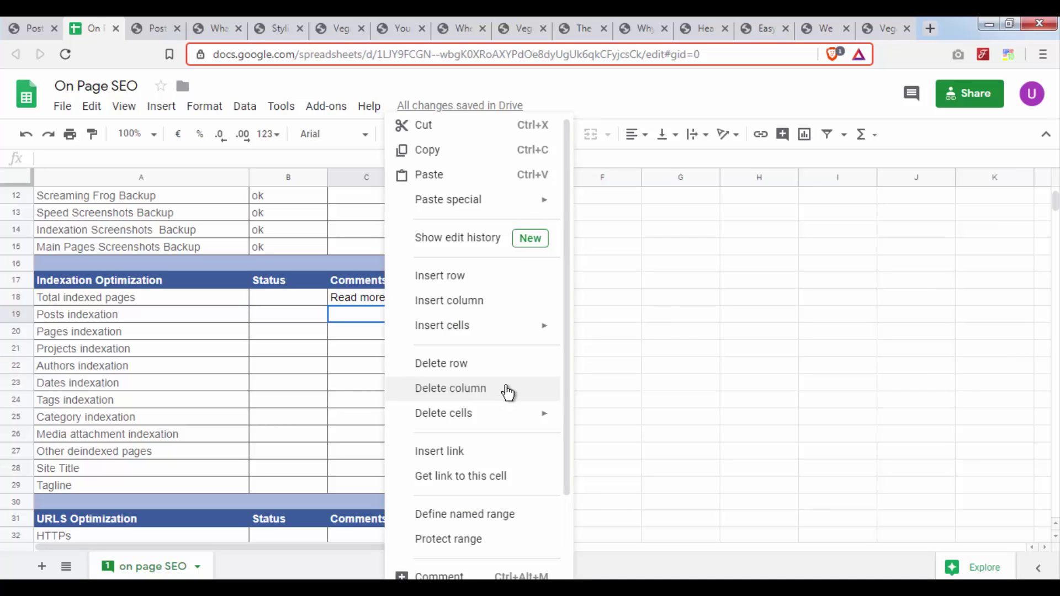
scroll(506, 392, down, 3)
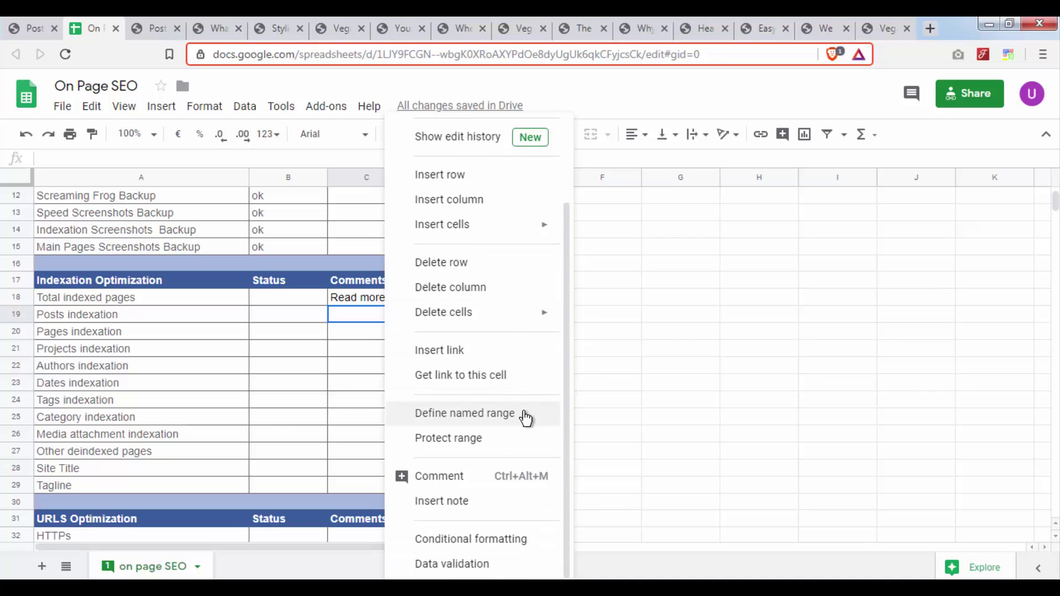
click(479, 478)
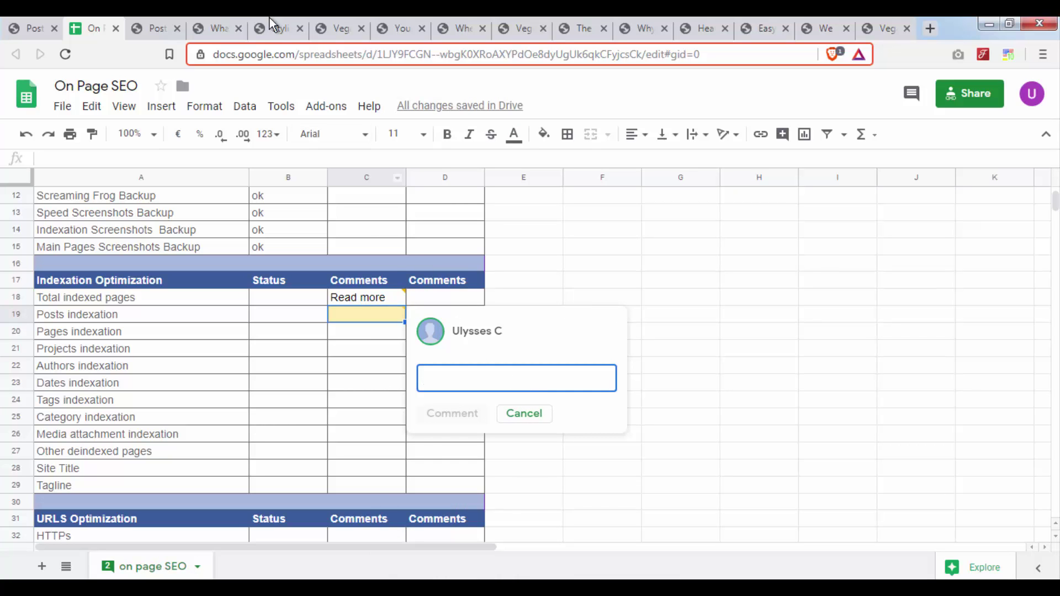
In the WordPress posts admin, show the trashed posts and copy the title of the vegan diet transition post
click(195, 20)
click(161, 20)
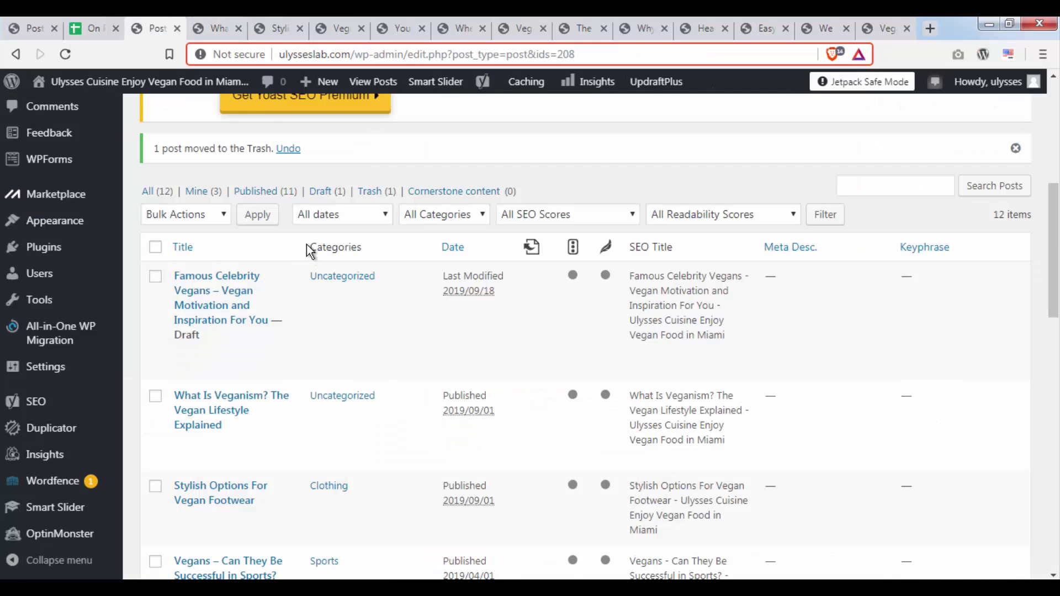
scroll(342, 270, up, 2)
click(373, 273)
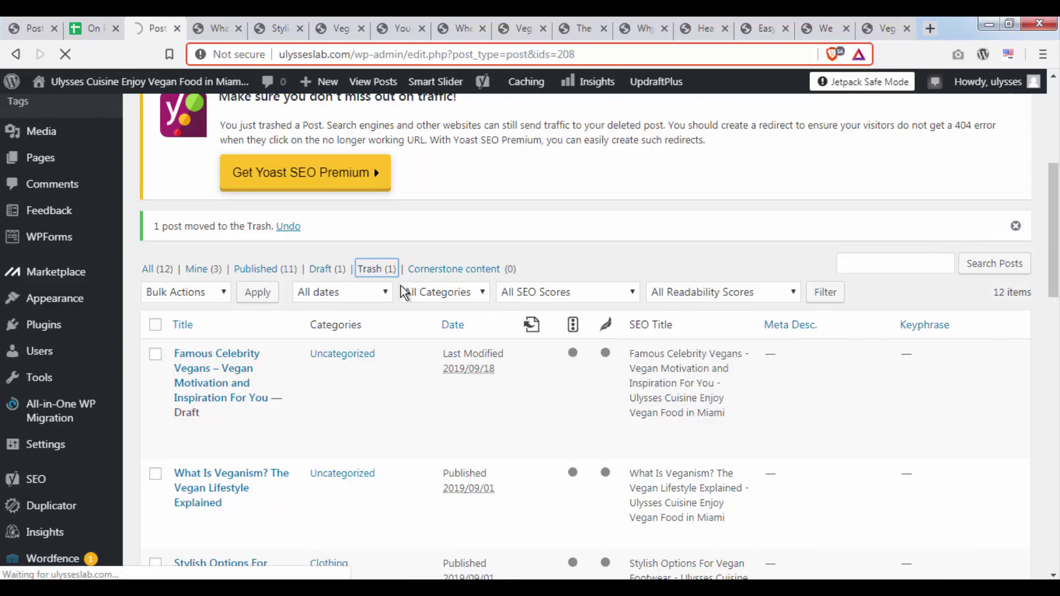
scroll(264, 444, down, 2)
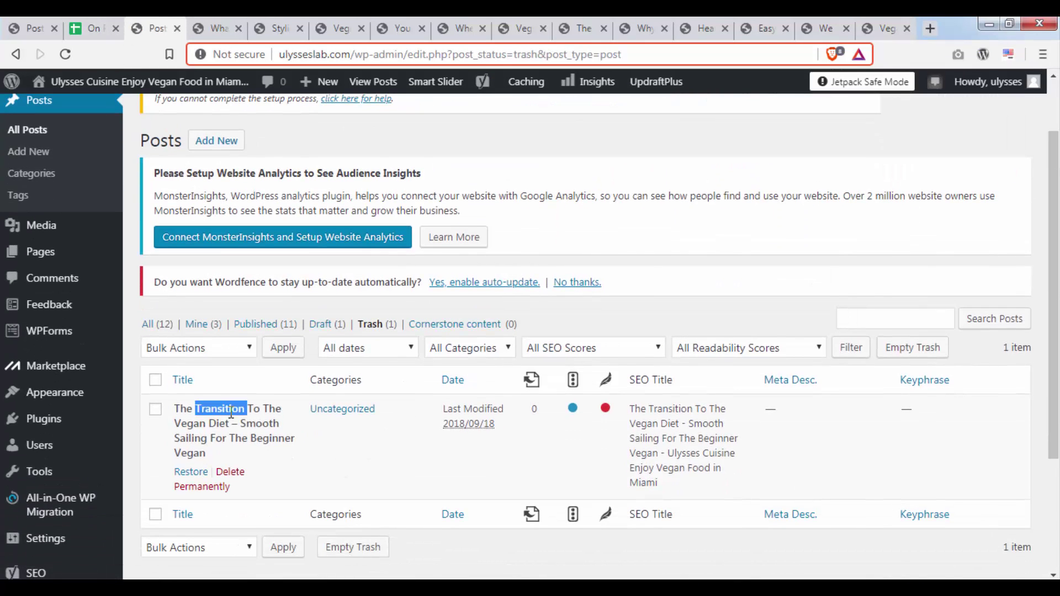
triple_click(232, 413)
key(ctrl+c)
In the On Page SEO spreadsheet, post the comment "The Transition To The Vegan Diet – Smooth Sailing For The Beginner Vegan ---> "removed content"" on cell C19
click(88, 28)
click(532, 385)
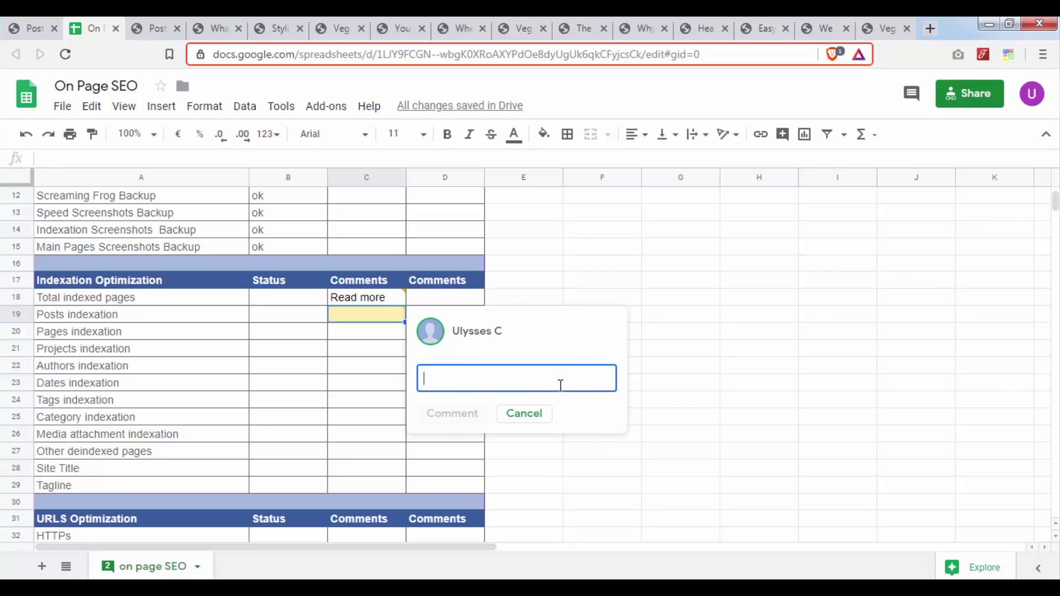
key(ctrl+v)
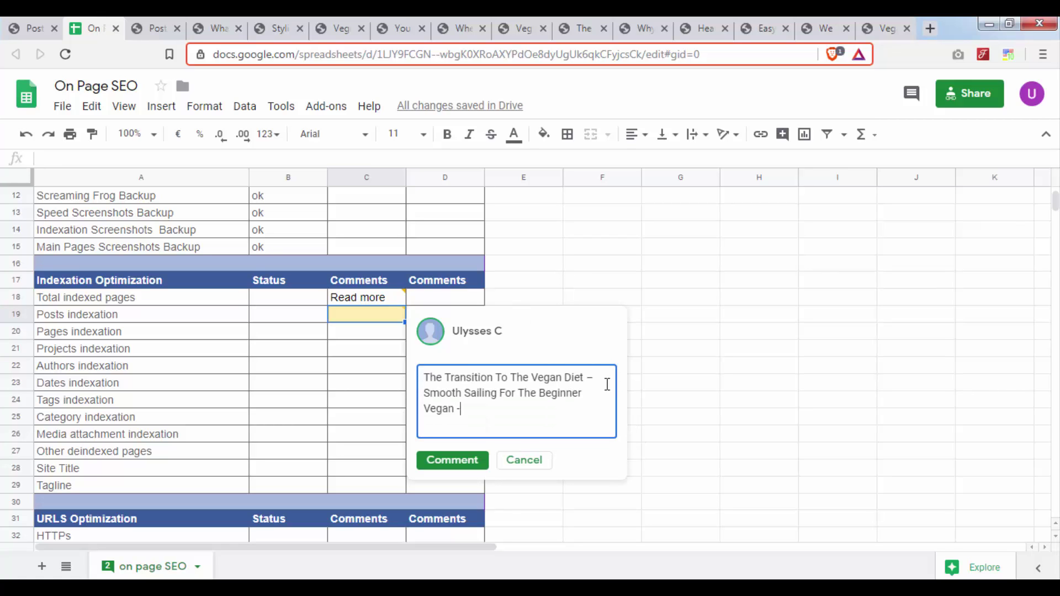
text(---> morev)
text(removed content)
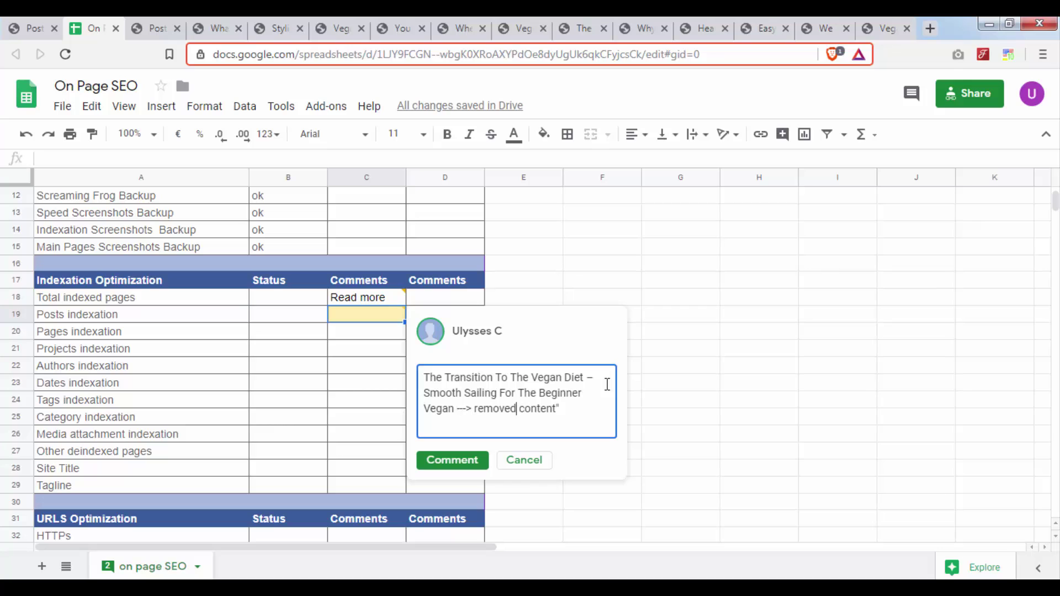
text(")
click(443, 461)
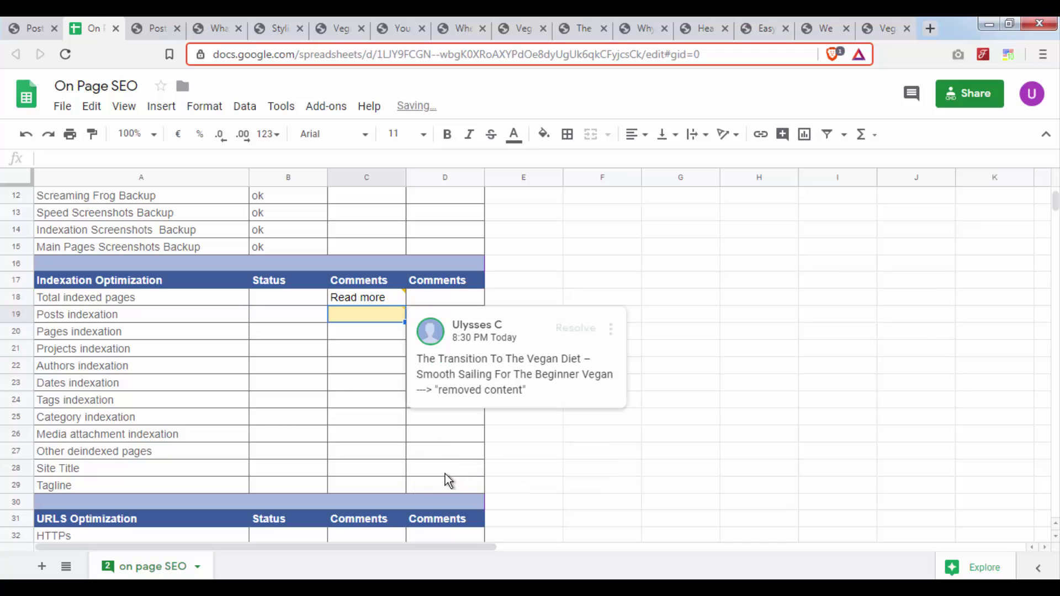
Enter "Read more" in the first Comments cell of the Posts indexation row
click(376, 386)
click(373, 317)
text(R)
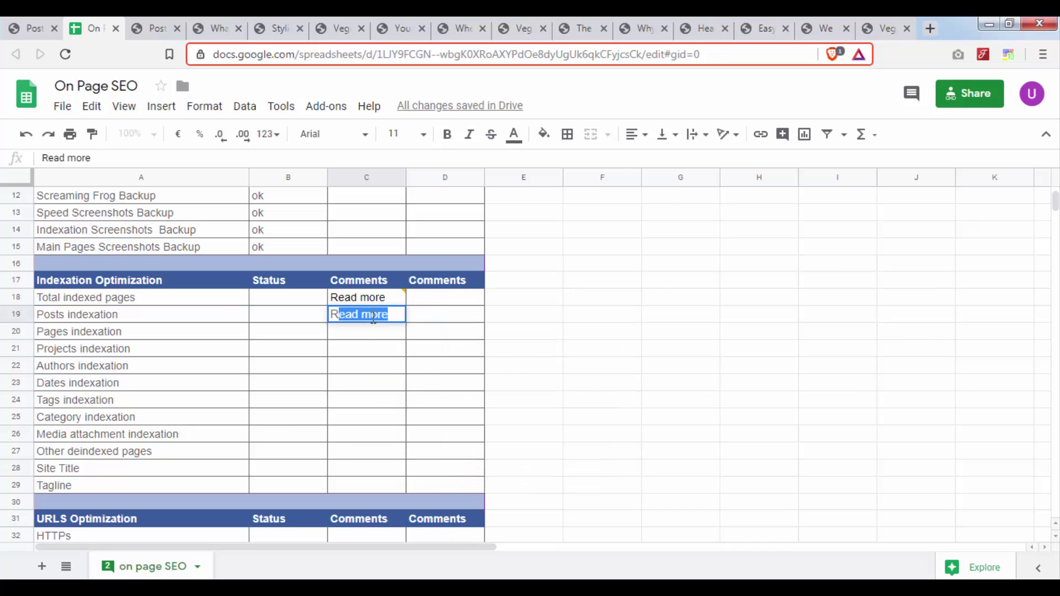
text(ead more)
key(Return)
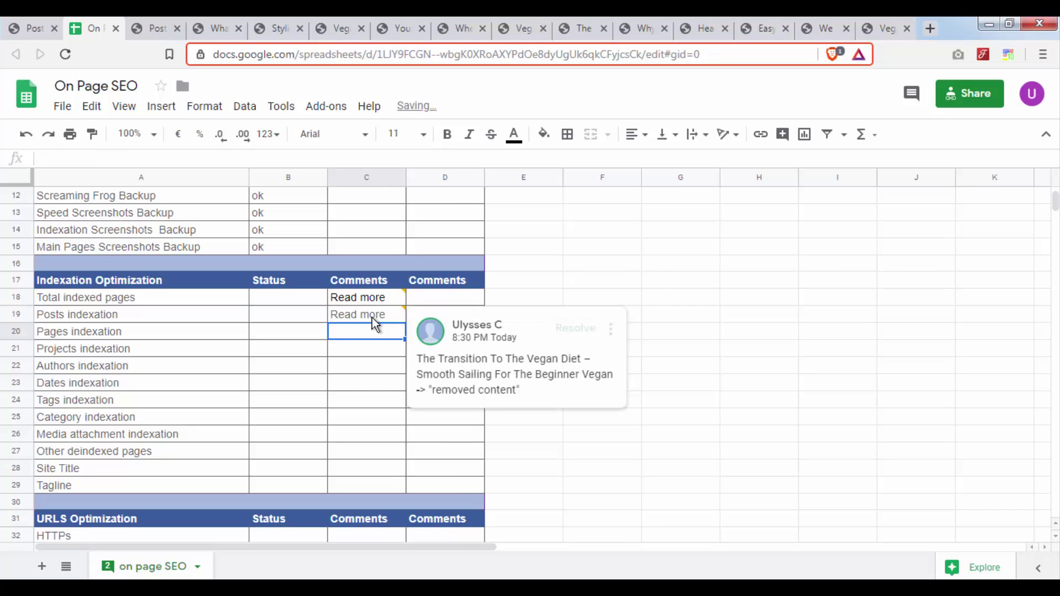
click(660, 442)
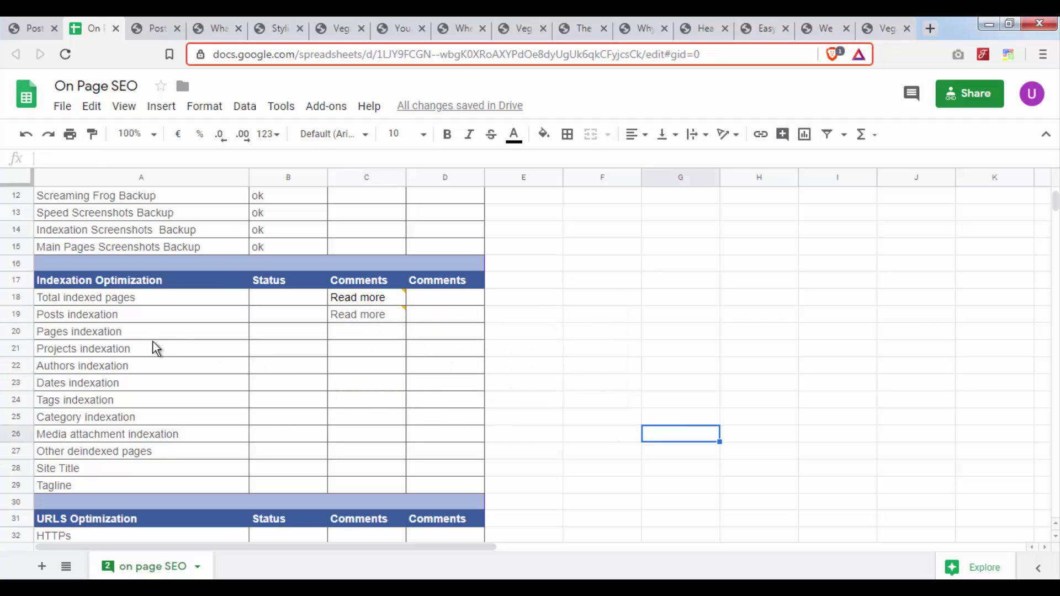
Select the first Comments cell for Pages indexation and switch to WordPress to show the list of all pages
drag(108, 335, 348, 337)
click(349, 337)
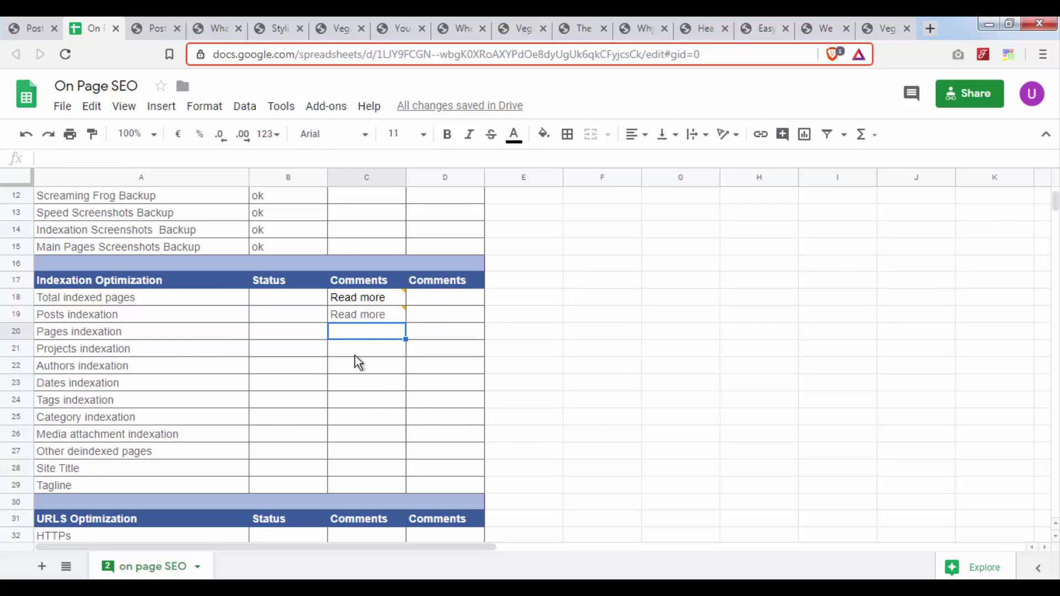
click(147, 21)
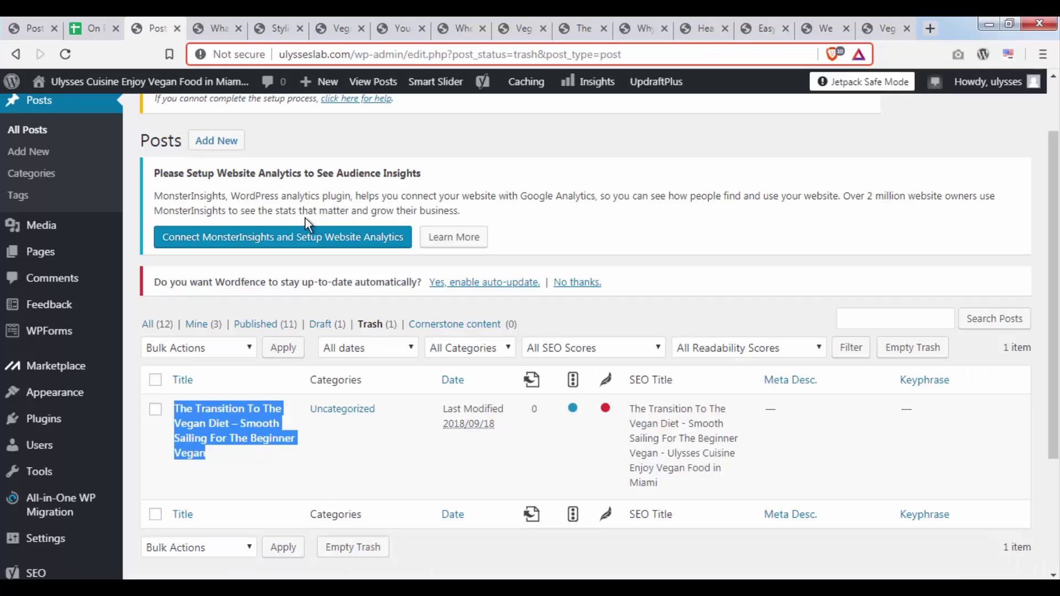
scroll(326, 276, up, 2)
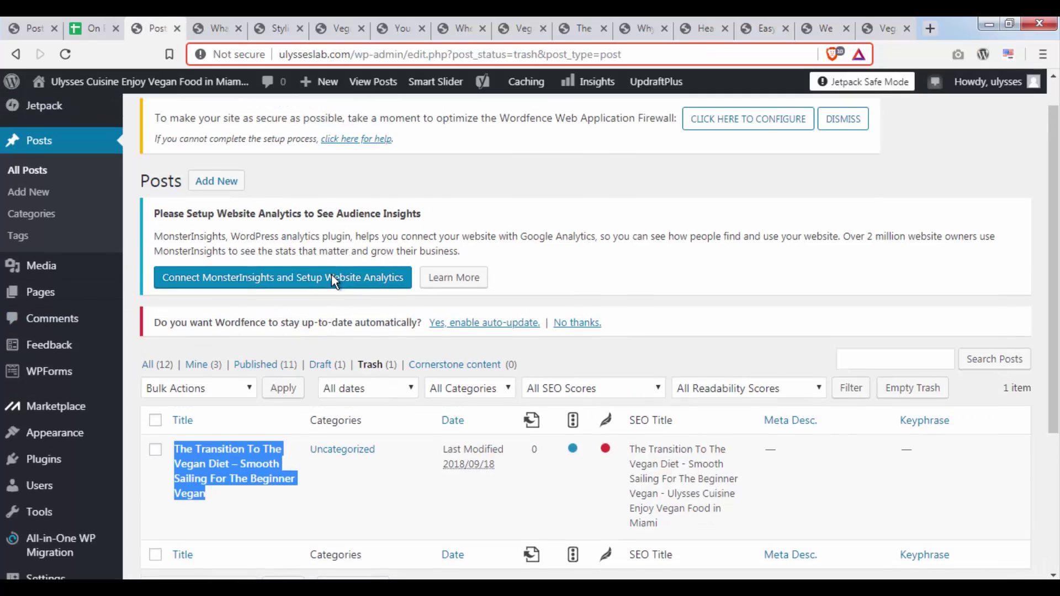
click(94, 330)
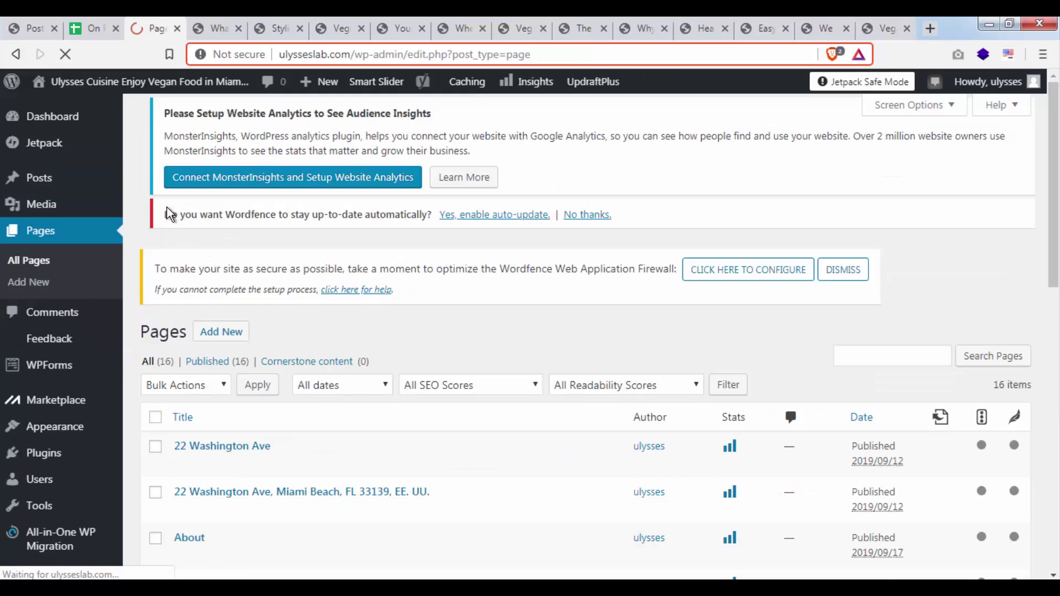
scroll(332, 247, down, 8)
scroll(331, 247, up, 8)
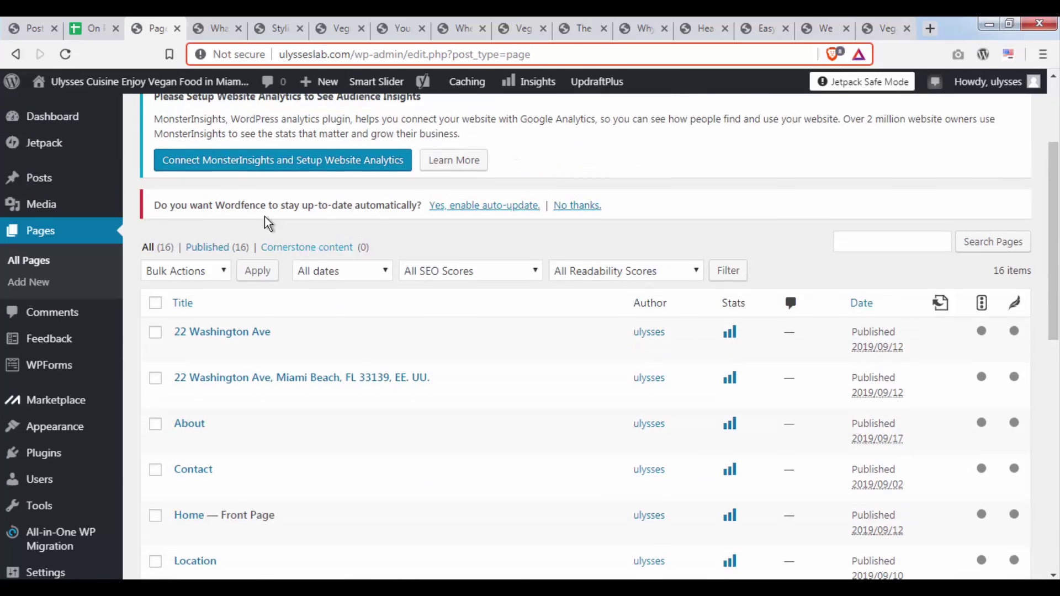
Close all browser tabs that follow the WordPress Pages tab
right_click(164, 28)
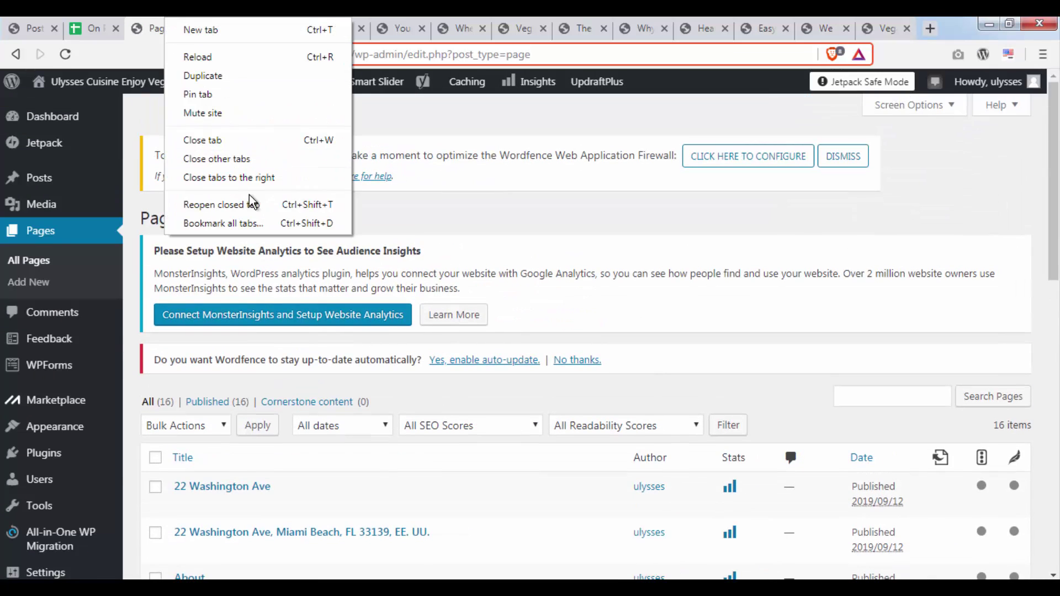
click(616, 202)
right_click(157, 25)
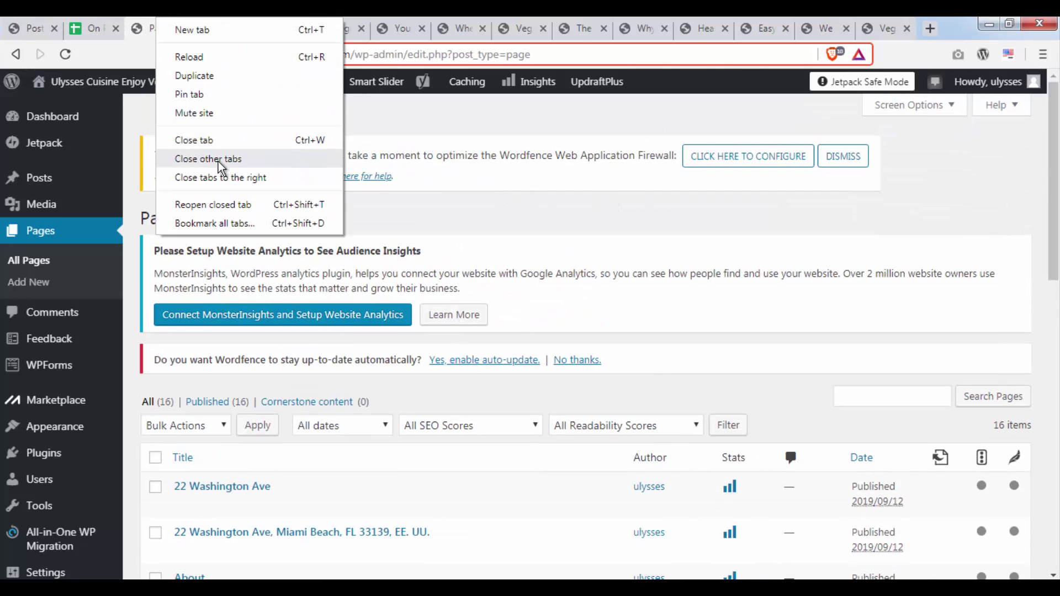
click(221, 175)
Examine the full list of site pages and its item total
scroll(409, 322, down, 4)
scroll(403, 290, down, 2)
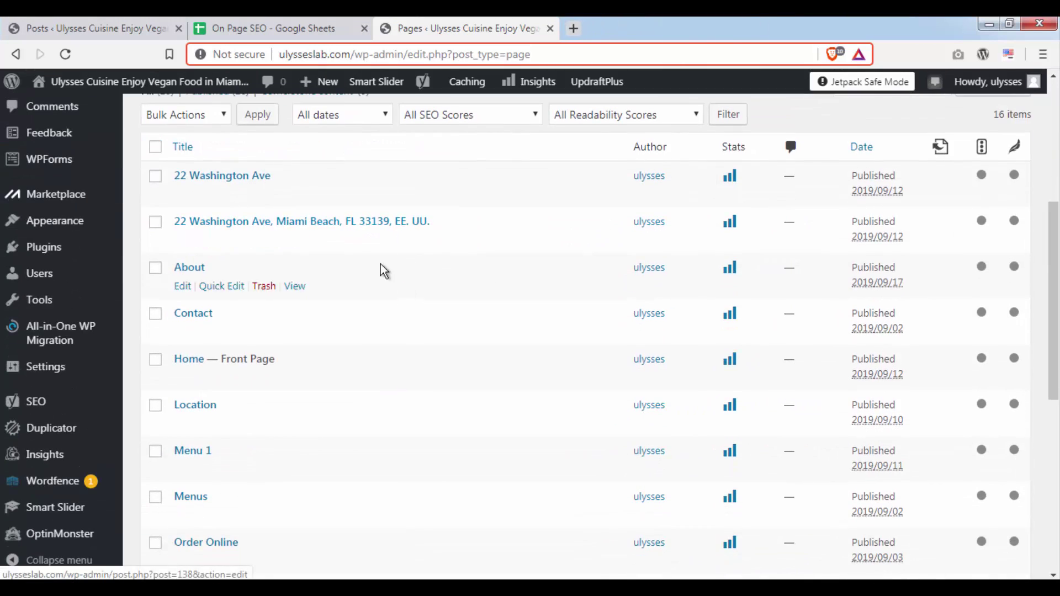
scroll(310, 208, down, 7)
scroll(464, 273, down, 1)
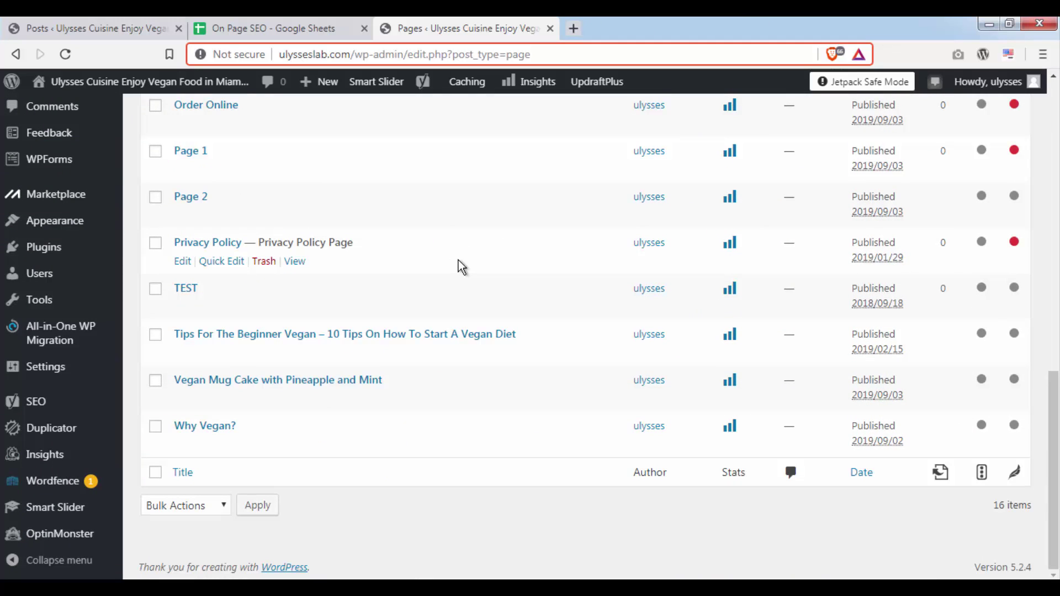
drag(1030, 505, 997, 507)
scroll(769, 467, up, 12)
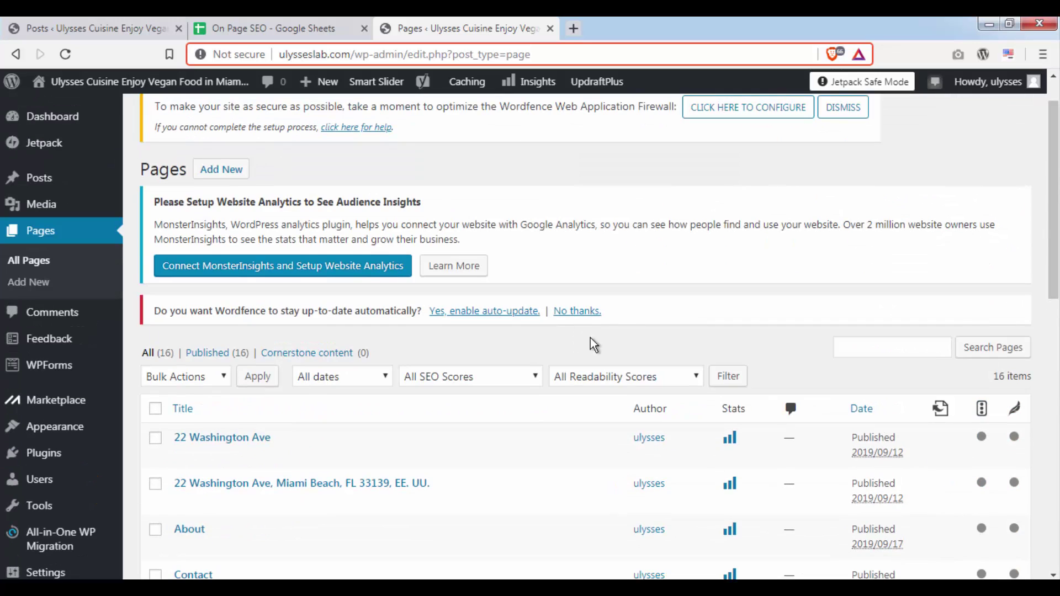
Open the two pages titled with a street address, plus About and Contact, in separate tabs for viewing
scroll(592, 345, down, 4)
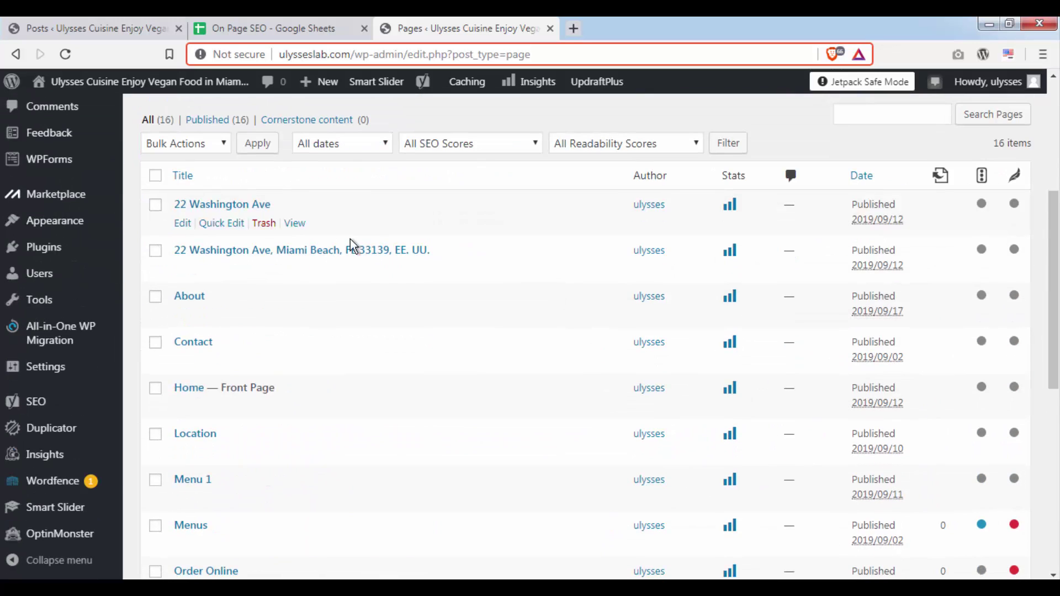
middle_click(296, 223)
middle_click(296, 269)
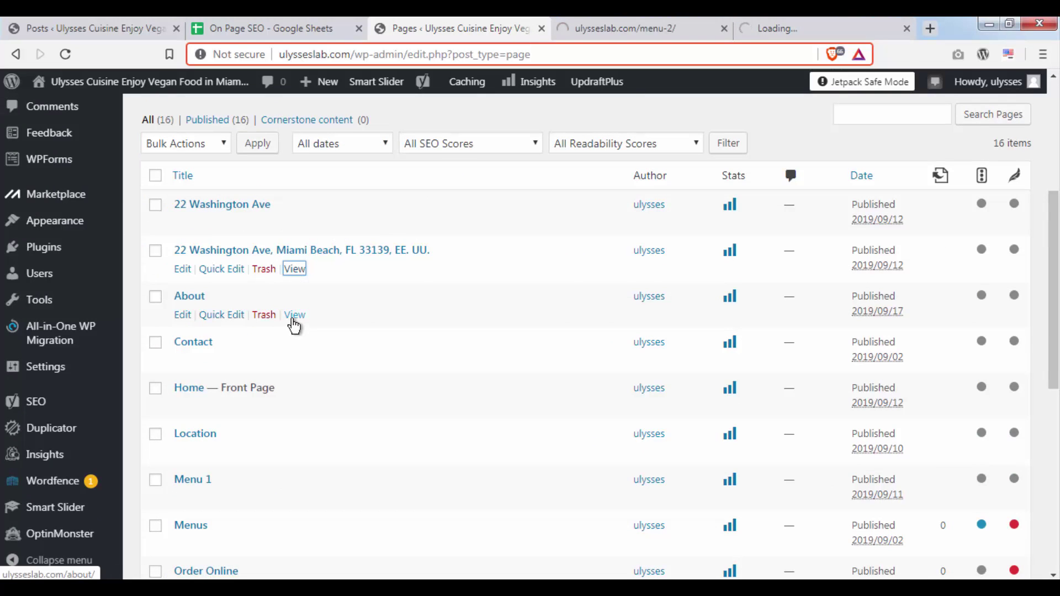
middle_click(294, 315)
middle_click(294, 361)
scroll(284, 331, down, 3)
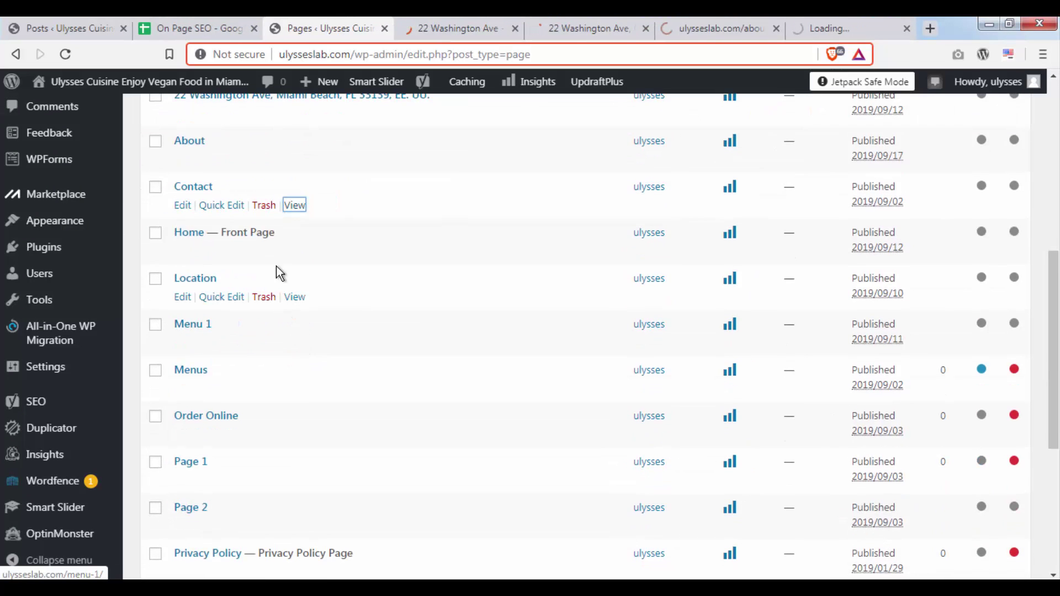
Open the Home, Location, Menu 1, Menus and Order Online pages in separate tabs for viewing
middle_click(293, 252)
middle_click(295, 297)
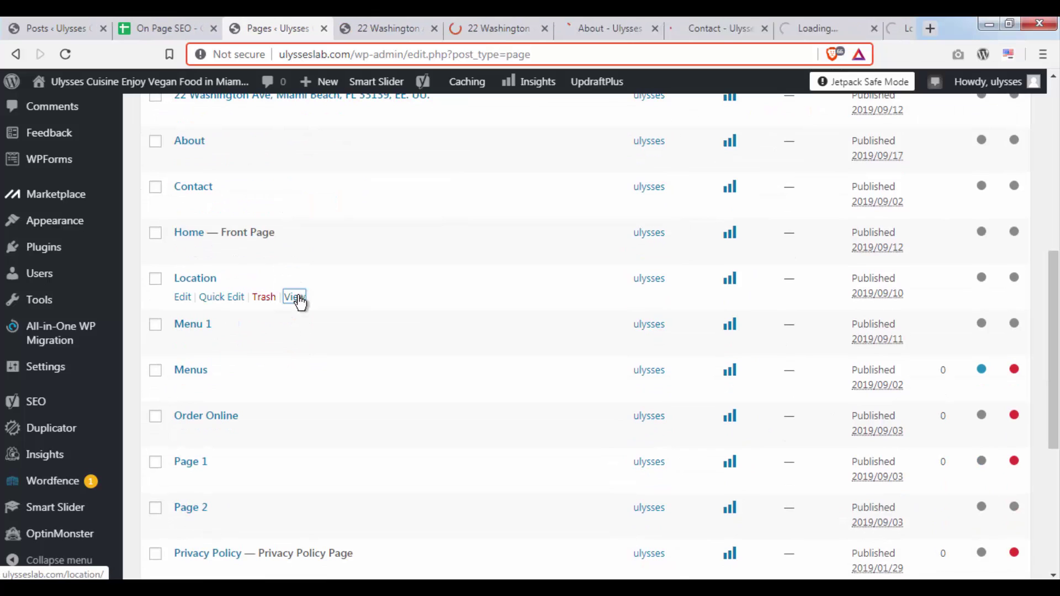
middle_click(295, 343)
middle_click(294, 388)
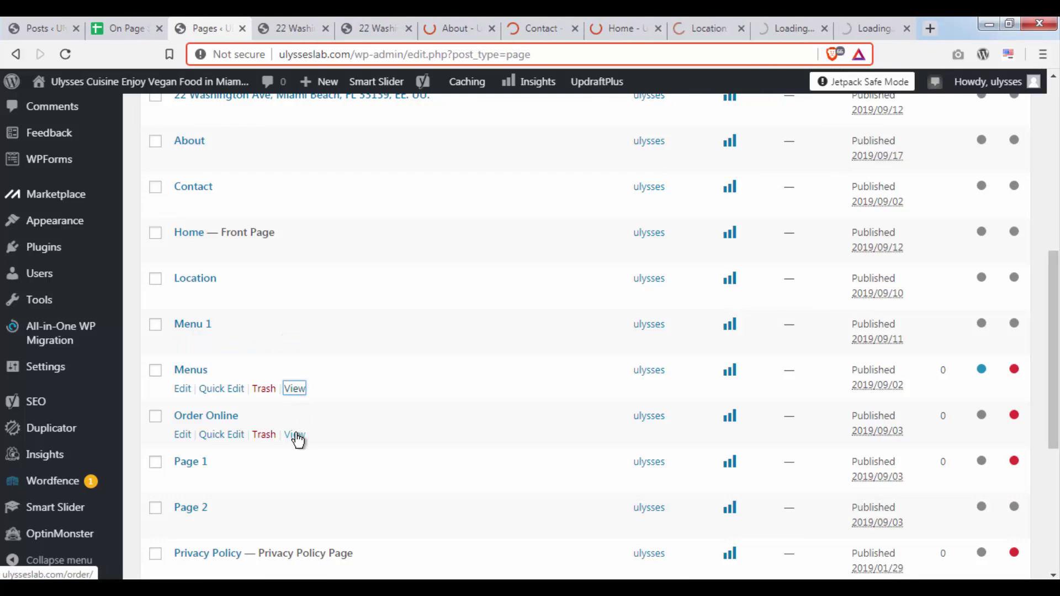
middle_click(295, 435)
scroll(315, 429, down, 3)
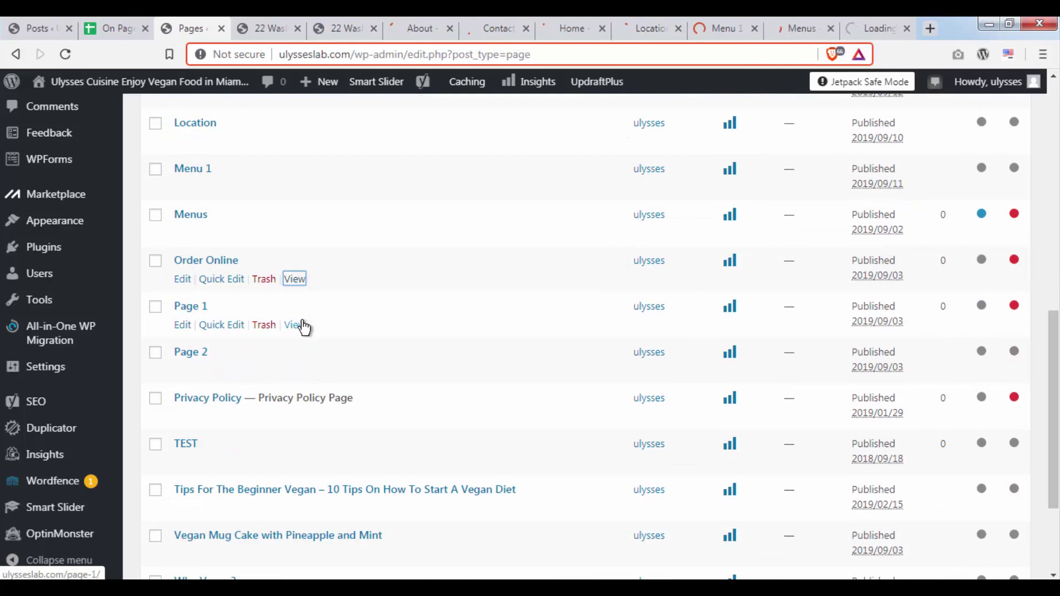
Open Page 1, Page 2, Privacy Policy, TEST, Tips For The Beginner Vegan, Vegan Mug Cake and Why Vegan? in separate tabs
middle_click(295, 325)
middle_click(294, 370)
middle_click(295, 416)
scroll(309, 425, down, 1)
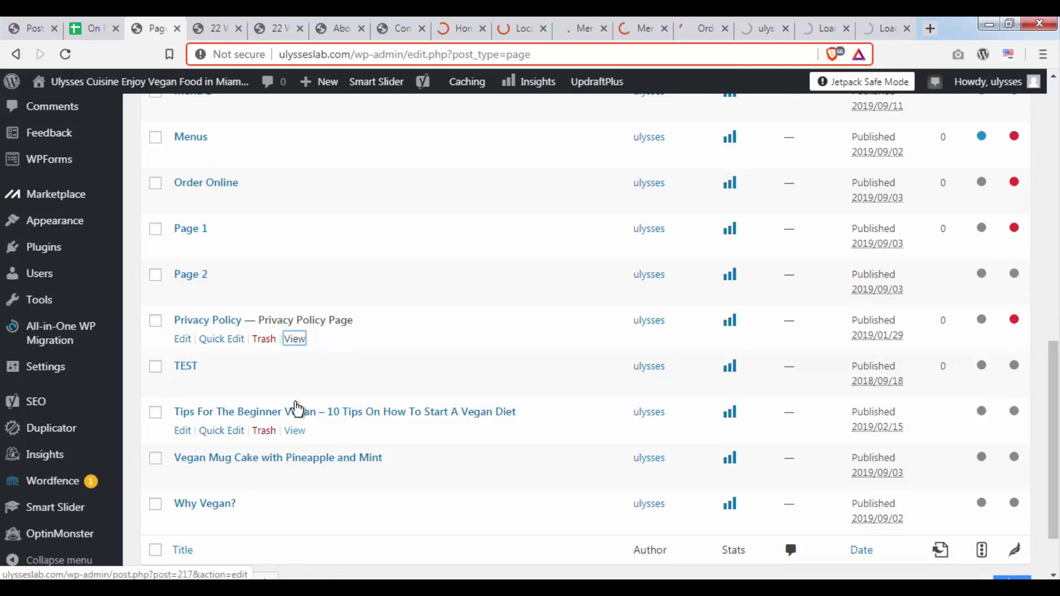
middle_click(294, 385)
middle_click(296, 432)
middle_click(295, 476)
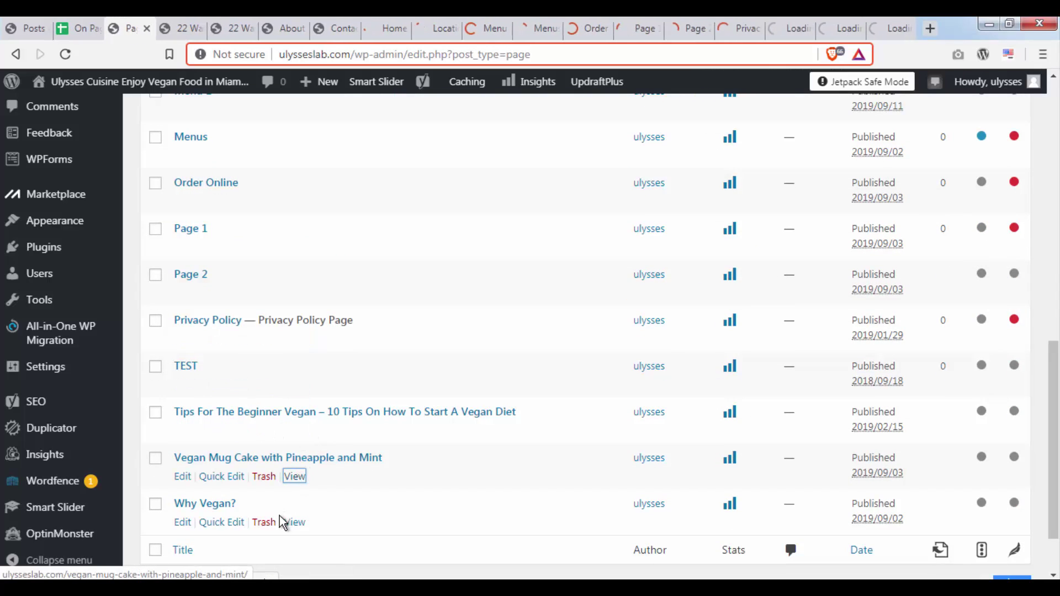
middle_click(294, 521)
Review the content of the first street-address-titled page, from its breakfast section through tacos, and close its tab
scroll(468, 362, up, 10)
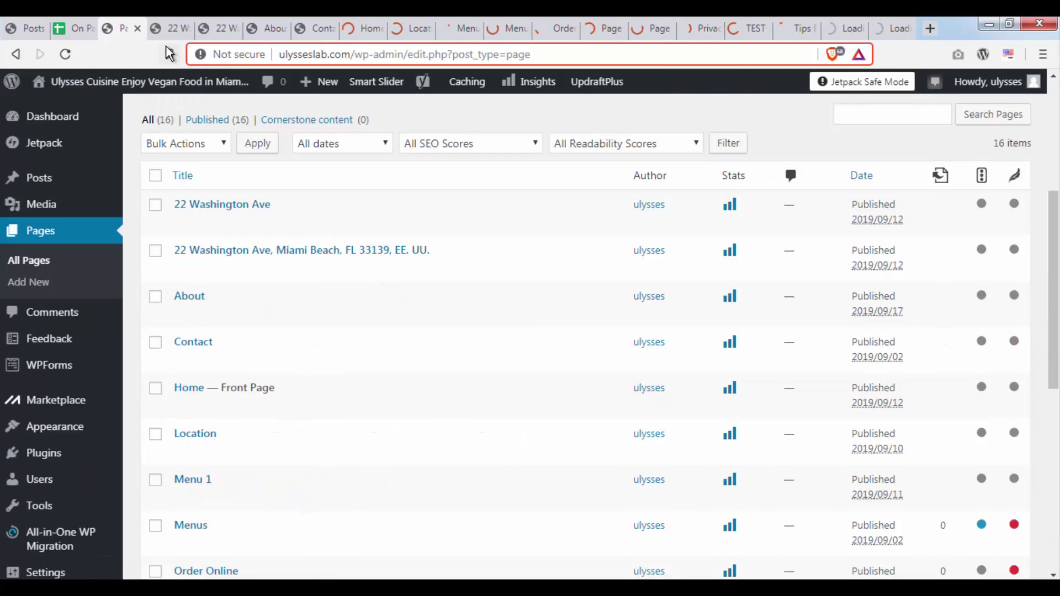
key(ctrl+Tab)
scroll(470, 368, down, 5)
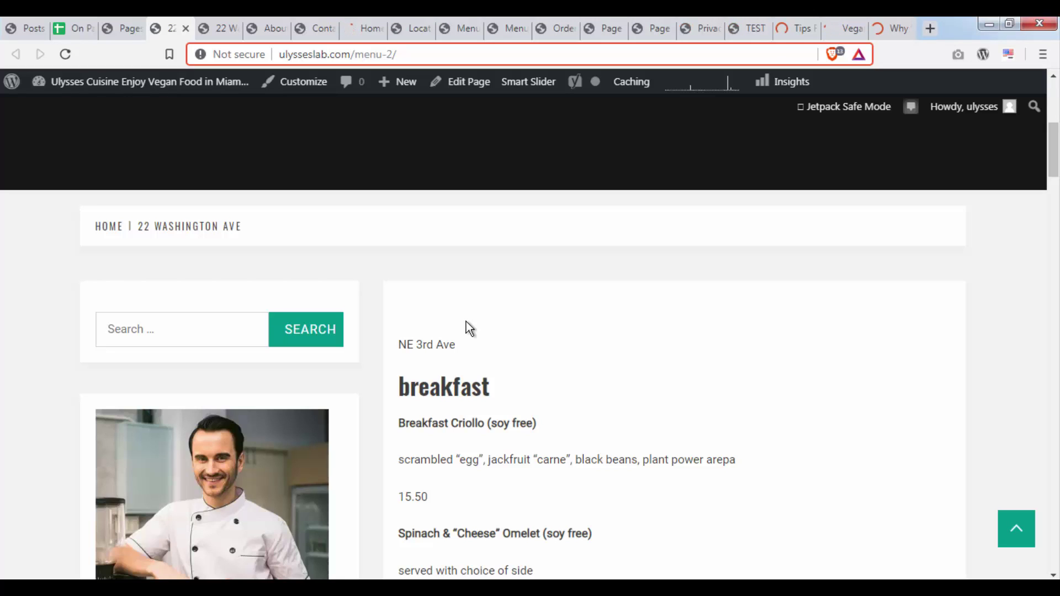
scroll(466, 329, down, 20)
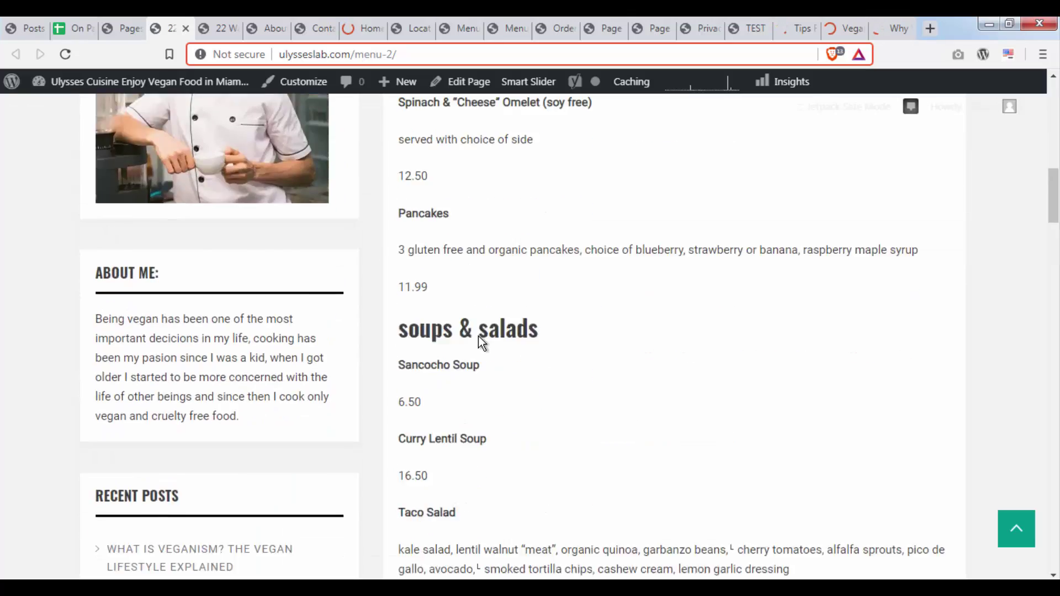
scroll(414, 335, down, 15)
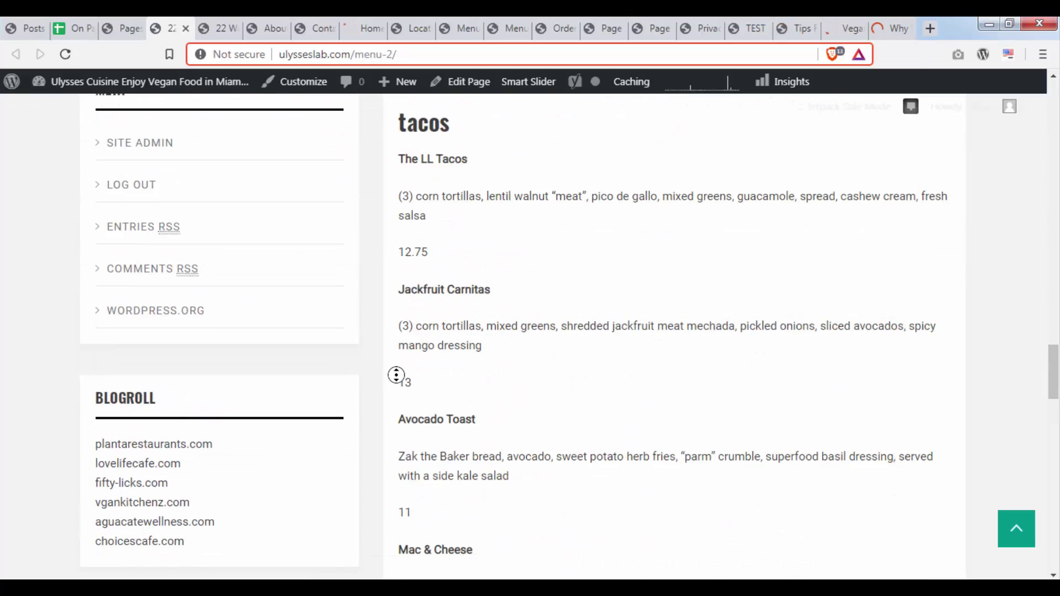
scroll(397, 375, up, 4)
scroll(371, 245, up, 20)
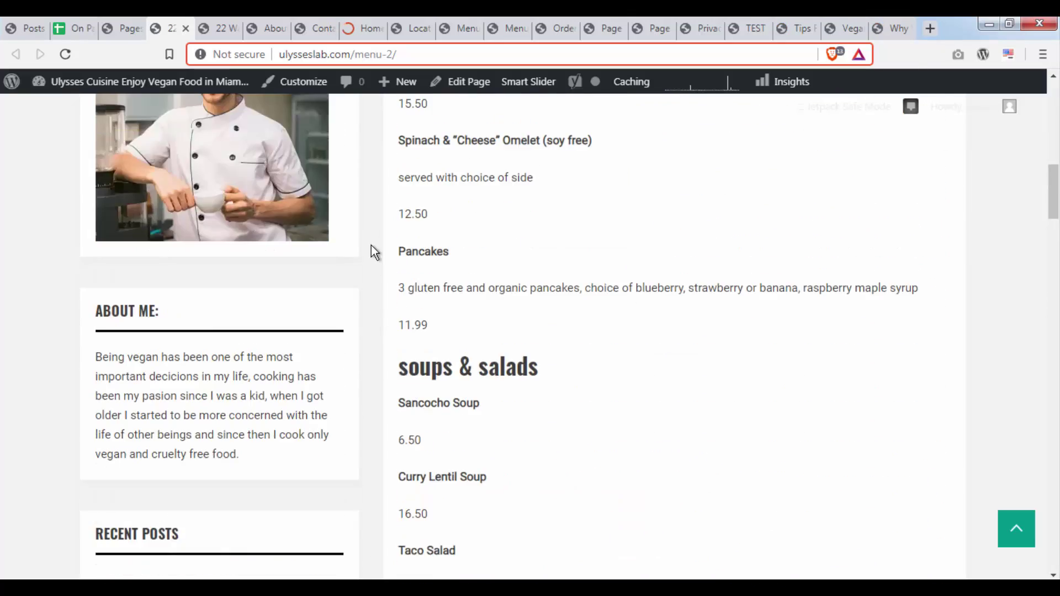
scroll(371, 252, down, 12)
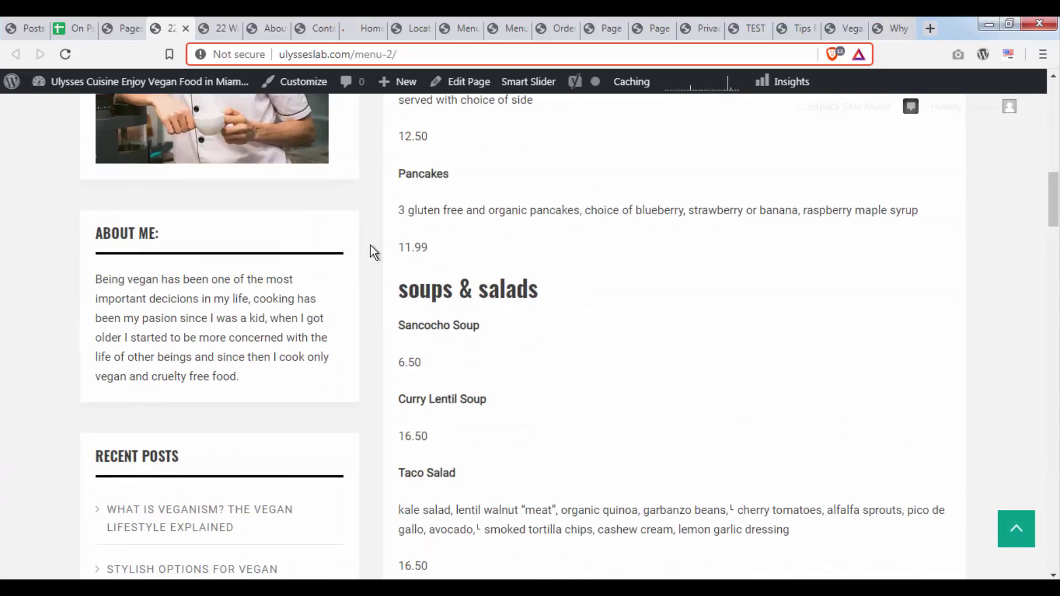
scroll(371, 252, down, 15)
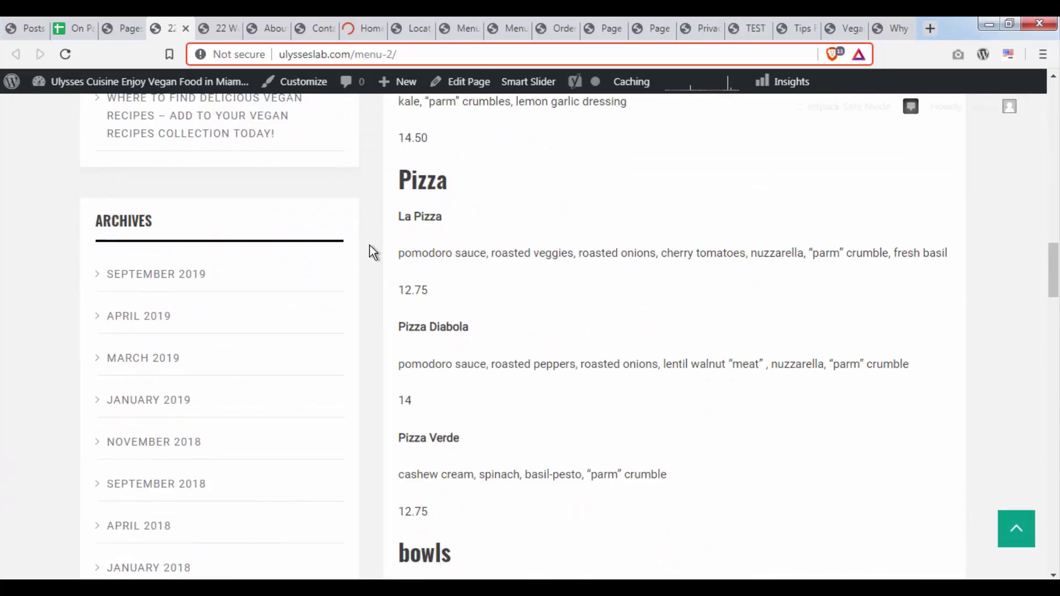
scroll(375, 293, down, 6)
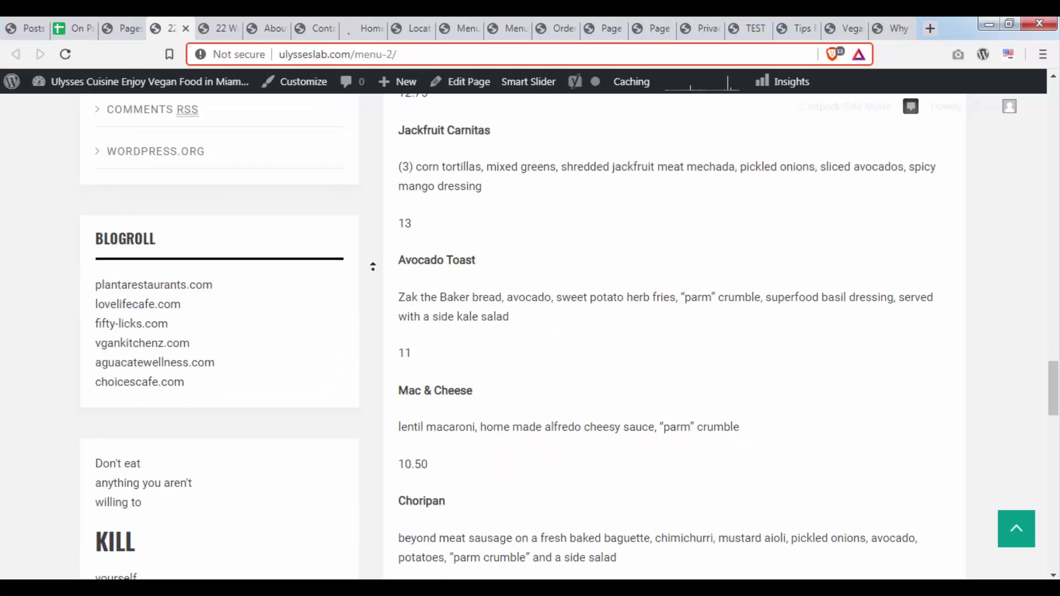
scroll(375, 276, up, 20)
middle_click(171, 18)
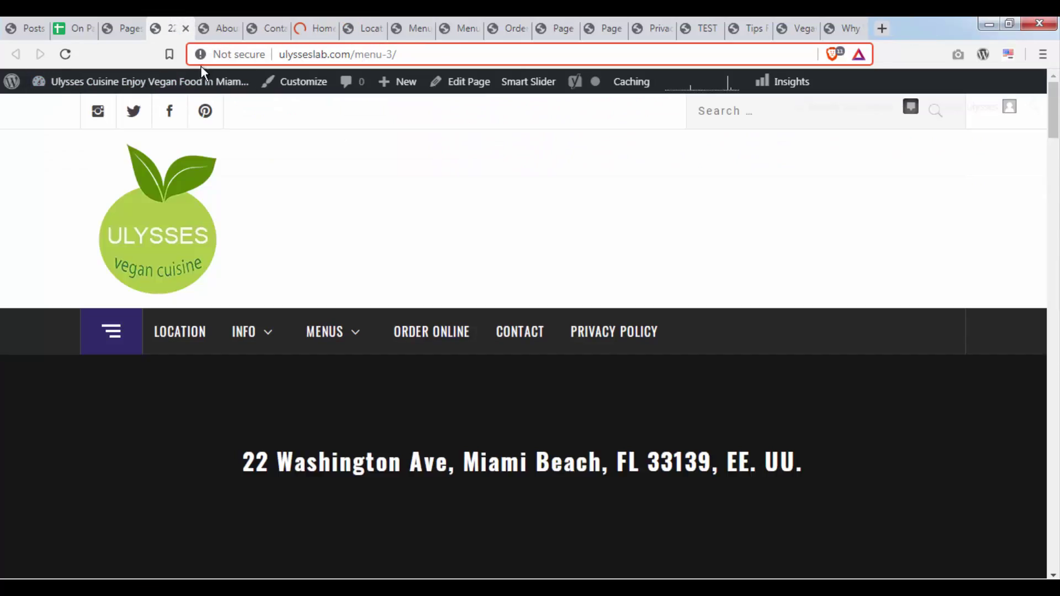
Review the second street-address-titled page and the About page for content depth, closing each tab when done
scroll(465, 184, down, 15)
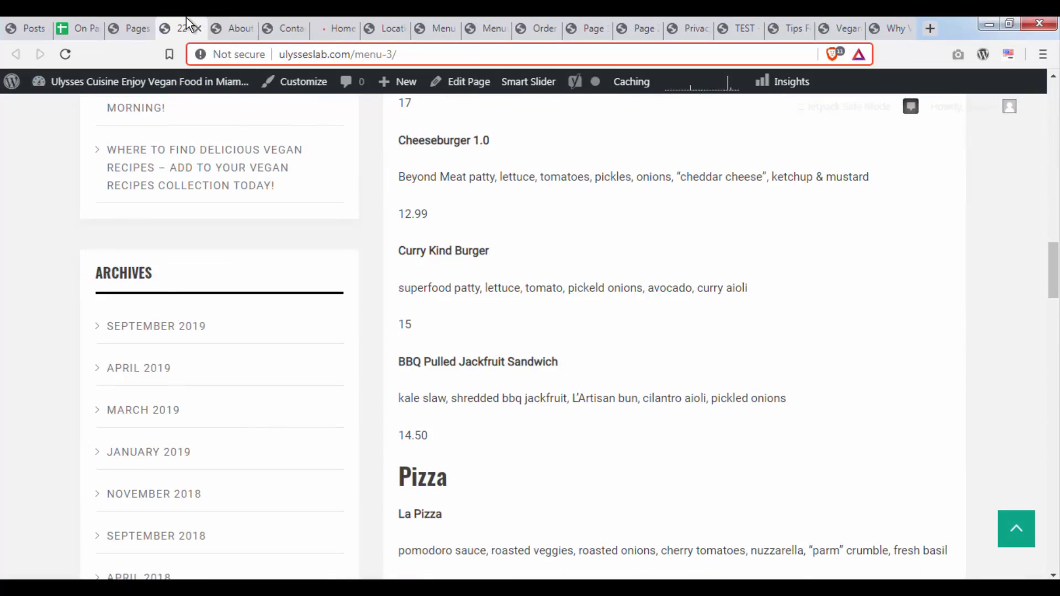
middle_click(186, 19)
scroll(444, 287, down, 5)
scroll(425, 279, up, 5)
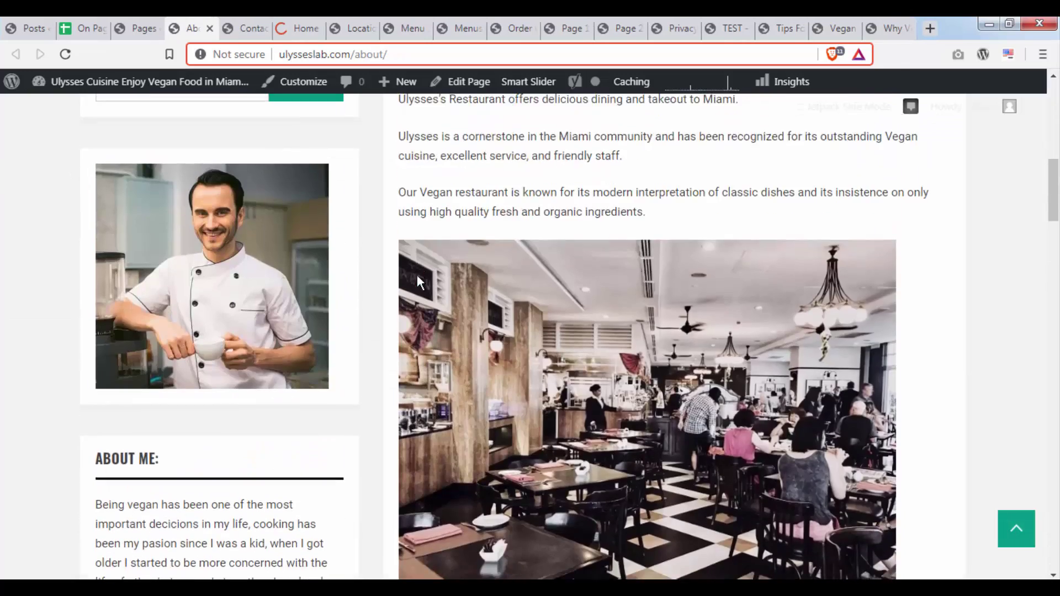
scroll(425, 309, down, 13)
middle_click(411, 253)
scroll(411, 253, up, 15)
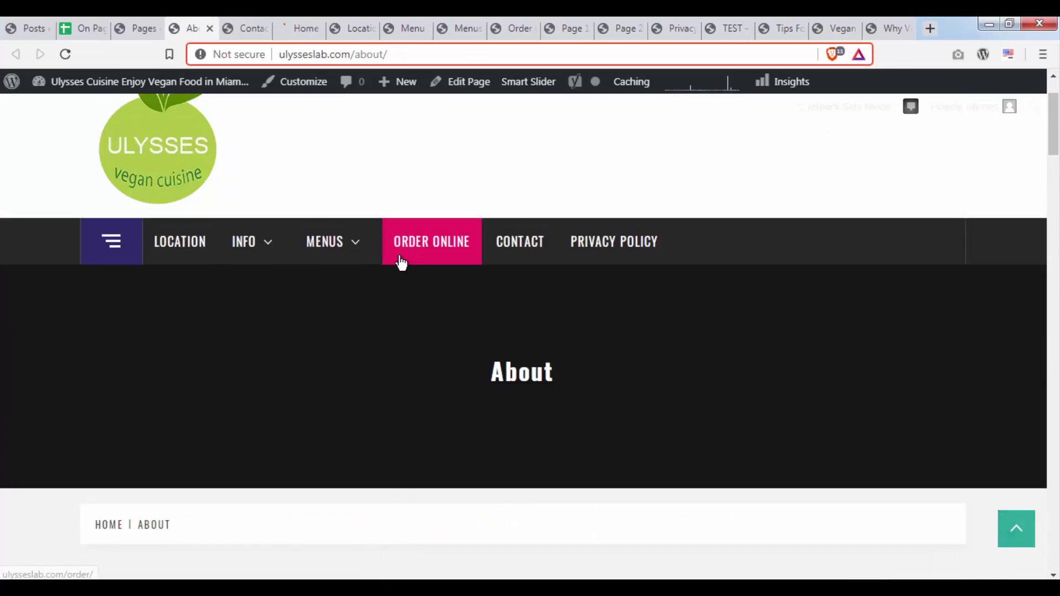
scroll(400, 260, down, 5)
middle_click(220, 34)
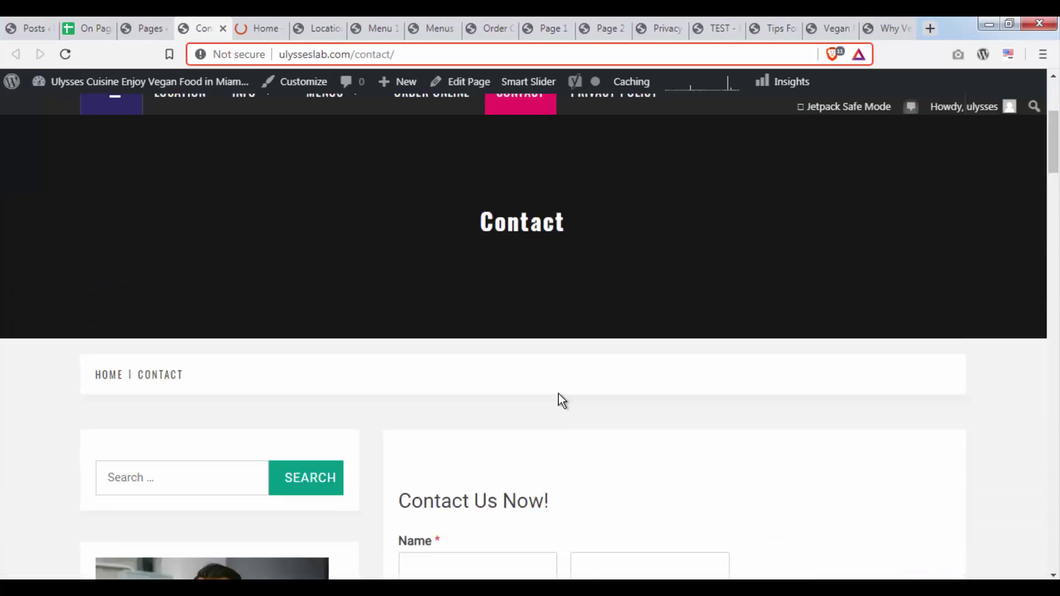
Review the Contact, Home and Location pages for content depth, closing each tab when done
scroll(552, 387, down, 15)
scroll(386, 253, up, 15)
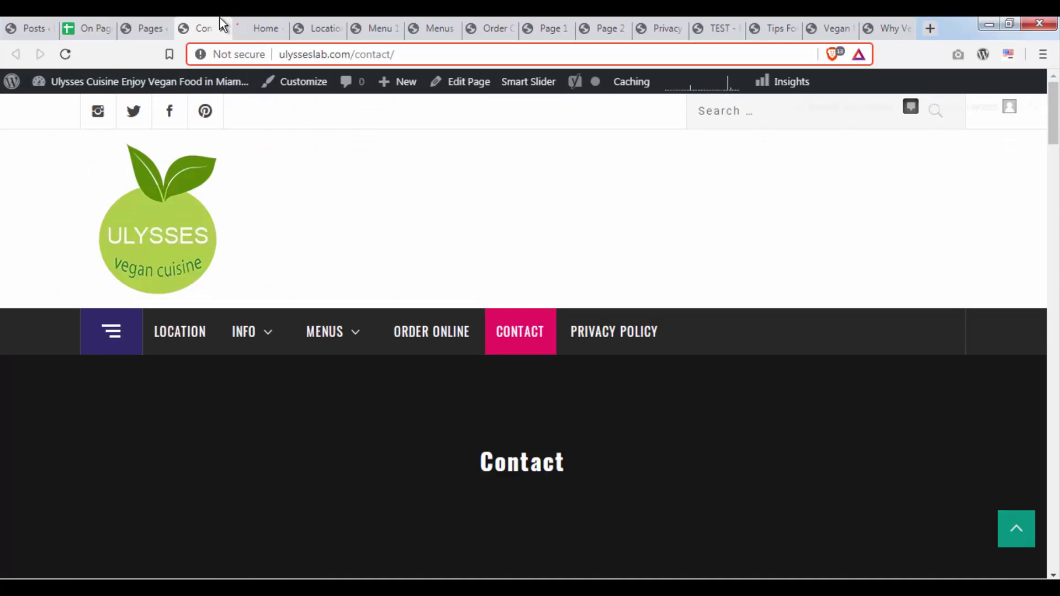
middle_click(220, 24)
scroll(475, 333, down, 15)
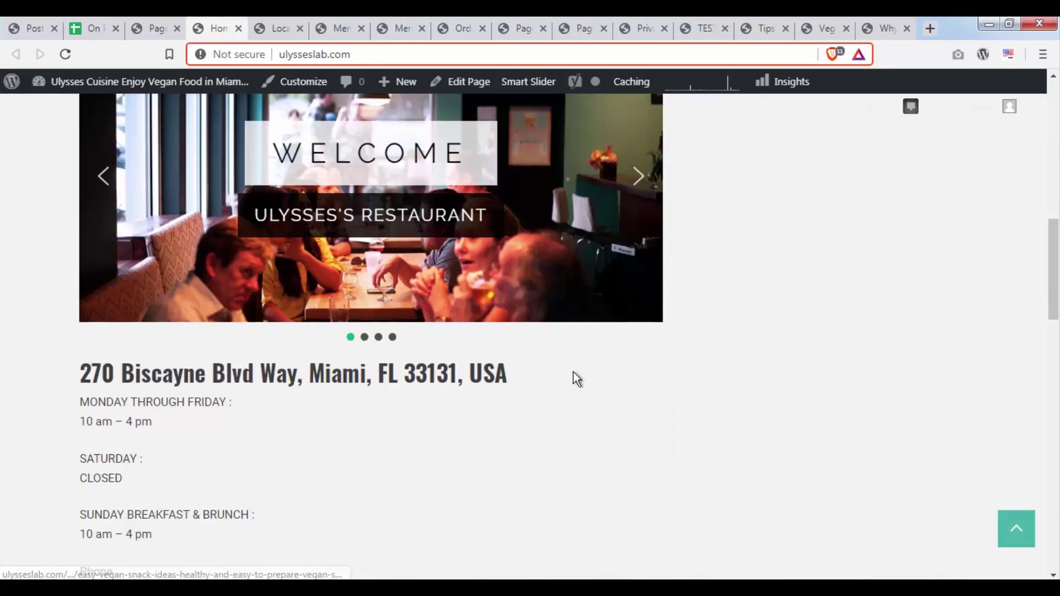
middle_click(253, 17)
scroll(461, 378, down, 15)
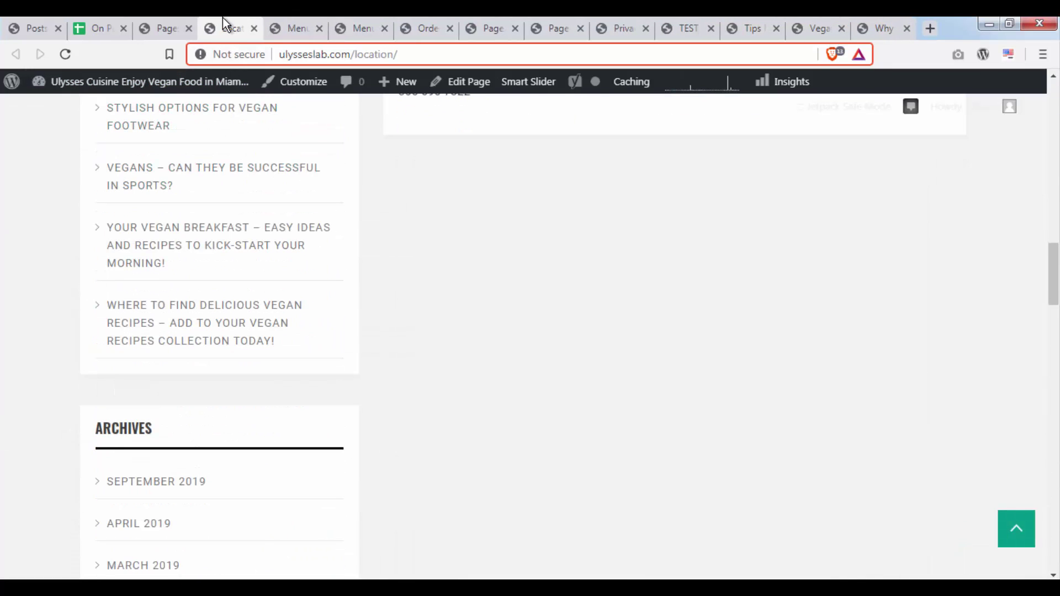
middle_click(223, 20)
Review the dishes listed on the Menu 1 page and close its tab
scroll(624, 456, down, 5)
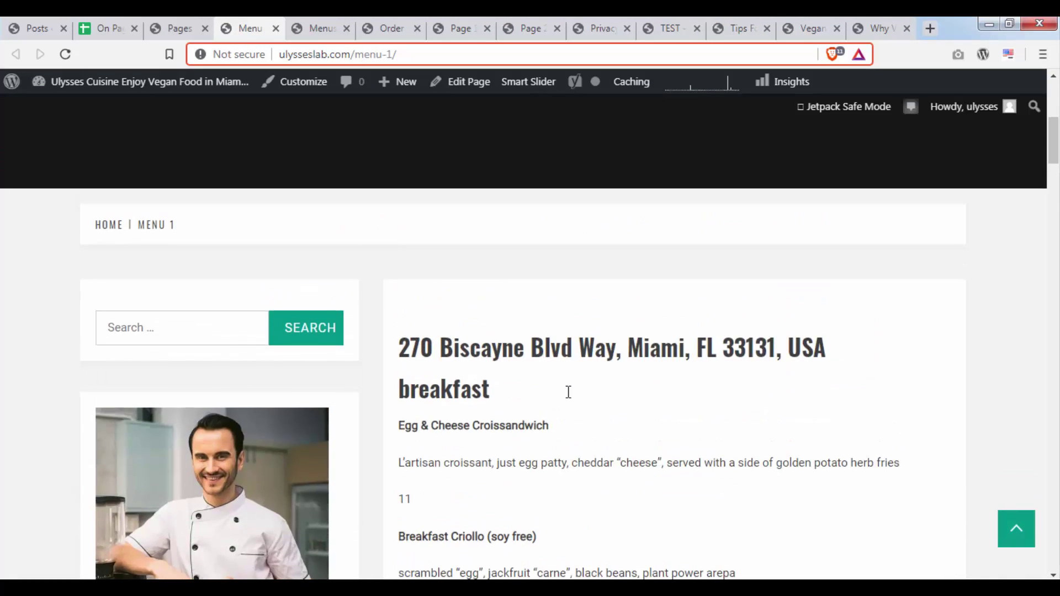
scroll(568, 396, down, 15)
scroll(372, 412, up, 20)
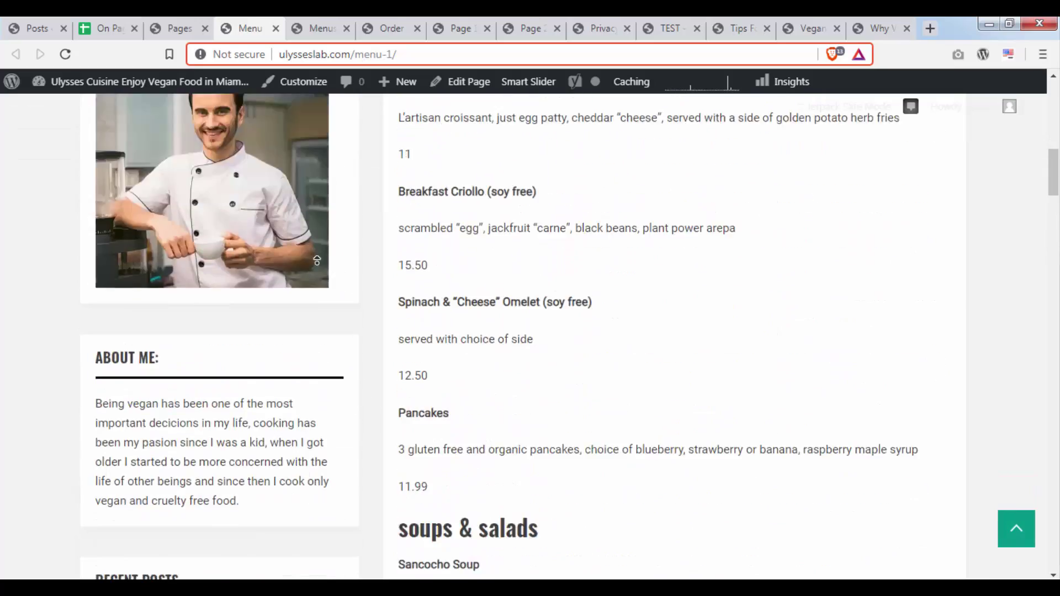
scroll(313, 267, down, 15)
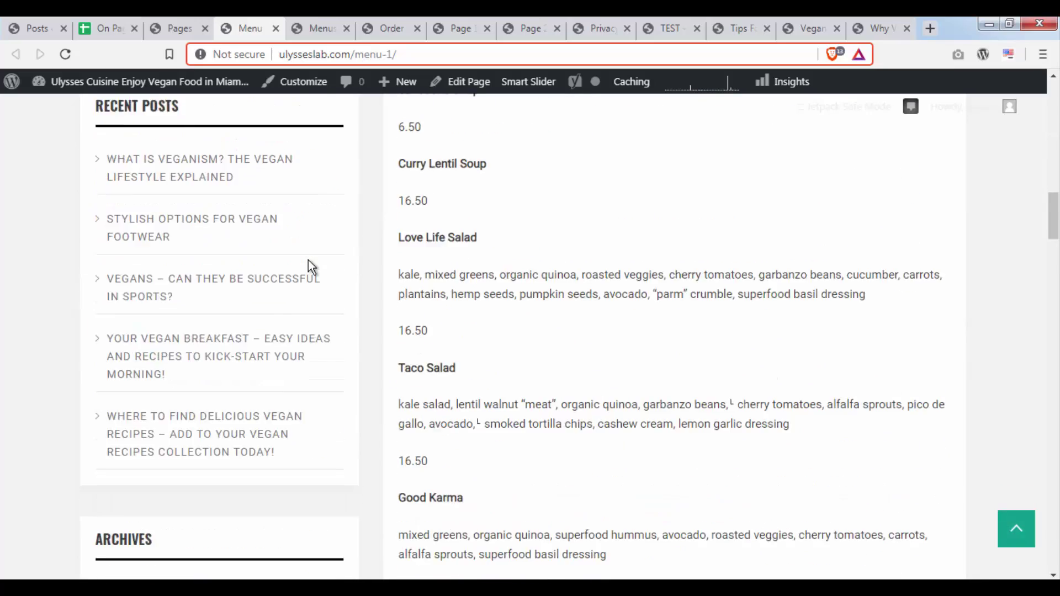
scroll(277, 170, up, 5)
middle_click(246, 22)
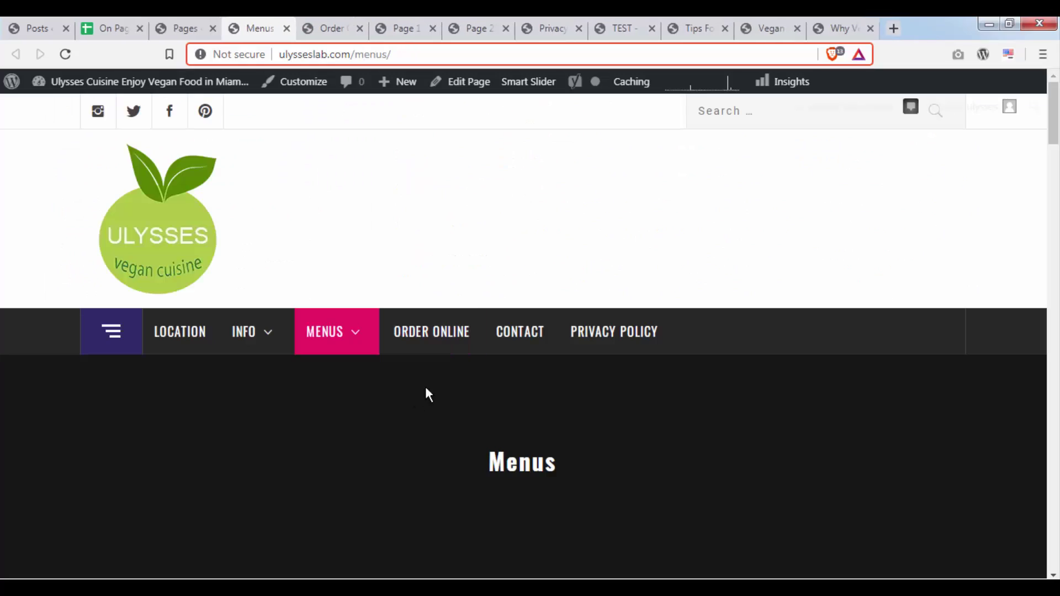
Examine the Menus page for body content beyond its title and sidebar
scroll(432, 359, down, 4)
scroll(429, 347, up, 3)
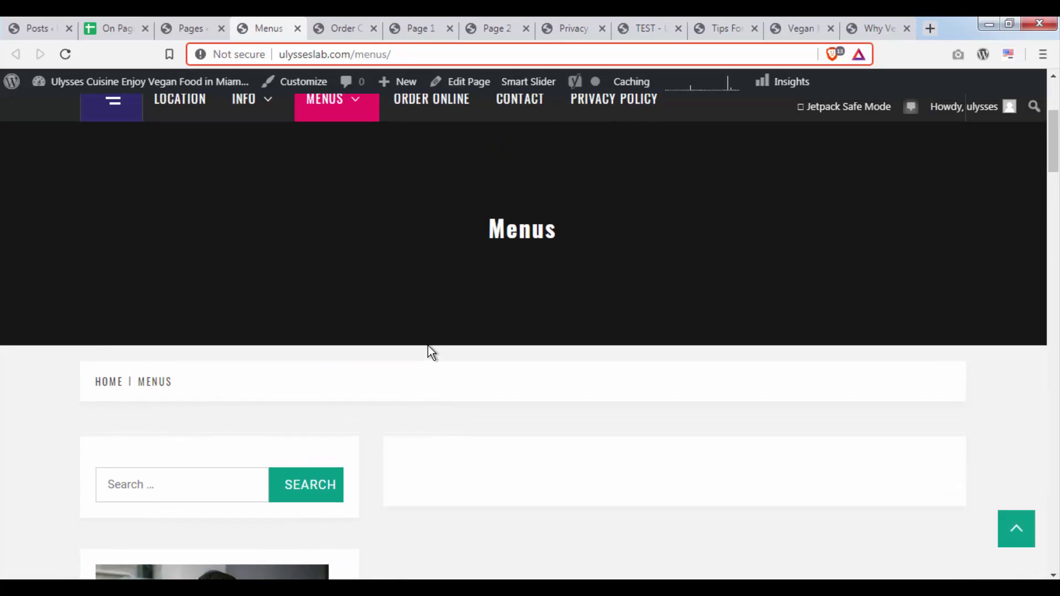
scroll(422, 339, down, 6)
scroll(386, 301, down, 20)
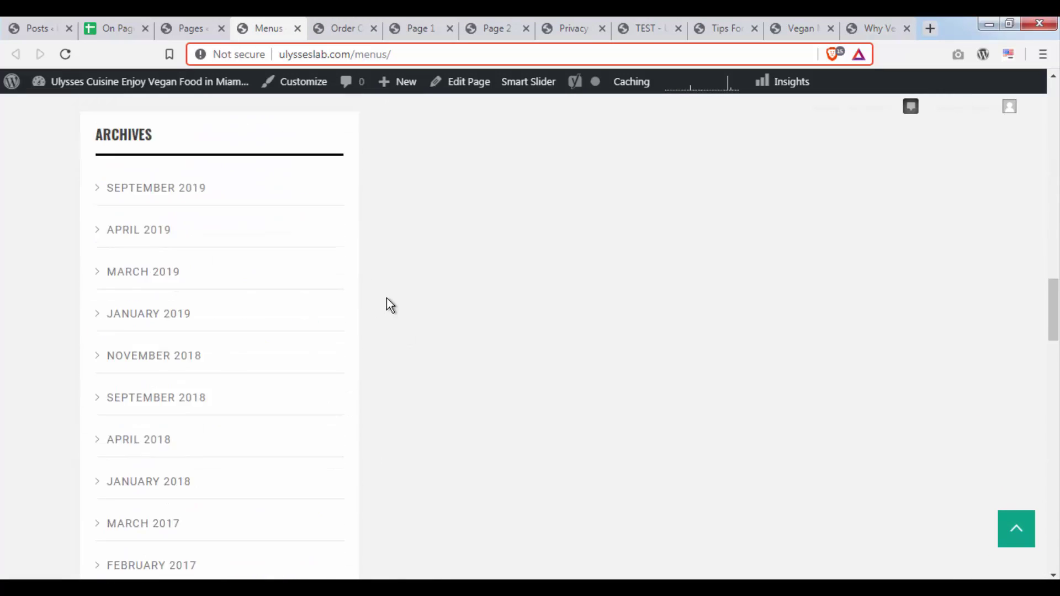
scroll(388, 217, up, 5)
scroll(388, 218, up, 20)
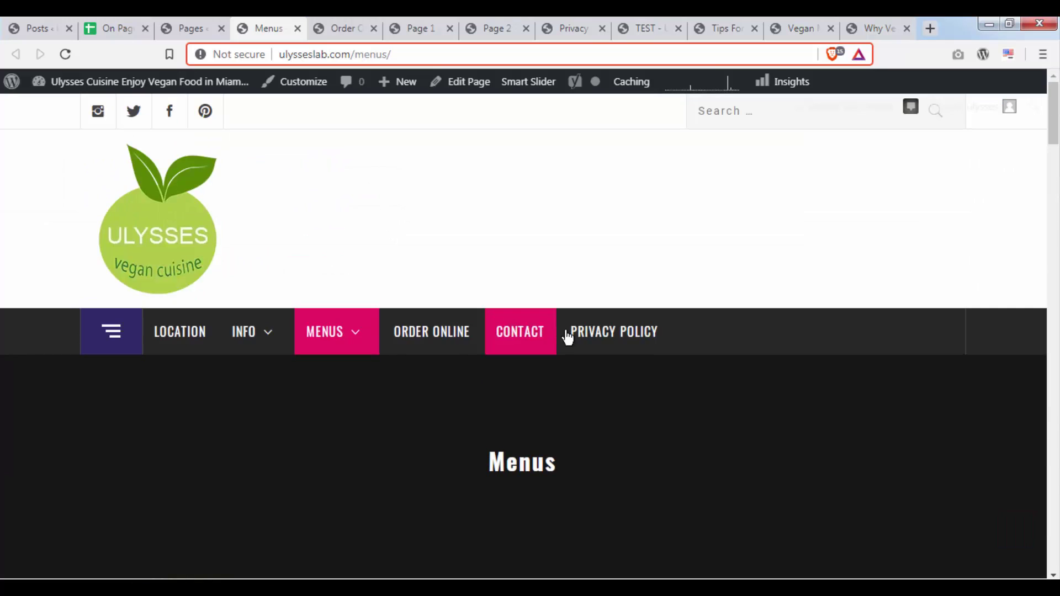
scroll(568, 331, down, 4)
drag(473, 222, 700, 238)
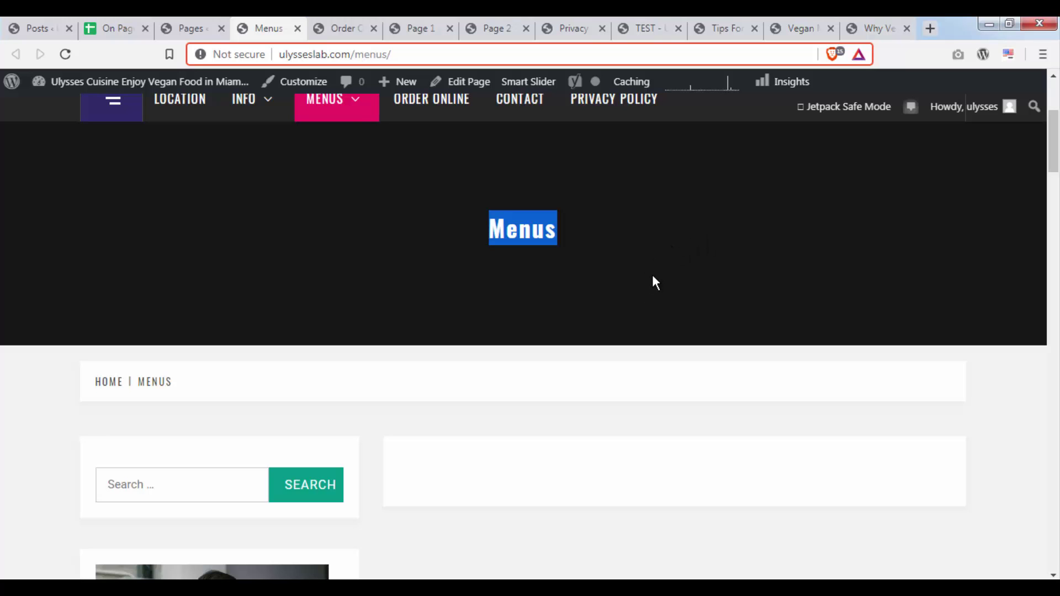
scroll(653, 277, down, 8)
scroll(652, 276, up, 5)
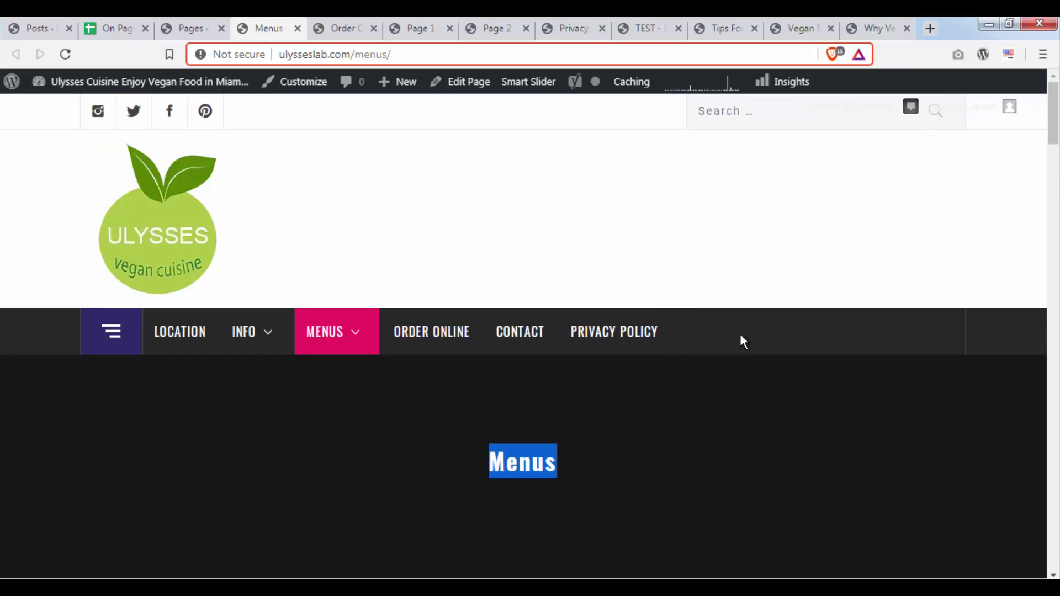
scroll(205, 335, down, 10)
scroll(215, 339, down, 8)
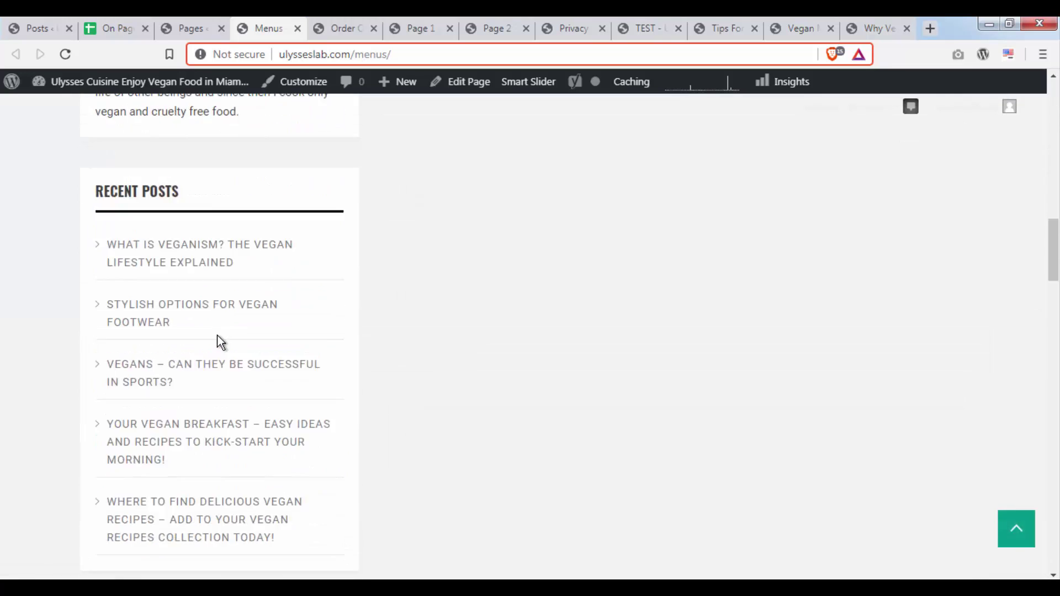
scroll(221, 343, up, 15)
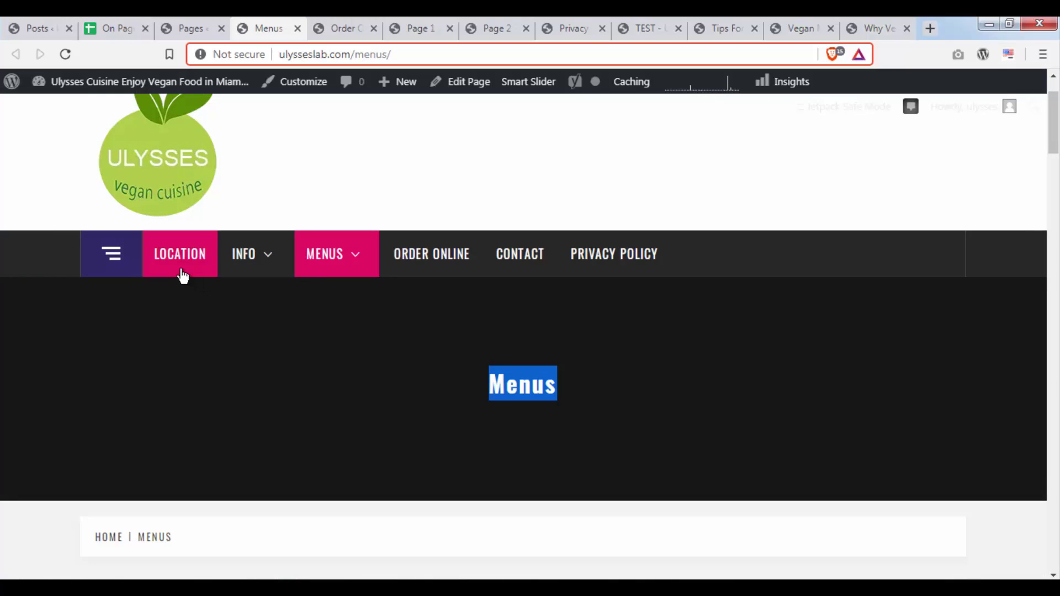
Inspect the Info and Menus submenus in the site navigation and recheck the Menus page's body
mouse_move(304, 267)
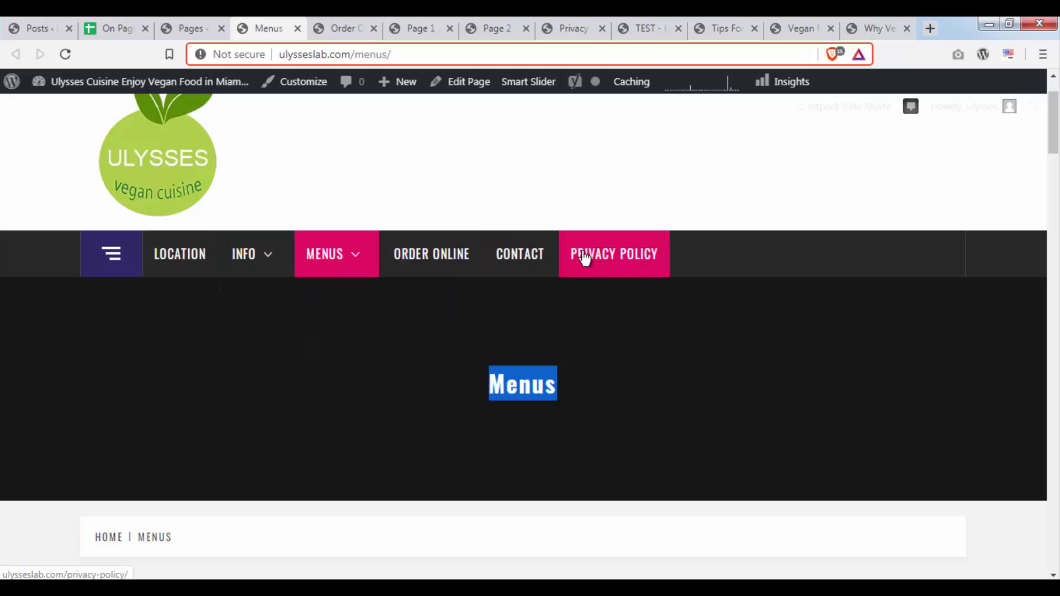
mouse_move(369, 272)
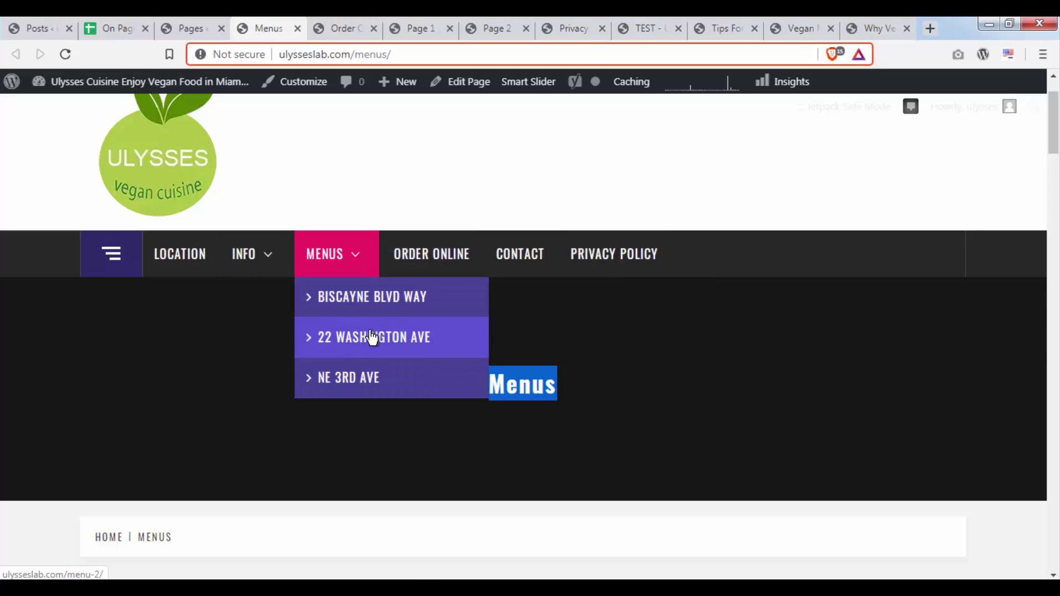
mouse_move(273, 275)
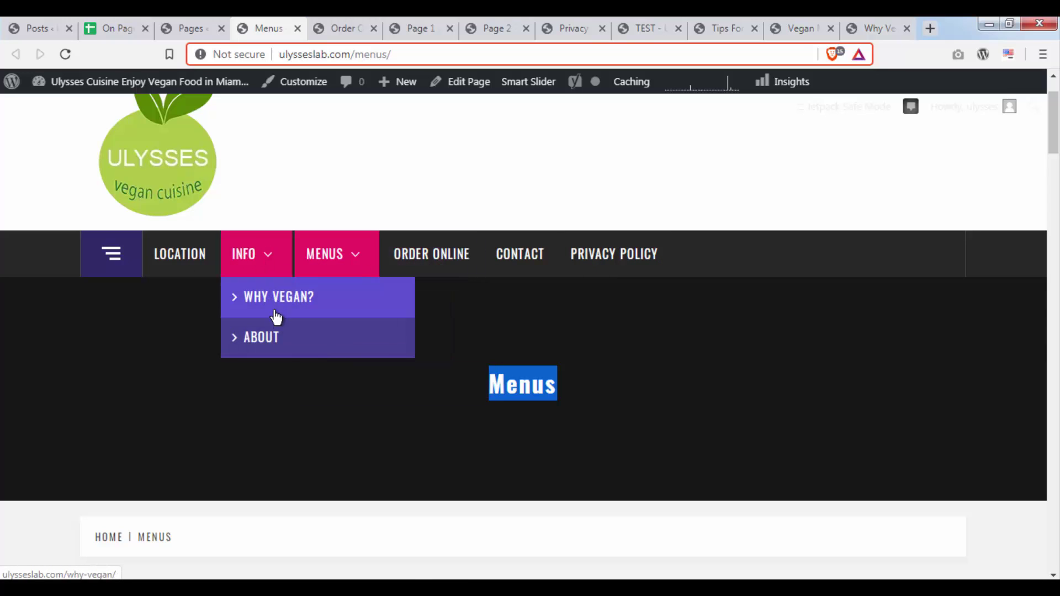
click(558, 383)
double_click(558, 383)
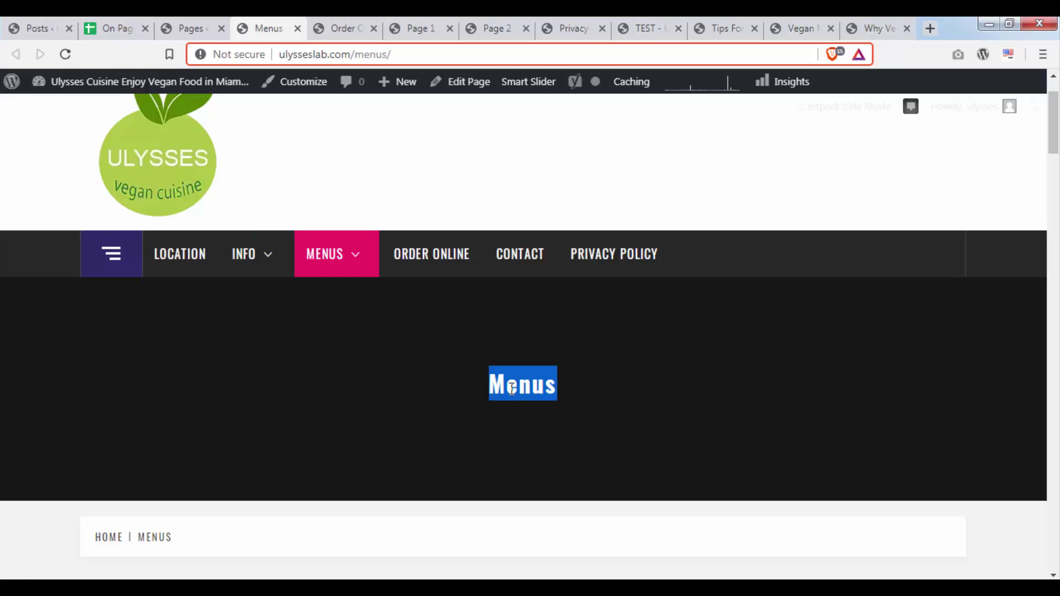
scroll(611, 387, down, 12)
scroll(607, 376, up, 10)
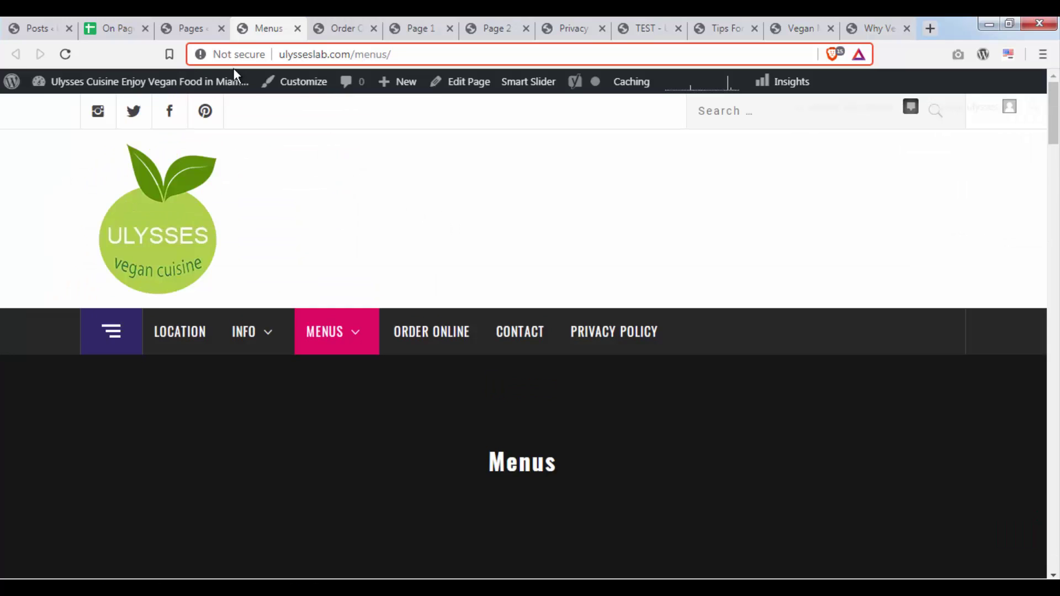
Find the Menus page in the admin pages list using its title and open its editor in a separate tab beside the list
key(ctrl+shift+Tab)
click(278, 26)
double_click(519, 461)
key(ctrl+c)
click(191, 28)
key(ctrl+f)
key(ctrl+v)
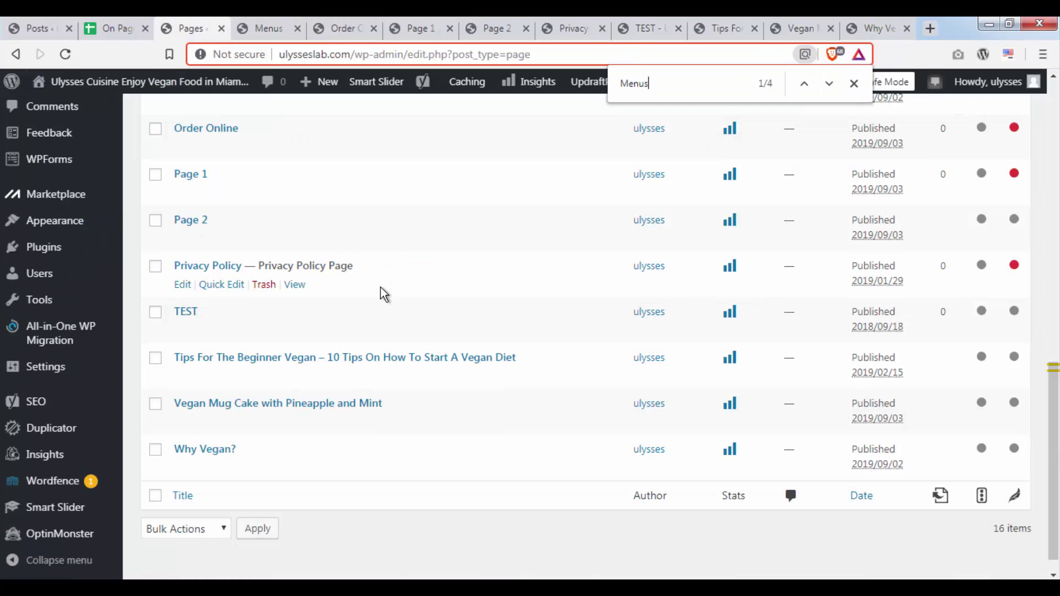
key(Return)
key(Return)
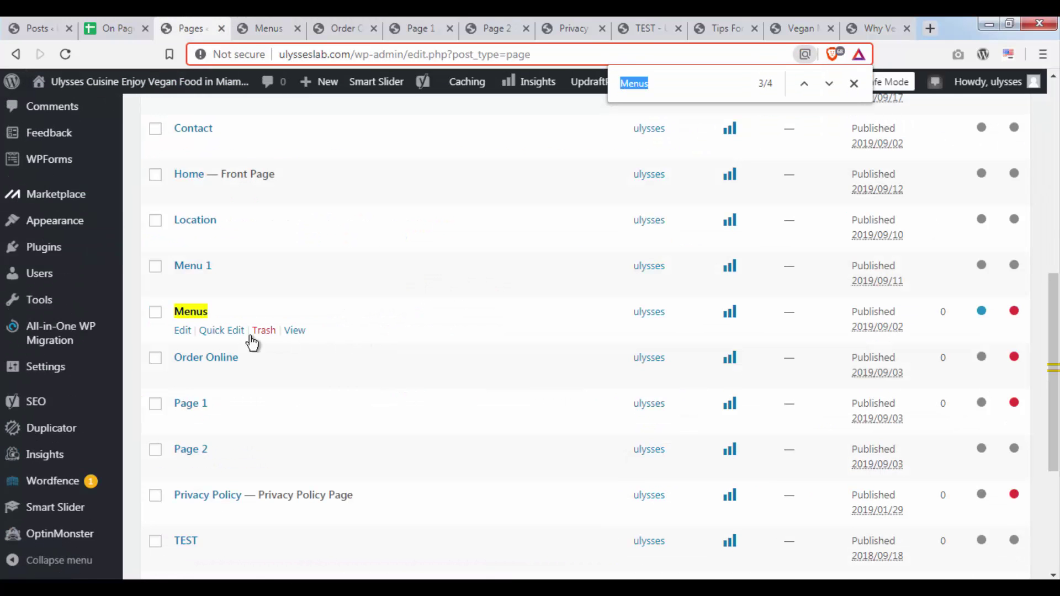
middle_click(183, 331)
drag(881, 18, 274, 18)
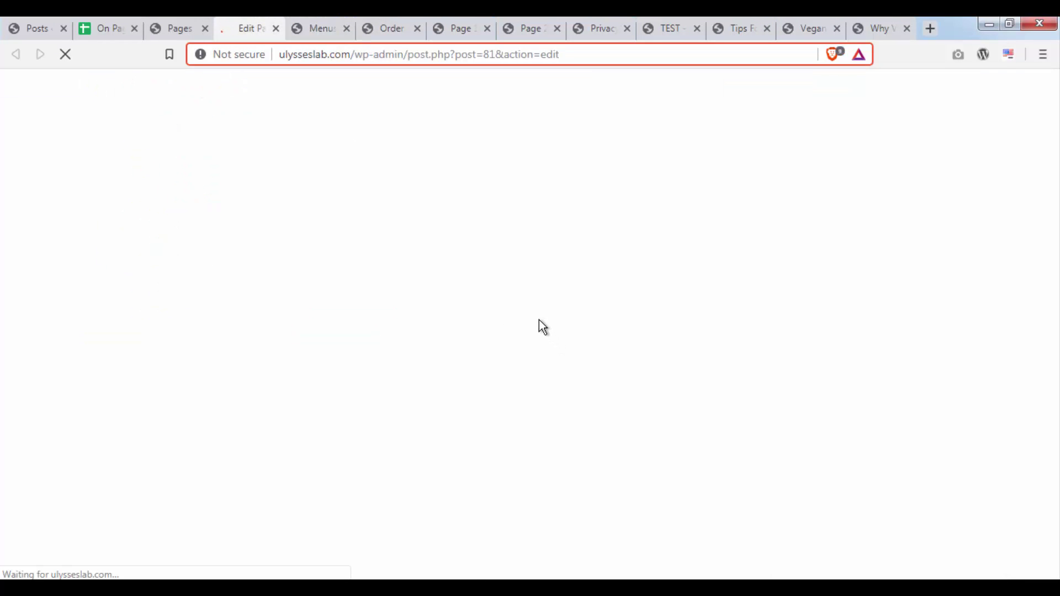
Inspect the Menus page's advanced search visibility options and move the page to the trash
scroll(539, 326, down, 7)
click(263, 497)
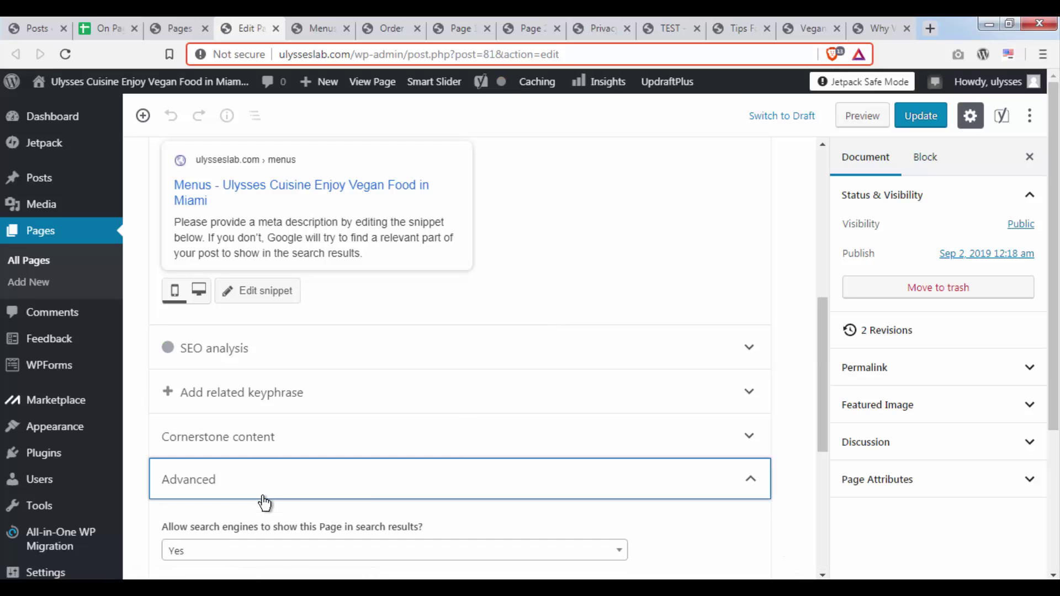
scroll(401, 486, down, 4)
scroll(753, 334, up, 10)
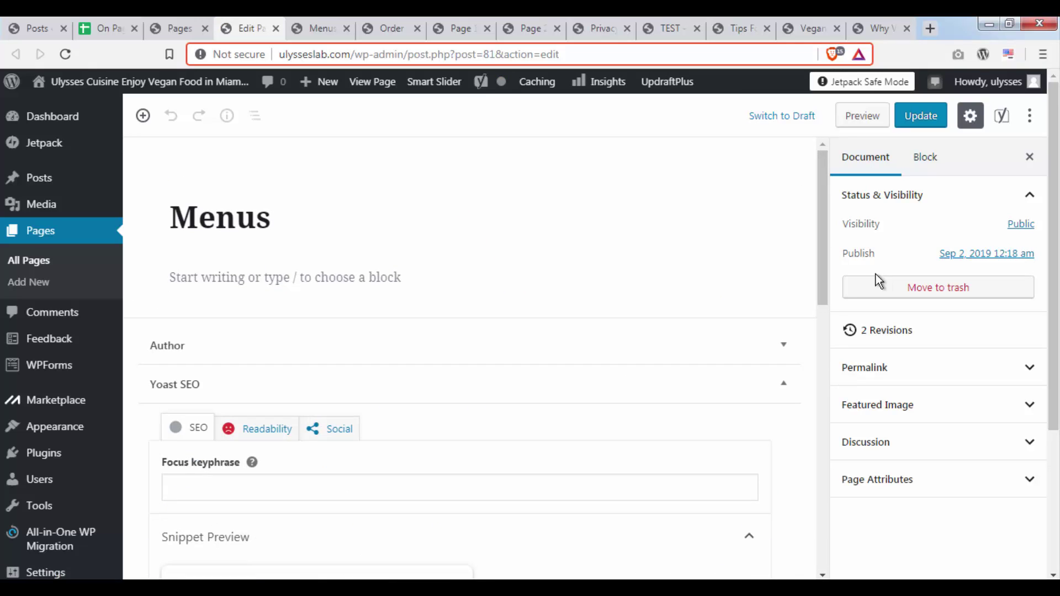
scroll(1049, 227, down, 2)
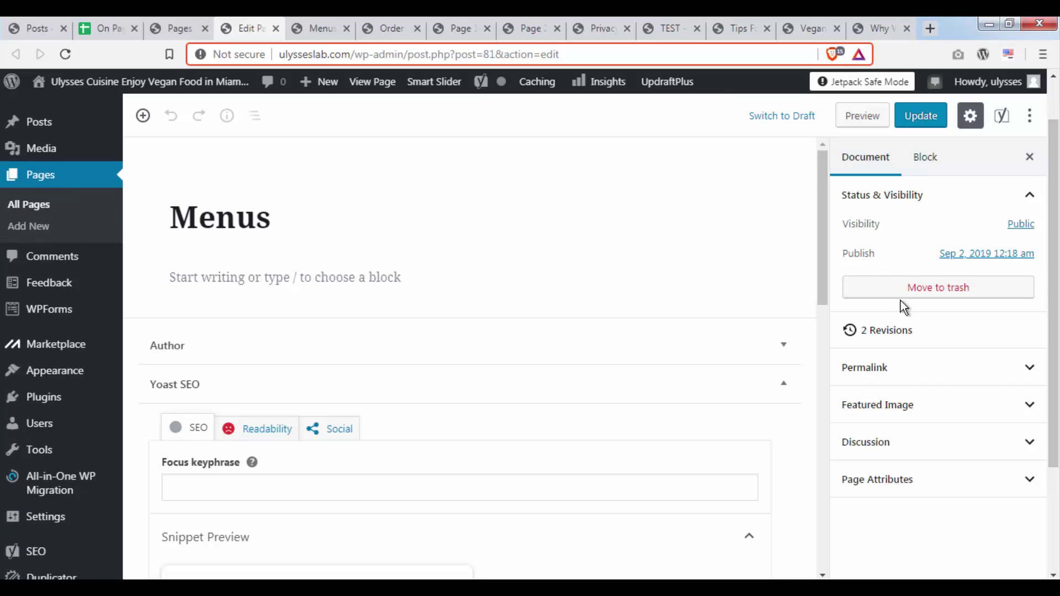
click(946, 287)
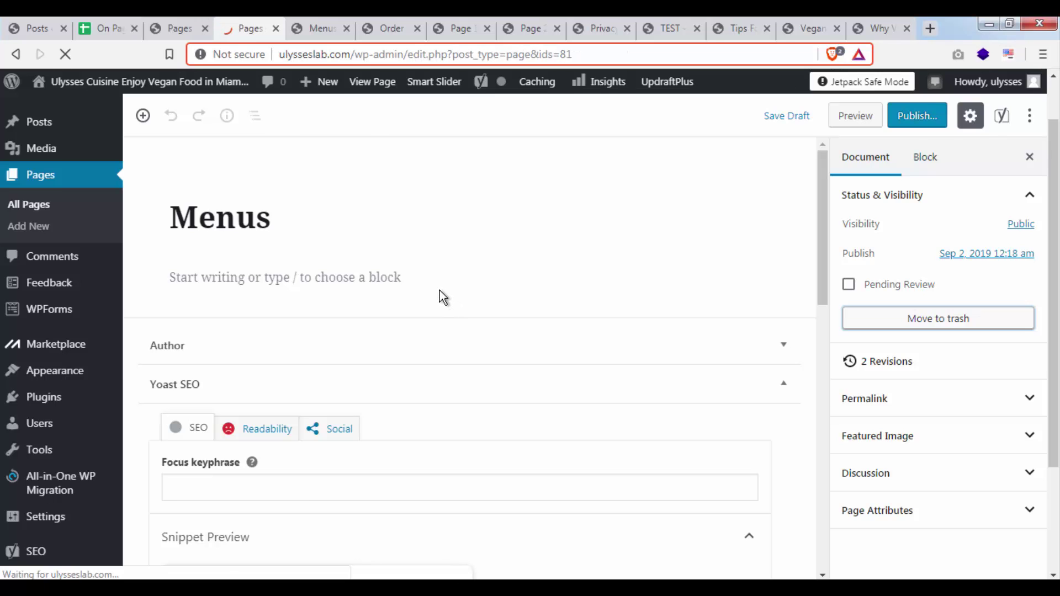
Check the admin pages list and its Trash filter after removing the Menus page
scroll(440, 290, down, 1)
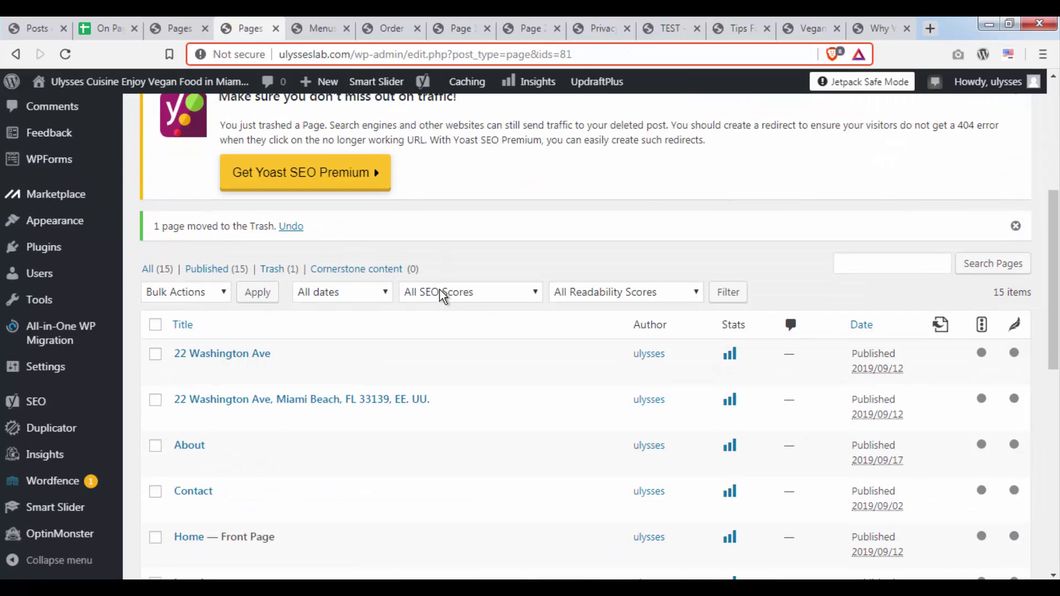
scroll(435, 289, down, 3)
scroll(352, 210, up, 2)
drag(278, 200, 265, 188)
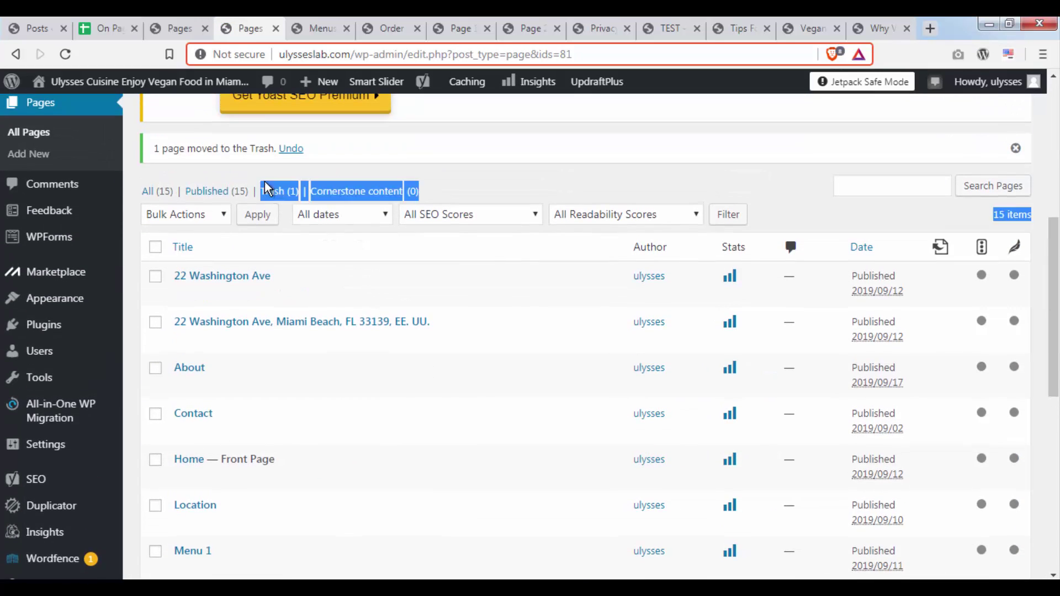
click(554, 149)
Recheck the public Menus page and close its tab
click(353, 30)
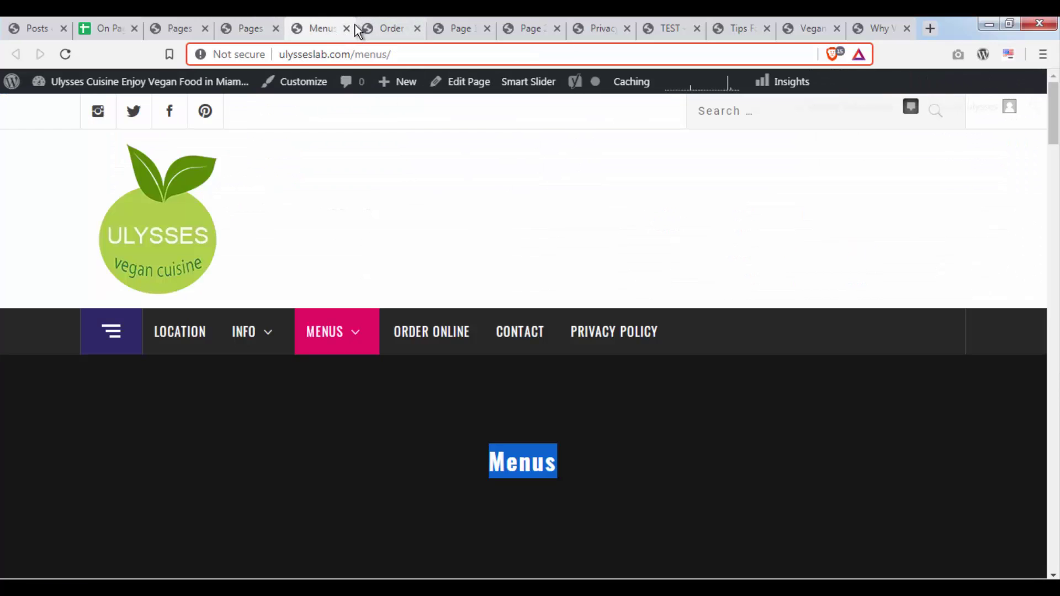
scroll(433, 182, down, 7)
scroll(433, 182, up, 5)
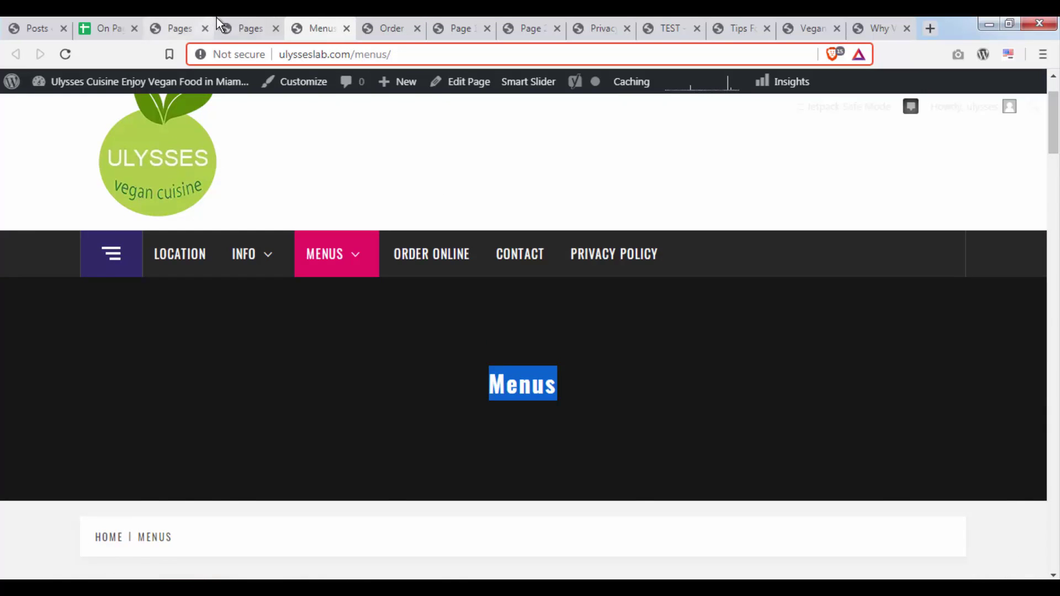
click(221, 25)
click(309, 22)
click(346, 29)
Examine the Order Online page for body content beyond its title and sidebar
scroll(558, 303, down, 7)
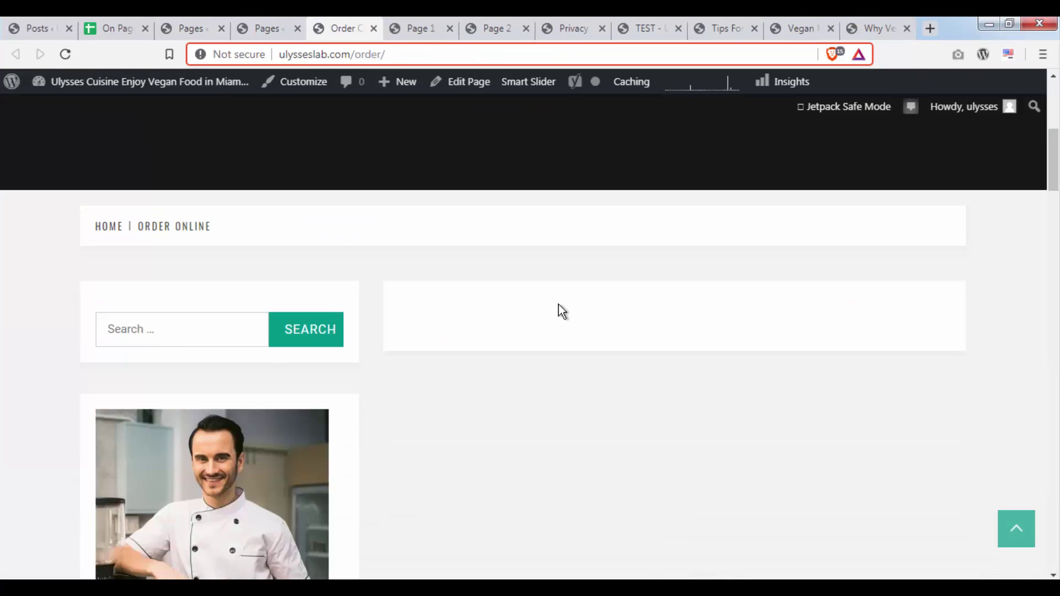
scroll(569, 301, down, 4)
scroll(573, 300, up, 7)
drag(457, 263, 670, 385)
click(670, 385)
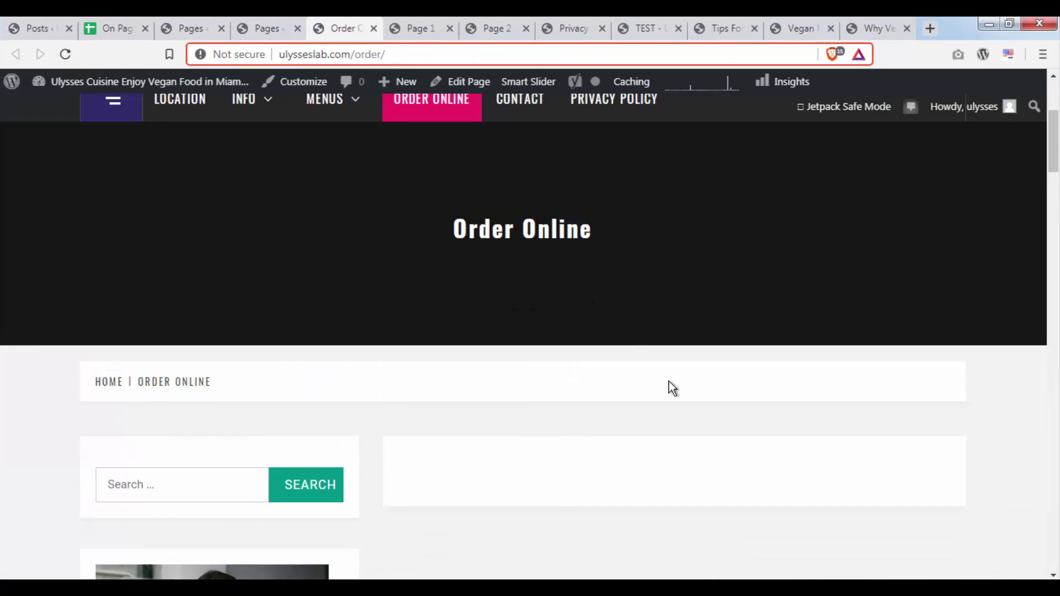
scroll(668, 386, up, 1)
scroll(637, 359, down, 3)
scroll(576, 301, up, 6)
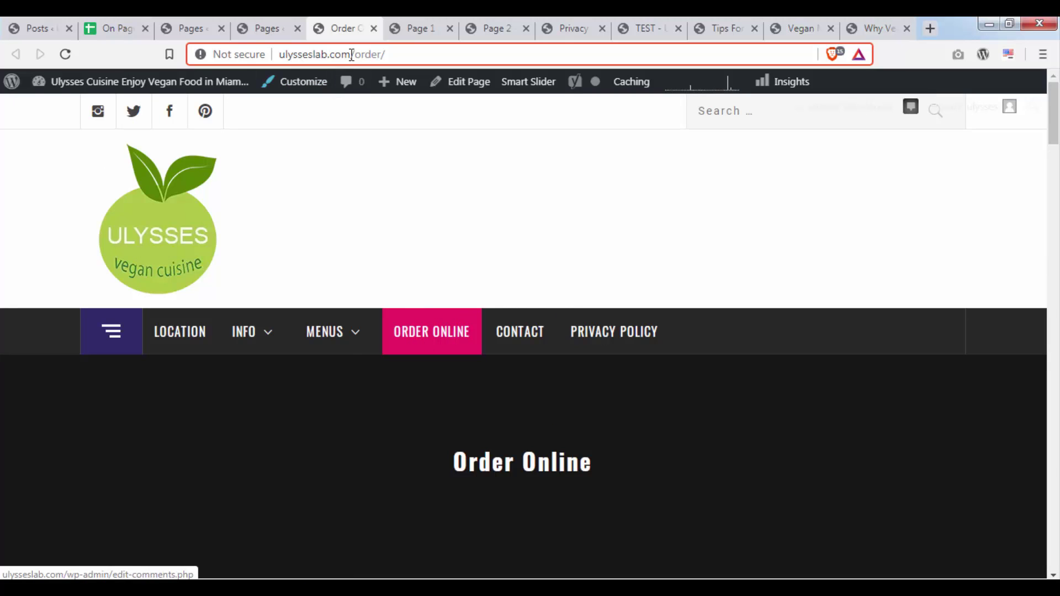
Check the Order Online page's URL and its entry in the site navigation
key(ctrl+l)
click(474, 398)
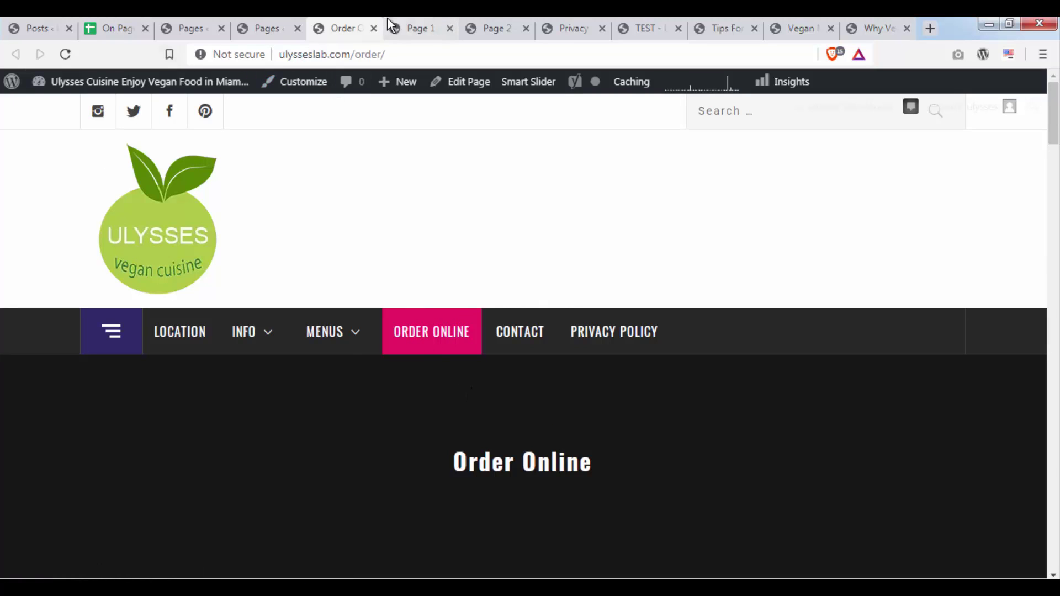
key(ctrl+l)
click(478, 425)
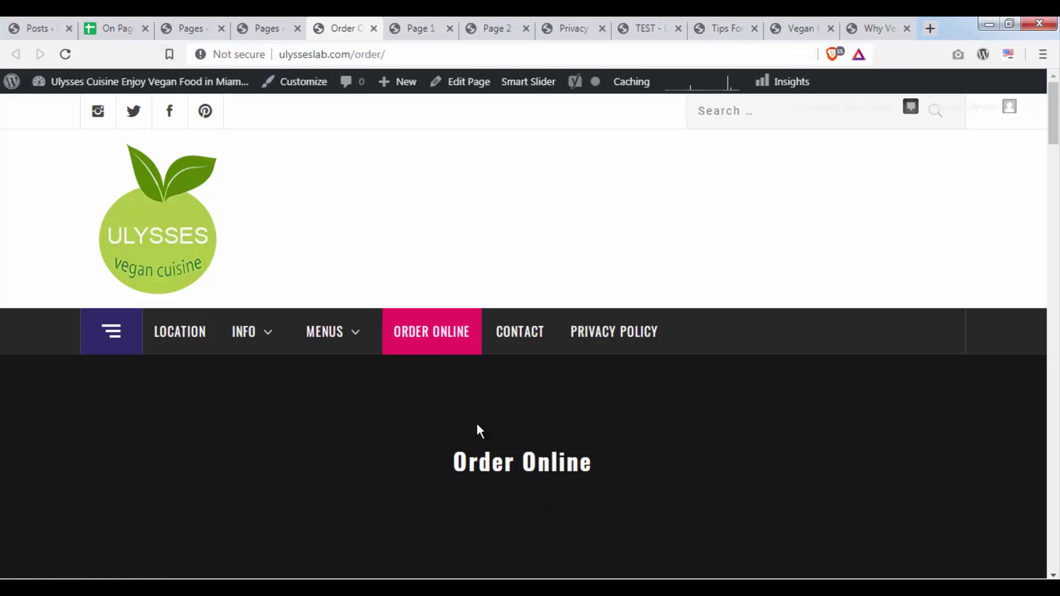
click(428, 342)
scroll(428, 342, down, 5)
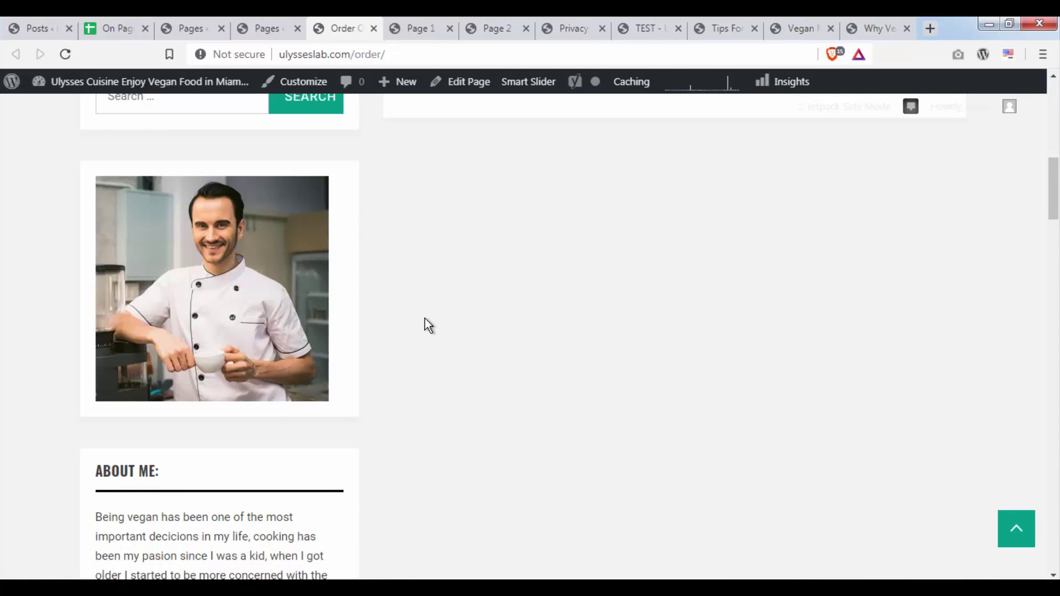
scroll(411, 231, up, 5)
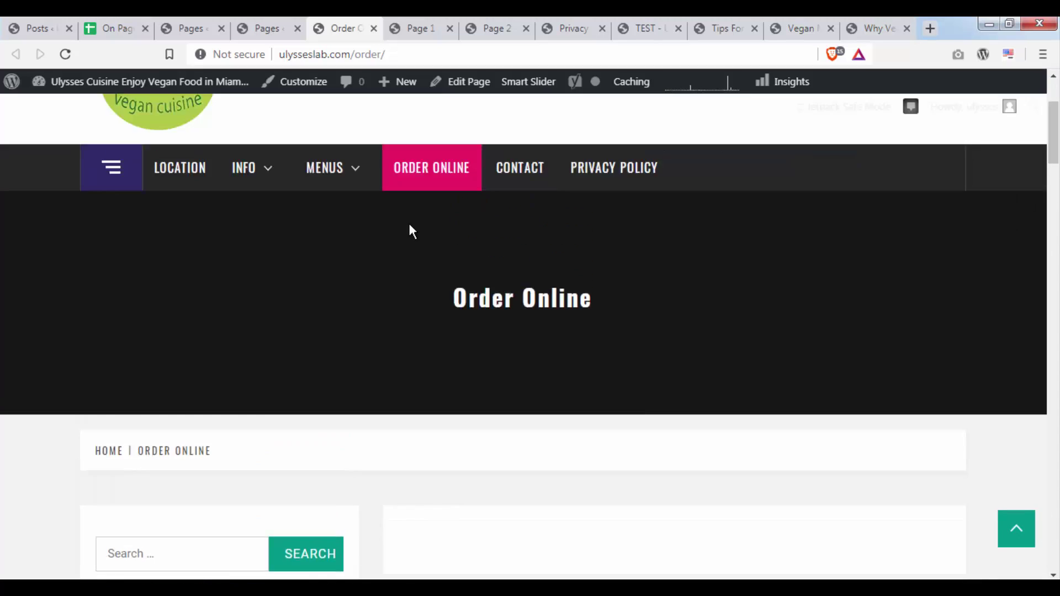
scroll(410, 227, up, 2)
Recheck the Order Online page's title, breadcrumb and main content area to judge whether it deserves indexing
scroll(492, 227, down, 5)
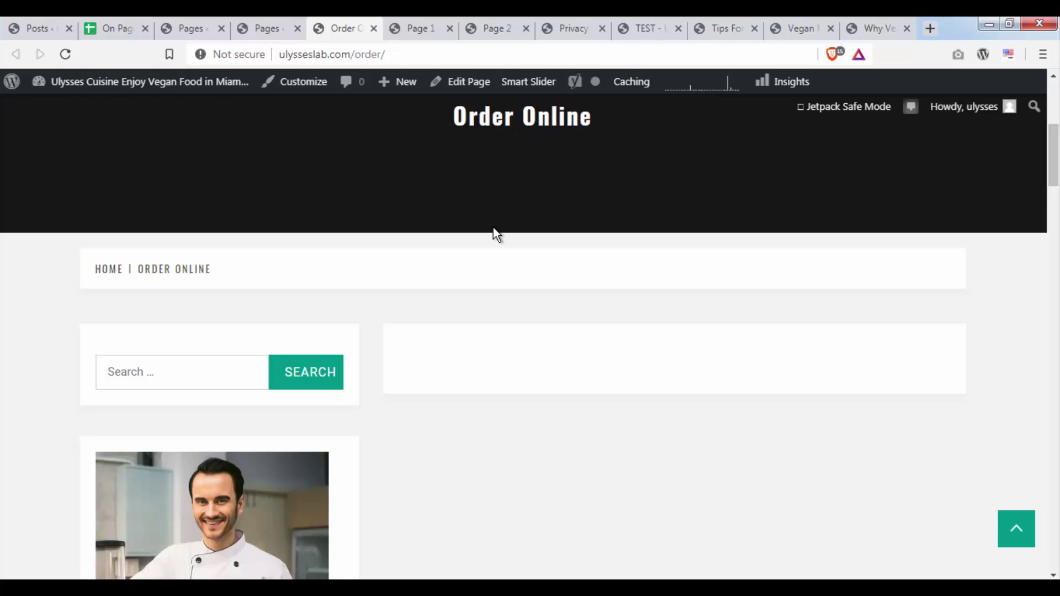
scroll(493, 228, up, 5)
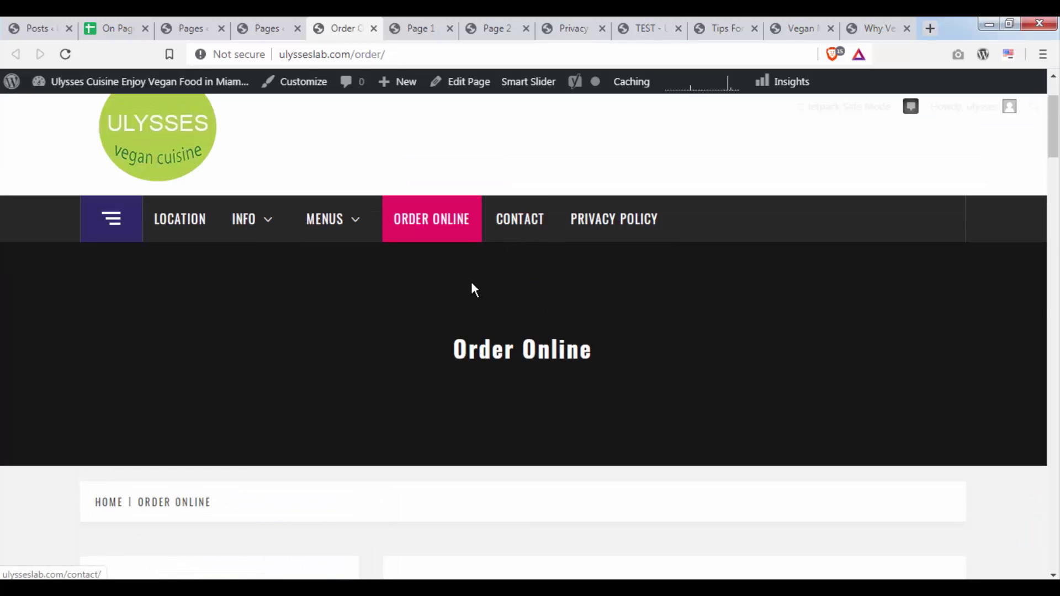
scroll(463, 283, down, 4)
triple_click(458, 287)
click(592, 283)
scroll(585, 292, down, 2)
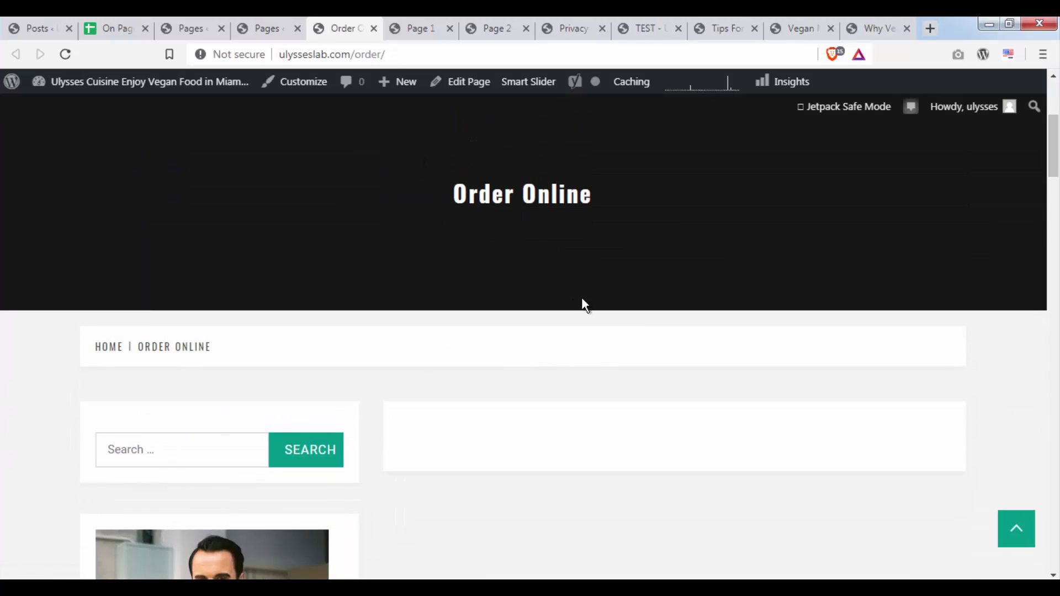
scroll(585, 286, up, 4)
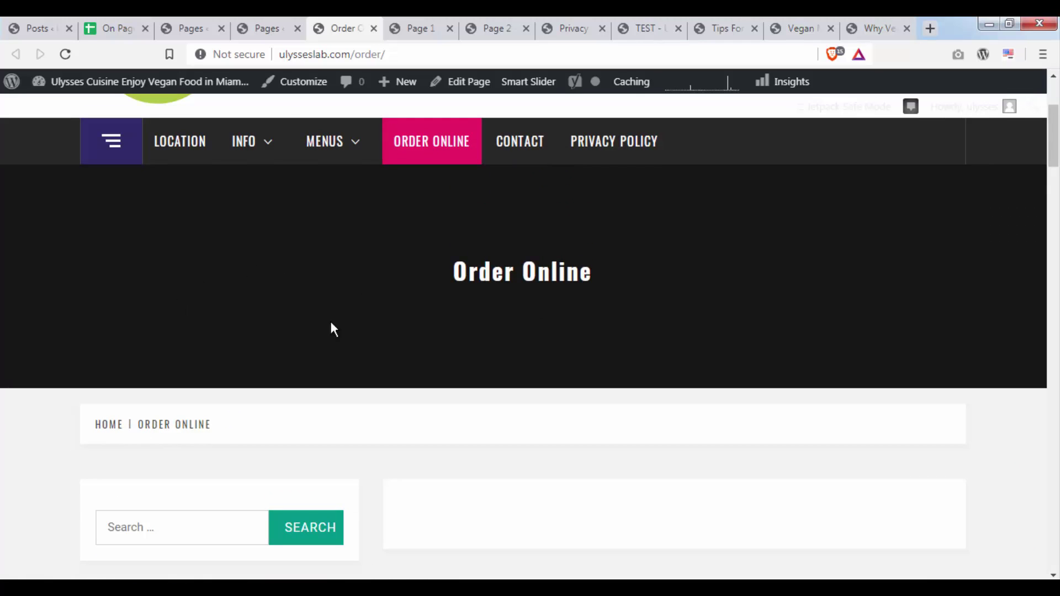
scroll(324, 309, down, 8)
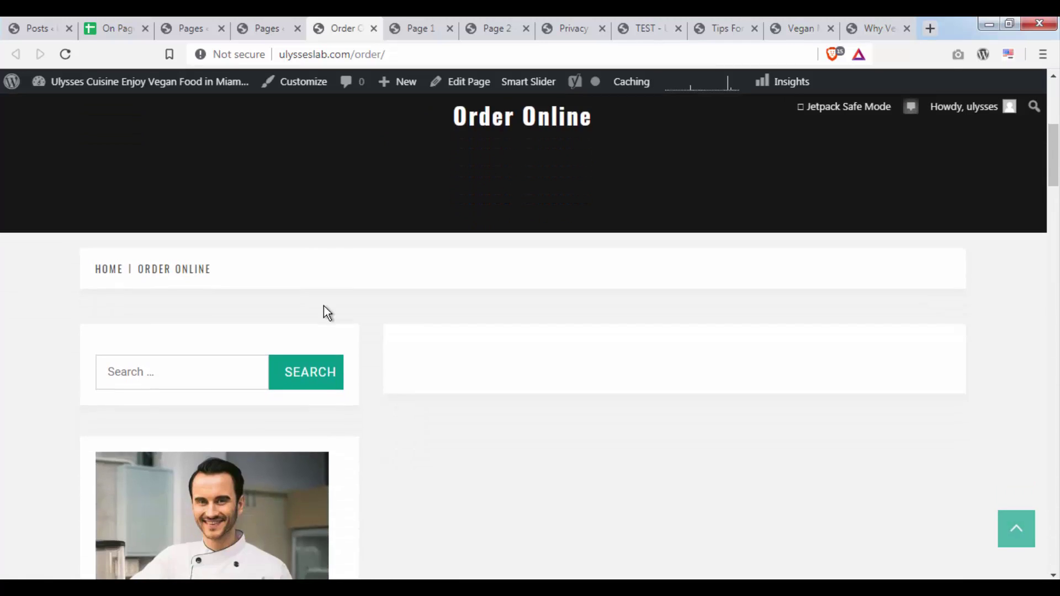
scroll(435, 244, up, 10)
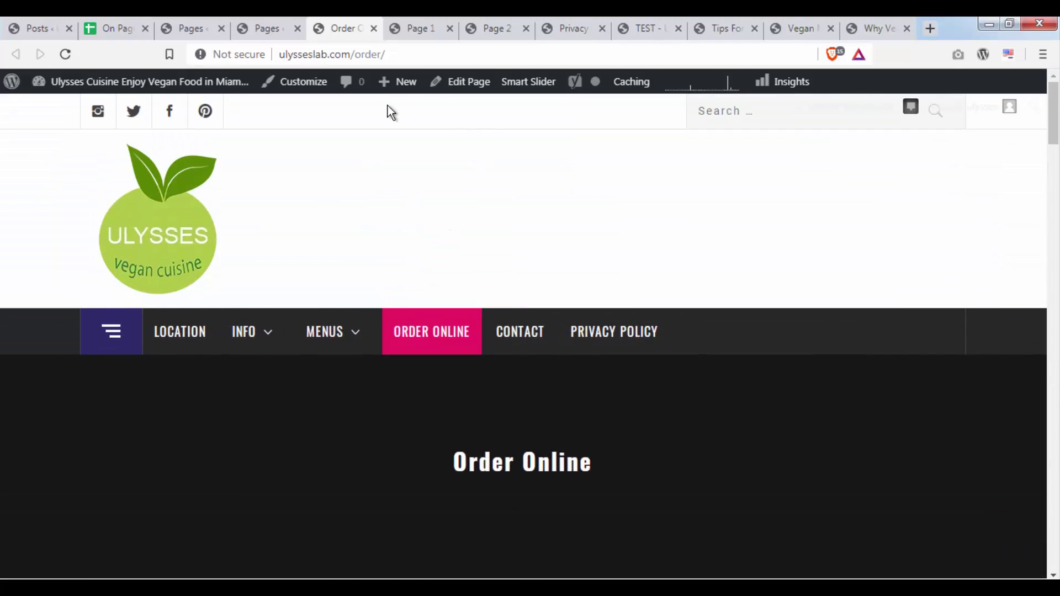
Close the duplicate admin pages list and open the Order Online page in the editor
click(294, 25)
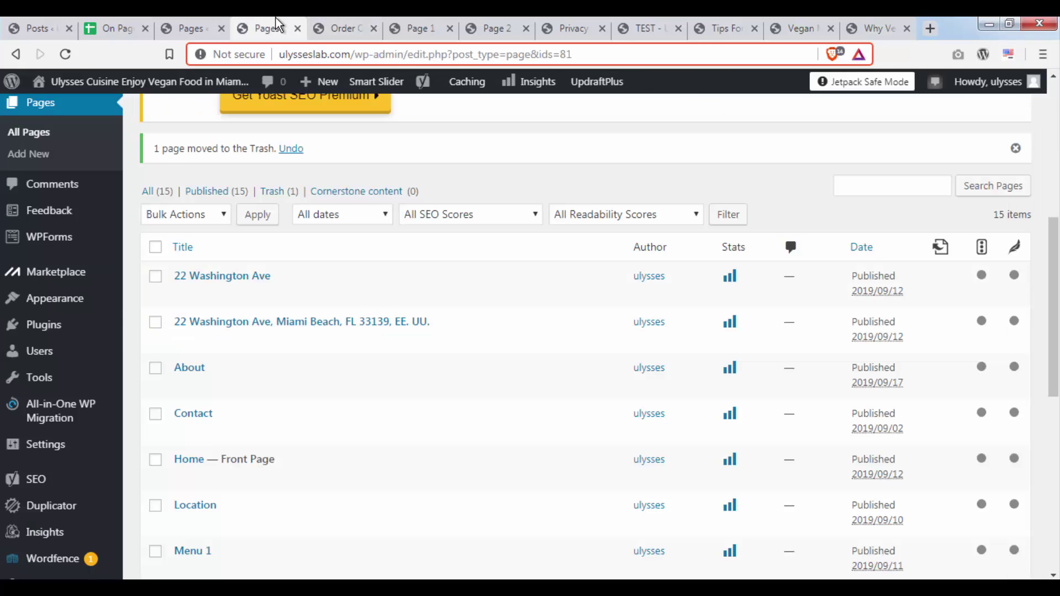
click(297, 27)
click(464, 81)
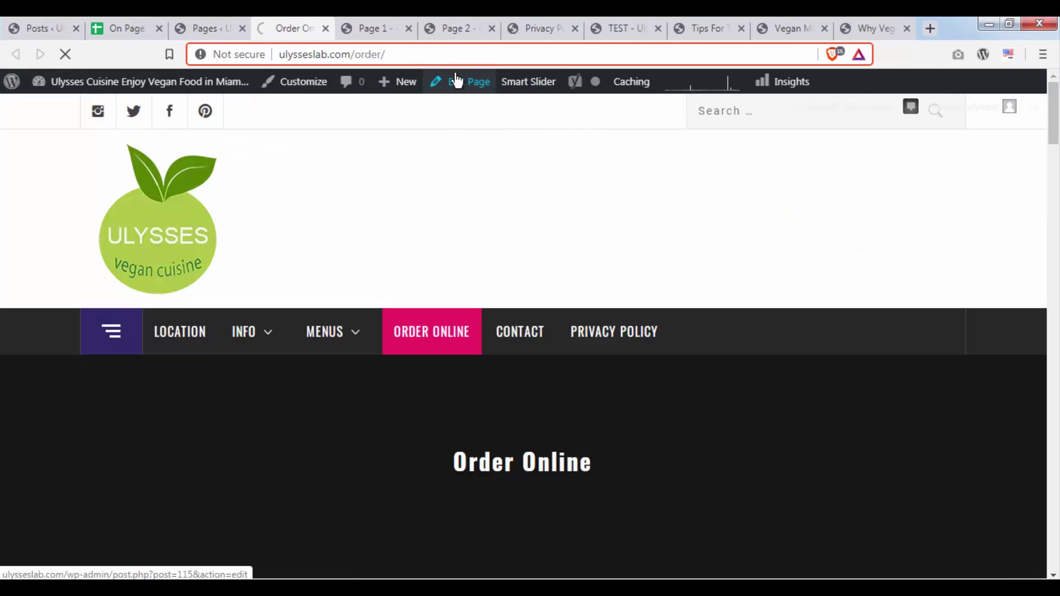
click(234, 27)
click(276, 20)
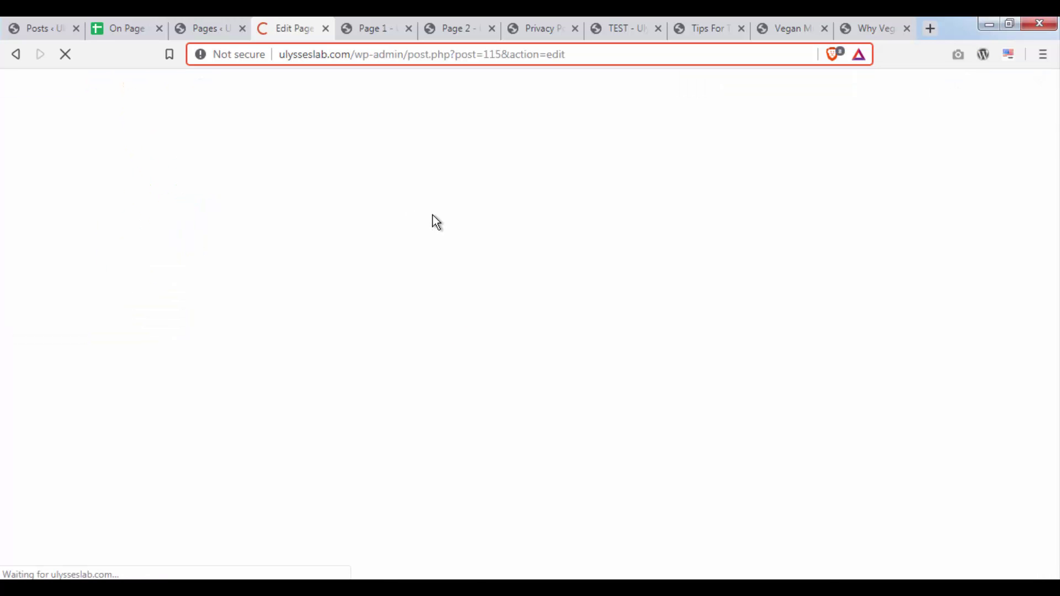
Set the Order Online page's search results visibility to No, update the page, and close its editor
scroll(472, 299, down, 7)
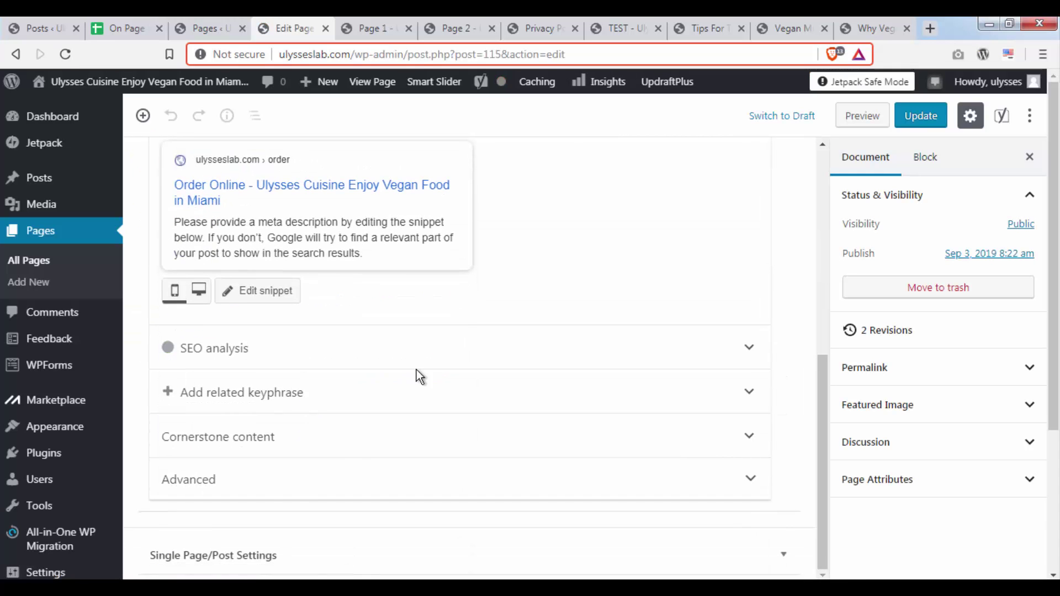
click(530, 478)
scroll(519, 326, down, 5)
click(368, 240)
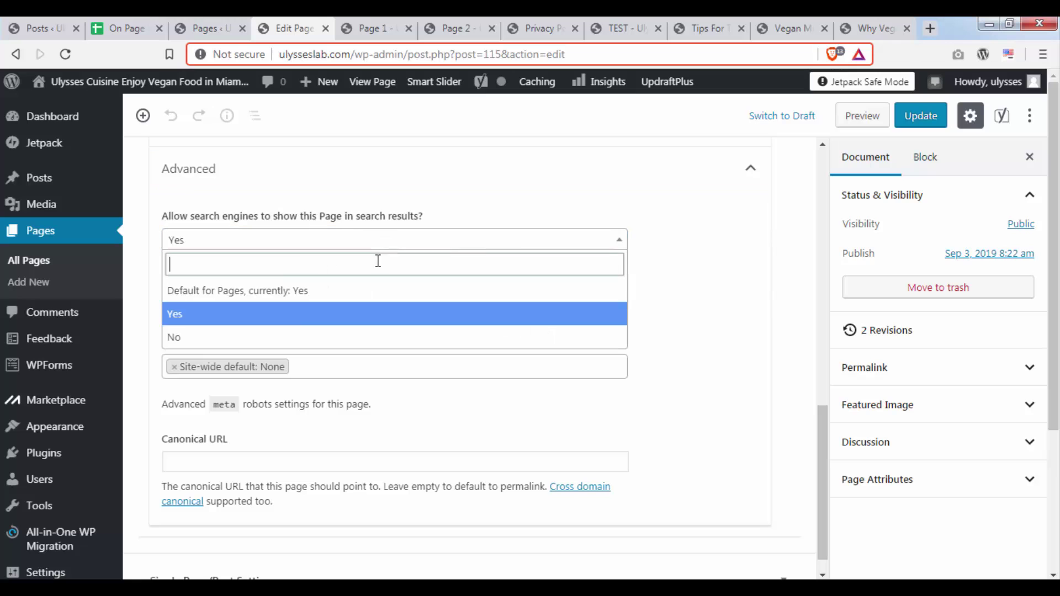
click(200, 338)
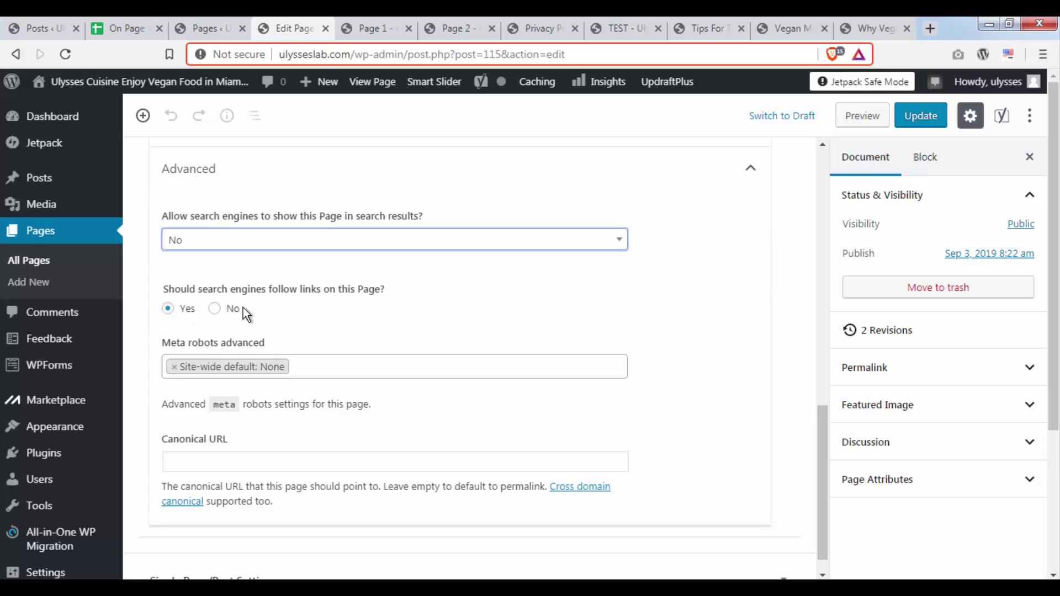
click(293, 247)
click(203, 333)
scroll(813, 226, up, 3)
click(926, 114)
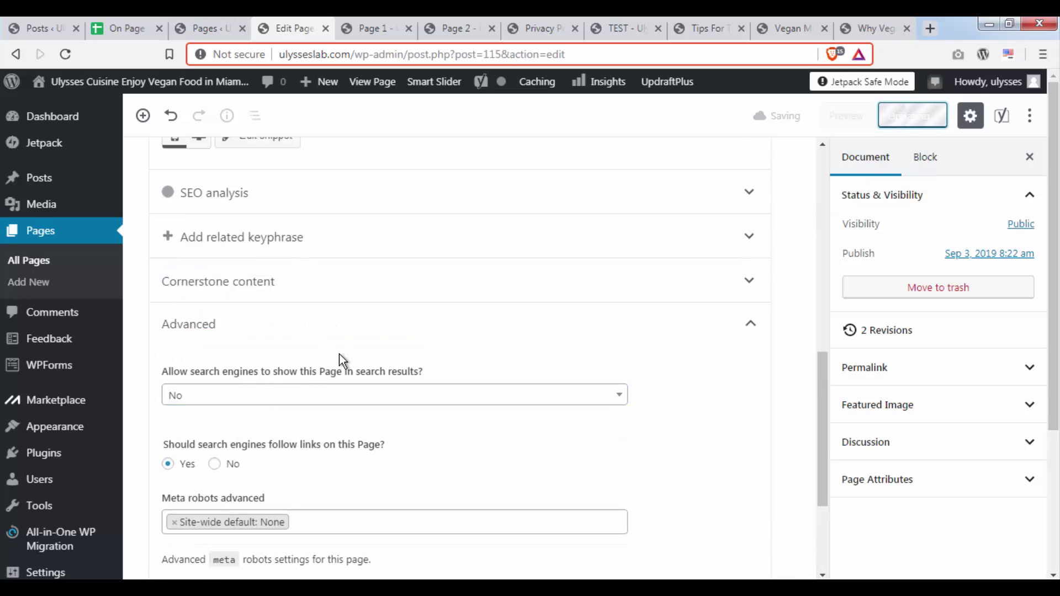
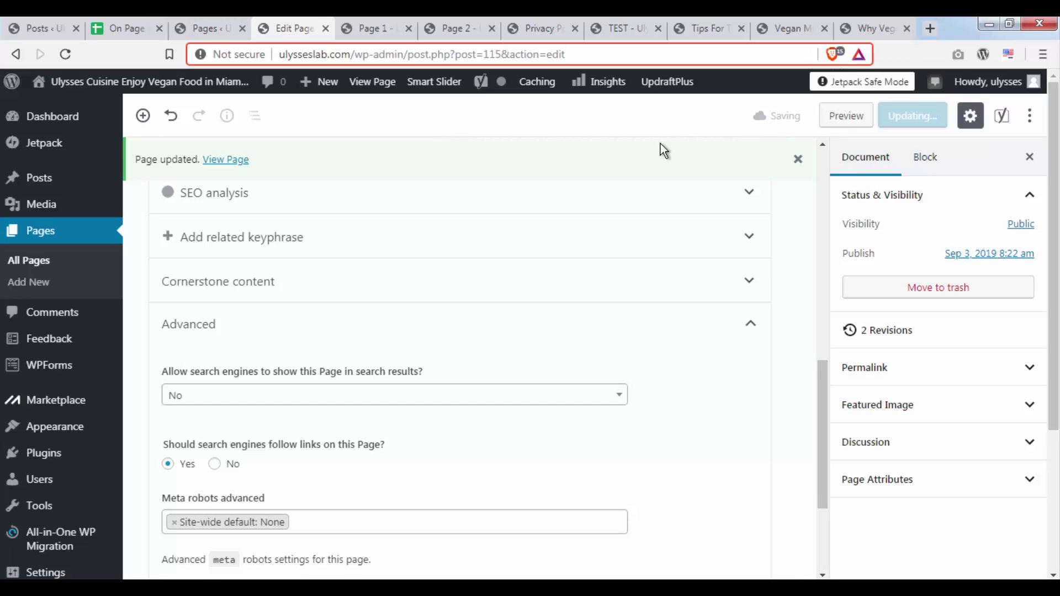
scroll(501, 285, up, 11)
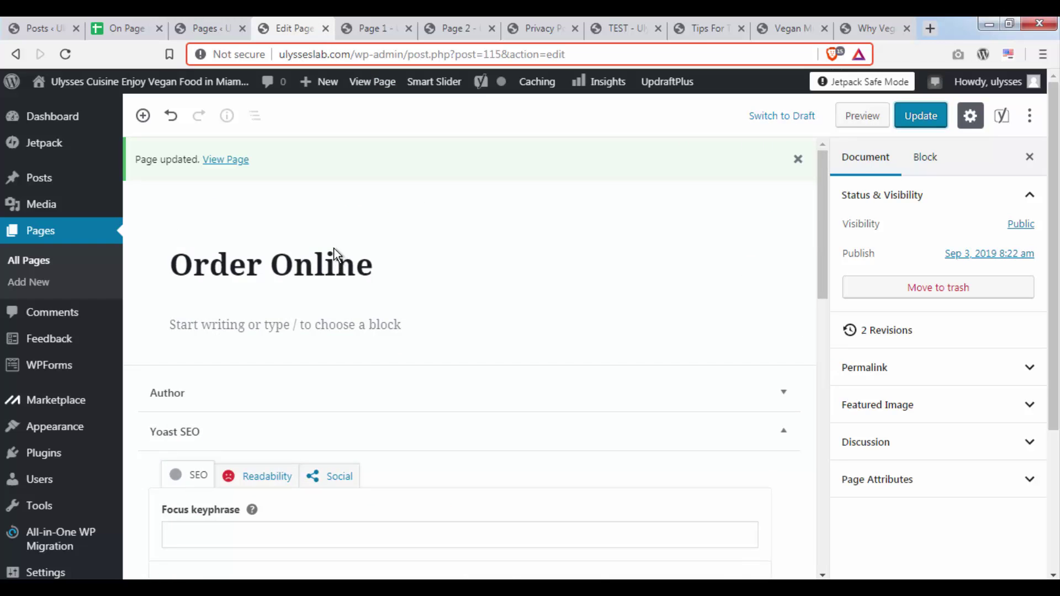
key(ctrl+w)
Compare Page 1 and Page 2 for body content beyond their titles and sidebars
scroll(515, 279, down, 10)
scroll(510, 271, up, 7)
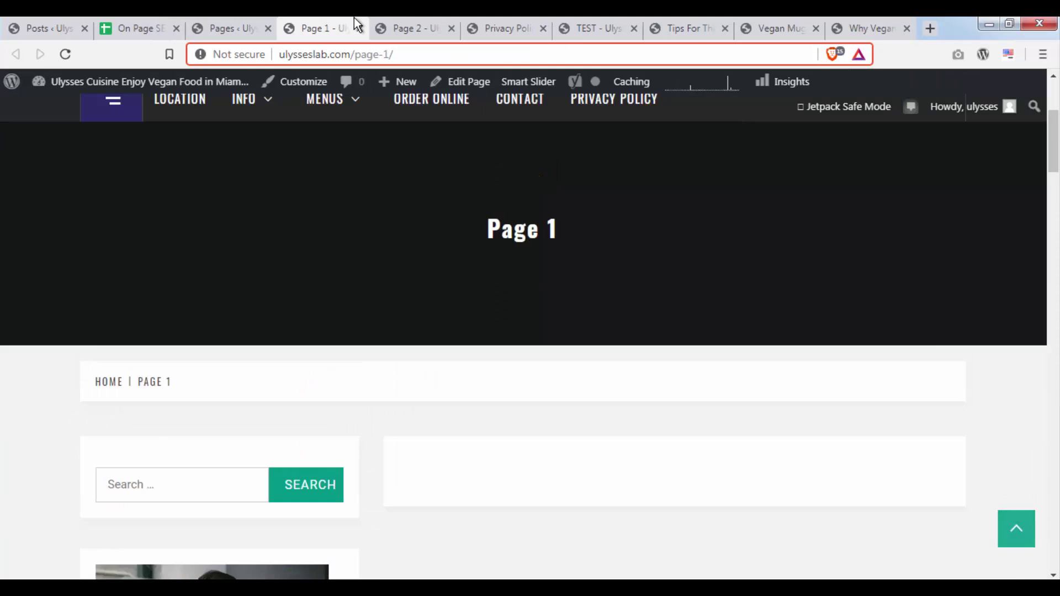
click(408, 26)
scroll(459, 137, down, 6)
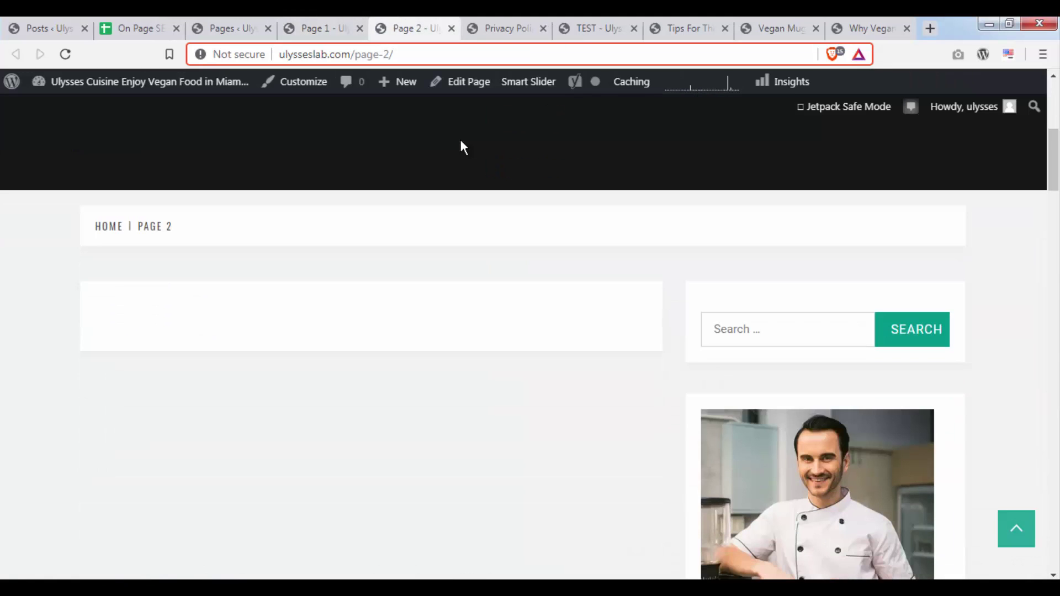
click(496, 25)
click(408, 26)
click(318, 25)
scroll(482, 196, down, 5)
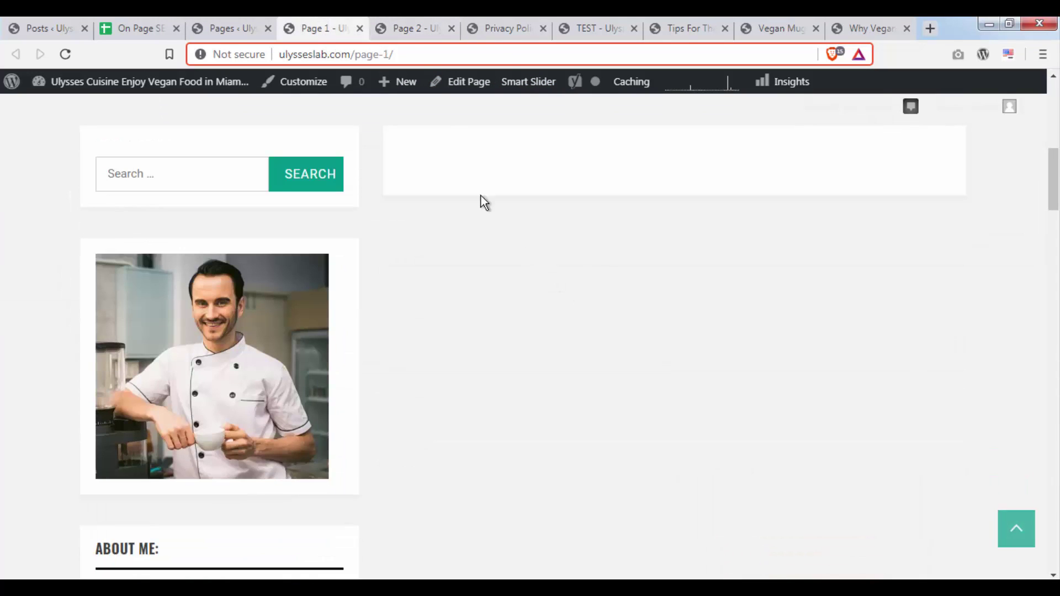
click(386, 25)
click(330, 25)
scroll(549, 254, down, 5)
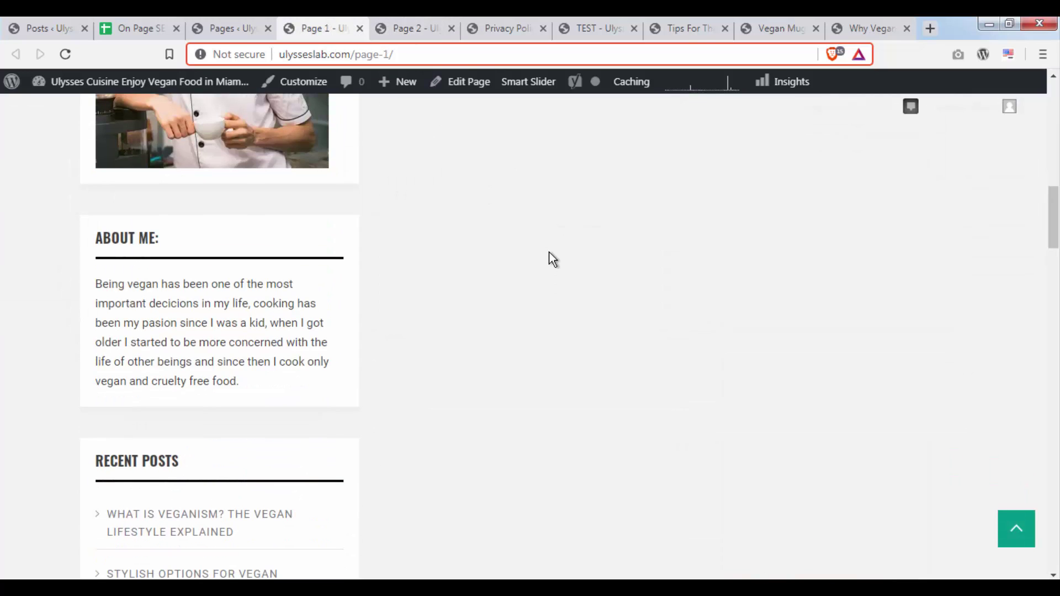
scroll(526, 255, up, 10)
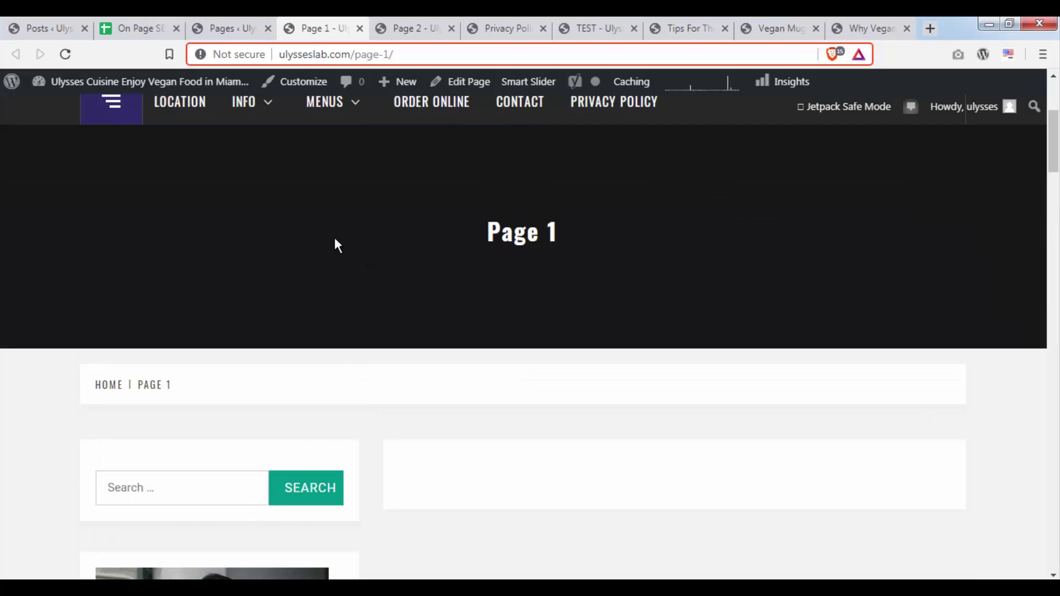
Search Google for "google drive" in a new browser tab placed beside the On Page SEO checklist
click(161, 31)
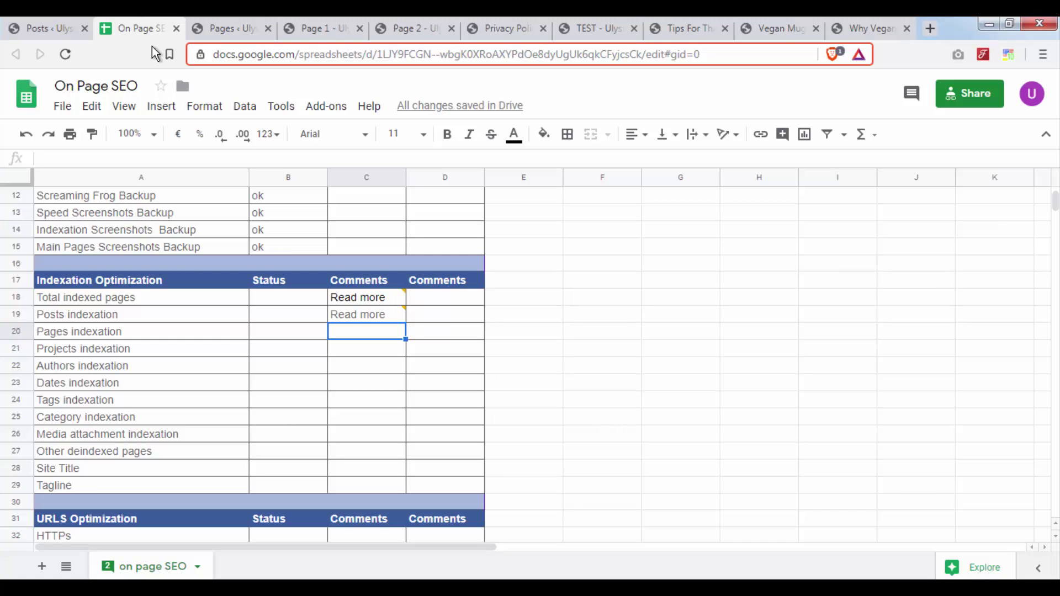
click(927, 31)
drag(904, 28, 274, 25)
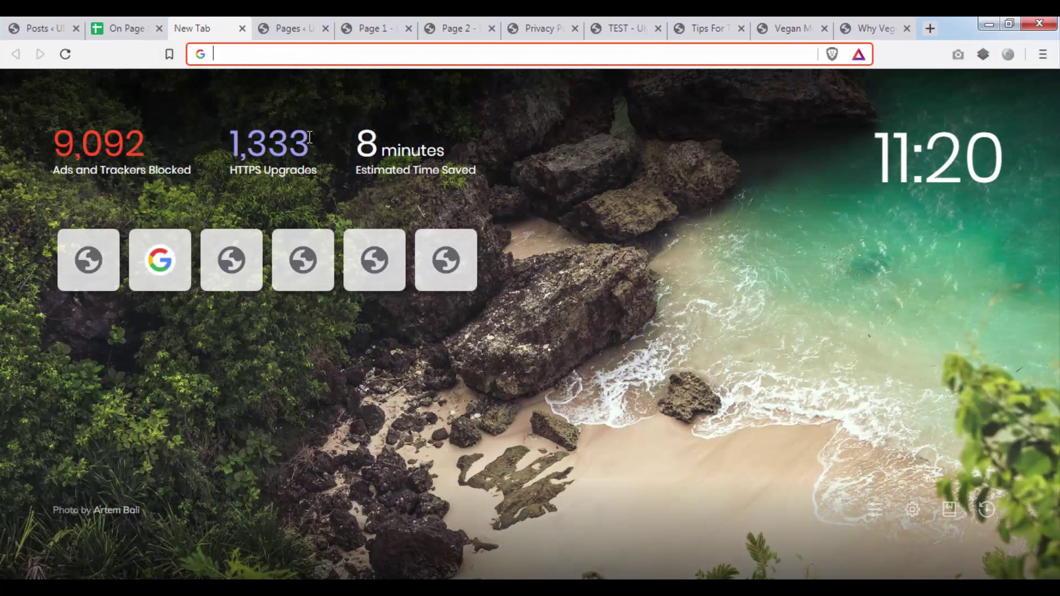
text(google drive)
key(Return)
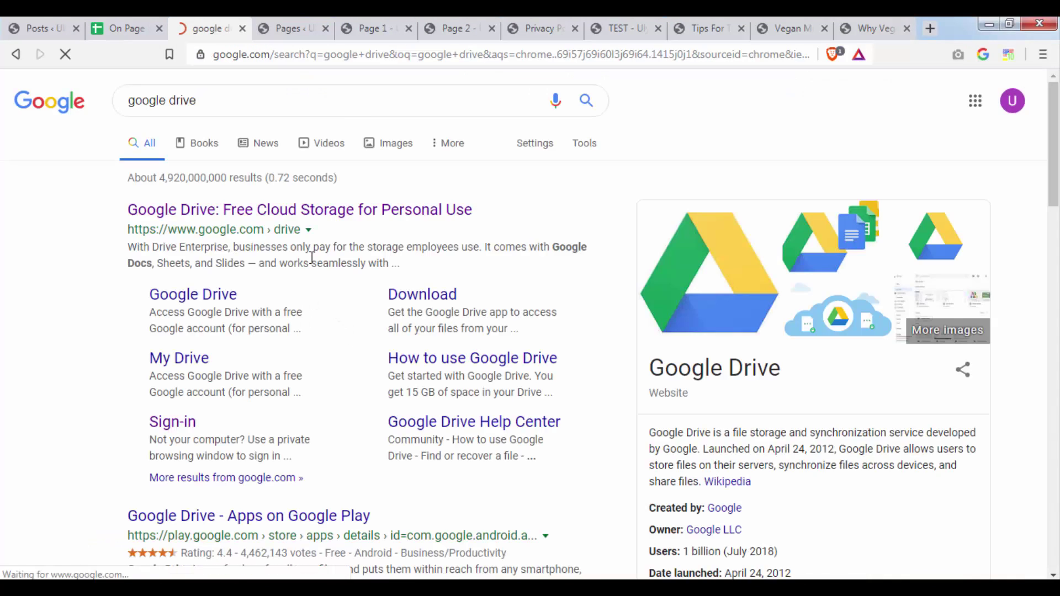
Reread the comment attached to the Posts indexation row in the On Page SEO checklist
click(165, 26)
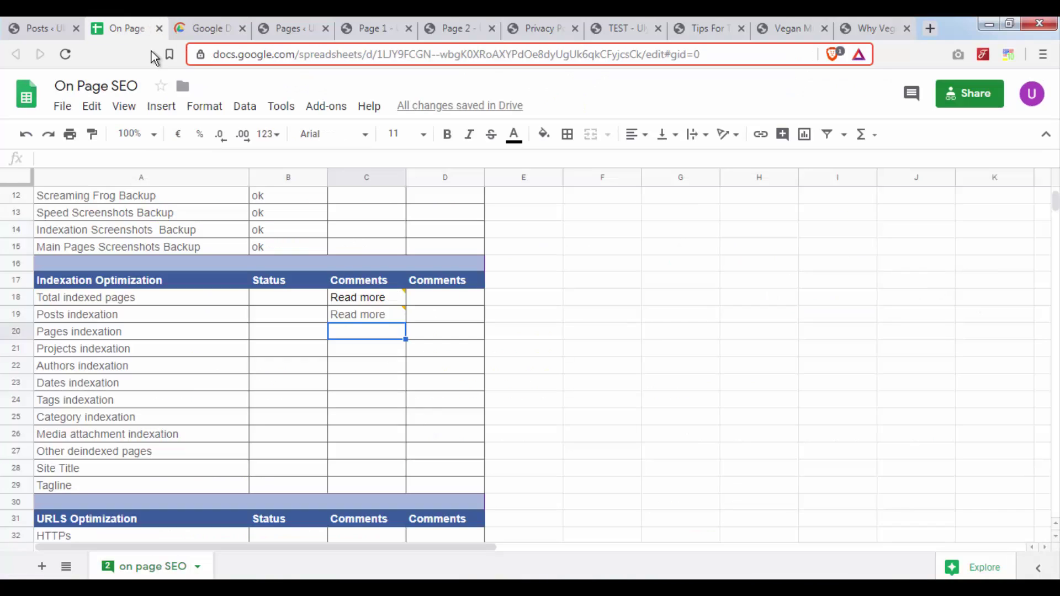
click(473, 439)
click(382, 317)
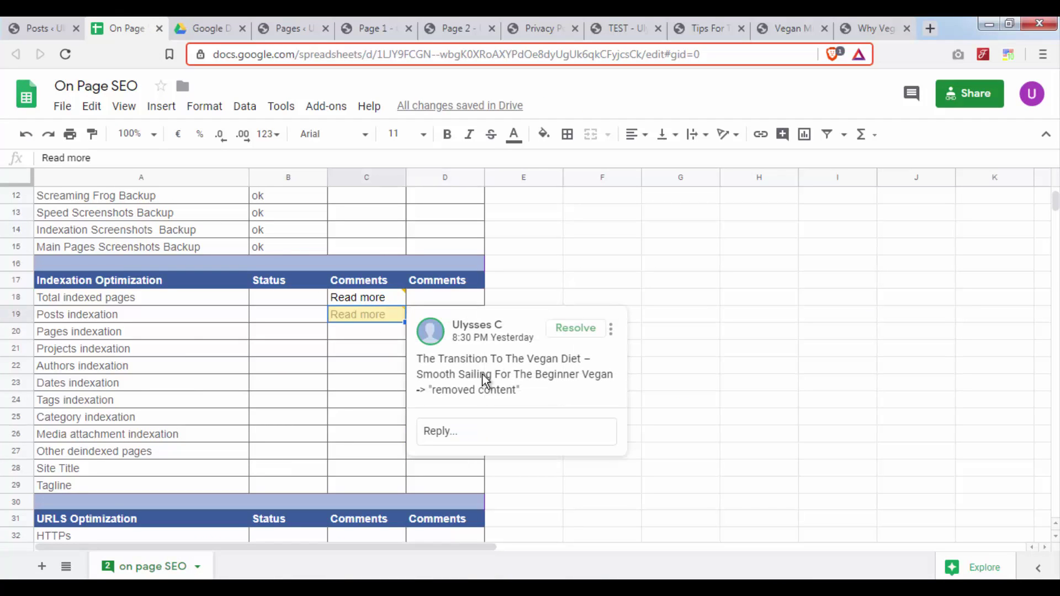
click(313, 399)
Switch to Google Drive and open the folder SEO > ON PAGE SEO > Ulysseslab.com > Indexation Optimization
click(186, 27)
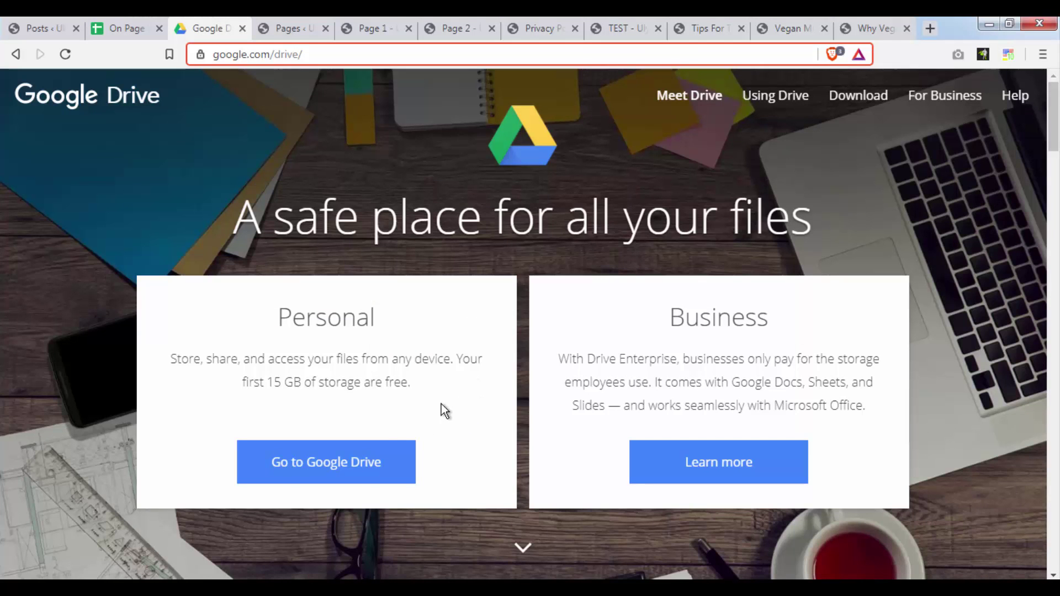
click(332, 464)
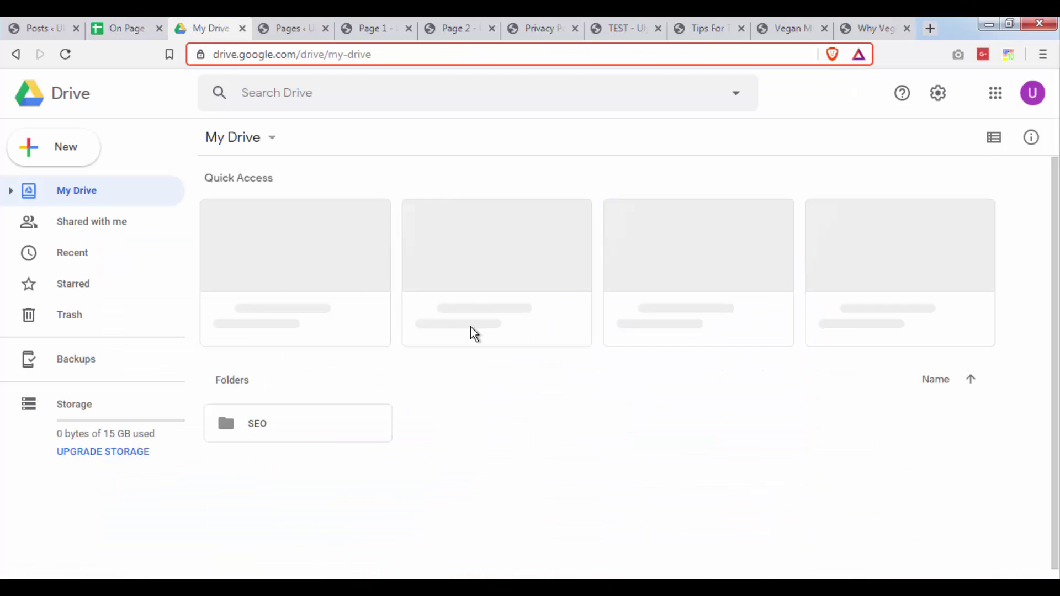
double_click(348, 414)
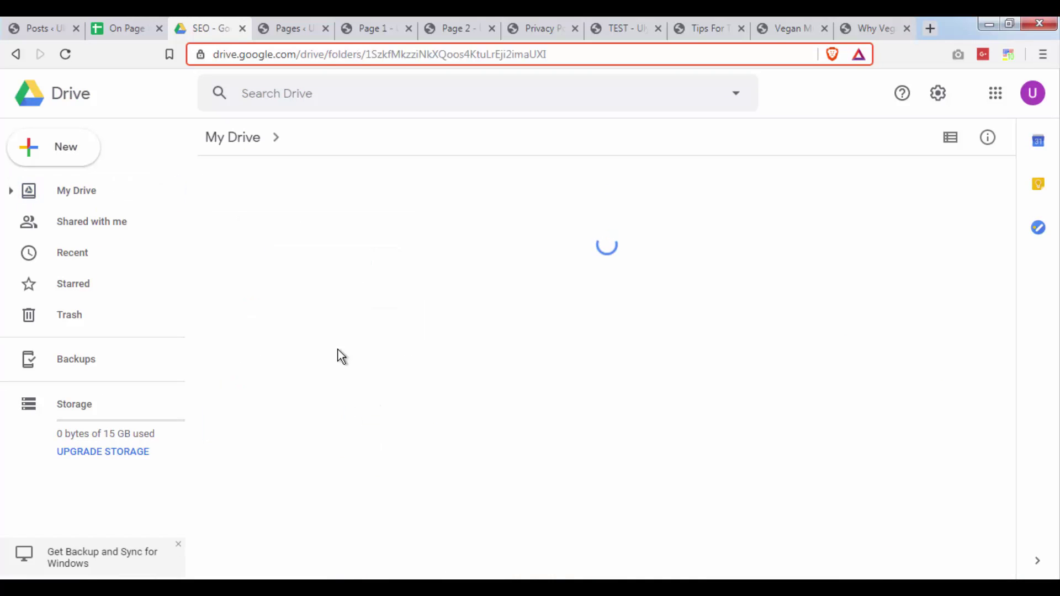
double_click(336, 231)
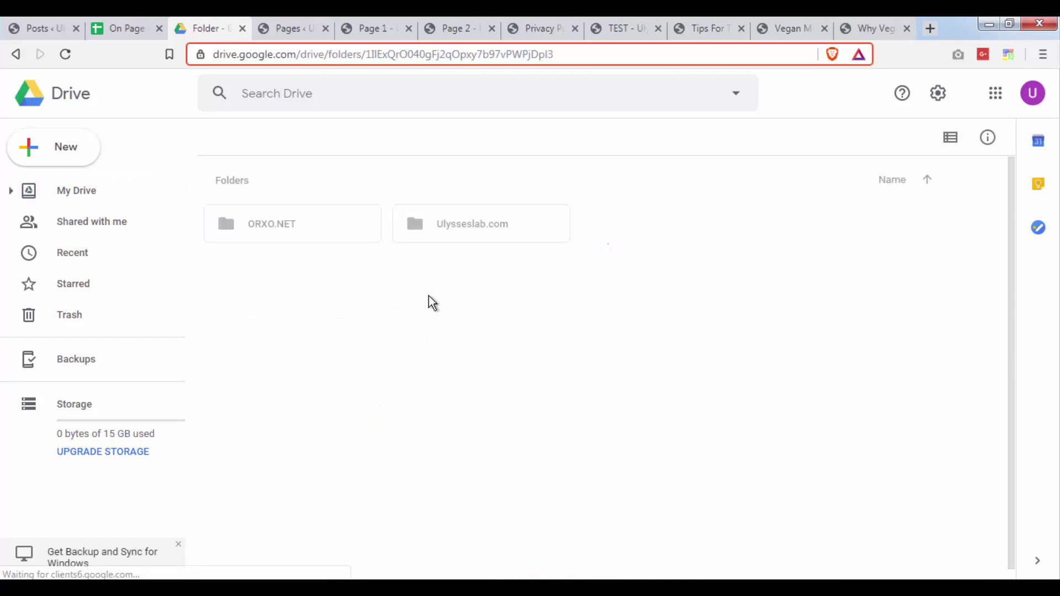
double_click(484, 235)
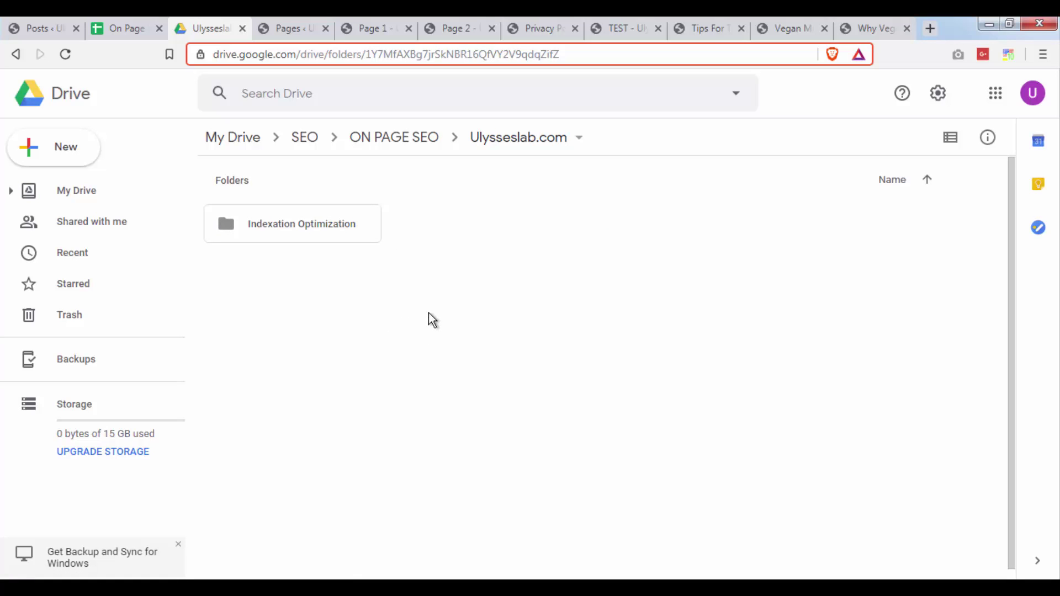
double_click(311, 228)
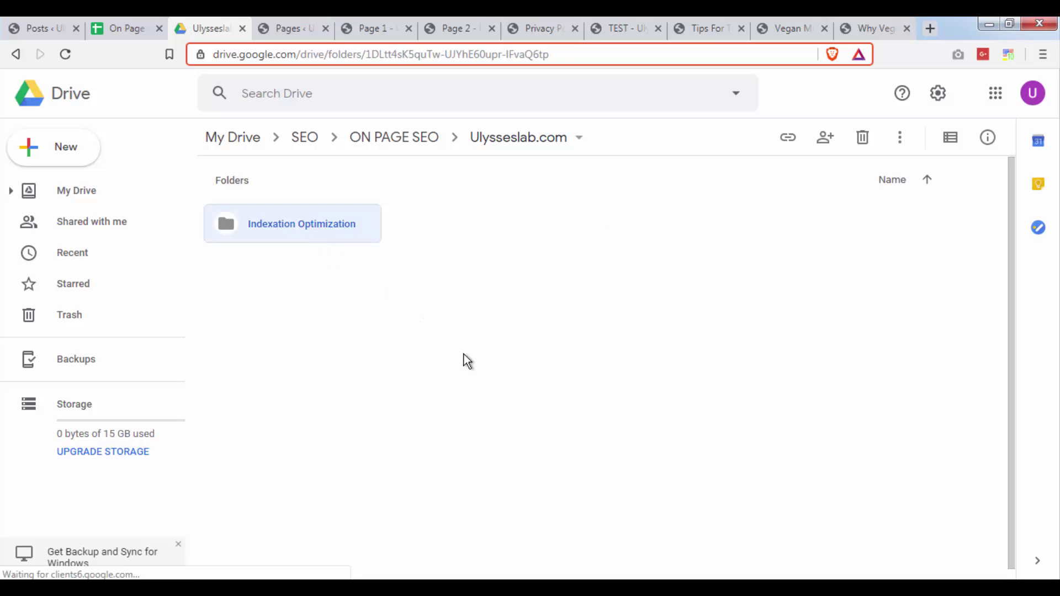
Create a blank Google Sheets spreadsheet inside the Indexation Optimization folder
right_click(353, 320)
click(452, 468)
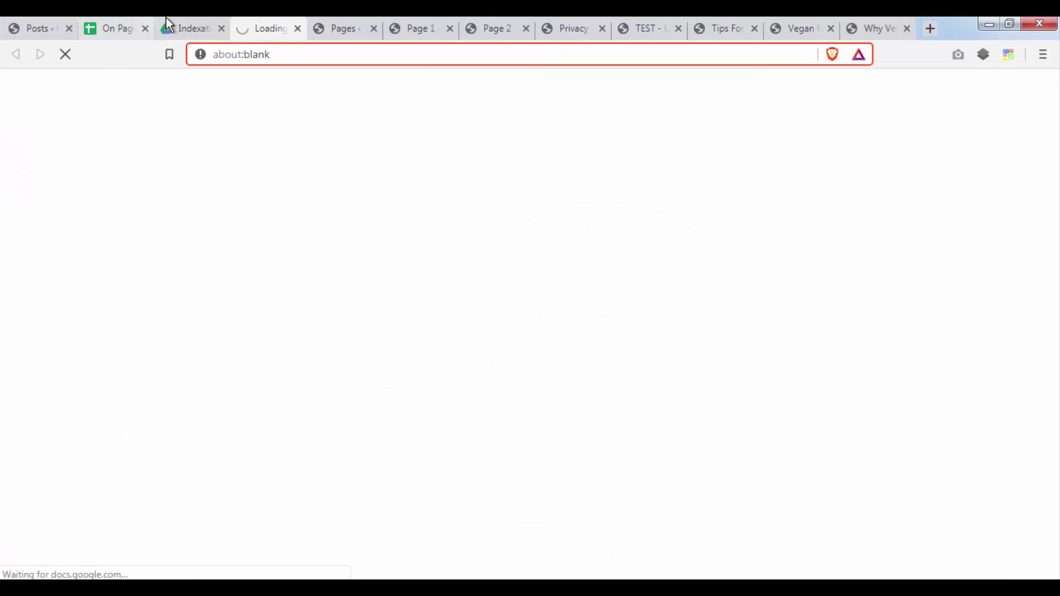
click(166, 19)
click(246, 22)
Copy the checklist's Indexation Optimization and Status header cells into row 1 of the new spreadsheet and fit column A to its text
click(113, 28)
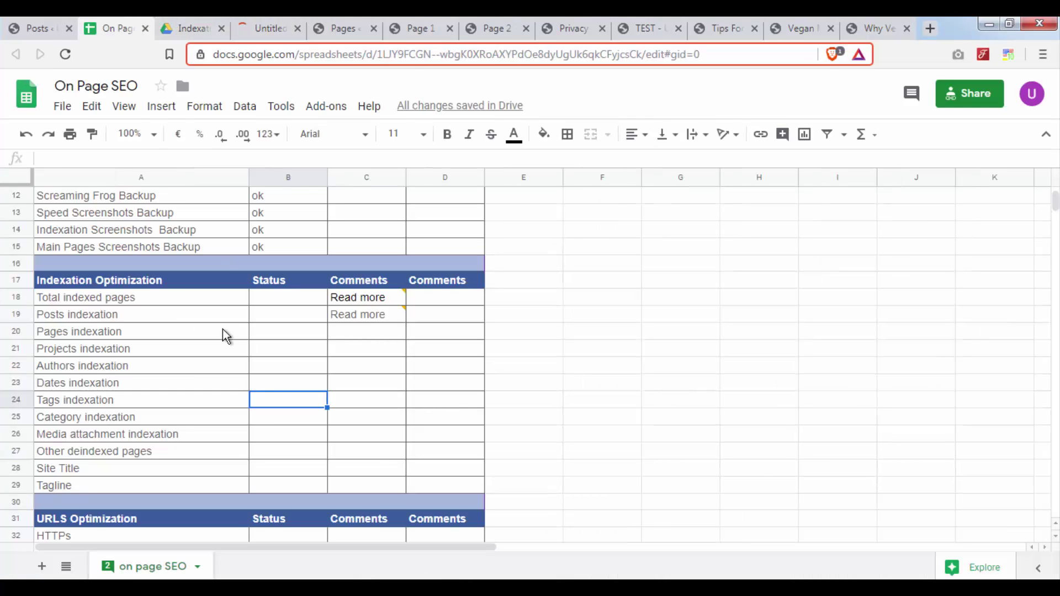
click(136, 284)
key(ctrl+c)
click(289, 279)
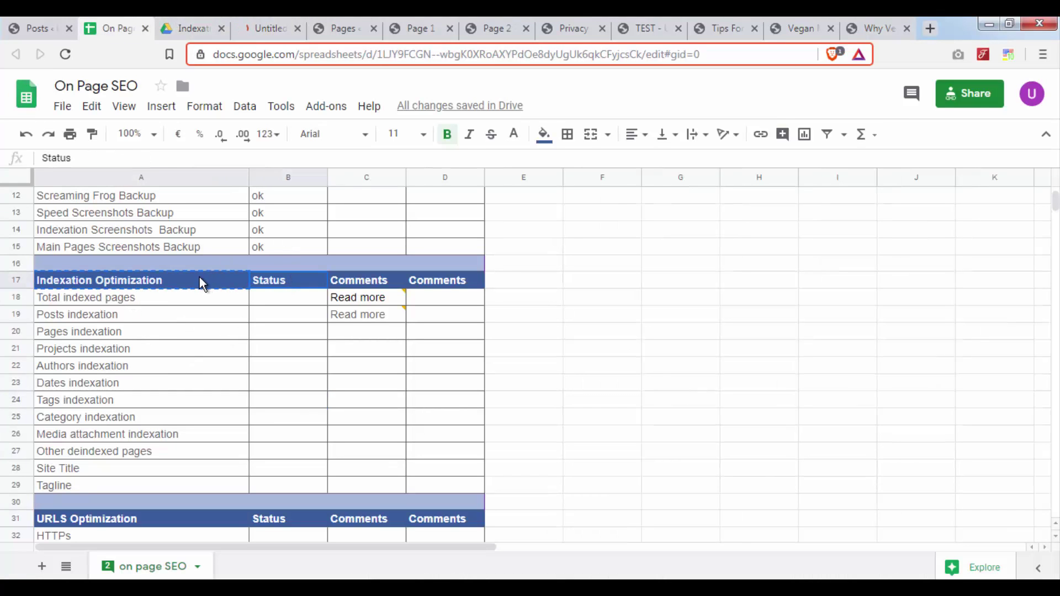
click(263, 20)
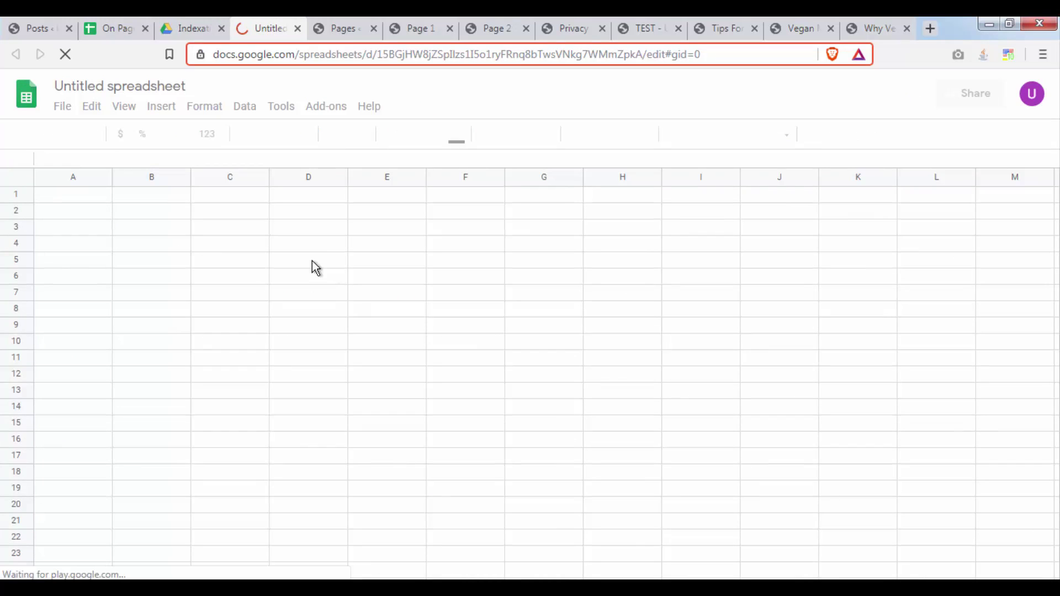
key(ctrl+v)
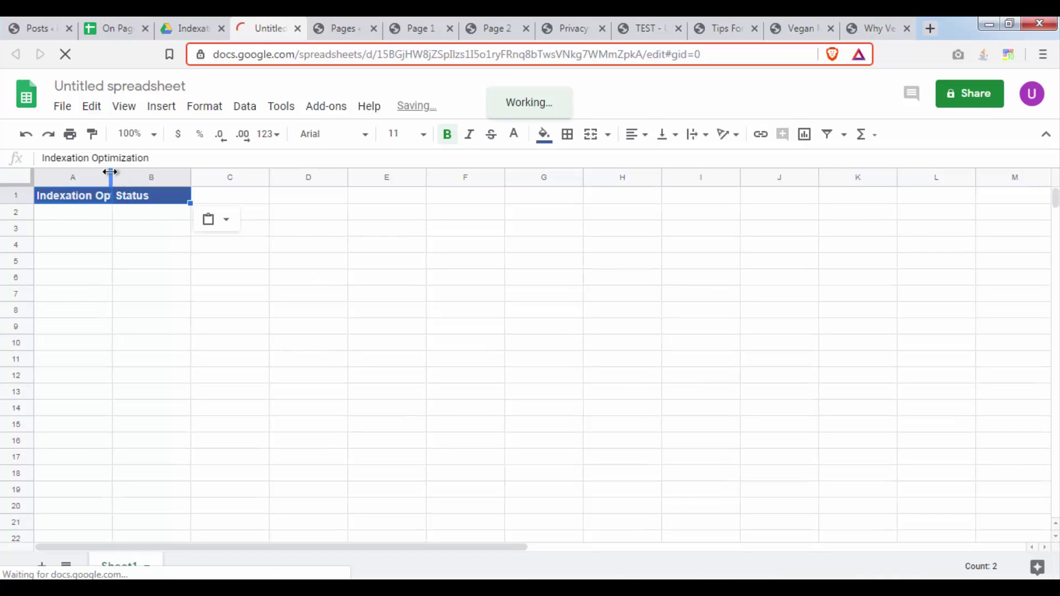
double_click(111, 172)
click(439, 343)
Replace the new spreadsheet's A1 header with "Pages indexation", copied from the checklist
click(116, 29)
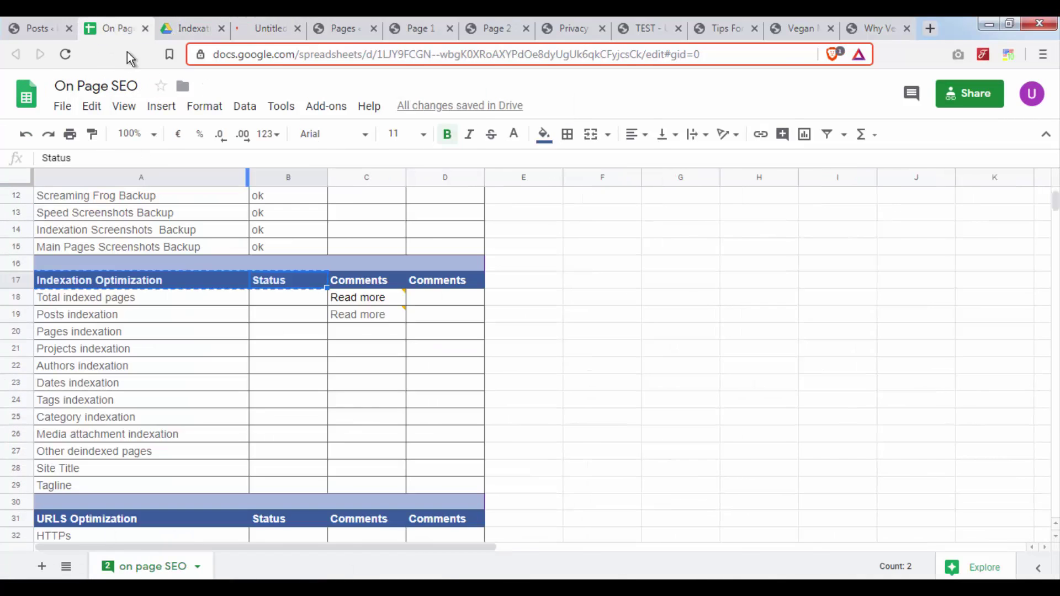
click(350, 379)
click(138, 332)
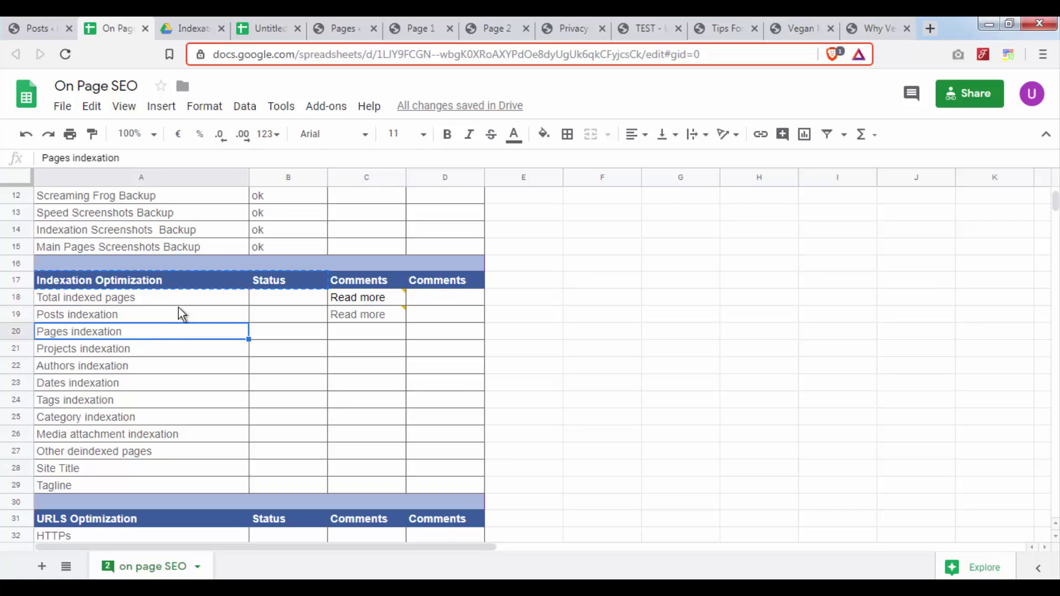
click(207, 25)
click(293, 25)
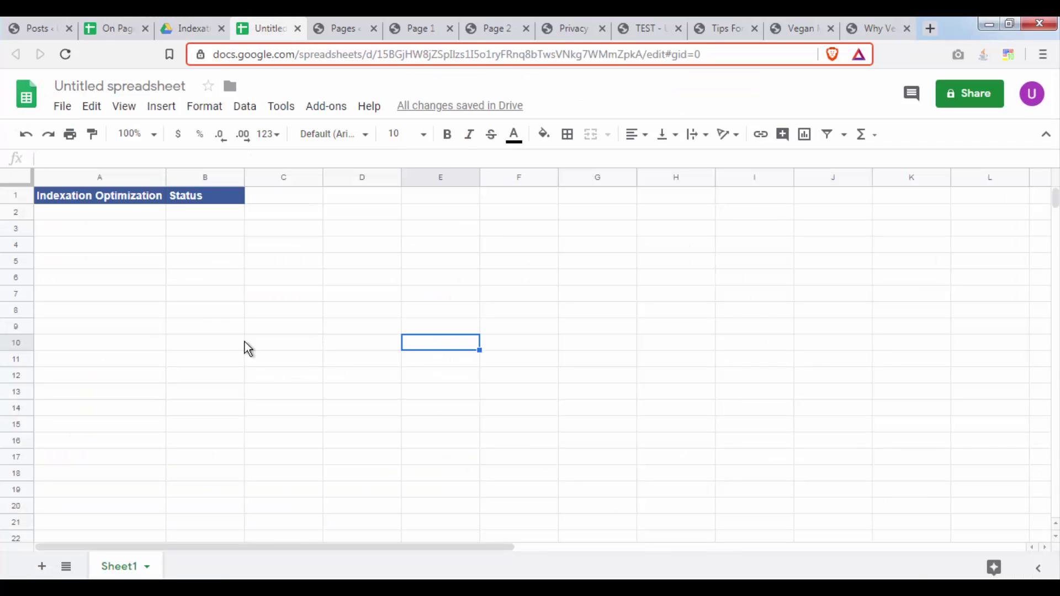
double_click(133, 197)
key(ctrl+v)
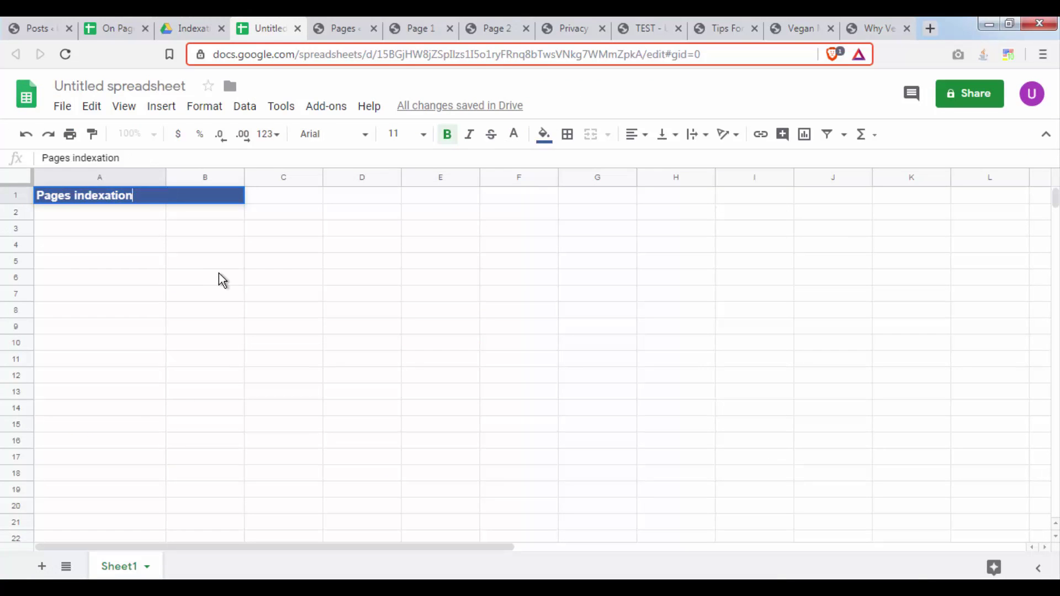
click(217, 279)
Rename the untitled spreadsheet as Pages indexation
click(121, 87)
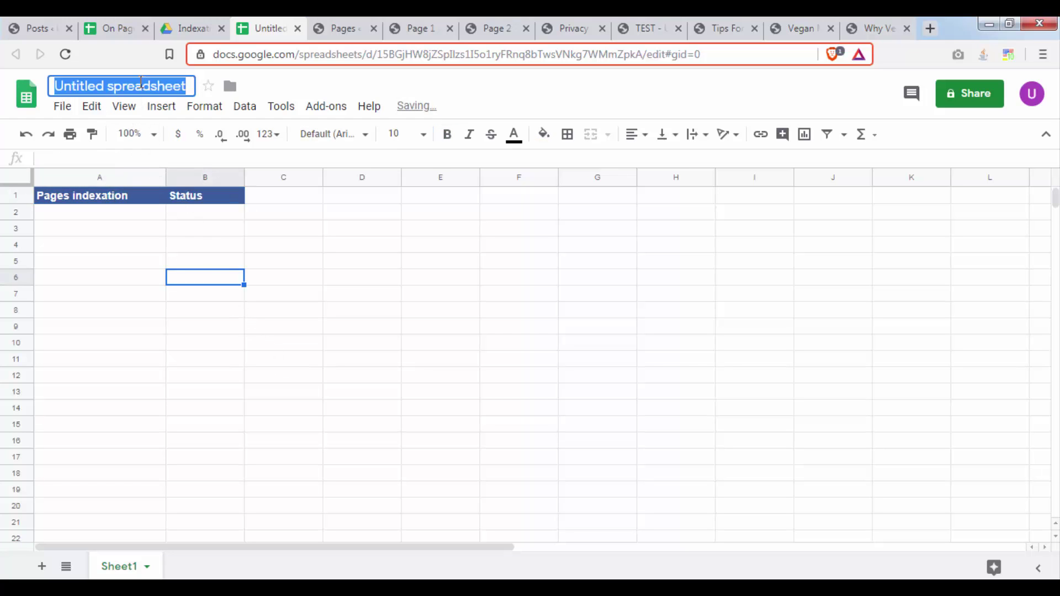
key(ctrl+v)
click(363, 375)
drag(110, 212, 360, 478)
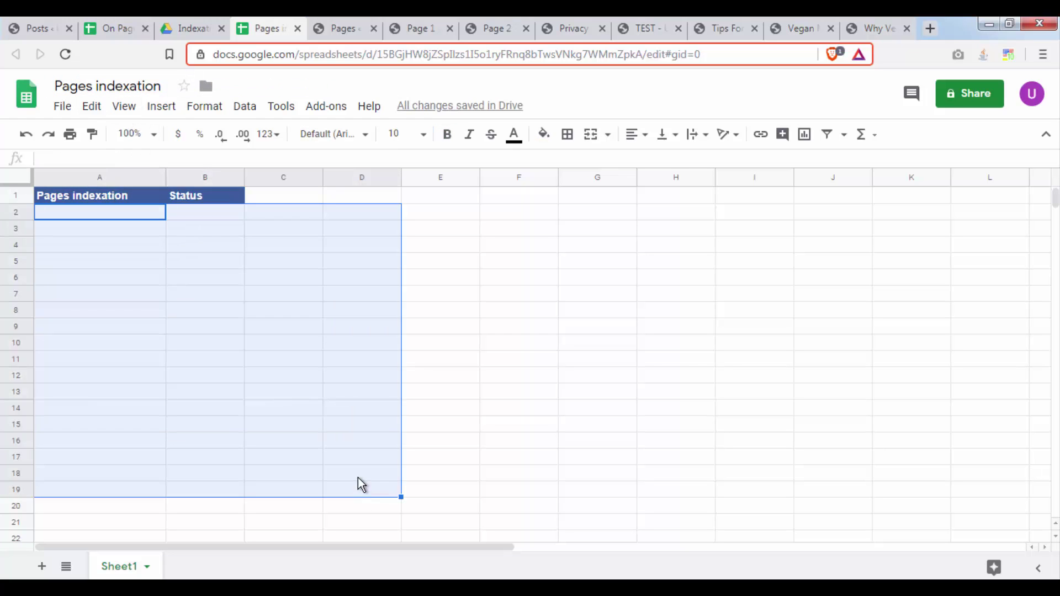
click(360, 478)
Open the Menus page's live view from the WordPress pages list in a separate tab and copy its URL
click(327, 18)
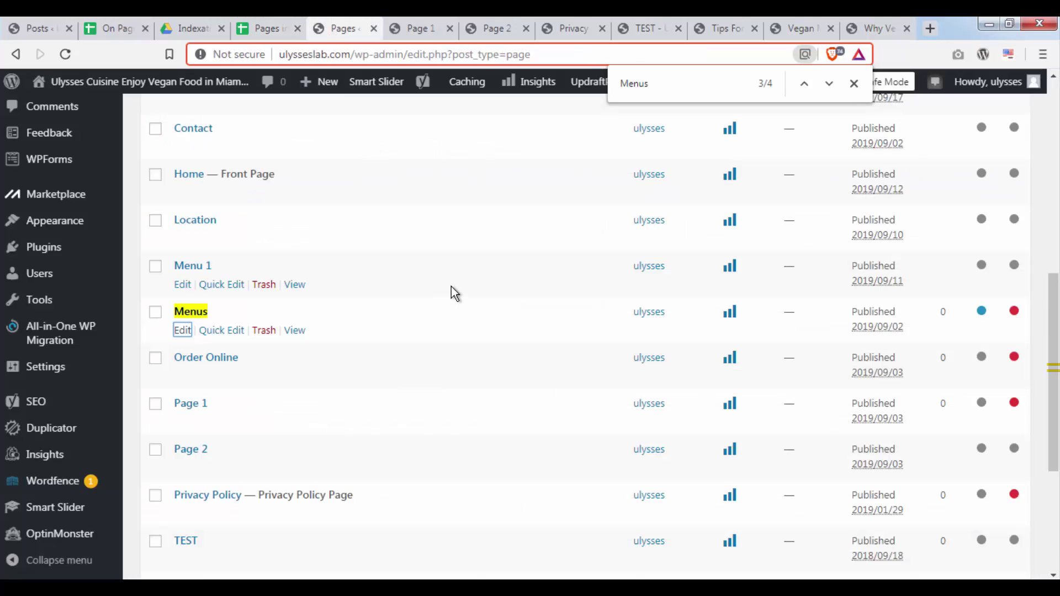
scroll(458, 284, up, 3)
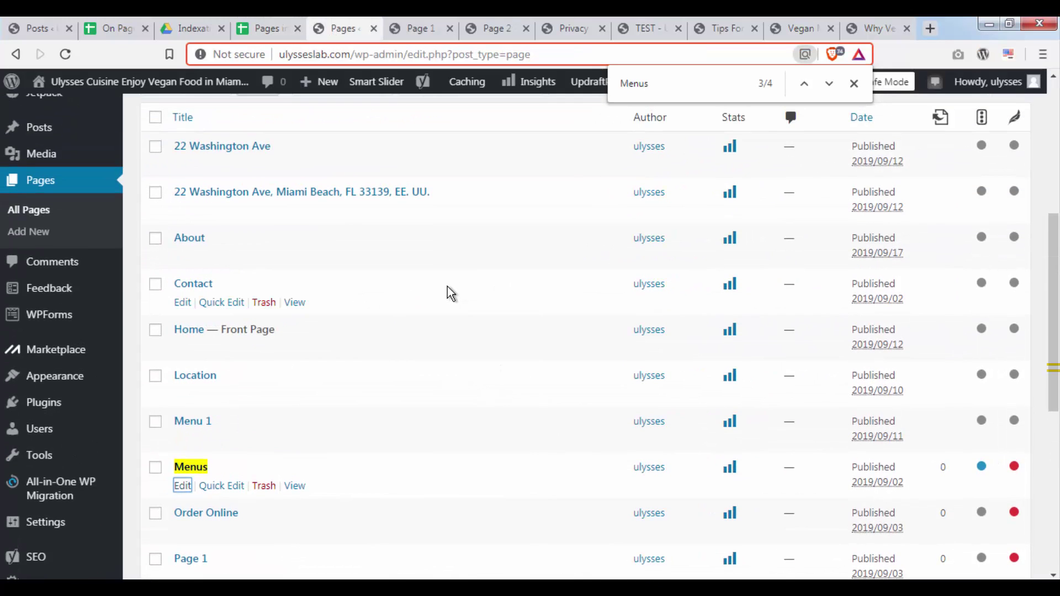
scroll(436, 278, down, 2)
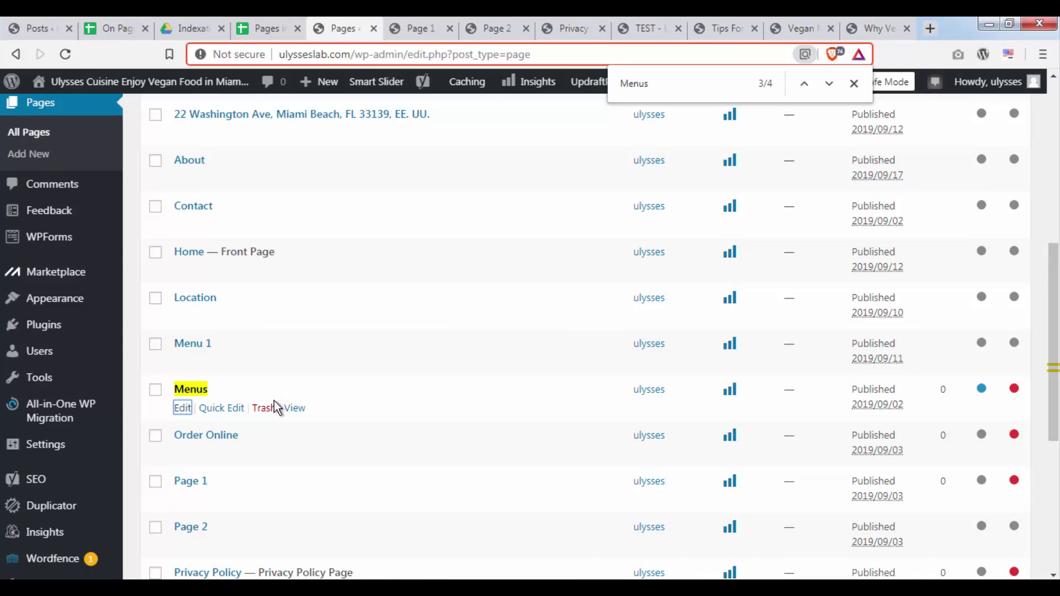
middle_click(293, 408)
click(395, 33)
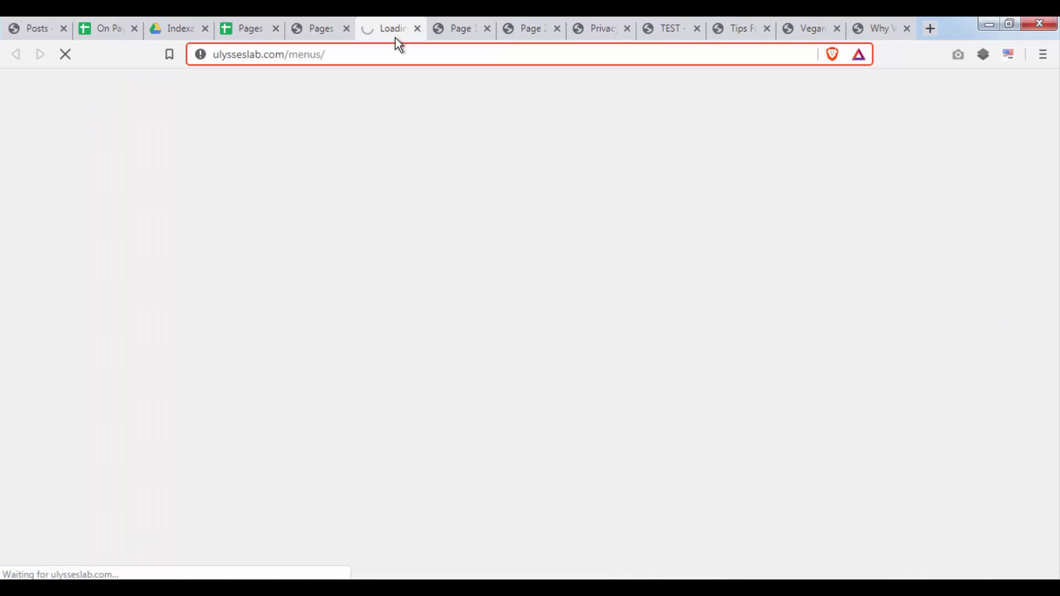
click(364, 52)
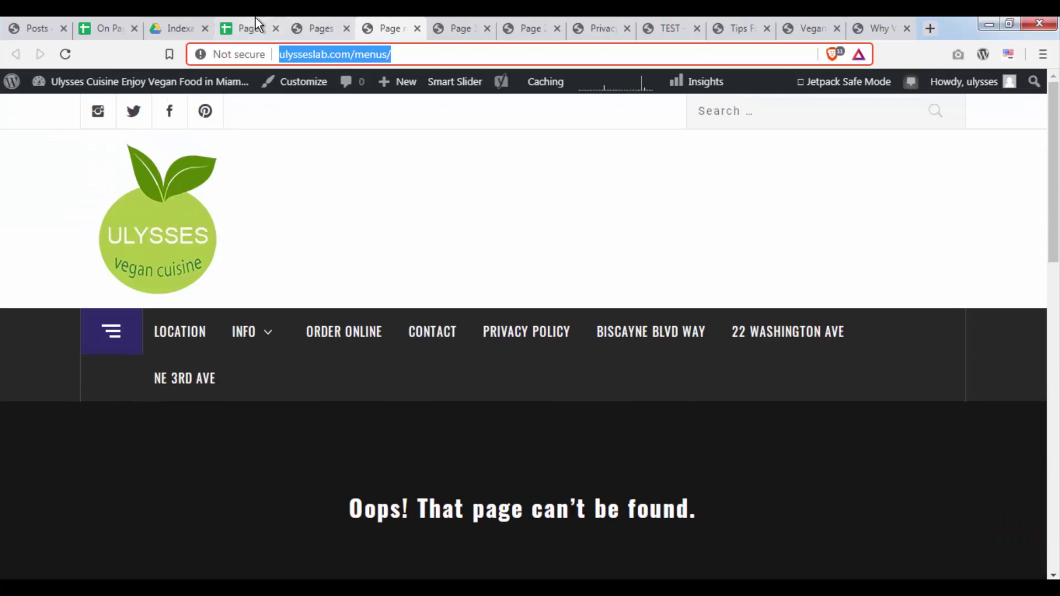
Record the Menus page URL in A2 of the Pages indexation sheet with the status "removed" in B2
click(255, 20)
click(135, 218)
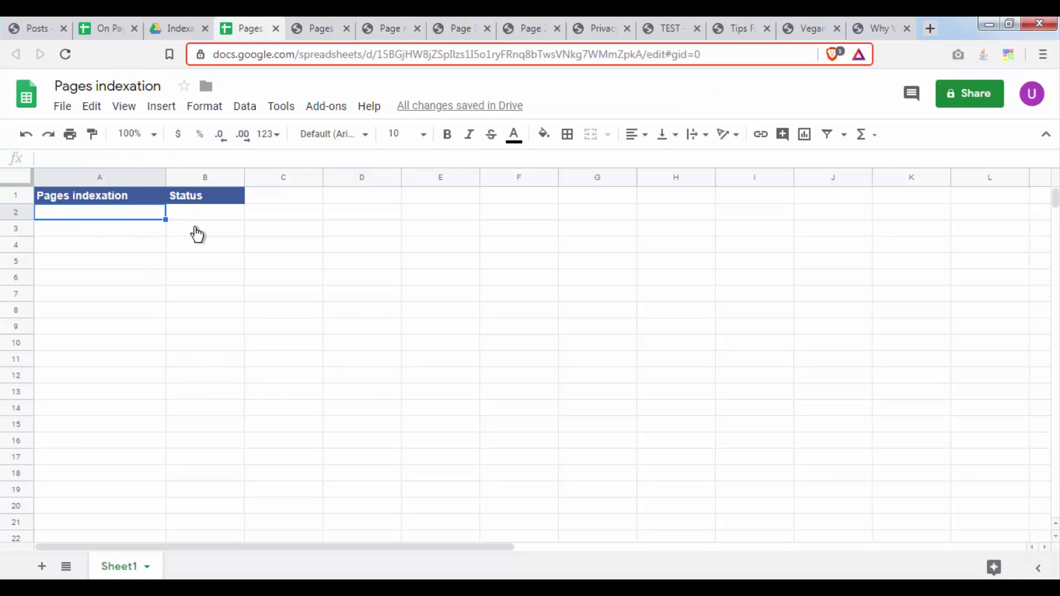
key(ctrl+v)
click(201, 219)
text(removed)
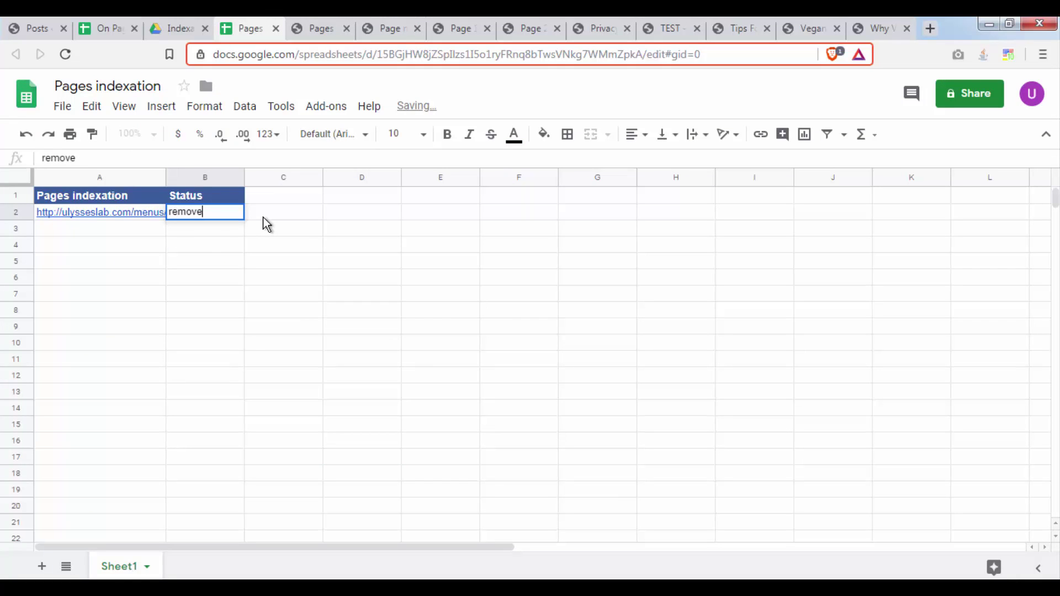
key(Return)
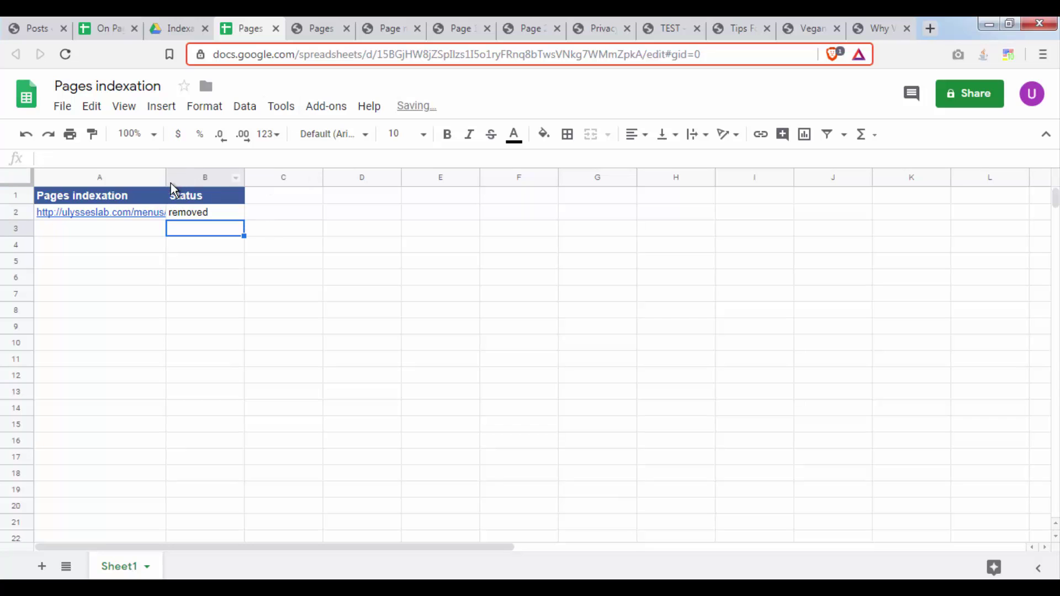
click(433, 310)
Open the Order Online page's live view from the WordPress pages list in a separate tab
click(317, 28)
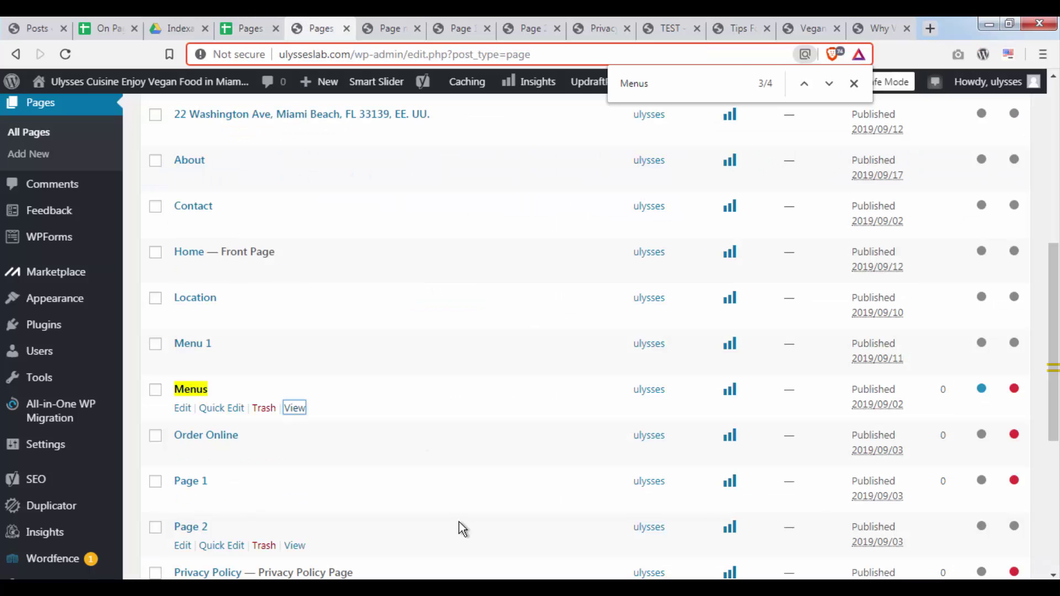
scroll(450, 315, down, 3)
click(389, 28)
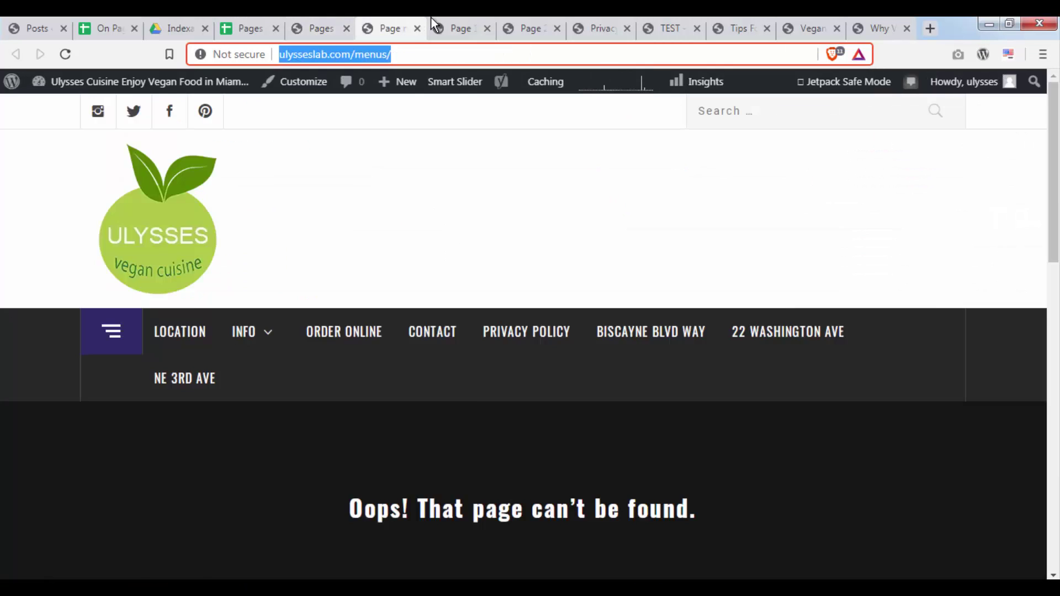
click(433, 28)
click(336, 27)
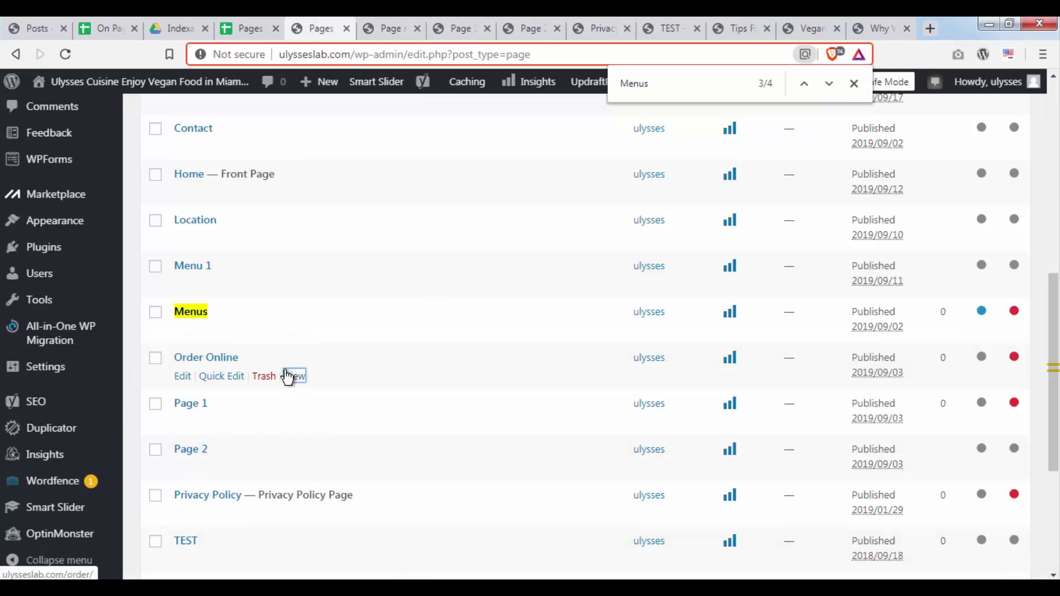
middle_click(294, 376)
click(361, 28)
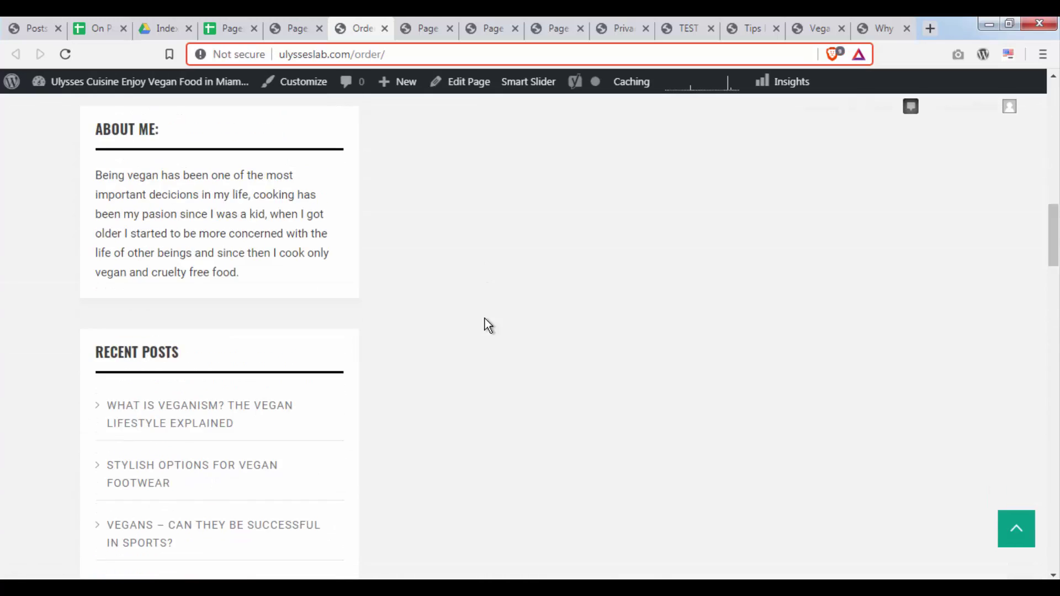
scroll(485, 325, up, 15)
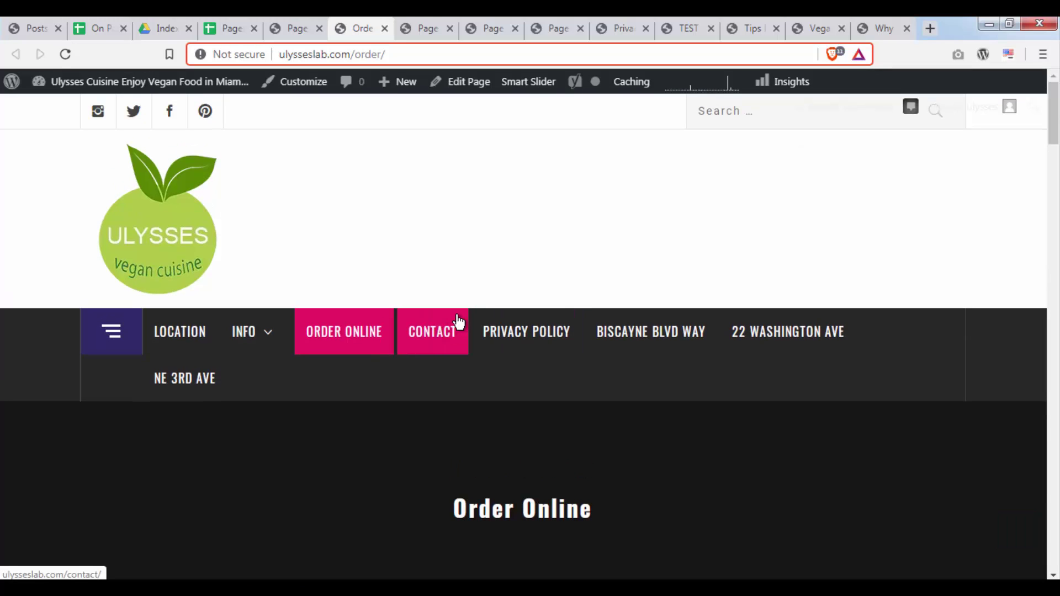
Inspect the Order Online page's source code for its robots meta tag
key(ctrl+u)
key(ctrl+f)
text(menus)
key(Escape)
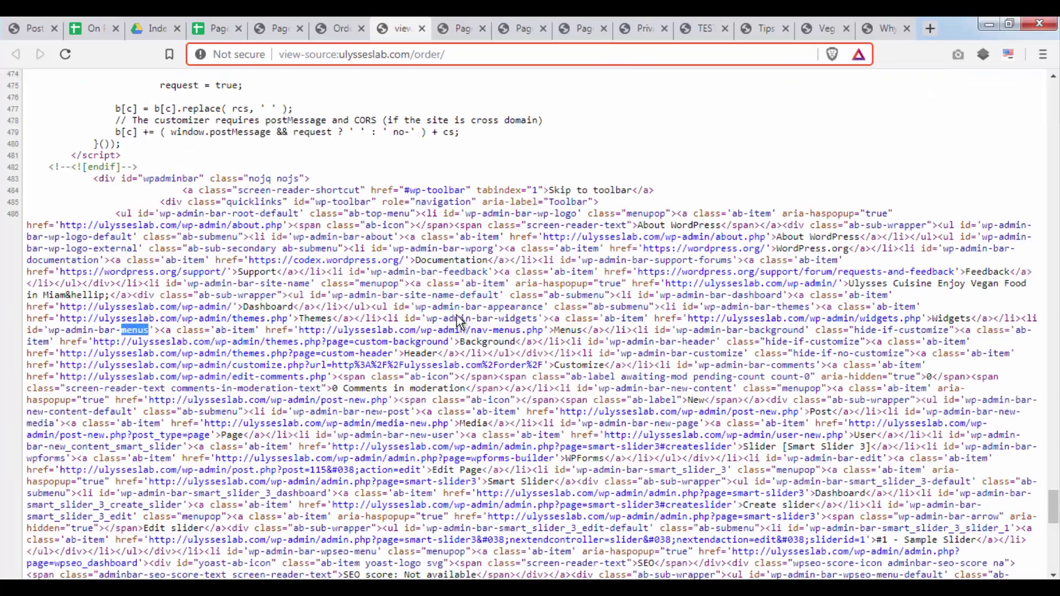
scroll(460, 321, up, 20)
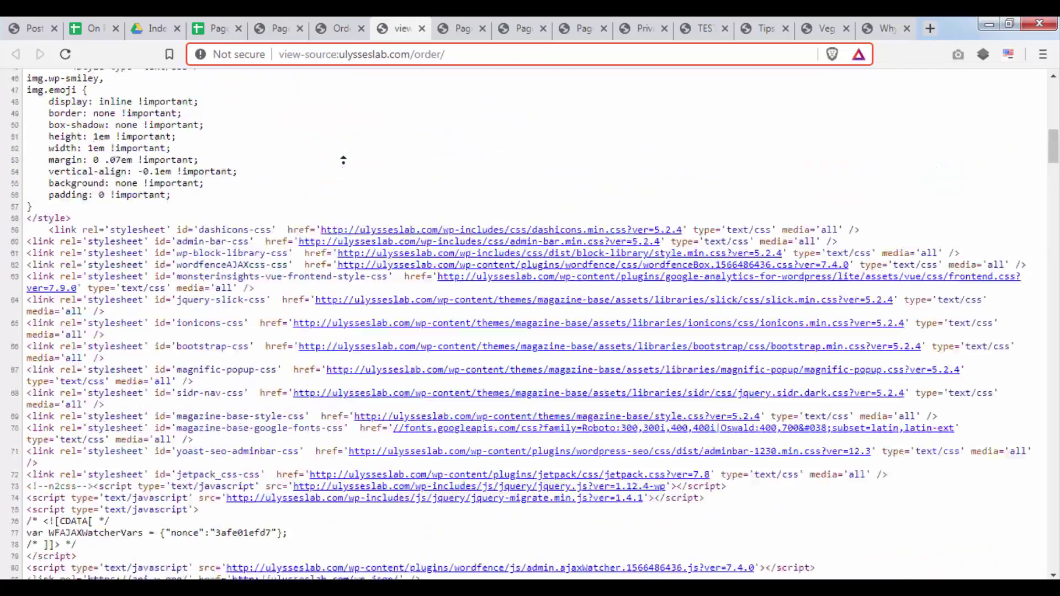
scroll(343, 160, up, 15)
drag(228, 317, 38, 321)
drag(148, 324, 154, 324)
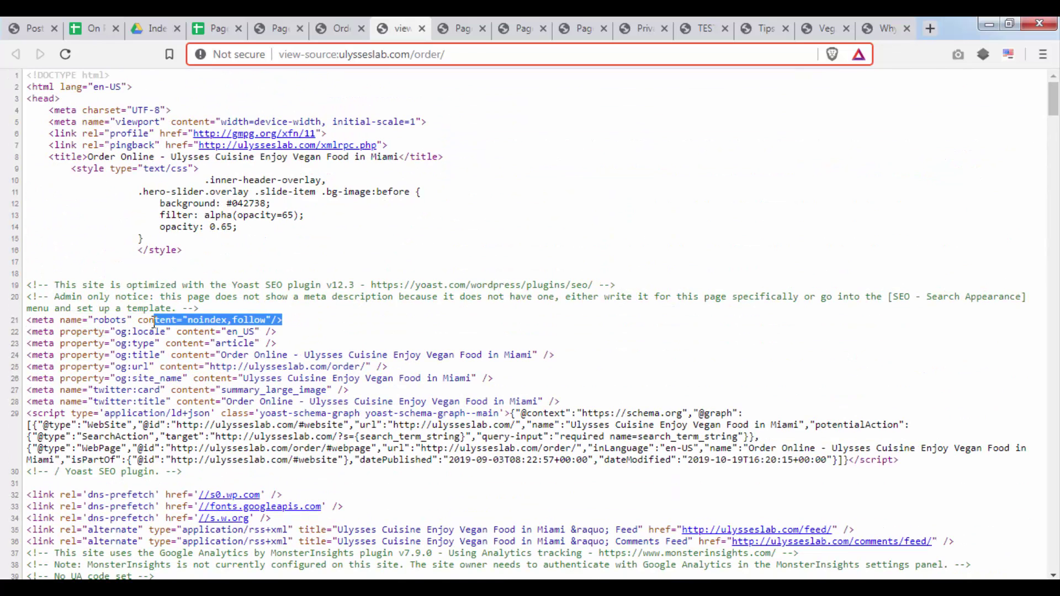
drag(279, 323, 69, 319)
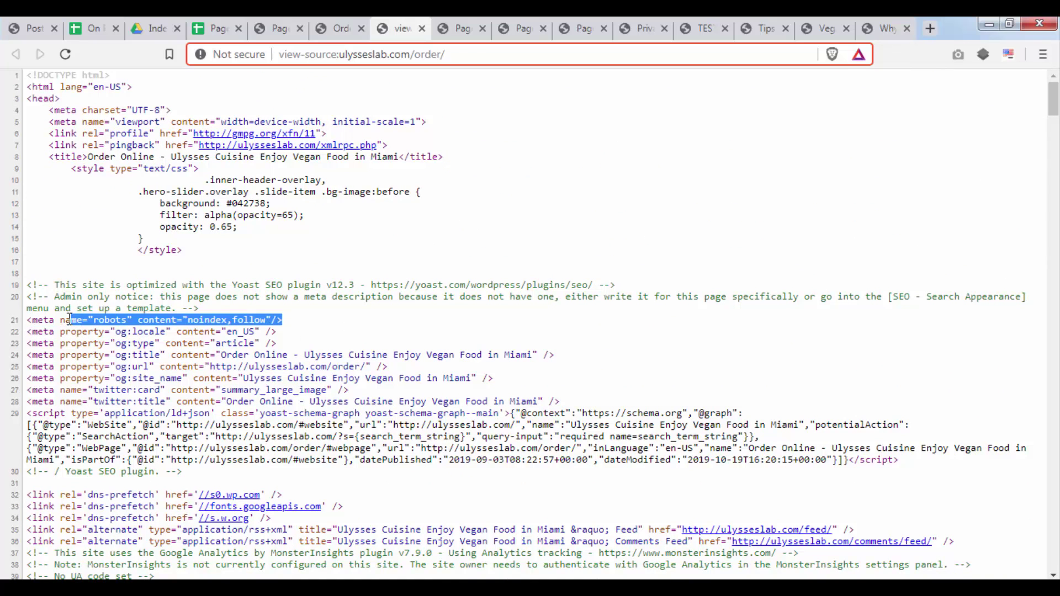
Record the Order Online page URL in A3 of the Pages indexation sheet with the status "noindex" in B3
click(338, 28)
click(387, 27)
click(358, 25)
scroll(461, 298, down, 5)
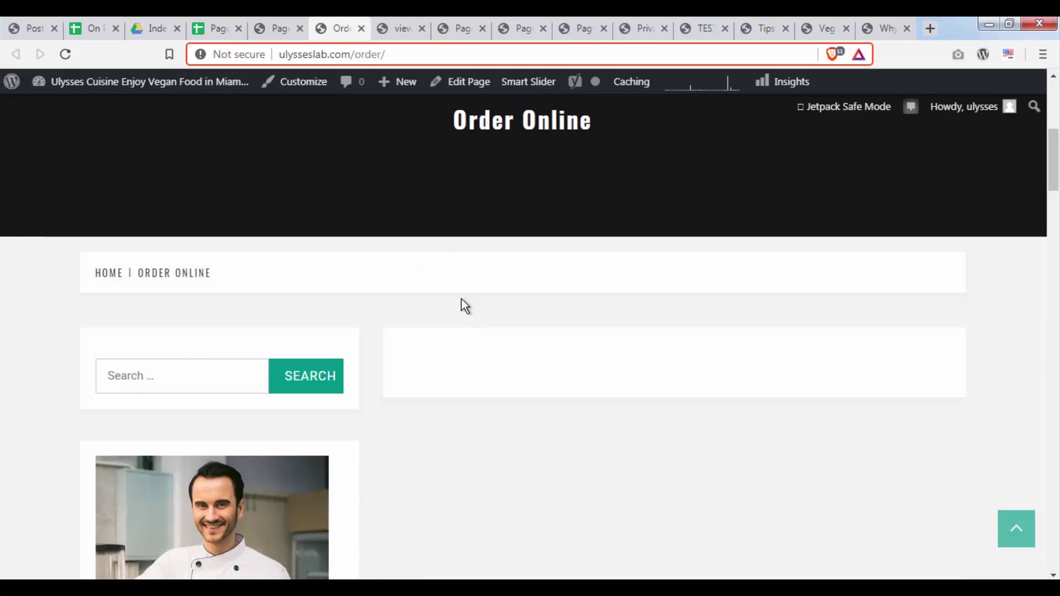
click(392, 19)
click(352, 30)
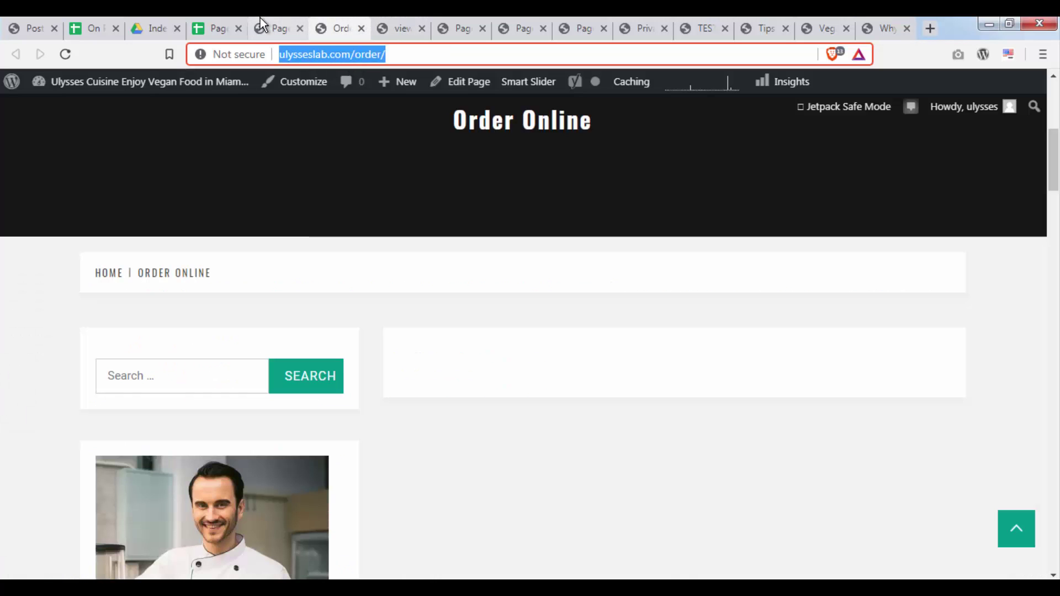
click(218, 26)
click(104, 222)
text(http://ulysseslab.com/order/)
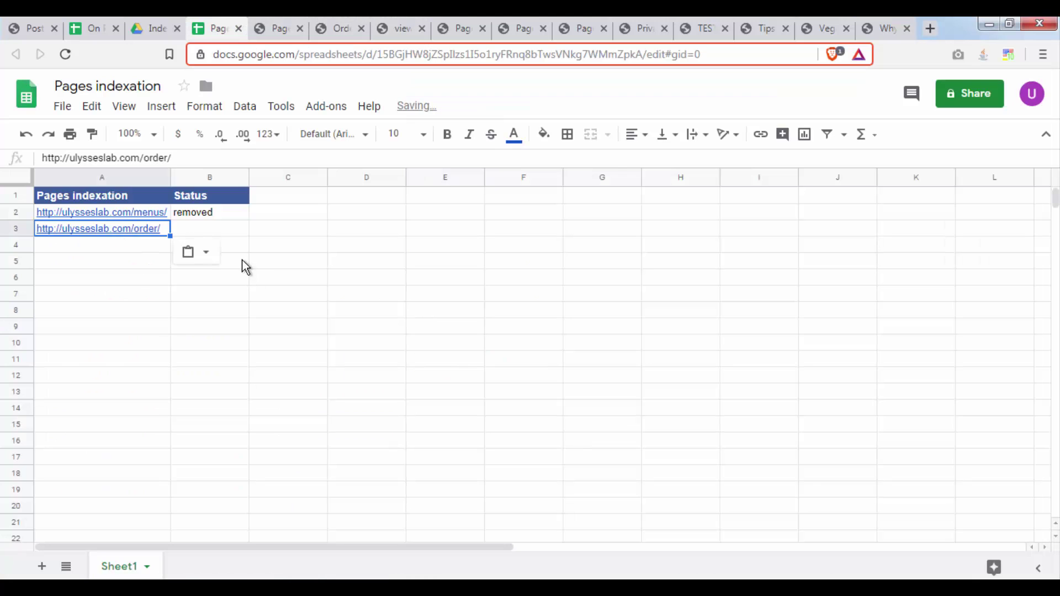
key(Tab)
text(noindex)
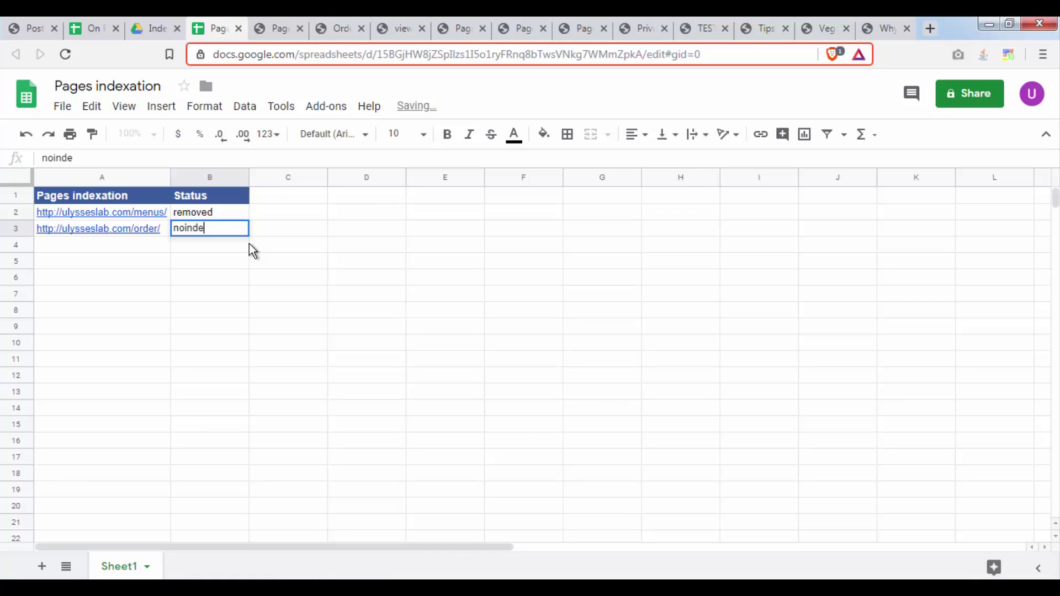
key(Return)
Close the Order Online page, its source view and the removed Menus page
click(336, 28)
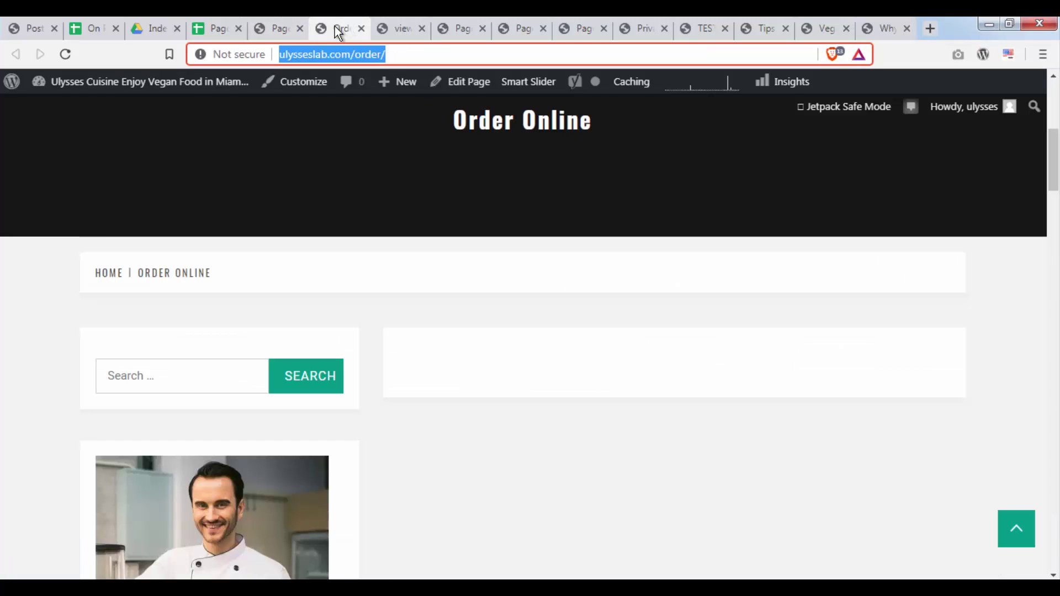
key(ctrl+w)
key(ctrl+w)
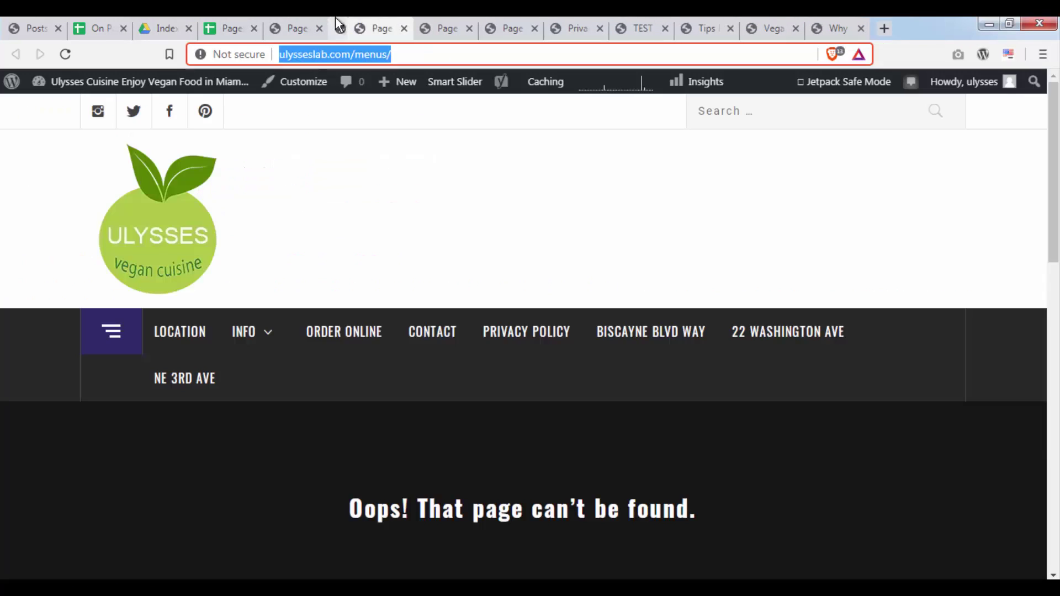
key(ctrl+shift+Tab)
click(347, 18)
scroll(482, 229, down, 10)
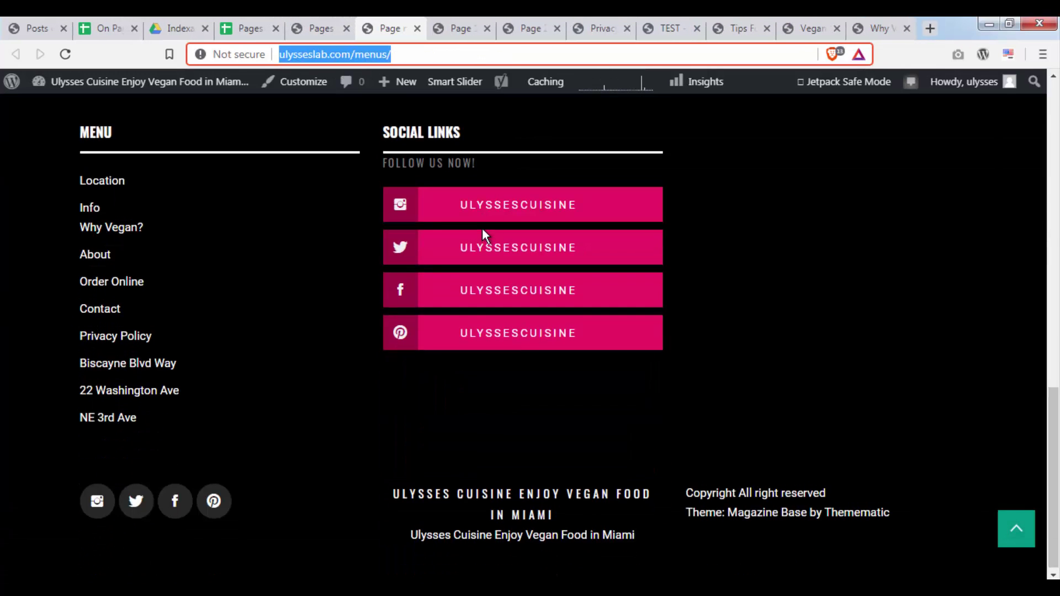
scroll(482, 228, up, 5)
middle_click(383, 18)
Examine Page 1's live view from header to sidebar for any real content
scroll(411, 177, down, 5)
scroll(483, 287, up, 8)
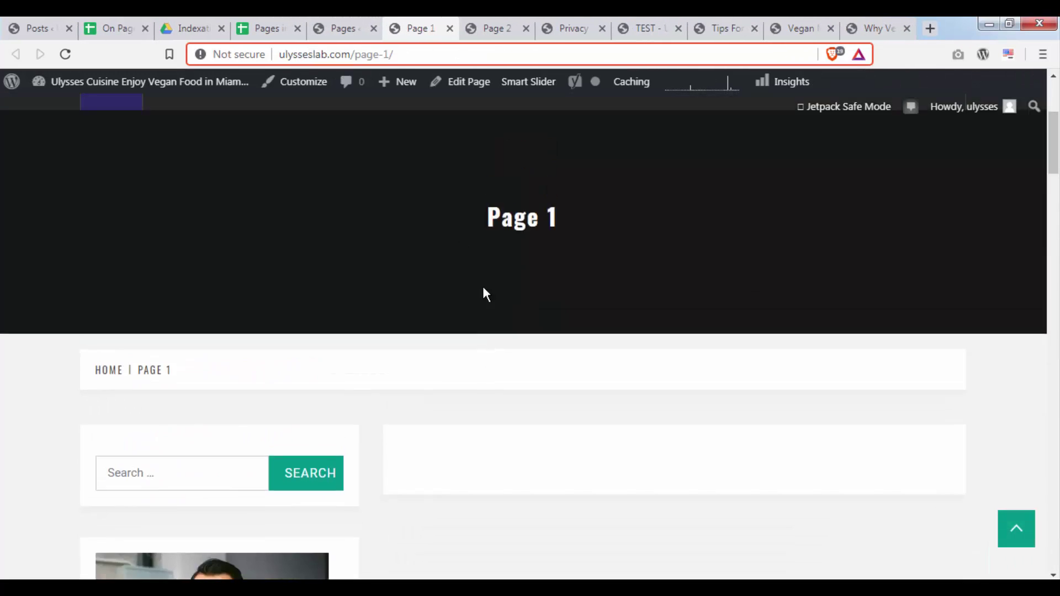
scroll(731, 420, down, 12)
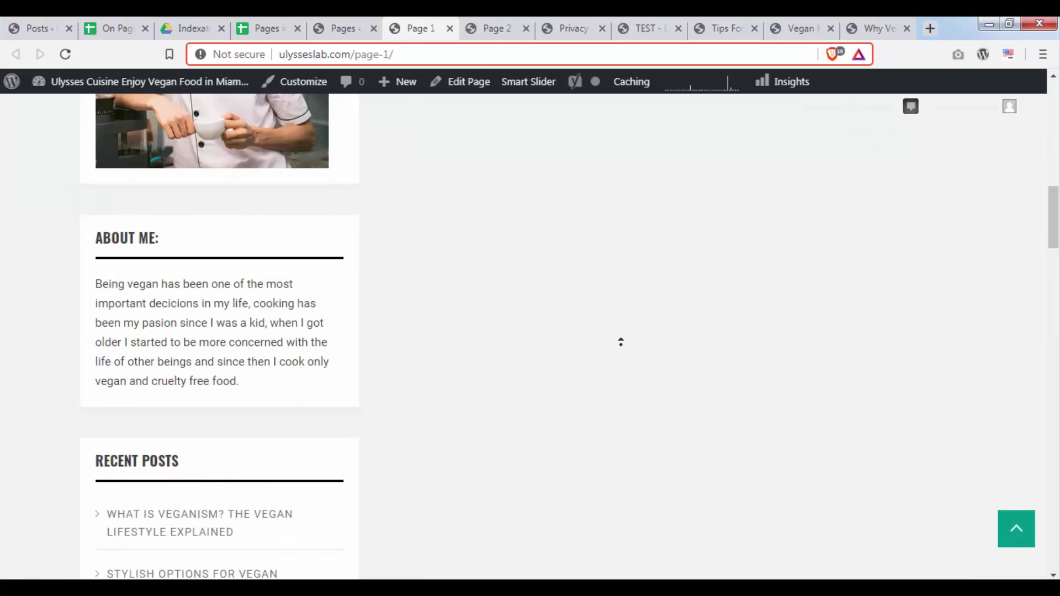
scroll(620, 340, up, 12)
scroll(602, 288, down, 10)
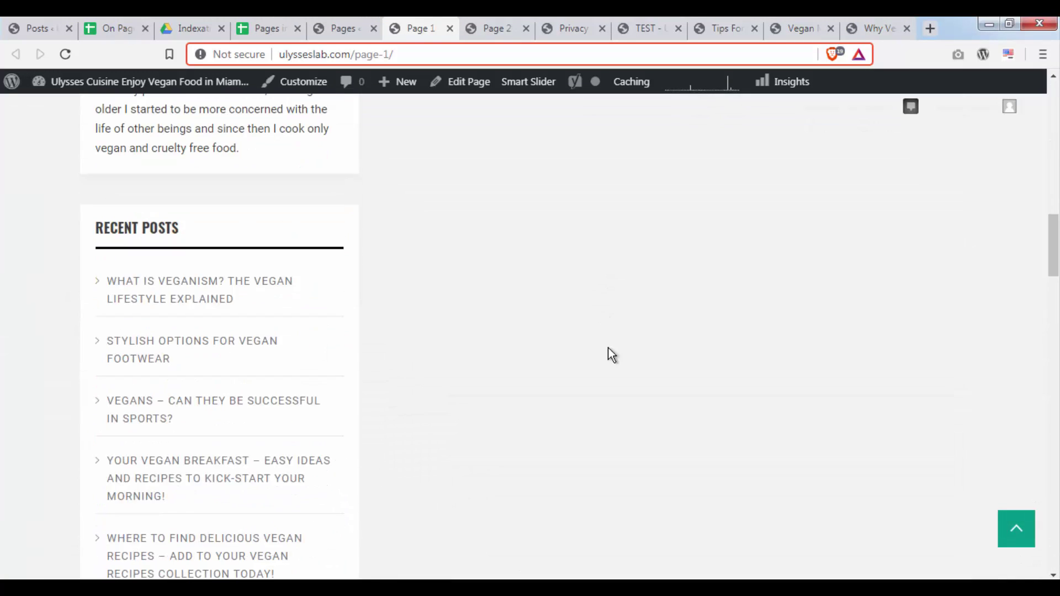
scroll(608, 346, up, 3)
scroll(522, 221, up, 7)
scroll(519, 243, down, 3)
scroll(539, 245, up, 3)
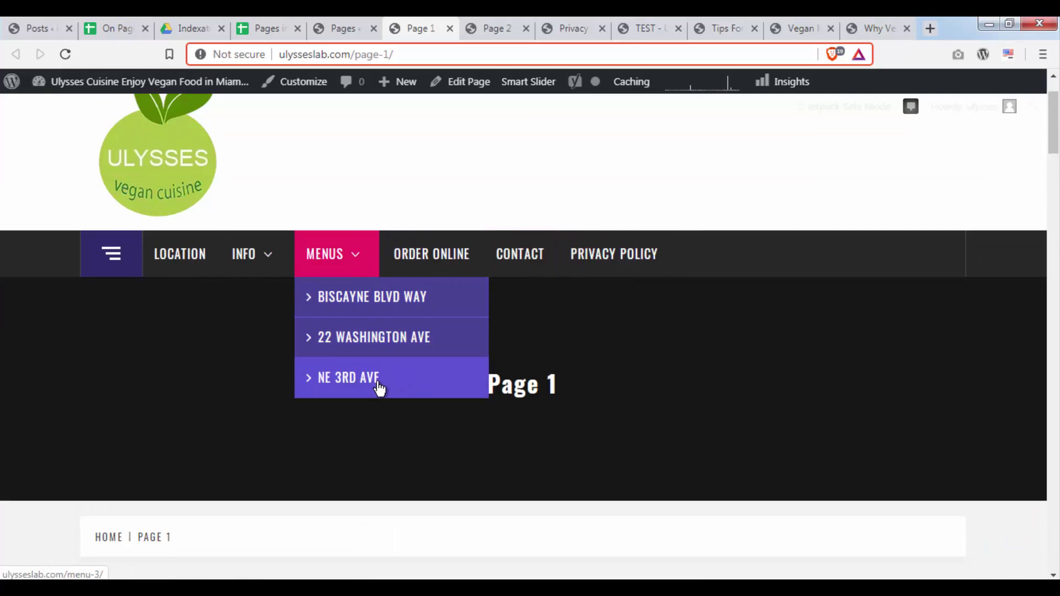
scroll(544, 303, down, 20)
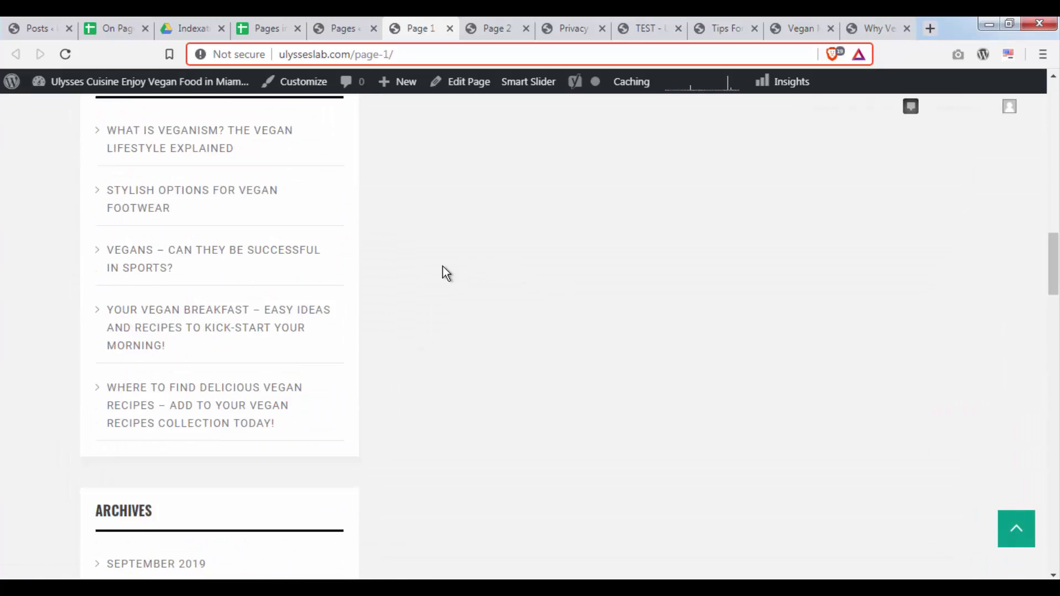
scroll(442, 305, up, 20)
scroll(693, 297, down, 4)
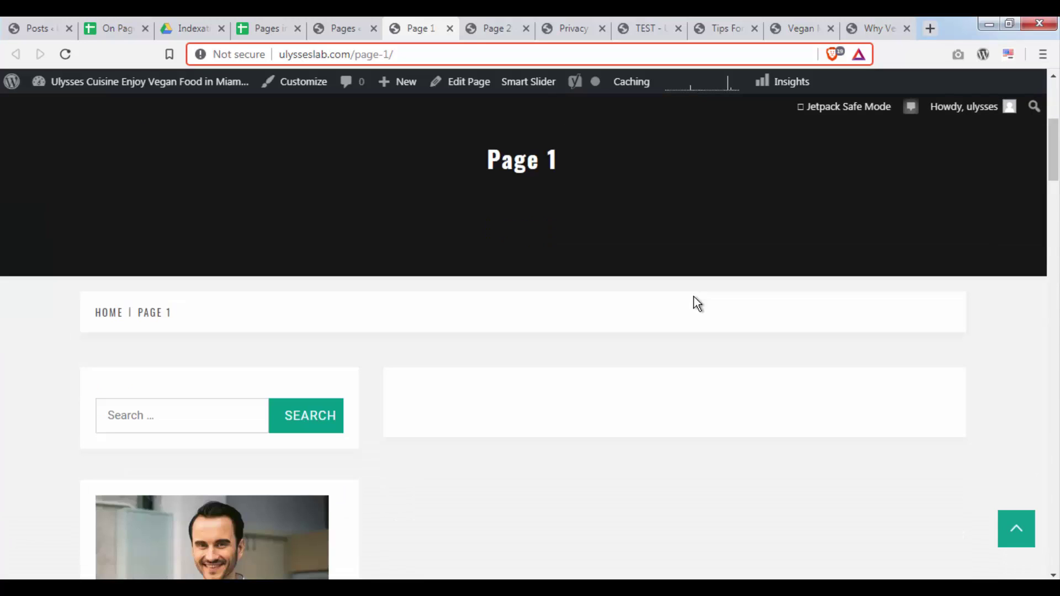
drag(433, 156, 634, 205)
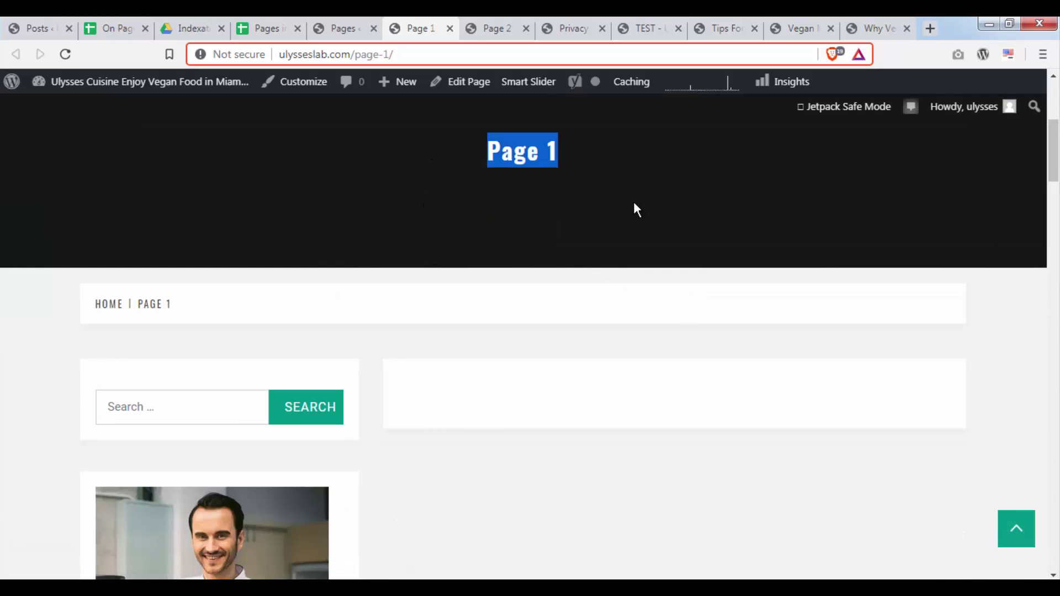
scroll(773, 243, up, 3)
scroll(773, 243, down, 8)
scroll(773, 244, down, 5)
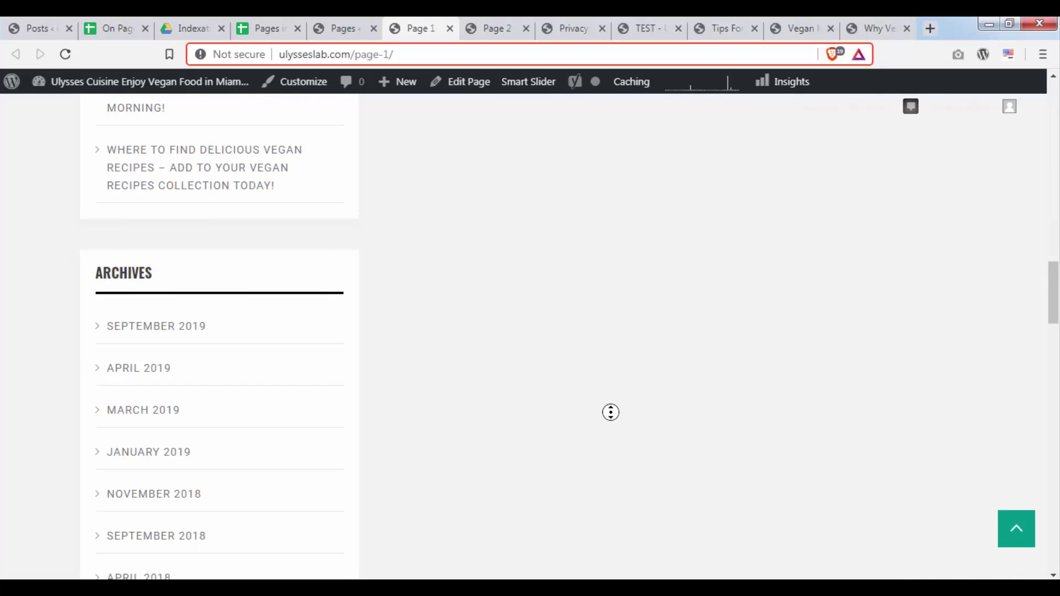
scroll(565, 239, up, 15)
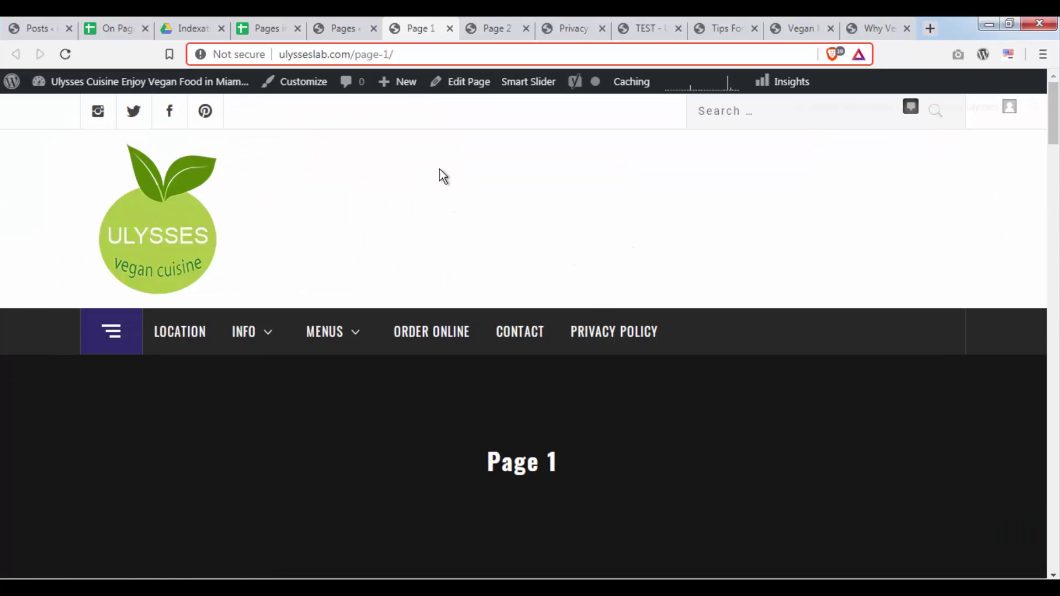
Move Page 1 to the trash from the WordPress pages list
key(ctrl+shift+Tab)
key(ctrl+Tab)
key(ctrl+shift+Tab)
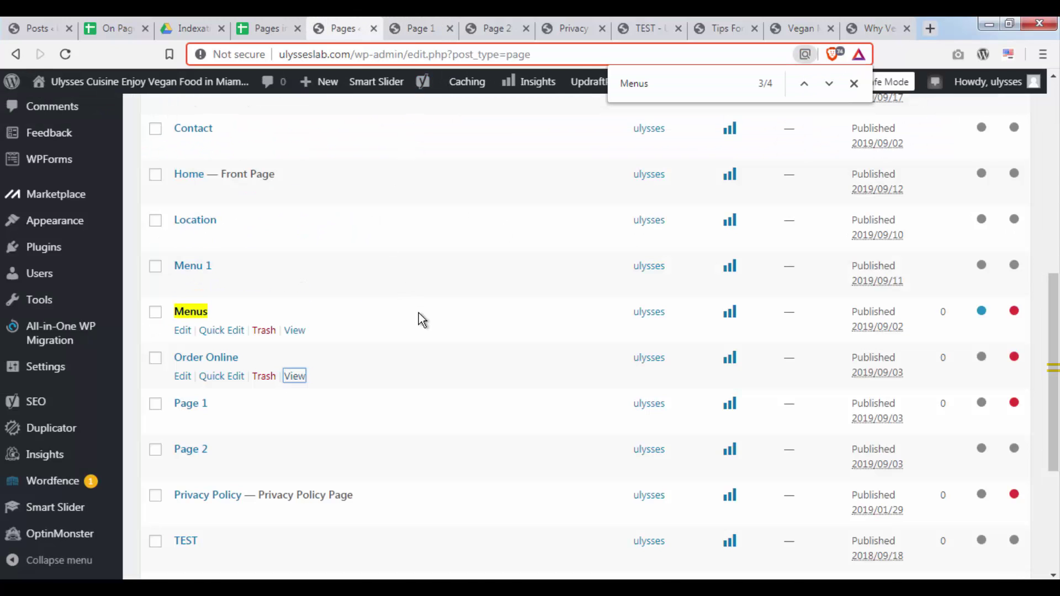
scroll(419, 313, down, 3)
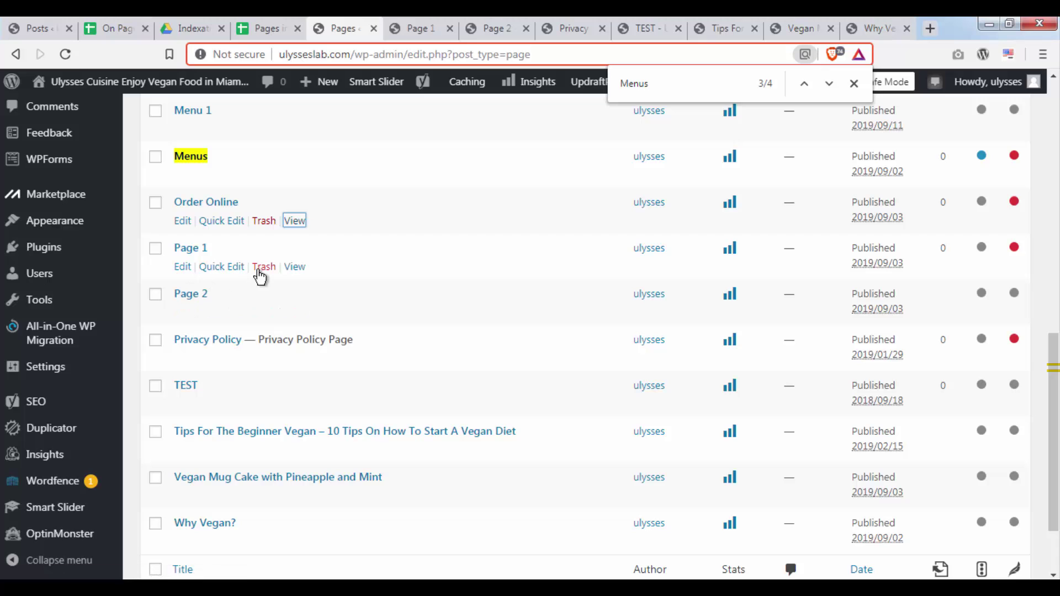
click(262, 270)
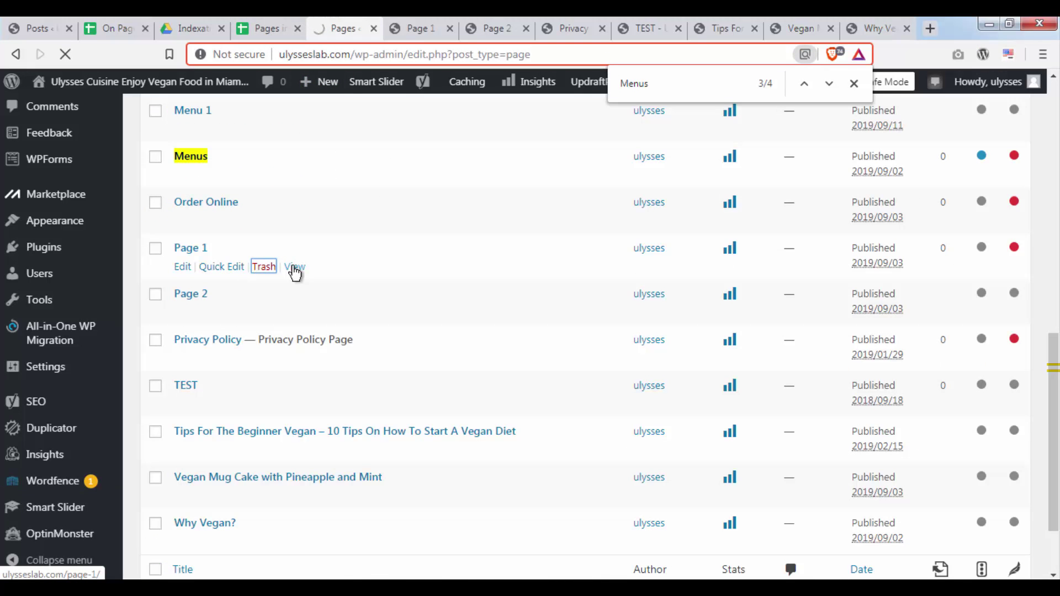
scroll(413, 224, down, 5)
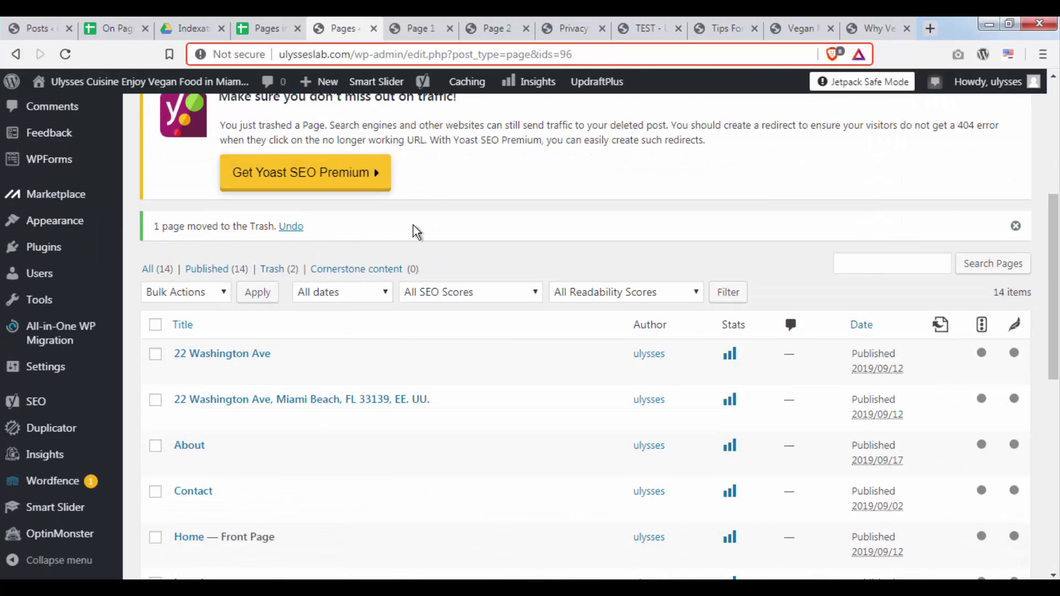
scroll(448, 203, down, 8)
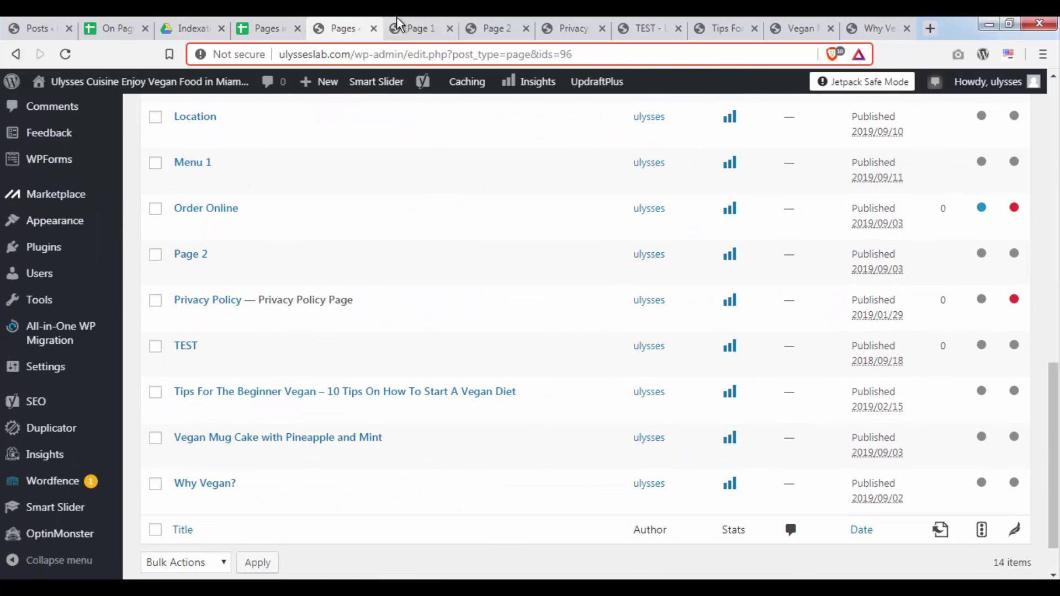
Record the Page 1 URL in A4 of the Pages indexation sheet with the status "removed" in B4
click(396, 25)
click(398, 54)
key(ctrl+c)
click(291, 22)
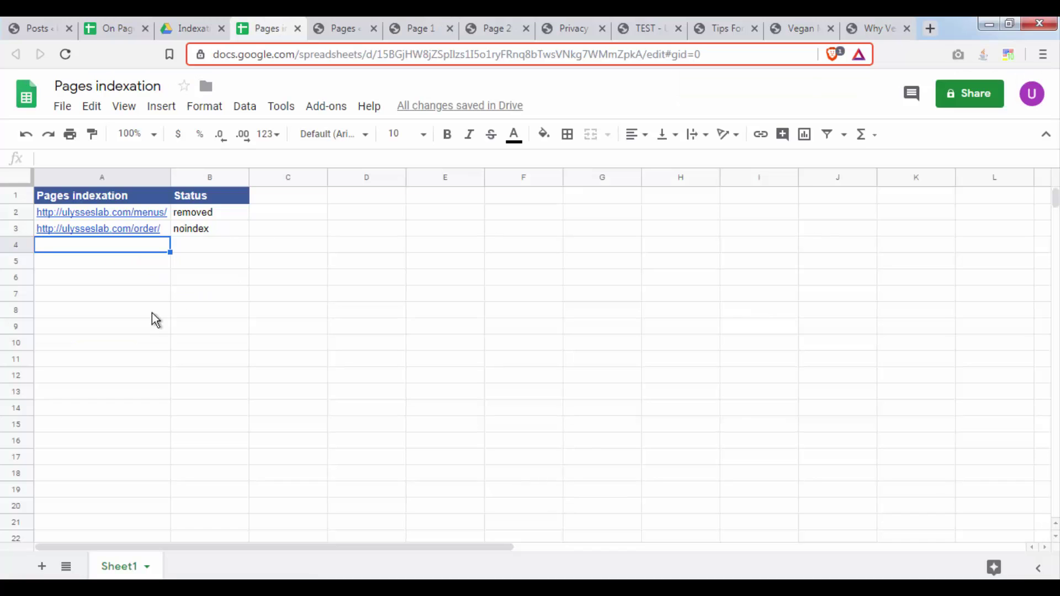
key(ctrl+v)
click(208, 247)
text(removed)
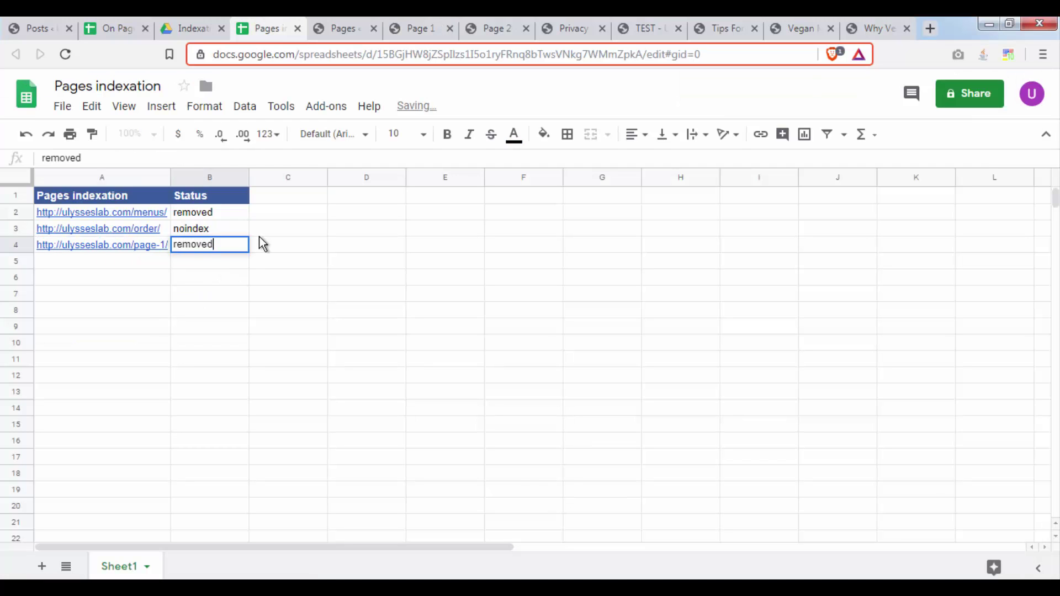
key(Return)
Return to the WordPress pages list and look over the remaining pages
click(352, 25)
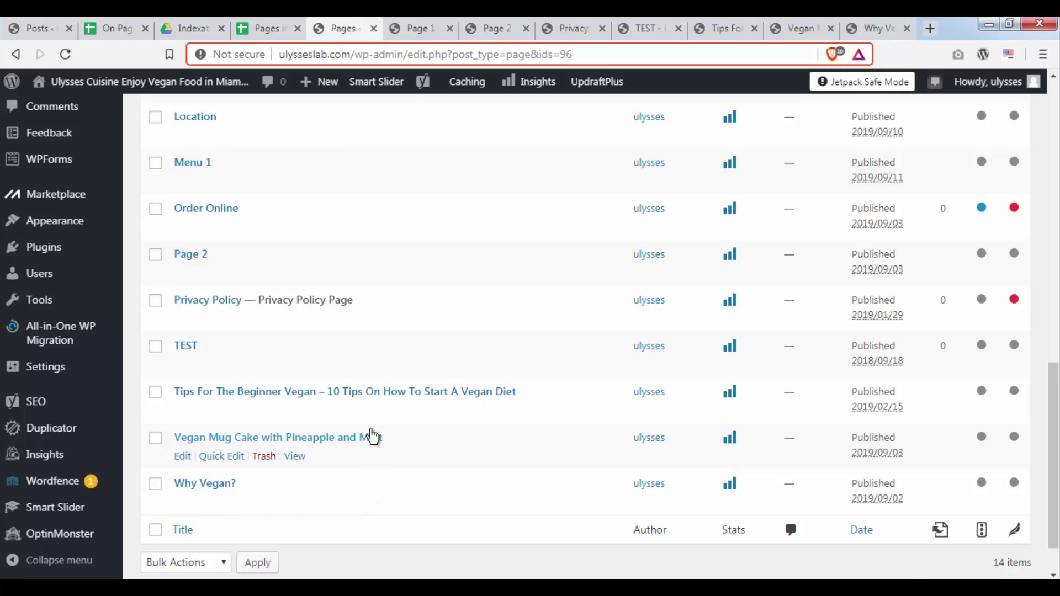
scroll(415, 320, up, 2)
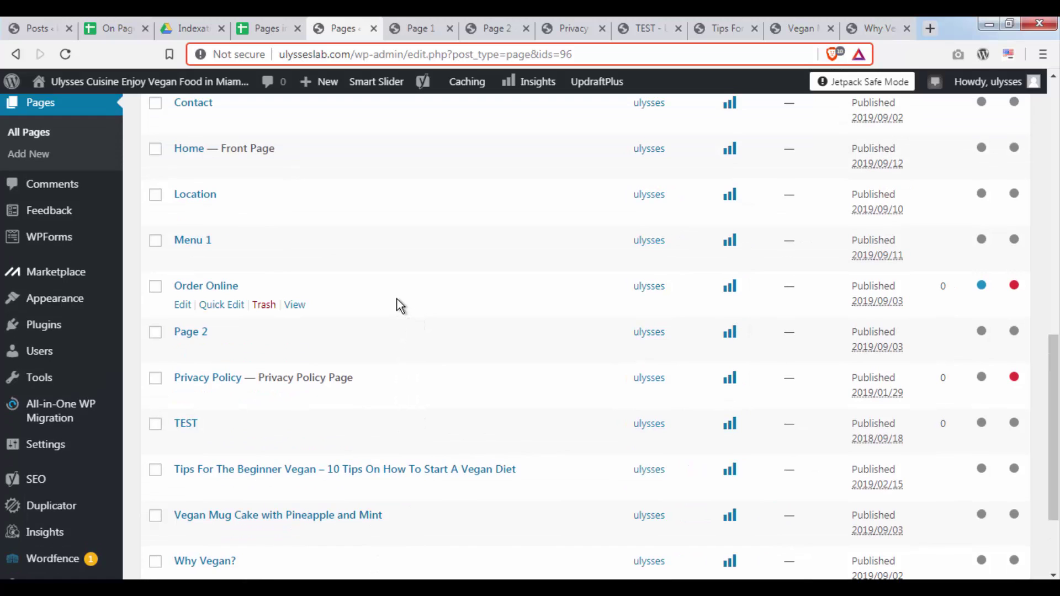
Reload the Page 1 page on the live site to check its removal, and close its tab
click(408, 25)
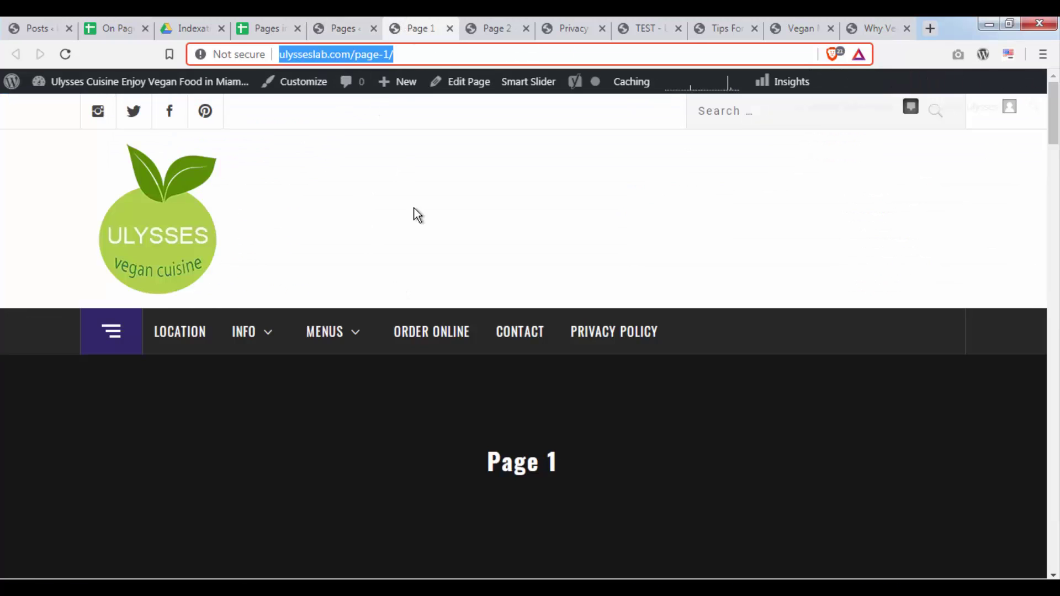
click(65, 53)
scroll(542, 201, down, 3)
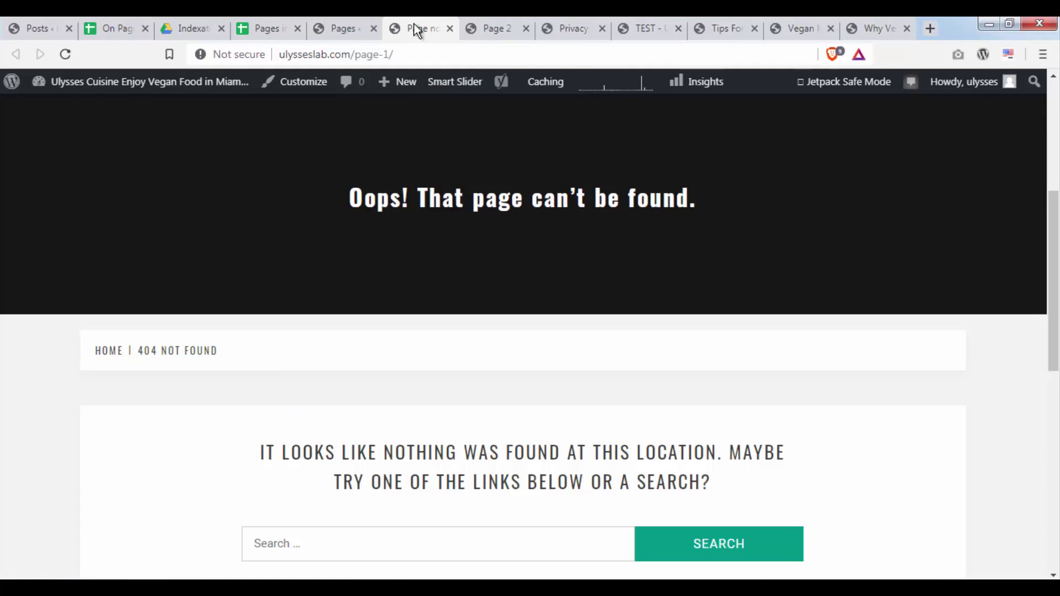
middle_click(414, 28)
Examine the Page 2 page on the live site for any real content
scroll(584, 303, down, 3)
scroll(509, 263, up, 10)
scroll(440, 263, down, 5)
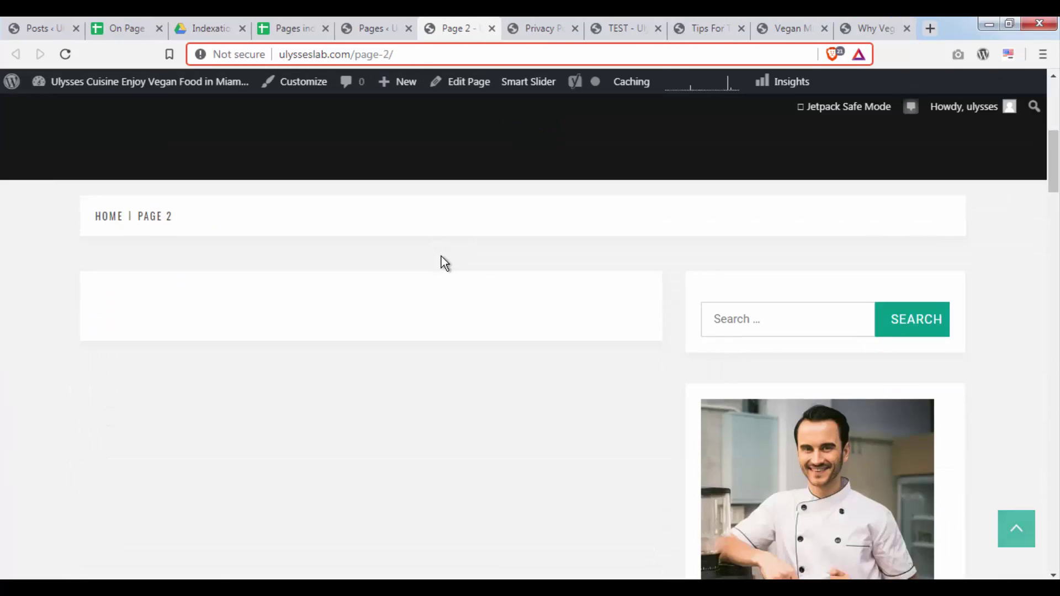
middle_click(457, 221)
scroll(473, 190, up, 5)
scroll(473, 190, down, 10)
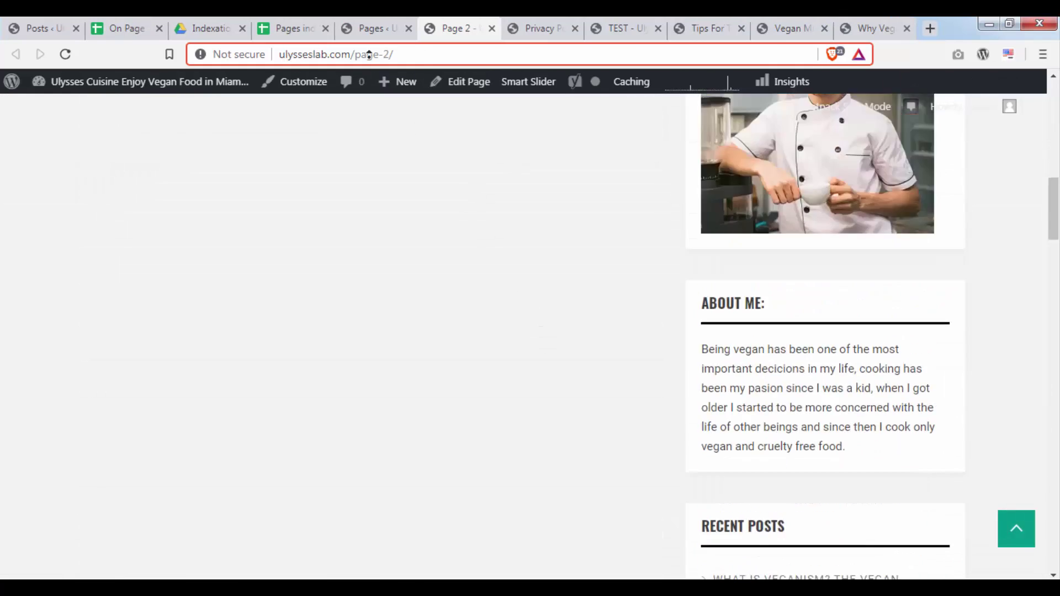
scroll(473, 189, up, 10)
Move Page 2 to the Trash from the WordPress list of pages
key(ctrl+shift+Tab)
key(ctrl+shift+Tab)
click(456, 23)
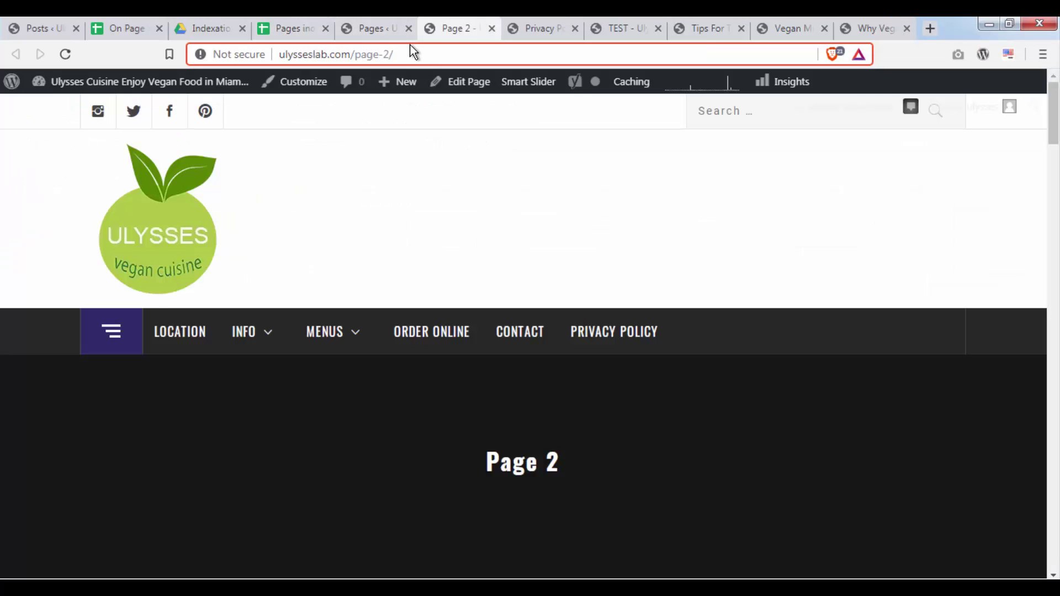
click(384, 21)
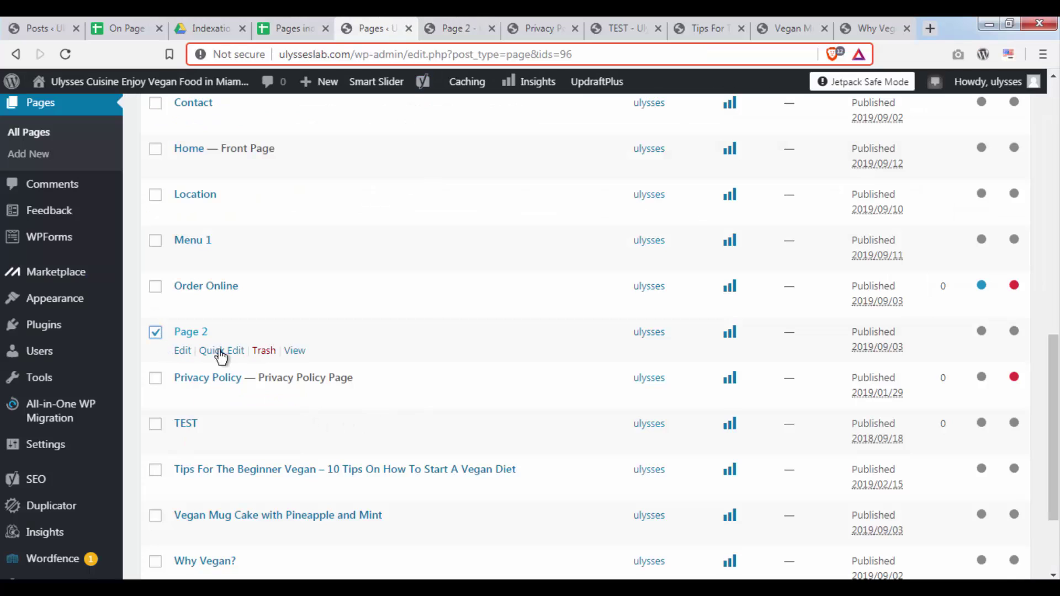
click(295, 350)
click(462, 29)
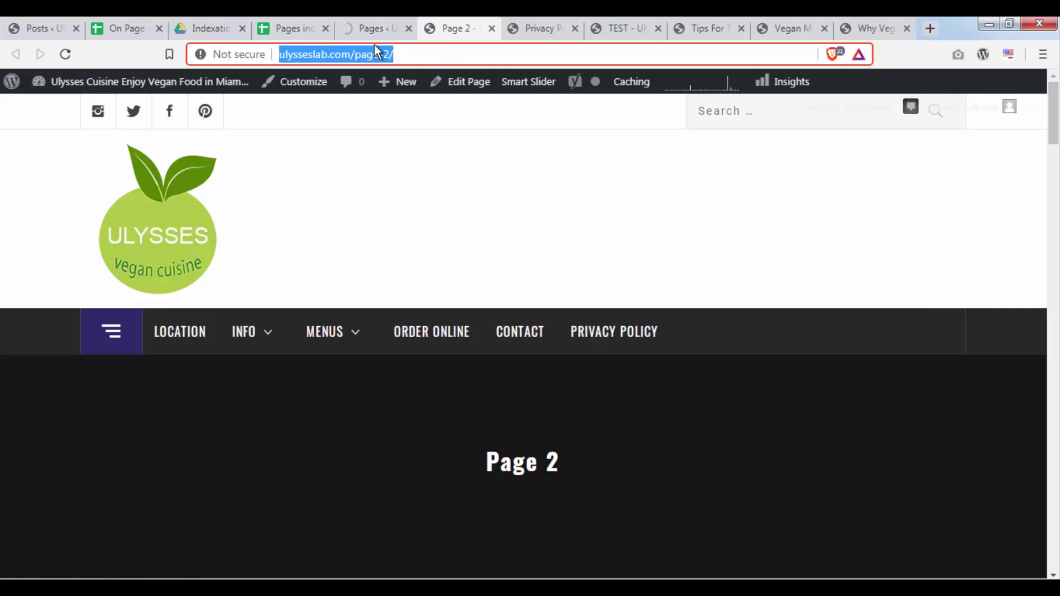
click(268, 29)
click(154, 266)
text(http://ulysseslab.com/page-2/)
click(226, 265)
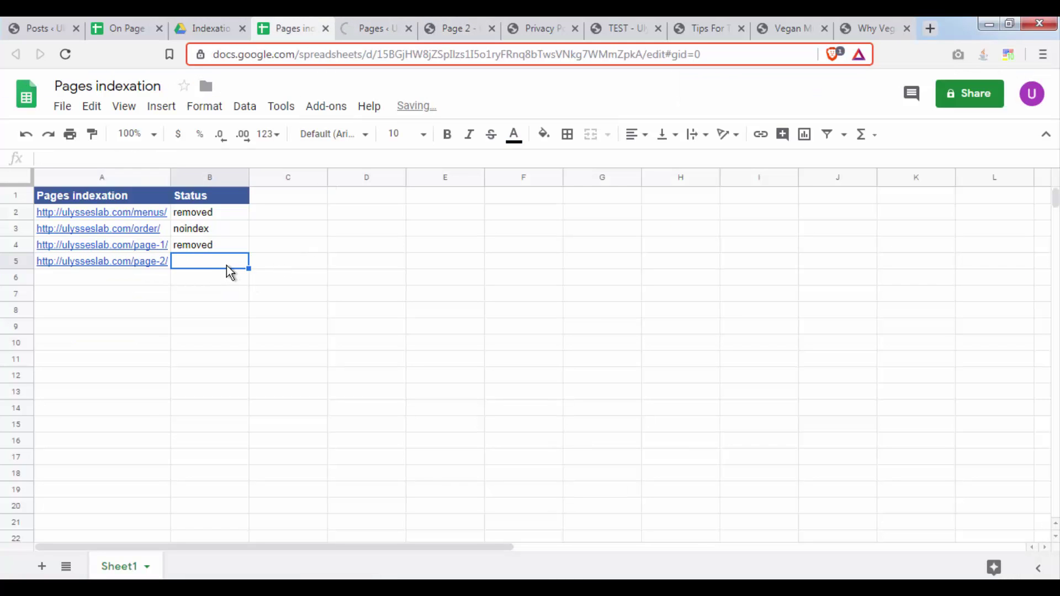
text(remove)
key(Return)
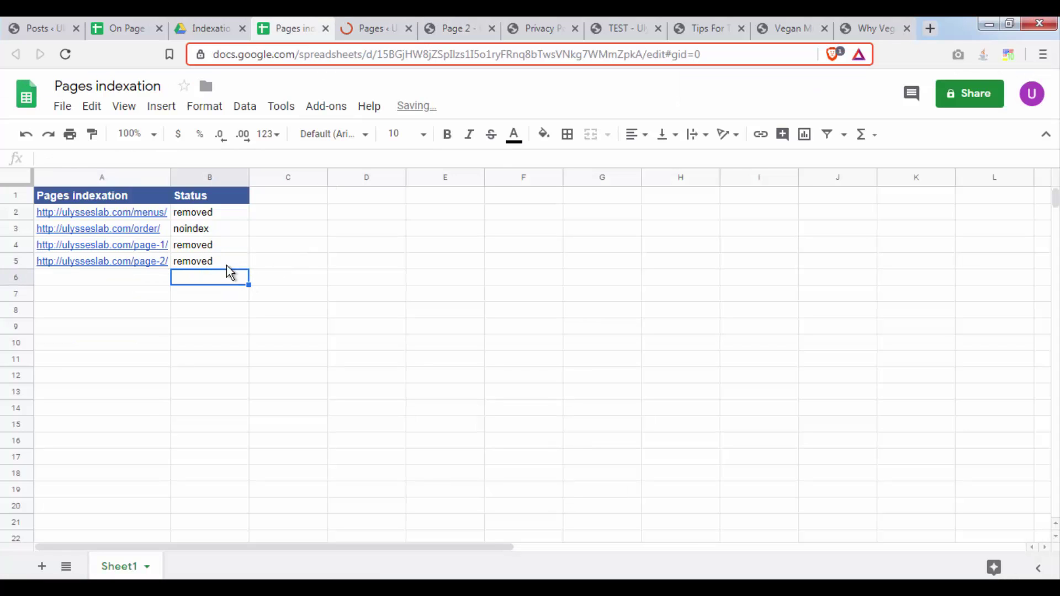
Check the WordPress pages list and reload the live Page 2 to verify its removal, then close its tab
click(405, 18)
scroll(468, 176, down, 6)
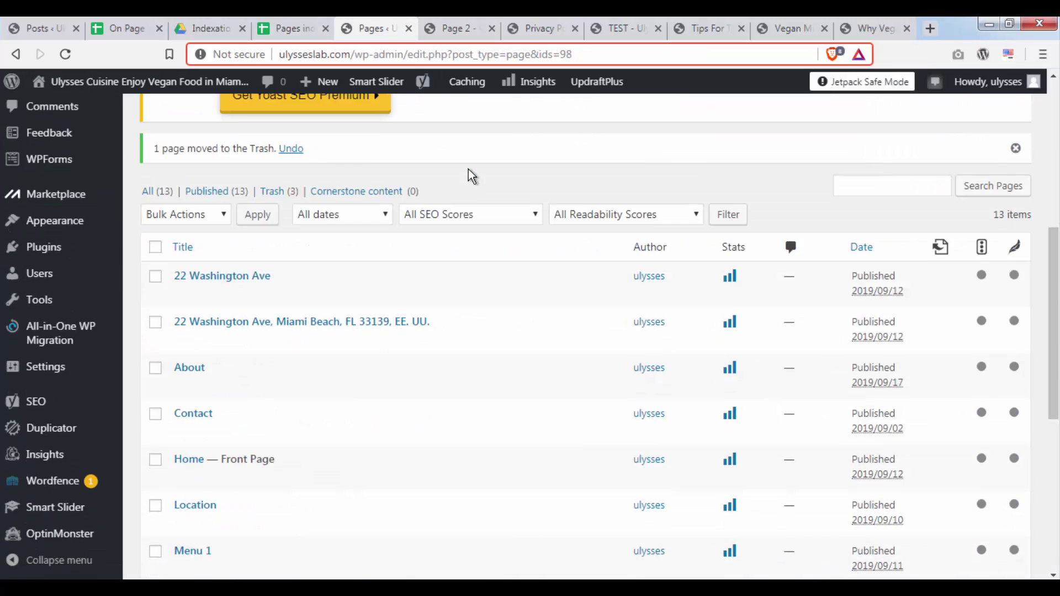
click(449, 22)
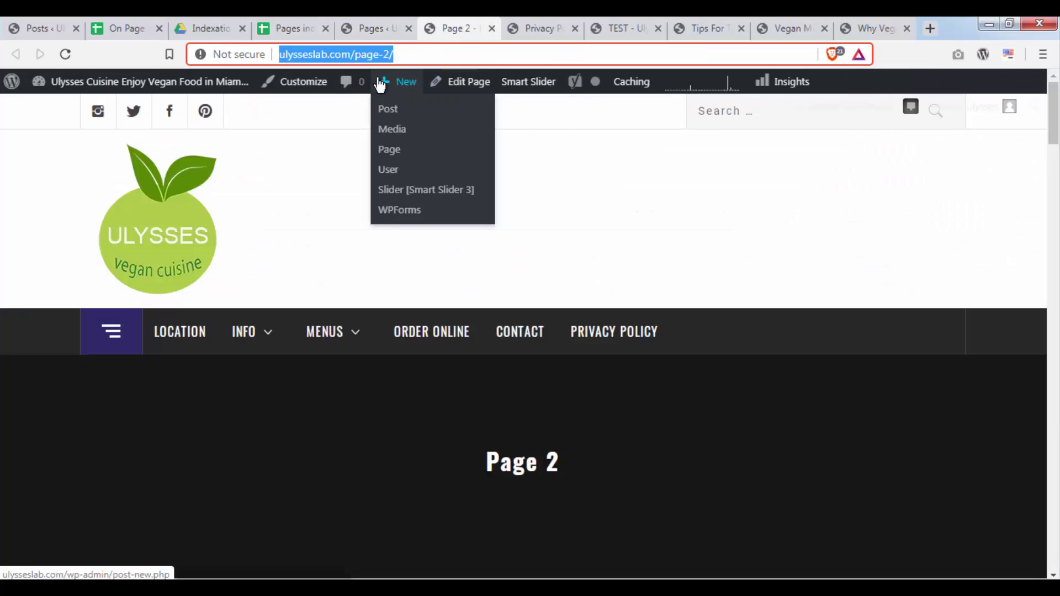
click(380, 84)
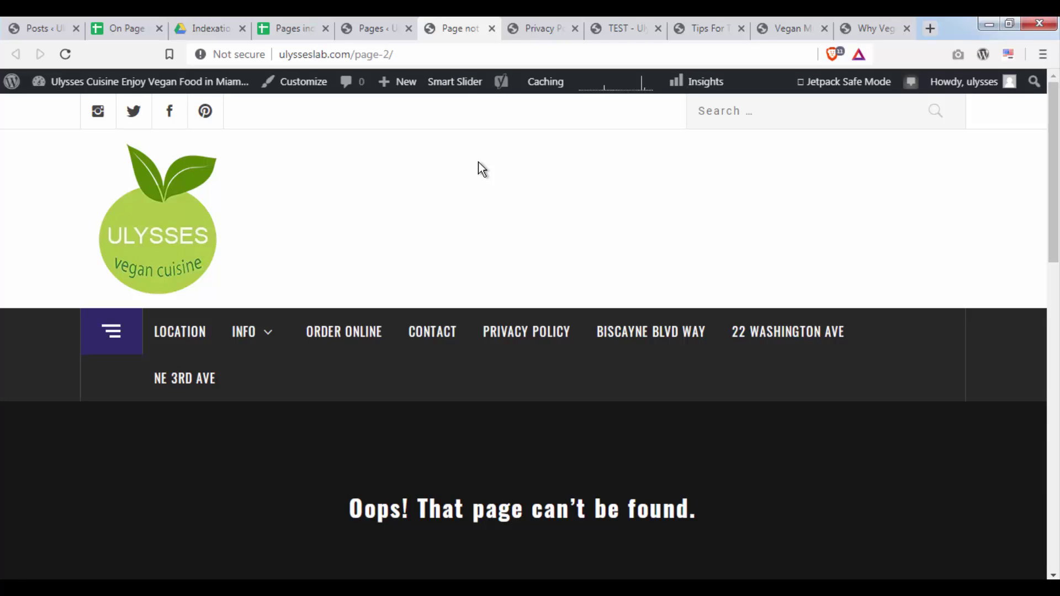
scroll(479, 162, down, 8)
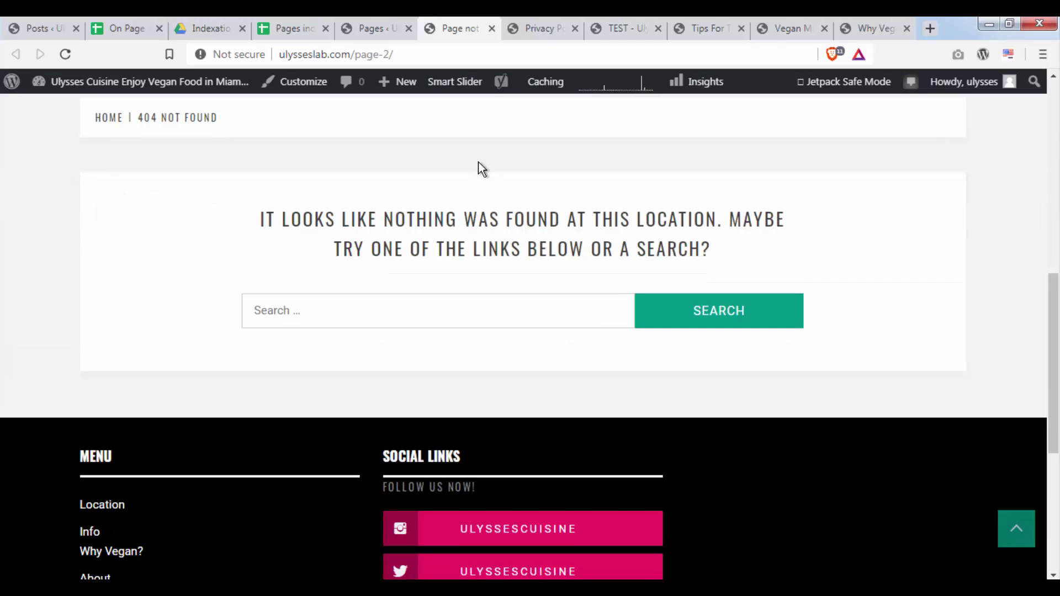
scroll(458, 118, up, 10)
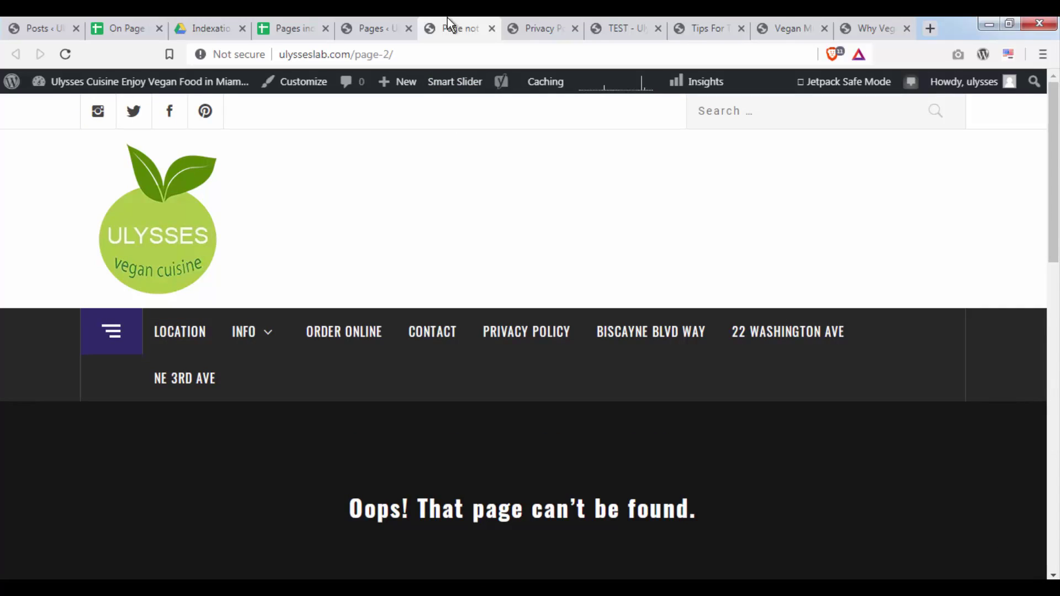
middle_click(447, 22)
Review the content of the live Privacy Policy page and close its tab
click(325, 22)
click(439, 28)
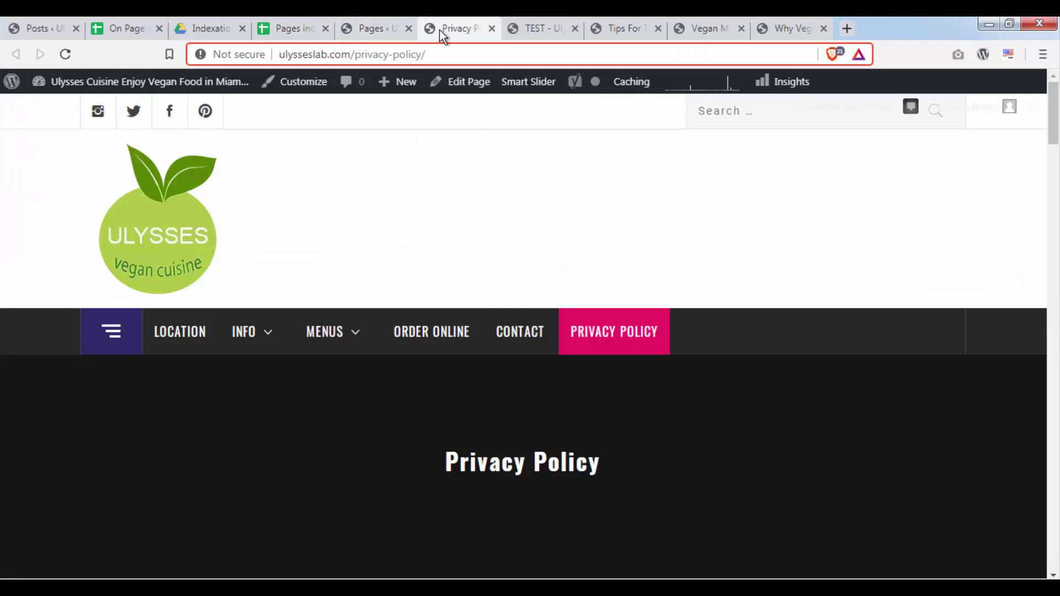
scroll(640, 232, down, 20)
scroll(655, 177, up, 6)
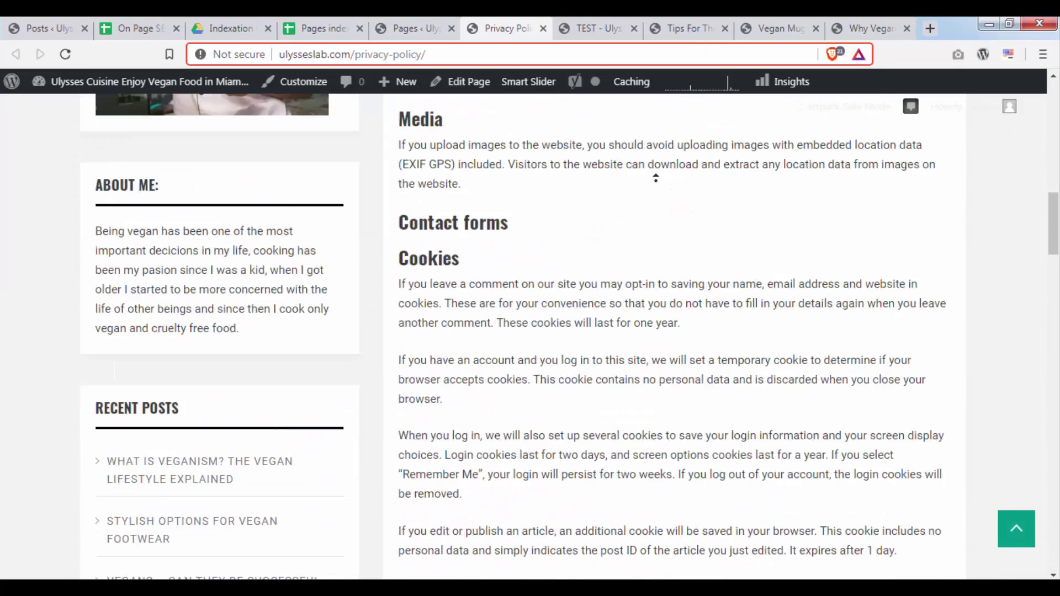
scroll(656, 178, up, 15)
middle_click(519, 23)
Review the live TEST page and move it to the Trash from the WordPress pages list
scroll(670, 288, down, 15)
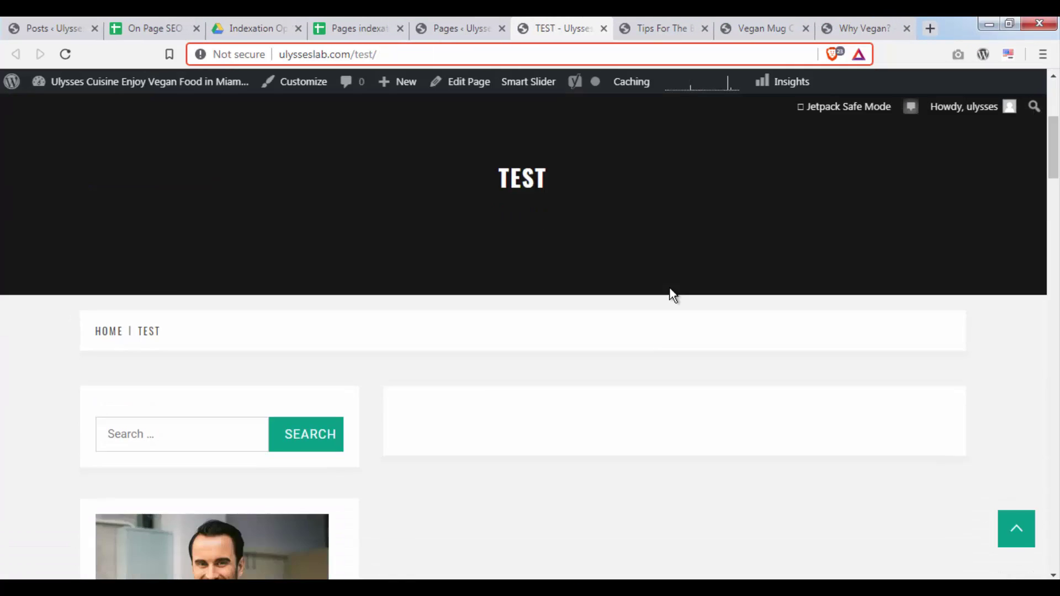
scroll(647, 288, up, 15)
click(447, 26)
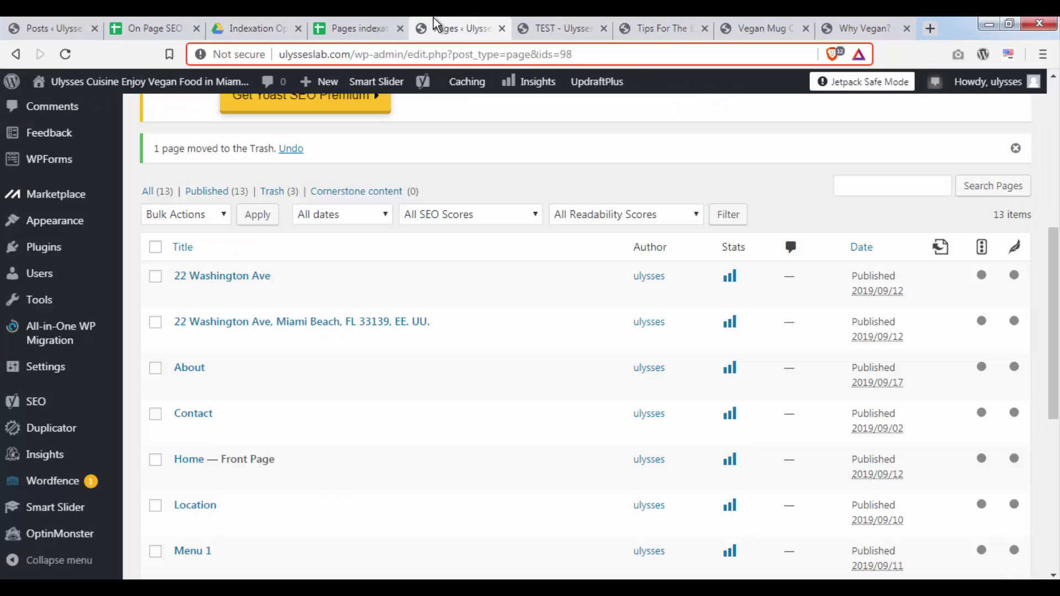
scroll(572, 274, down, 7)
mouse_move(184, 307)
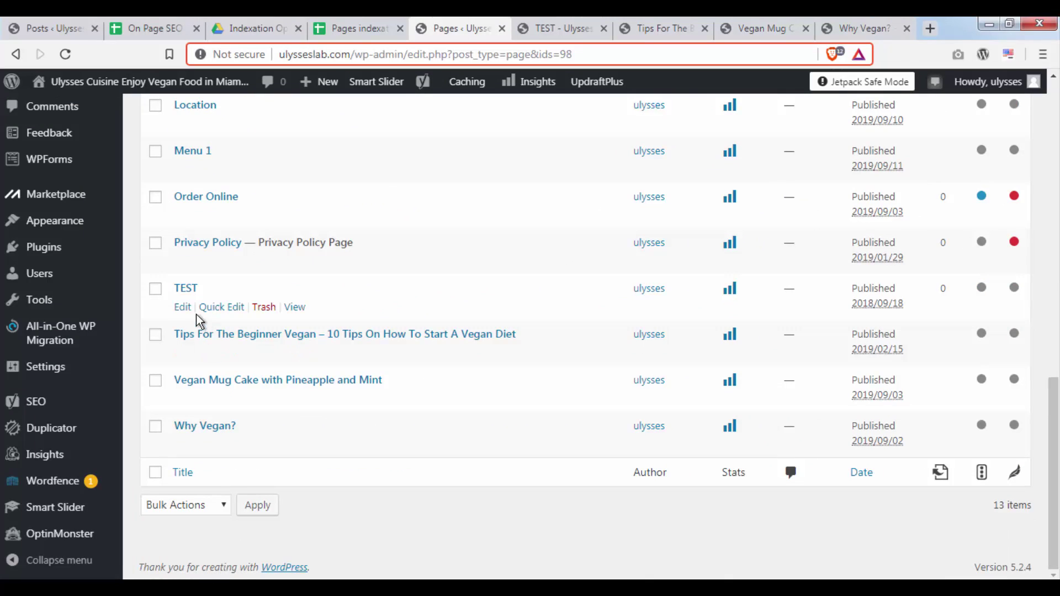
click(157, 291)
click(264, 307)
click(537, 22)
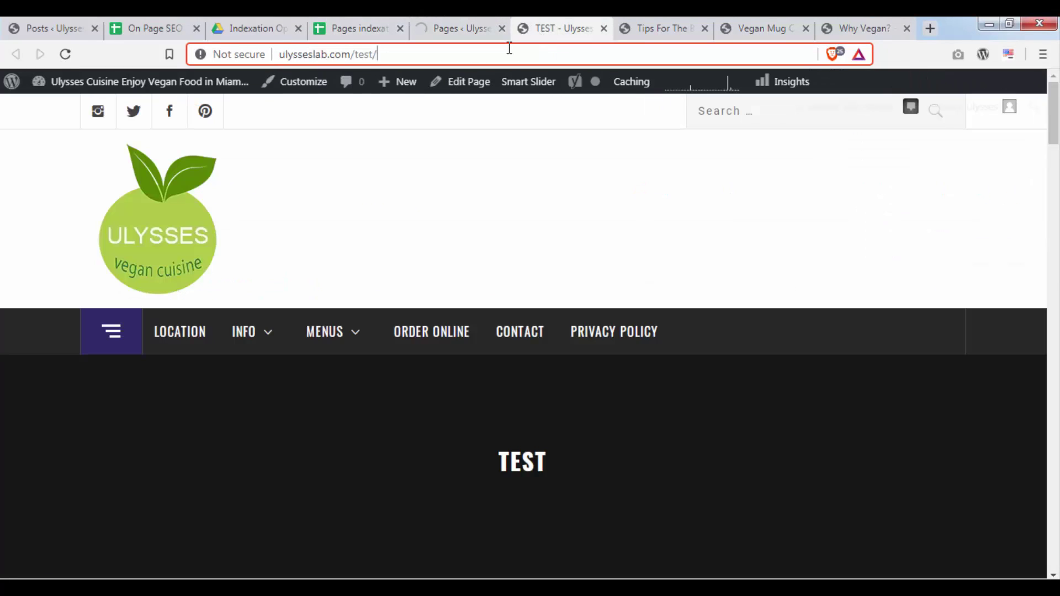
click(381, 25)
click(154, 283)
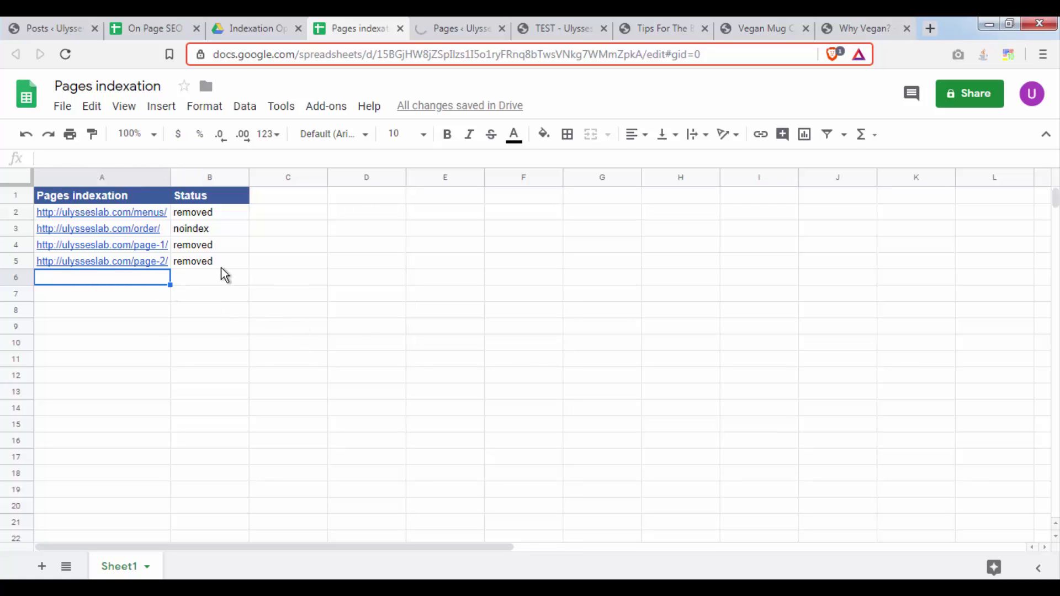
text(http://ulysseslab.com/test/)
key(Tab)
text(remov)
key(Return)
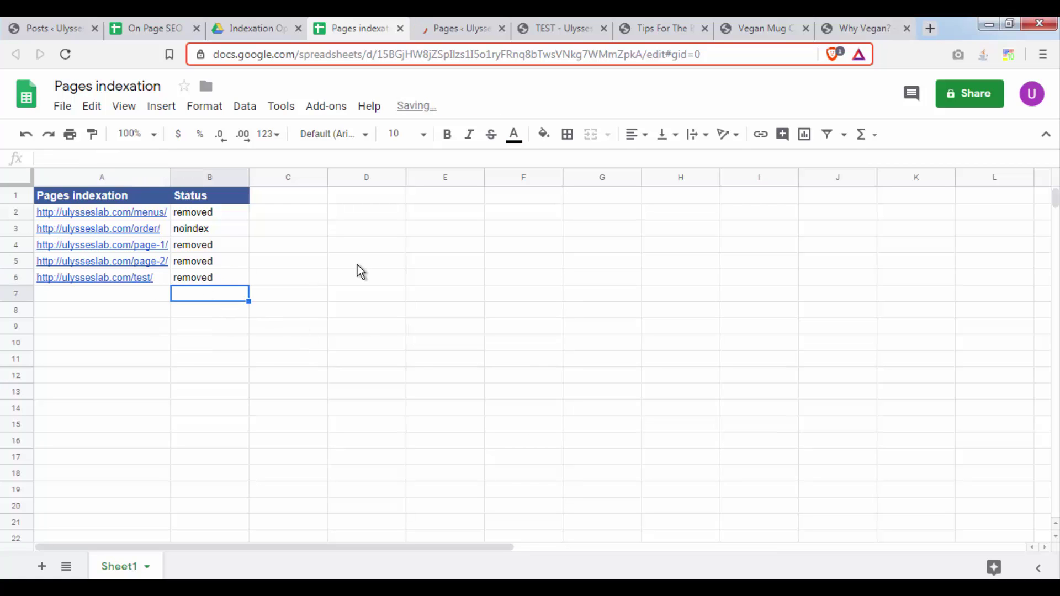
Check the WordPress pages list for the TEST page's removal, and close the live TEST page's tab
key(ctrl+Tab)
scroll(520, 378, down, 10)
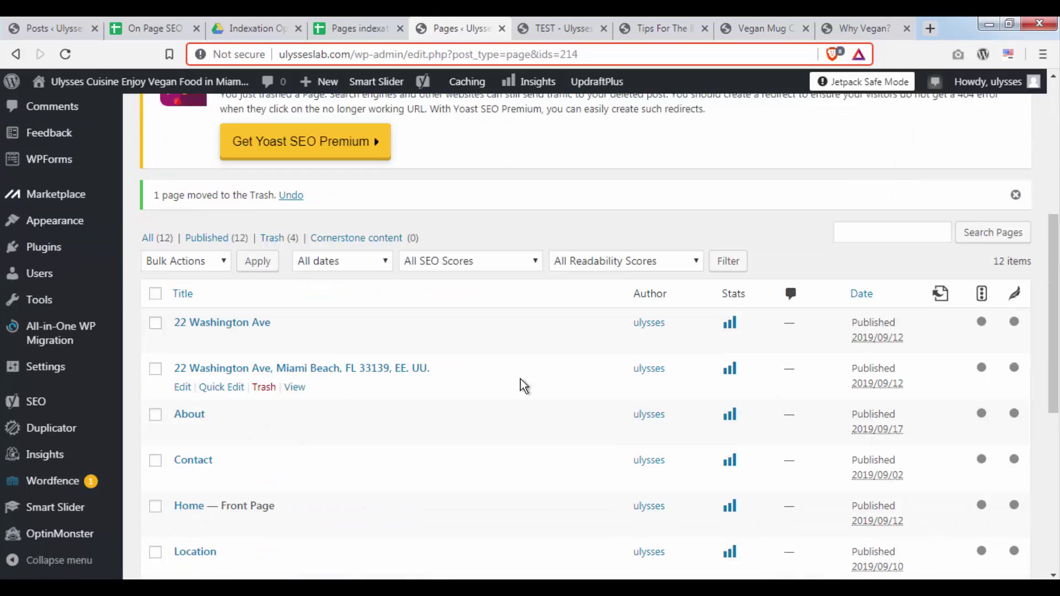
click(569, 27)
scroll(574, 118, down, 10)
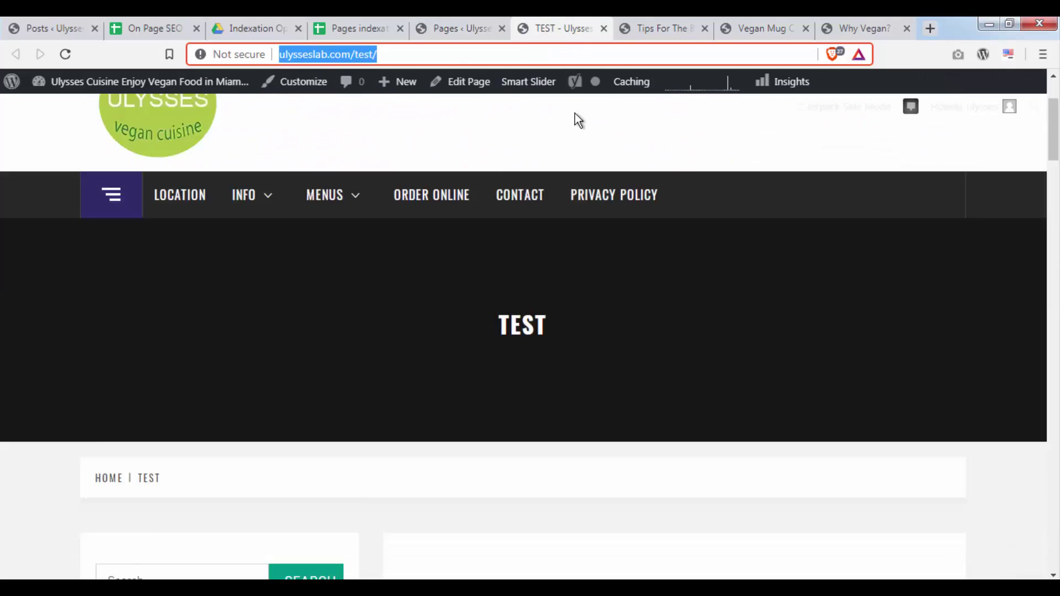
scroll(627, 279, up, 10)
middle_click(568, 25)
Examine the live "Tips For The Beginner Vegan" page for content and glance at the Vegan Mug Cake page
scroll(667, 183, down, 9)
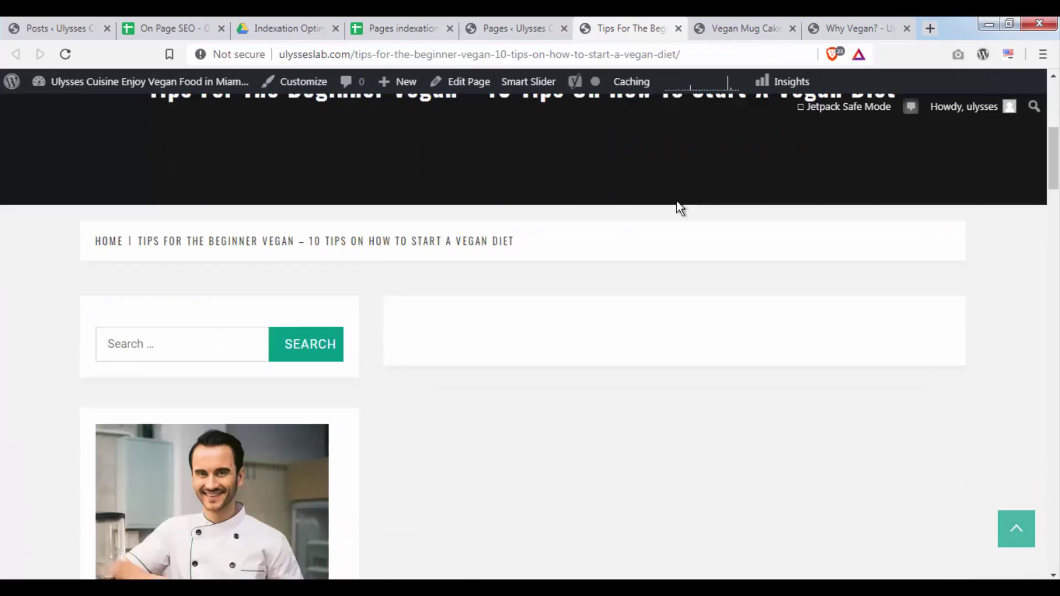
scroll(727, 251, up, 8)
scroll(657, 273, down, 4)
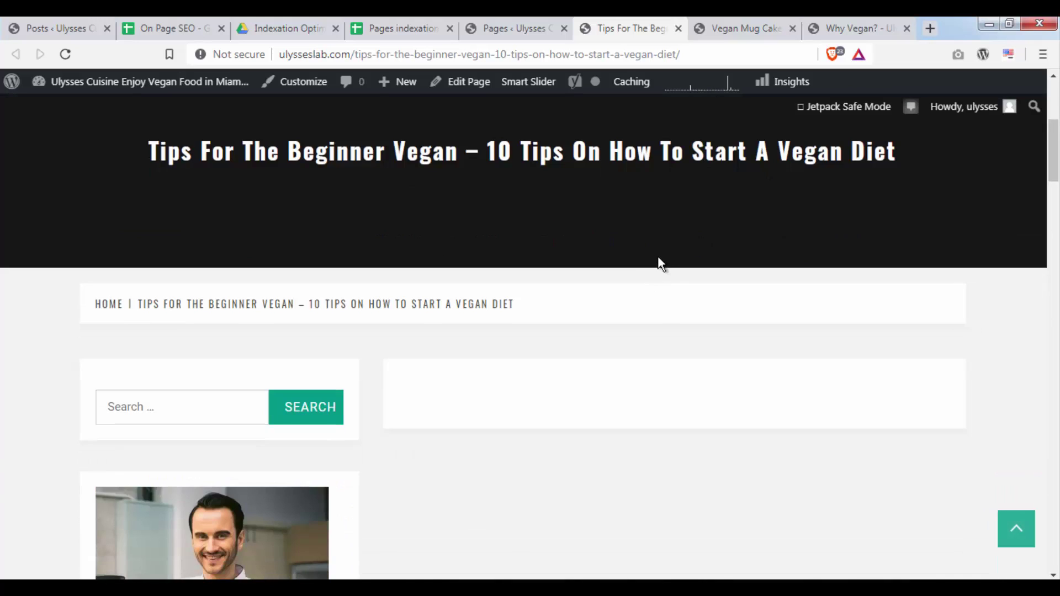
triple_click(334, 152)
scroll(753, 317, down, 9)
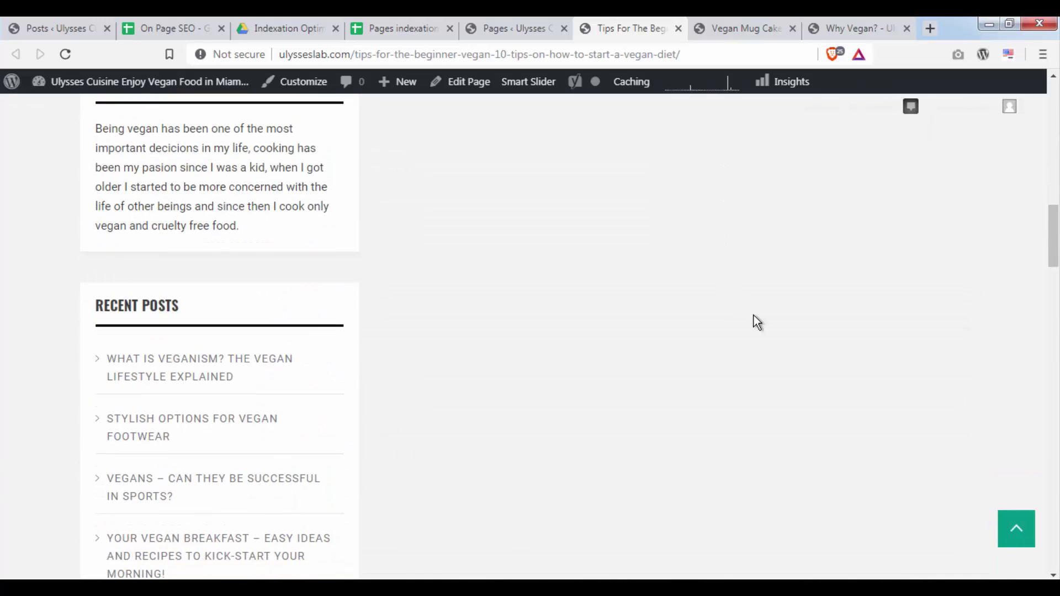
scroll(774, 337, up, 15)
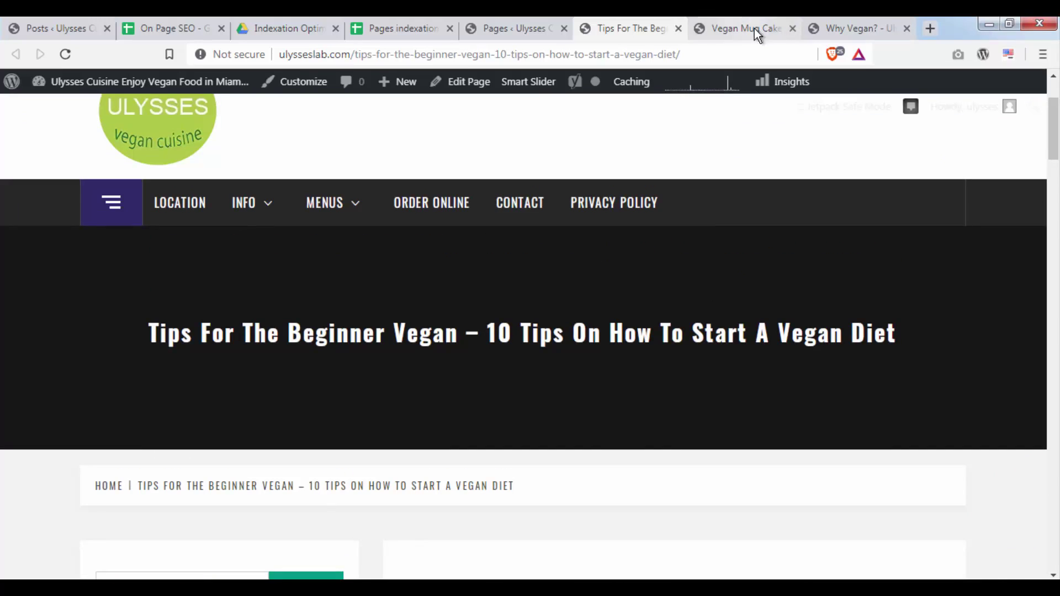
click(754, 28)
scroll(796, 512, down, 6)
scroll(742, 472, up, 7)
Record the URL of the "Tips For The Beginner Vegan" page in row 7 of the Pages indexation spreadsheet with the status "removed"
click(604, 20)
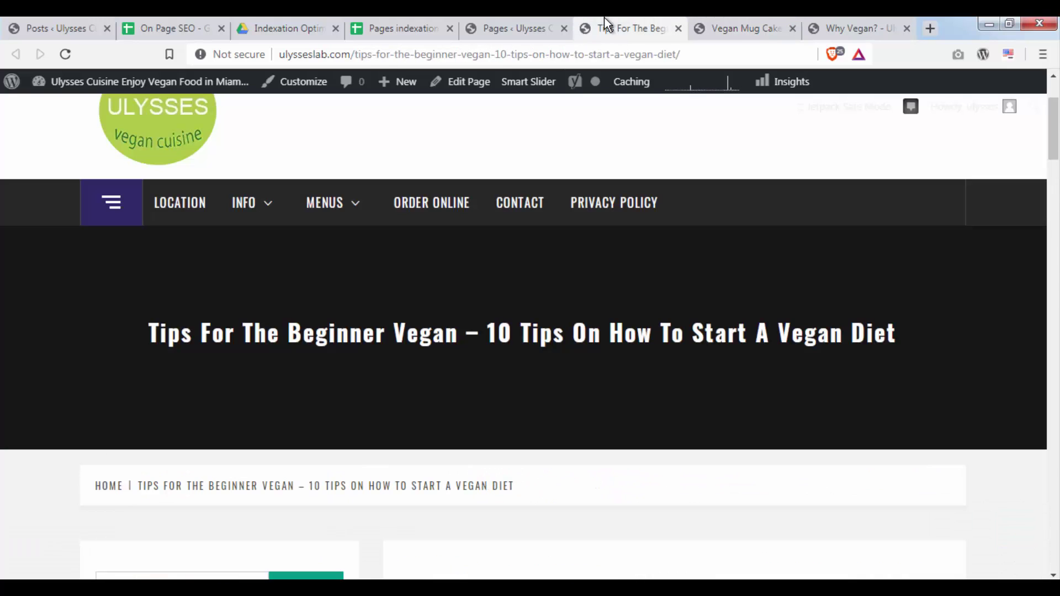
click(640, 61)
click(501, 246)
click(717, 58)
key(ctrl+c)
click(409, 20)
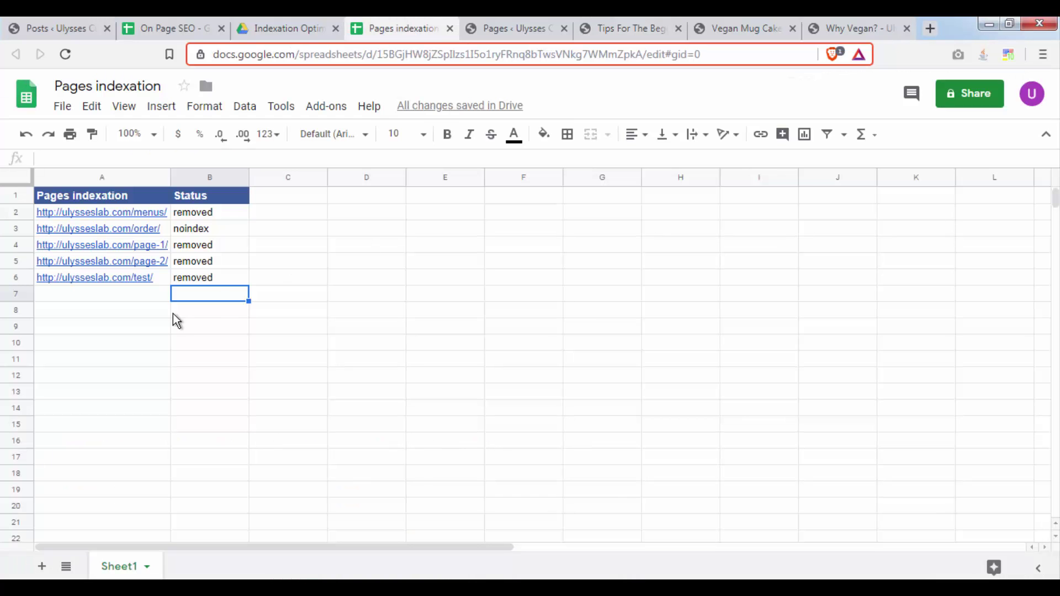
click(127, 298)
key(ctrl+v)
click(207, 293)
text(removed)
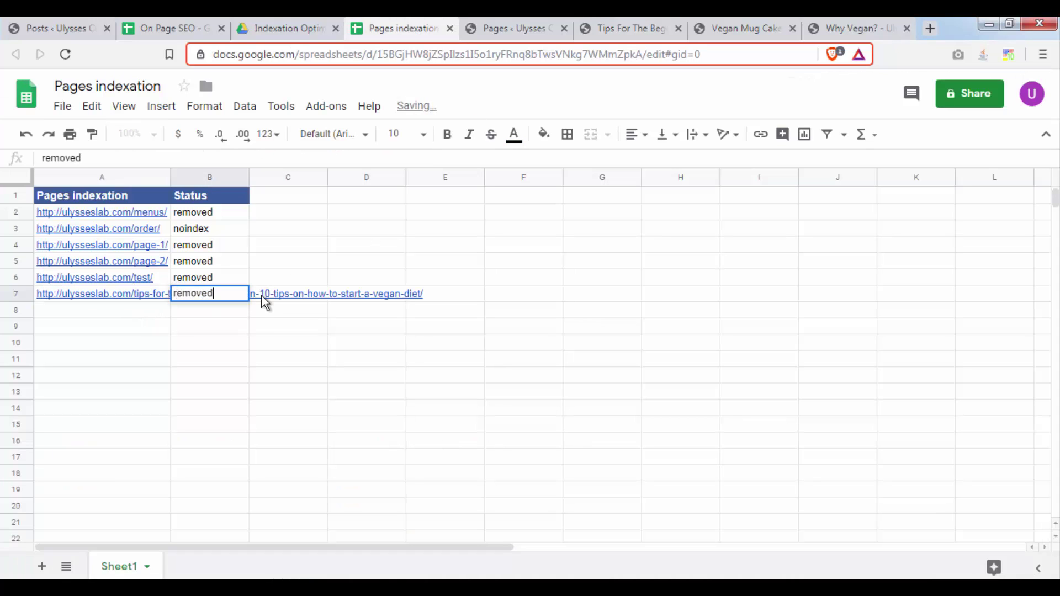
key(Return)
drag(445, 359, 445, 375)
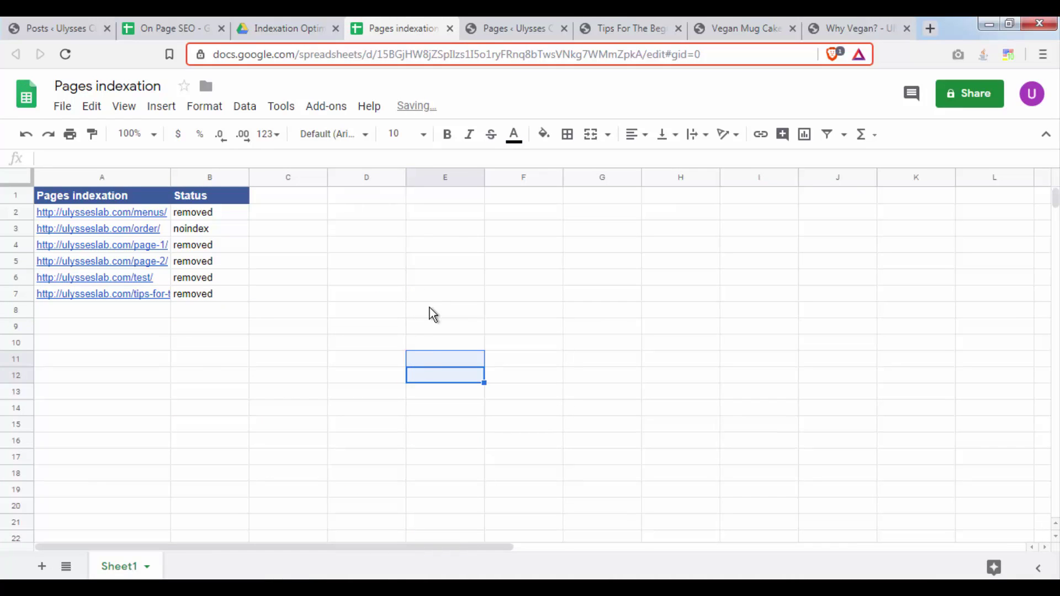
Find the "Tips For The Beginner Vegan – 10 Tips On How To Start A Vegan Diet" page in the WordPress pages list and trash it
click(513, 28)
click(605, 33)
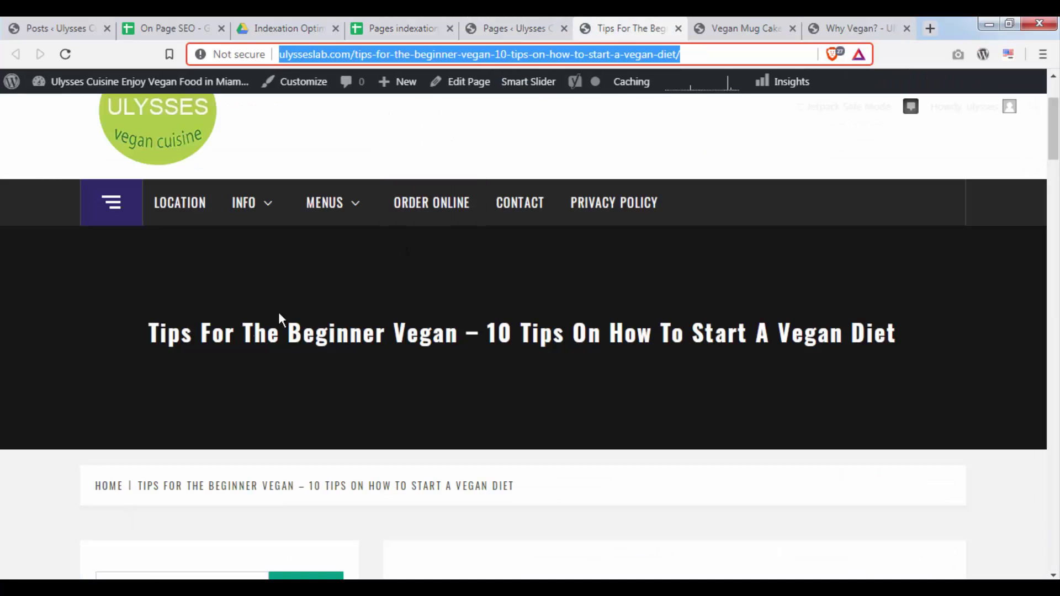
drag(165, 340, 354, 328)
key(ctrl+c)
click(503, 36)
key(ctrl+f)
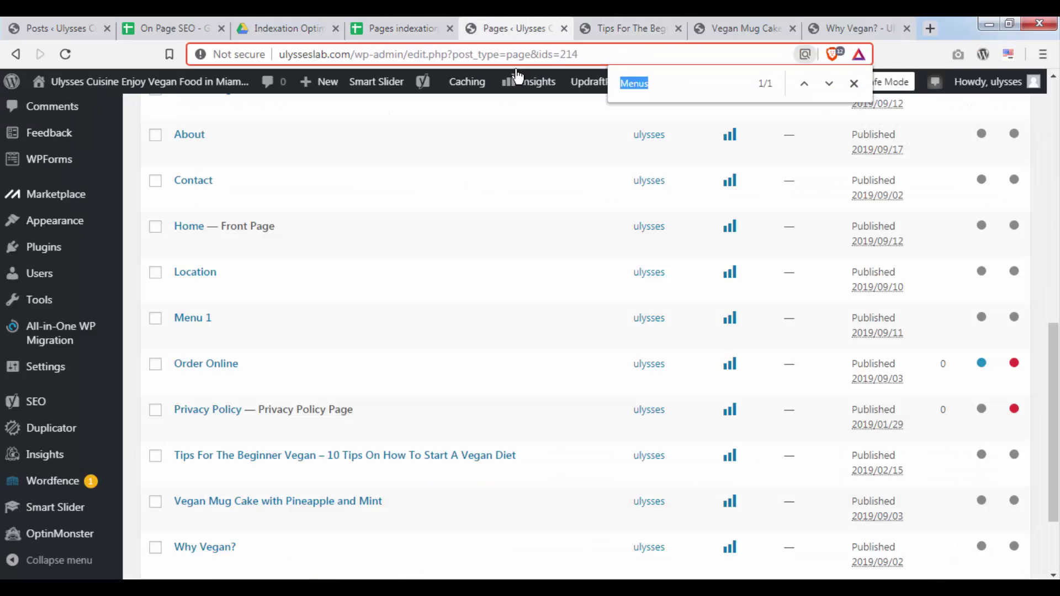
key(ctrl+v)
scroll(464, 244, down, 3)
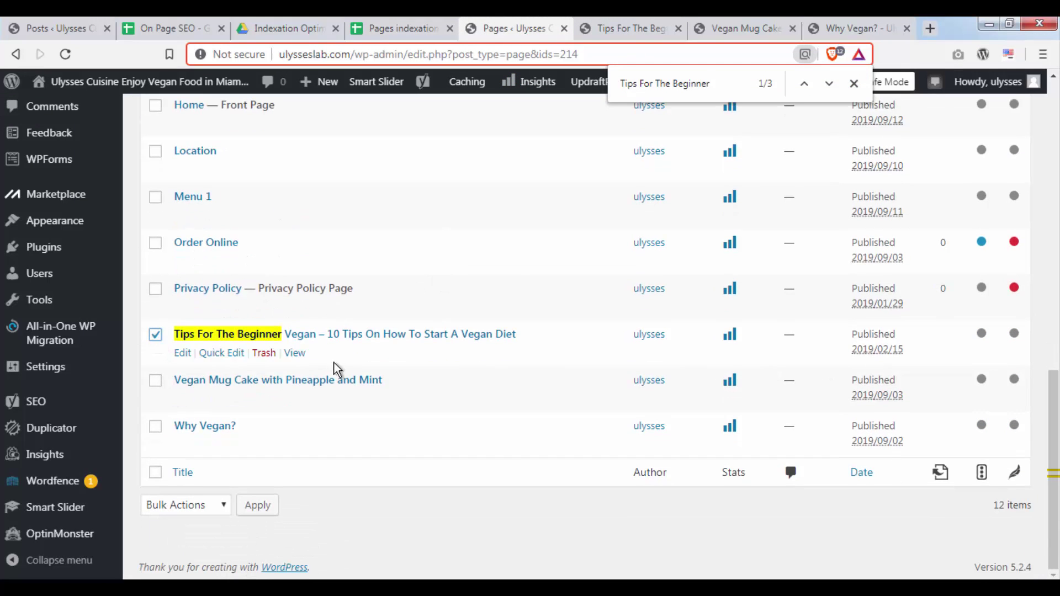
click(624, 28)
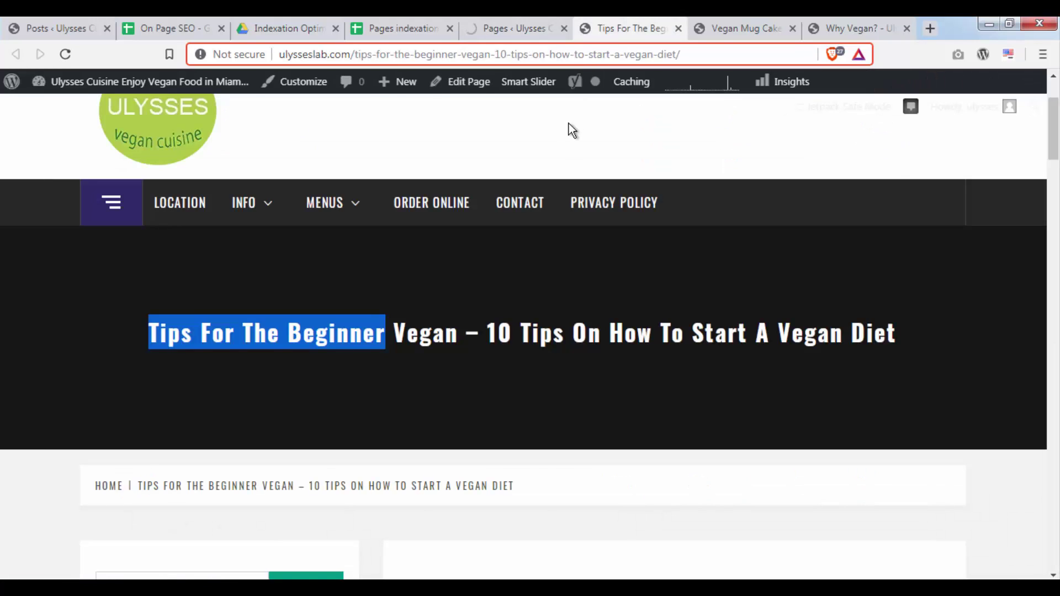
click(514, 30)
click(591, 22)
click(508, 37)
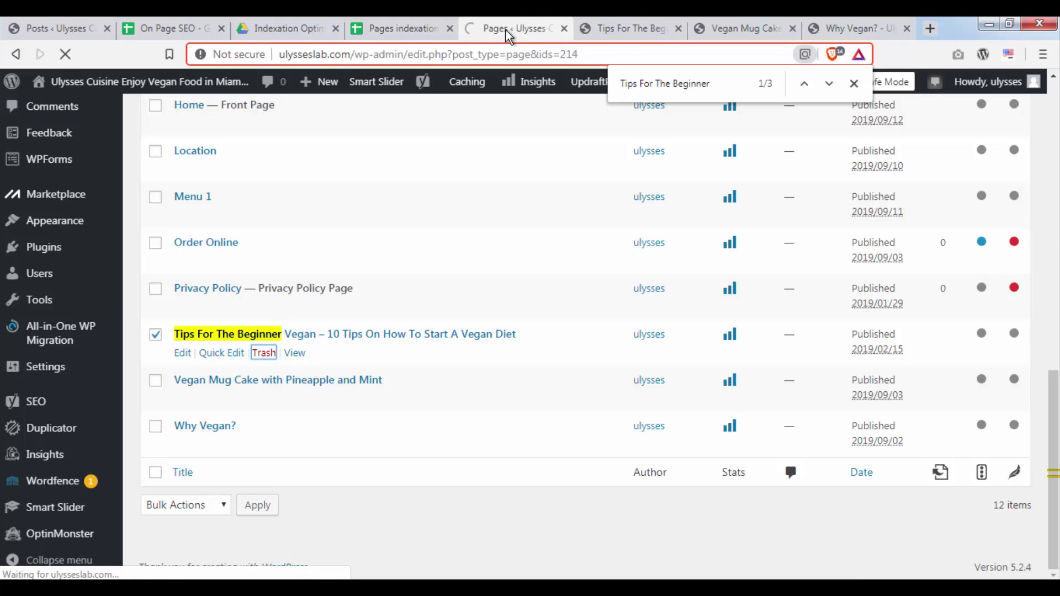
Close the tab of the live "Tips For The Beginner Vegan" page
click(451, 24)
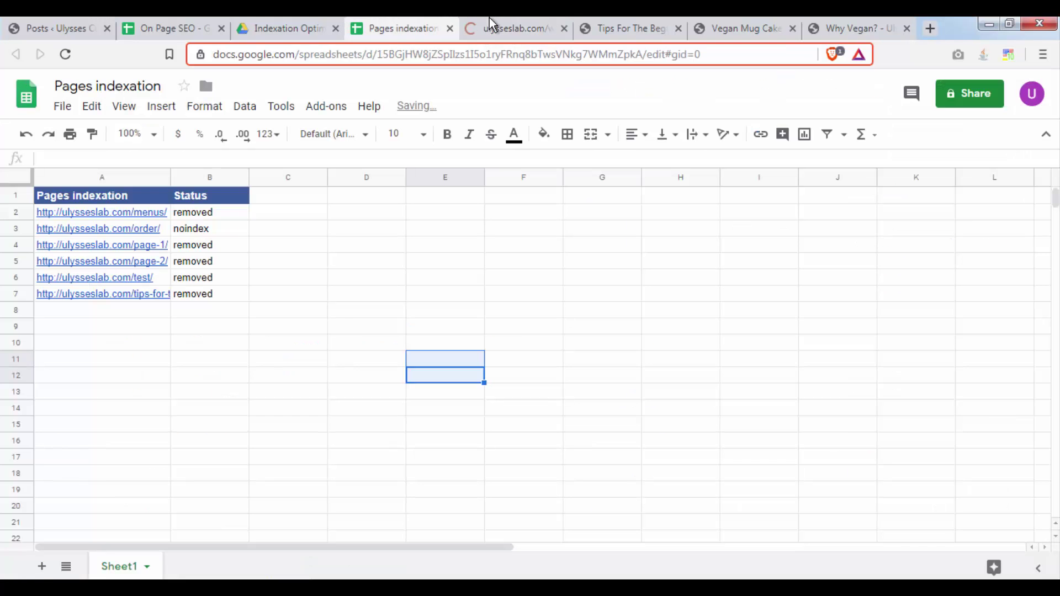
click(489, 23)
click(625, 30)
click(678, 28)
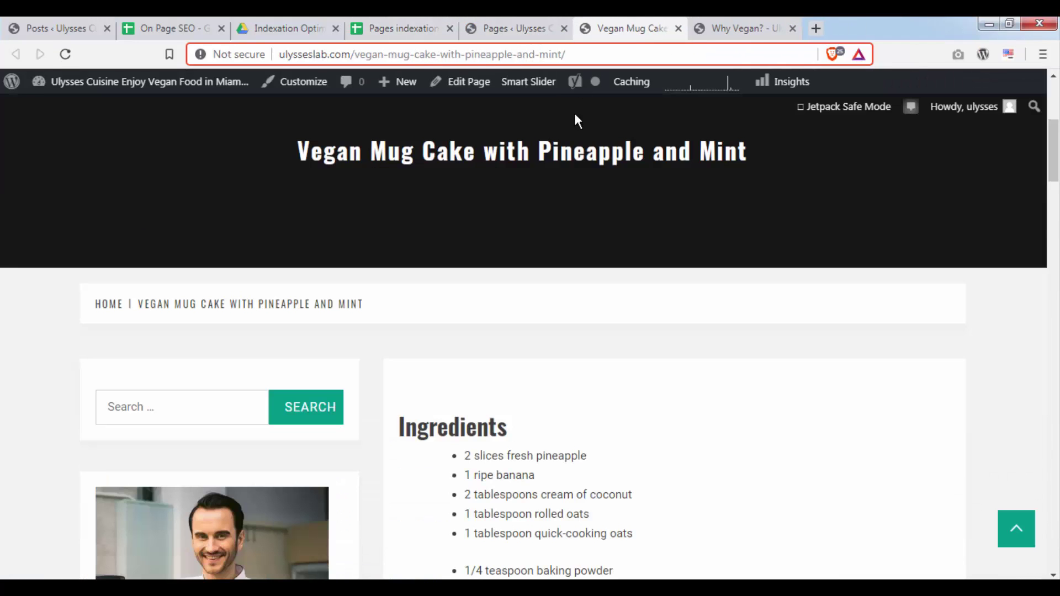
Examine the live "Vegan Mug Cake with Pineapple and Mint" page's title, ingredients and instructions to judge how much content it offers
scroll(720, 406, down, 4)
drag(412, 178, 674, 489)
scroll(642, 413, down, 4)
scroll(638, 368, up, 3)
scroll(638, 368, up, 5)
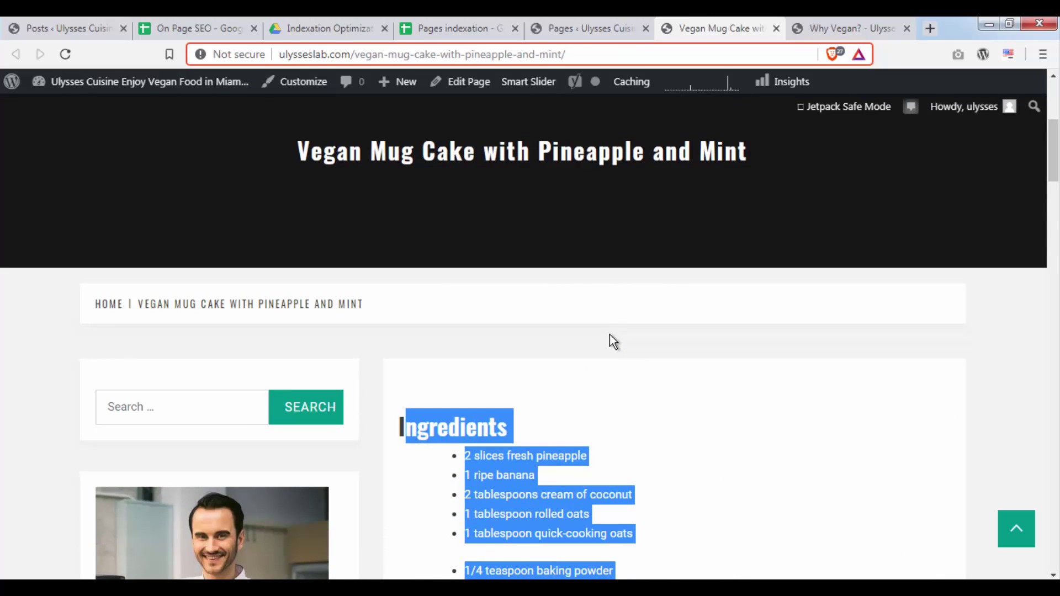
scroll(610, 343, up, 2)
scroll(594, 304, down, 4)
scroll(582, 287, down, 1)
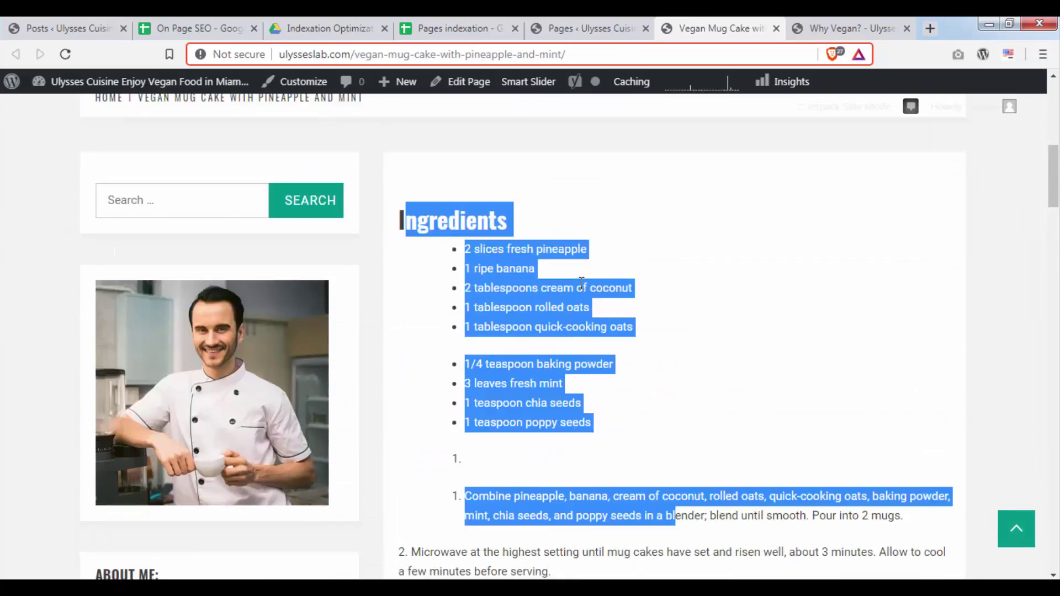
scroll(598, 284, up, 6)
scroll(552, 284, down, 4)
drag(286, 147, 666, 154)
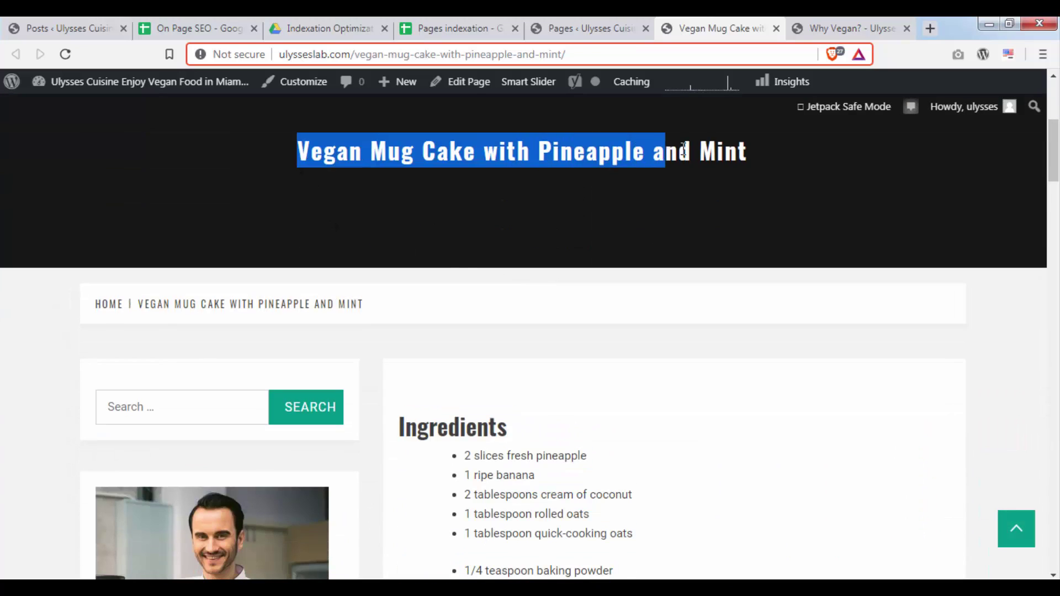
click(564, 175)
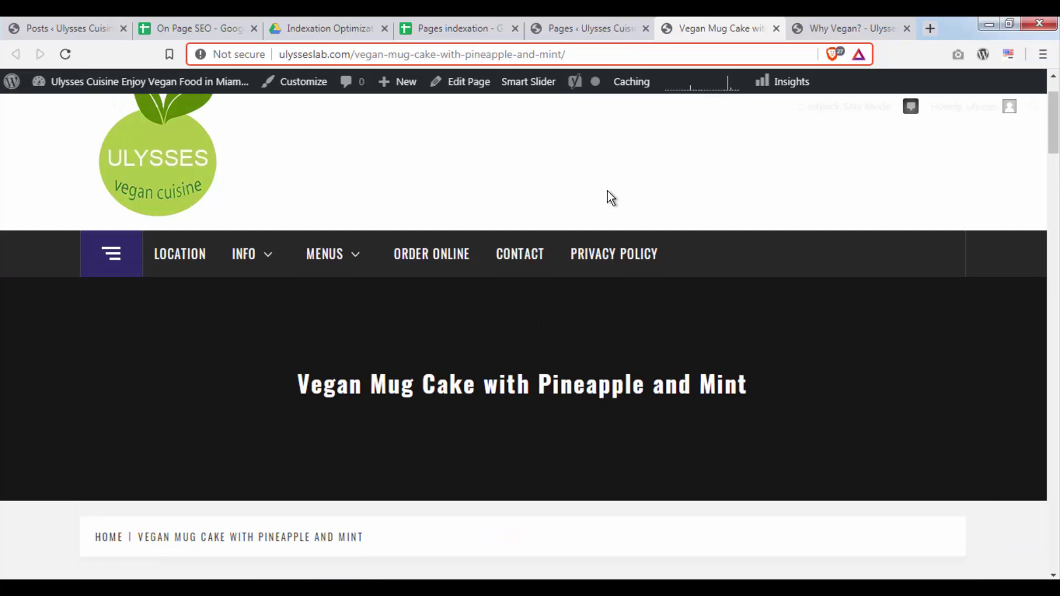
scroll(608, 191, down, 4)
scroll(584, 216, down, 4)
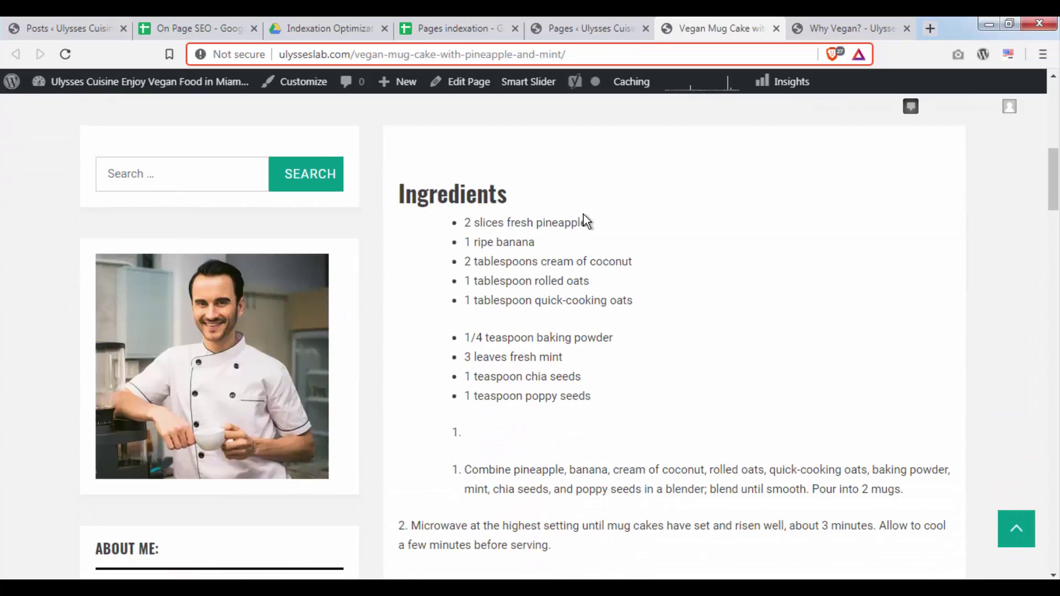
scroll(582, 214, down, 1)
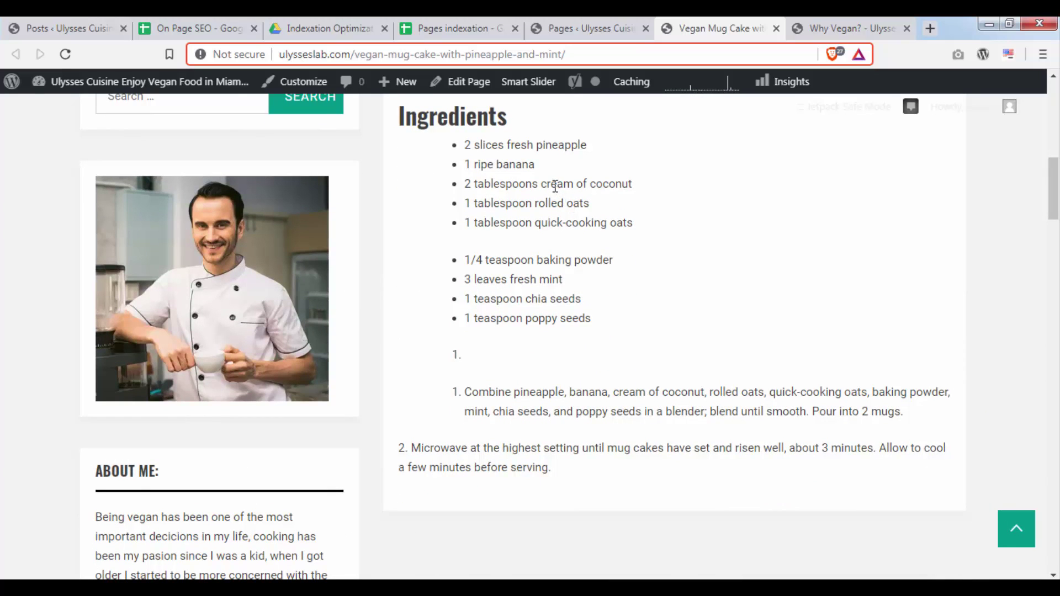
scroll(555, 185, up, 2)
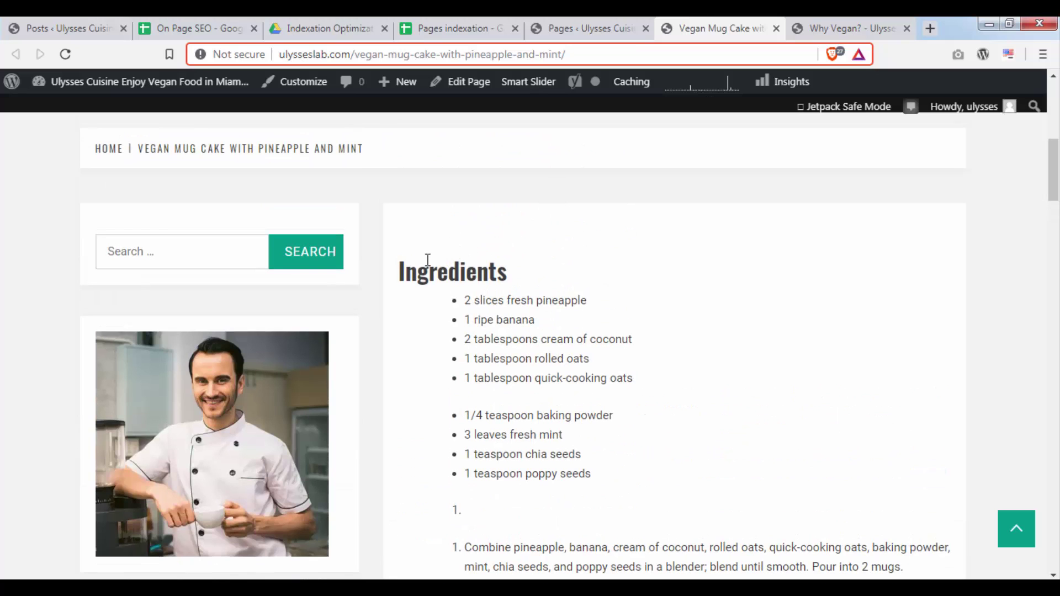
drag(425, 264, 625, 412)
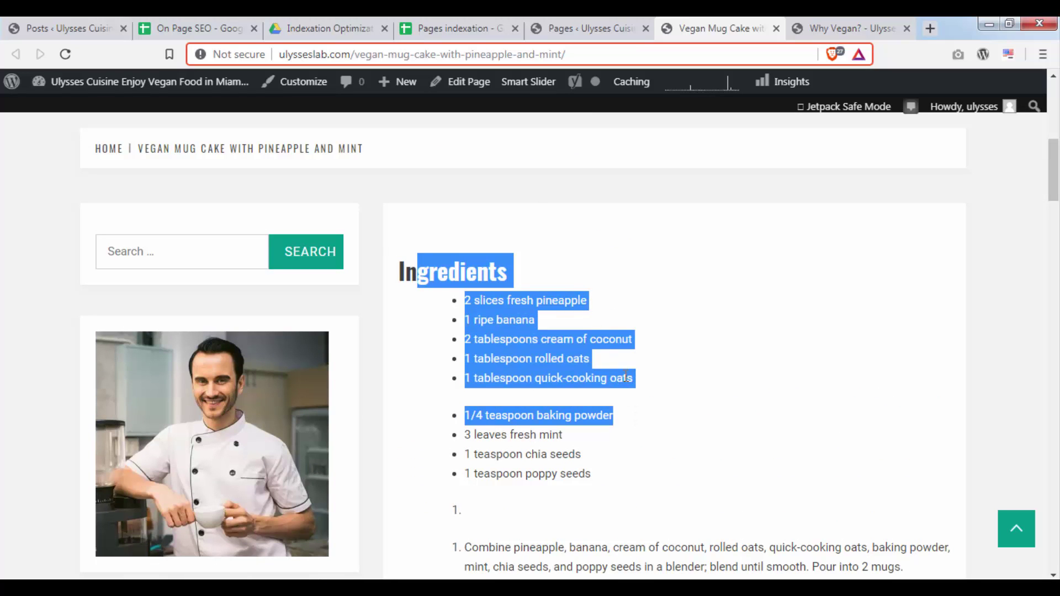
scroll(635, 372, down, 4)
scroll(598, 381, up, 4)
scroll(597, 379, down, 1)
scroll(601, 357, down, 1)
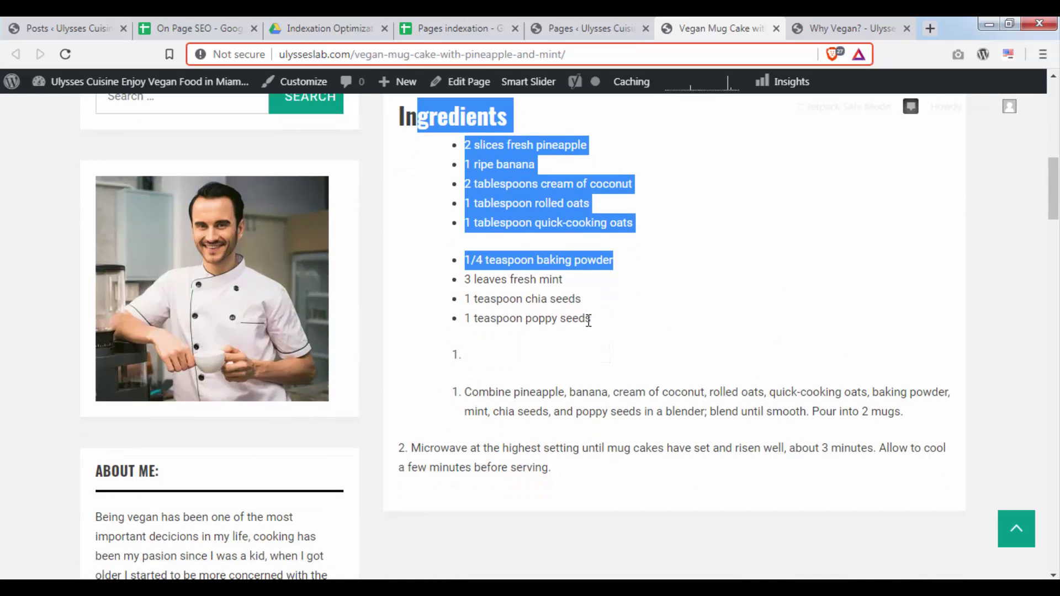
scroll(585, 316, down, 3)
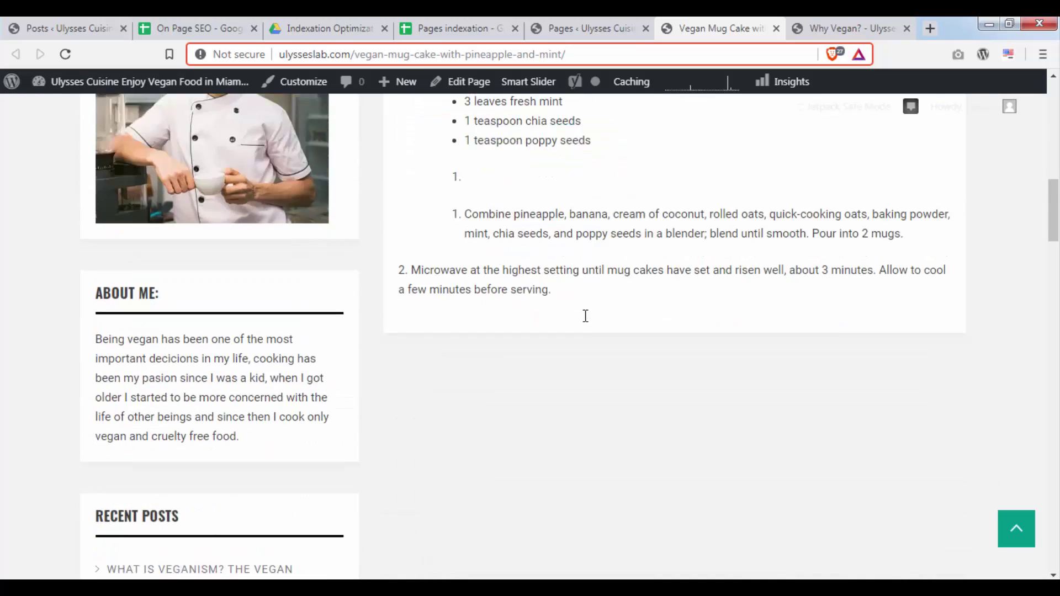
scroll(585, 322, up, 5)
scroll(608, 303, up, 6)
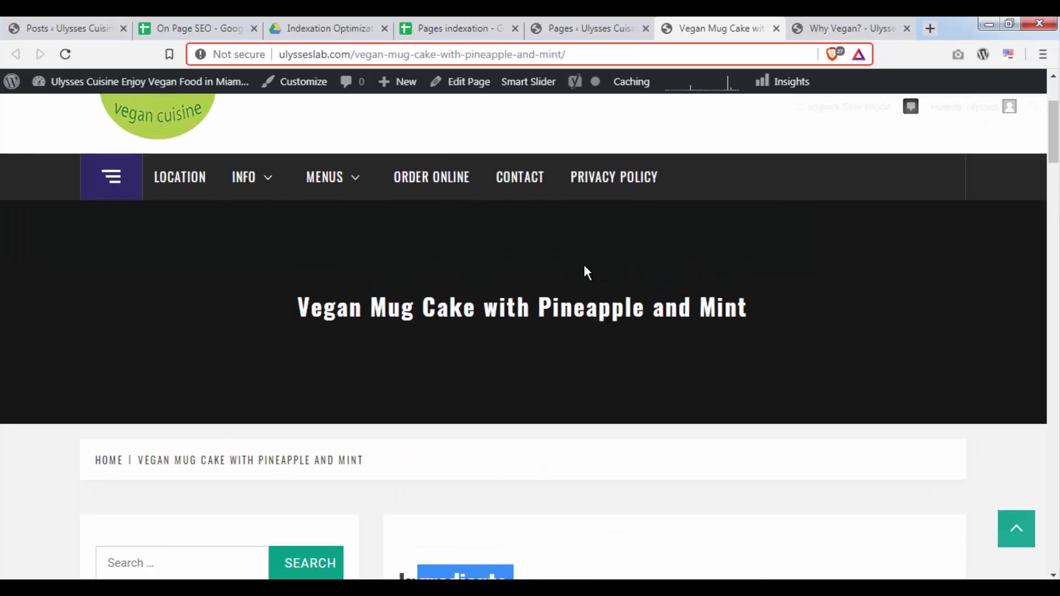
Open the Vegan Mug Cake page for editing and set its advanced SEO option for showing the page in search results to No
click(467, 84)
click(587, 19)
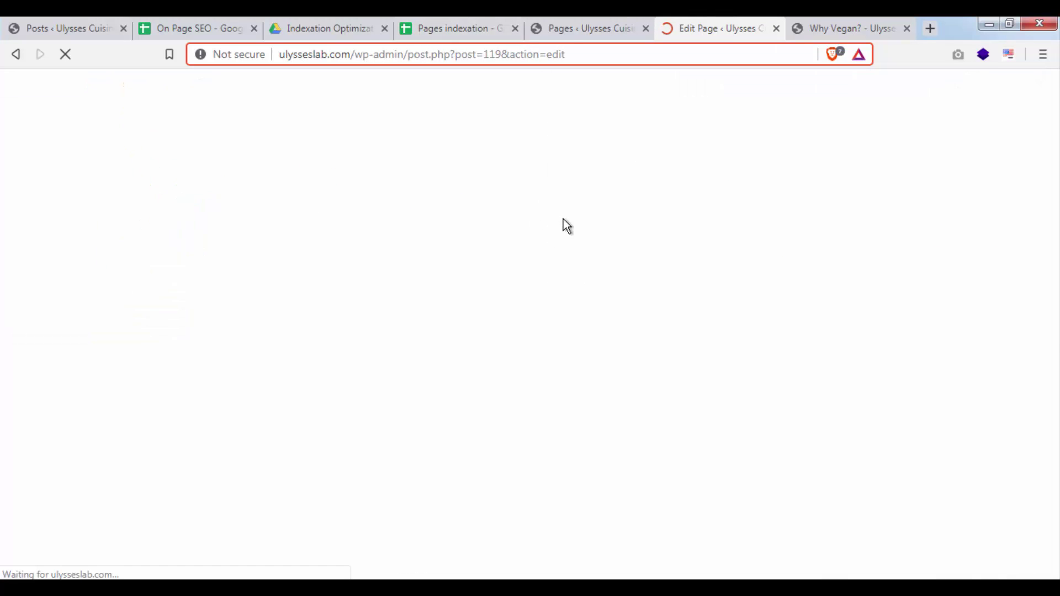
click(587, 19)
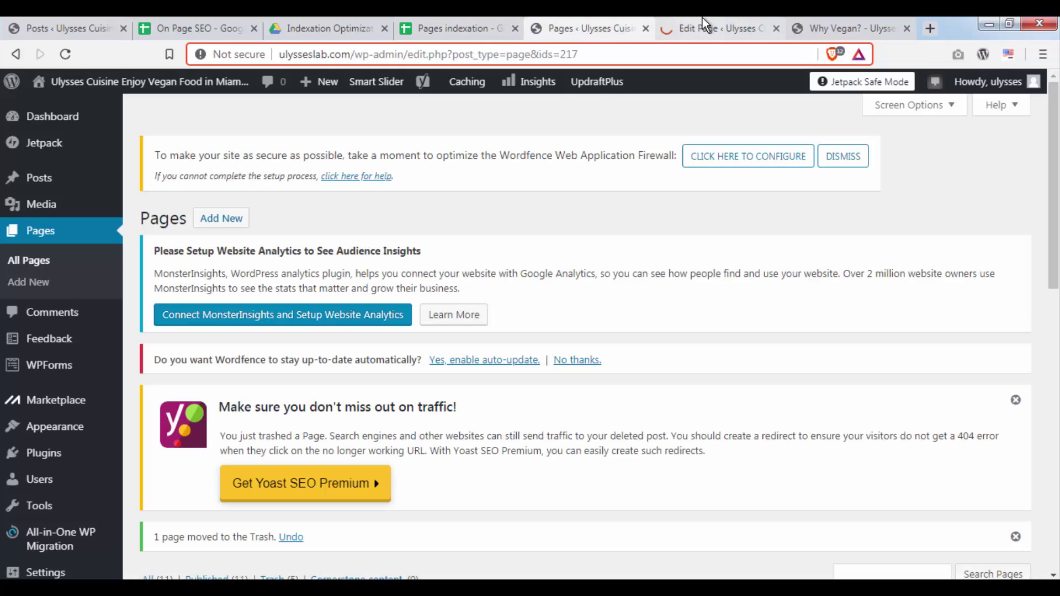
click(703, 17)
scroll(632, 221, down, 5)
scroll(478, 362, down, 8)
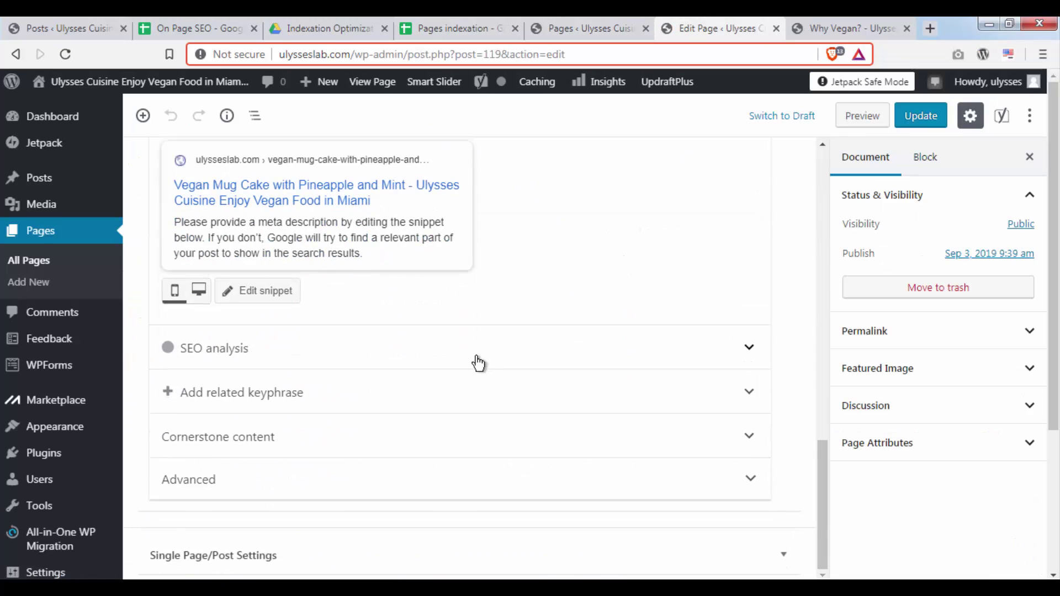
click(326, 481)
scroll(445, 343, down, 5)
click(349, 242)
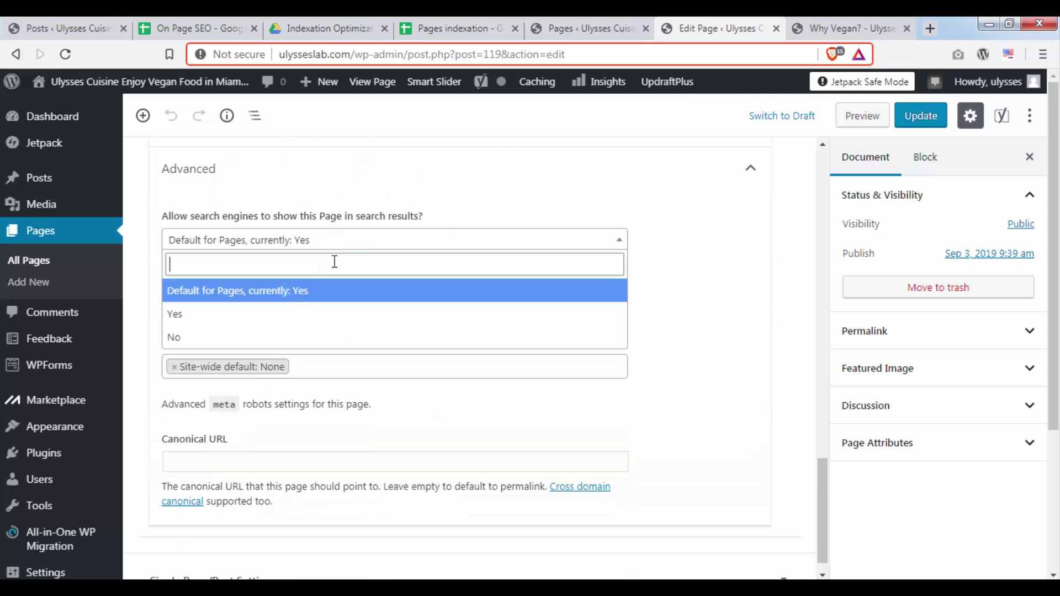
click(232, 336)
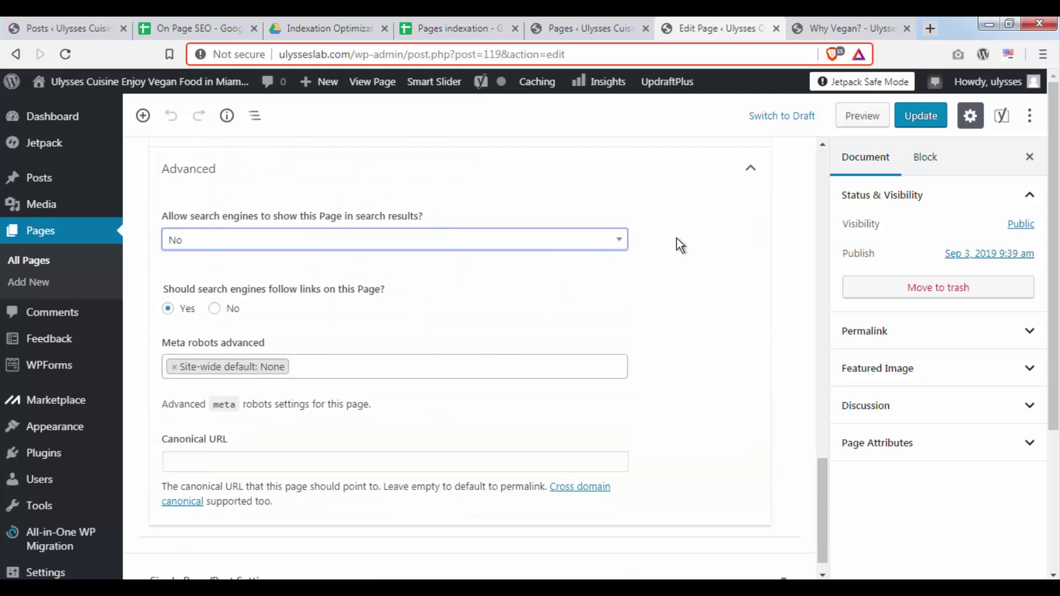
Update the Vegan Mug Cake page and open its live version in a new tab
click(921, 115)
click(565, 18)
click(701, 28)
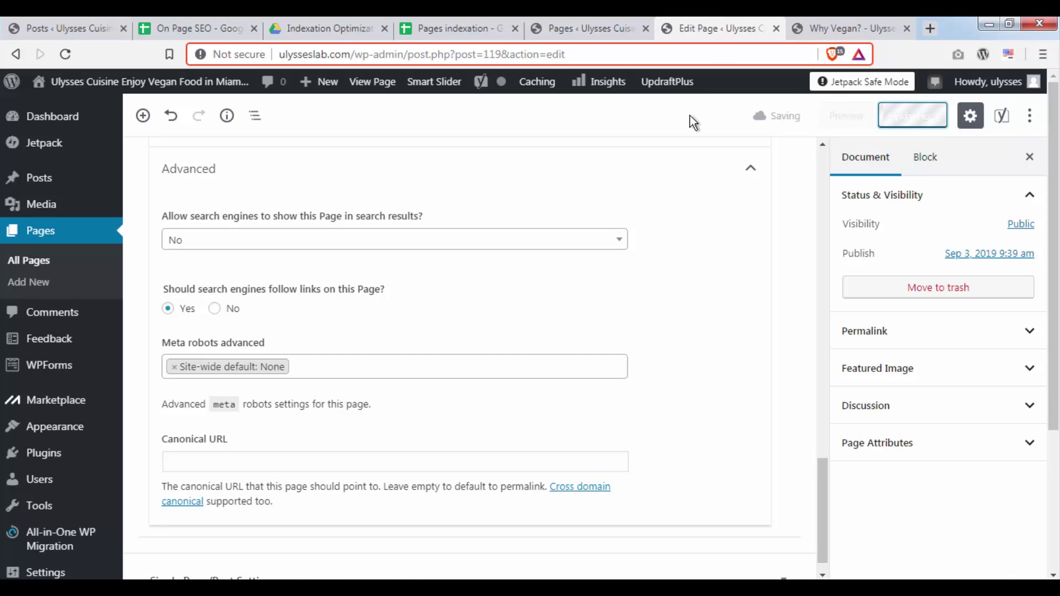
scroll(560, 265, up, 15)
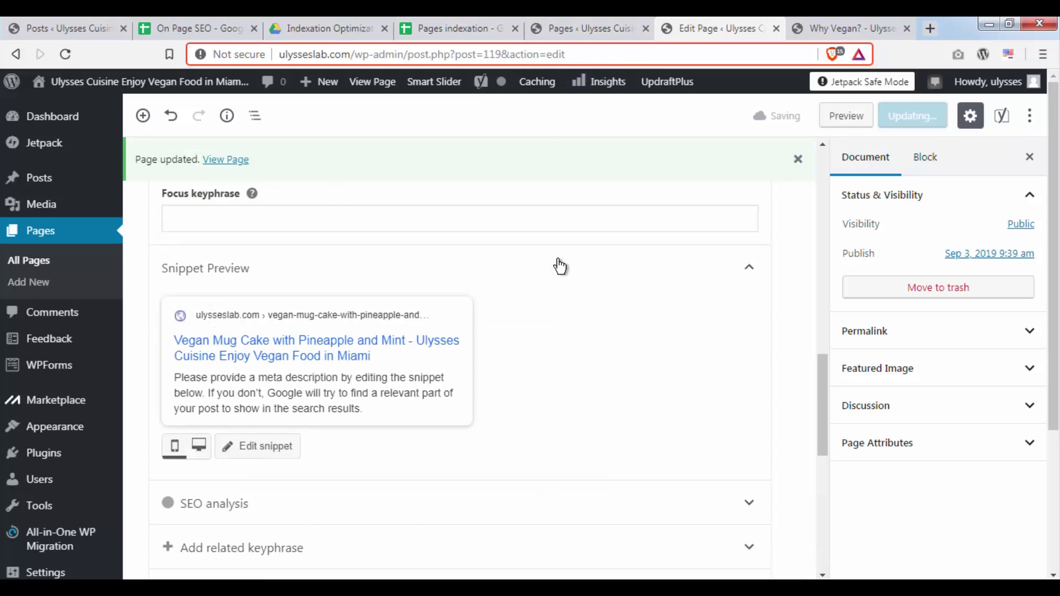
middle_click(221, 159)
click(742, 29)
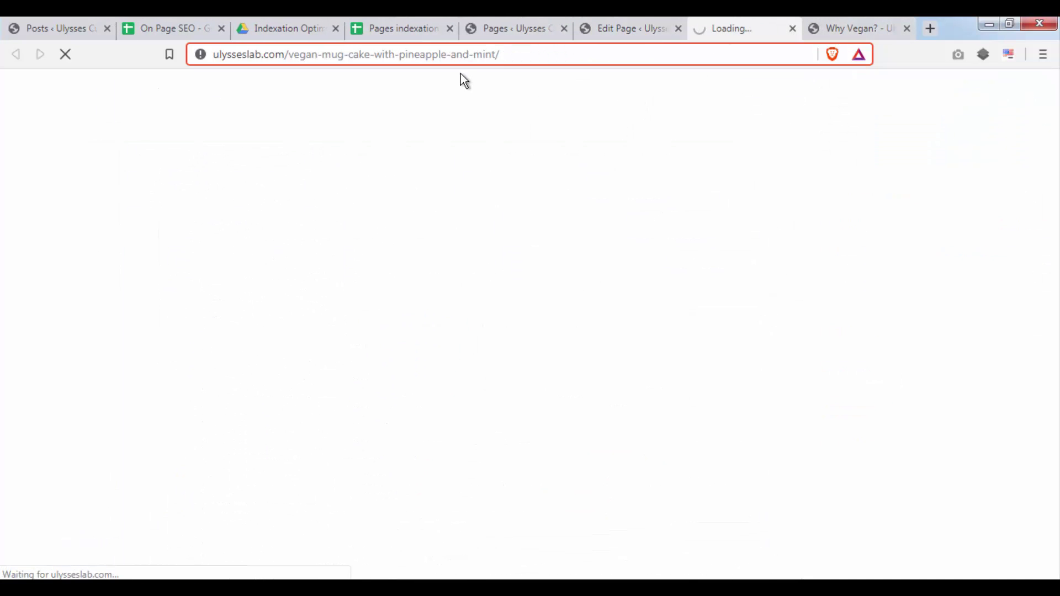
Copy the live Vegan Mug Cake page's URL and switch to the Pages indexation spreadsheet
click(528, 57)
key(ctrl+c)
click(436, 25)
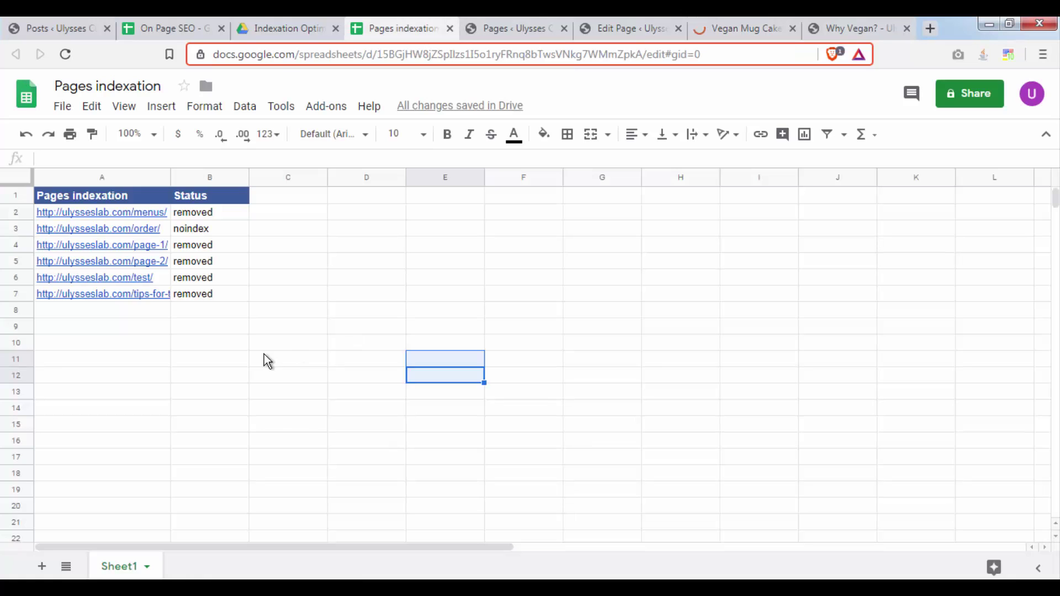
click(147, 295)
key(ctrl+v)
click(198, 318)
click(153, 328)
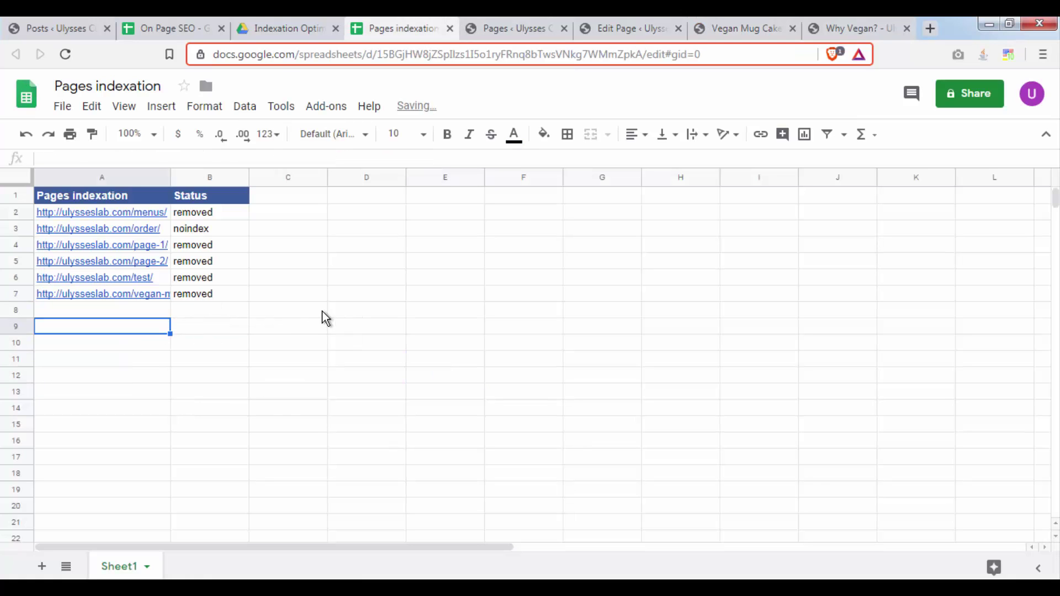
key(ctrl+z)
Record the copied Vegan Mug Cake page URL in row 8 of the Pages indexation spreadsheet with the status "noindex"
click(157, 309)
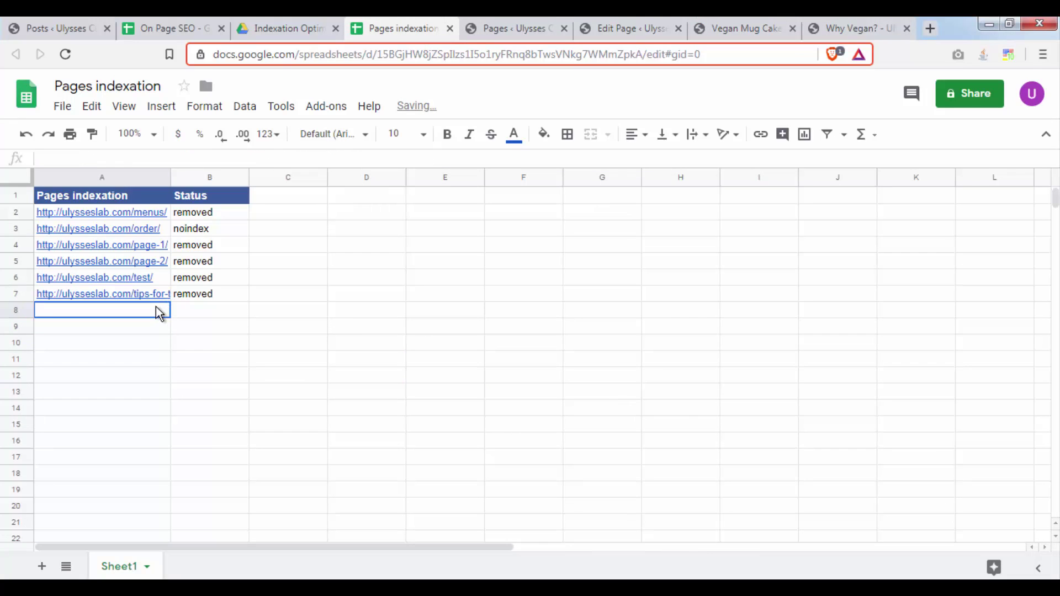
key(ctrl+v)
click(209, 313)
text(NOINDEX)
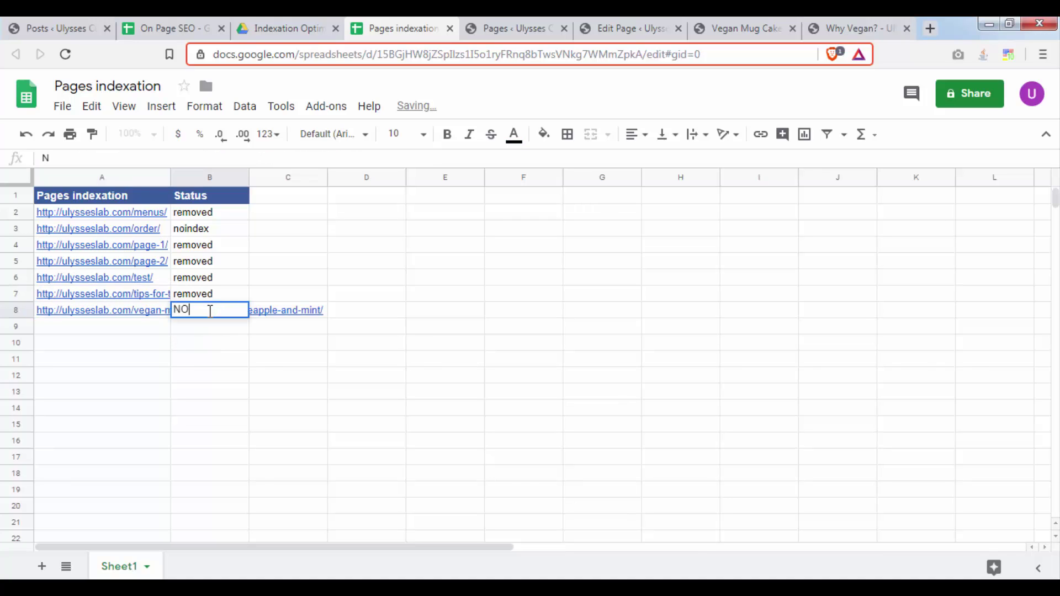
key(BackSpace)
key(BackSpace)
key(BackSpace)
key(BackSpace)
key(BackSpace)
key(BackSpace)
key(BackSpace)
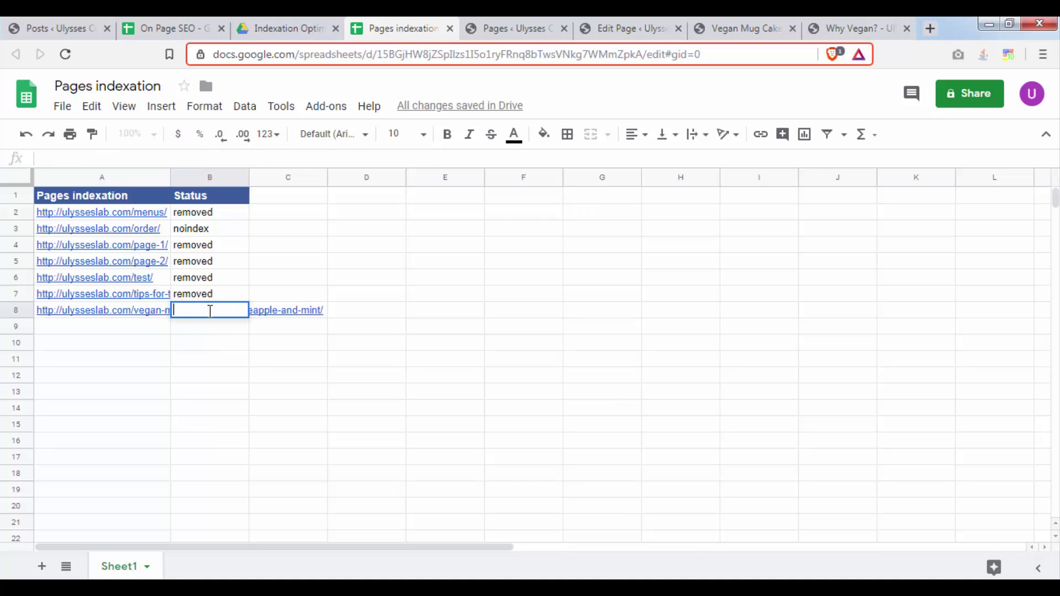
text(noindex)
key(Tab)
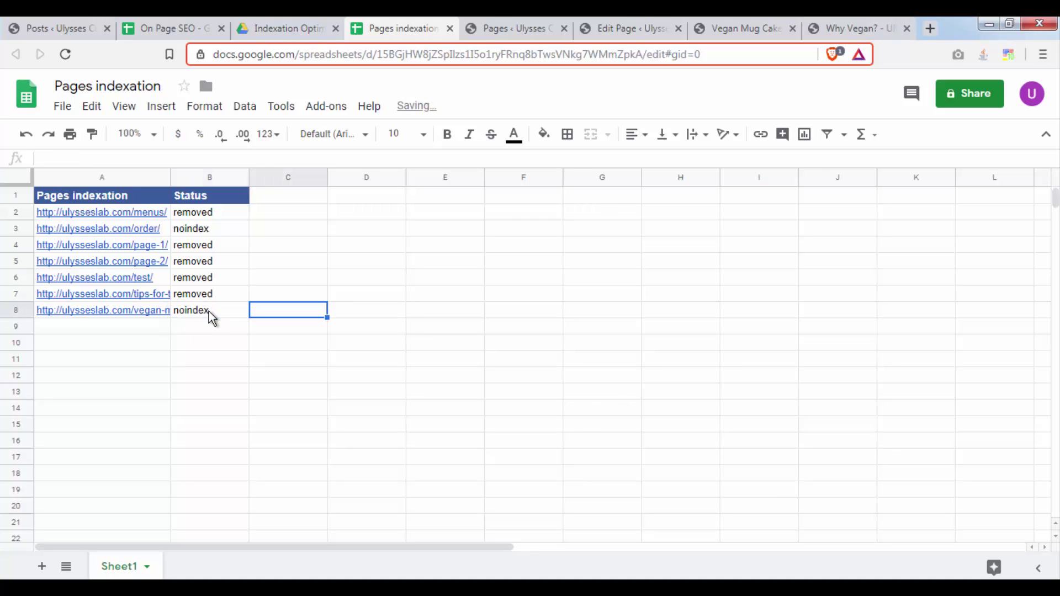
Fit the width of column A to its URLs in the Pages indexation spreadsheet
click(577, 425)
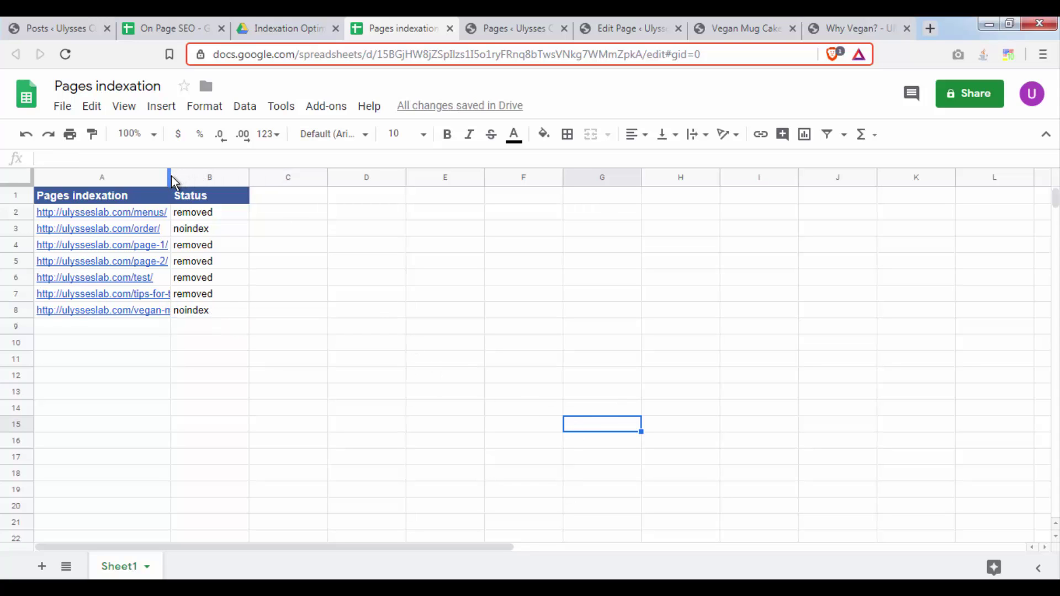
double_click(170, 178)
click(494, 330)
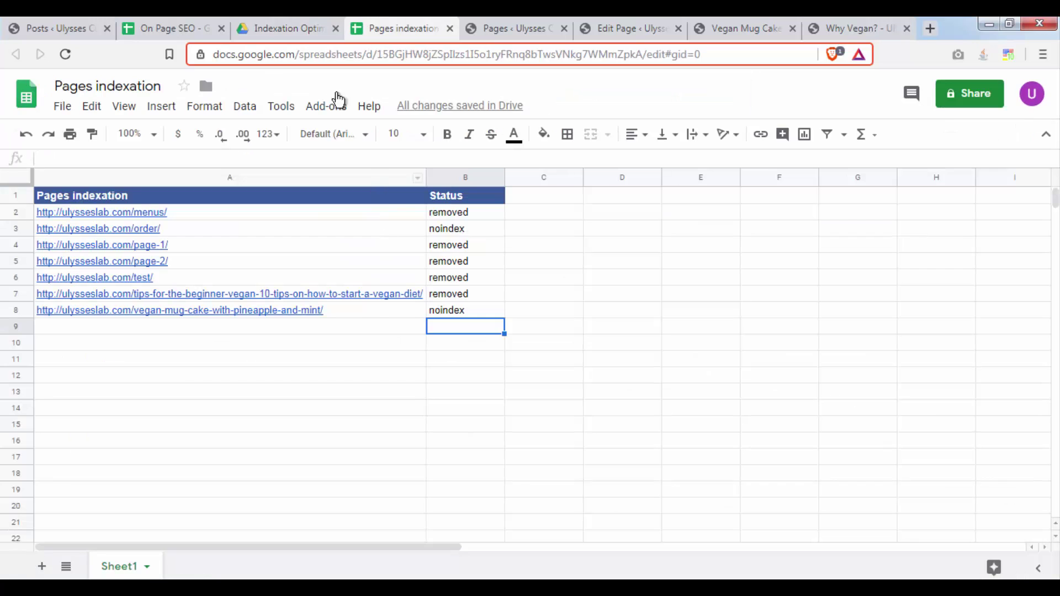
Look over the live Vegan Mug Cake page and the live Why Vegan? page to judge their content
key(ctrl+shift+Tab)
key(ctrl+shift+Tab)
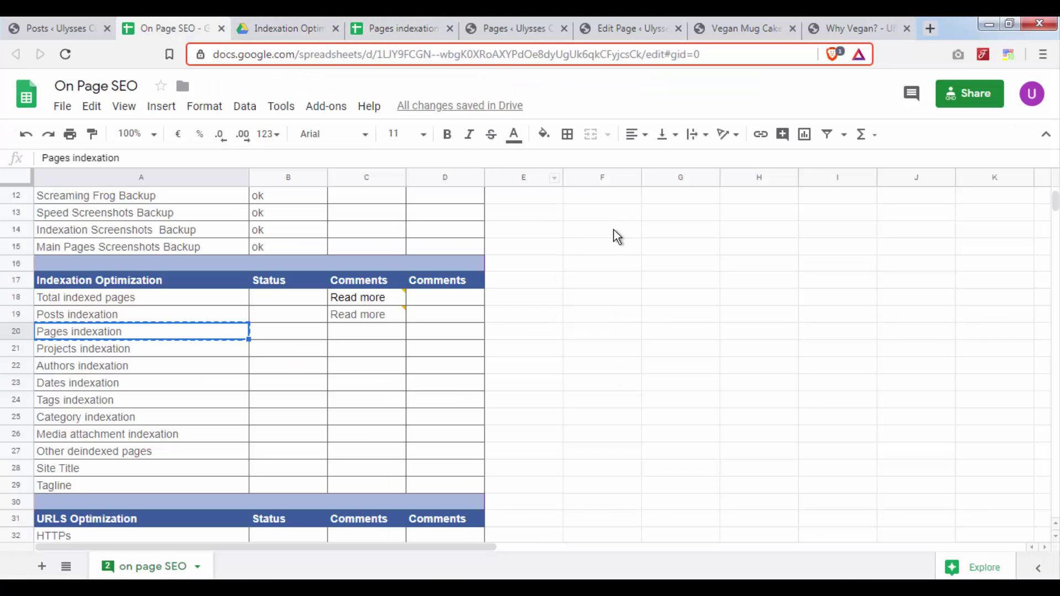
click(748, 17)
scroll(749, 146, down, 5)
scroll(747, 166, down, 9)
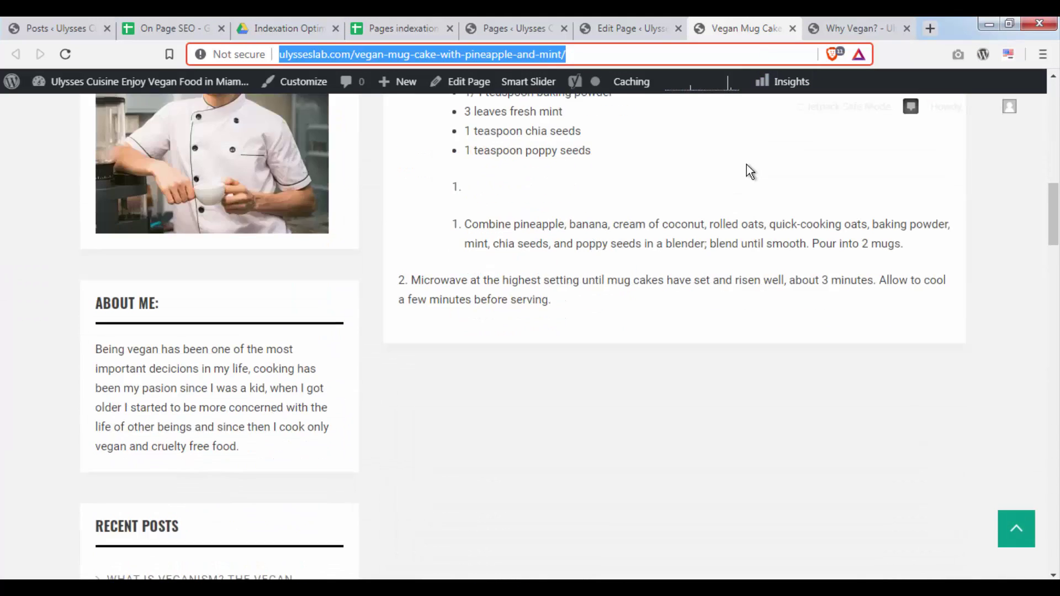
scroll(746, 166, up, 4)
click(861, 25)
scroll(786, 177, down, 11)
scroll(793, 184, down, 5)
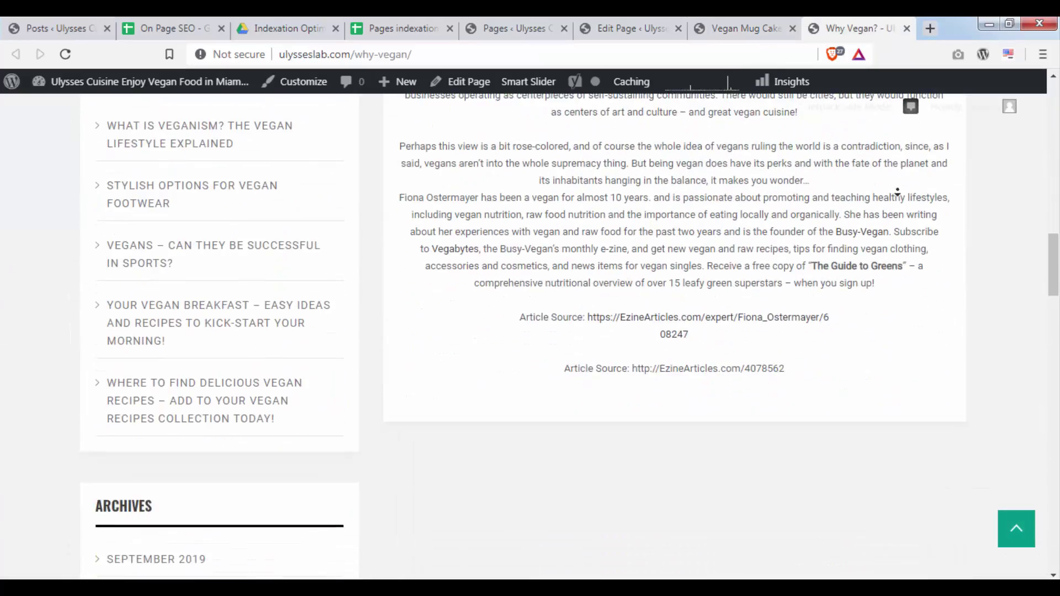
scroll(900, 325, up, 12)
scroll(782, 227, up, 8)
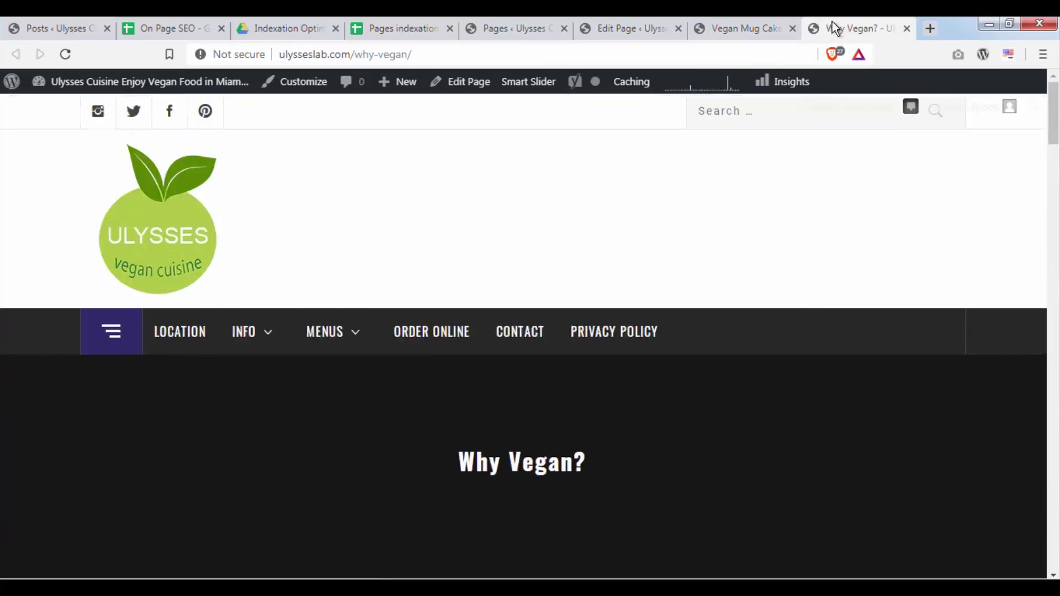
Close the Why Vegan?, Vegan Mug Cake and Edit Page tabs and check the remaining entries in the WordPress pages list
middle_click(842, 19)
middle_click(841, 19)
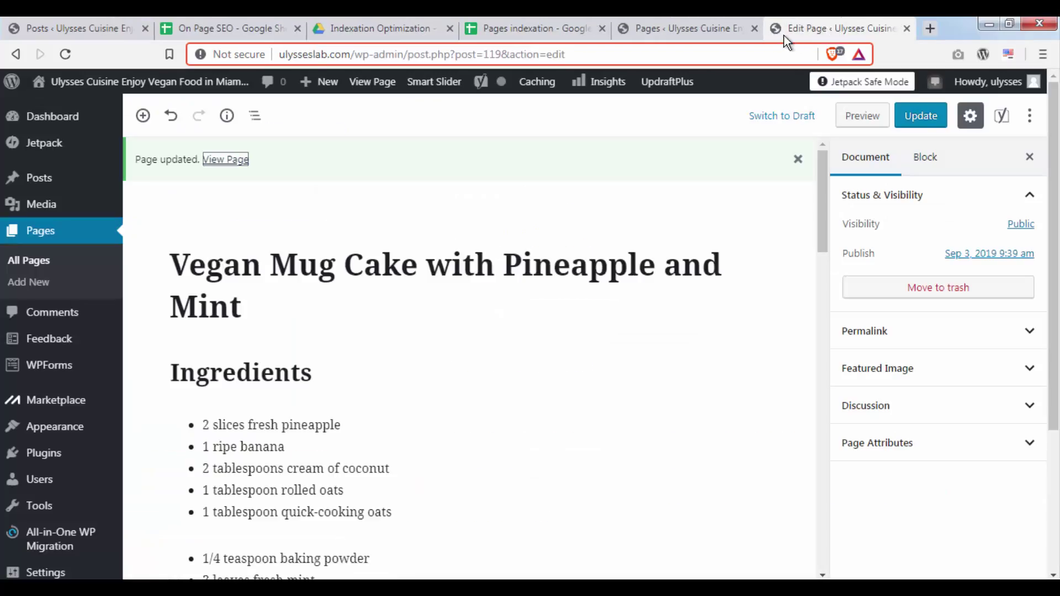
key(ctrl+w)
scroll(773, 217, down, 8)
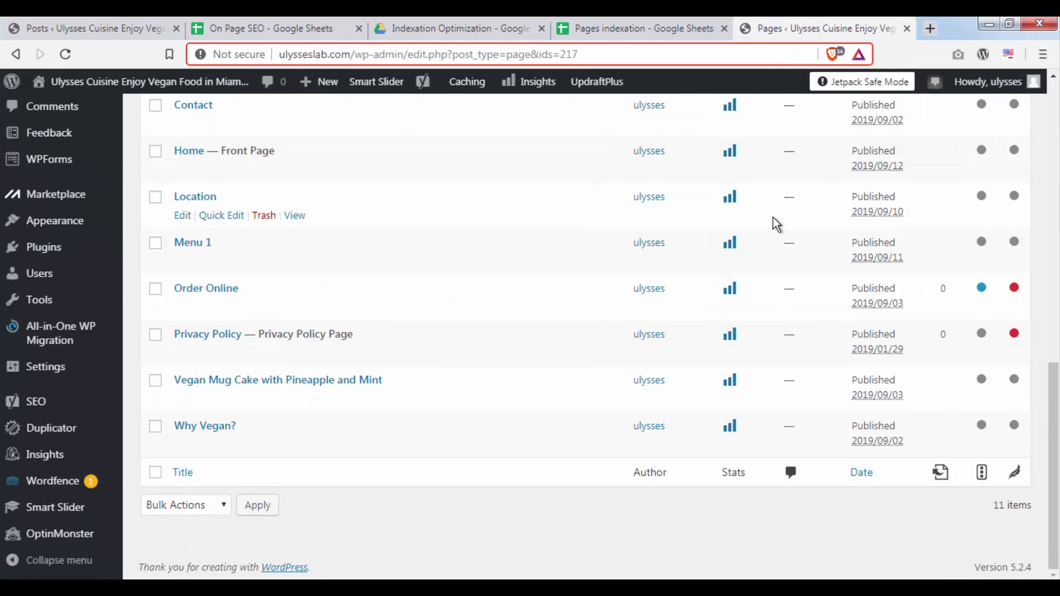
scroll(773, 217, up, 8)
Turn on link sharing for the Pages indexation spreadsheet and copy its shareable link
key(ctrl+shift+Tab)
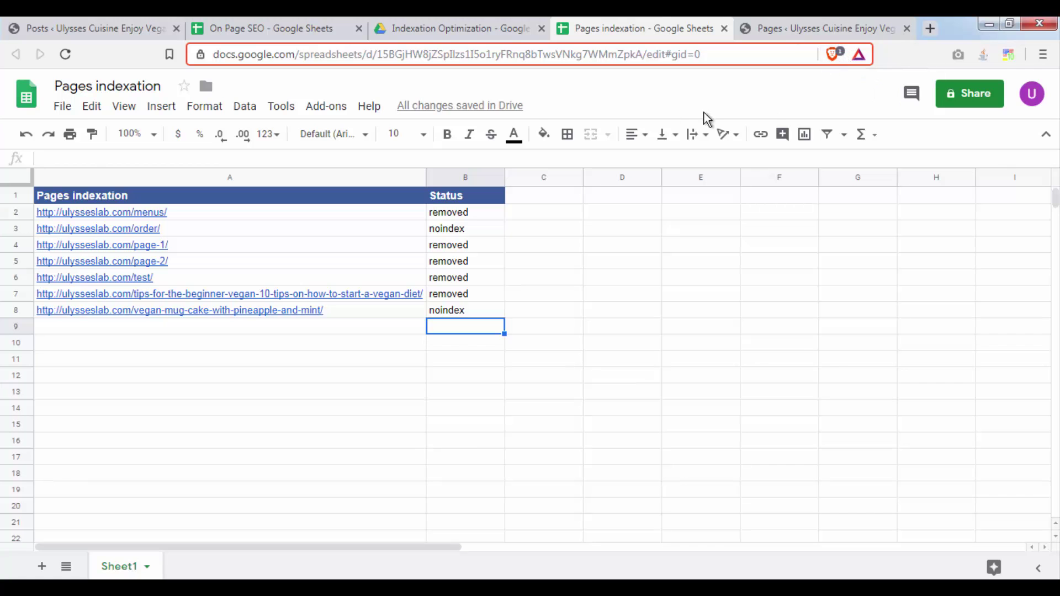
click(420, 25)
click(714, 20)
click(334, 25)
click(613, 28)
click(991, 104)
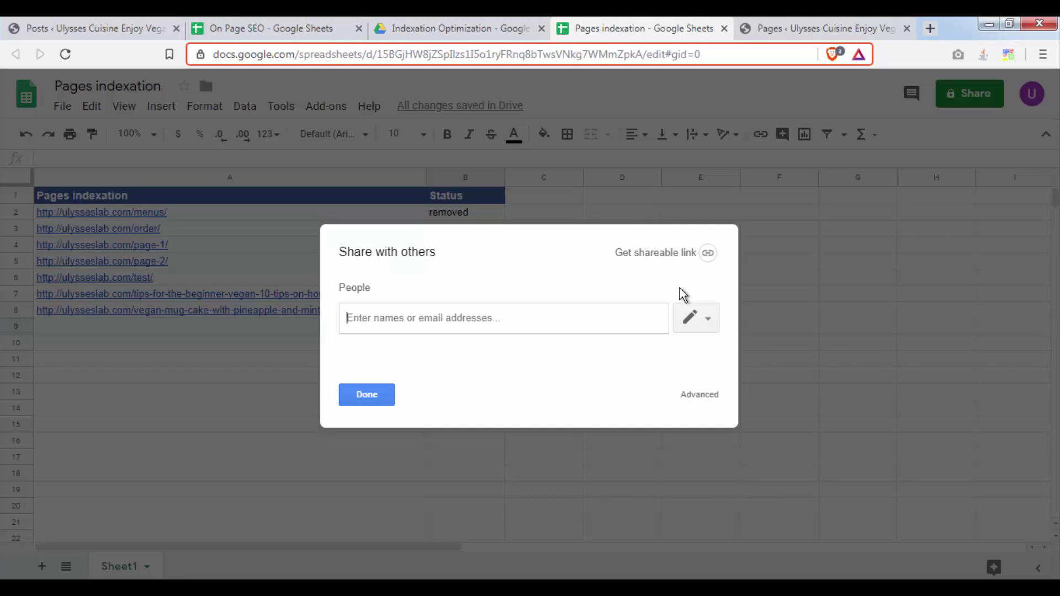
click(703, 258)
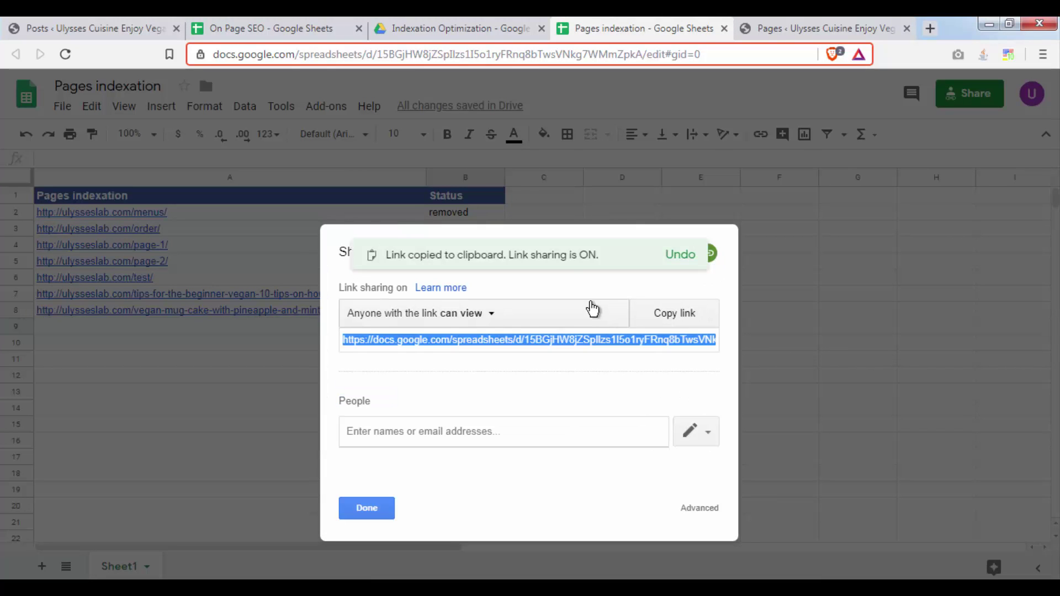
Paste the shareable link into the first Comments cell of the Pages indexation row in the On Page SEO spreadsheet
key(ctrl+2)
double_click(352, 333)
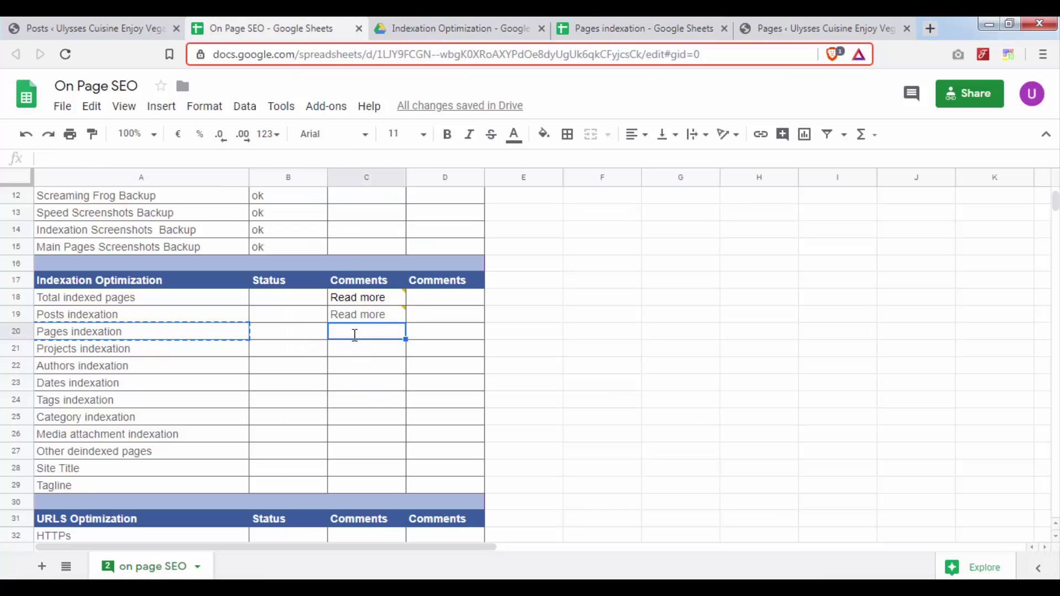
key(ctrl+v)
click(569, 364)
click(673, 398)
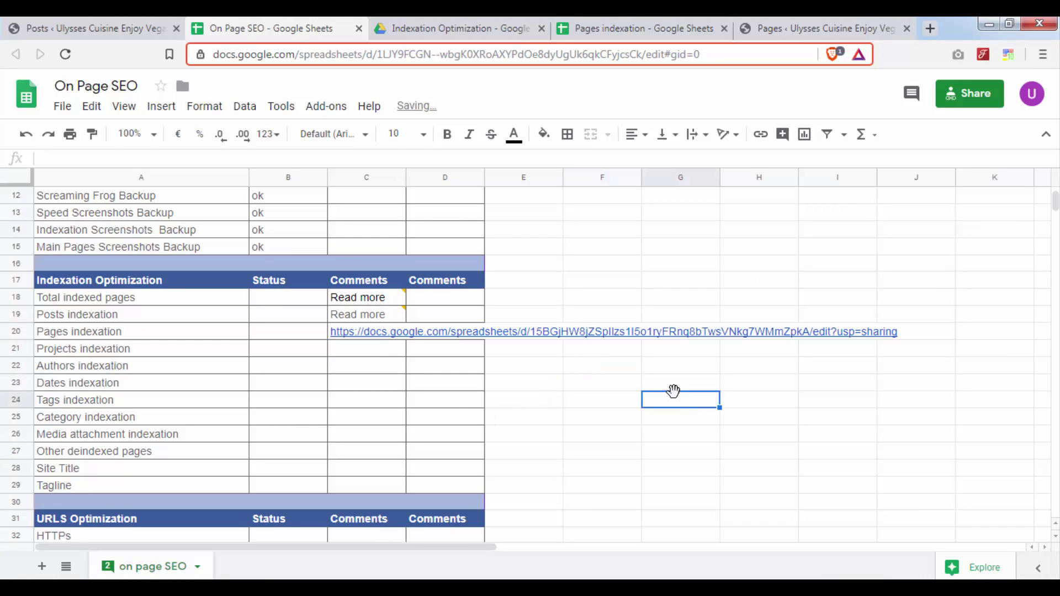
Select the pasted link's cell, then search the web for "bitly" in a new browser tab
click(389, 334)
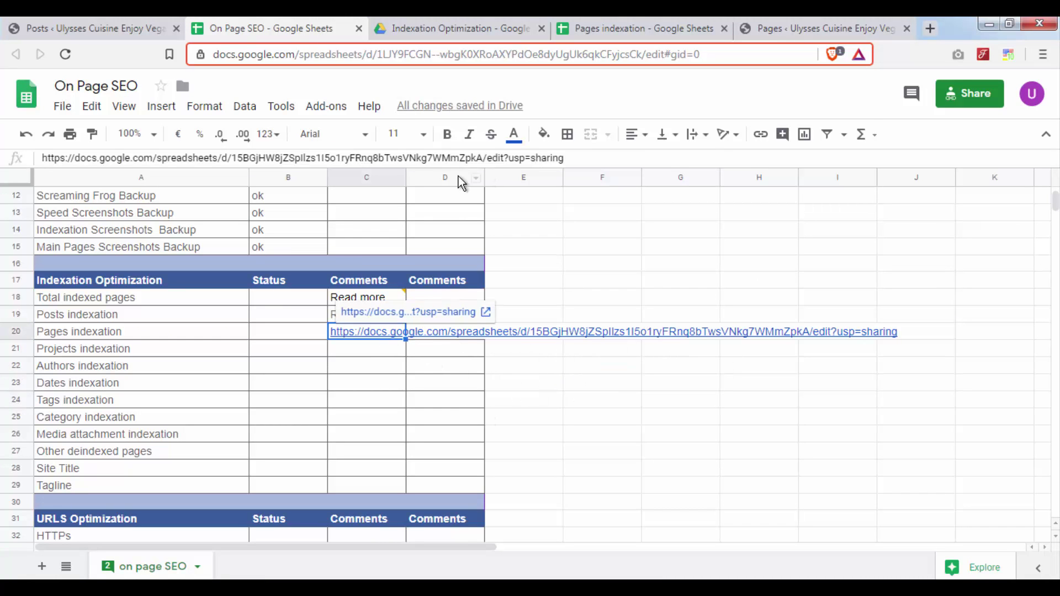
click(926, 22)
text(BIT)
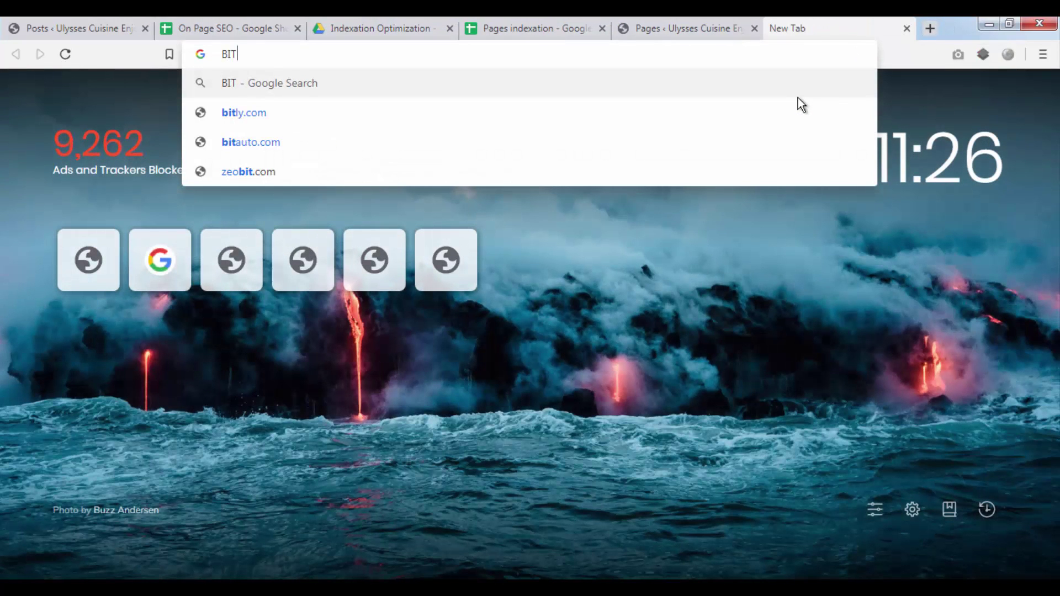
text(.LT)
key(Return)
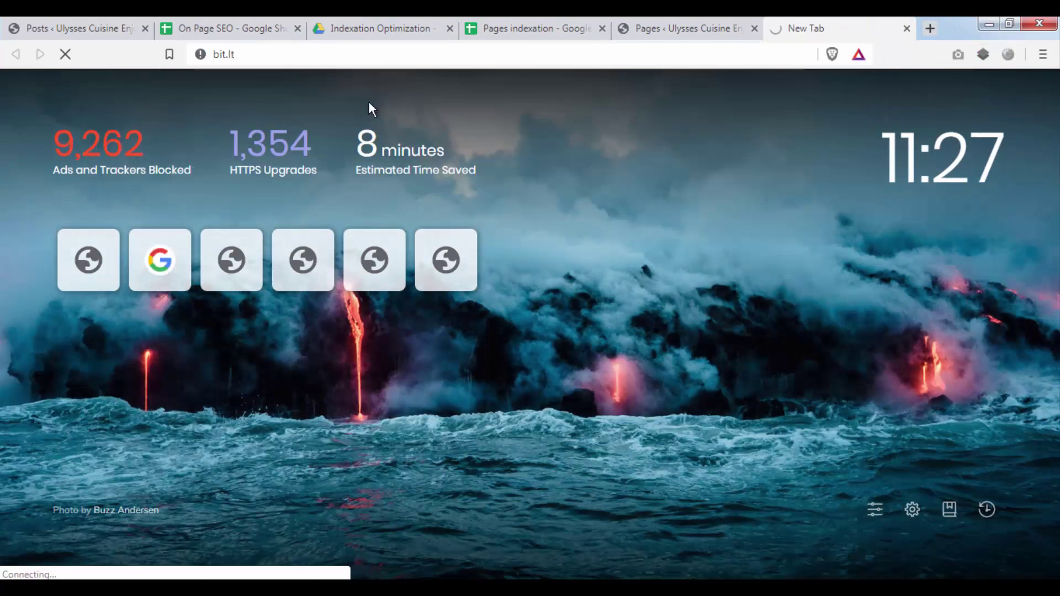
click(388, 52)
text(bit)
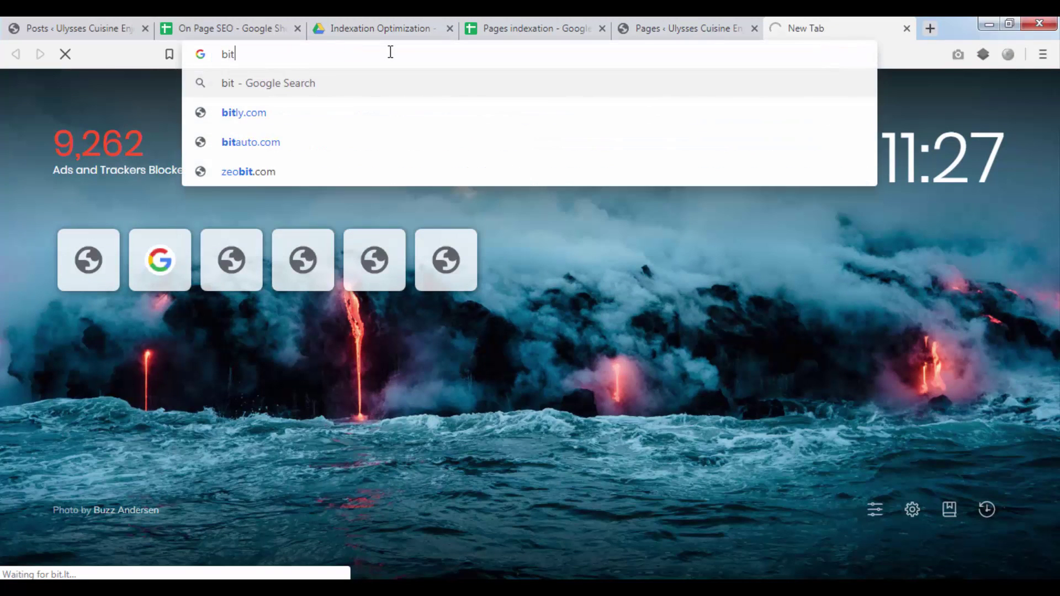
key(BackSpace)
key(BackSpace)
text(t)
key(BackSpace)
text(itly)
key(Return)
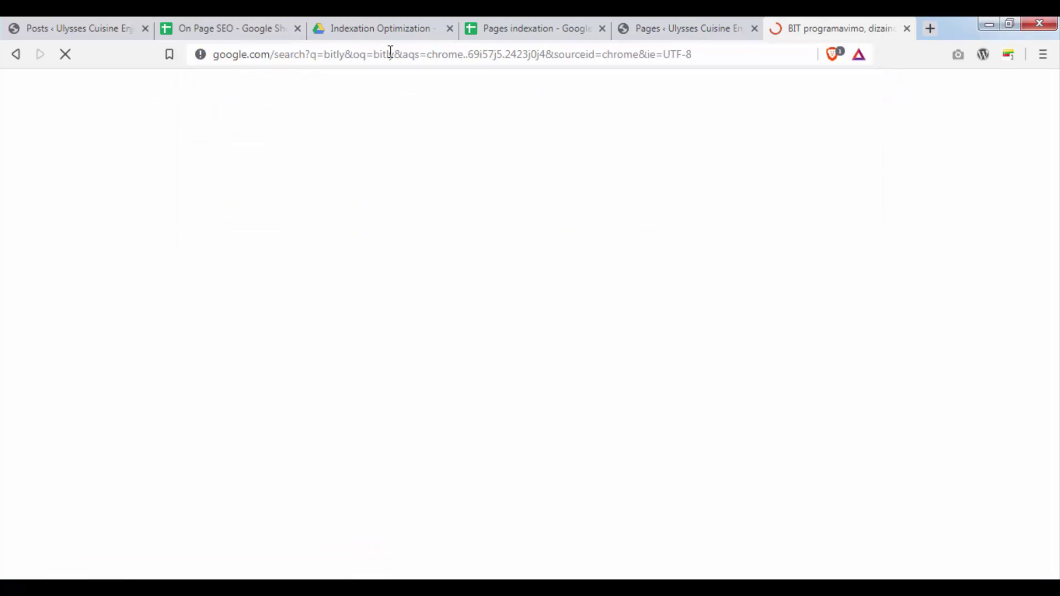
Open the Bitly website in its own tab directly after the On Page SEO tab and accept its cookie notice
ctrl+click(317, 211)
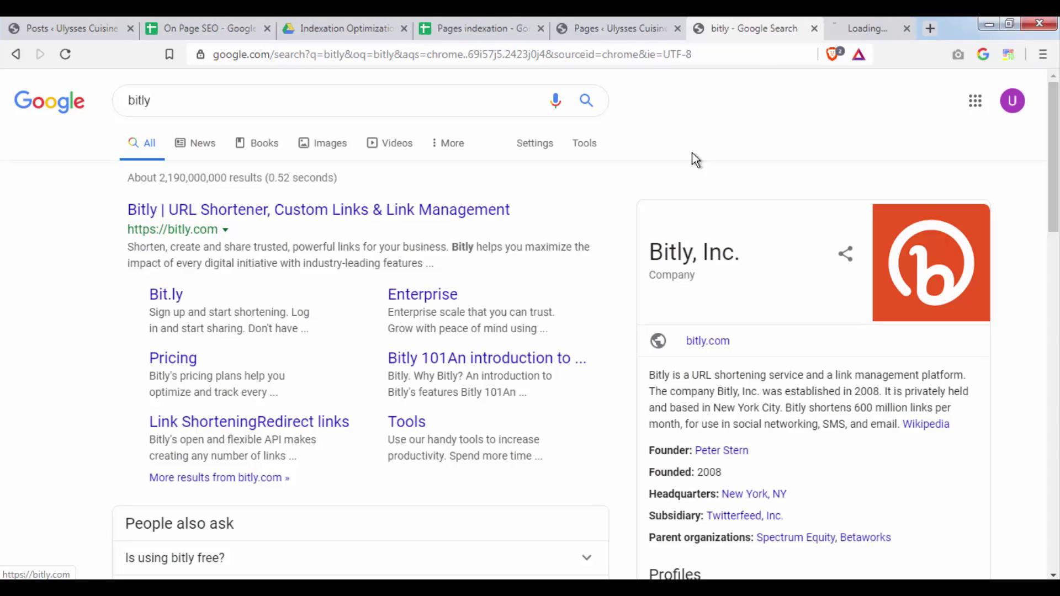
drag(829, 32, 364, 25)
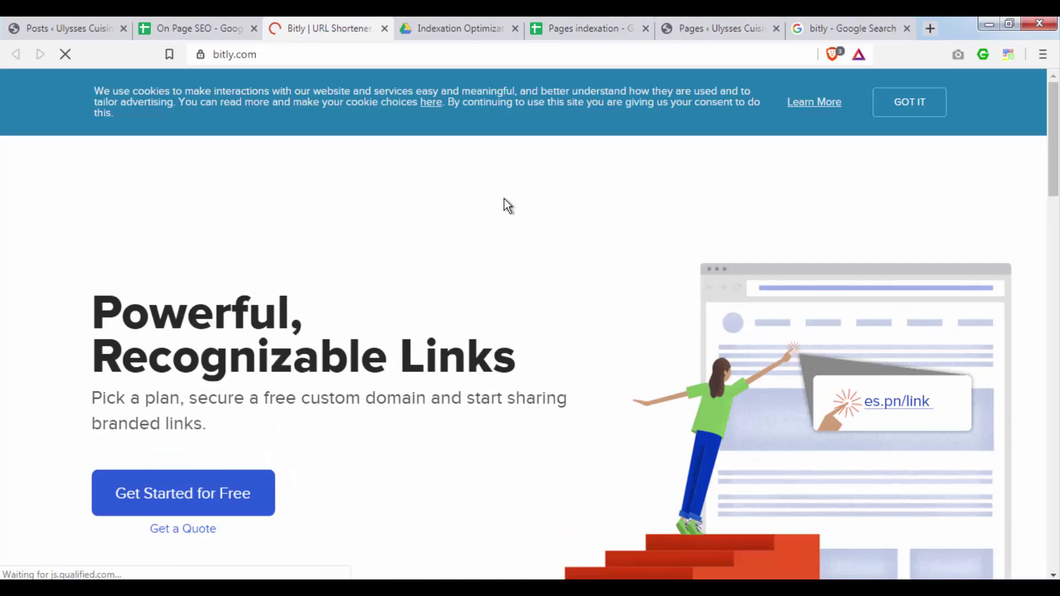
click(900, 107)
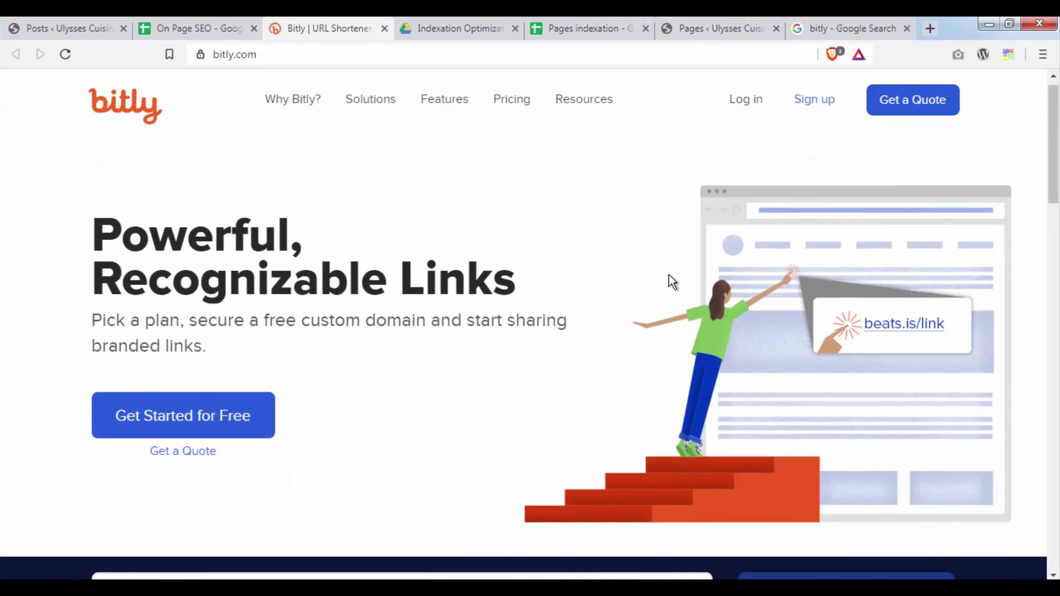
Copy the spreadsheet link from cell C20 of the On Page SEO sheet and shorten it with Bitly
scroll(669, 273, down, 5)
click(241, 23)
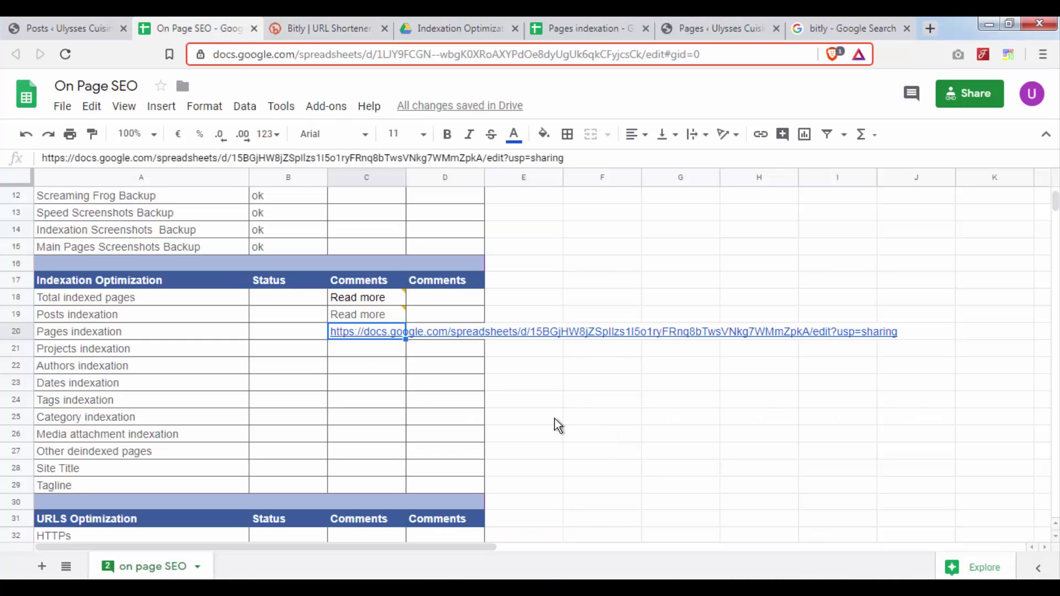
key(ctrl+c)
click(329, 28)
click(397, 218)
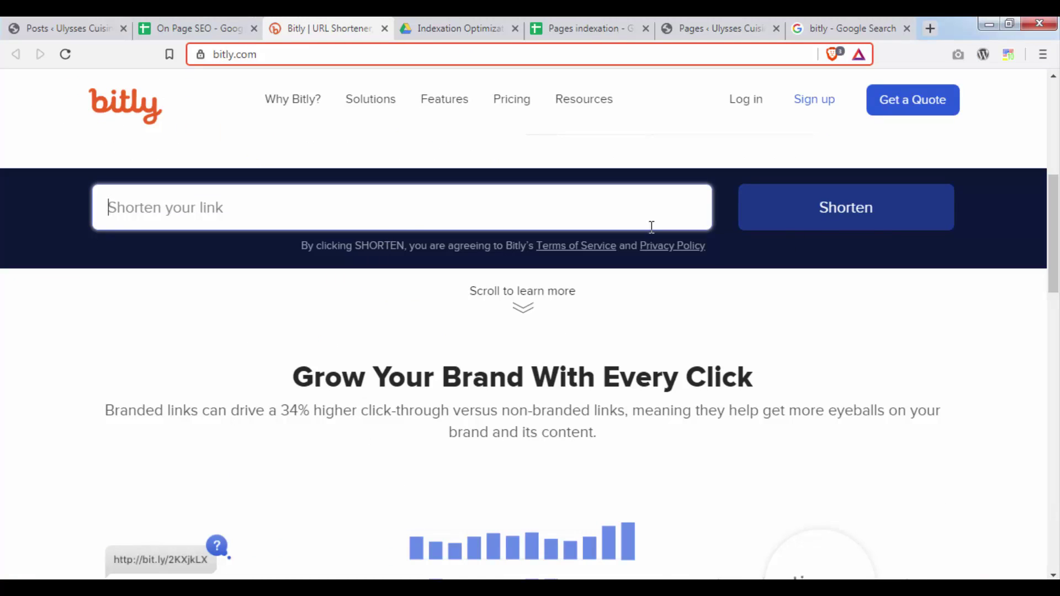
key(ctrl+v)
click(875, 224)
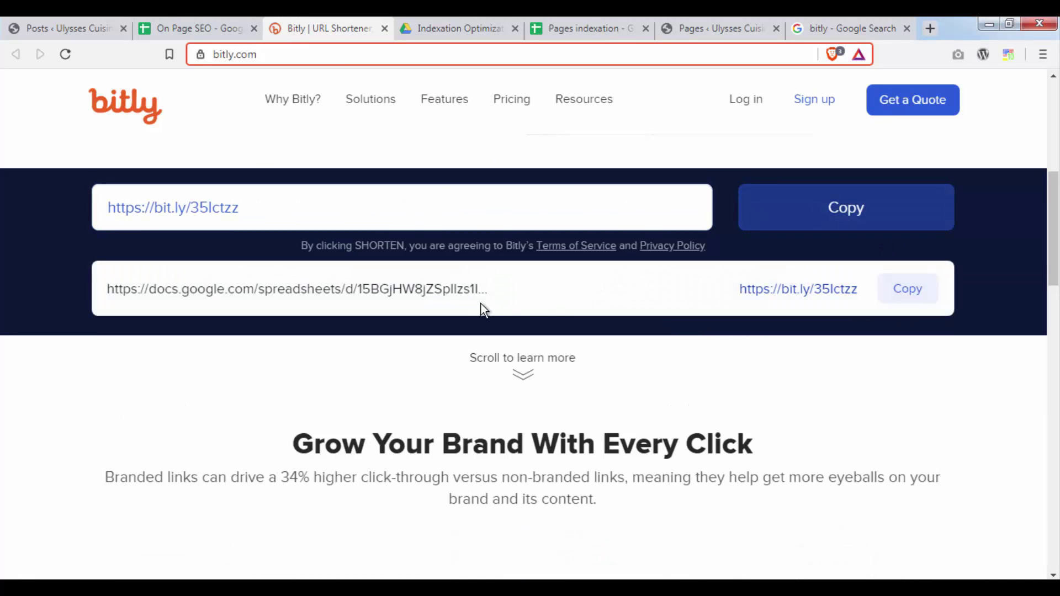
click(910, 291)
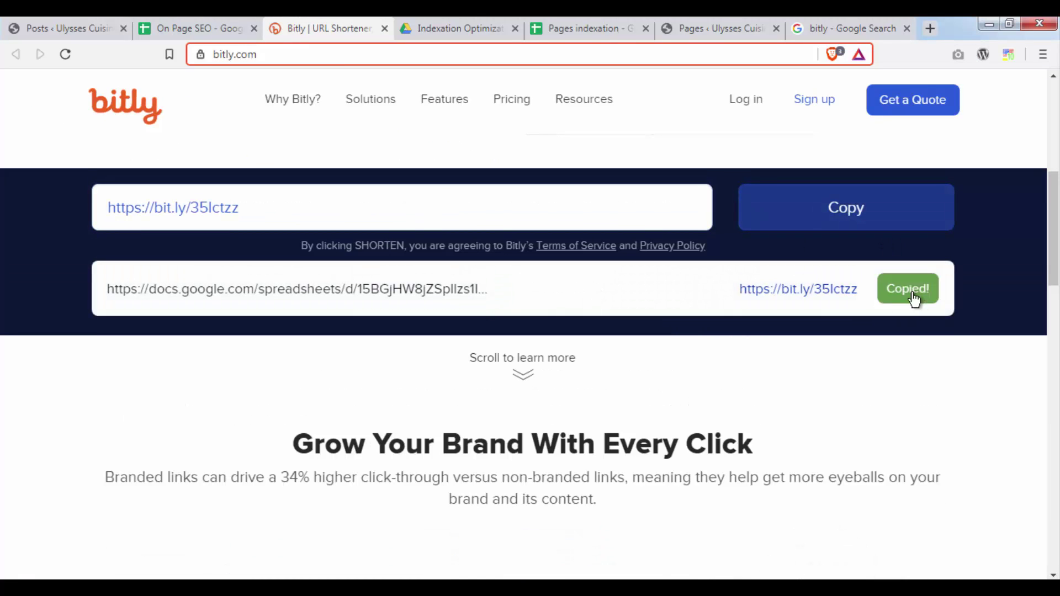
click(167, 25)
key(ctrl+v)
click(609, 402)
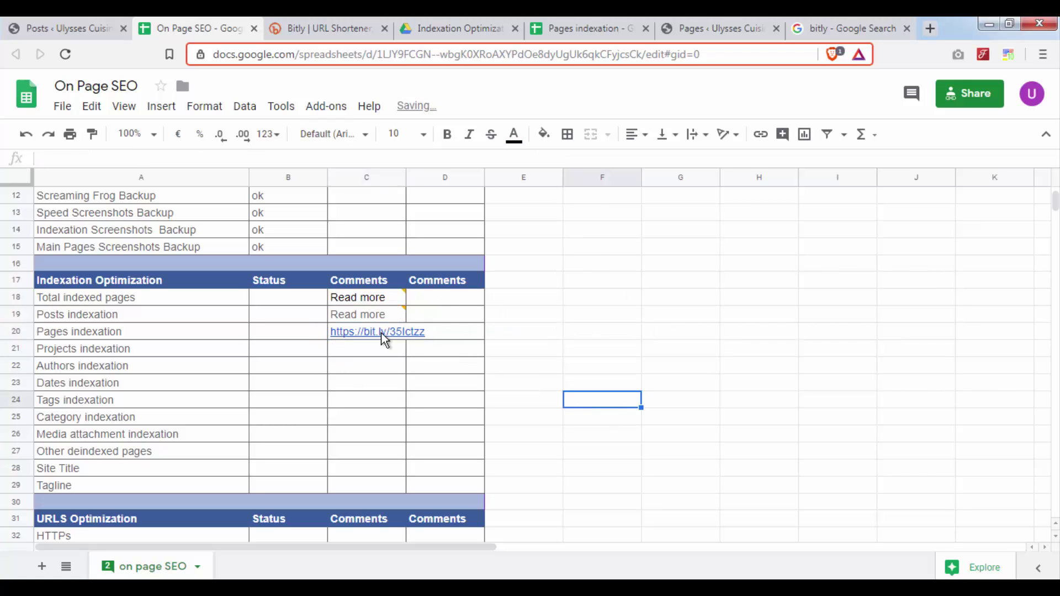
Widen column C of the On Page SEO sheet so the short link fits inside its cell
click(378, 334)
click(598, 385)
click(394, 334)
scroll(395, 340, down, 1)
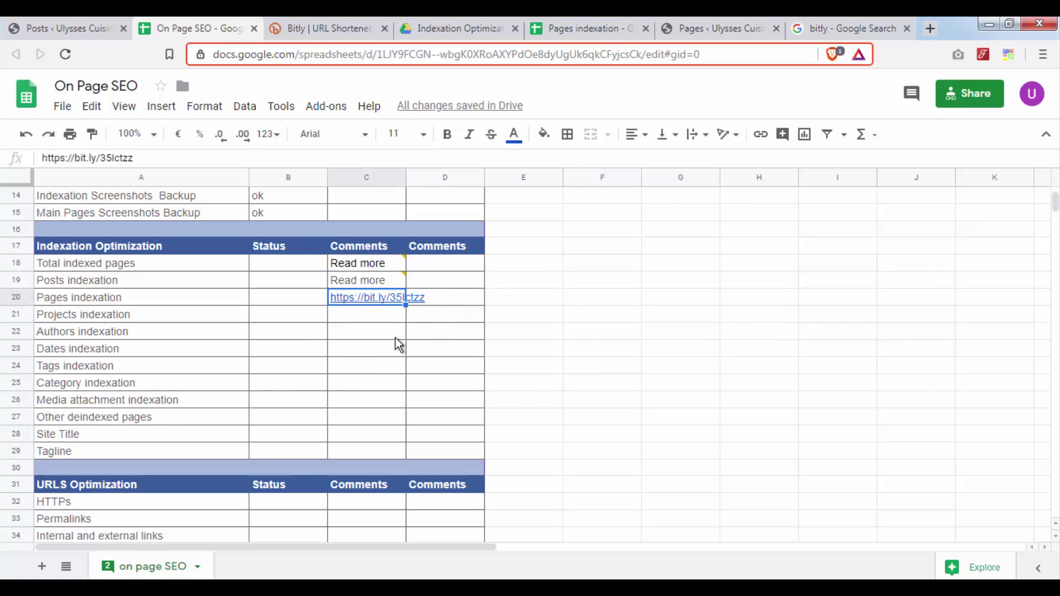
click(532, 346)
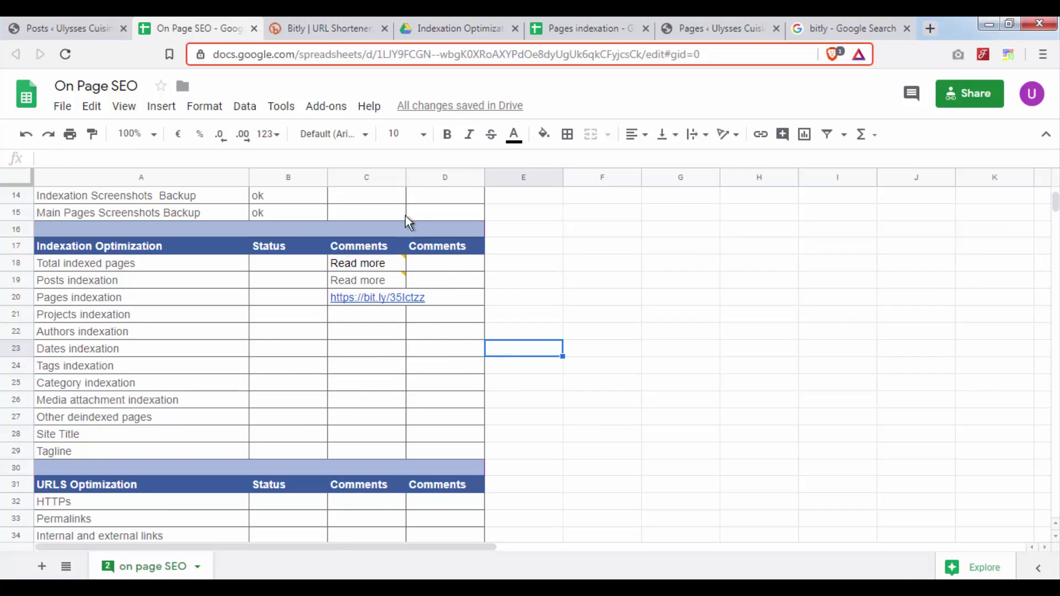
drag(404, 177, 429, 208)
click(640, 349)
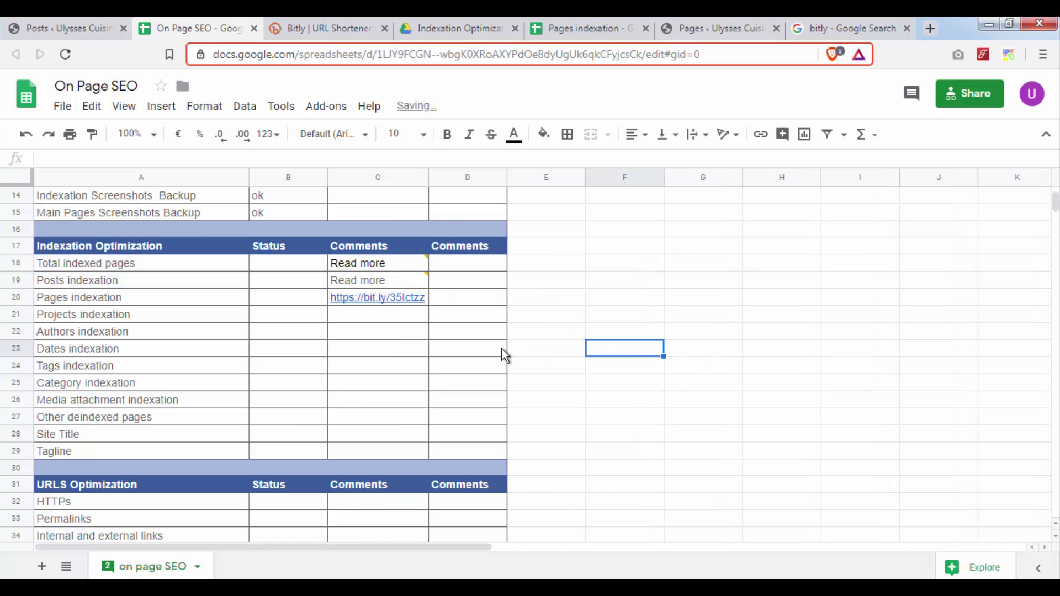
Review the Indexation Optimization items, highlighting those from Projects indexation to Category indexation
click(417, 367)
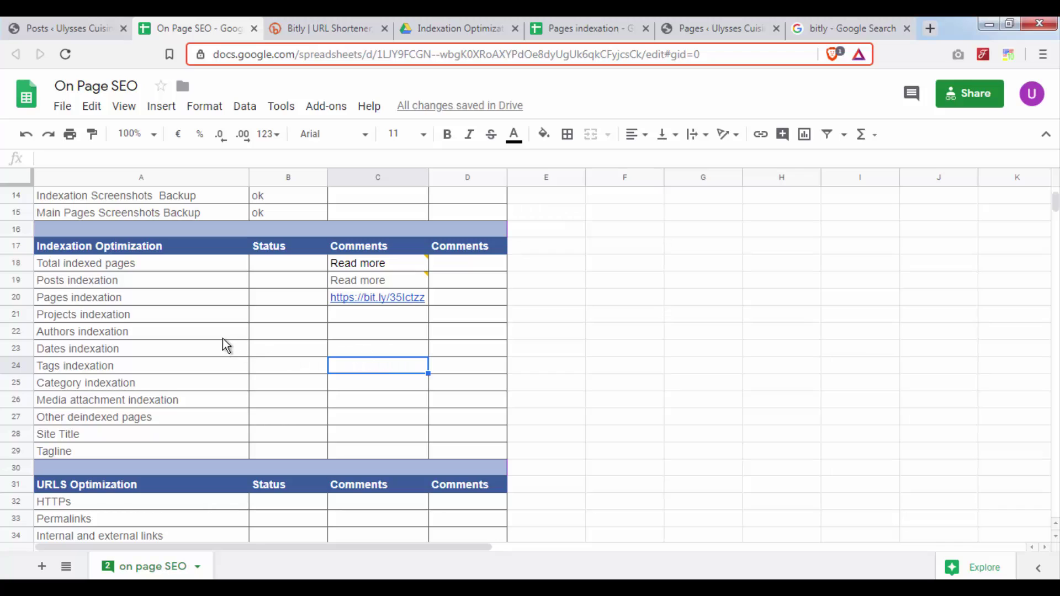
drag(157, 297, 303, 270)
click(142, 334)
drag(113, 314, 142, 392)
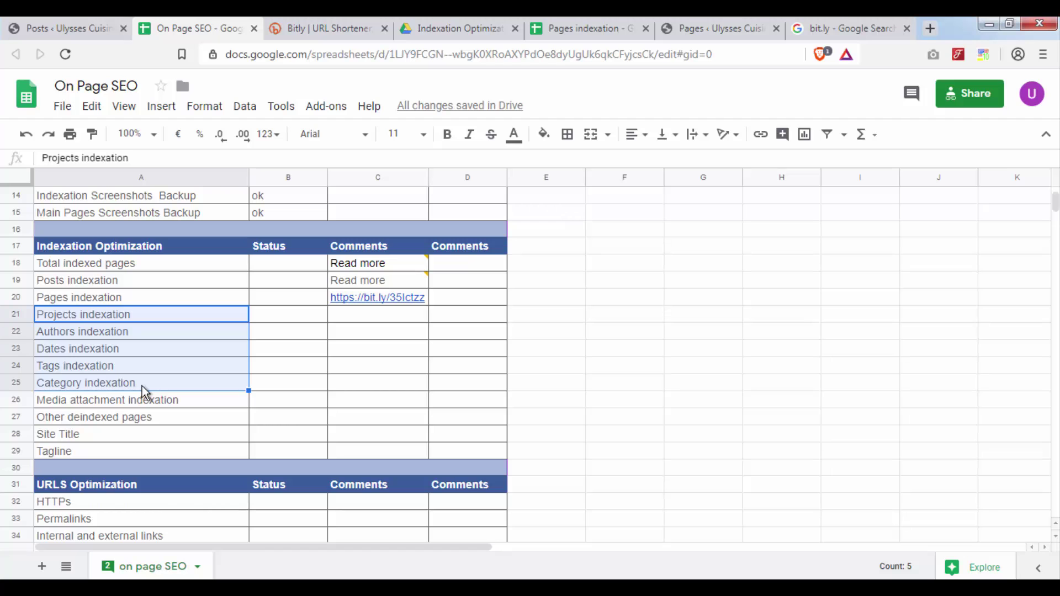
Open the Yoast SEO Search Appearance settings in the WordPress admin and look over the general options
click(69, 28)
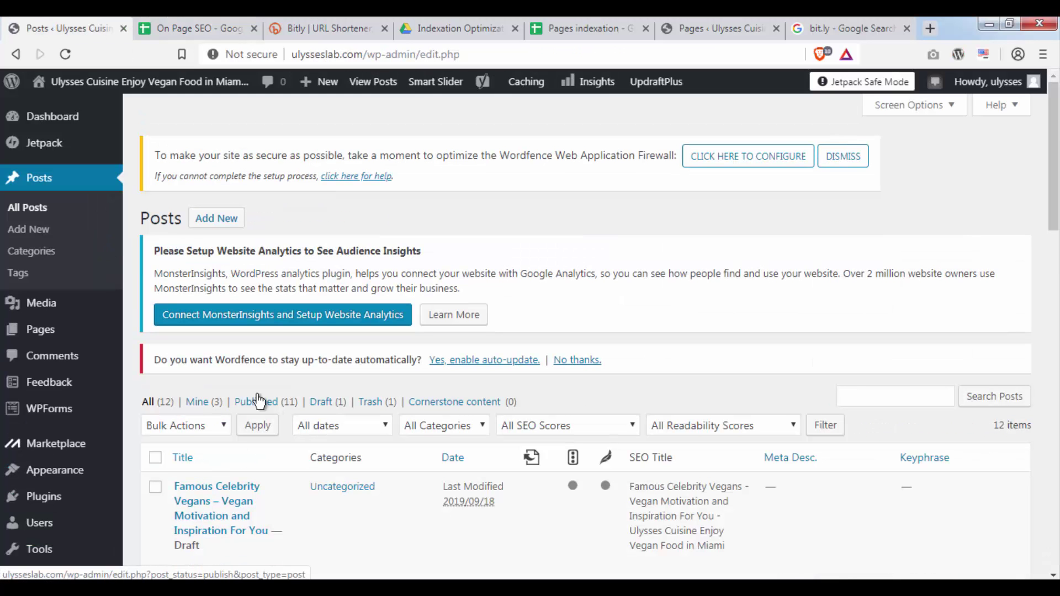
scroll(151, 344, down, 5)
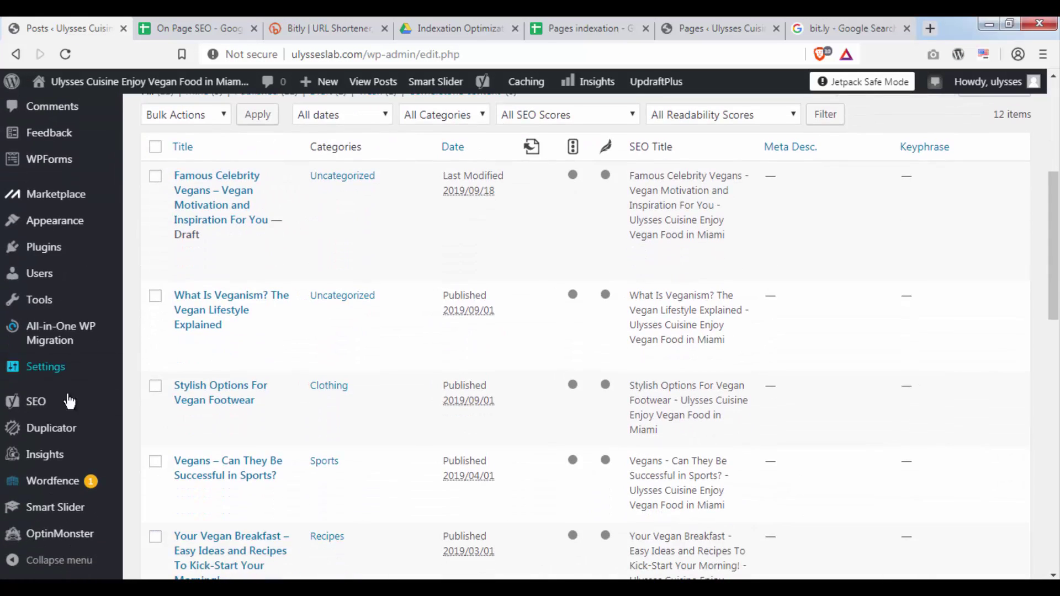
mouse_move(69, 403)
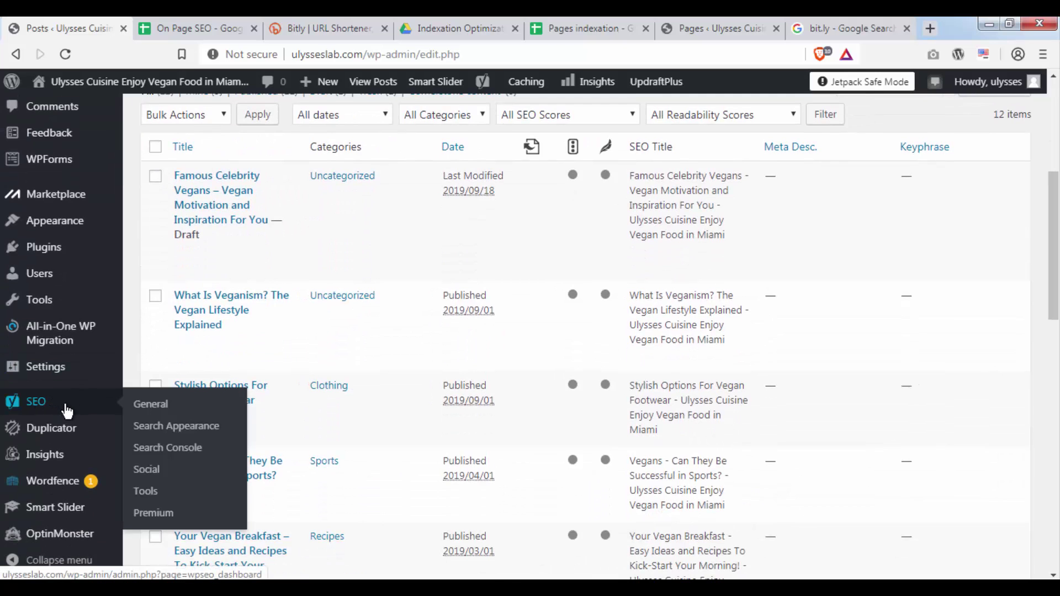
click(176, 426)
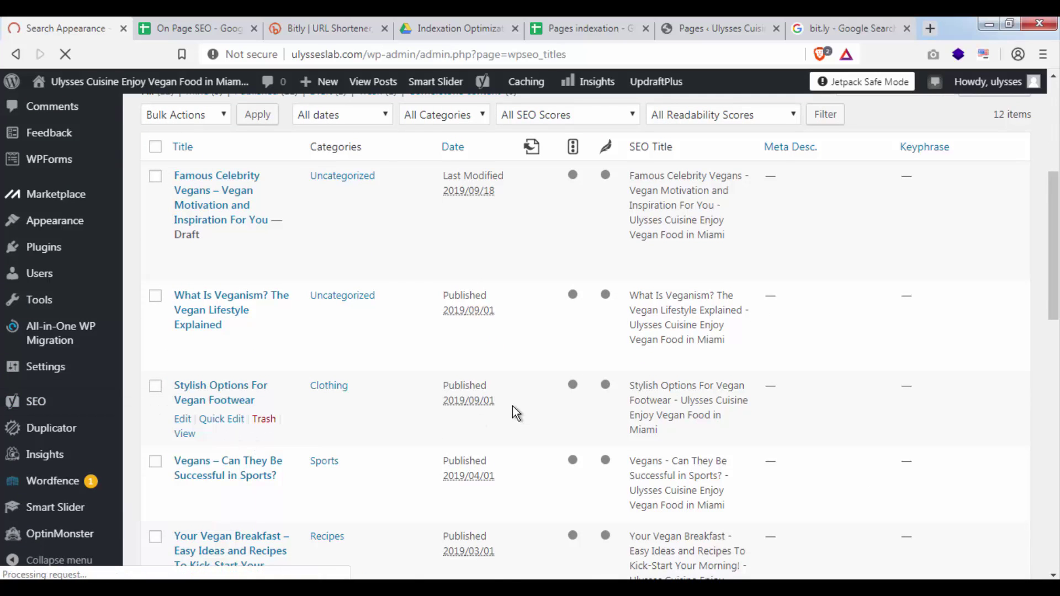
scroll(512, 405, down, 8)
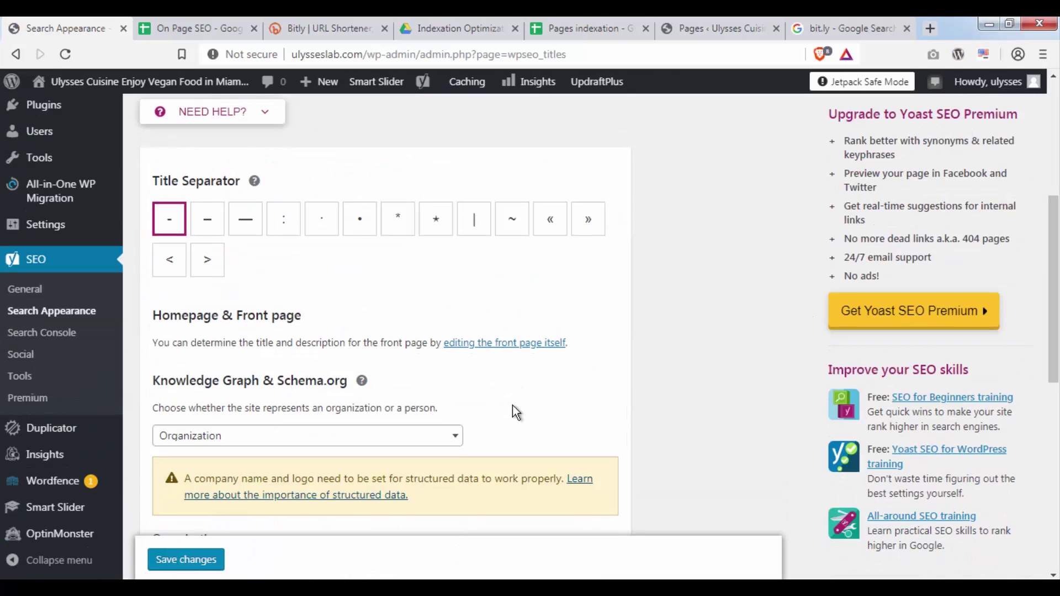
scroll(509, 399, up, 4)
scroll(509, 407, up, 3)
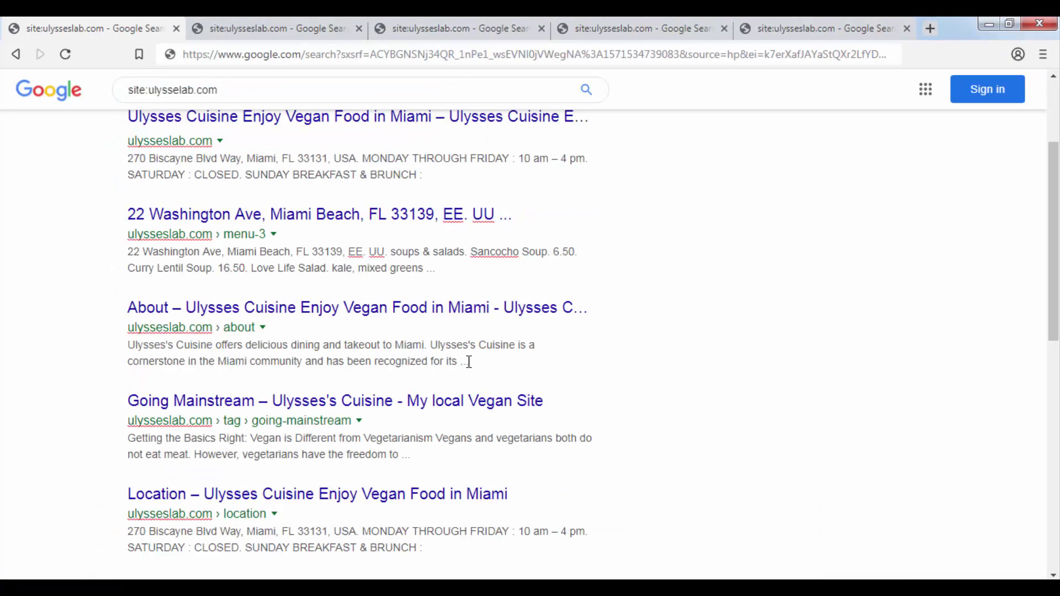
Look through the first page of the site search results and select the address of the bookstores tag page
scroll(466, 359, up, 3)
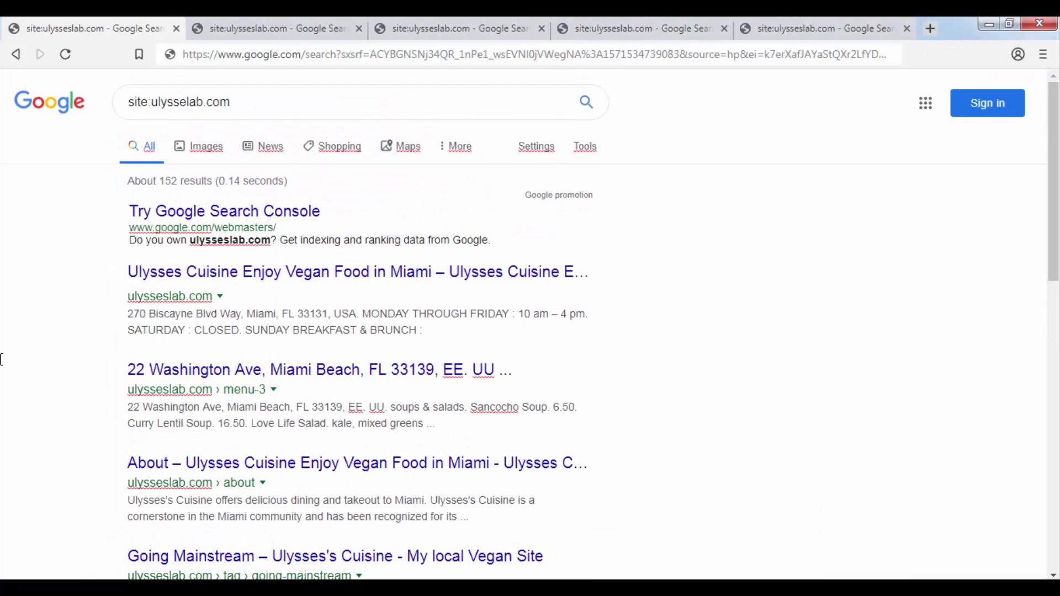
scroll(100, 333, down, 5)
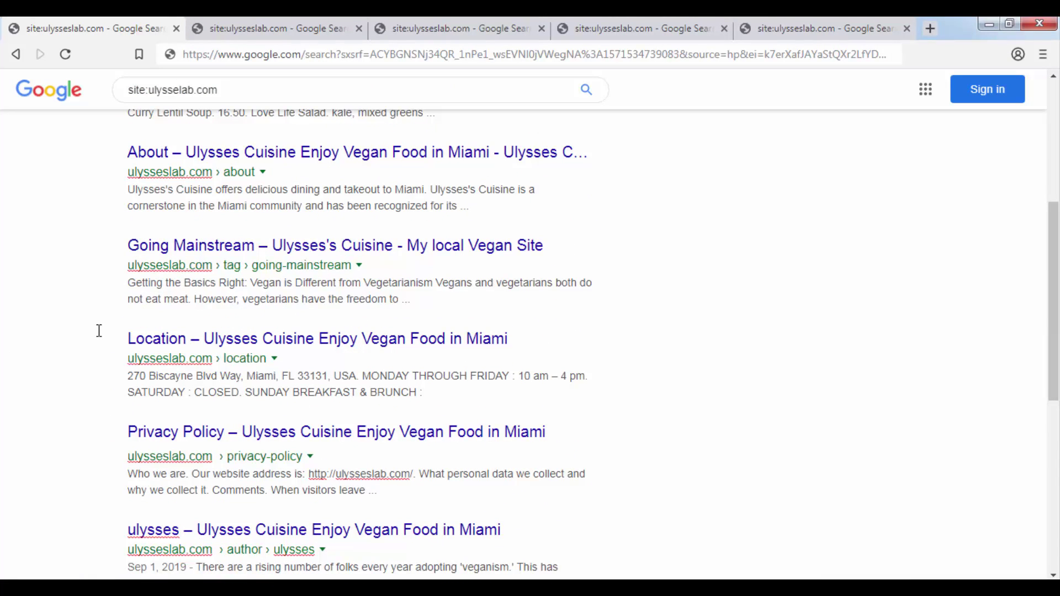
scroll(100, 330, down, 5)
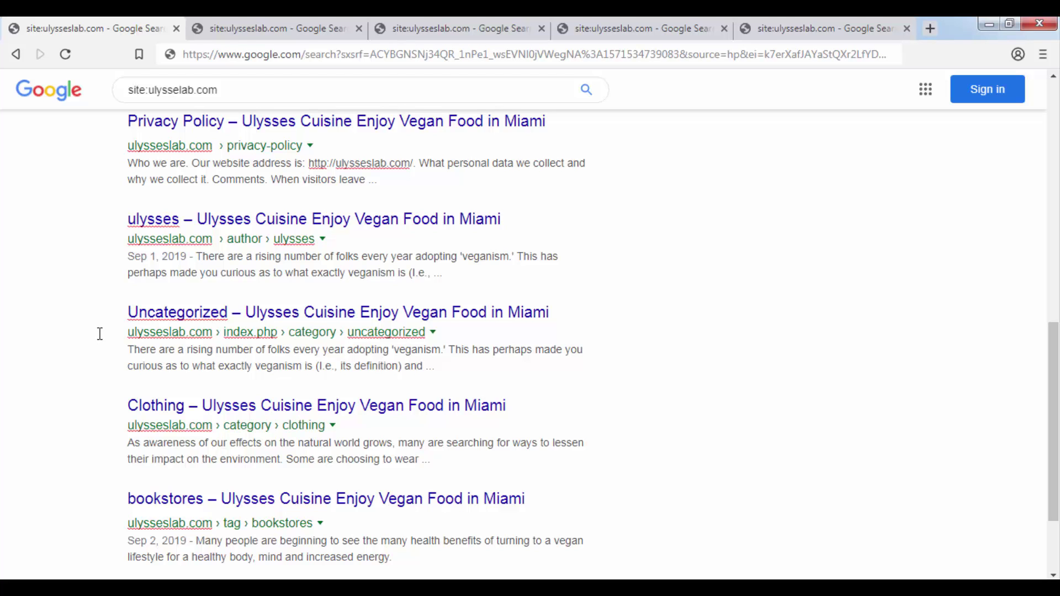
scroll(474, 339, down, 3)
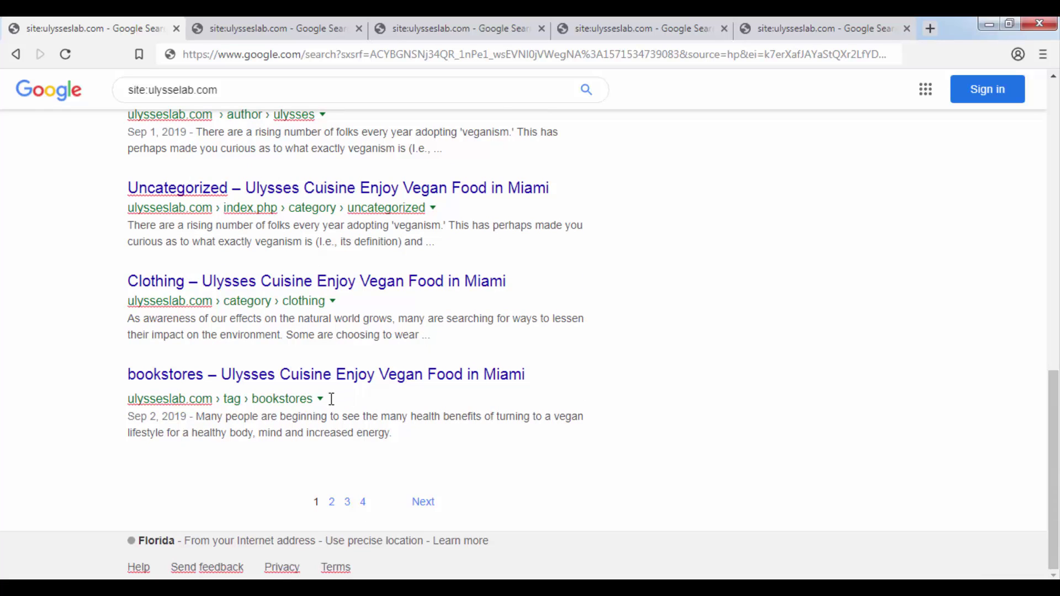
drag(313, 398, 175, 399)
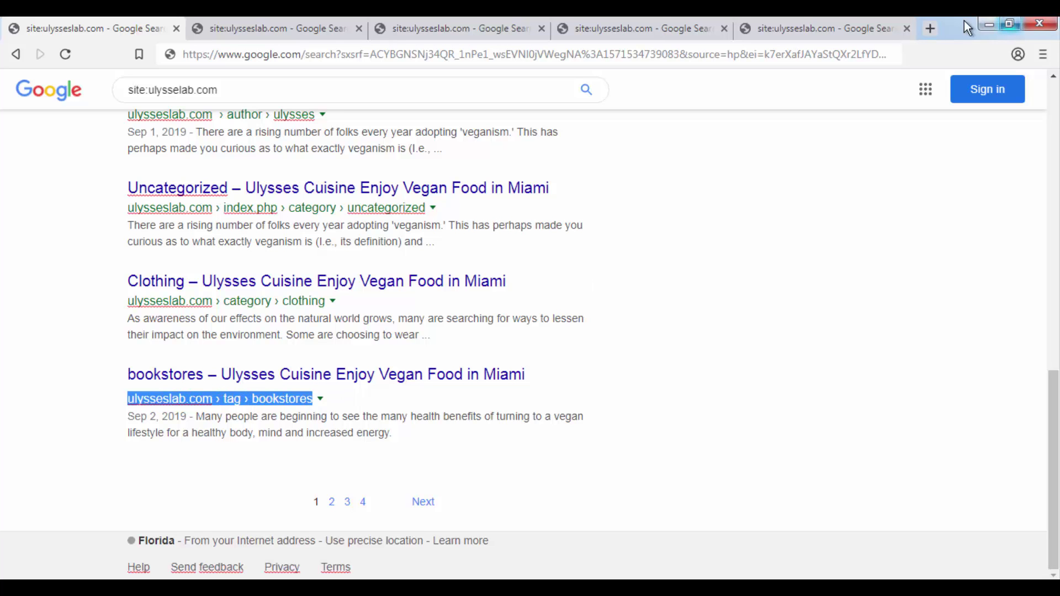
Open ulysseslab.com/tag/bookstores in a new tab placed beside the first search results tab
click(924, 29)
drag(915, 31, 317, 41)
key(ctrl+v)
key(BackSpace)
key(BackSpace)
key(BackSpace)
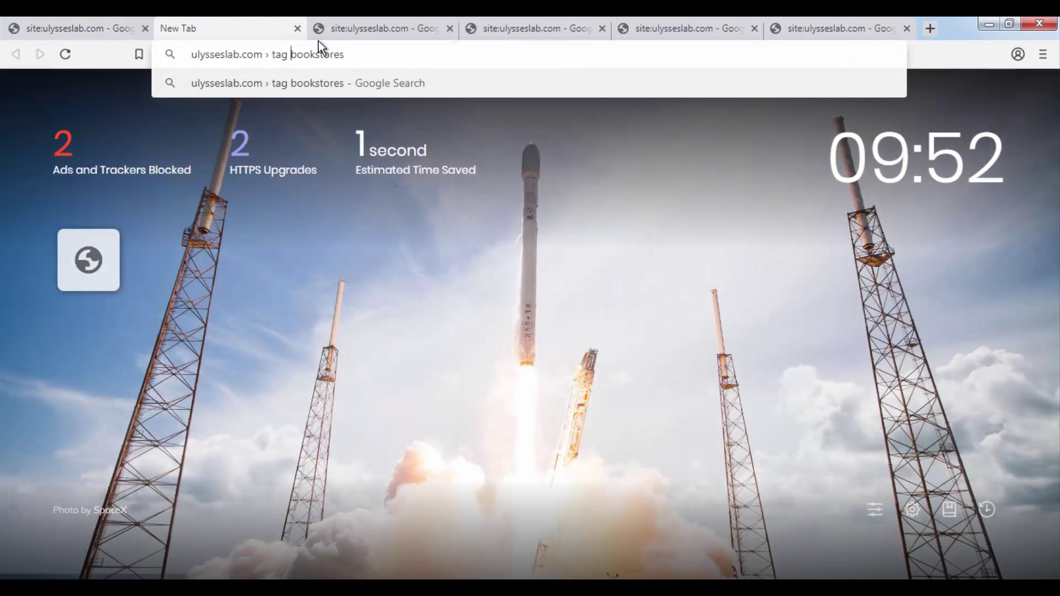
text(/)
key(Left)
key(Left)
key(Left)
key(Left)
key(BackSpace)
key(BackSpace)
key(BackSpace)
text(/)
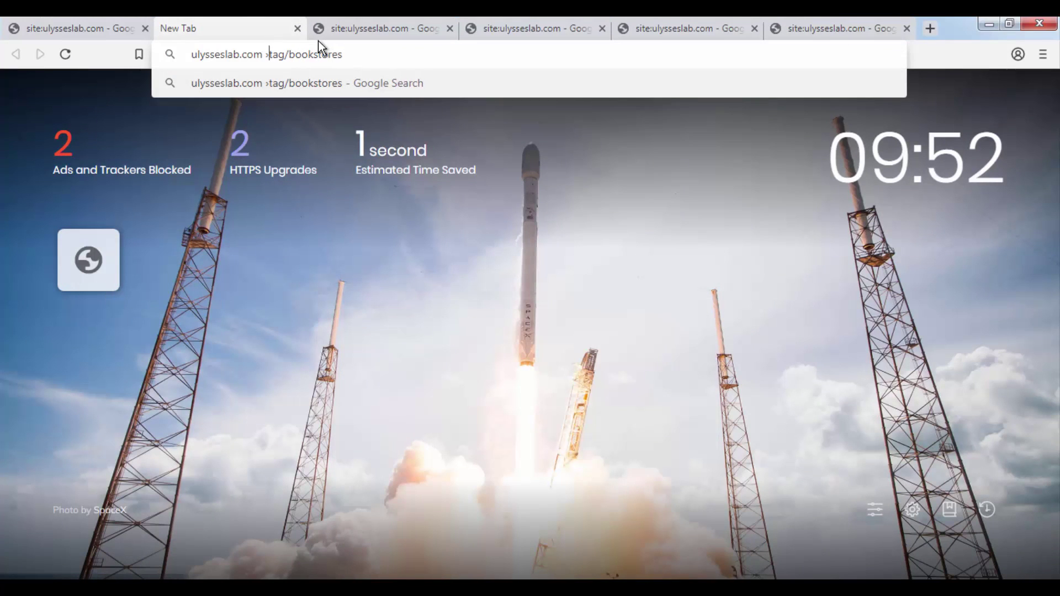
key(Return)
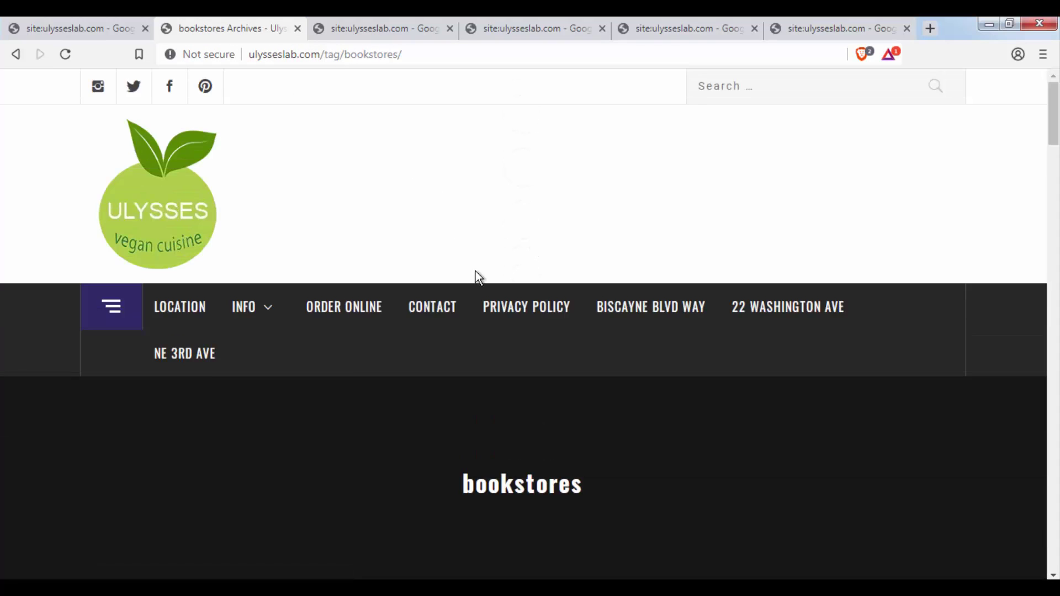
Examine the bookstores tag archive, from the listed vegan recipes post and its tags down to the page footer
scroll(475, 271, down, 10)
scroll(506, 276, up, 6)
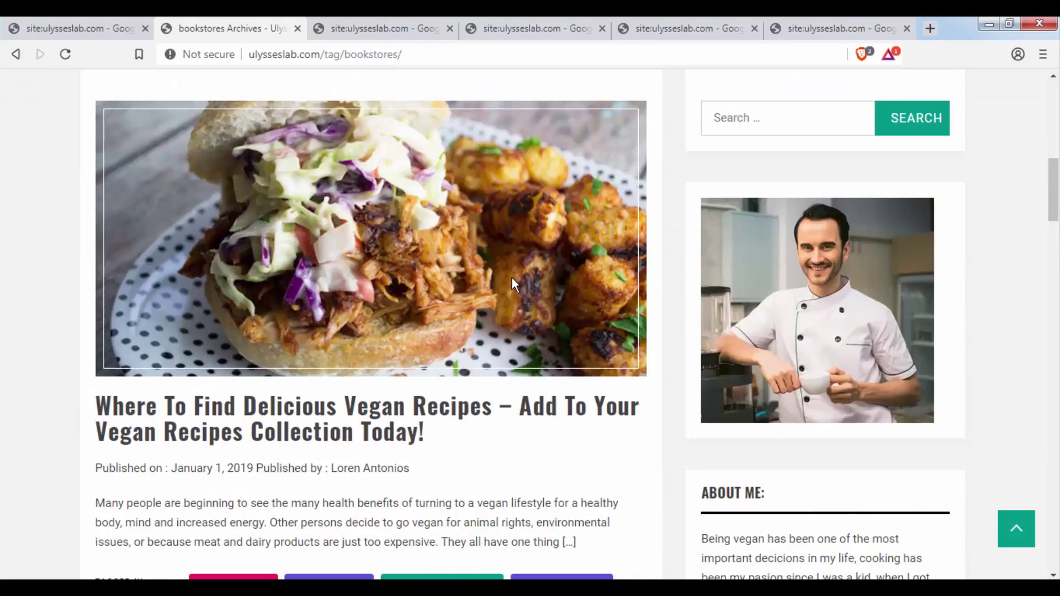
scroll(511, 284, down, 15)
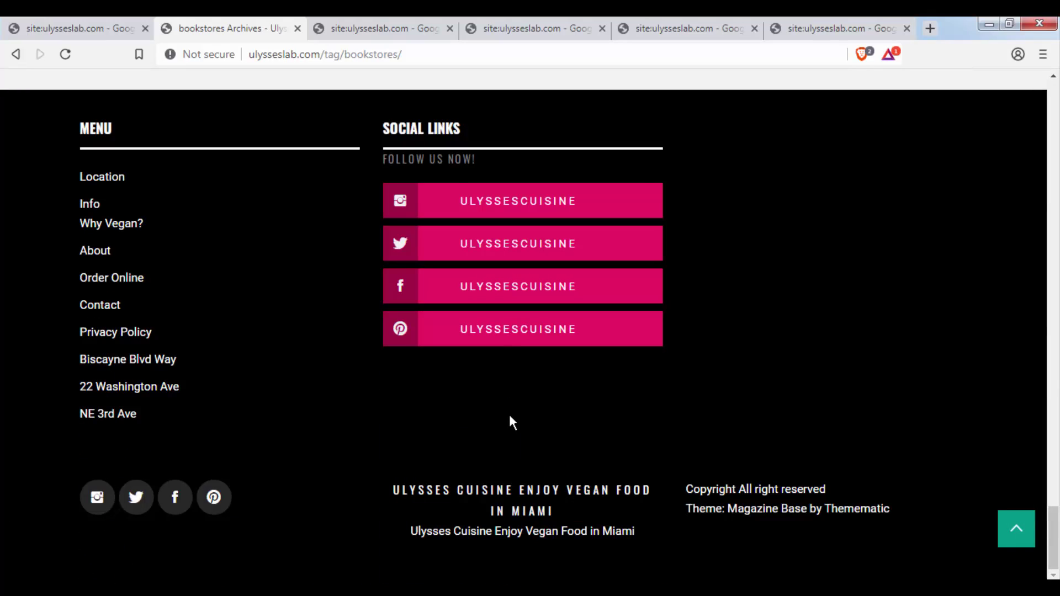
scroll(509, 412, up, 20)
scroll(415, 208, down, 6)
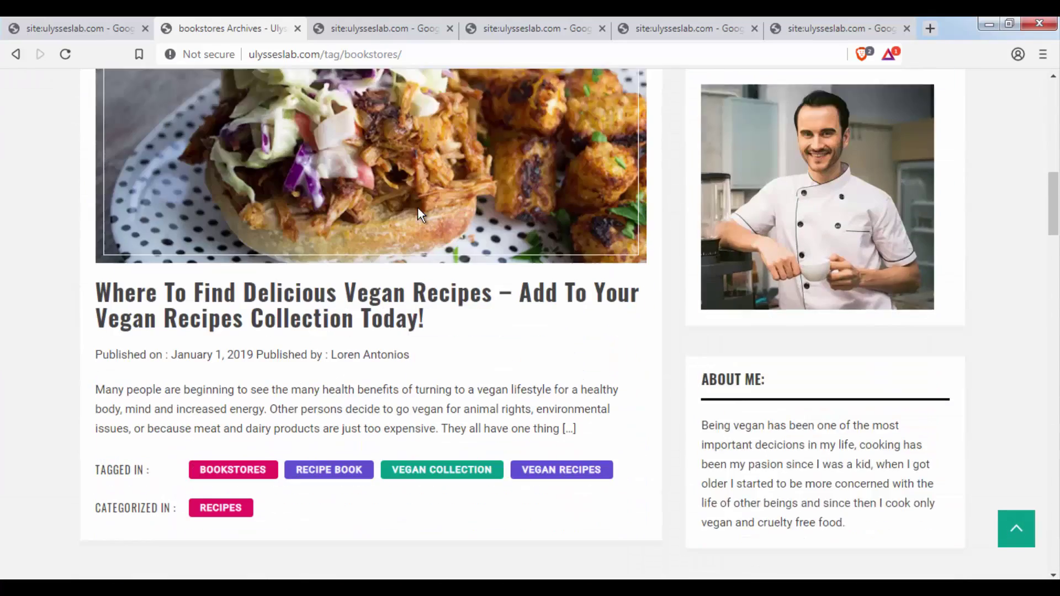
scroll(417, 210, down, 2)
scroll(428, 255, up, 5)
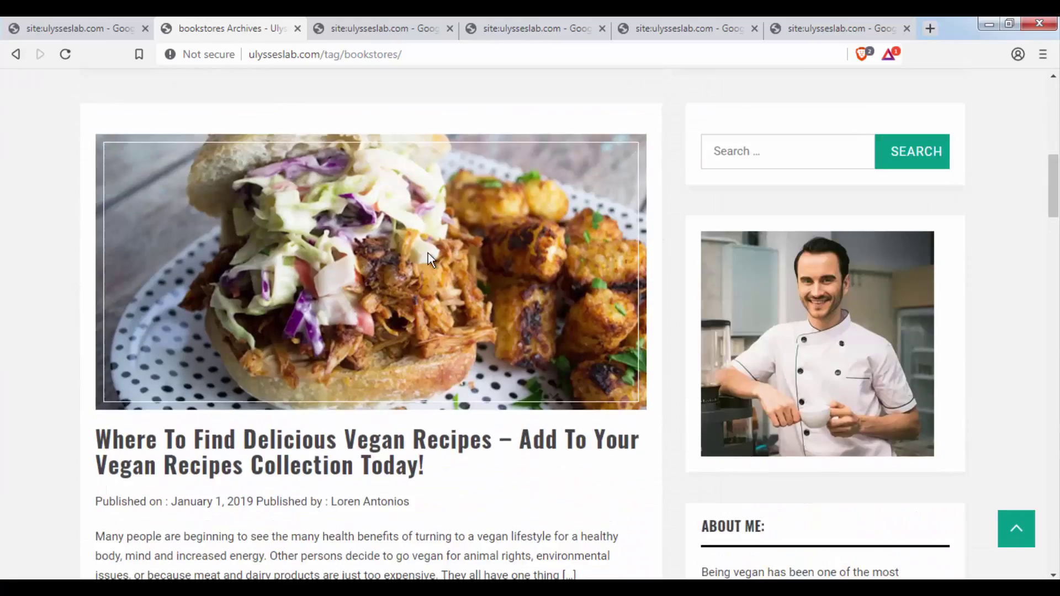
scroll(428, 255, down, 3)
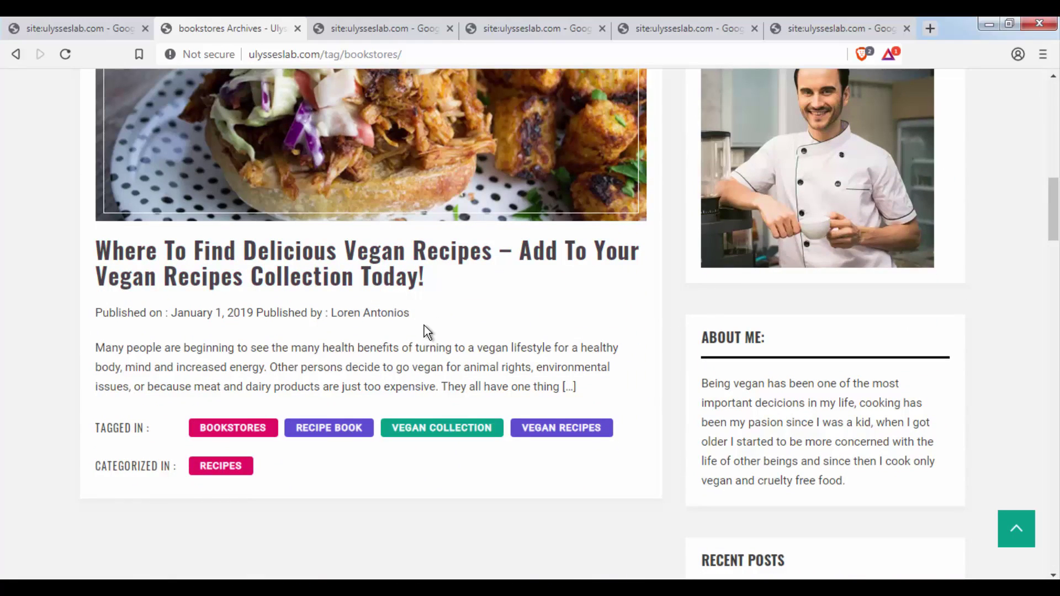
Open the author archive from the vegan recipes post in a new tab and look over the posts listed there
ctrl+click(380, 313)
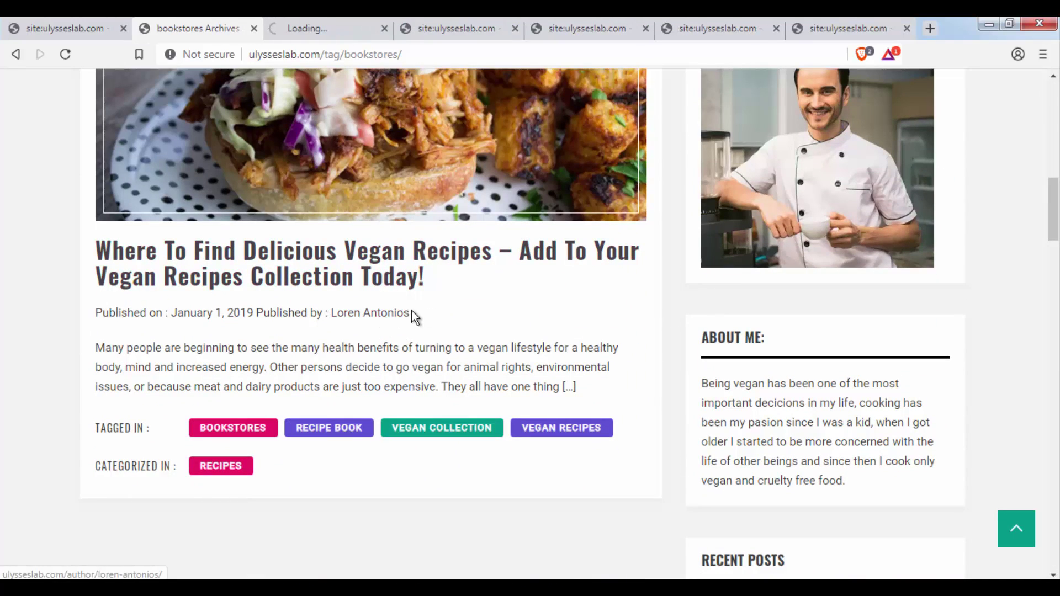
drag(412, 313, 126, 313)
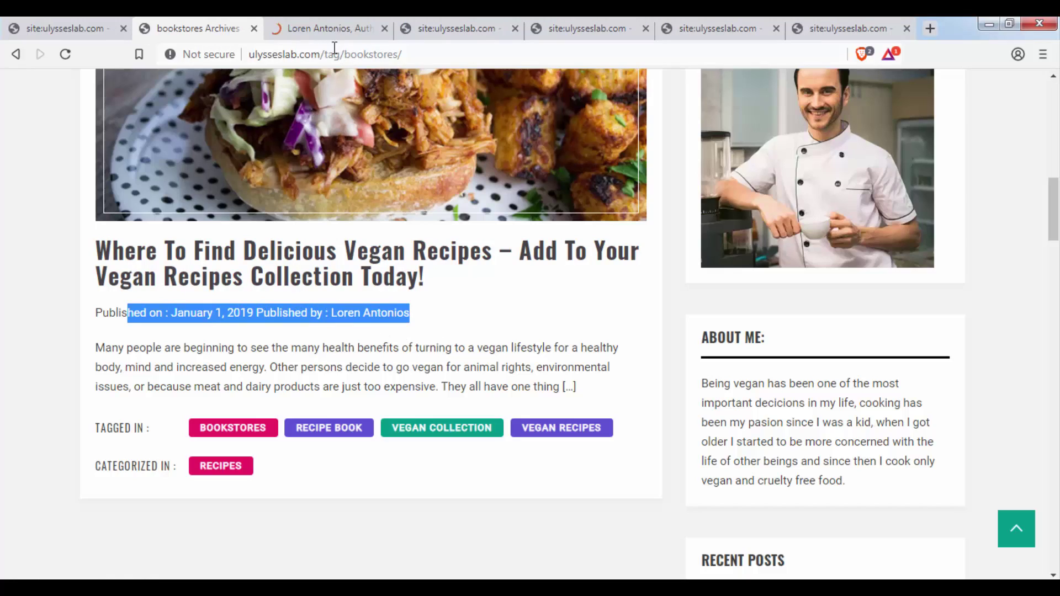
click(331, 34)
scroll(466, 282, down, 12)
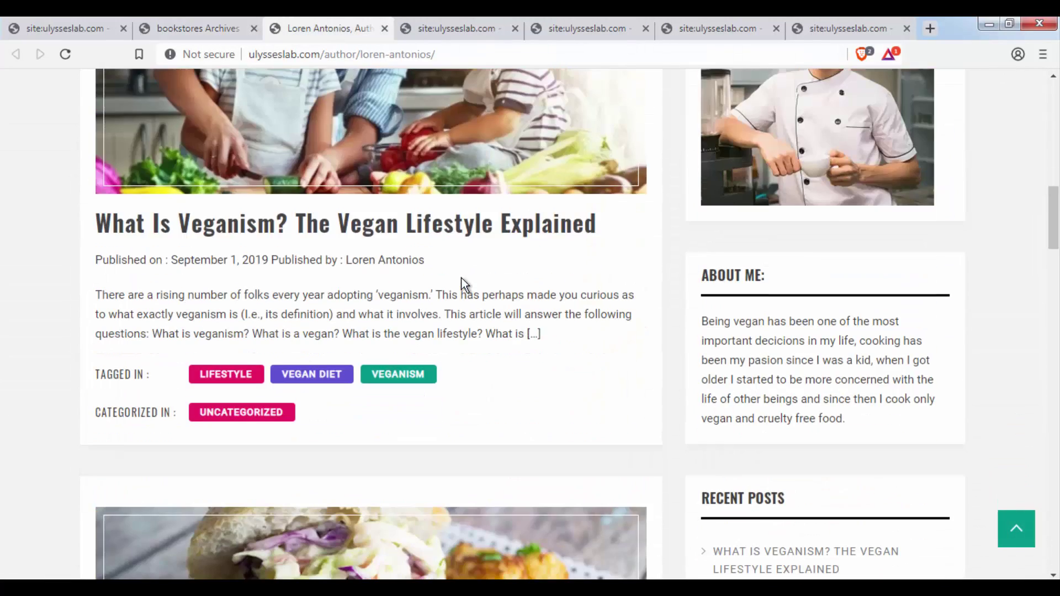
scroll(312, 215, down, 8)
Compare the bookstores tag archive with the author archive, including the vegan recipes entry and both page addresses
click(213, 19)
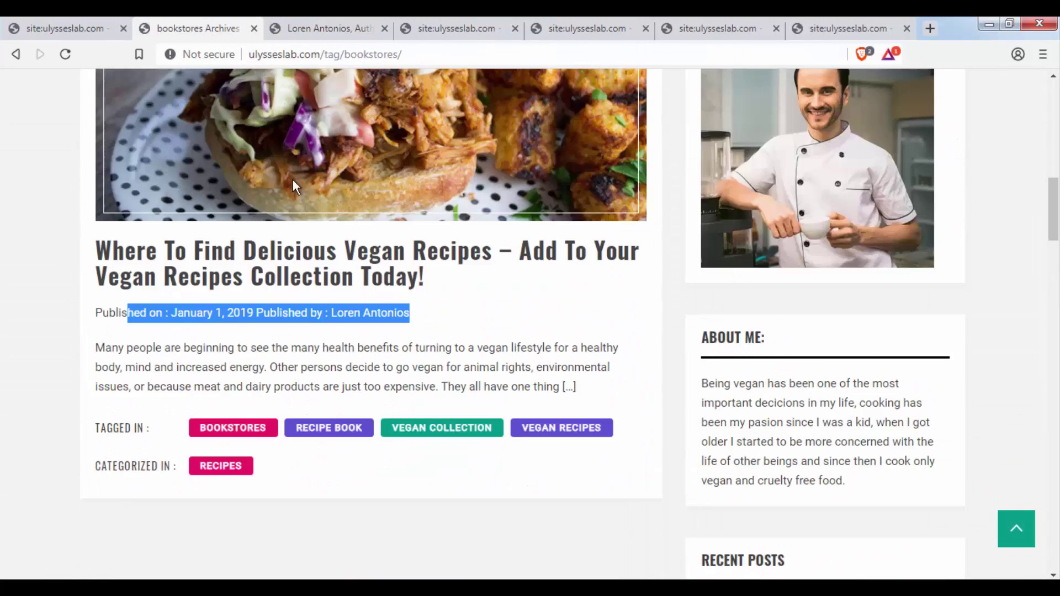
click(306, 31)
scroll(449, 303, down, 3)
scroll(331, 255, up, 3)
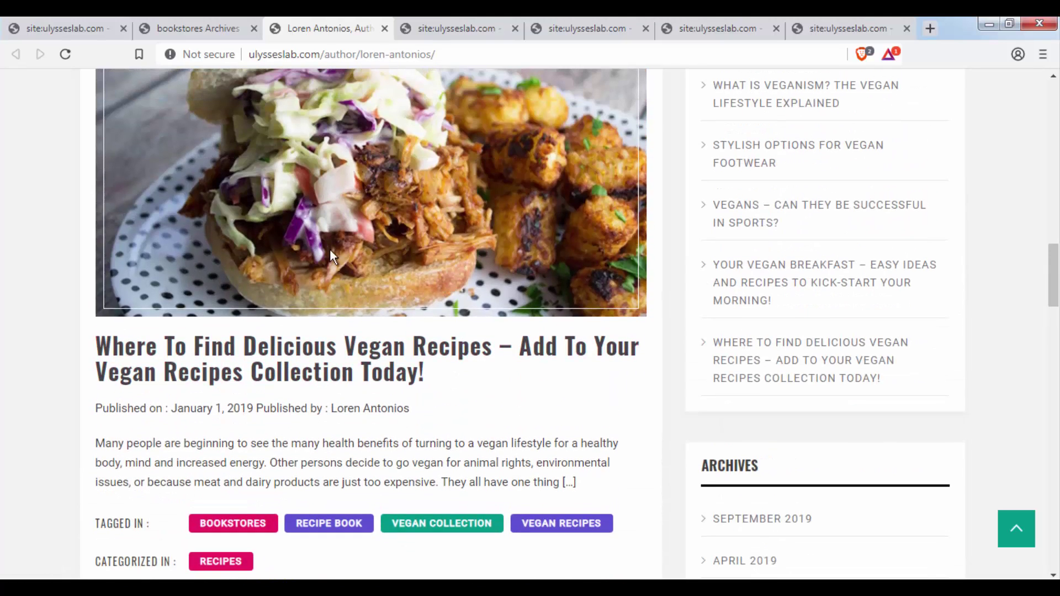
click(503, 53)
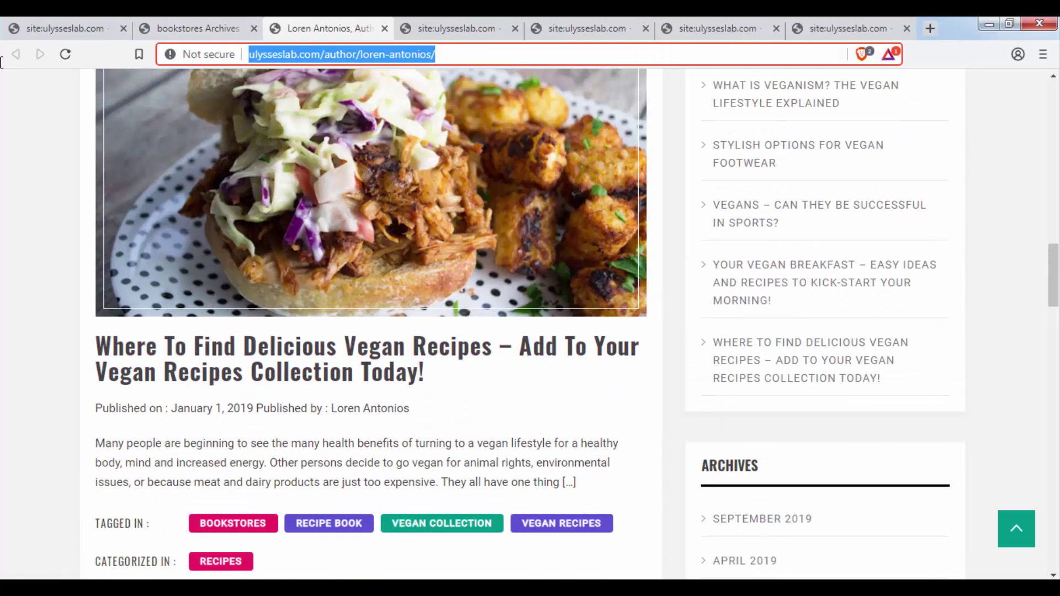
click(197, 21)
click(442, 52)
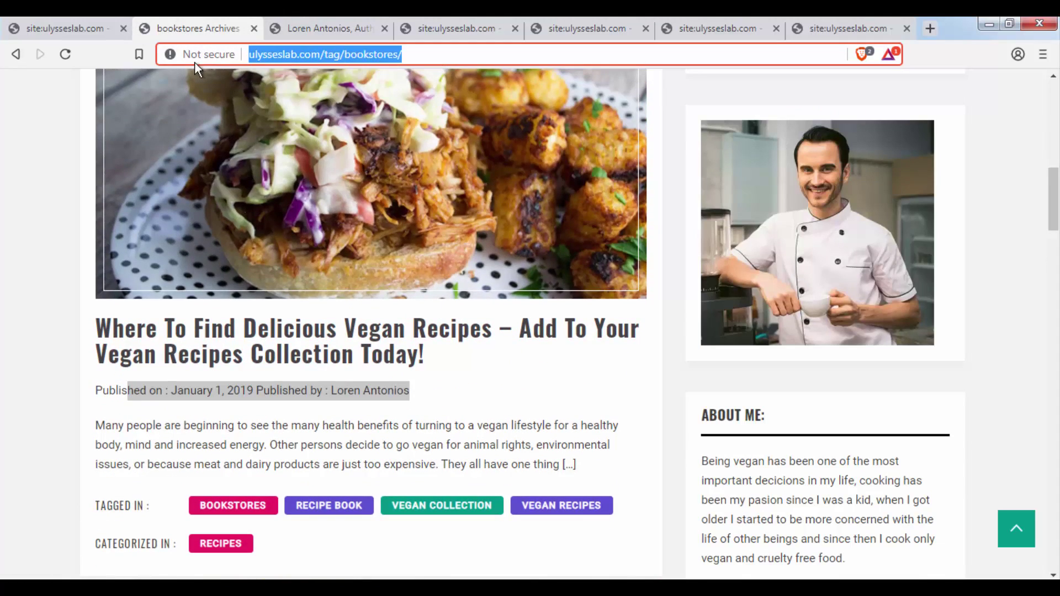
click(243, 412)
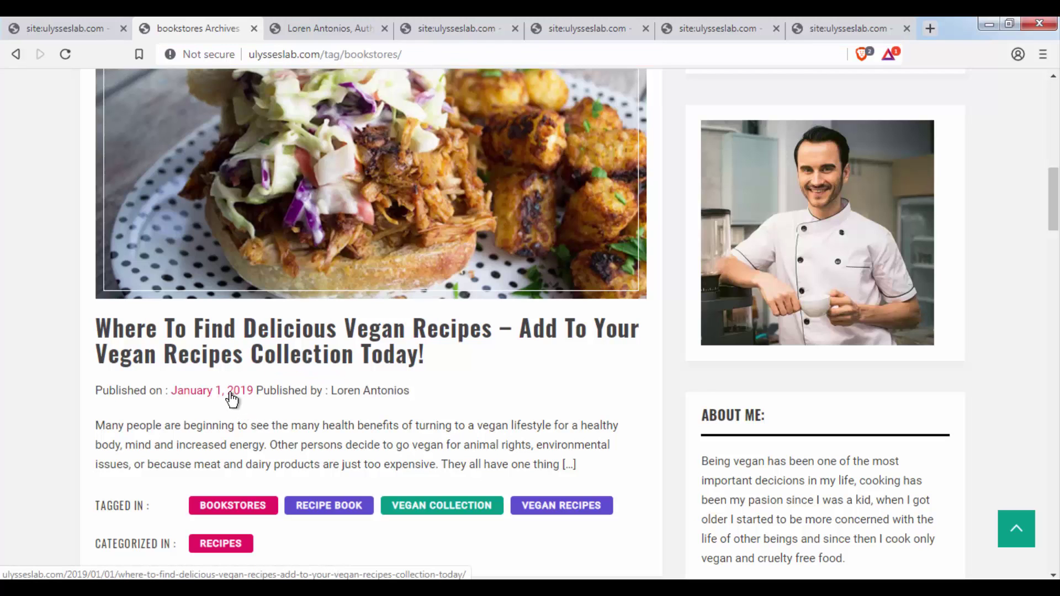
Open the full vegan recipes post through its January 1, 2019 link, read through it and close its tab
middle_click(232, 393)
drag(361, 27, 203, 29)
scroll(392, 216, down, 7)
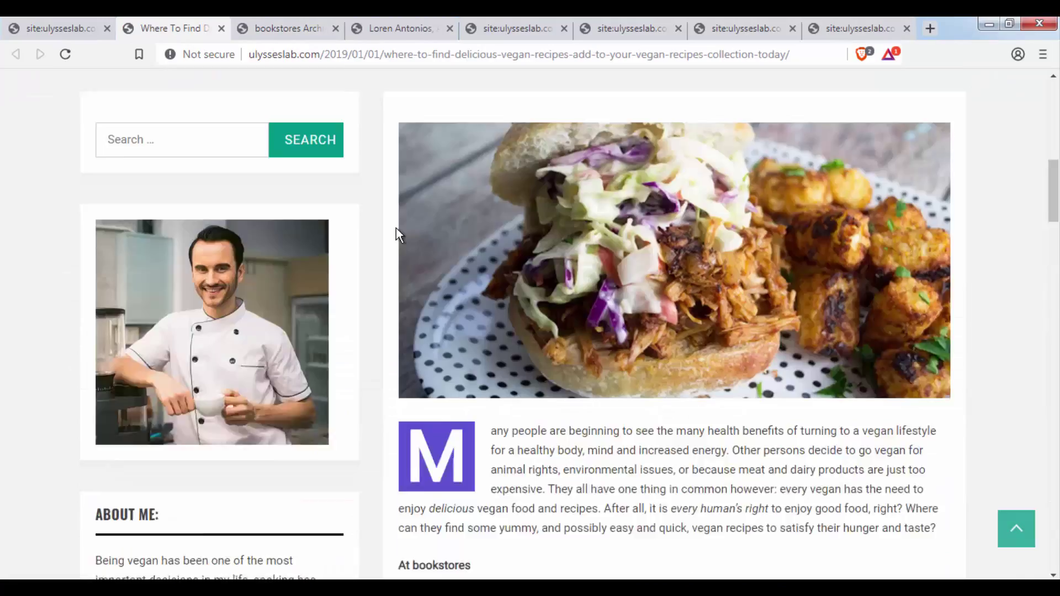
scroll(396, 227, down, 20)
scroll(402, 320, up, 12)
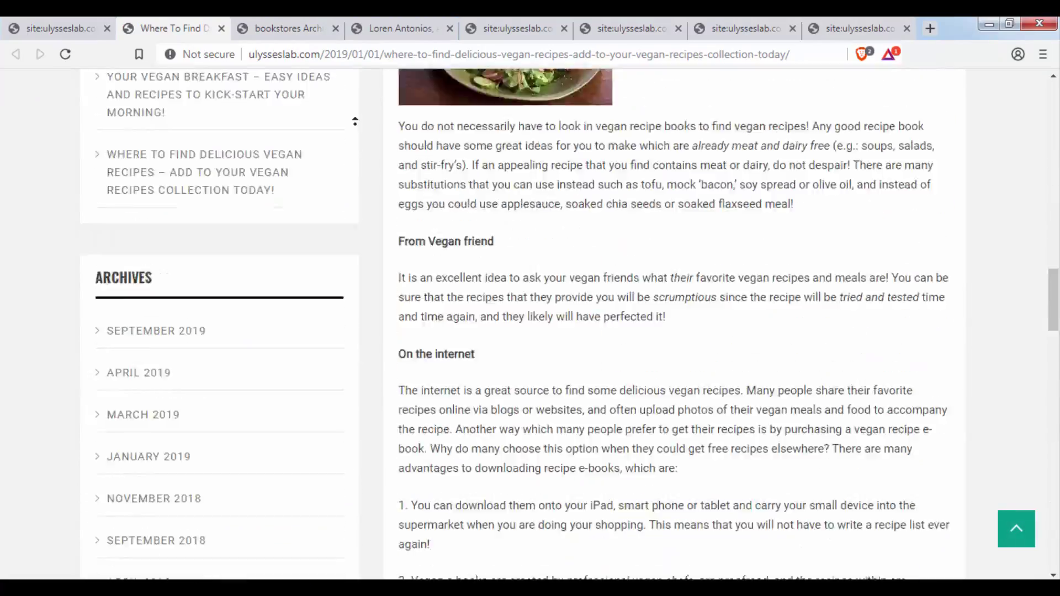
scroll(443, 286, up, 15)
scroll(442, 286, down, 4)
middle_click(198, 26)
Check how the same vegan recipes excerpt appears on both the bookstores tag archive and the author archive
click(203, 26)
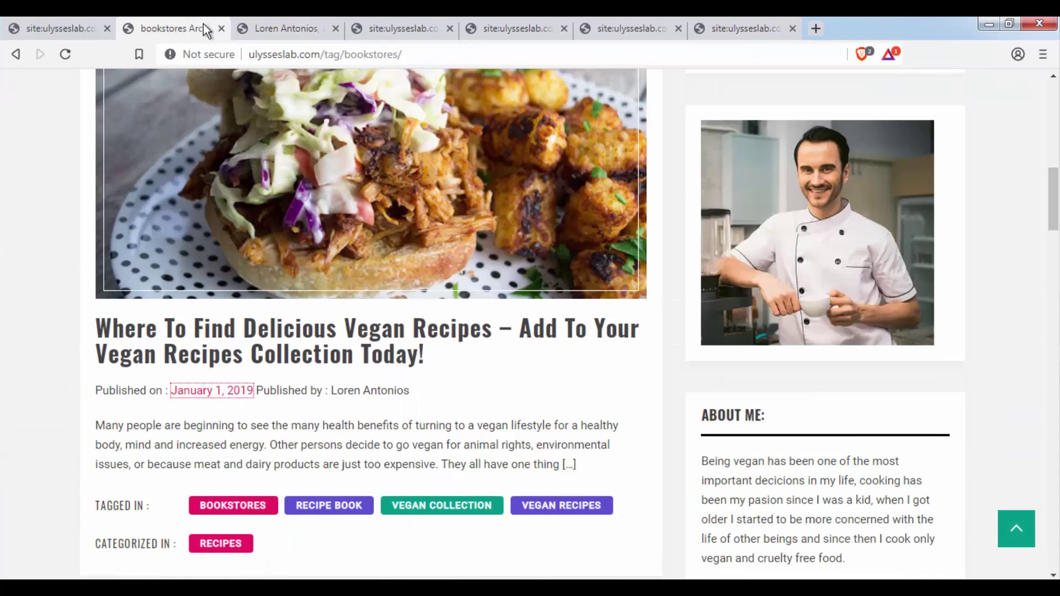
click(272, 29)
click(178, 29)
scroll(419, 235, up, 3)
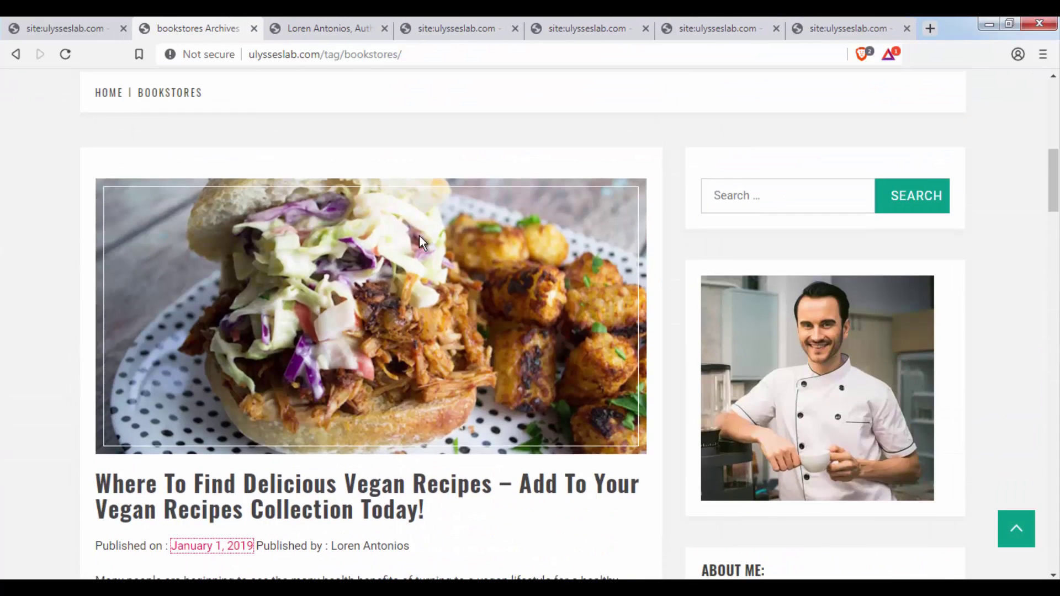
scroll(419, 236, down, 4)
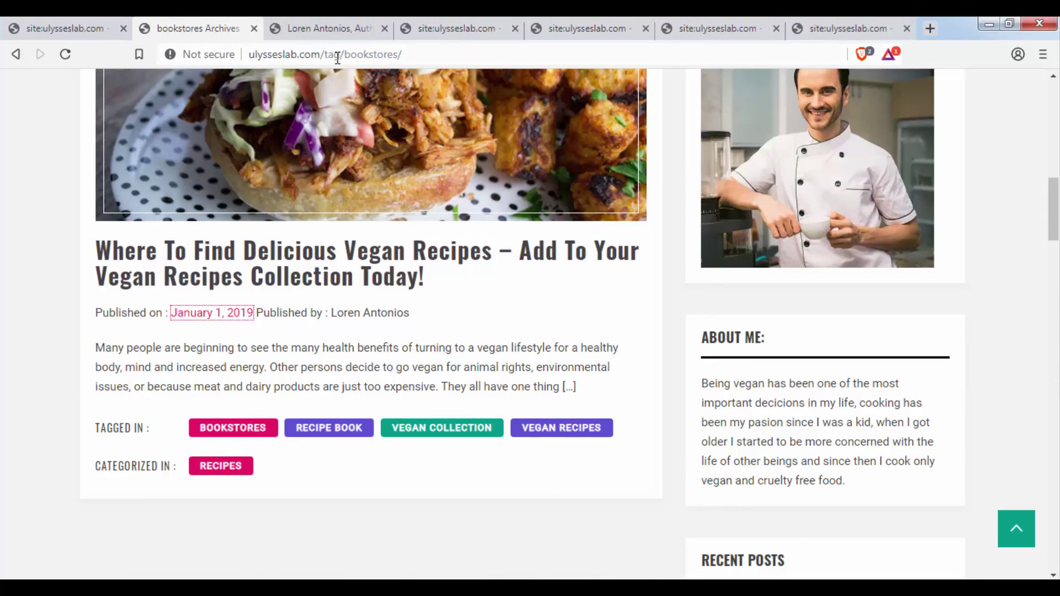
click(326, 33)
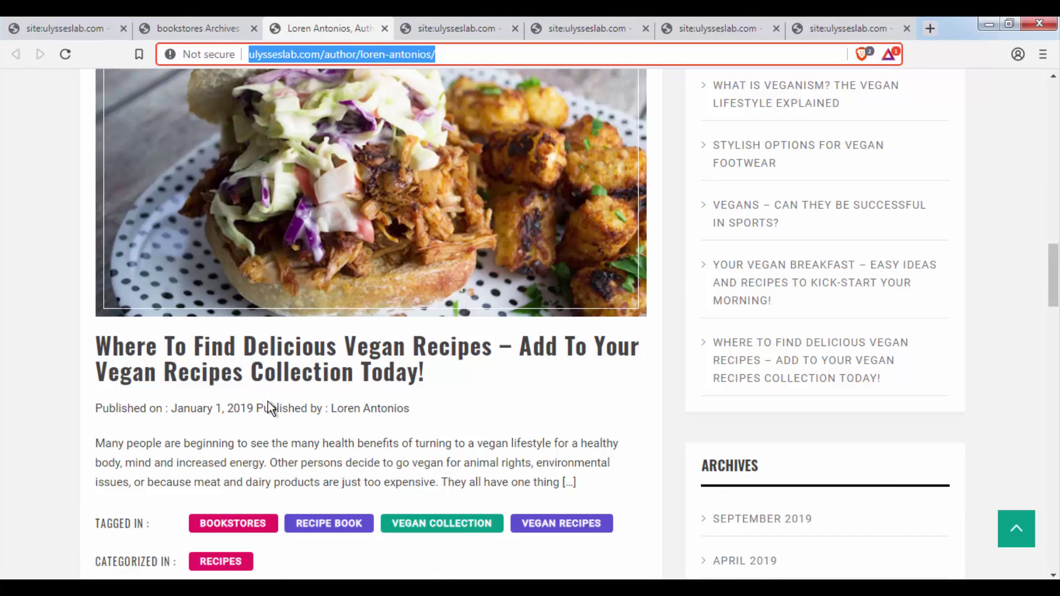
click(242, 31)
click(298, 31)
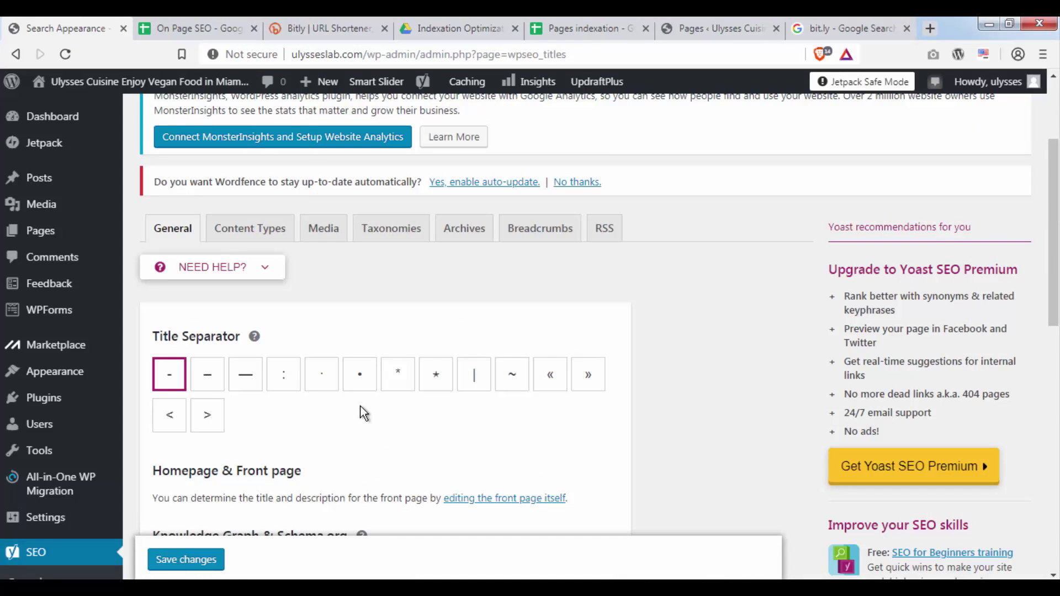
Return to Yoast SEO Search Appearance and display the Content Types settings for Posts
scroll(364, 413, down, 2)
scroll(407, 365, up, 2)
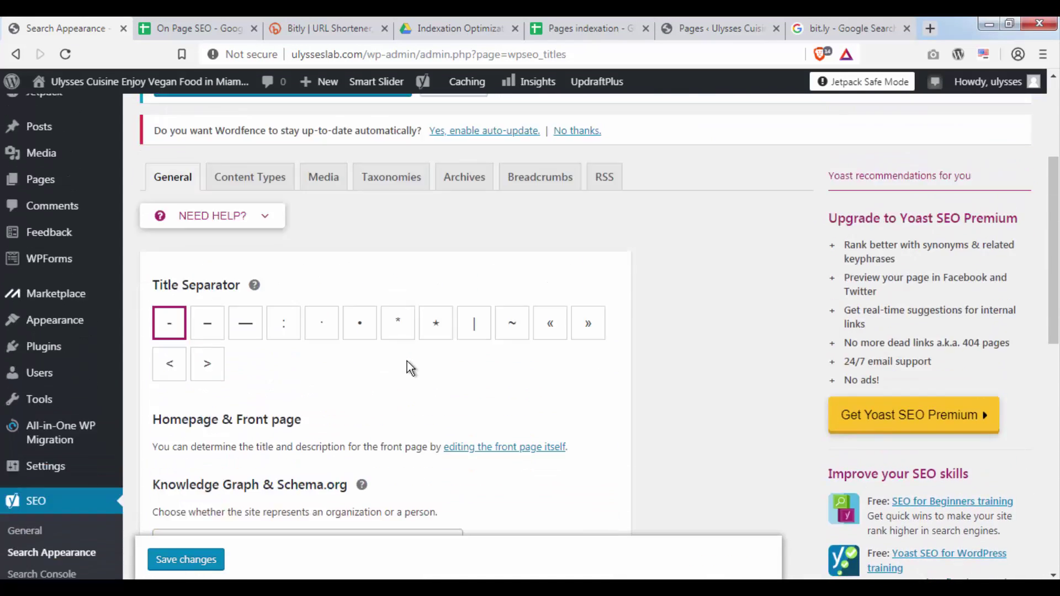
click(265, 236)
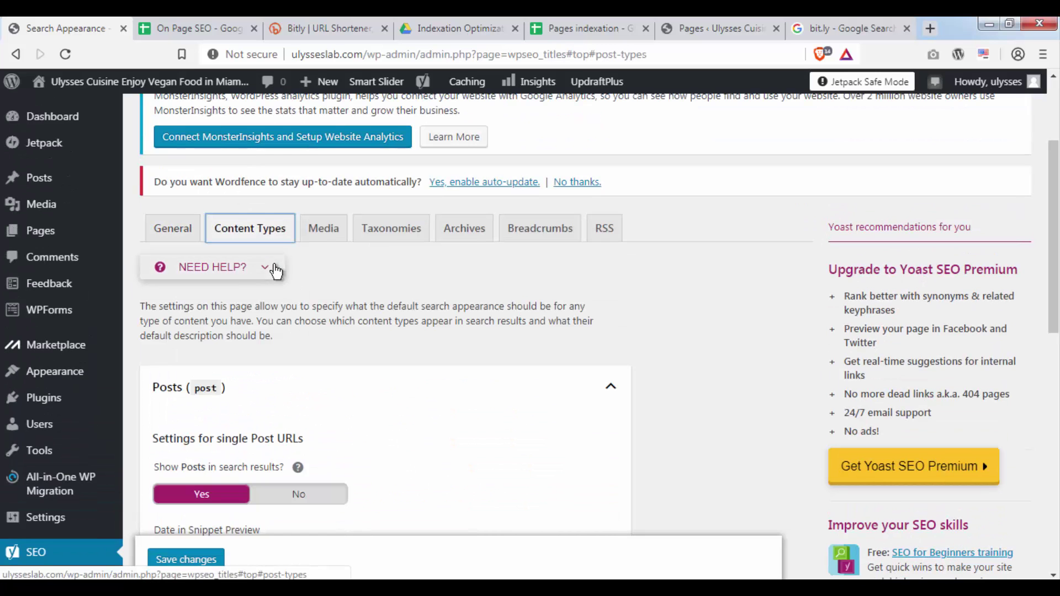
scroll(528, 368, down, 5)
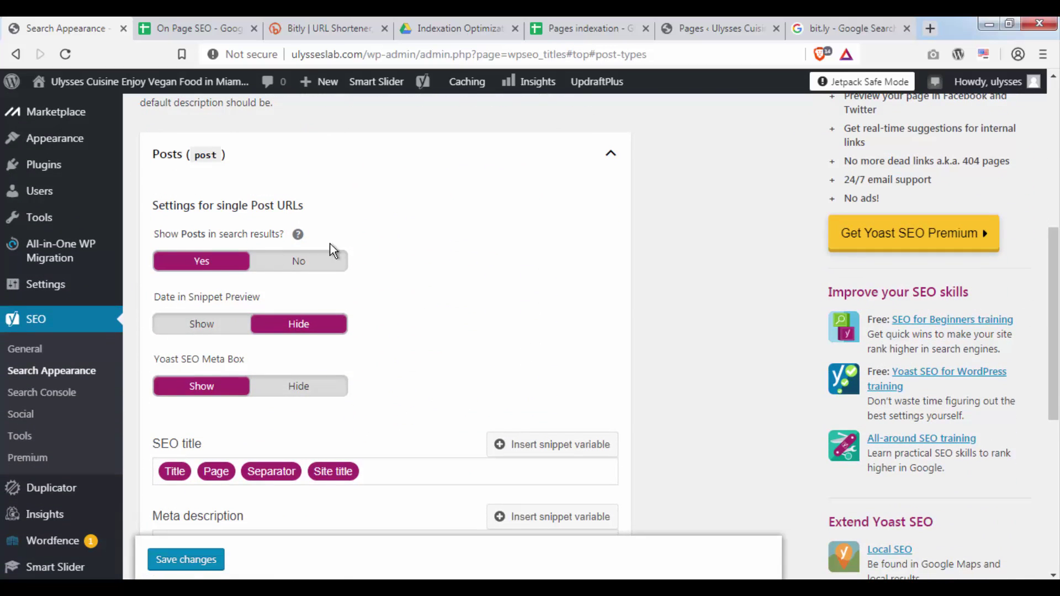
Show the help for displaying Posts in search results and look over the remaining Content Types settings
click(298, 236)
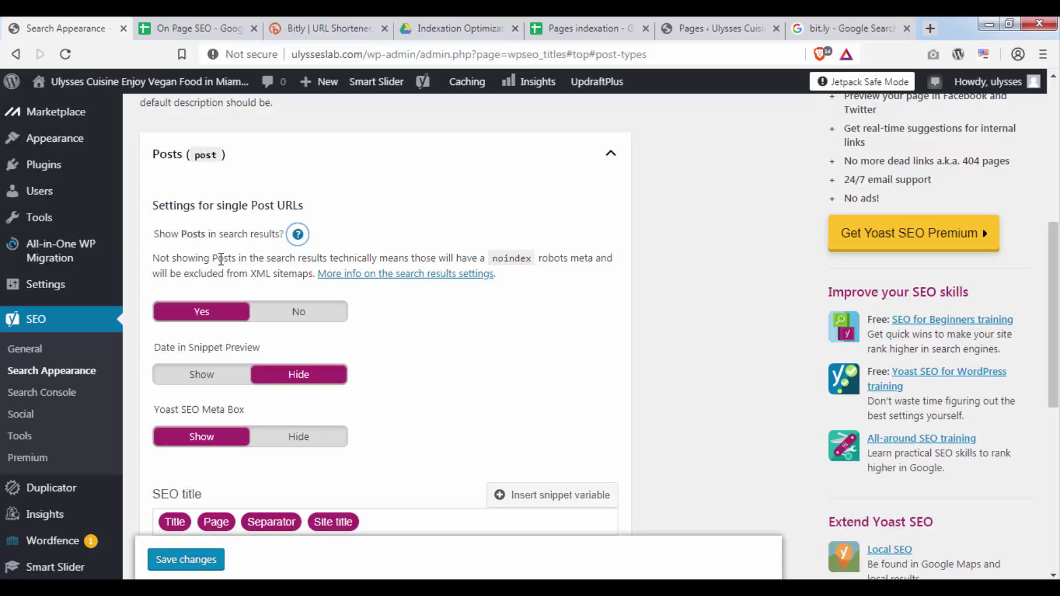
scroll(220, 260, down, 4)
scroll(266, 239, up, 4)
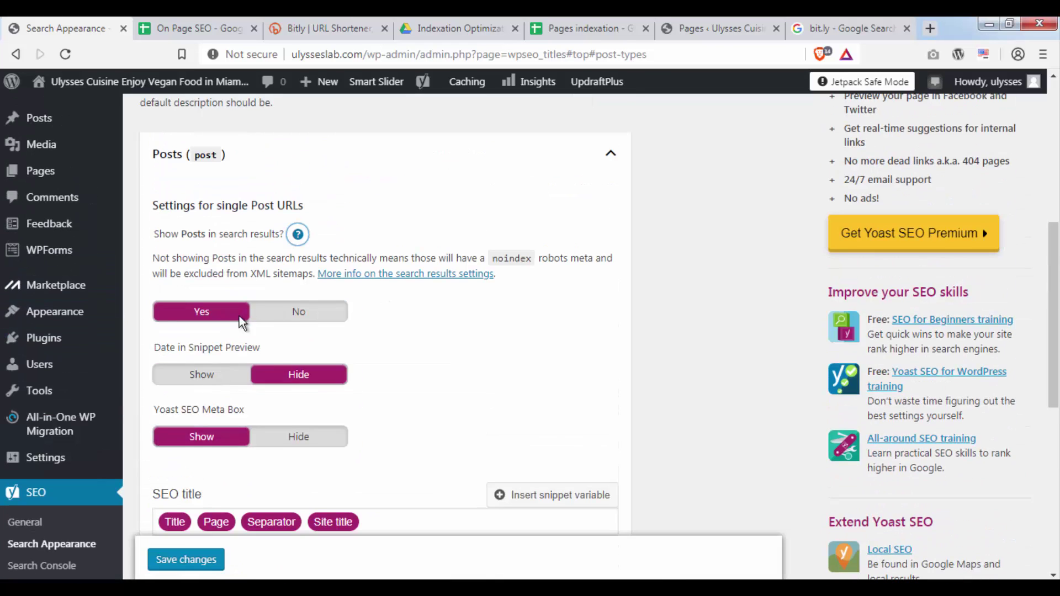
scroll(432, 252, down, 7)
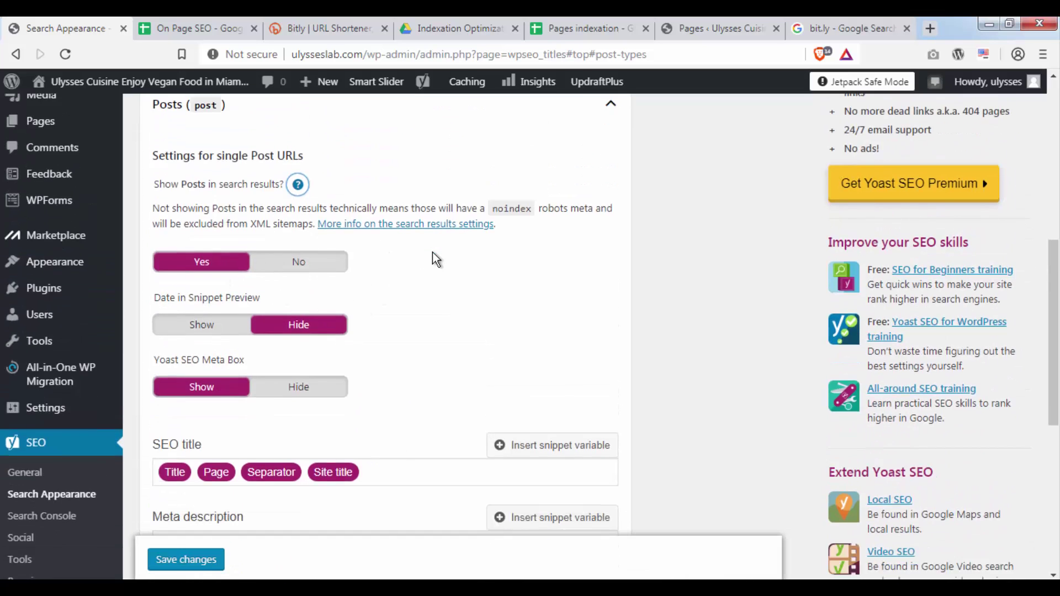
click(293, 310)
scroll(420, 309, down, 7)
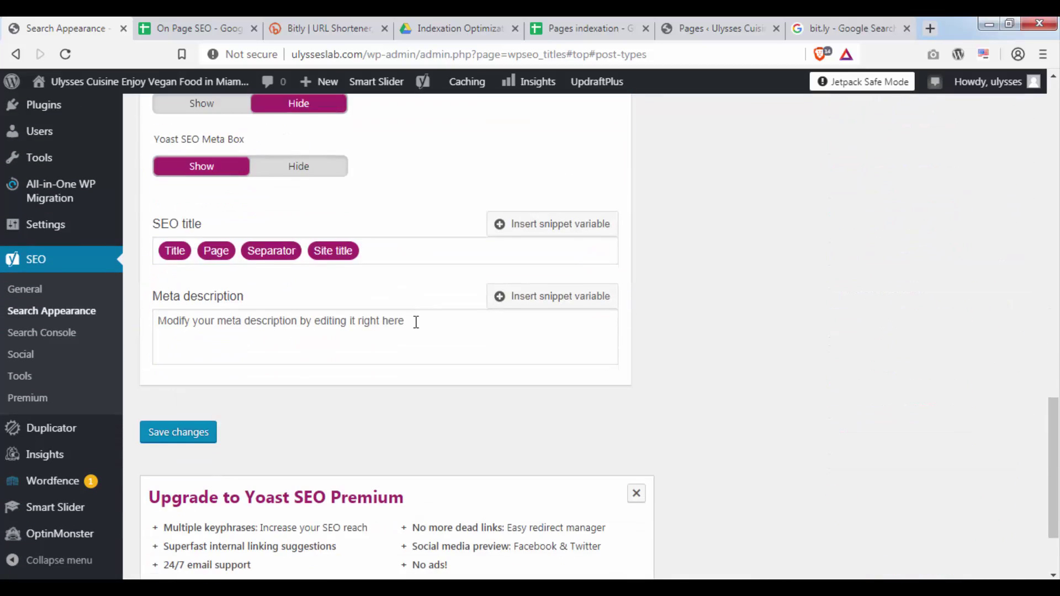
Look over the Content Types settings for Posts and Pages once more
scroll(424, 294, up, 6)
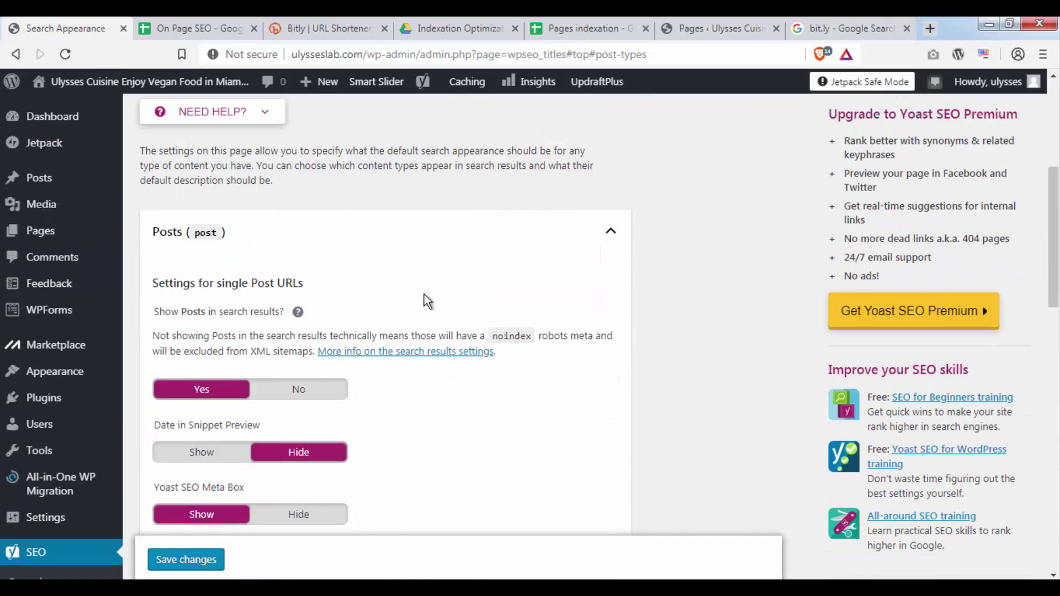
click(588, 228)
click(541, 231)
scroll(399, 277, down, 3)
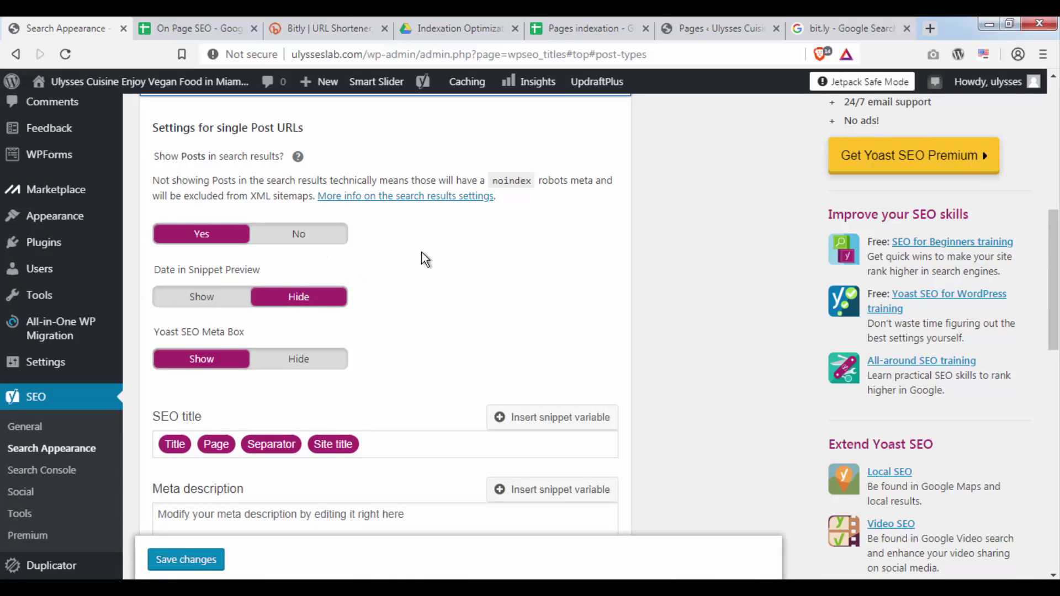
scroll(421, 253, up, 2)
scroll(230, 311, down, 10)
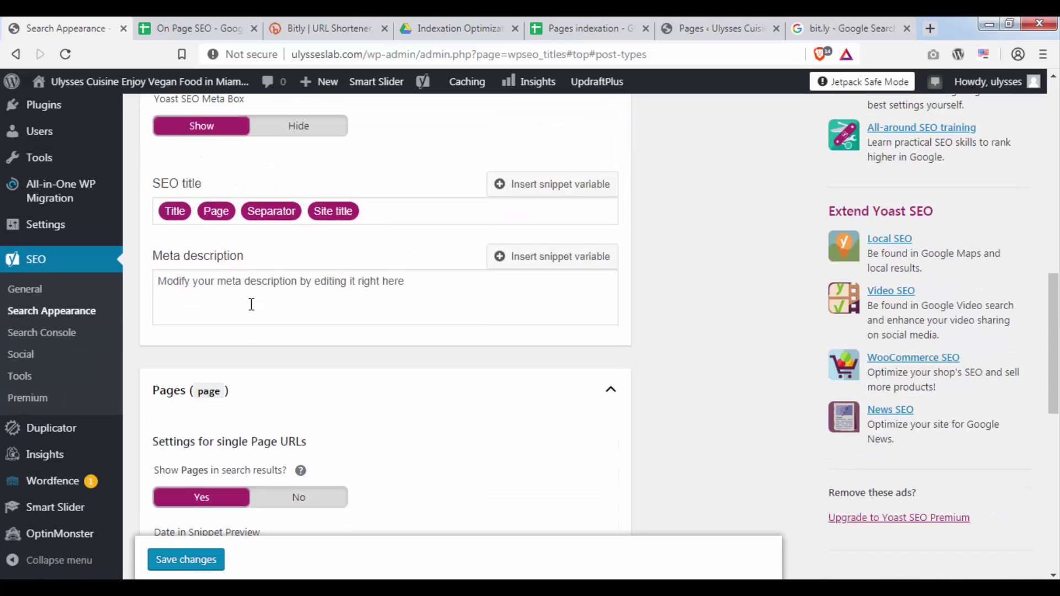
Display the Media settings of Search Appearance and show the help text for Media & attachment URLs
scroll(334, 277, up, 17)
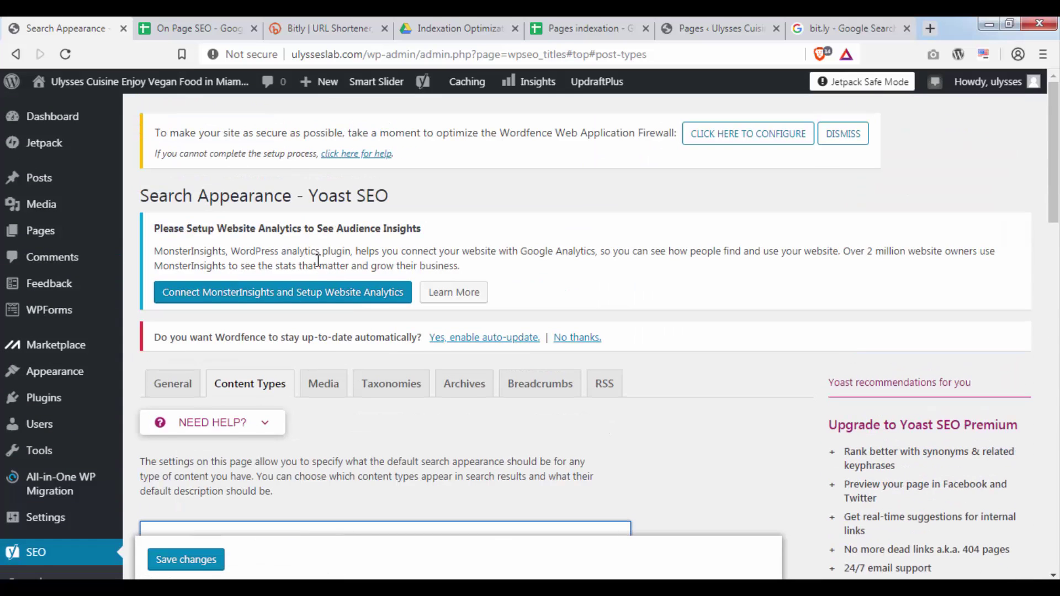
scroll(325, 287, down, 2)
click(334, 308)
scroll(398, 358, down, 2)
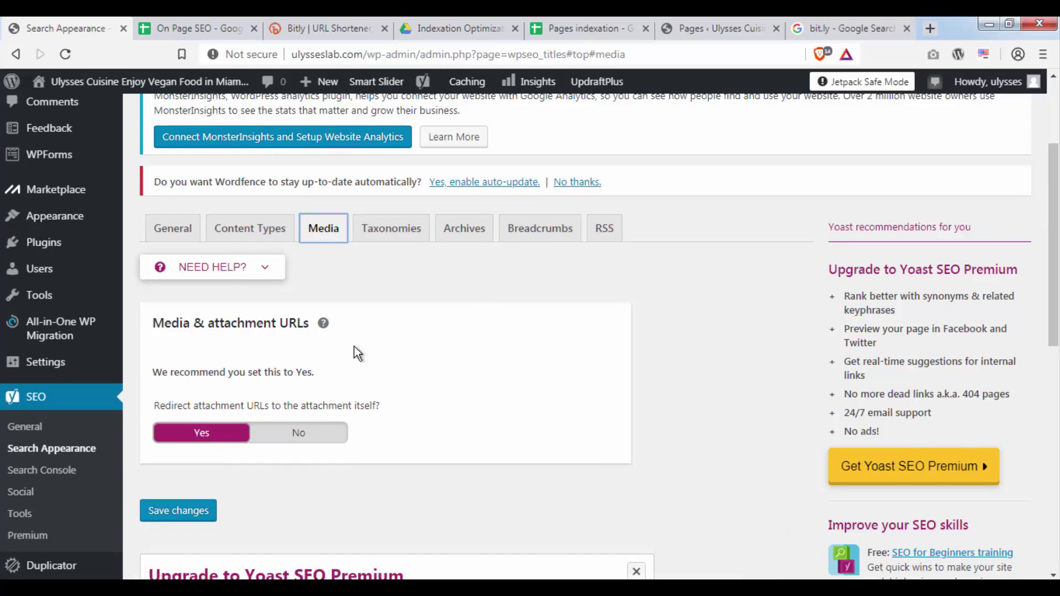
triple_click(246, 330)
click(323, 323)
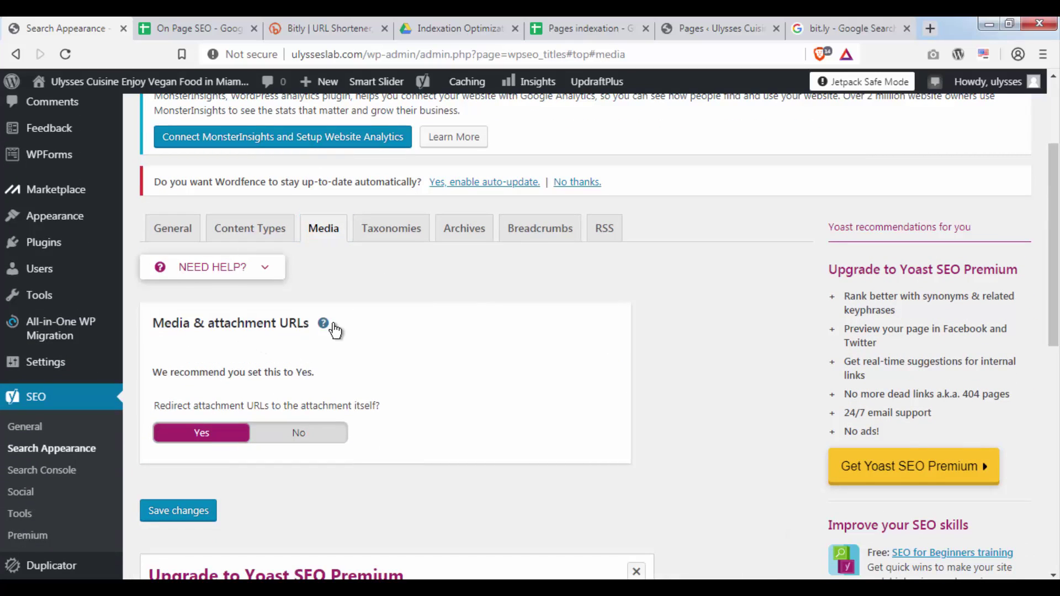
click(323, 324)
click(328, 330)
click(328, 330)
click(323, 323)
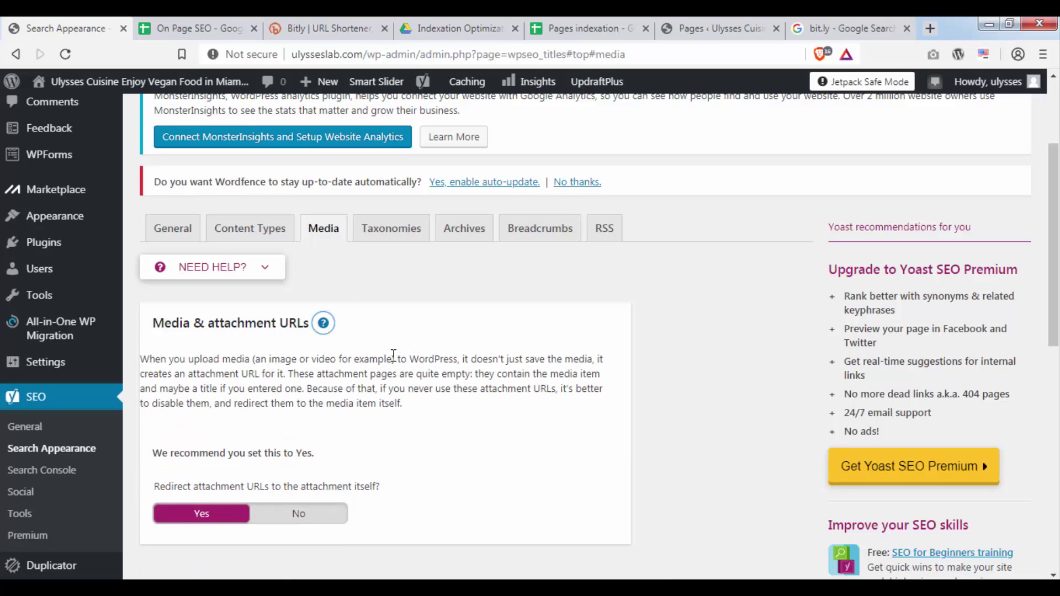
click(324, 325)
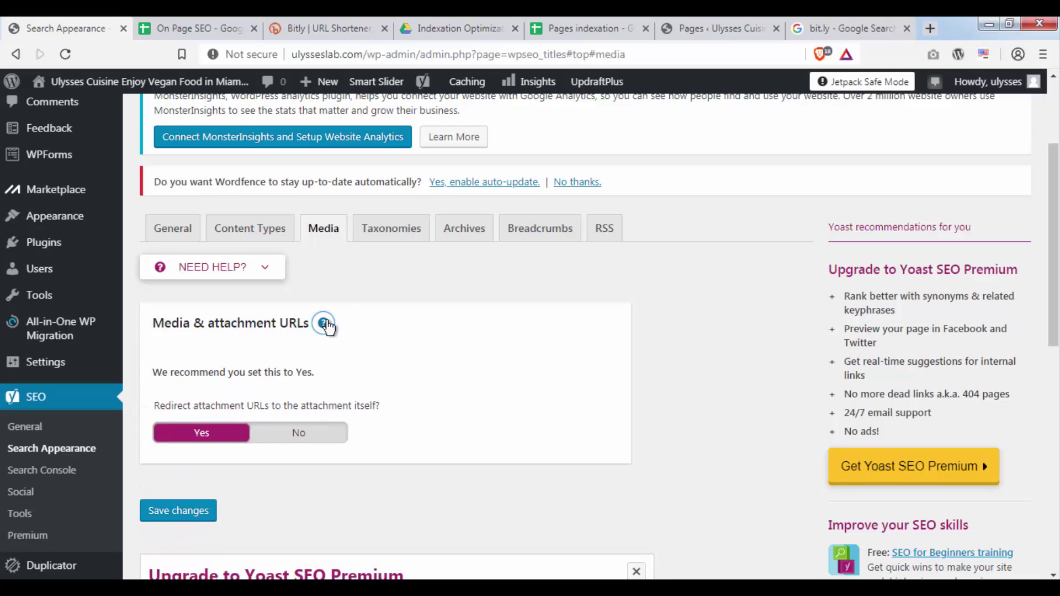
click(327, 325)
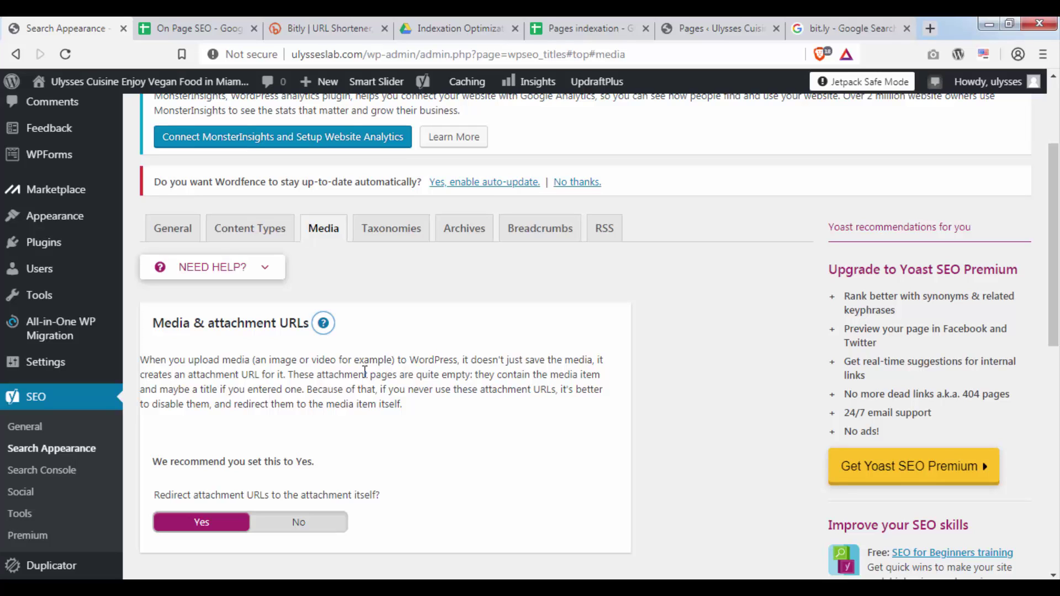
Check the Media setting that redirects attachment URLs to the attachment itself
scroll(365, 373, down, 5)
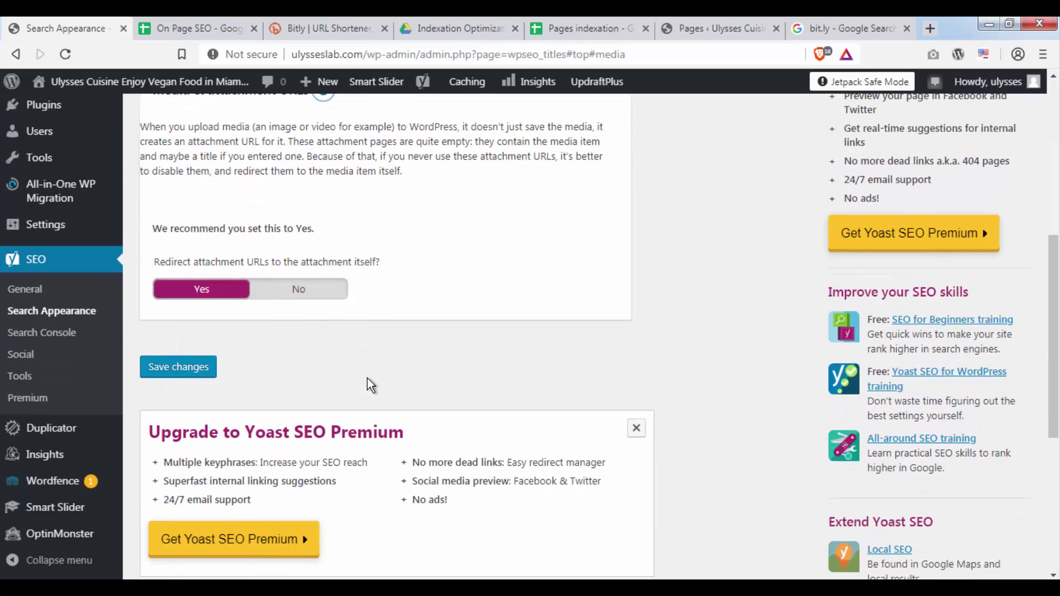
scroll(369, 386, up, 6)
scroll(367, 379, down, 3)
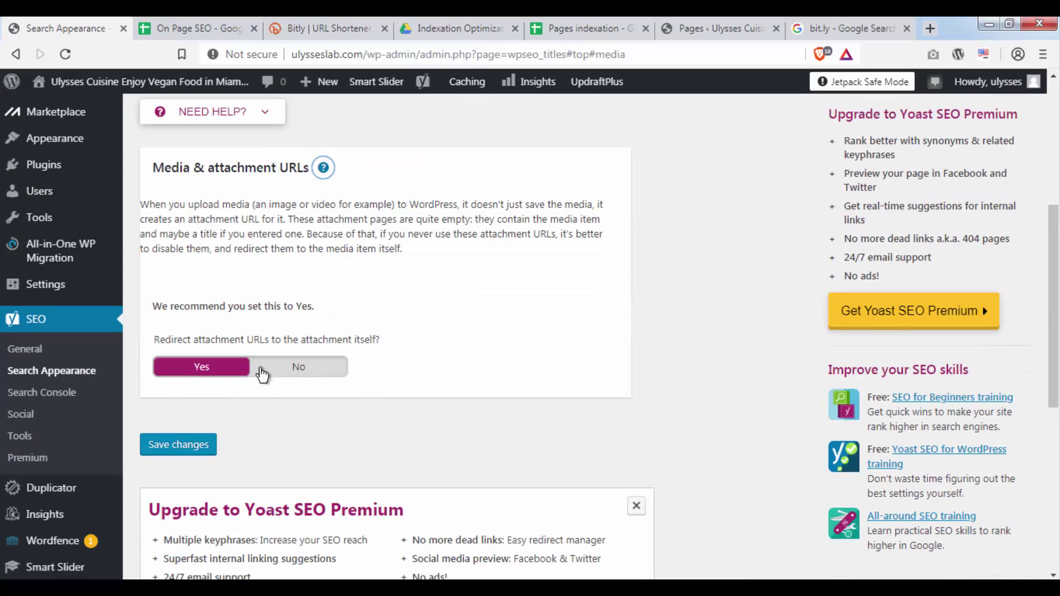
Display the Taxonomies settings and examine whether Categories are shown in search results
scroll(394, 320, up, 2)
click(390, 233)
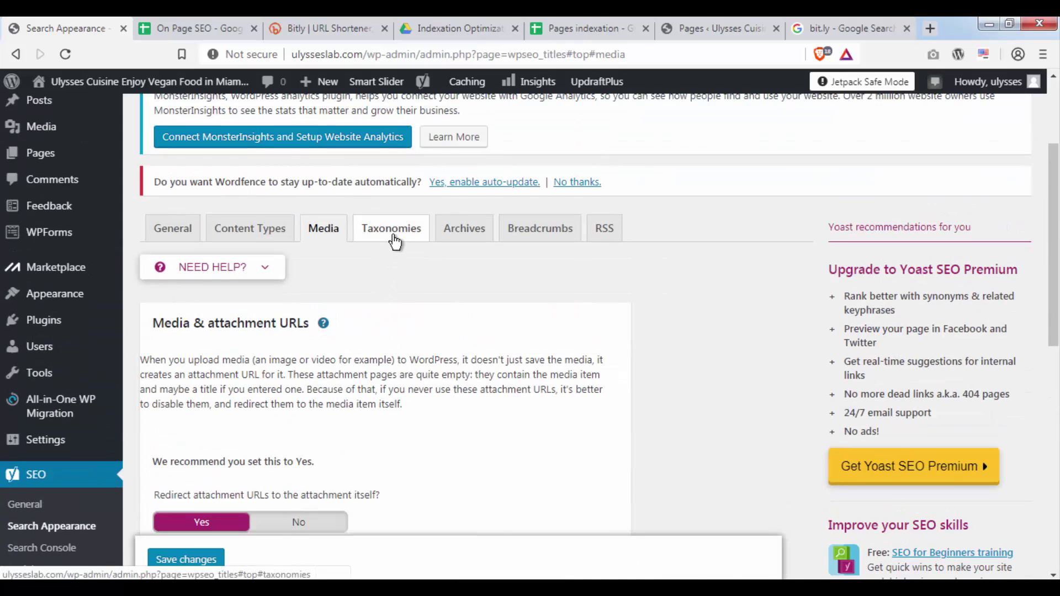
scroll(415, 276, down, 1)
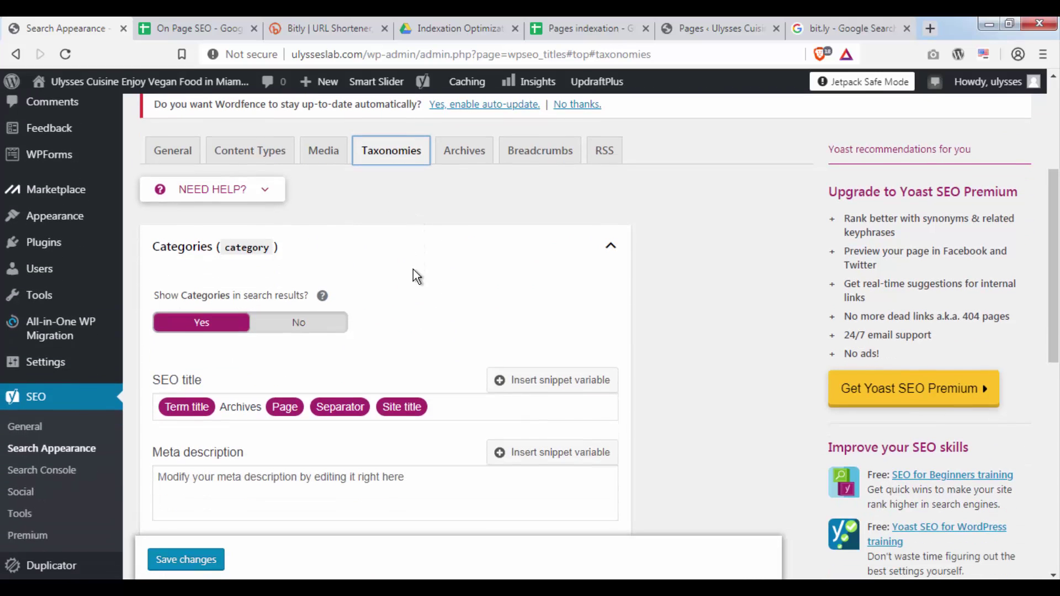
triple_click(265, 296)
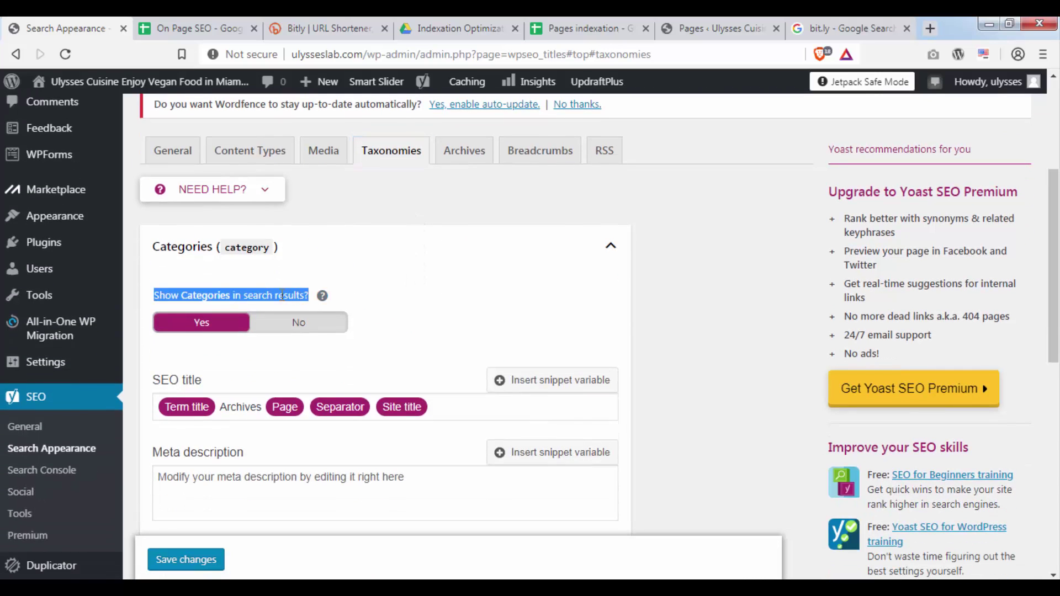
drag(274, 295, 219, 289)
drag(155, 295, 307, 296)
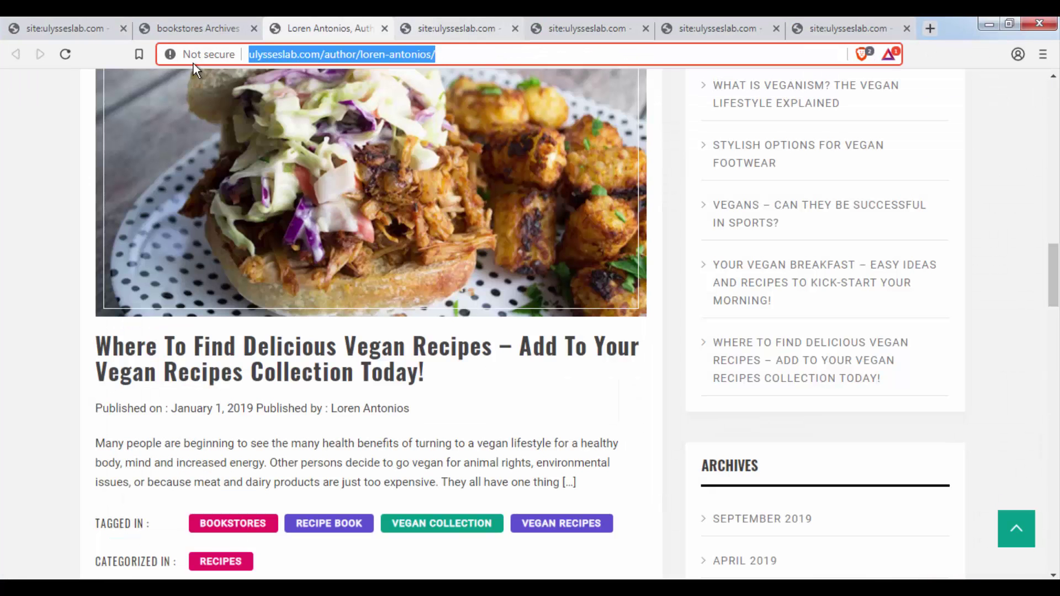
Switch to the Google results for site:ulysseslab.com and examine the indexed category and tag pages
click(180, 34)
click(89, 25)
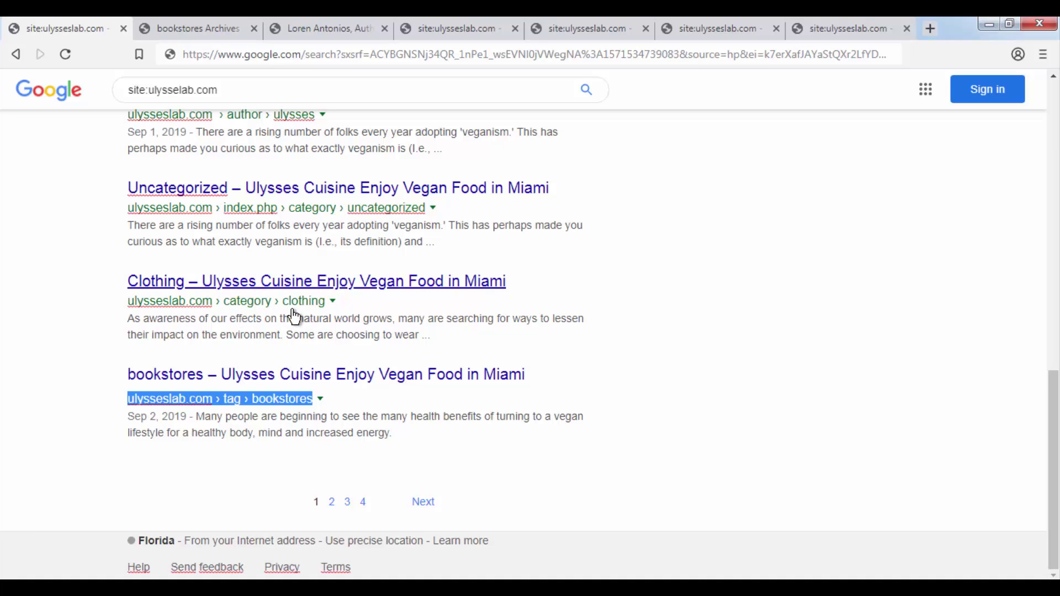
scroll(294, 316, up, 3)
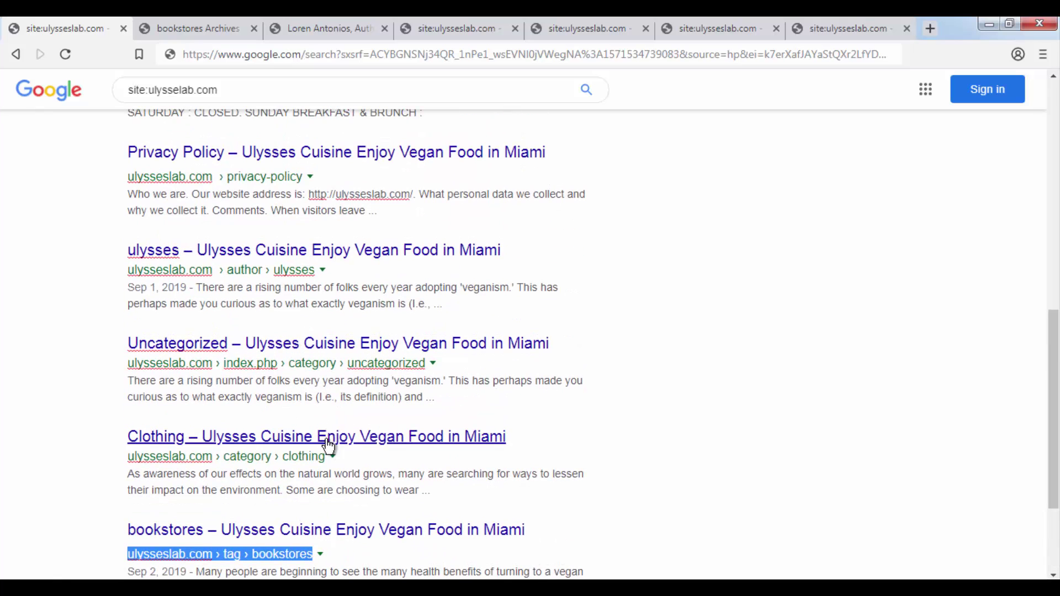
mouse_move(163, 588)
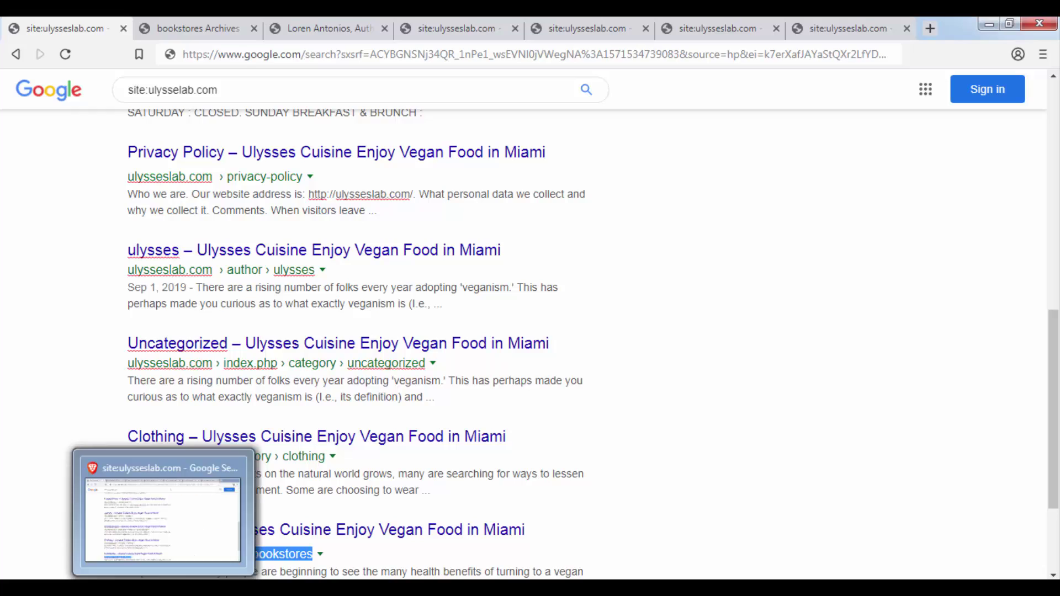
scroll(289, 464, up, 10)
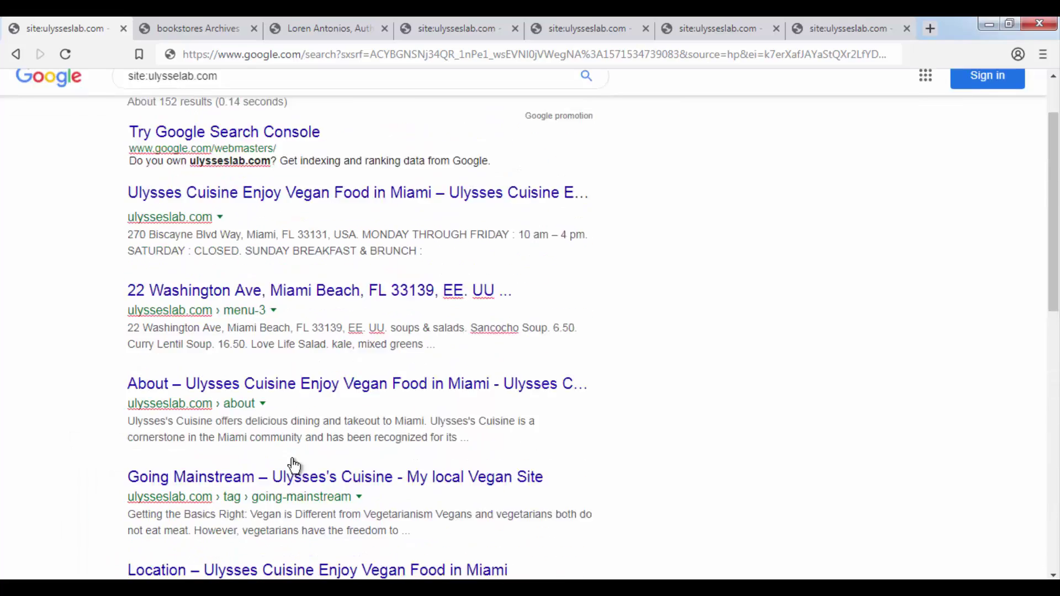
scroll(407, 303, down, 10)
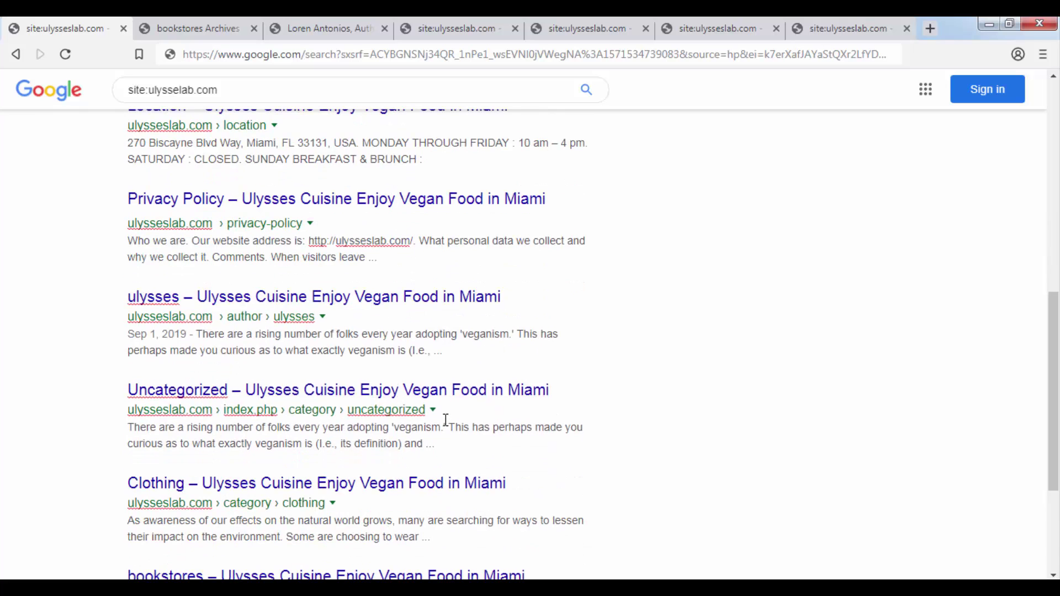
scroll(440, 416, down, 3)
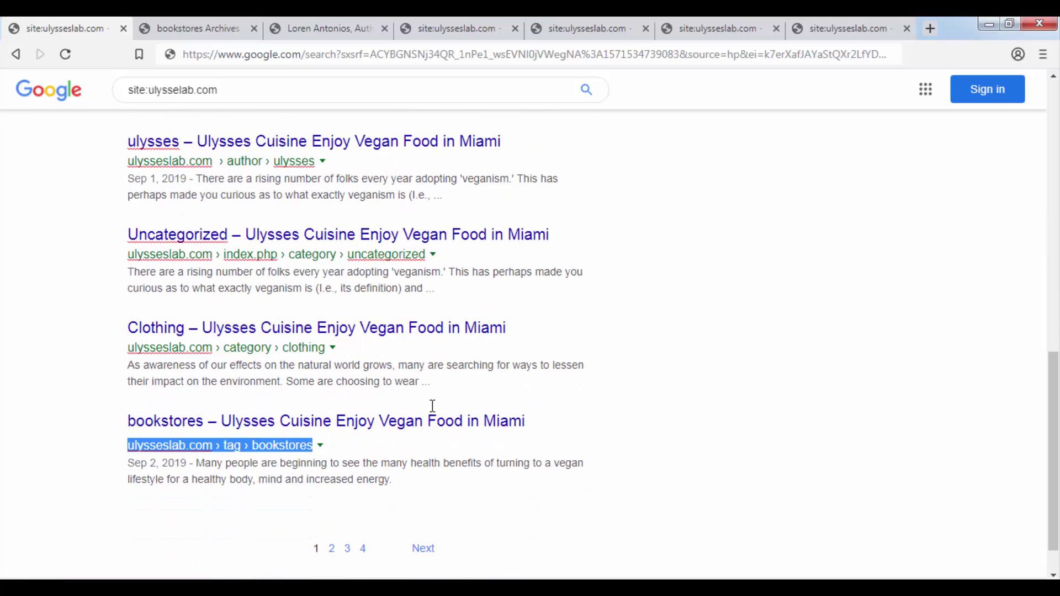
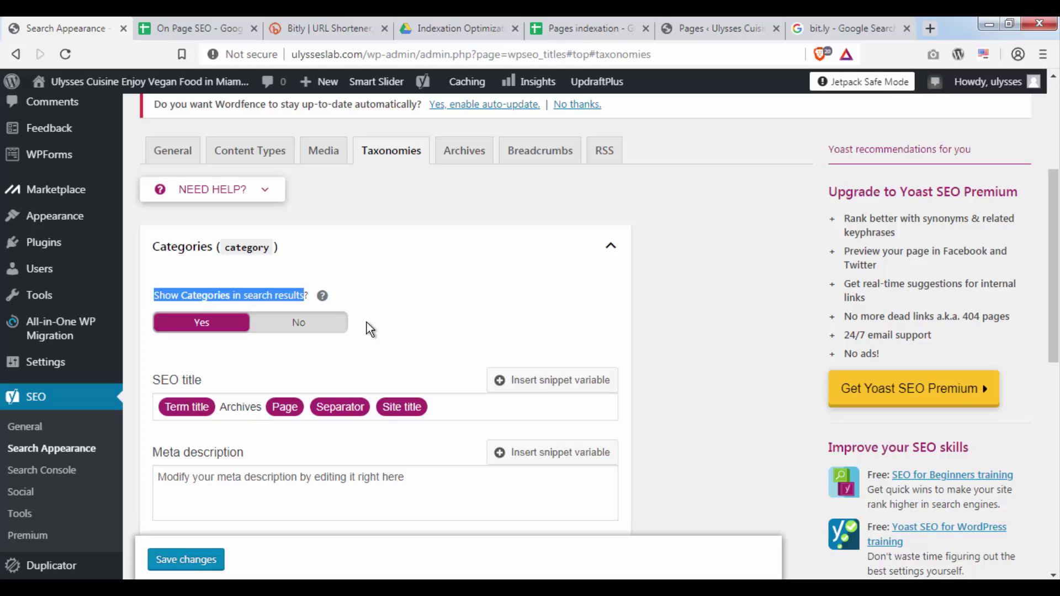
Return to the Yoast SEO Taxonomies settings, expand Tags and set showing Tags in search results to No
scroll(367, 325, down, 4)
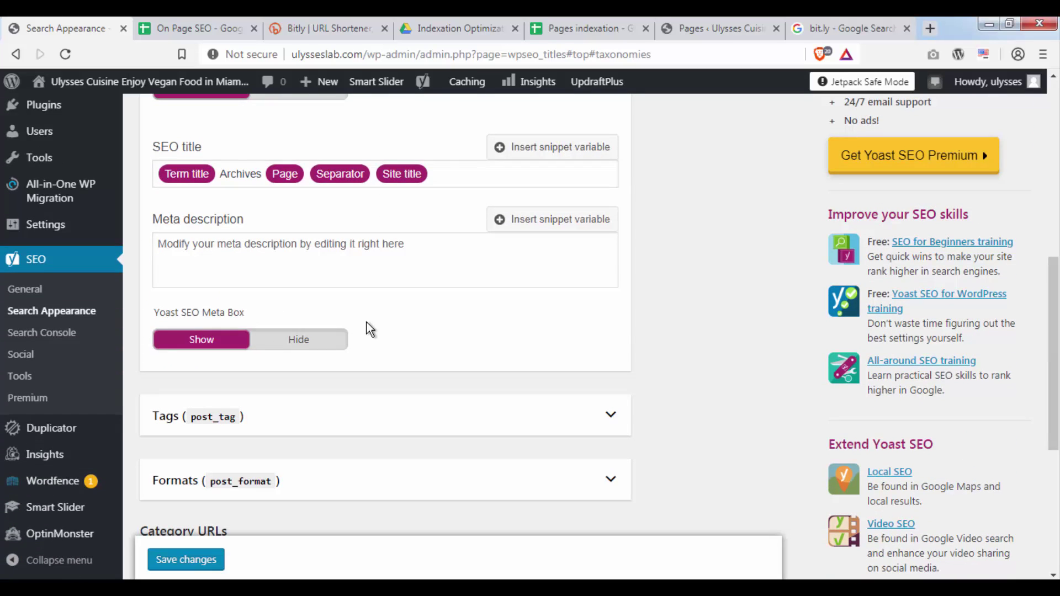
scroll(221, 359, down, 1)
click(221, 359)
scroll(392, 360, down, 1)
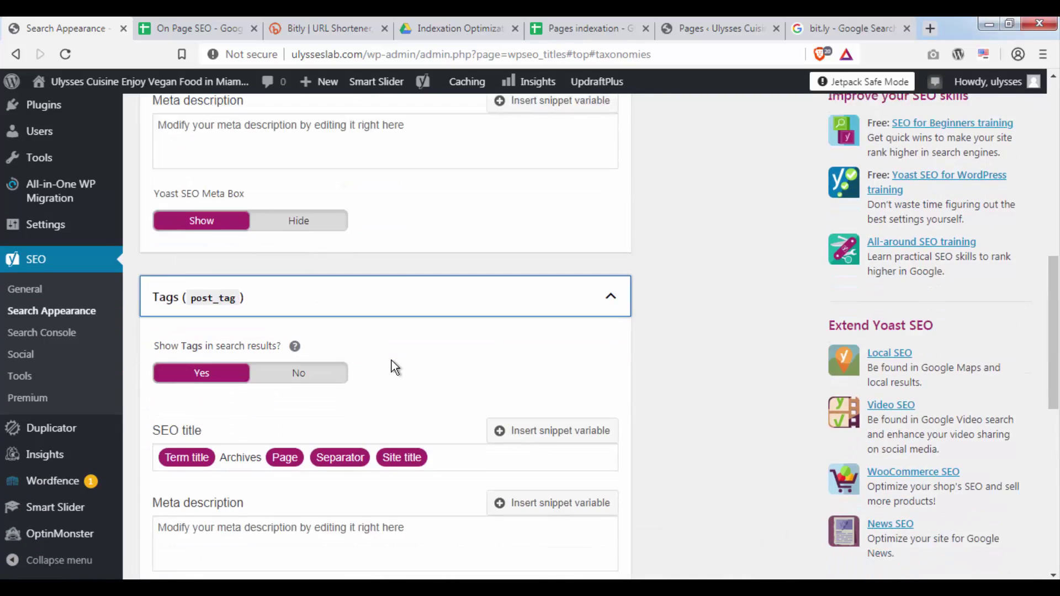
triple_click(226, 315)
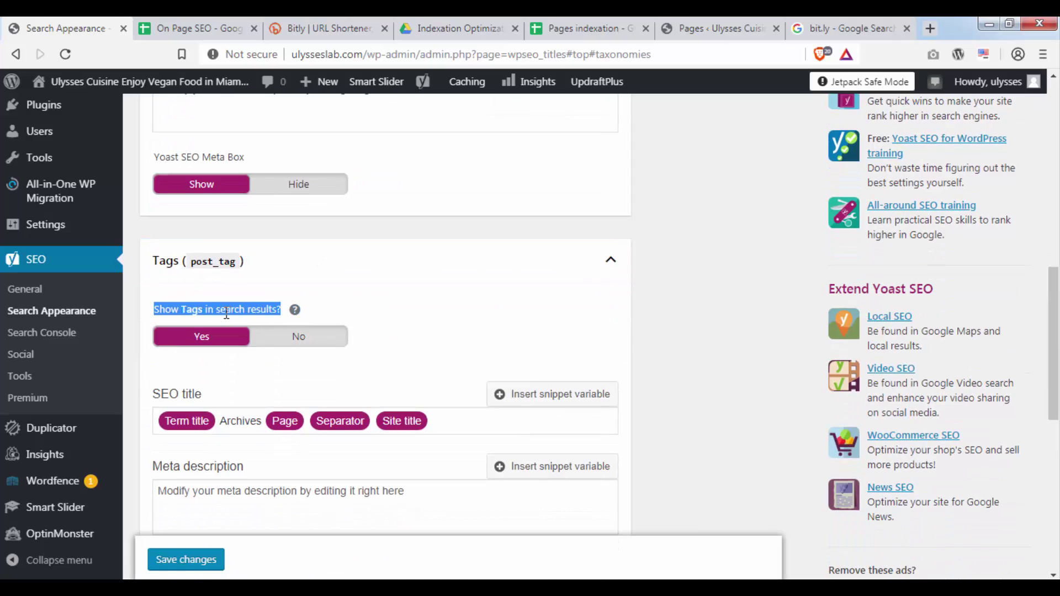
click(329, 342)
click(231, 340)
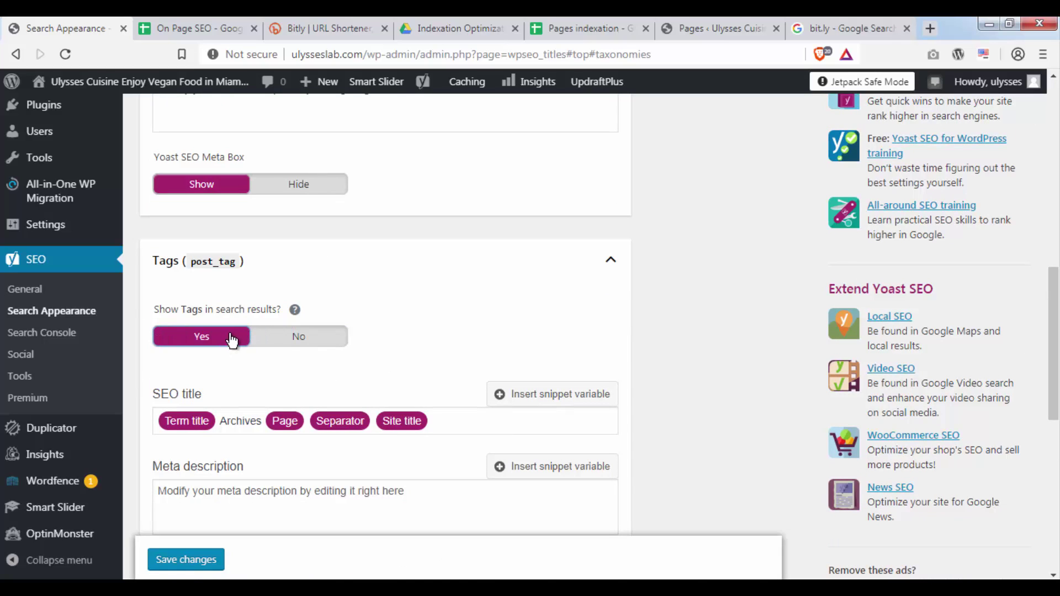
triple_click(192, 316)
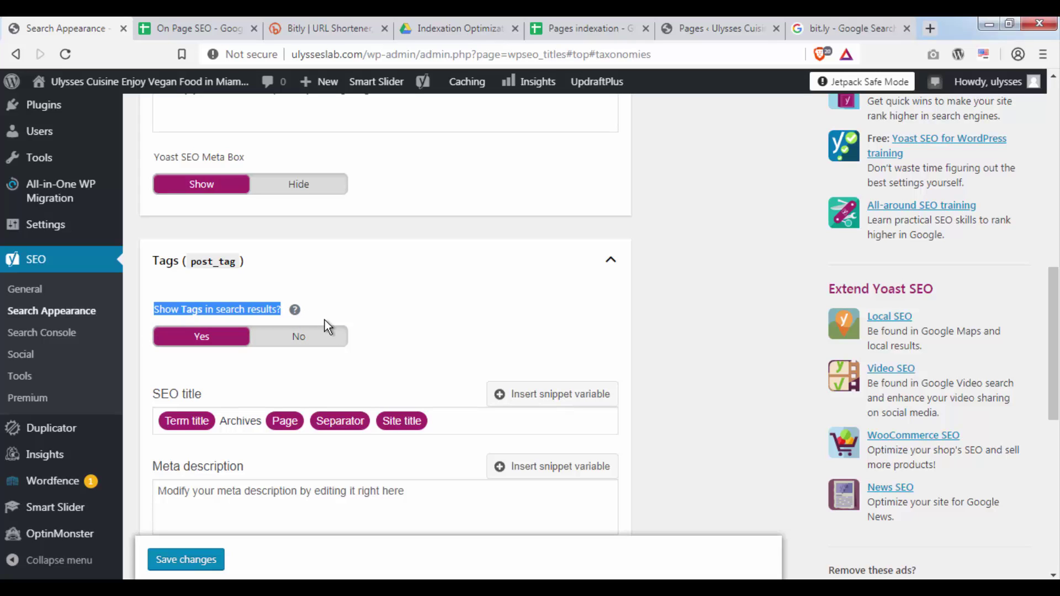
triple_click(254, 317)
click(305, 342)
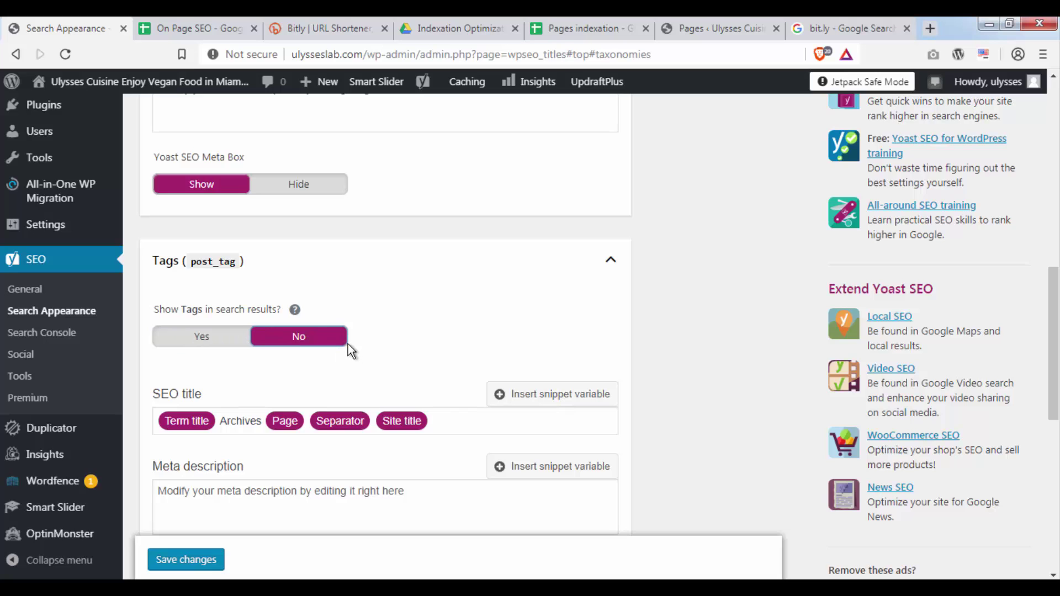
Look over the rest of the Tags settings and recheck the option for showing Tags in search results
scroll(348, 343, down, 2)
scroll(303, 405, down, 2)
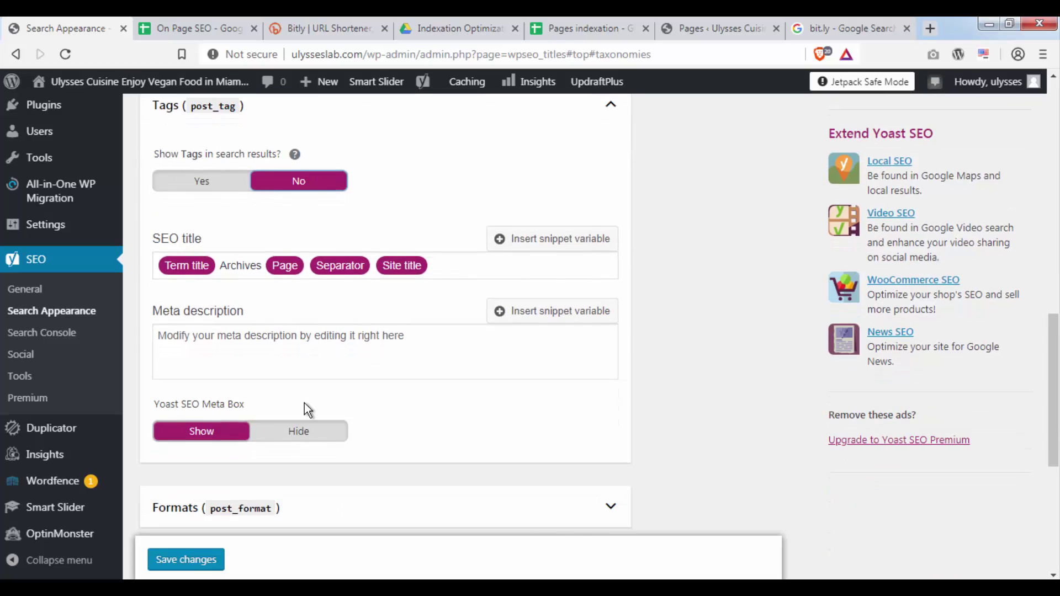
scroll(371, 340, up, 2)
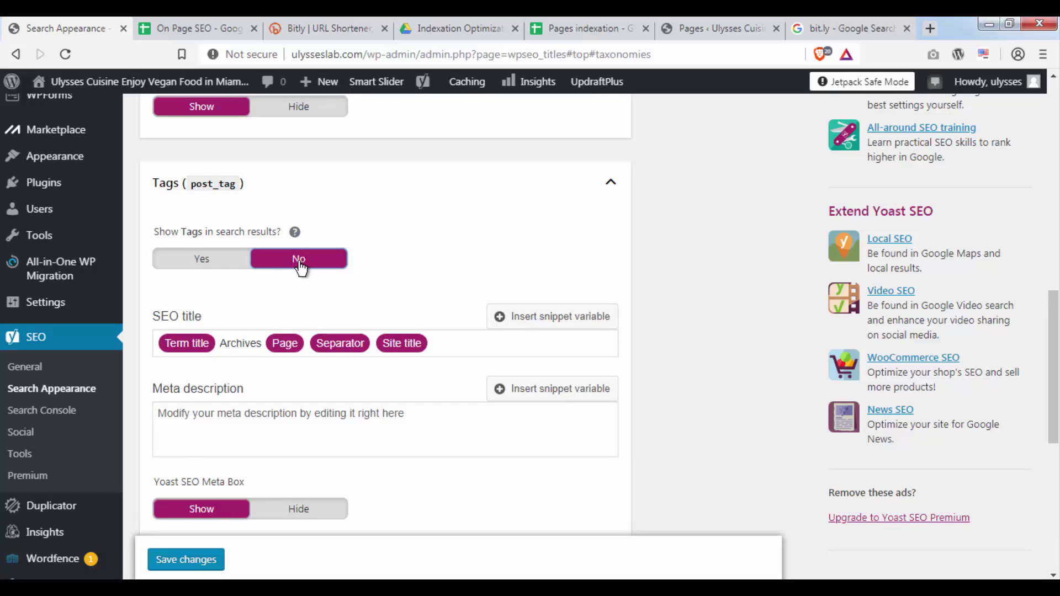
triple_click(174, 237)
Expand the Formats taxonomy, show the help for displaying Formats in search results, and look down to the Category URLs setting
scroll(501, 301, down, 4)
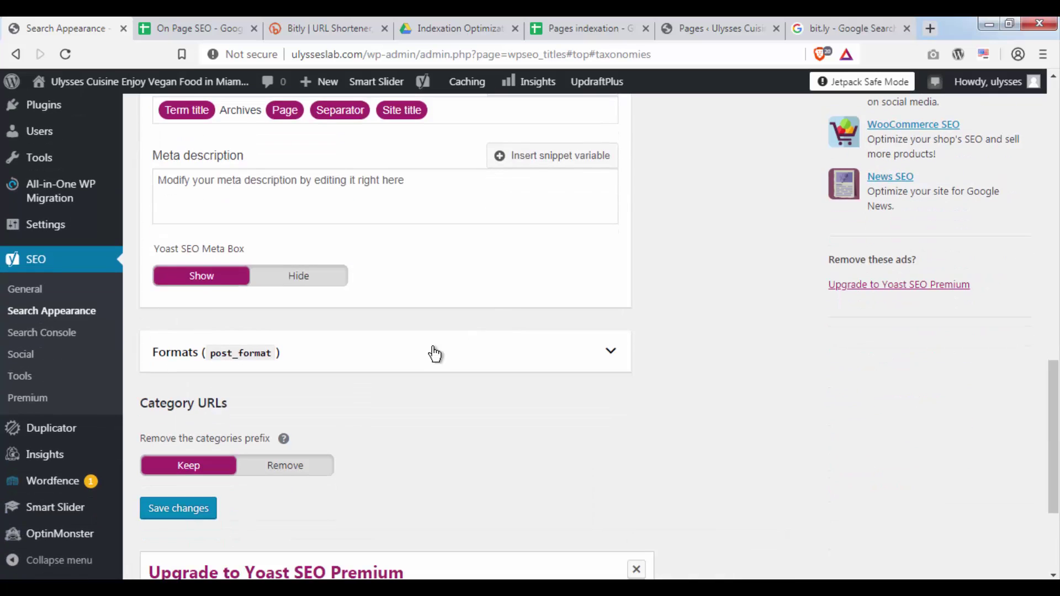
click(407, 362)
scroll(557, 350, down, 3)
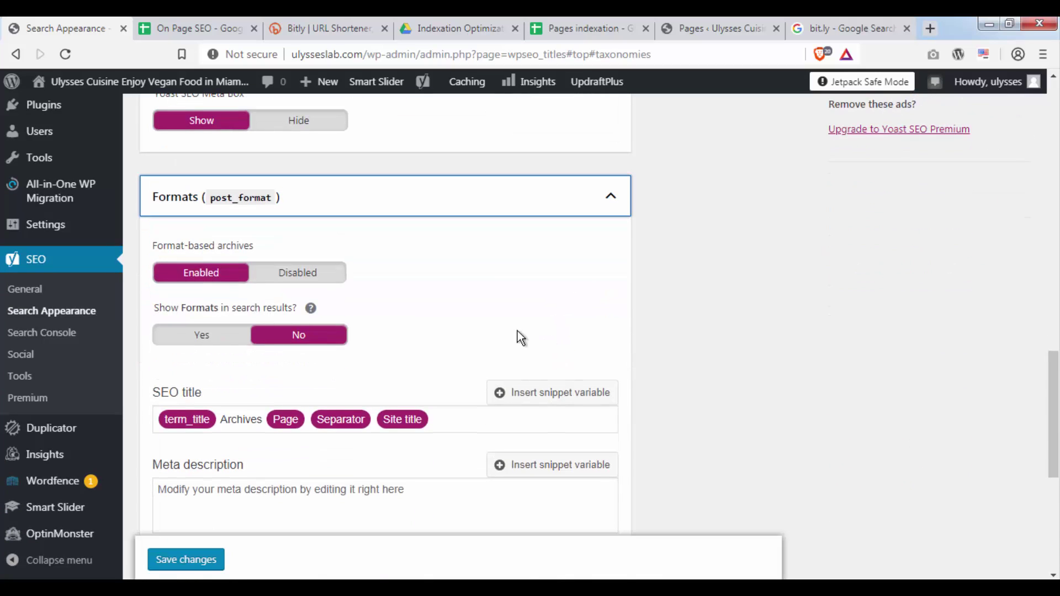
click(311, 308)
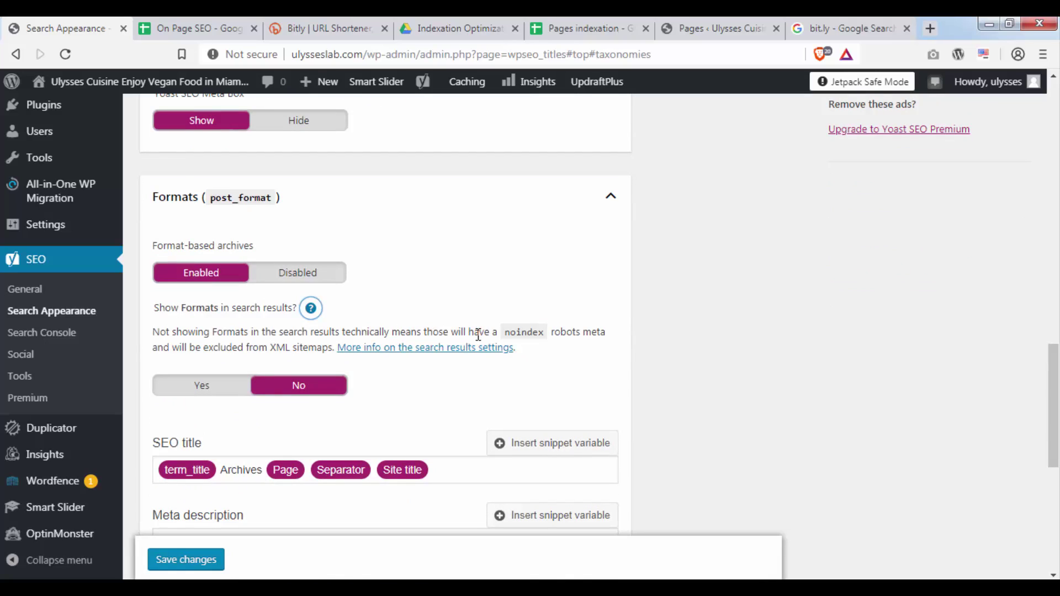
click(560, 338)
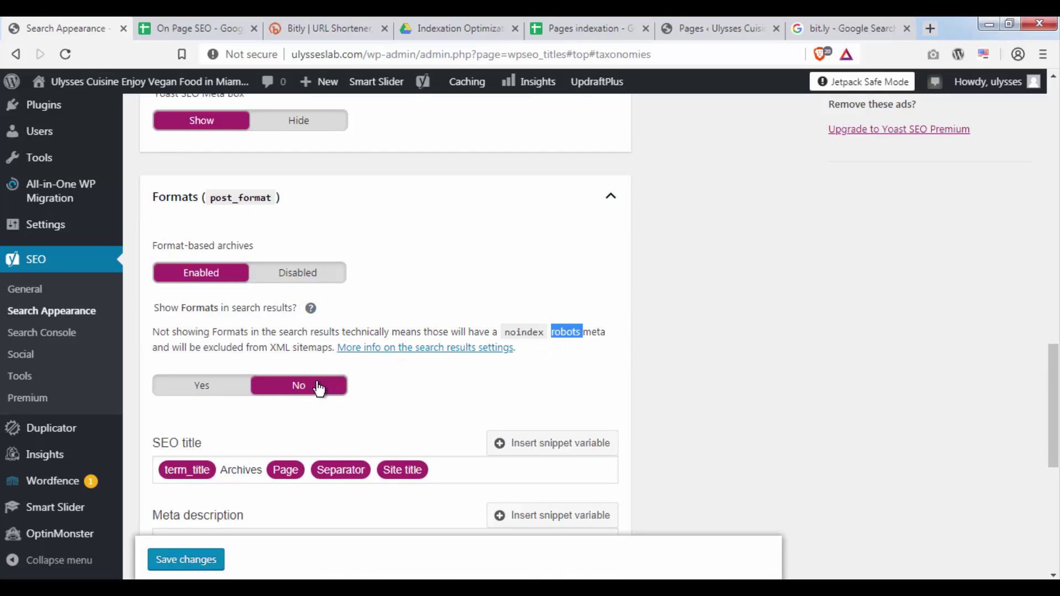
scroll(293, 279, down, 7)
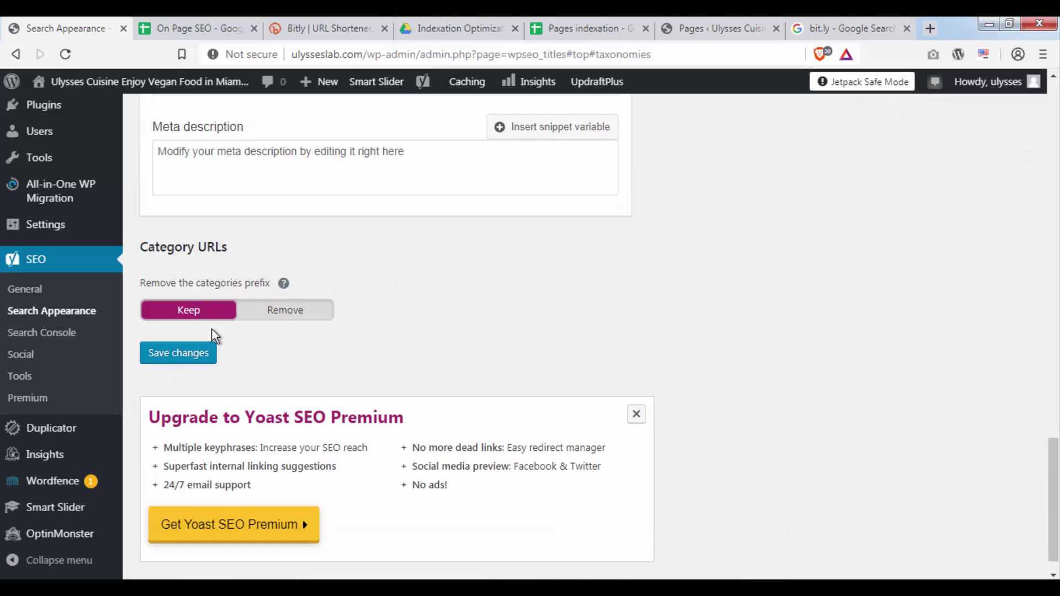
Save the taxonomy settings and open the Archives settings of Search Appearance
click(191, 354)
scroll(277, 345, up, 5)
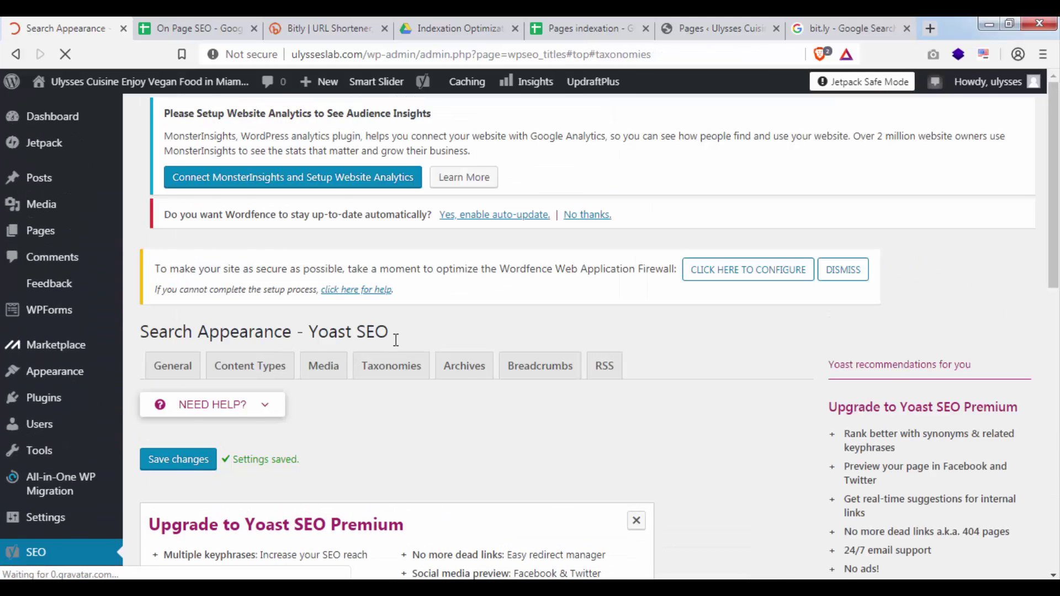
scroll(431, 375, down, 15)
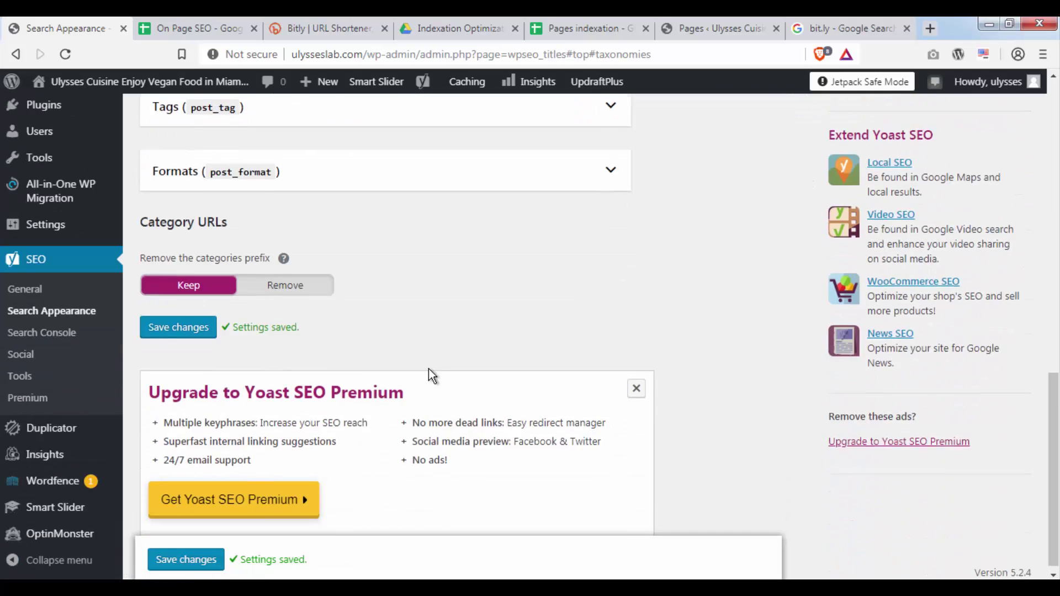
scroll(429, 367, up, 15)
click(488, 381)
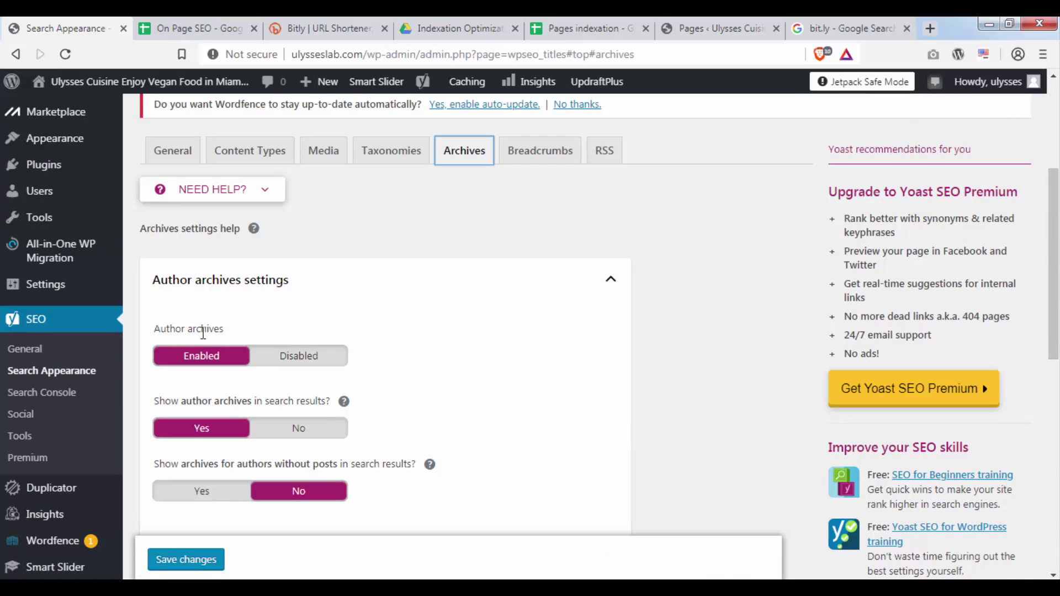
Try disabling the author archives and set them back to Enabled
triple_click(206, 336)
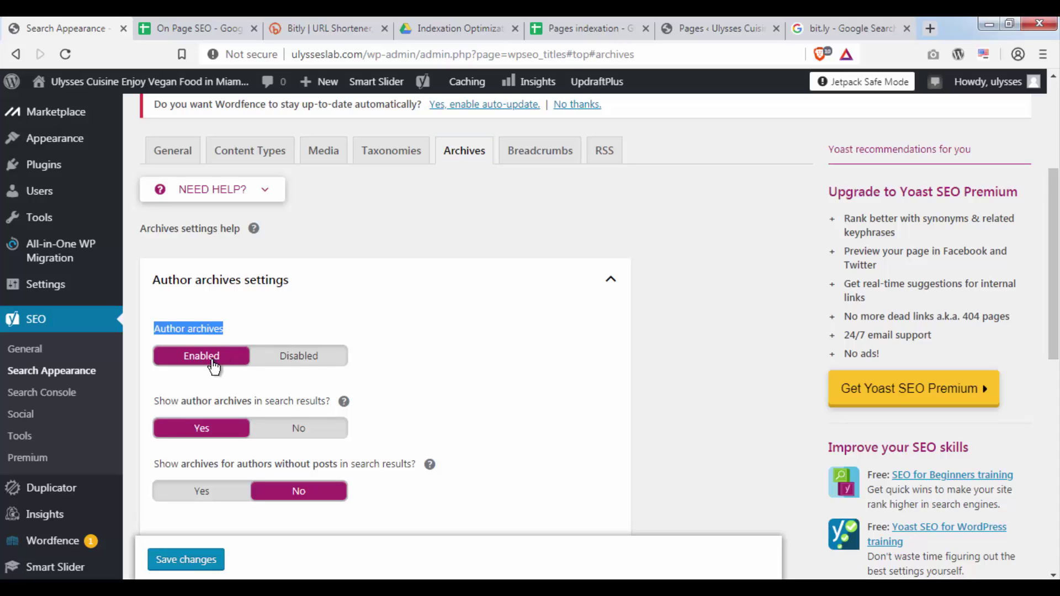
click(311, 371)
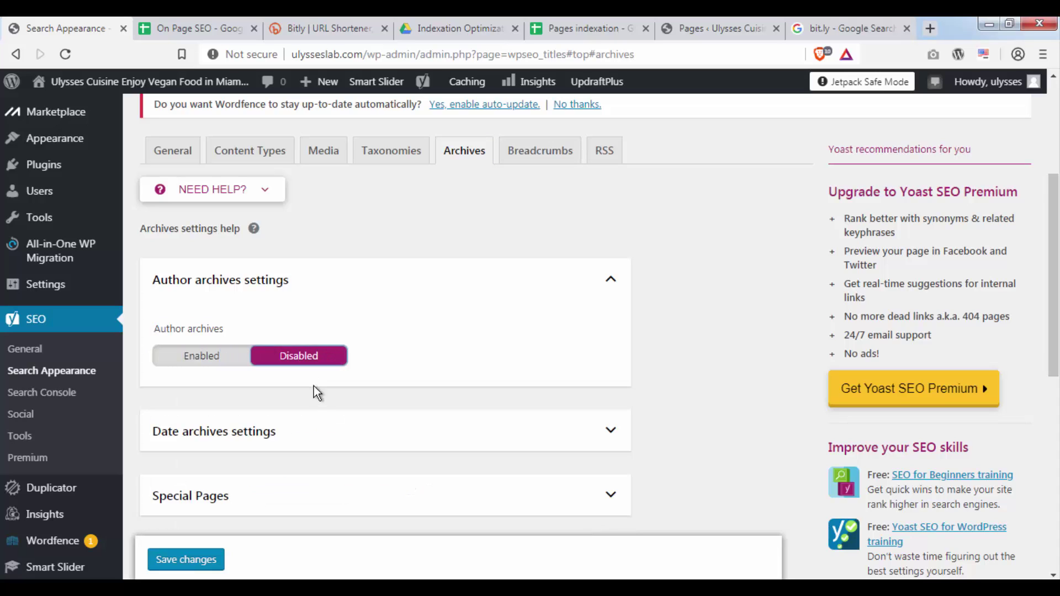
click(201, 355)
scroll(401, 403, down, 1)
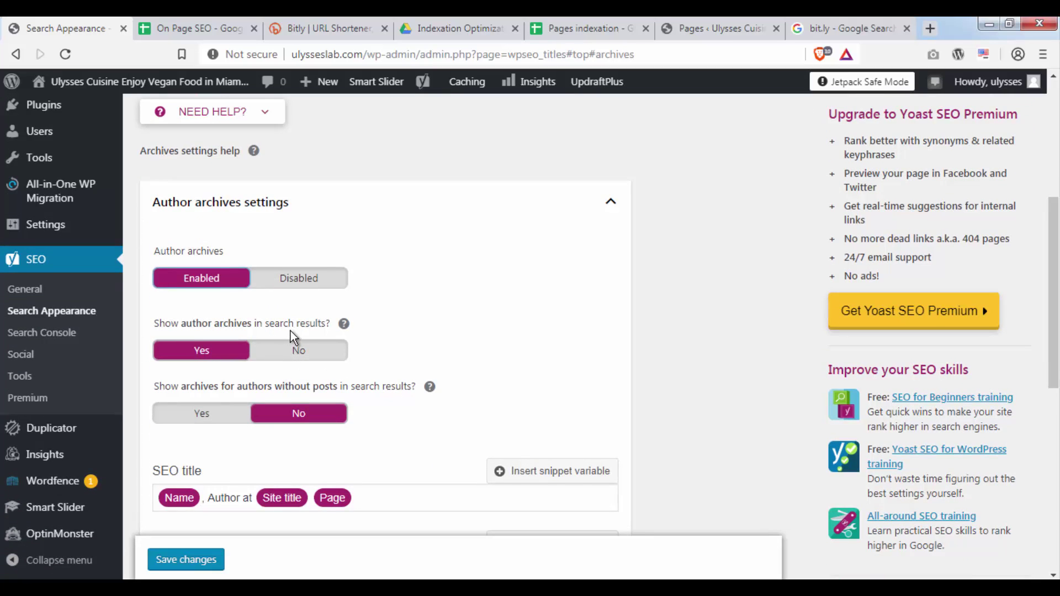
Switch to the Google site: results and highlight the address of the indexed author archive page
scroll(205, 507, up, 1)
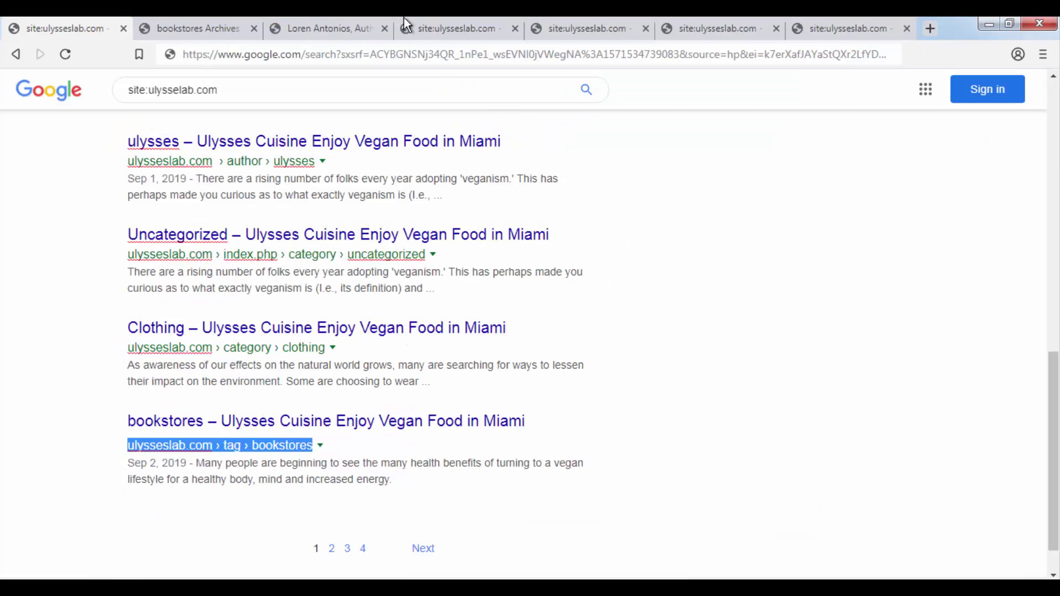
scroll(412, 345, up, 1)
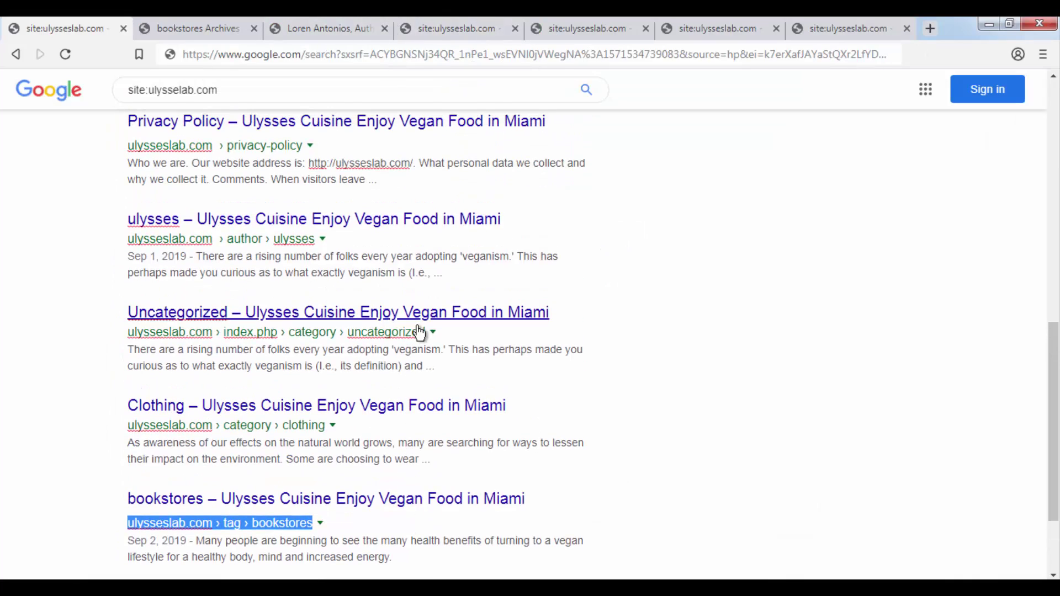
scroll(326, 254, up, 7)
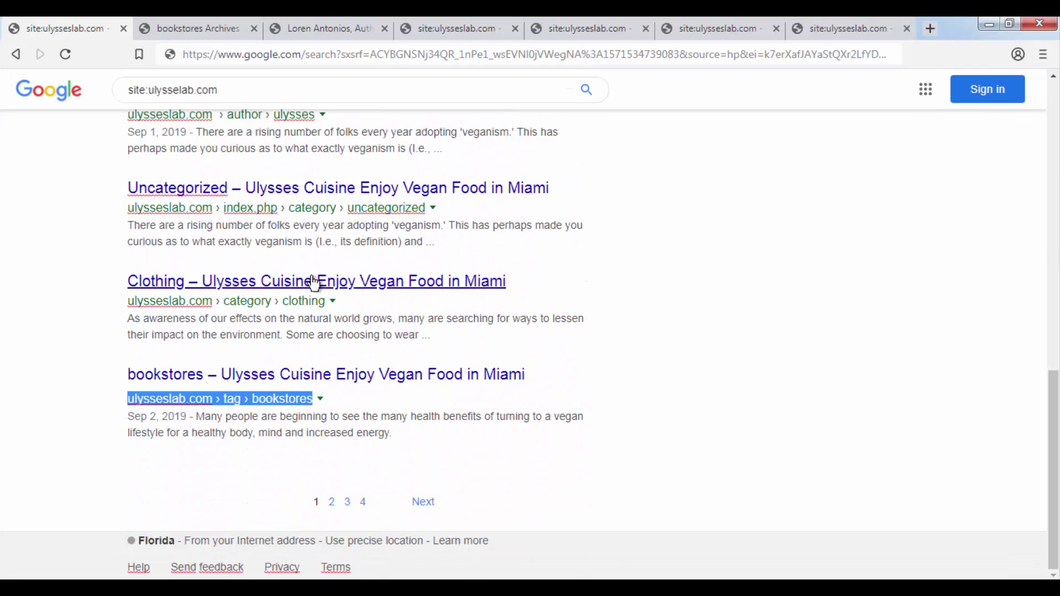
scroll(303, 246, up, 1)
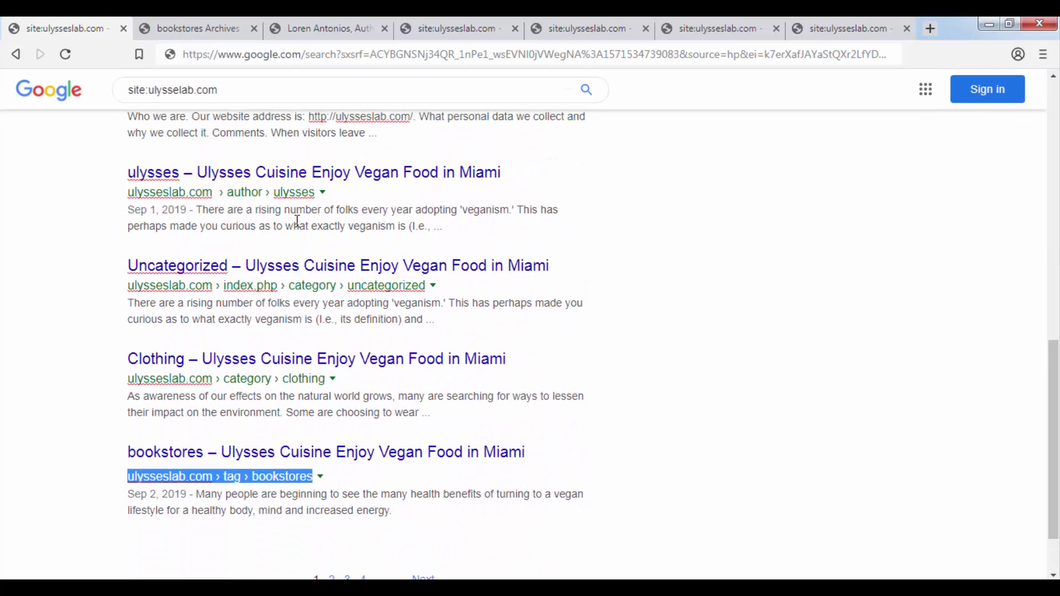
drag(315, 192, 128, 192)
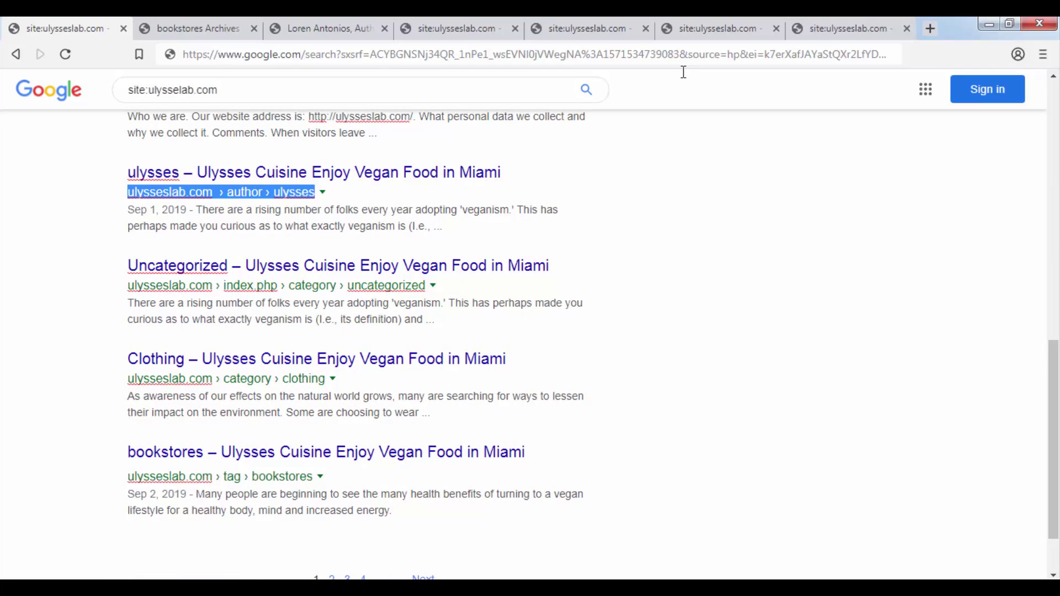
Switch to the bookstores tag archive and open the author archive linked from the vegan recipes post
click(203, 31)
click(366, 62)
text(ulysseslab.com › author › ulysses)
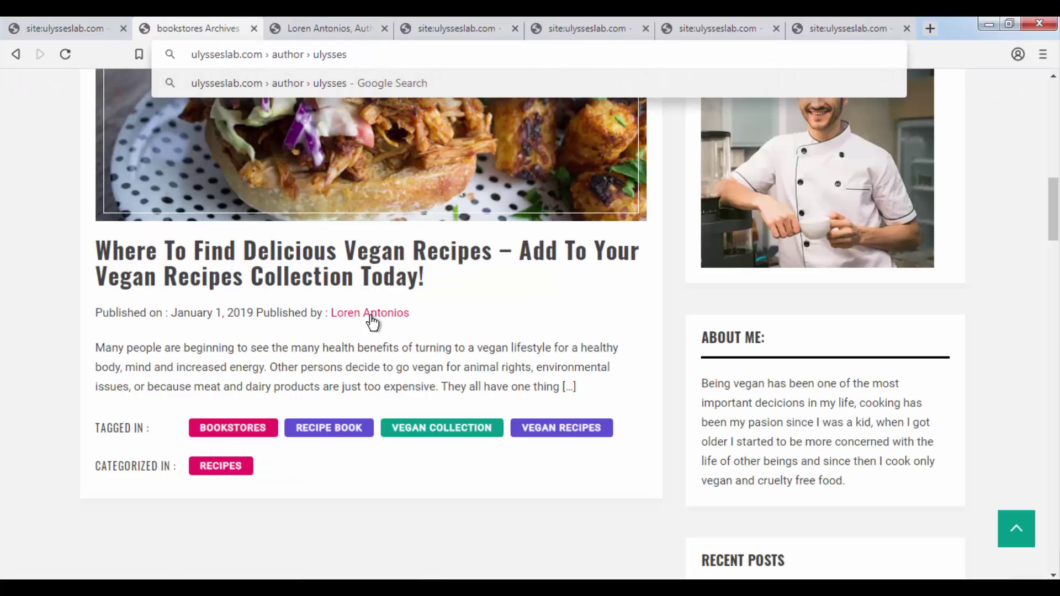
key(Return)
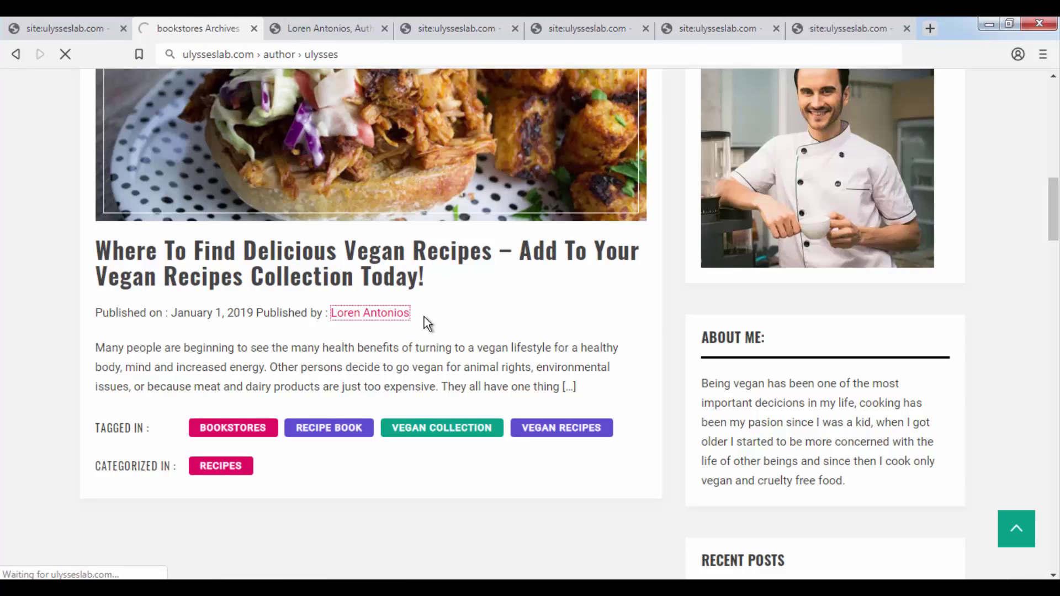
drag(424, 318, 456, 355)
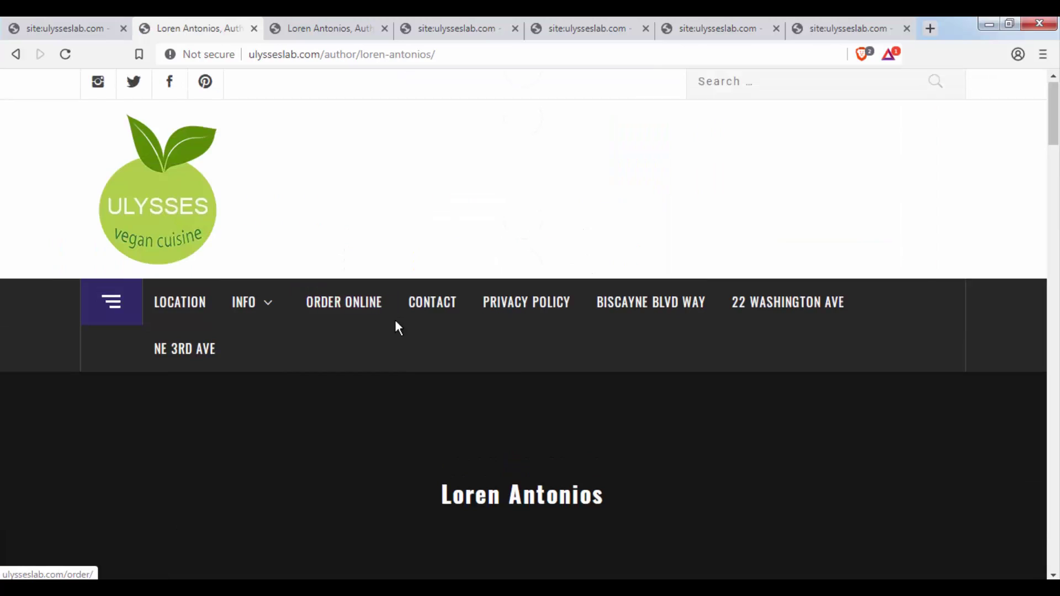
Examine the author archive page, comparing its author heading with the posts and bylines listed below it
scroll(396, 302, down, 3)
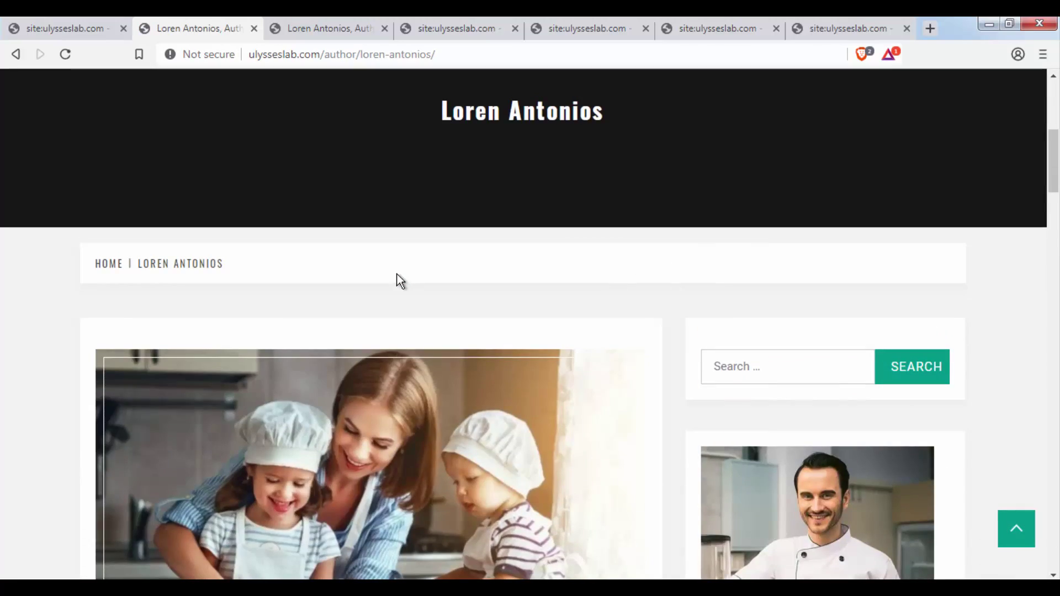
scroll(396, 273, down, 15)
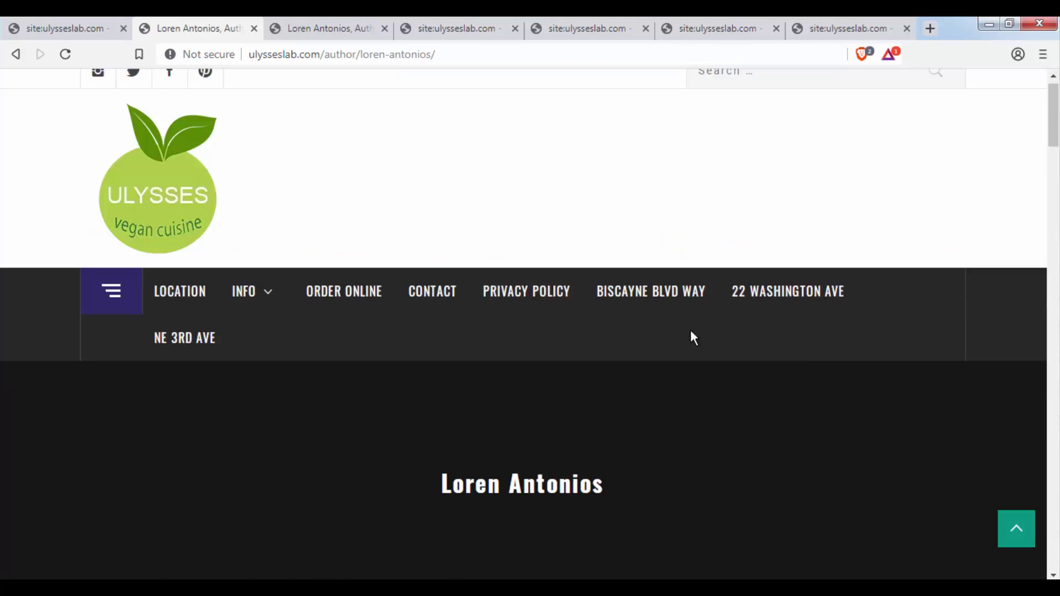
scroll(690, 332, down, 6)
triple_click(499, 177)
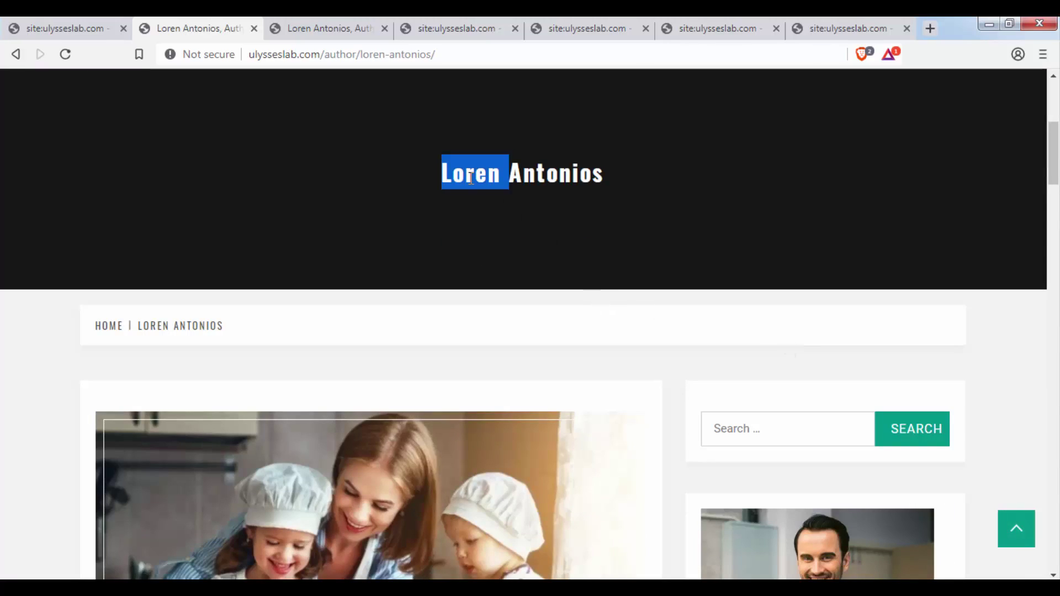
scroll(429, 307, down, 15)
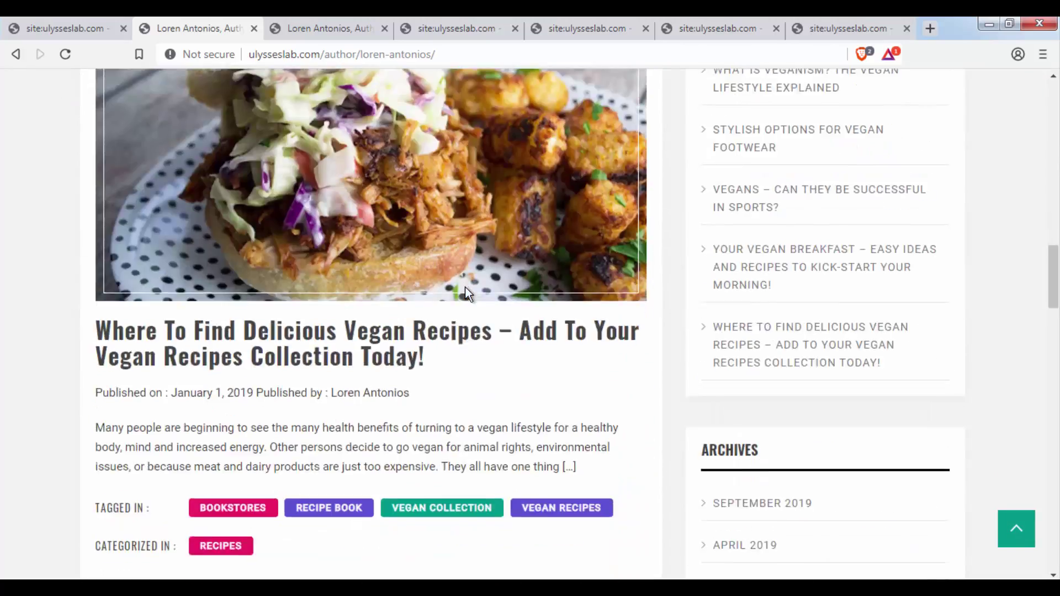
scroll(465, 286, down, 14)
scroll(465, 287, down, 13)
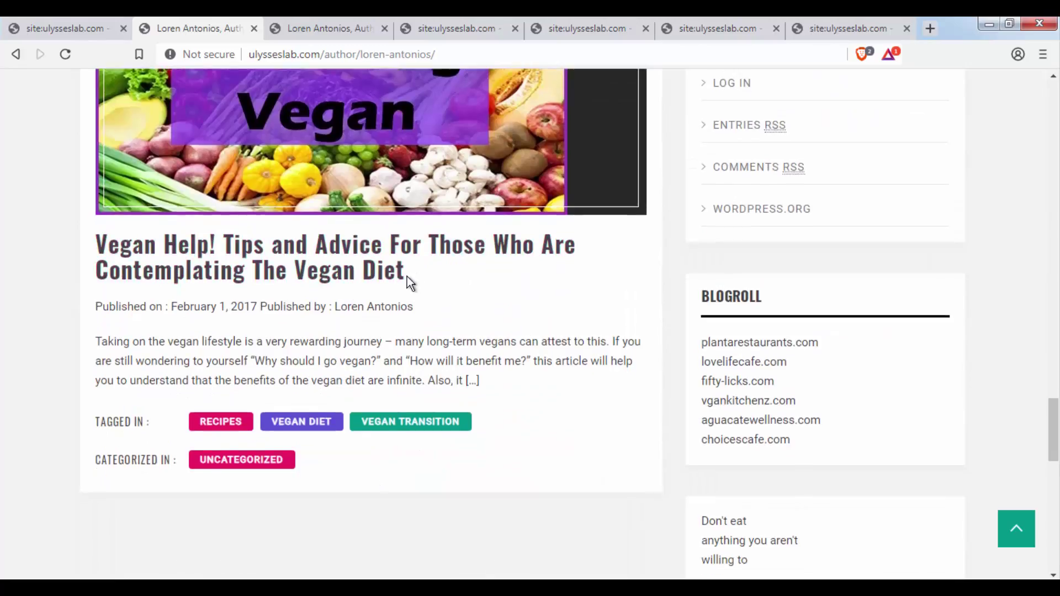
scroll(6, 239, up, 15)
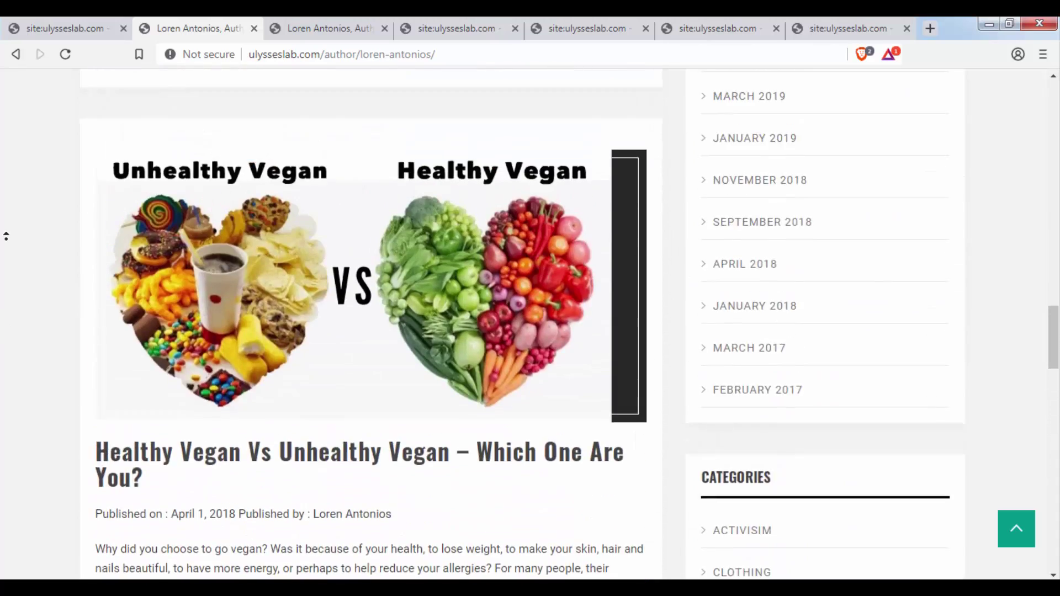
scroll(6, 236, up, 10)
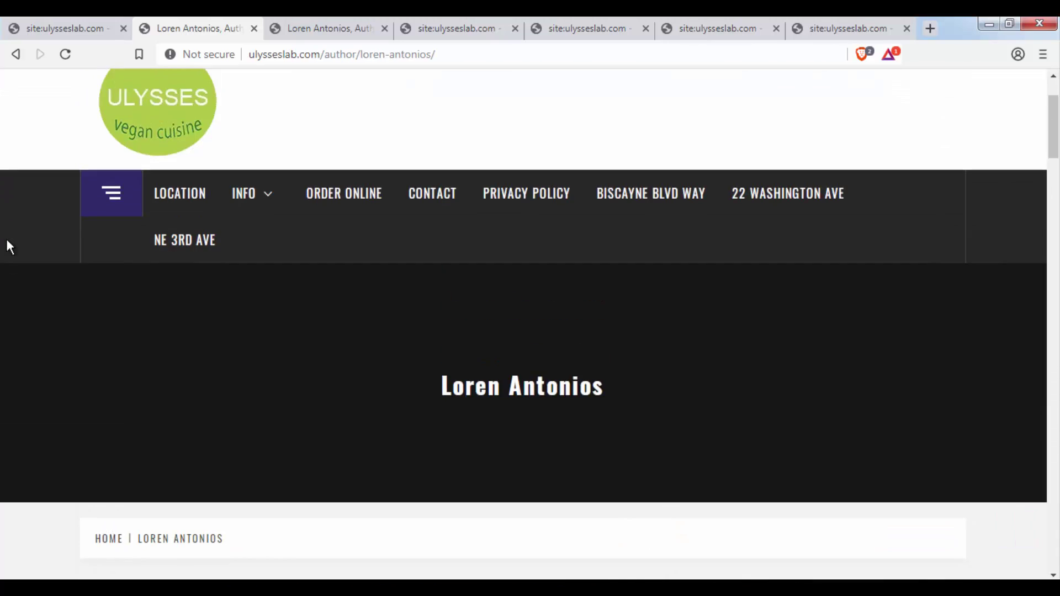
scroll(6, 236, down, 3)
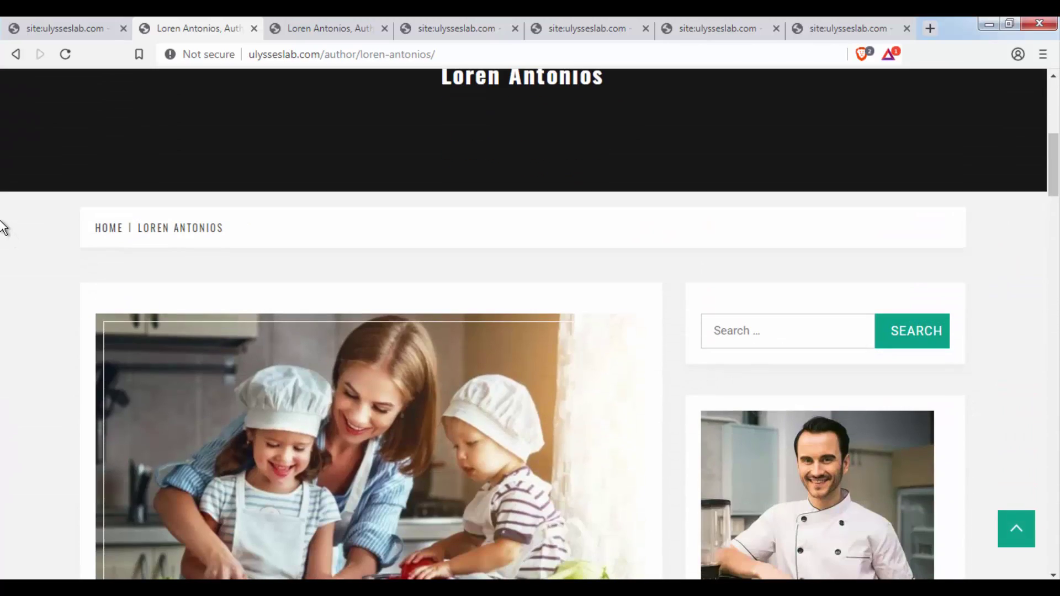
scroll(19, 280, up, 3)
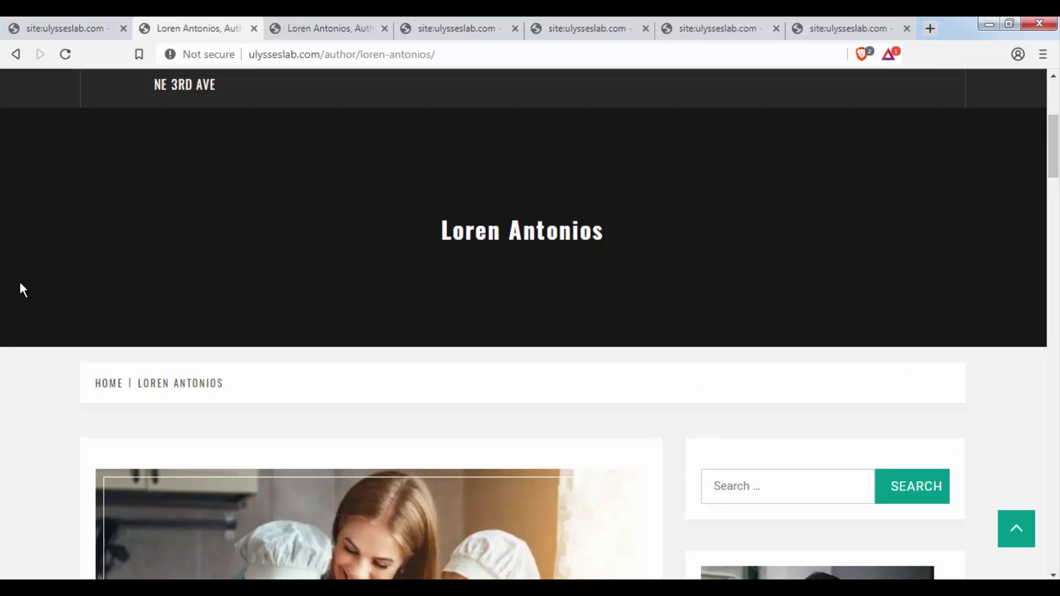
scroll(461, 266, up, 3)
scroll(575, 298, down, 4)
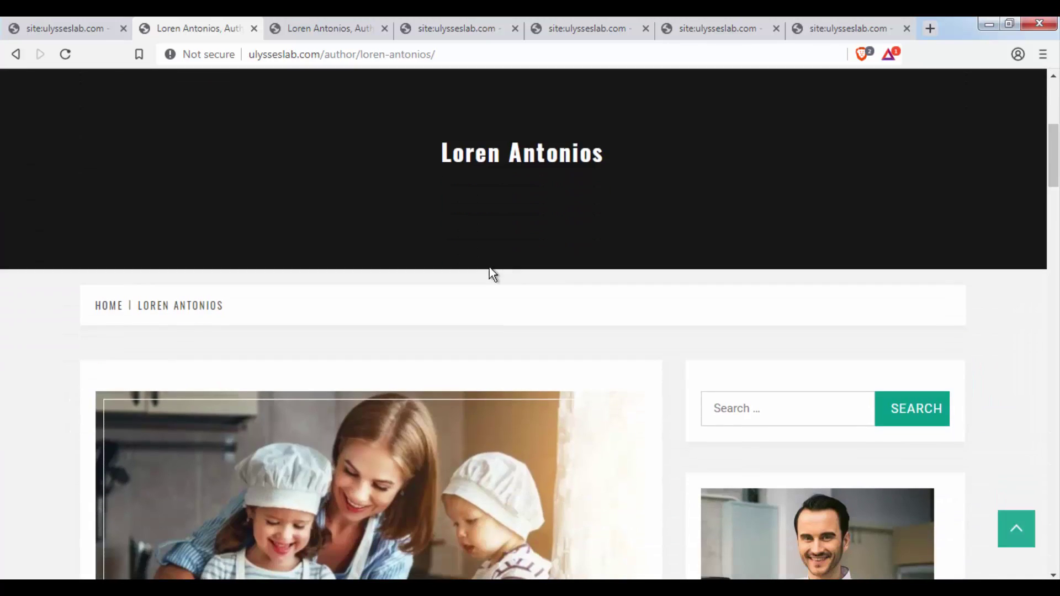
drag(433, 158, 711, 205)
click(710, 206)
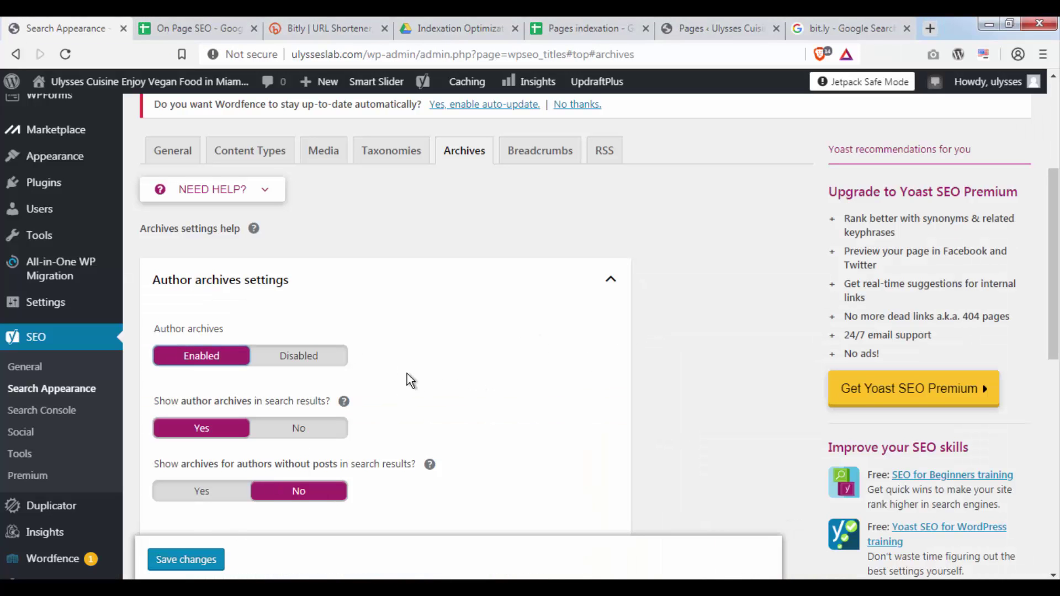
Return to the Yoast SEO Archives settings, set Author archives to Disabled and save the changes
click(281, 367)
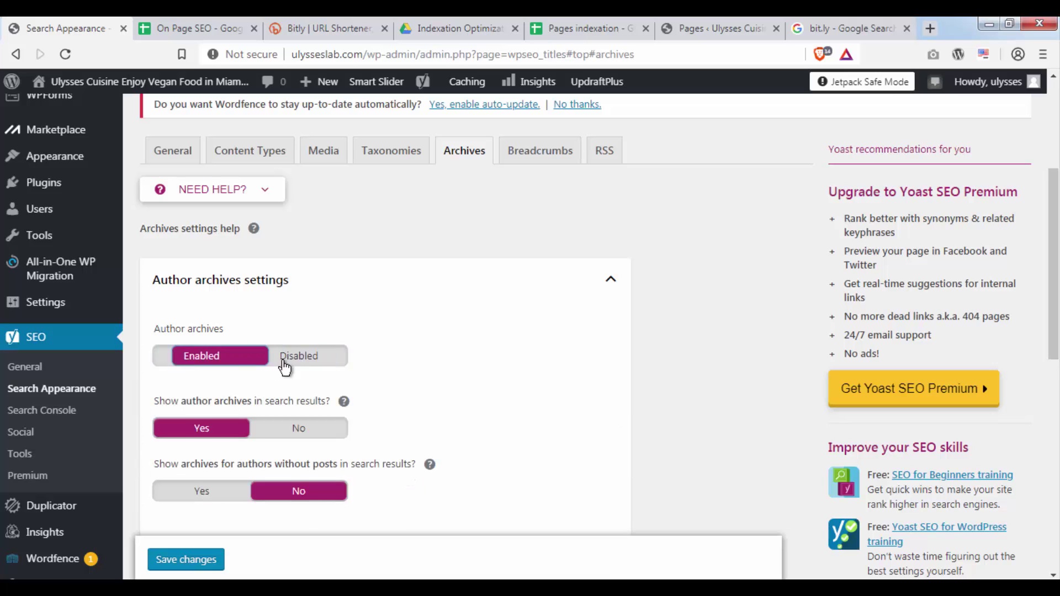
click(301, 367)
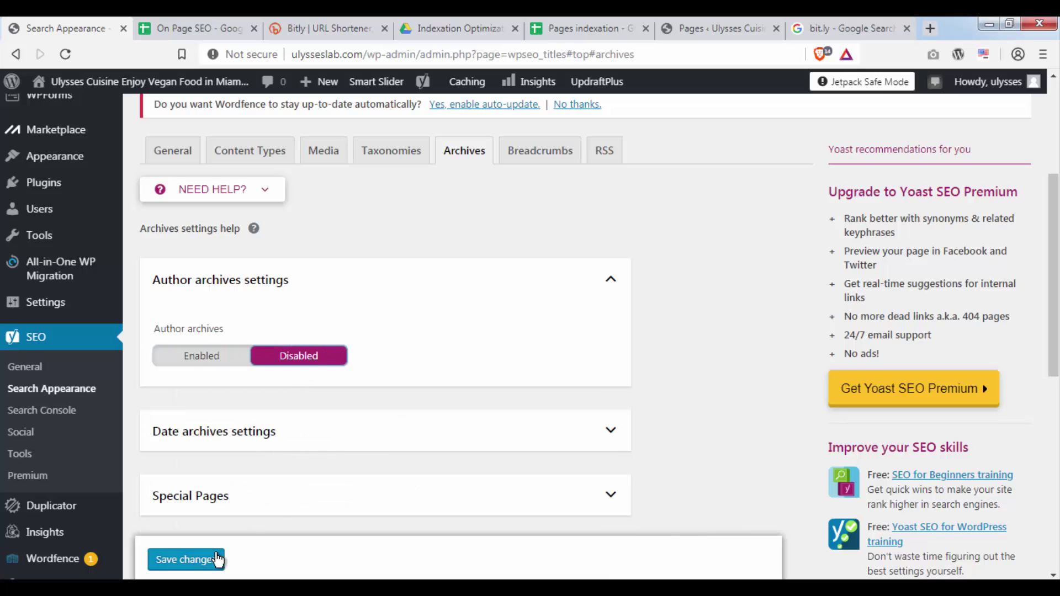
scroll(363, 459, down, 3)
scroll(291, 455, up, 2)
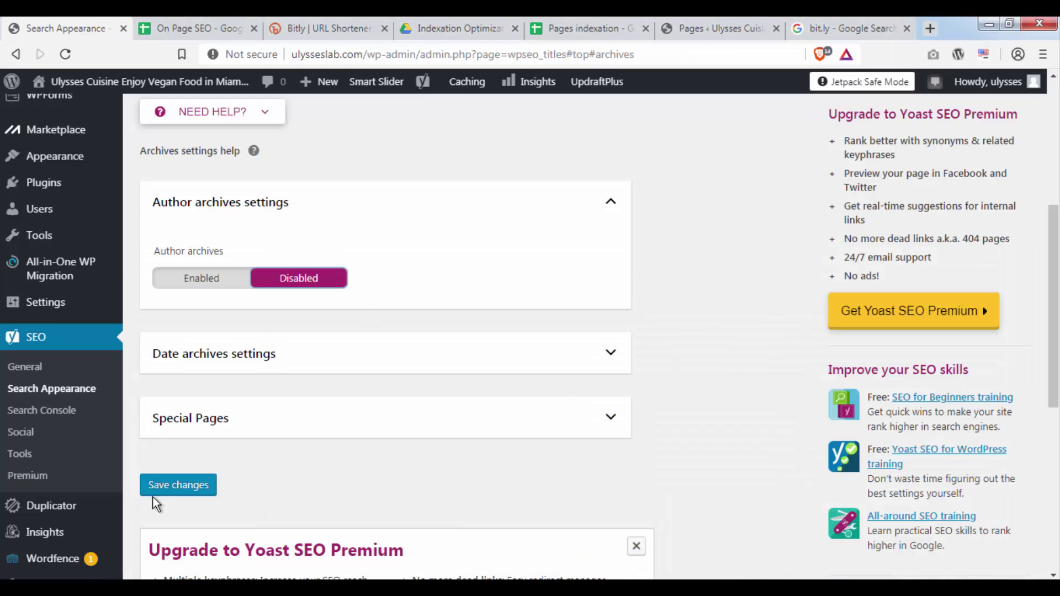
click(171, 489)
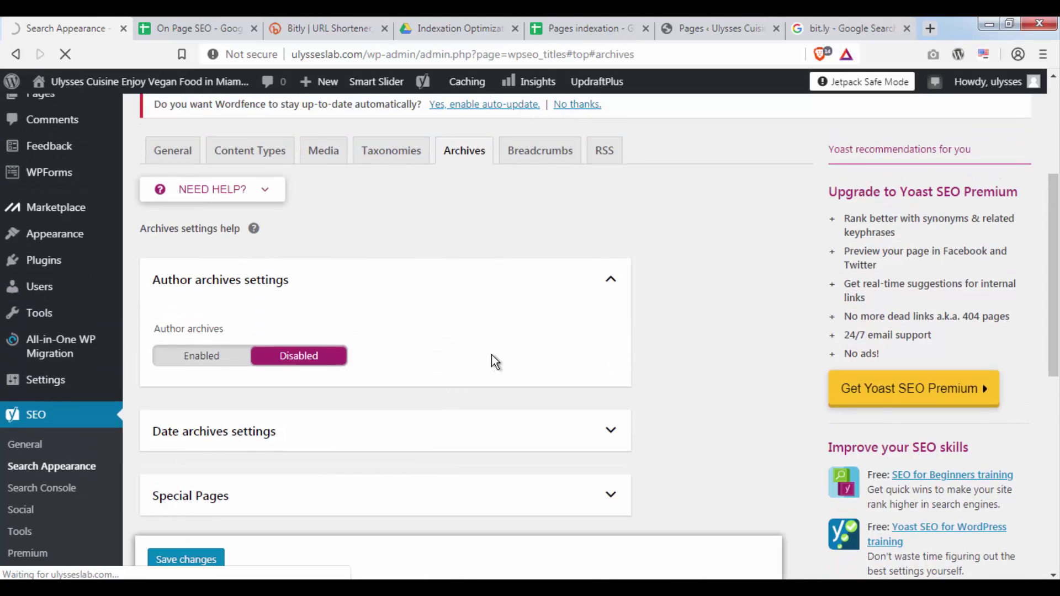
scroll(491, 355, down, 4)
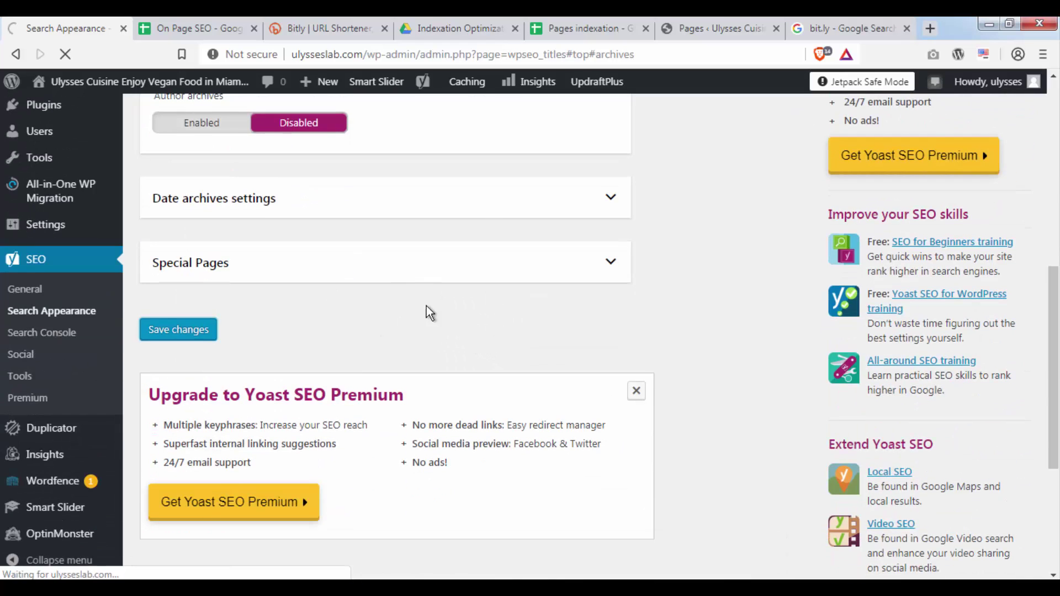
scroll(502, 319, down, 3)
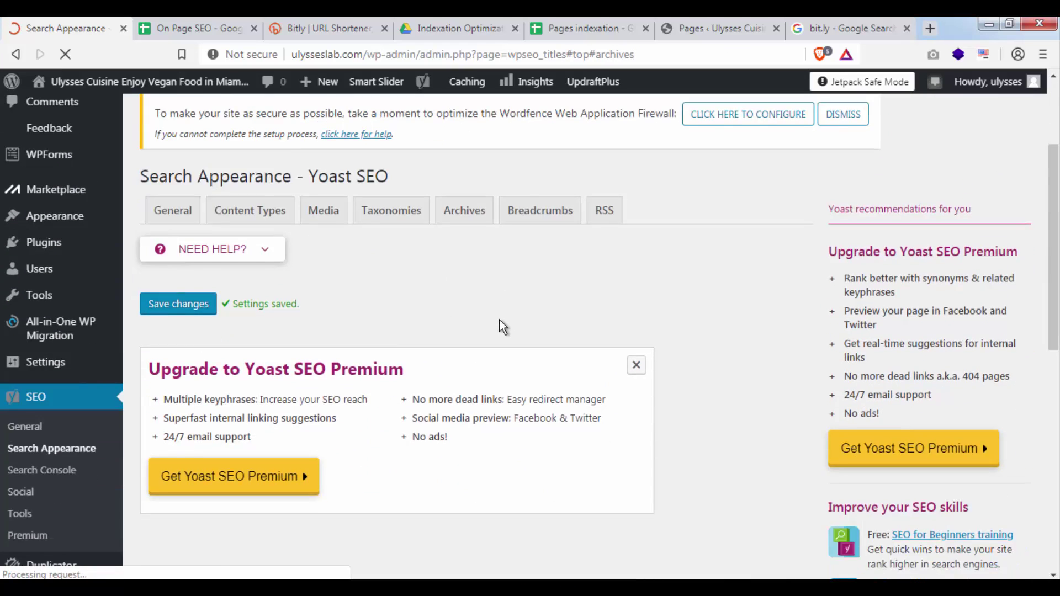
scroll(475, 340, down, 4)
scroll(398, 406, up, 3)
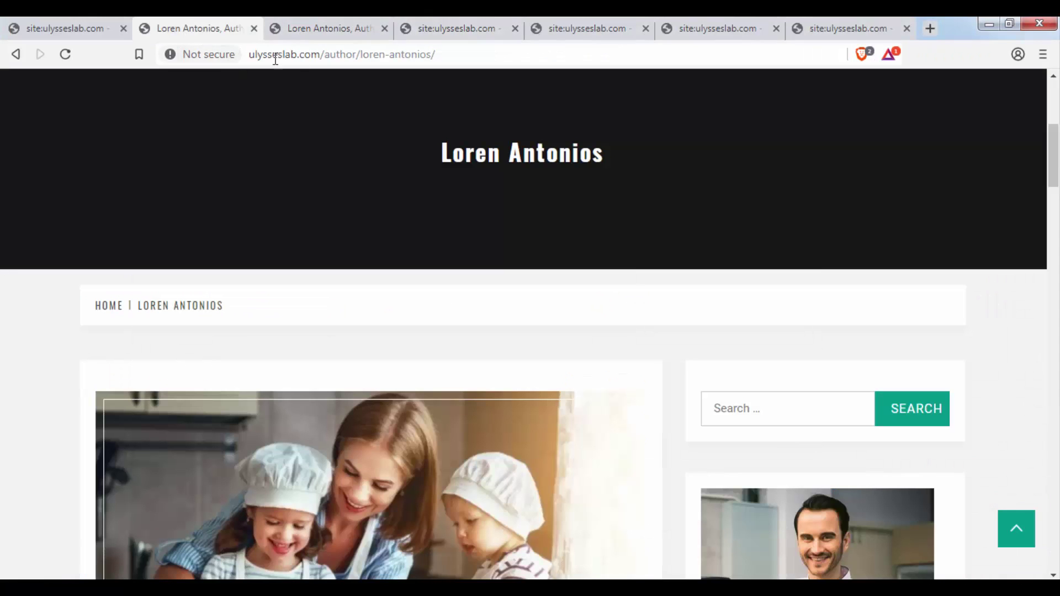
Reload the author archive address on the site to check which page it leads to
click(308, 61)
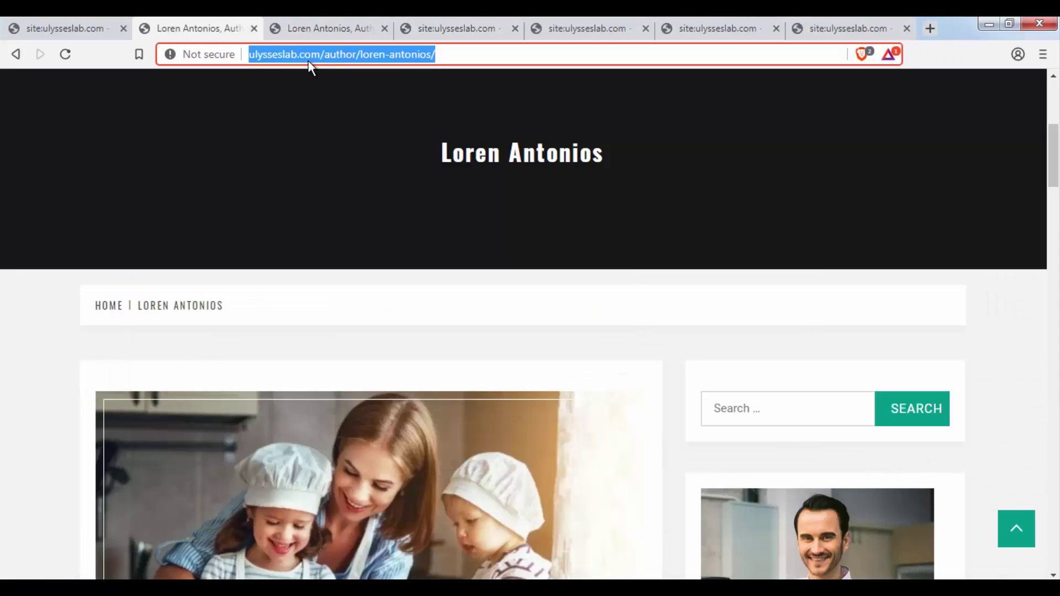
key(Return)
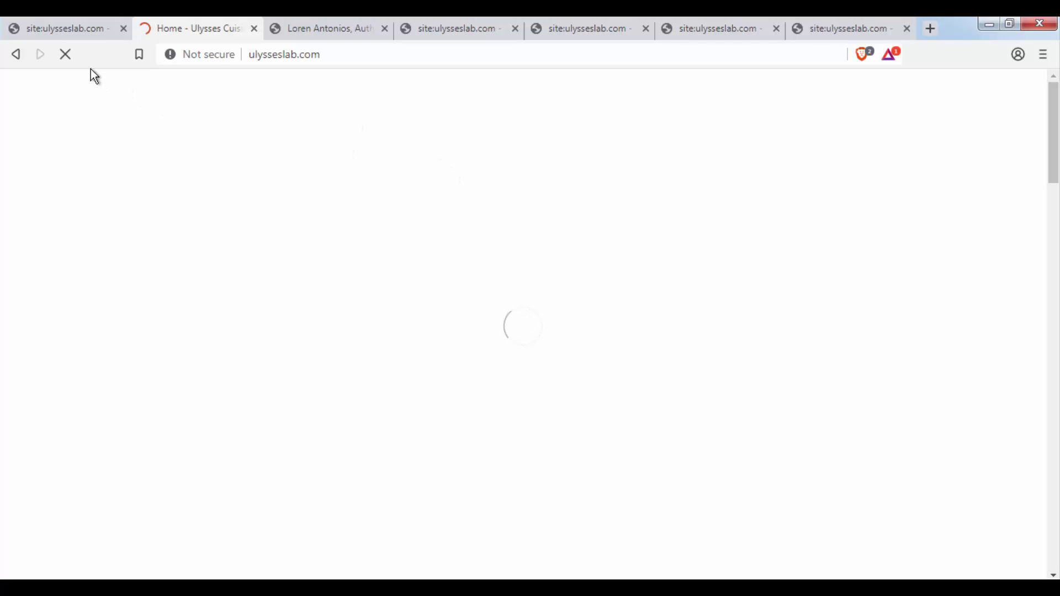
double_click(326, 57)
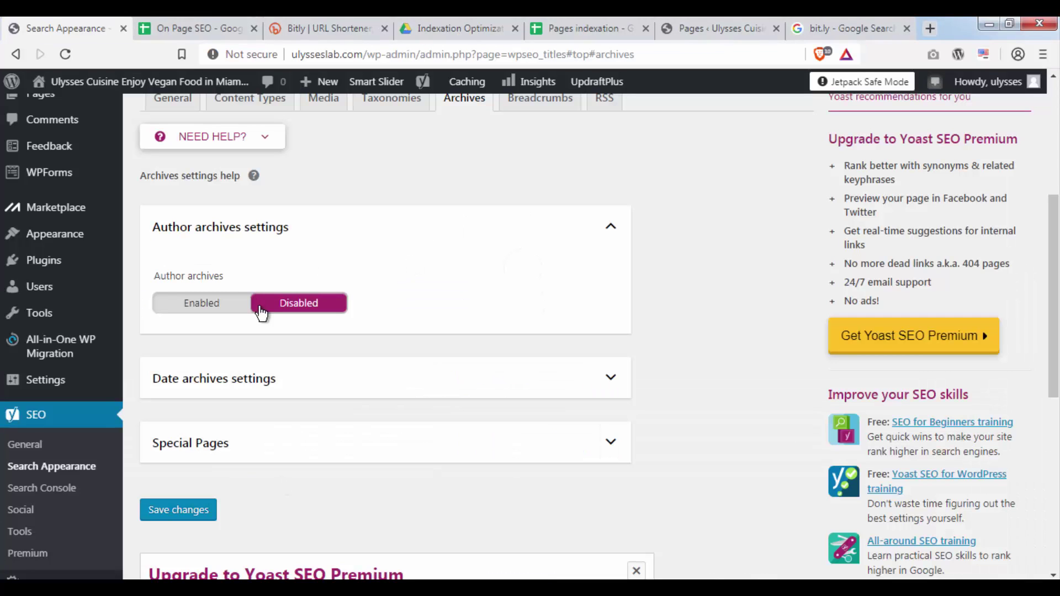
Set Author archives to Enabled, set showing author archives in search results to No, and save the changes
click(235, 308)
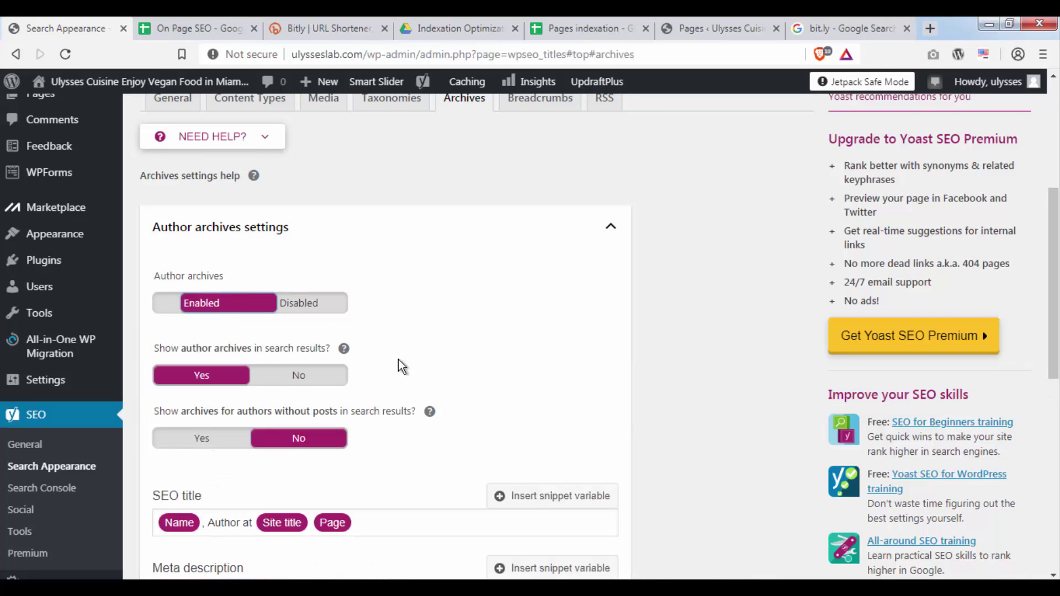
triple_click(307, 350)
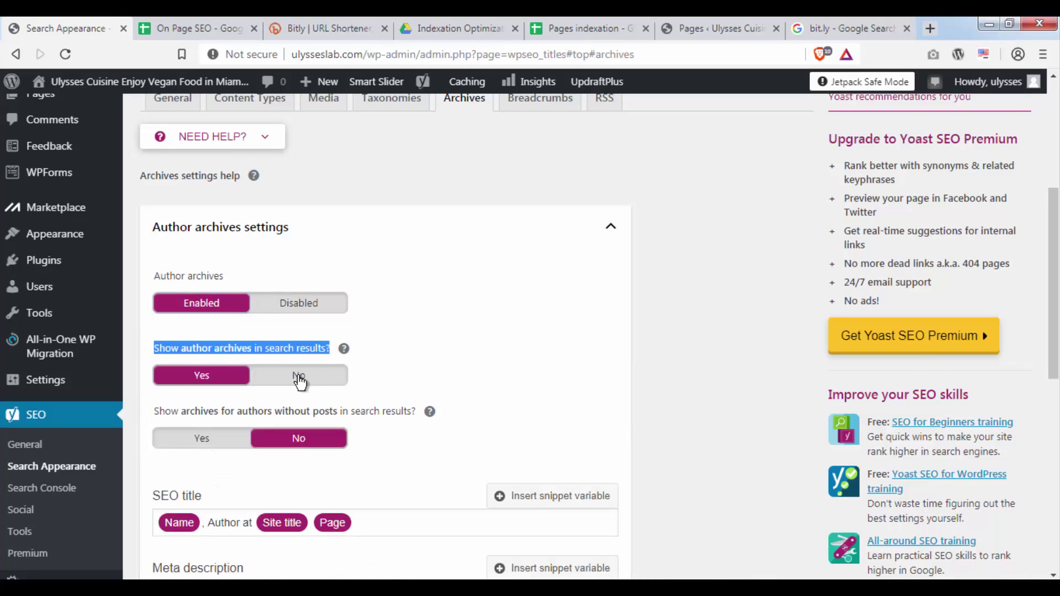
click(300, 381)
click(185, 381)
click(310, 380)
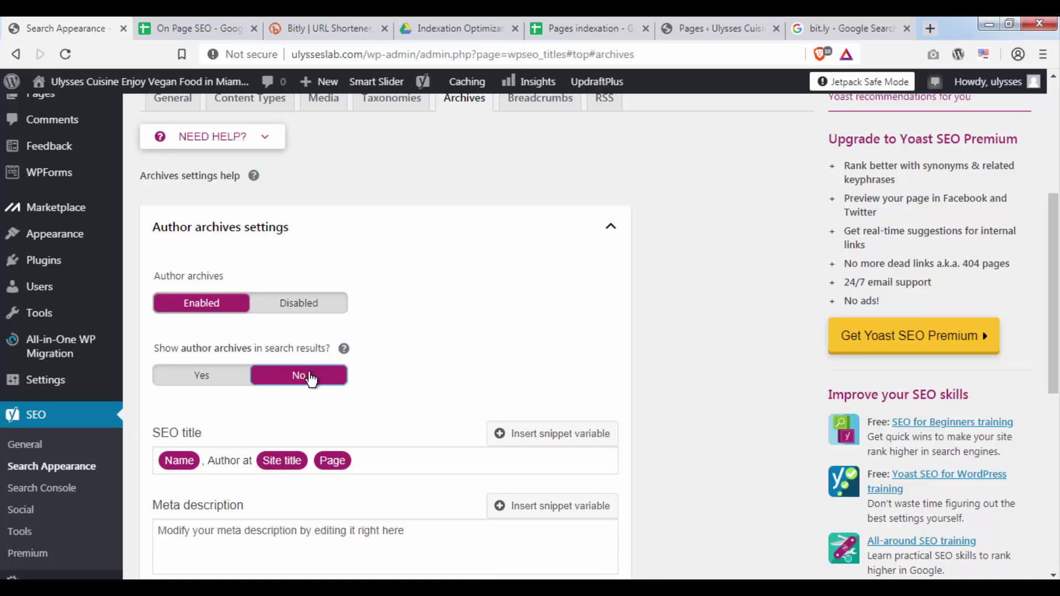
scroll(298, 359, down, 8)
click(183, 325)
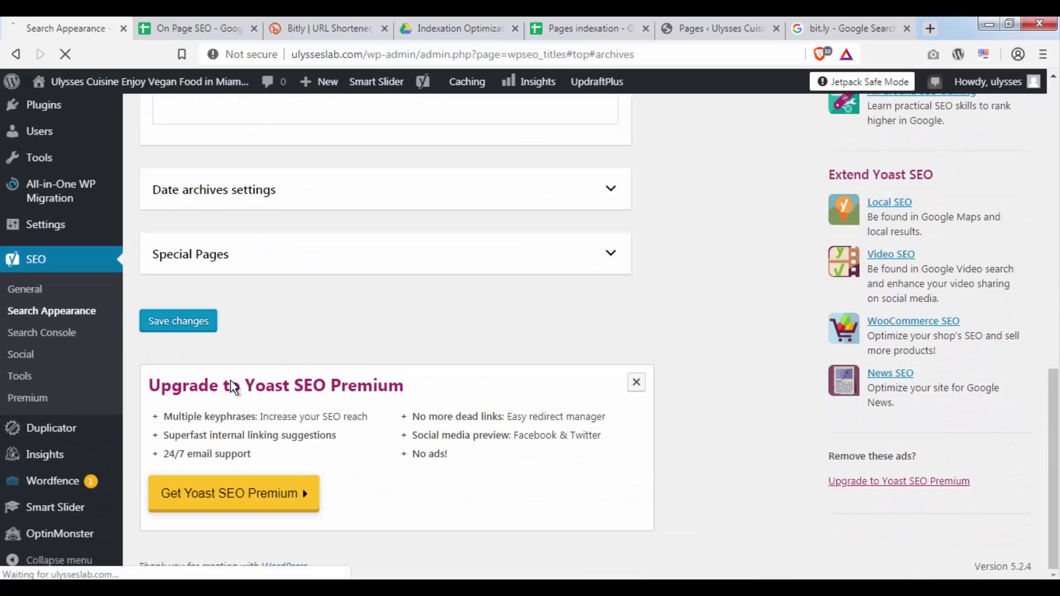
Switch to the site's browser window, reopen the author archive from the bookstores tag page's post byline and open its page source
mouse_move(164, 589)
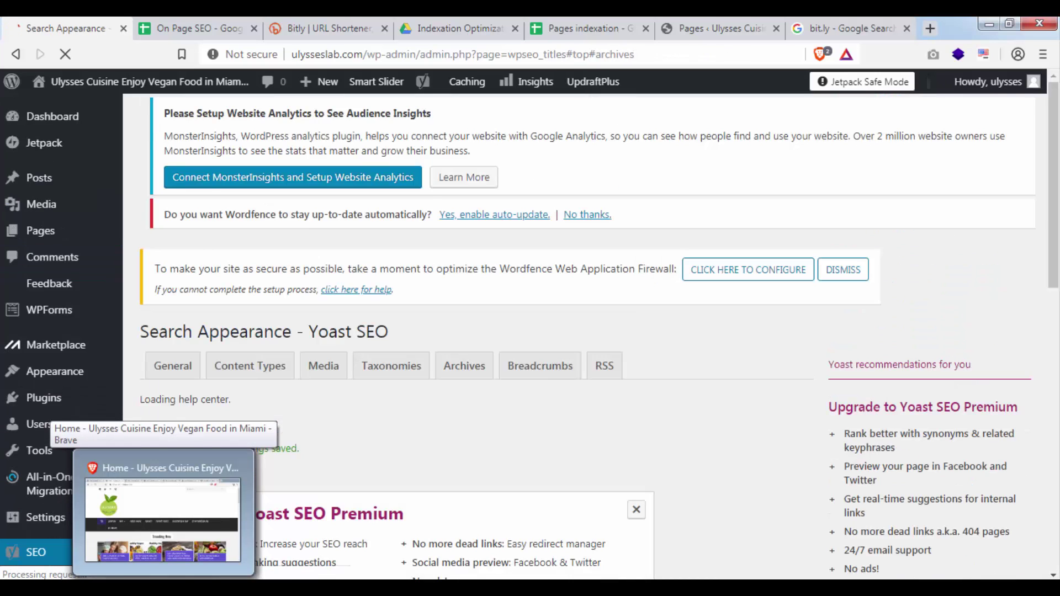
click(163, 589)
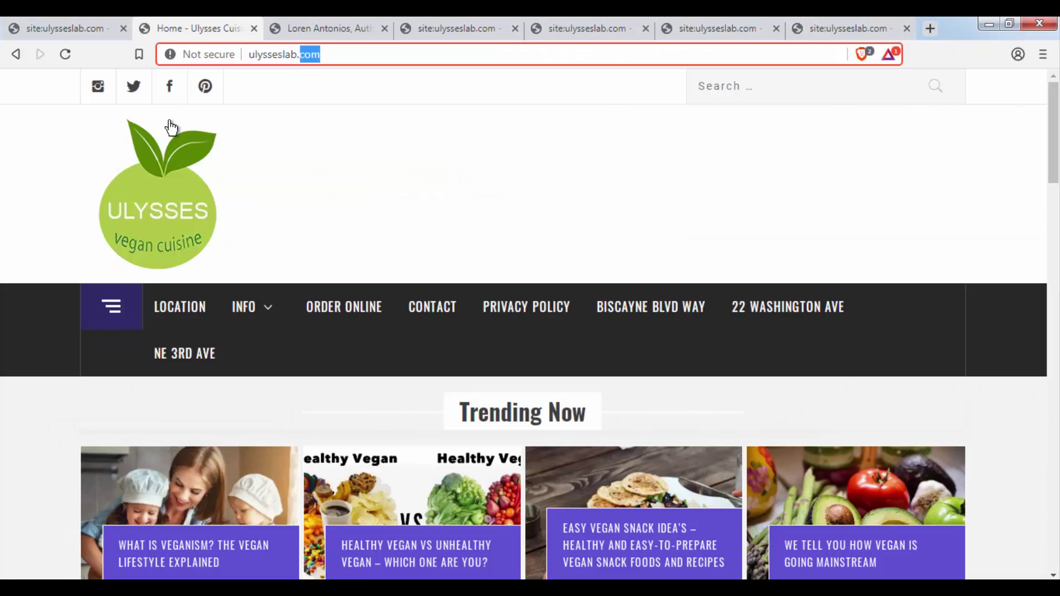
click(11, 55)
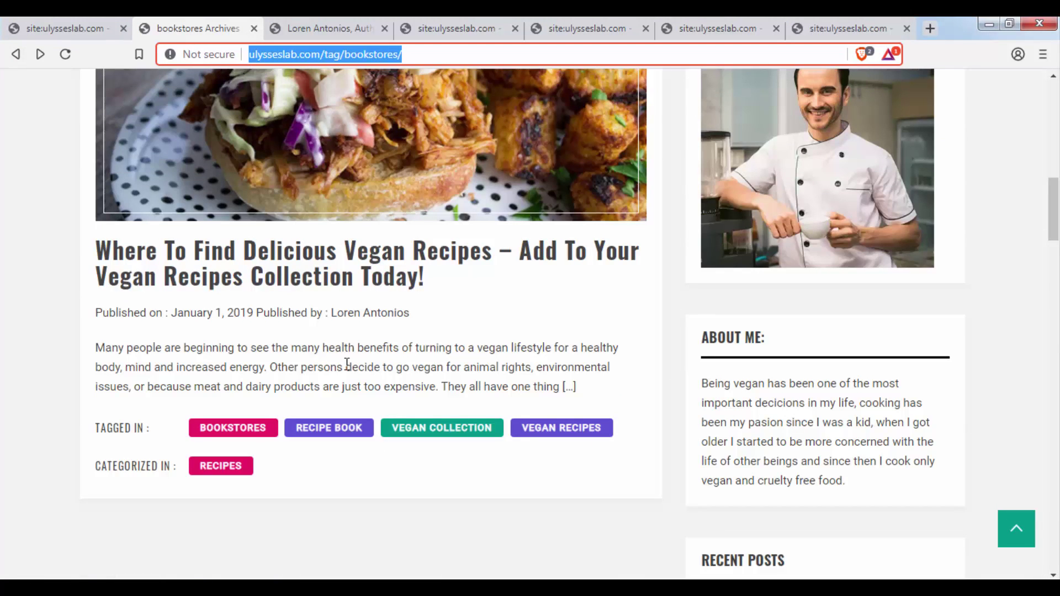
click(389, 324)
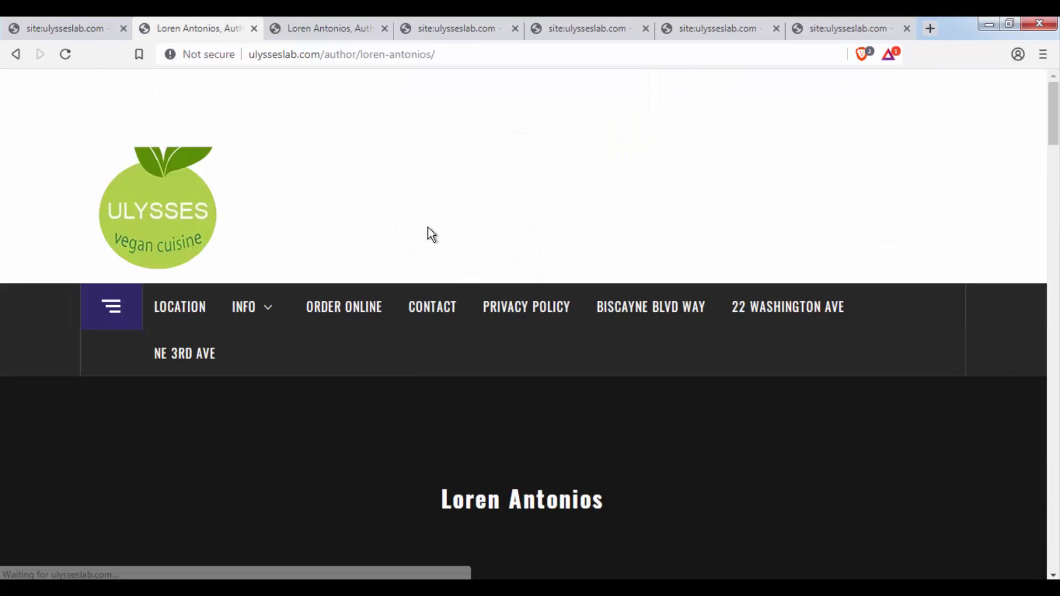
scroll(429, 227, down, 8)
key(ctrl+u)
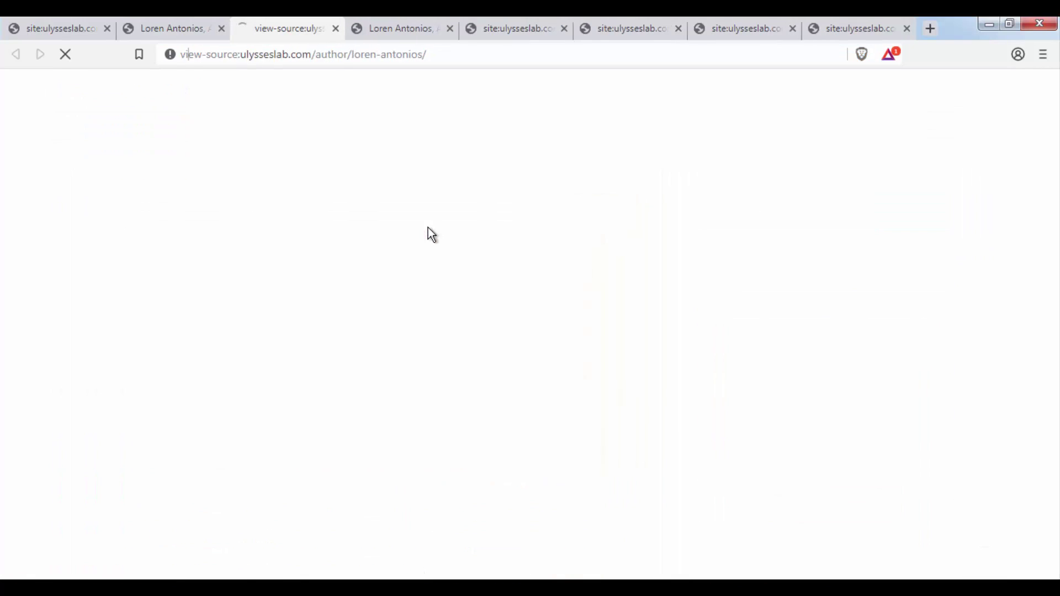
Find and highlight the robots meta tag in the author archive's source to check its indexing directive
click(215, 288)
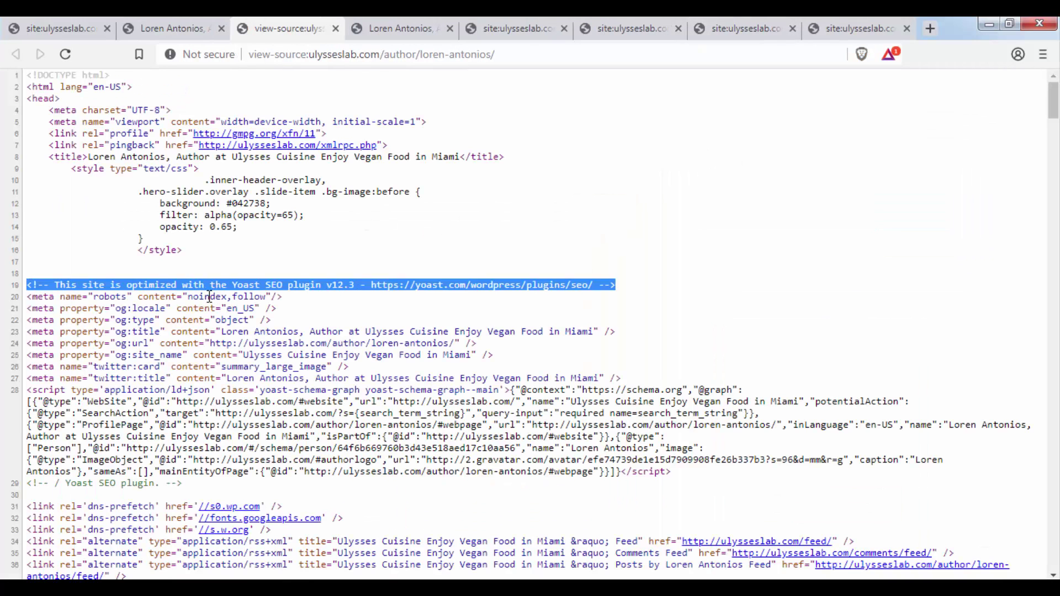
triple_click(210, 297)
triple_click(50, 298)
drag(50, 299, 202, 303)
double_click(202, 299)
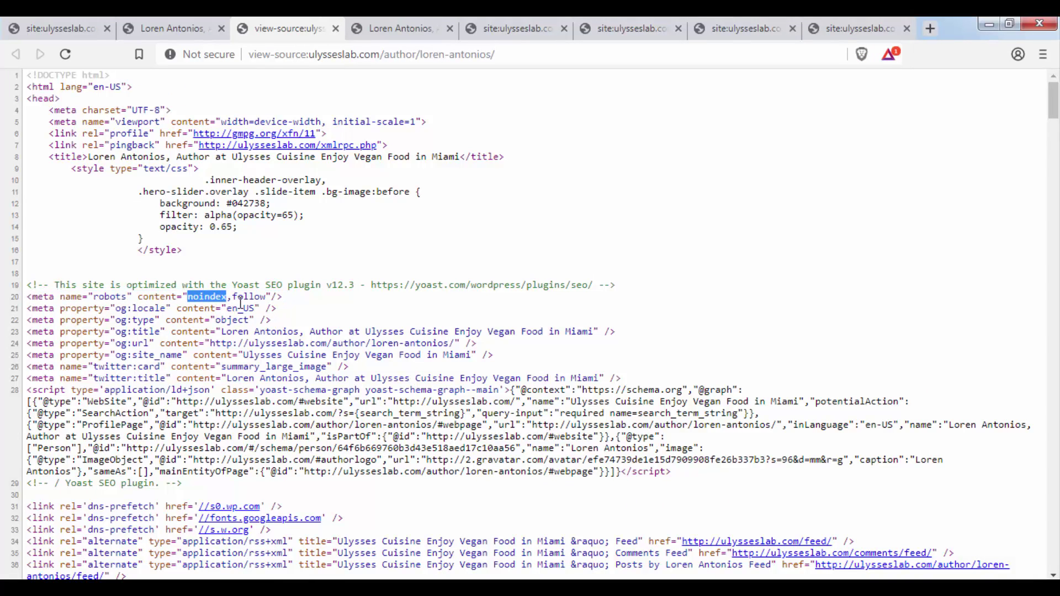
drag(283, 301, 24, 303)
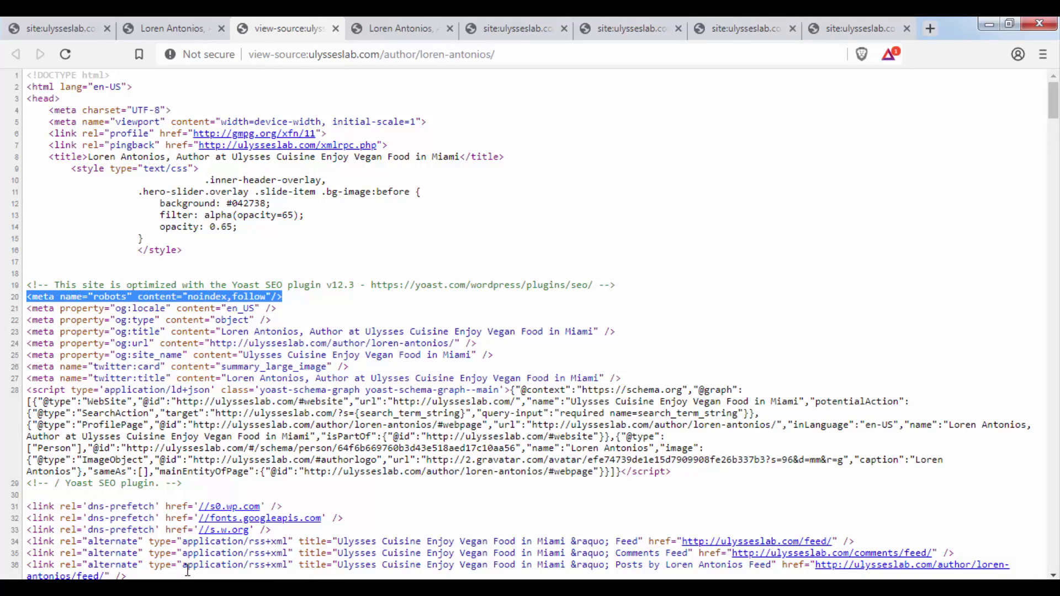
Return to the author archive page and look over its heading and first listed post
click(205, 23)
scroll(350, 169, up, 5)
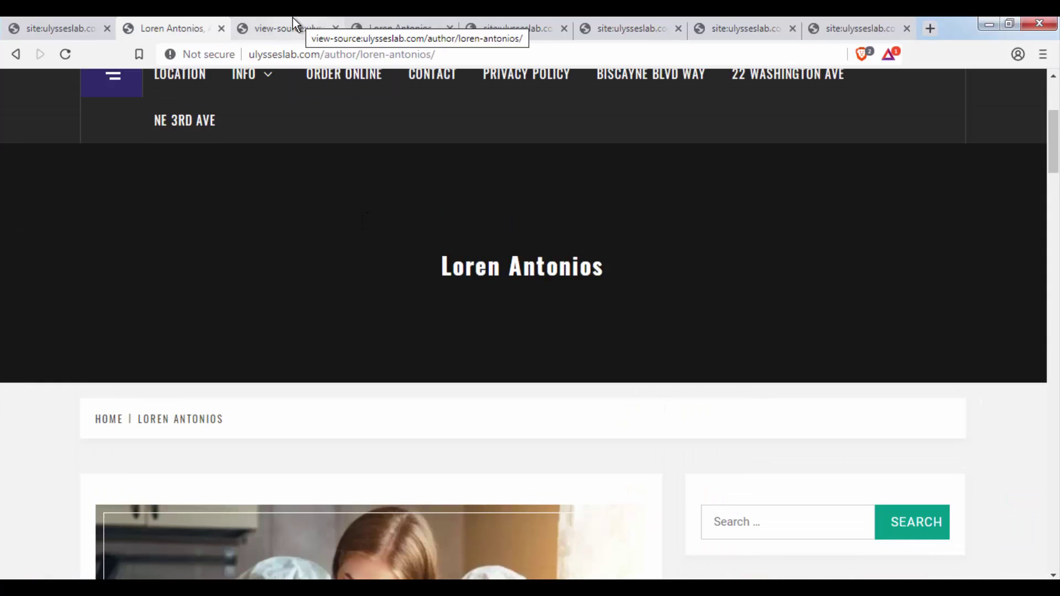
scroll(304, 264, down, 6)
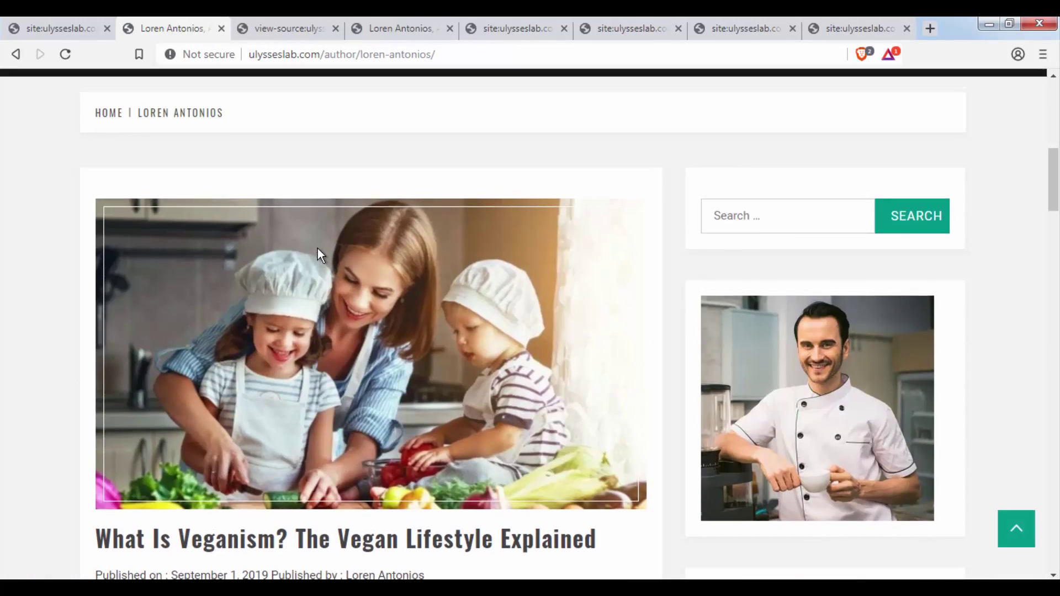
scroll(317, 248, up, 4)
scroll(527, 287, down, 6)
scroll(535, 276, up, 7)
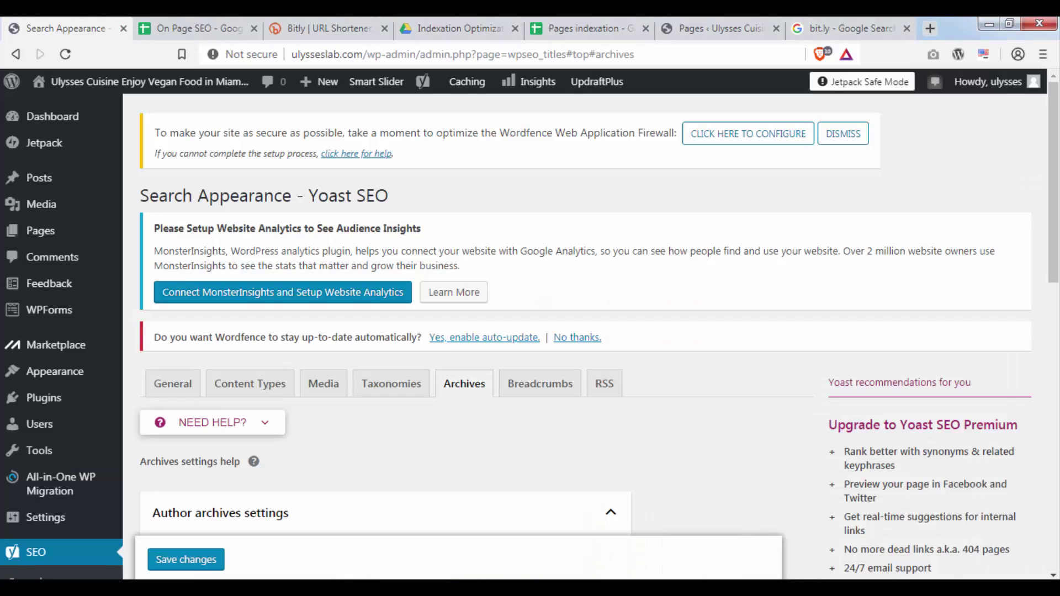
Review the saved Author archives settings in Yoast SEO, including the SEO title and meta description
scroll(373, 309, down, 4)
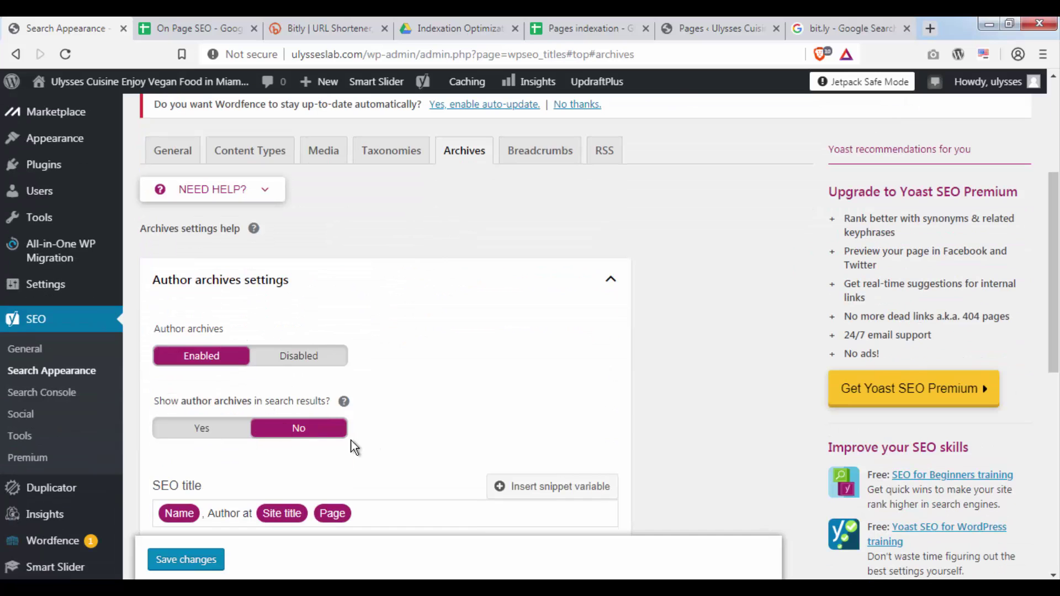
scroll(371, 371, down, 3)
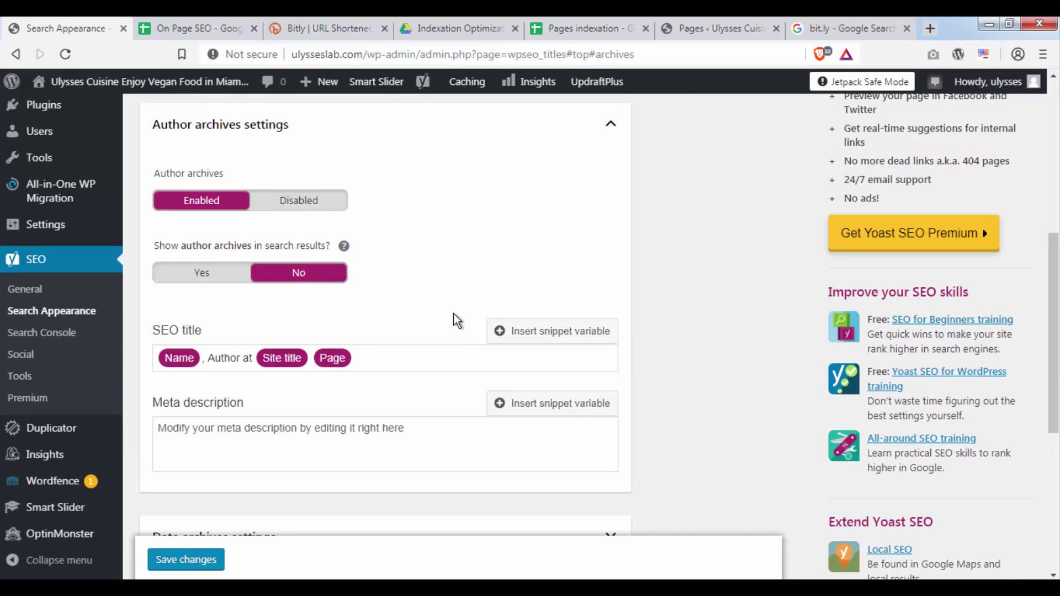
scroll(452, 315, down, 4)
scroll(453, 315, up, 3)
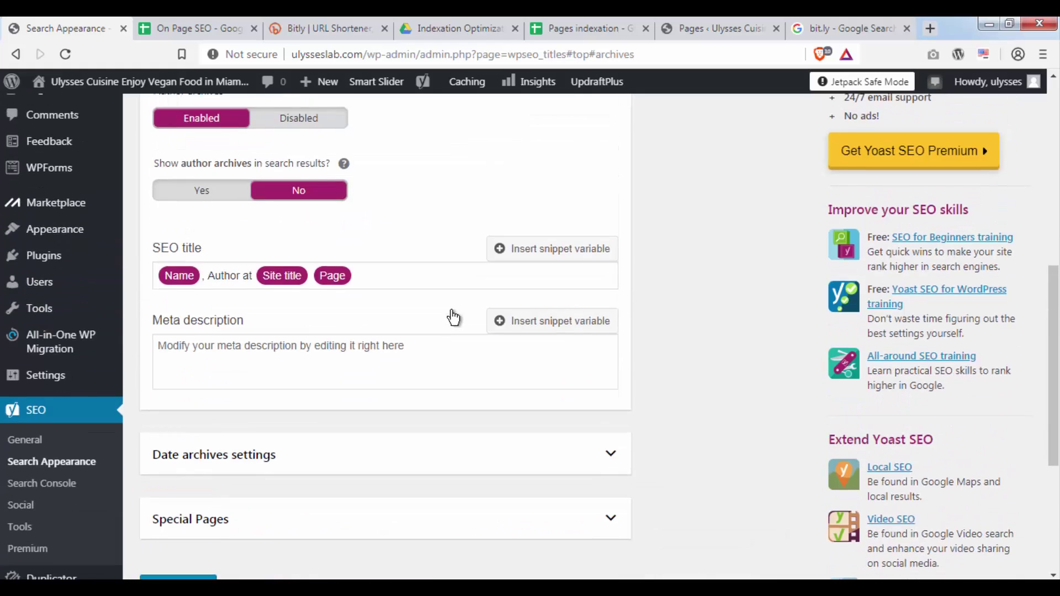
scroll(392, 345, up, 3)
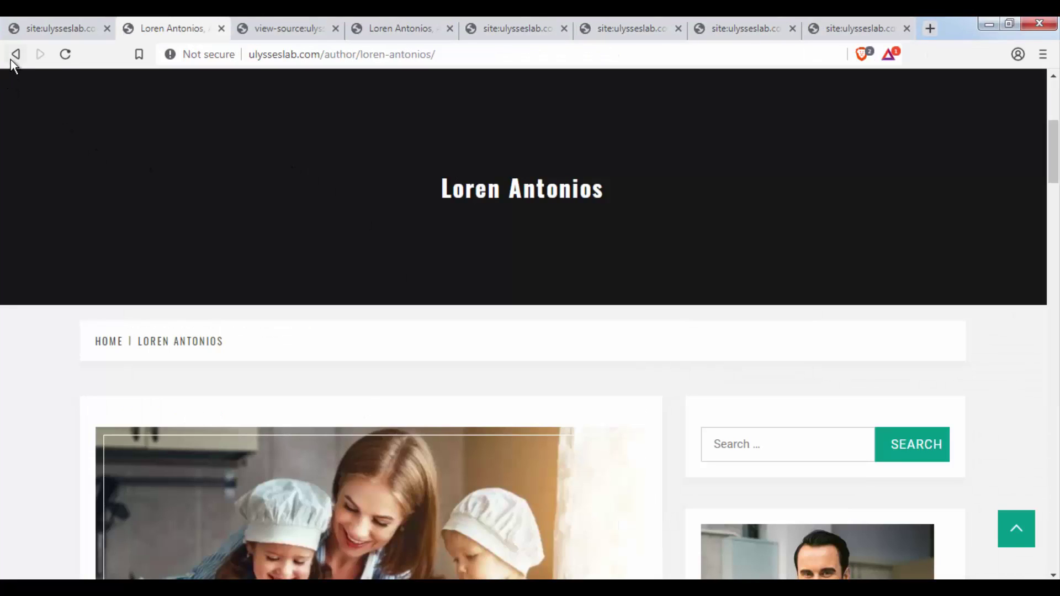
Go back to the bookstores tag archive, follow the vegan recipes post's author link again and browse the author's full post list
click(13, 57)
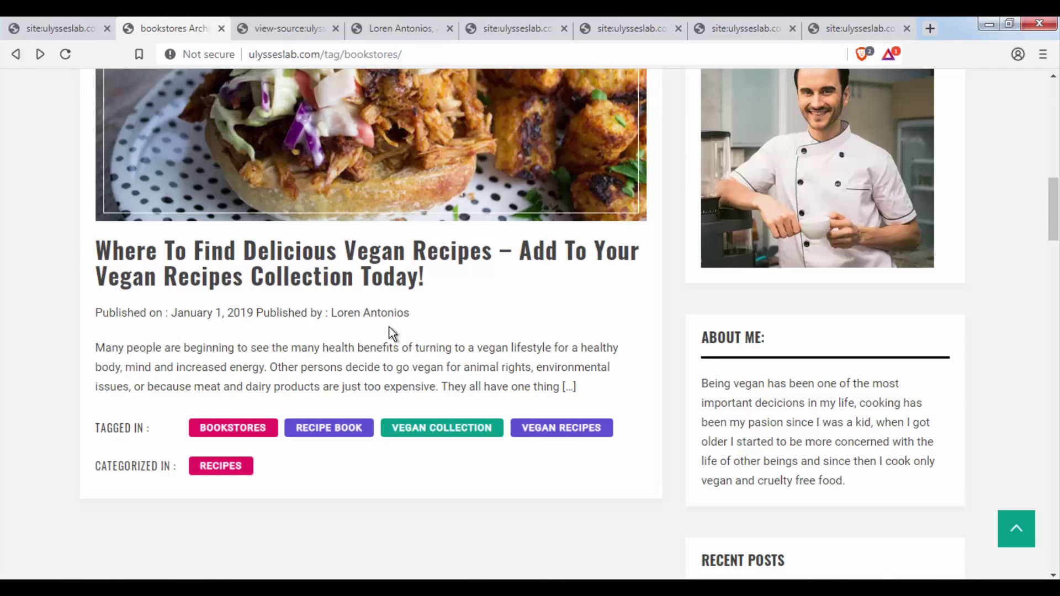
drag(411, 313, 349, 314)
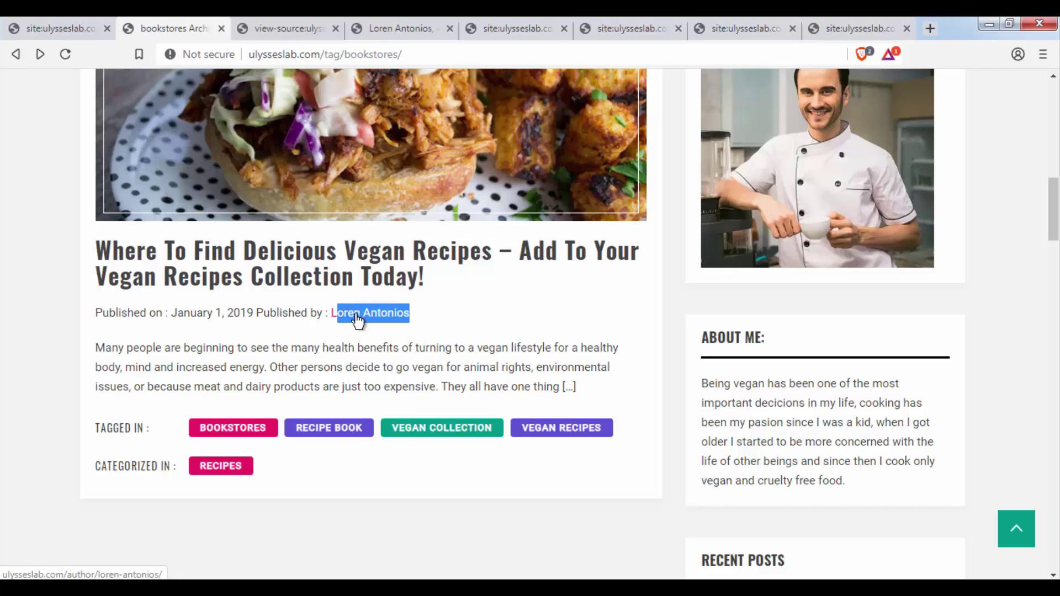
click(358, 321)
scroll(416, 310, down, 8)
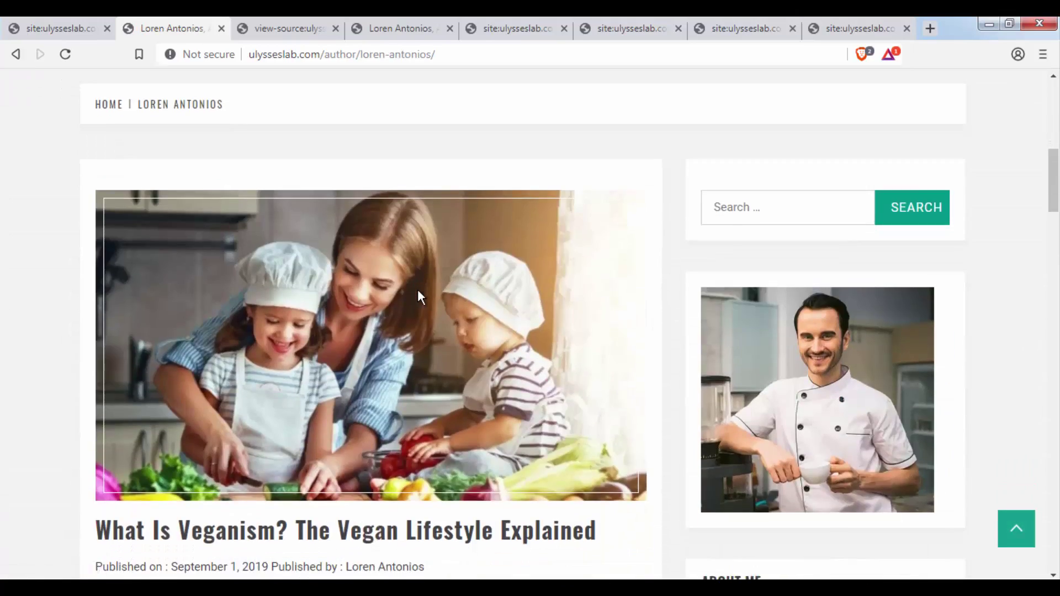
scroll(417, 289, down, 10)
scroll(635, 196, down, 20)
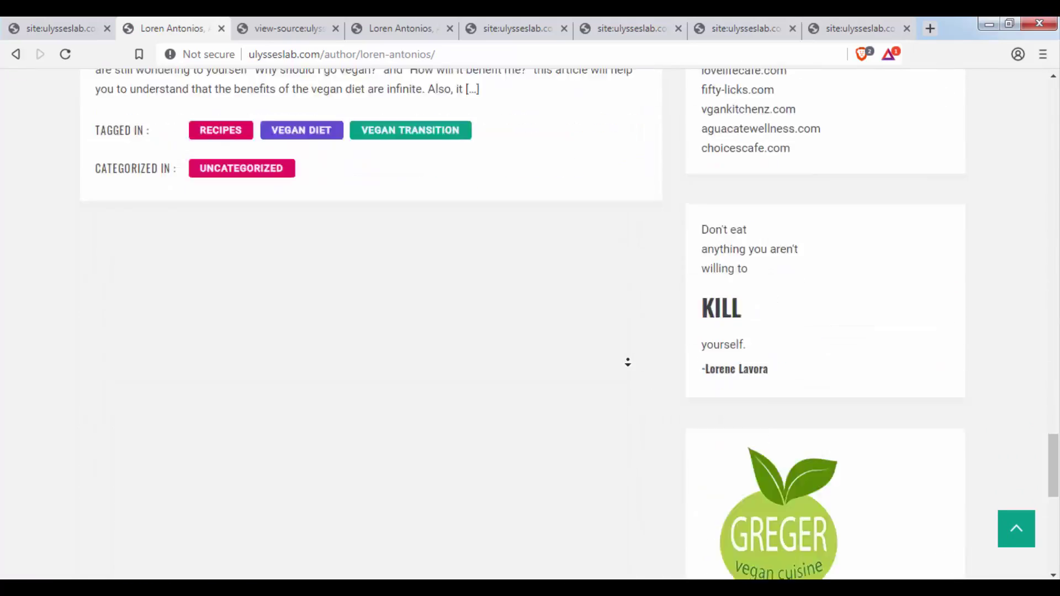
scroll(677, 369, up, 10)
scroll(599, 195, up, 15)
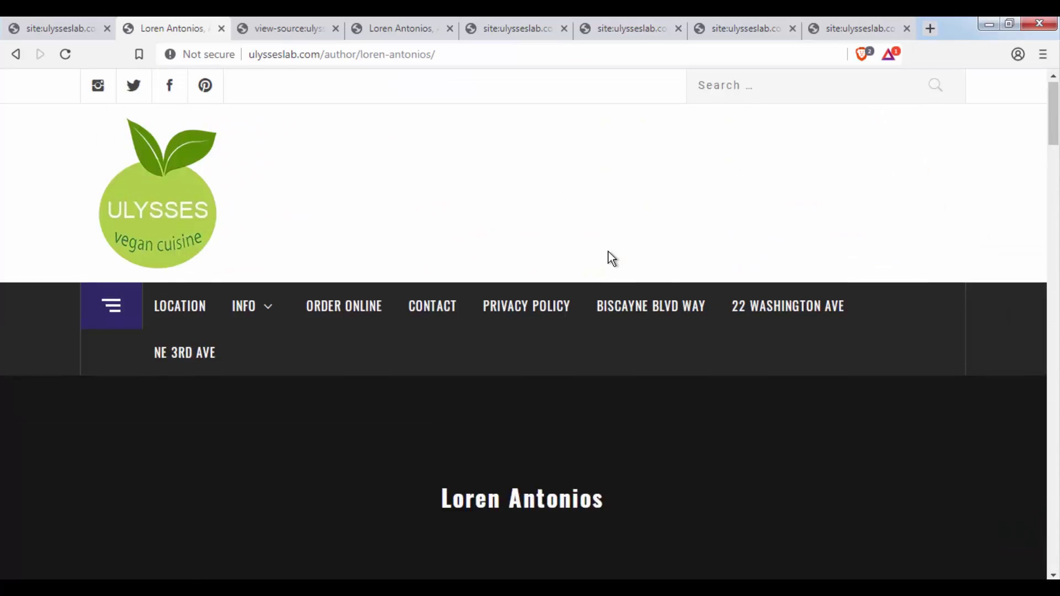
scroll(608, 251, down, 8)
scroll(356, 359, up, 5)
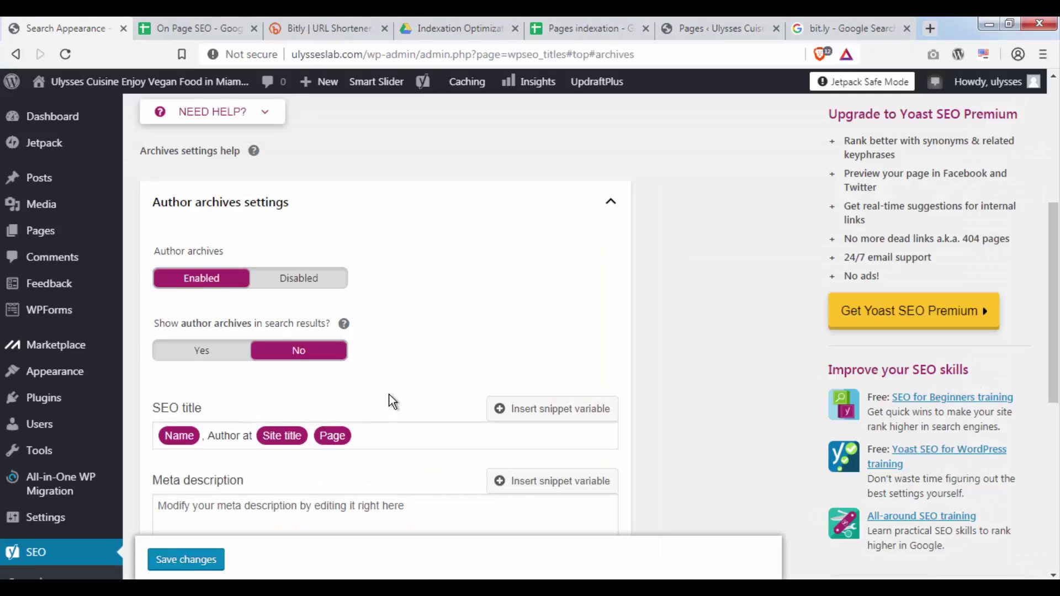
Expand the Date archives settings in Yoast SEO and read the help text on showing date archives in search results
scroll(389, 395, down, 4)
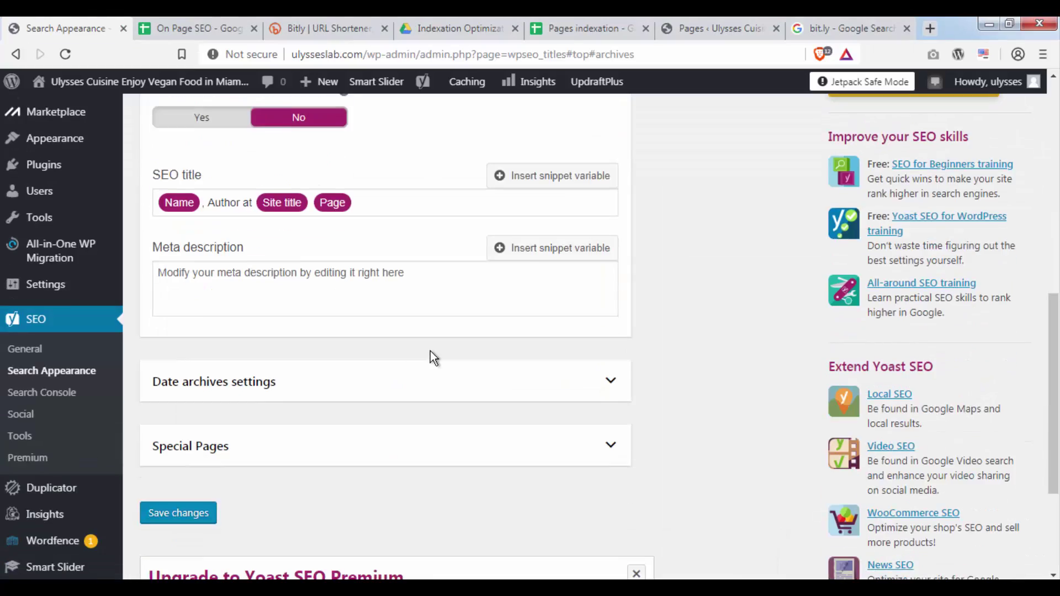
click(349, 383)
scroll(453, 400, down, 4)
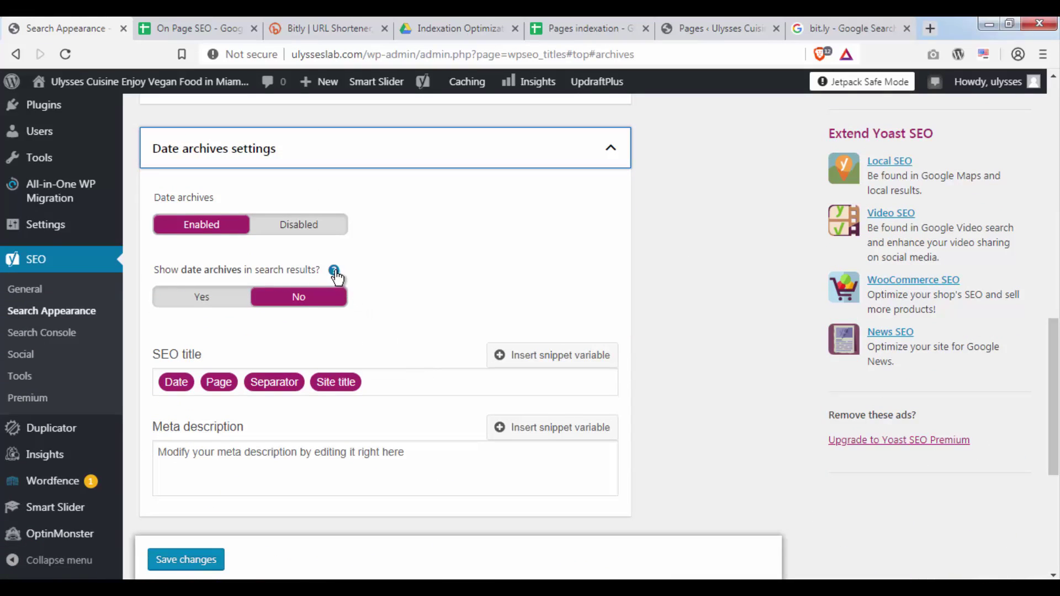
click(333, 270)
drag(153, 294, 390, 310)
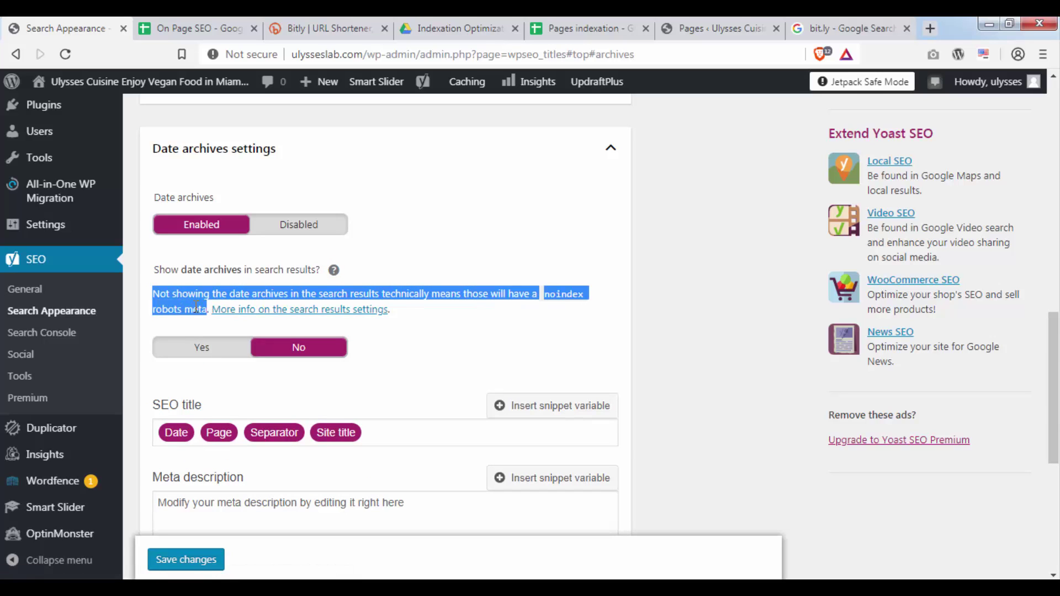
click(387, 308)
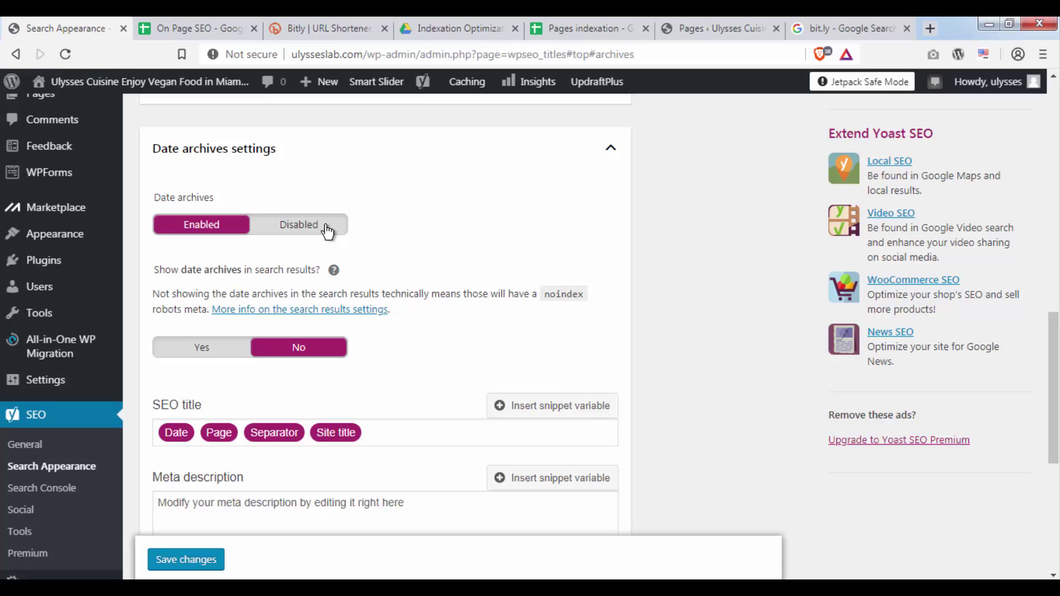
Open the ulysseslab.com home page in a new browser tab
click(933, 26)
text(ul)
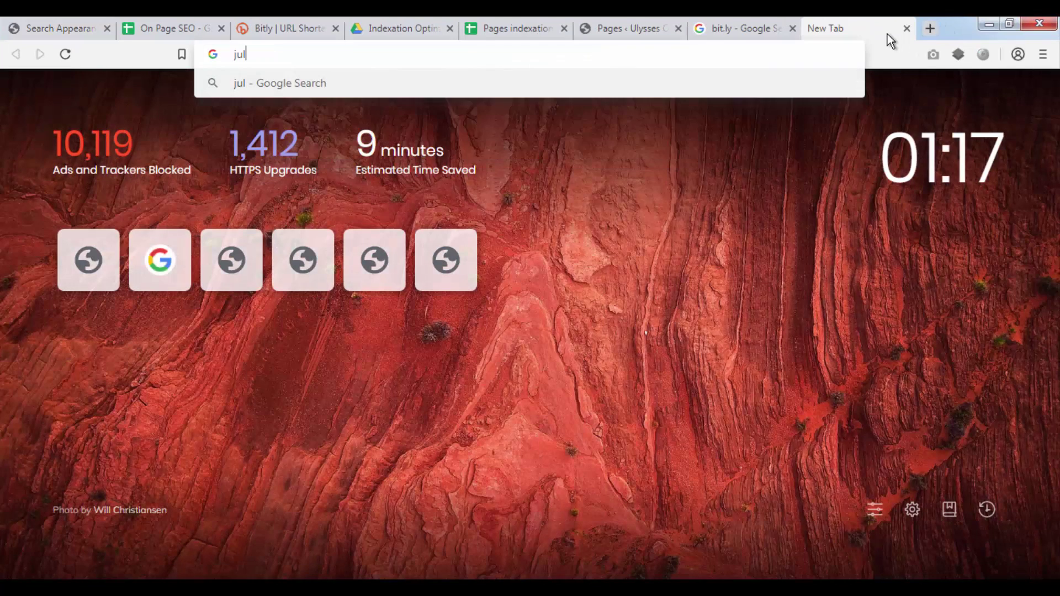
key(BackSpace)
key(BackSpace)
text(uly)
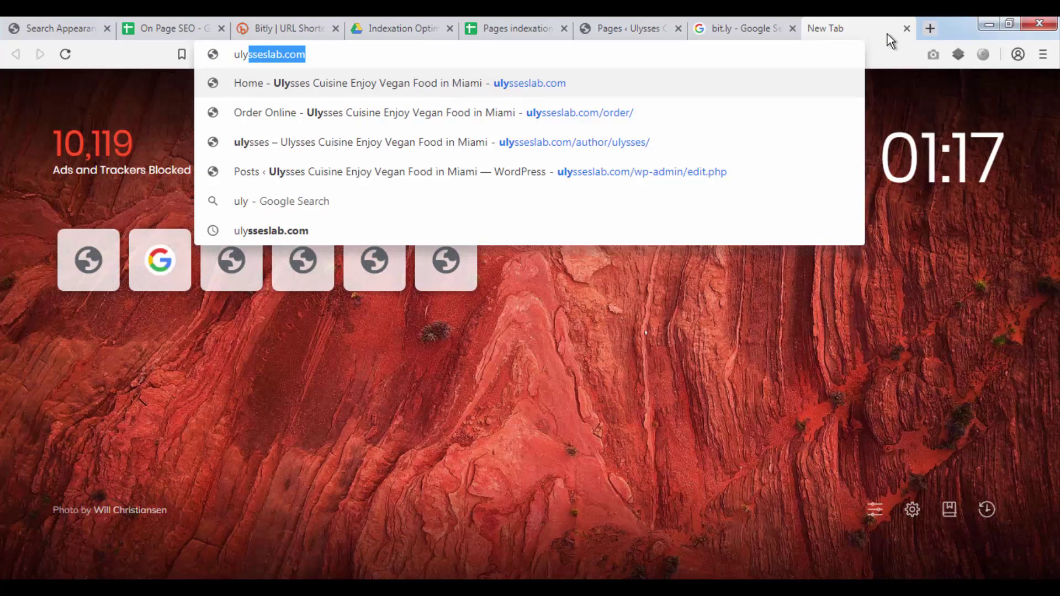
key(Return)
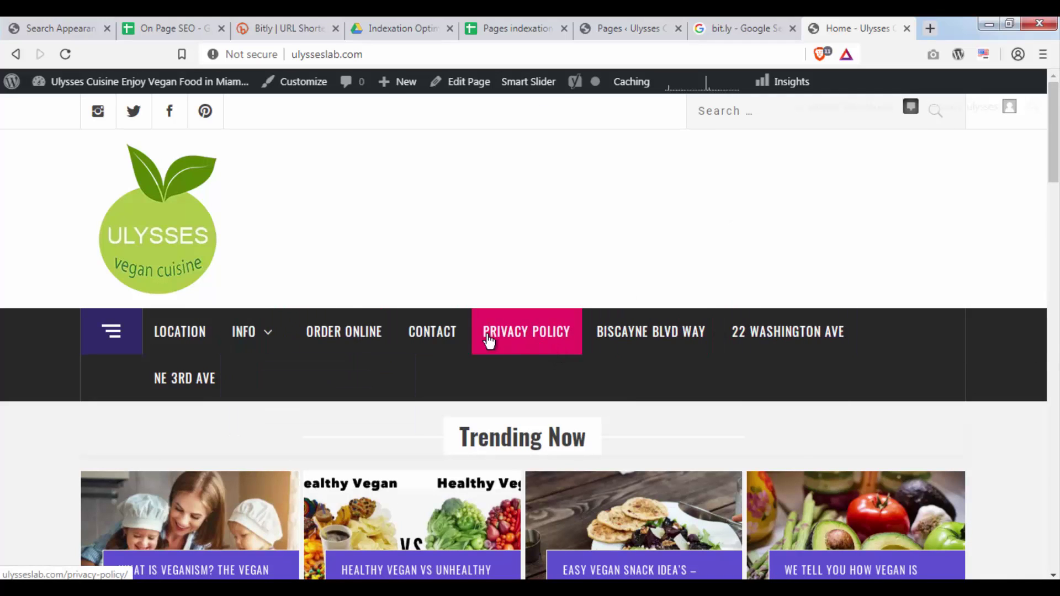
Return to the Yoast SEO settings page and open the WordPress Menus management page in a new tab
click(68, 27)
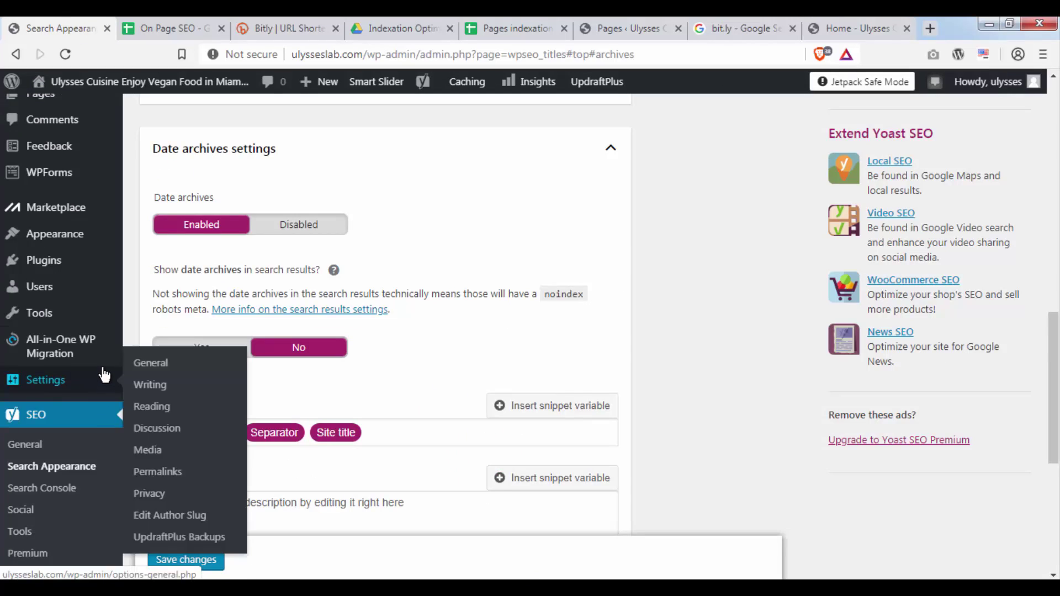
scroll(83, 380, up, 3)
mouse_move(88, 368)
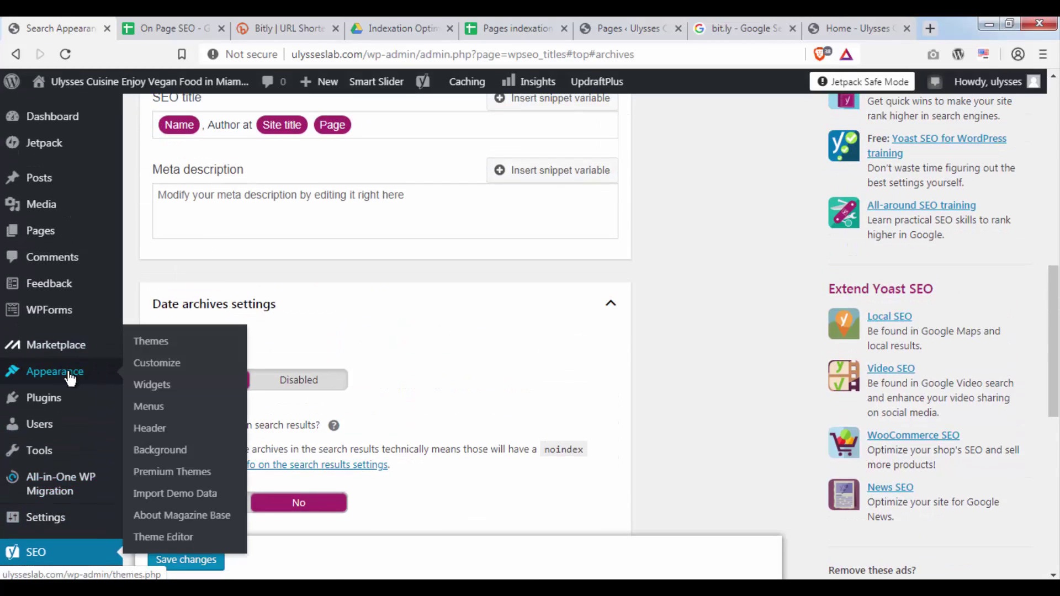
middle_click(165, 409)
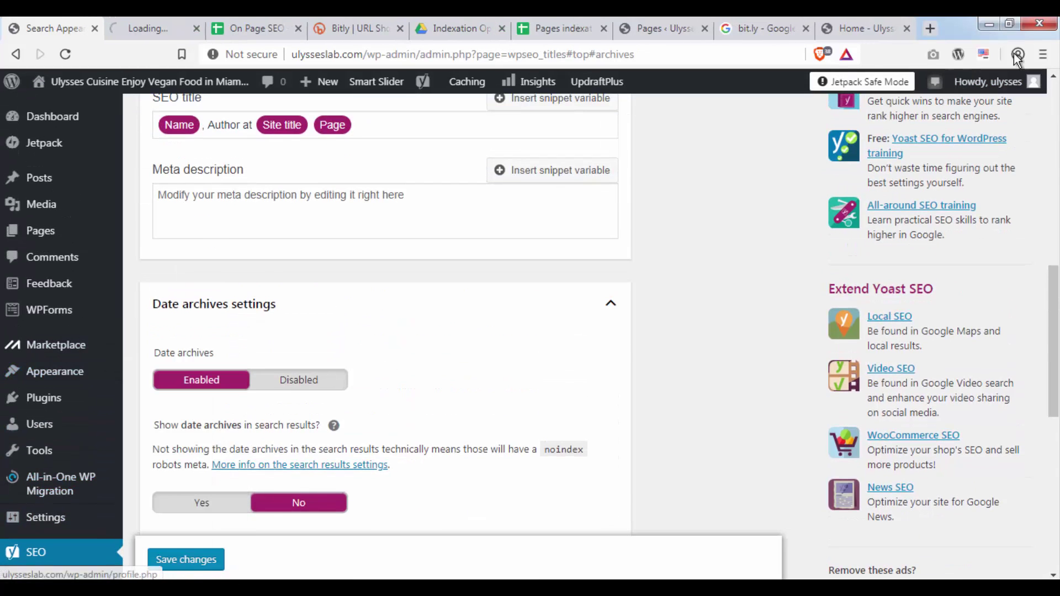
Compare the home page's navigation bar with the structure of Menu 1 on the WordPress Menus page, checking the invalid Menus item
click(142, 34)
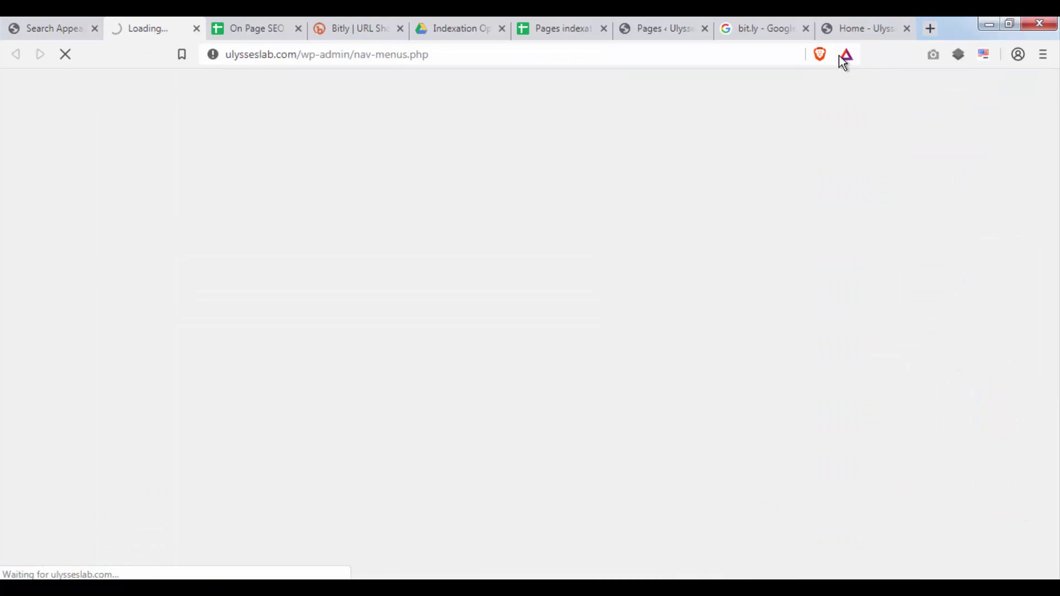
click(856, 29)
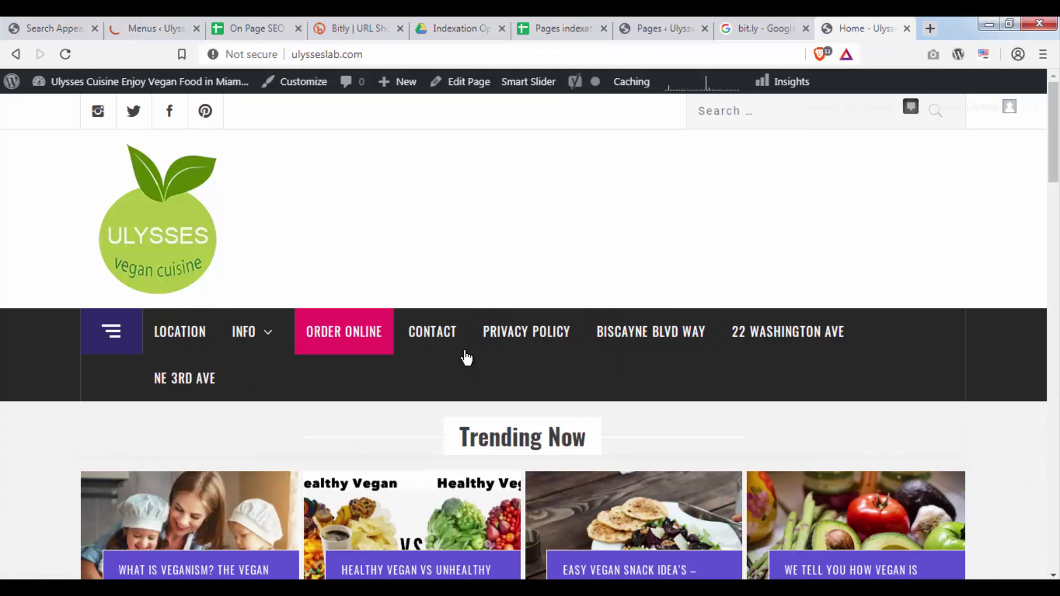
click(155, 29)
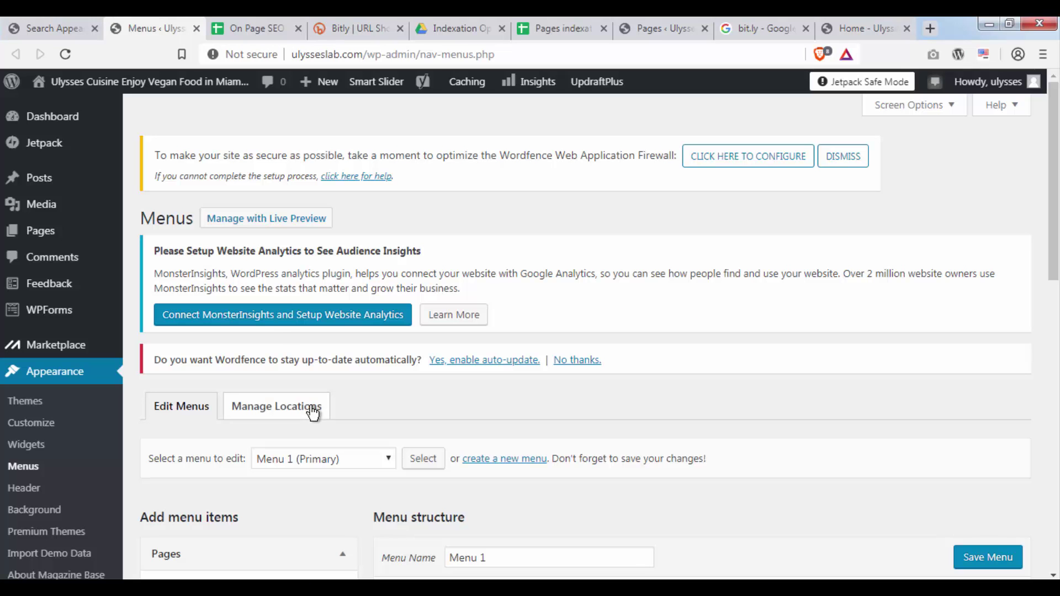
scroll(519, 332, down, 4)
scroll(508, 326, down, 5)
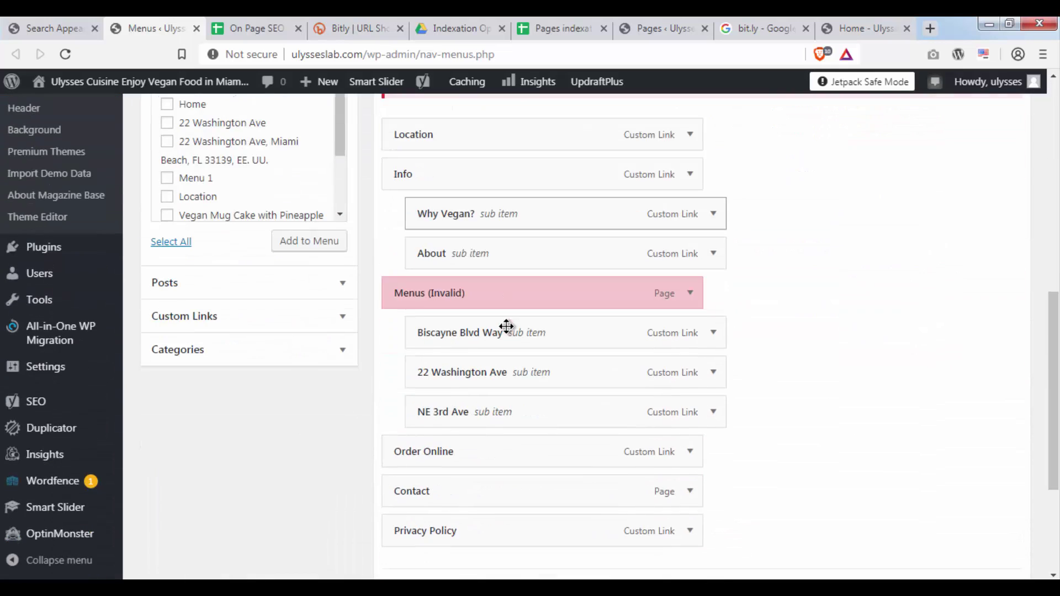
click(684, 295)
scroll(230, 330, up, 10)
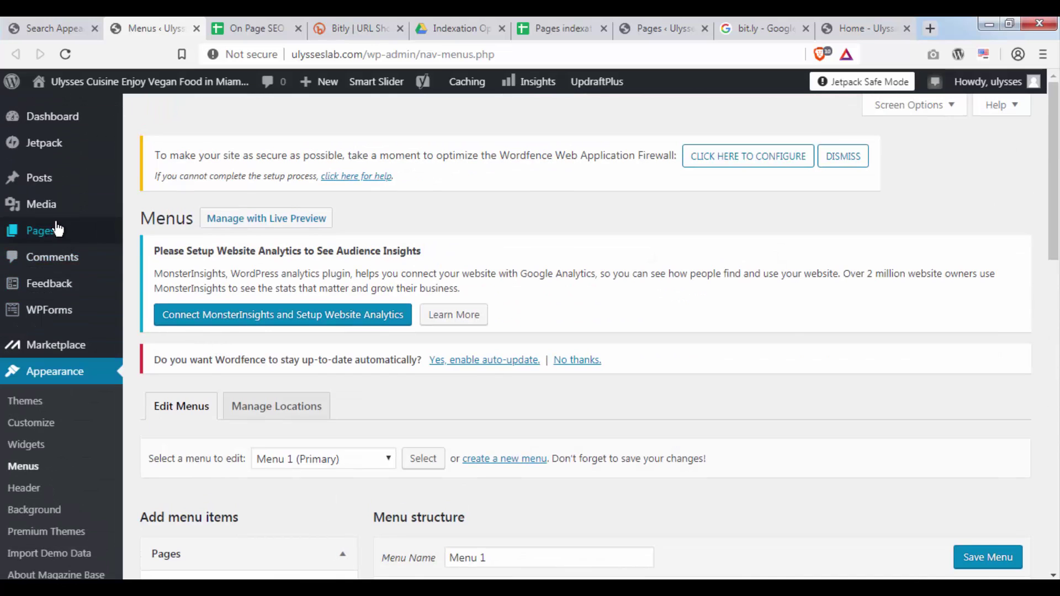
Open the WordPress Pages list in a new tab and restore the Menus page from the trash
middle_click(40, 231)
click(224, 23)
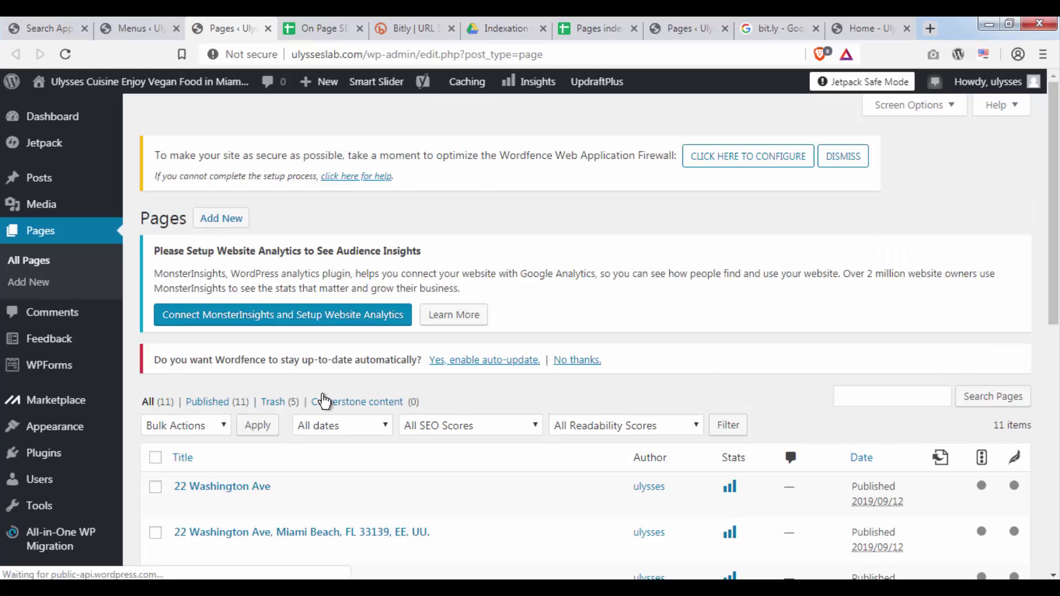
click(279, 401)
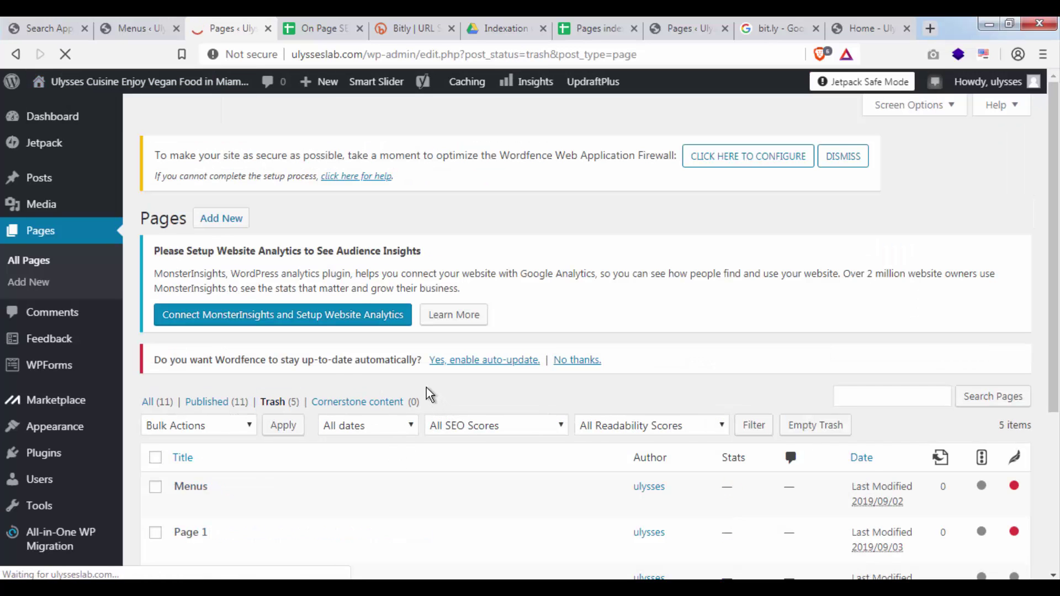
scroll(426, 387, down, 4)
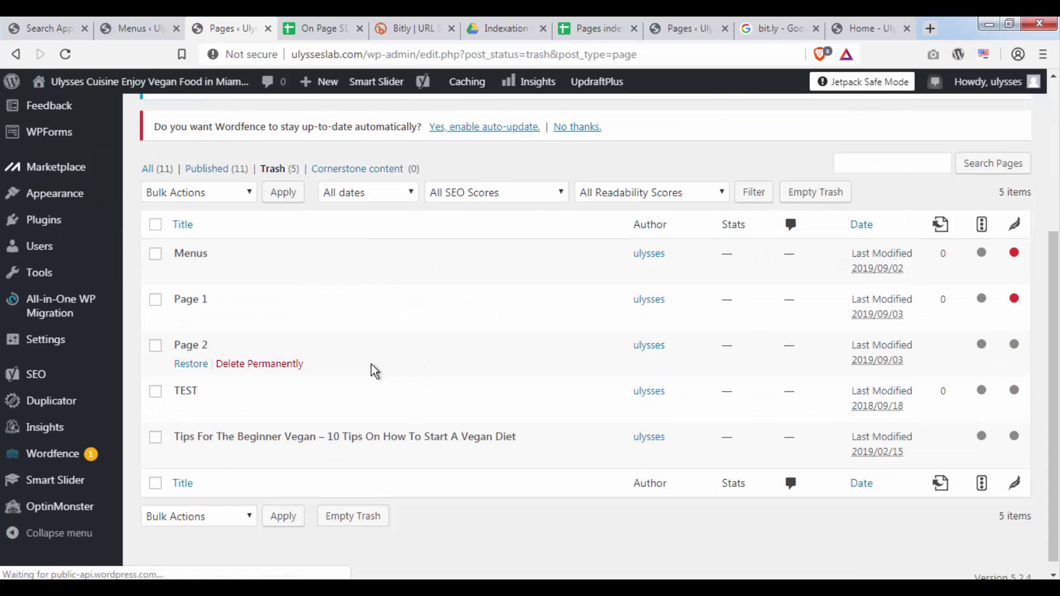
click(156, 255)
click(191, 271)
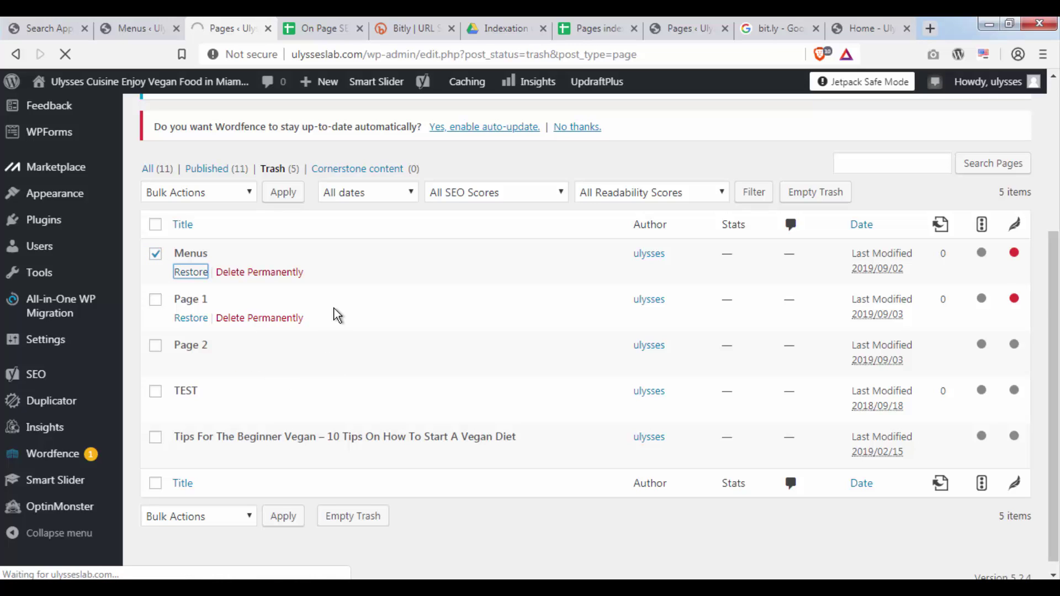
scroll(338, 314, down, 4)
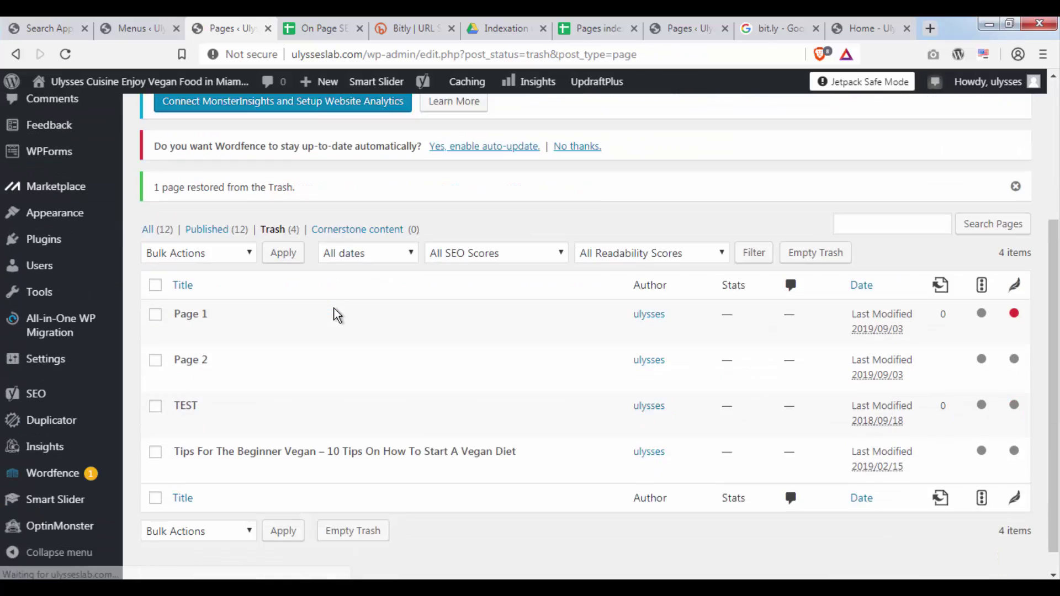
Show the published pages and open the Menus page for editing
click(208, 204)
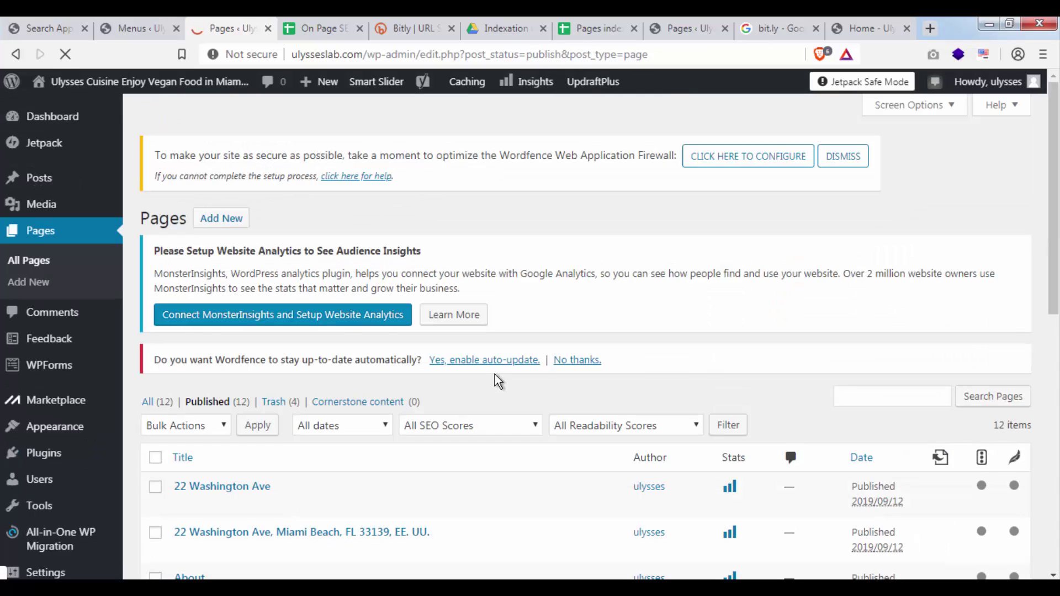
scroll(495, 375, down, 8)
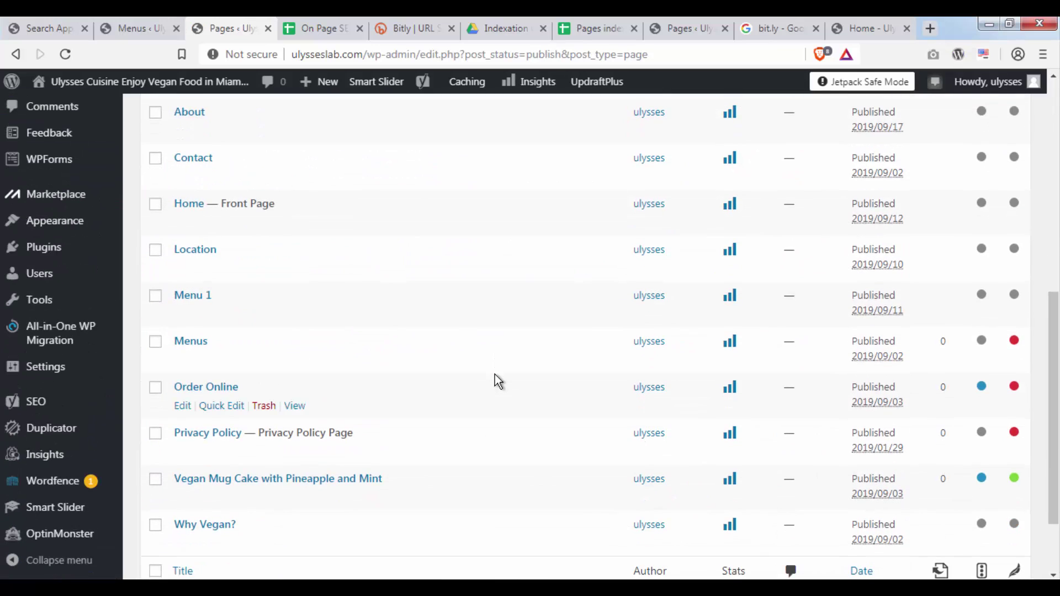
click(182, 361)
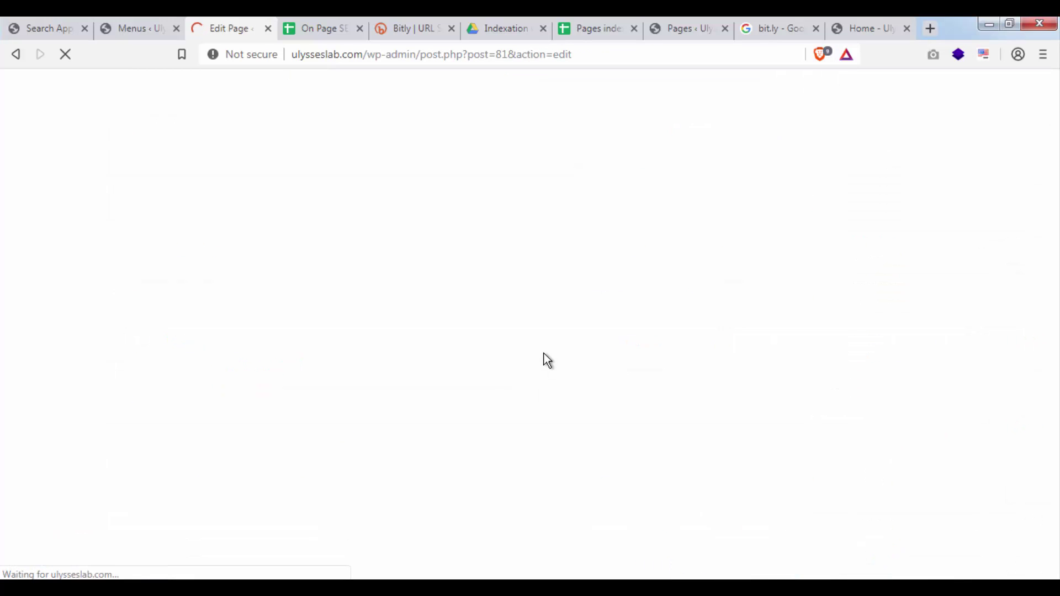
In the Menus page's advanced Yoast settings, set showing the page in search results to No and update the page
scroll(544, 360, down, 6)
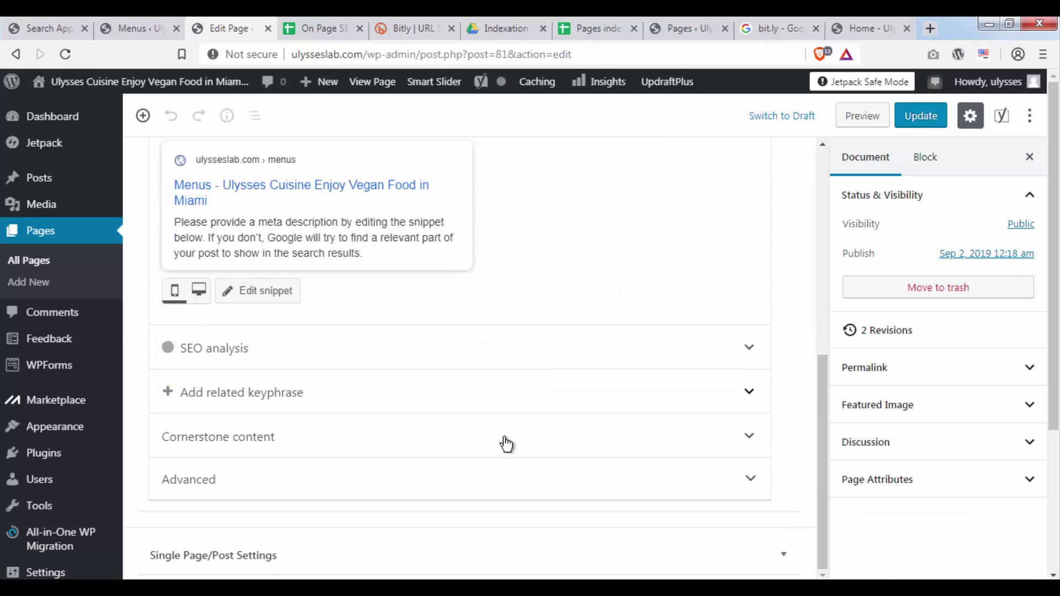
click(442, 470)
scroll(515, 438, down, 5)
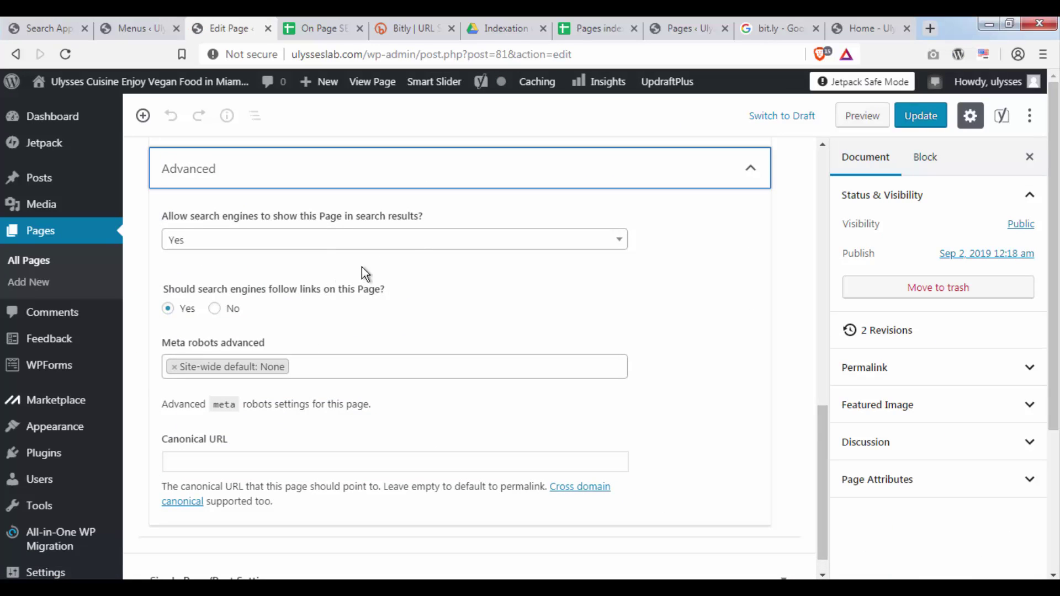
click(353, 239)
click(331, 336)
scroll(757, 303, up, 2)
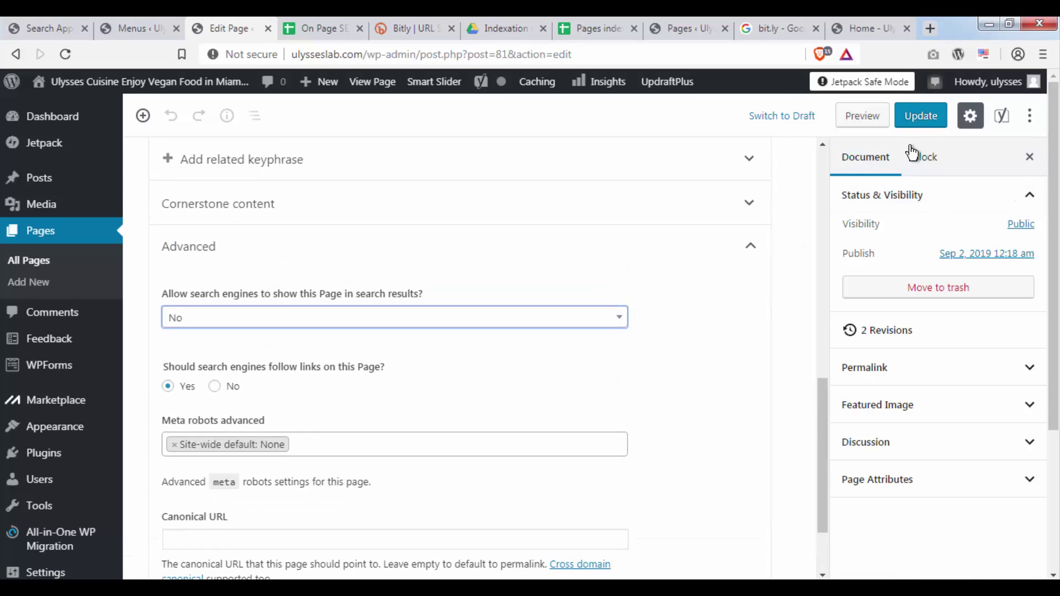
click(920, 117)
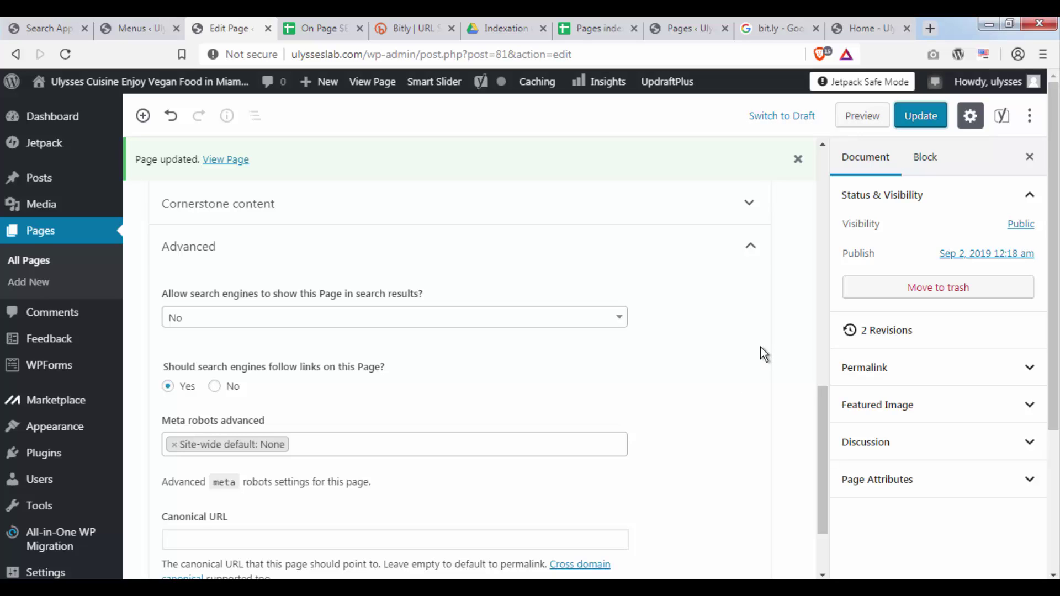
Reload the ulysseslab.com home page and check the Menus item with its sub-items in the navigation bar
click(862, 30)
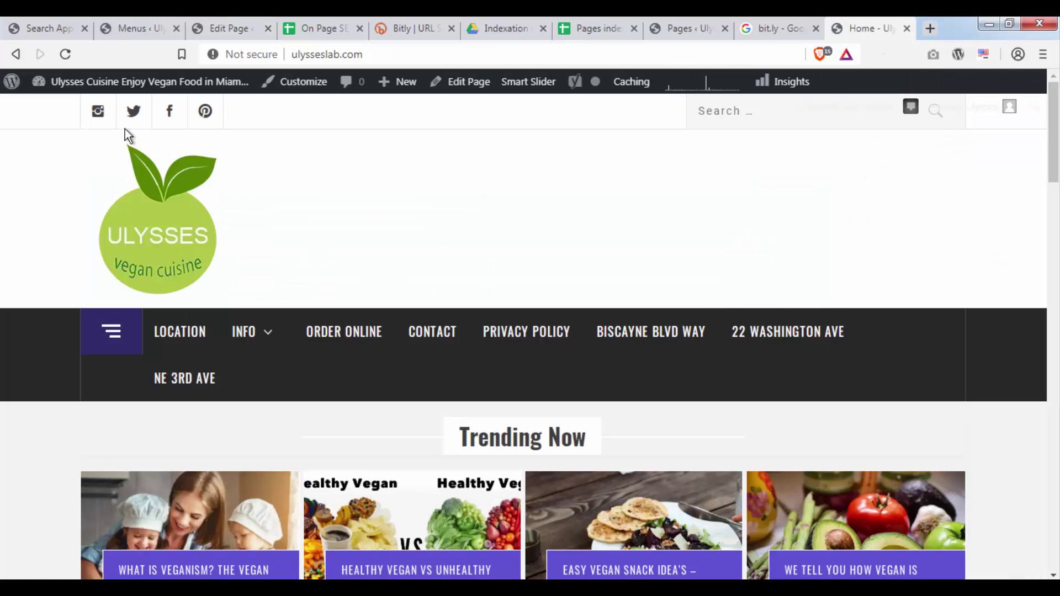
click(77, 81)
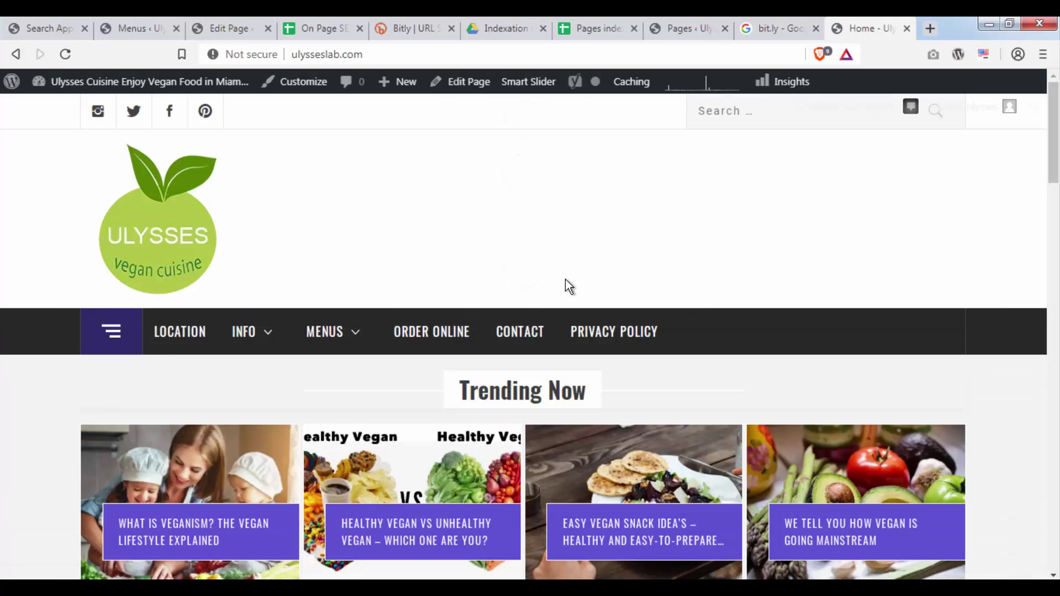
mouse_move(333, 323)
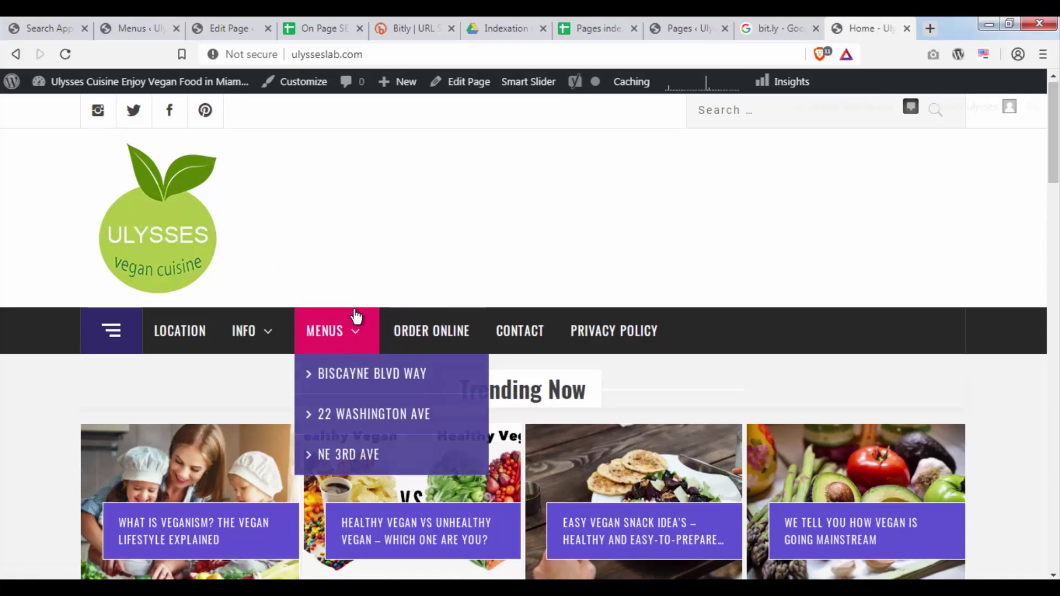
scroll(356, 316, down, 8)
scroll(359, 309, up, 8)
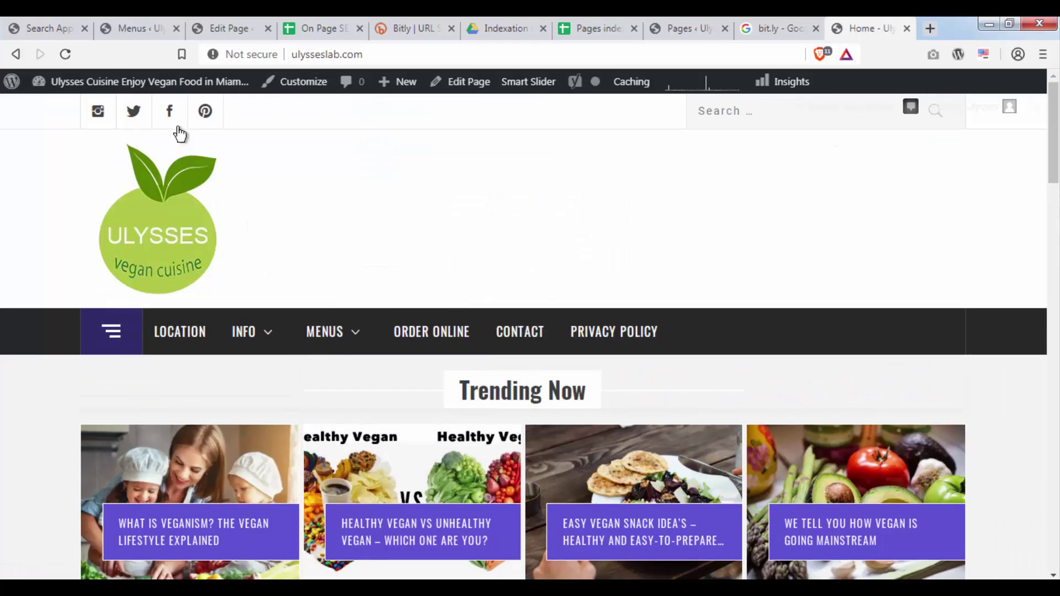
Close the WordPress Menus and page editor tabs and return to the Date archives settings in Yoast SEO
click(160, 24)
click(210, 23)
click(169, 23)
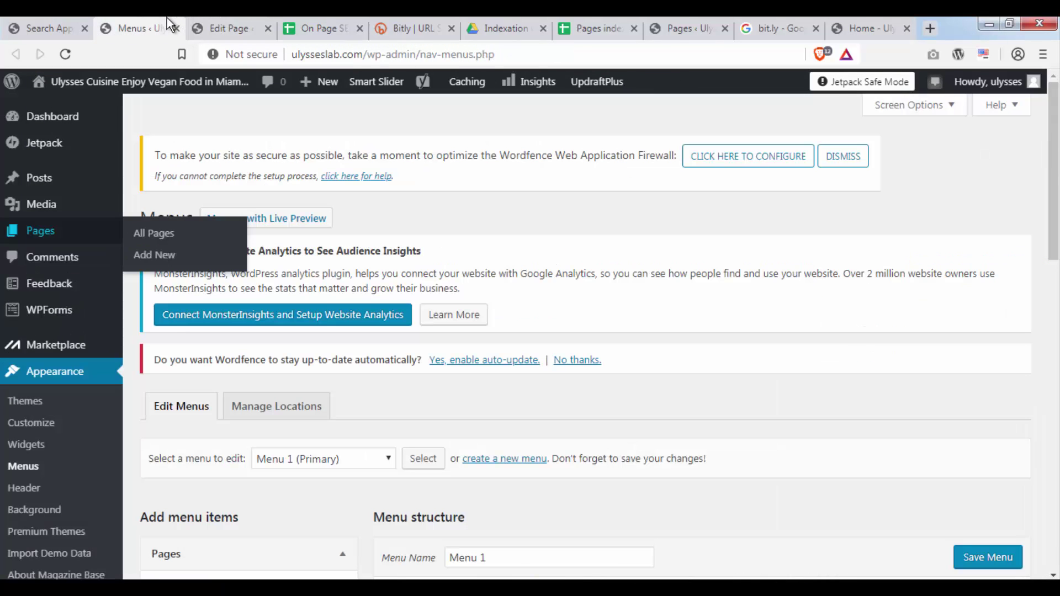
key(ctrl+w)
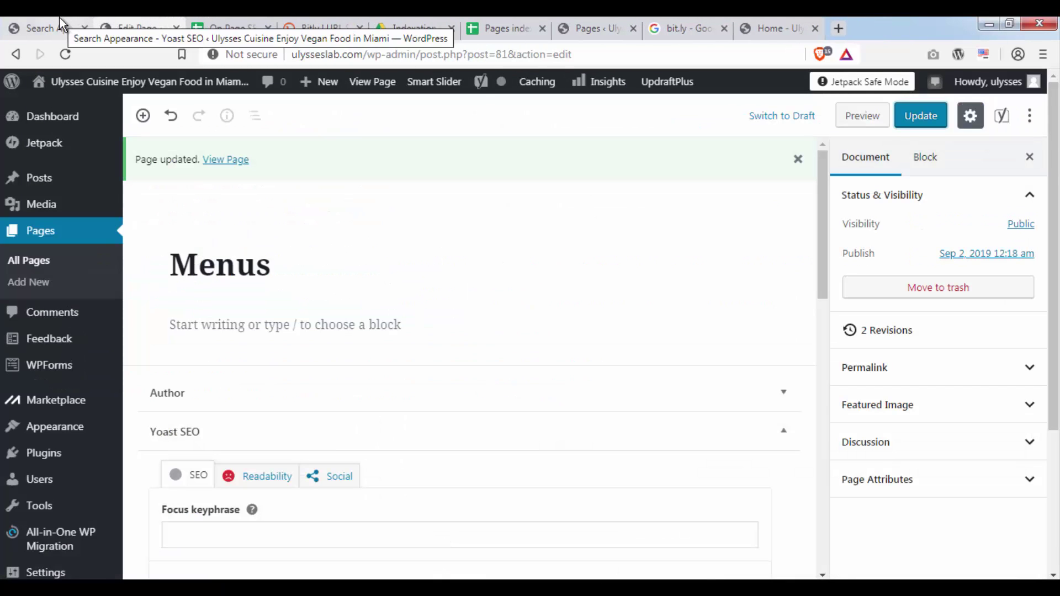
key(ctrl+w)
click(53, 17)
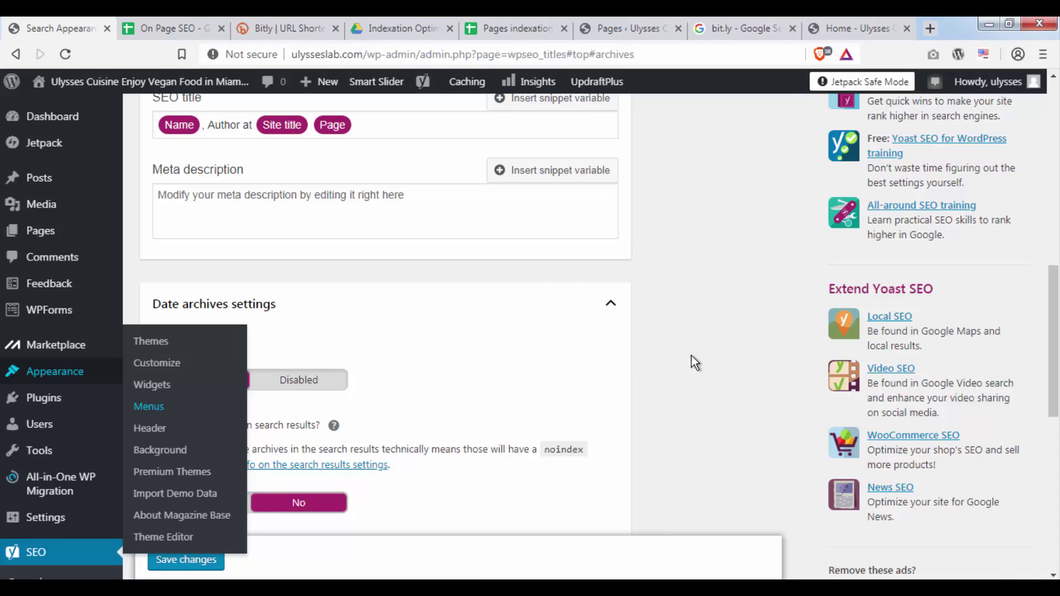
scroll(544, 406, down, 2)
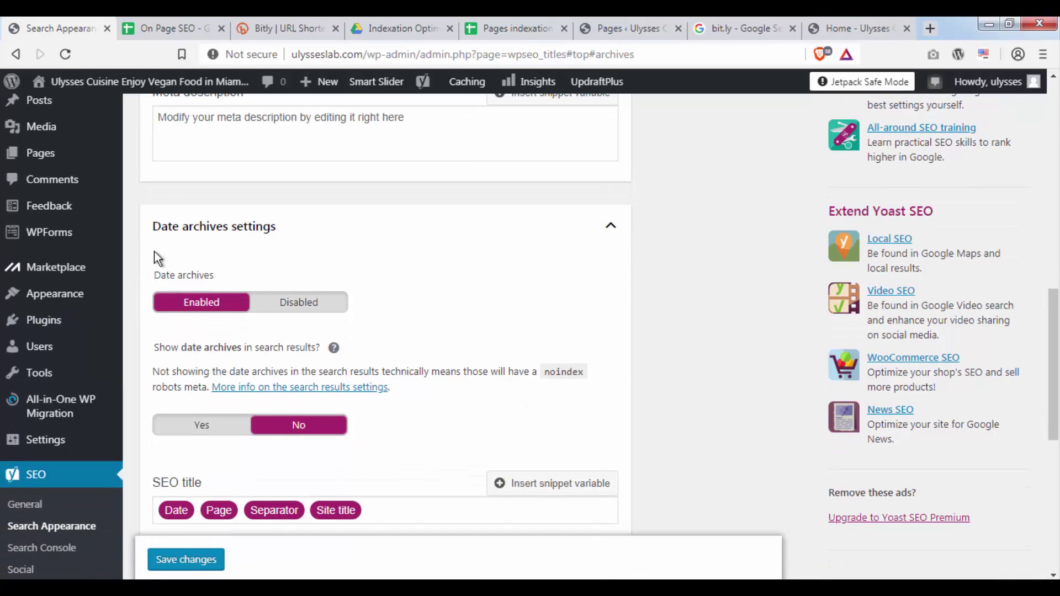
Place the home page tab beside the Yoast SEO tab and open the post comparing healthy and unhealthy vegans
drag(850, 22, 187, 18)
scroll(552, 359, down, 3)
click(428, 390)
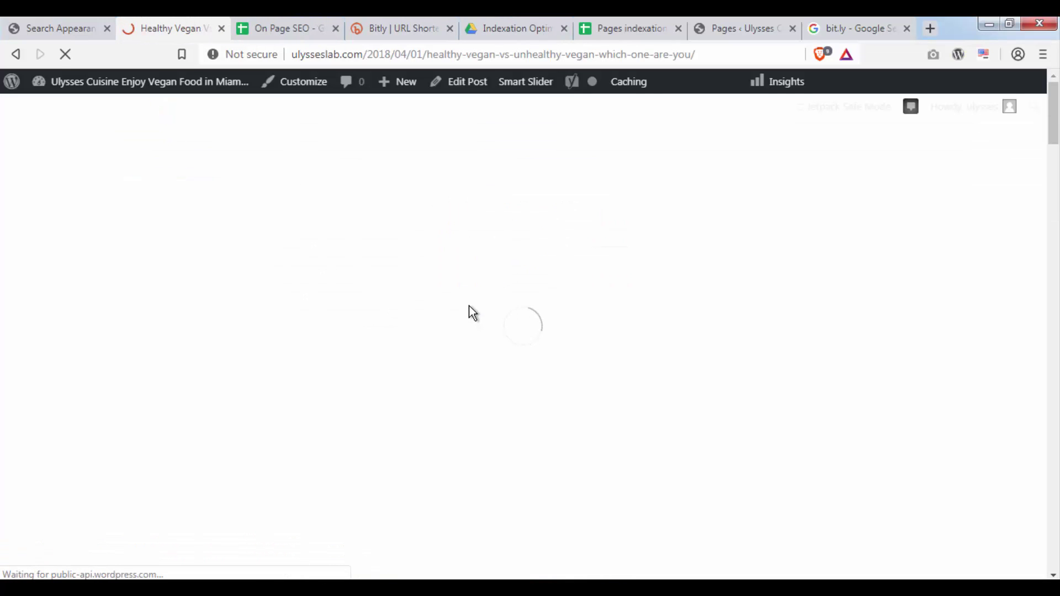
scroll(468, 307, down, 10)
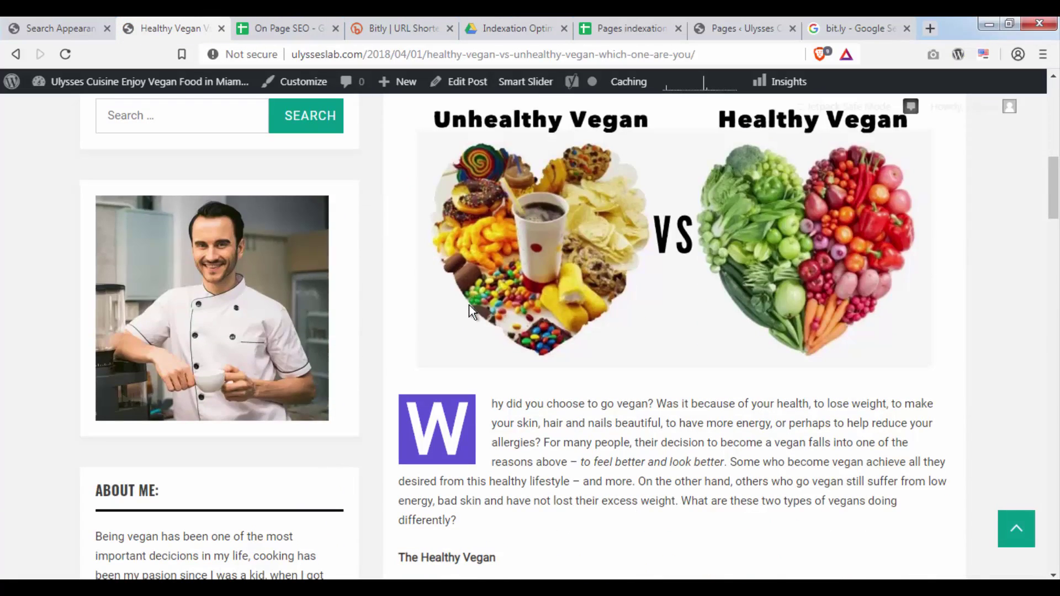
scroll(485, 314, up, 5)
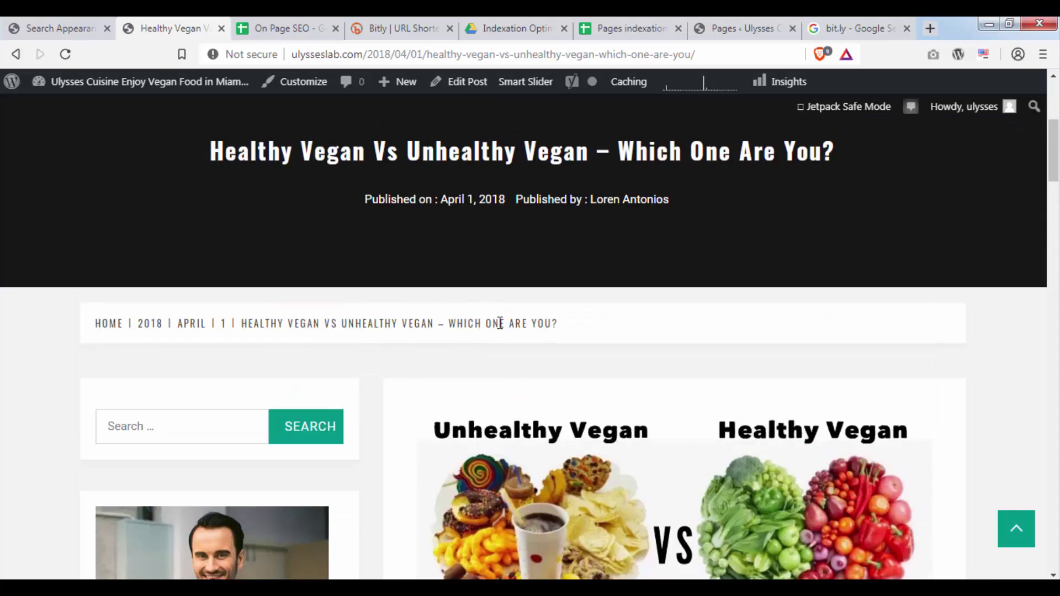
Open the post's publication date link in a new tab, cut its address to ulysseslab.com/2018/04/01/ and browse that day archive
middle_click(485, 205)
click(263, 22)
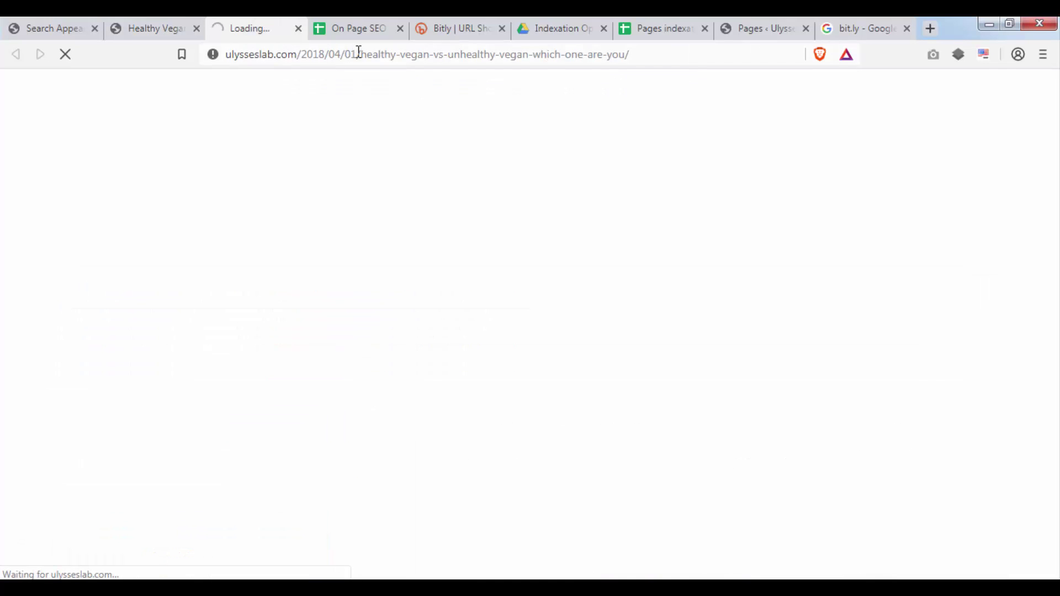
double_click(433, 57)
drag(434, 58, 695, 82)
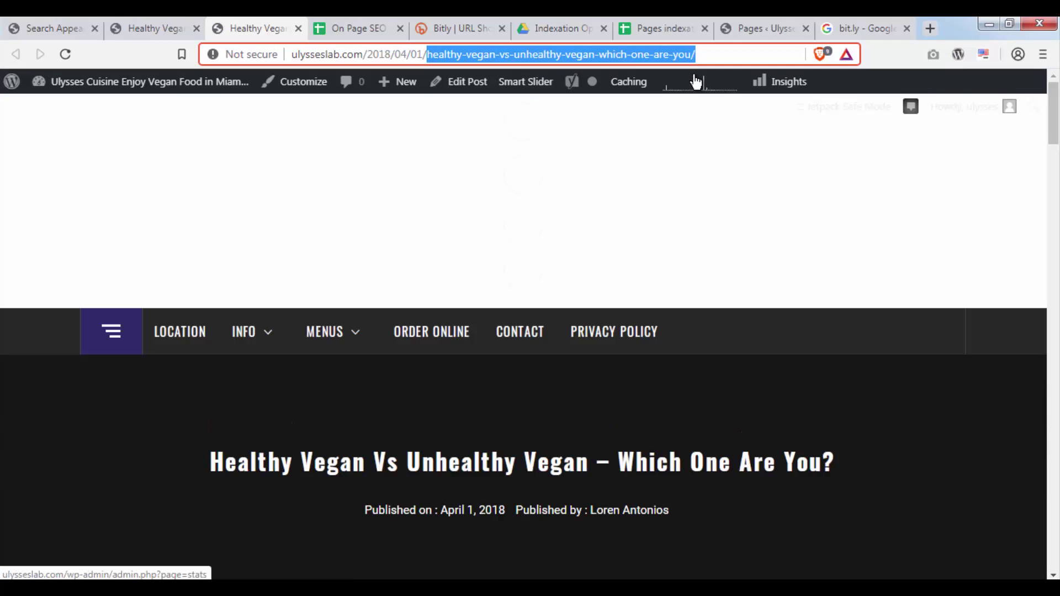
key(BackSpace)
key(Return)
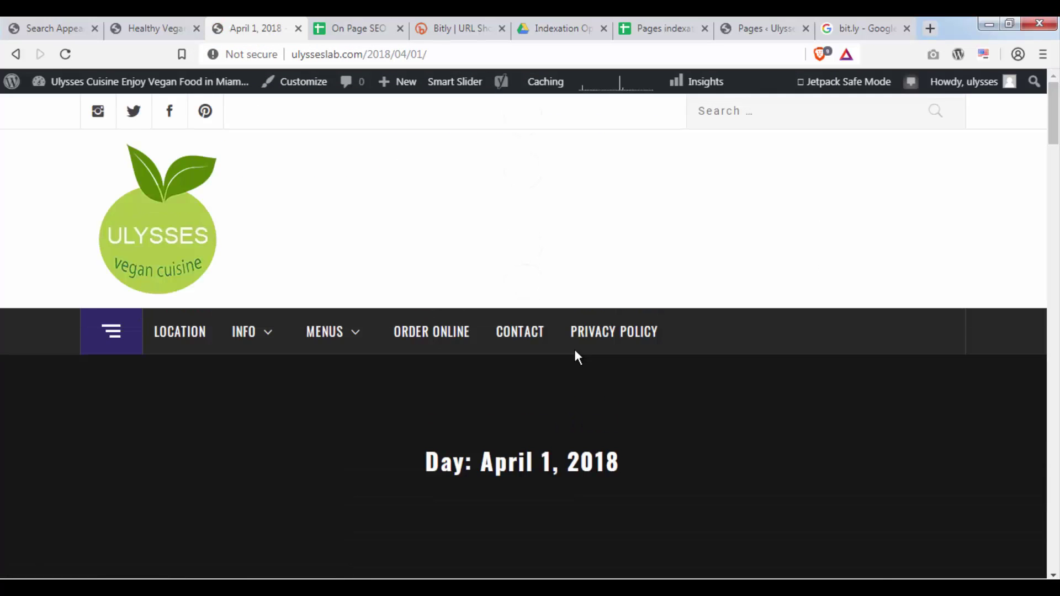
scroll(575, 350, down, 15)
scroll(574, 350, up, 15)
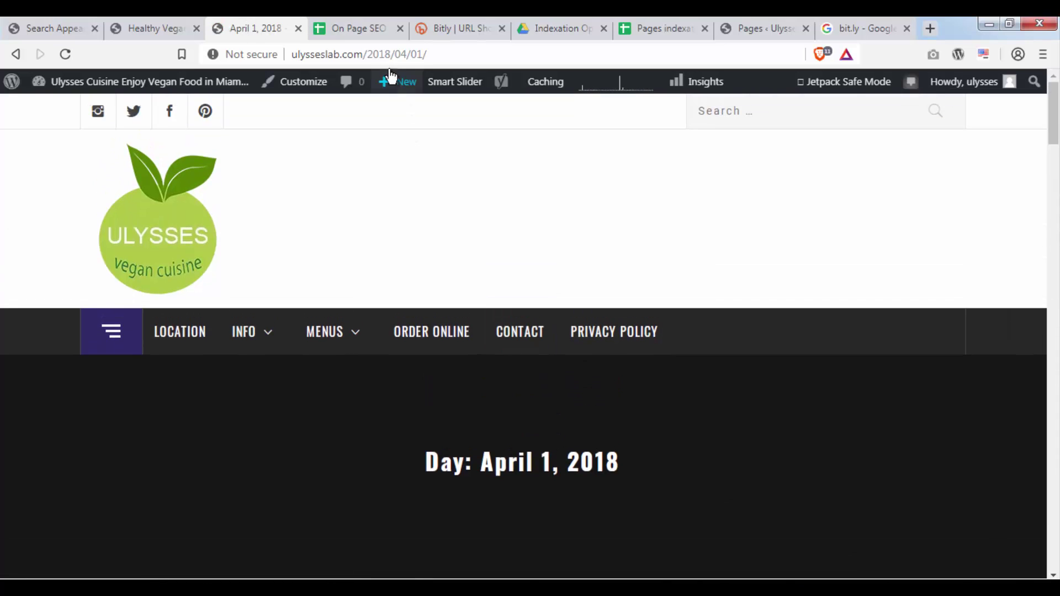
Shorten the archive's address to ulysseslab.com/2018/ and load the year archive
click(382, 57)
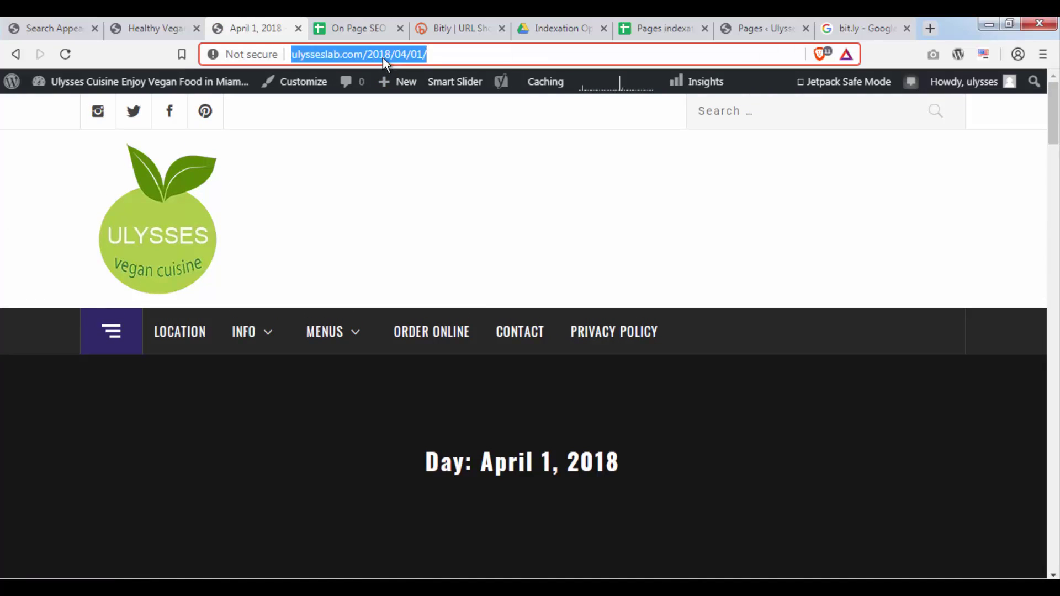
drag(428, 54, 405, 57)
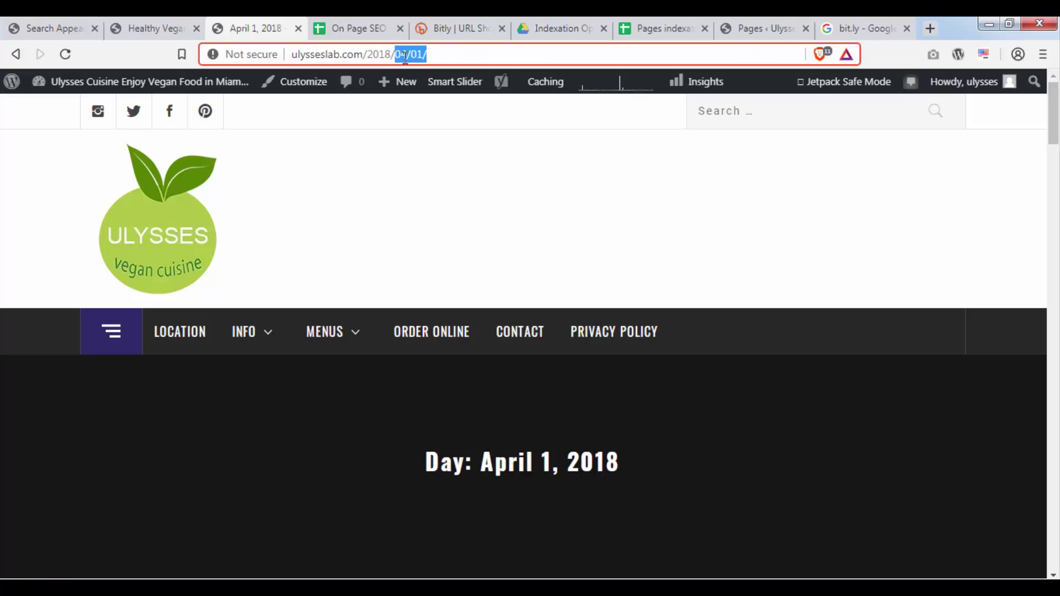
key(BackSpace)
key(Return)
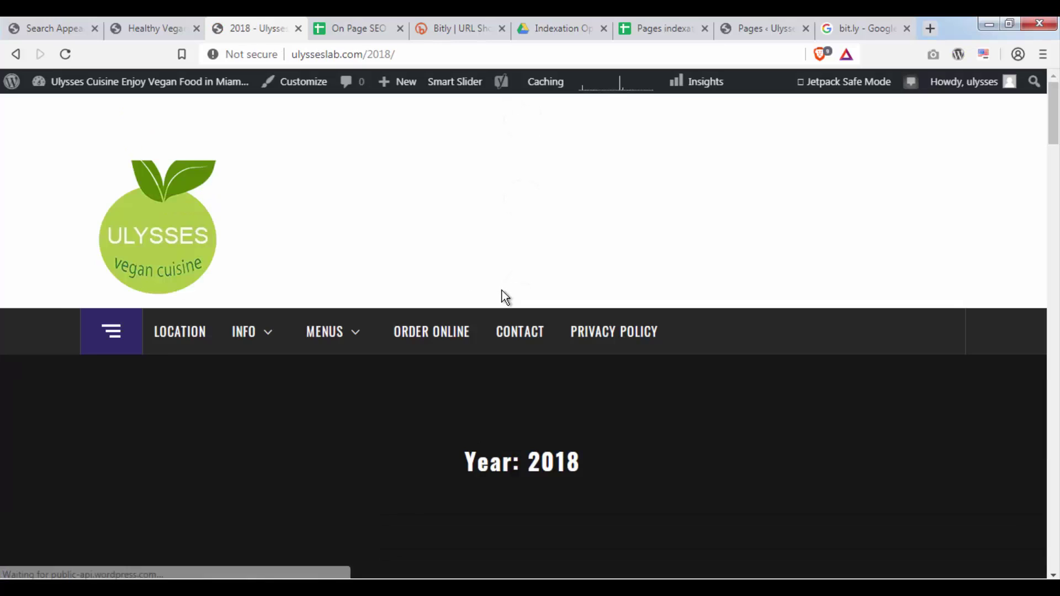
Look through the posts listed in the 2018 year archive and glance back at the healthy versus unhealthy vegan post
scroll(503, 290, down, 20)
scroll(501, 290, down, 15)
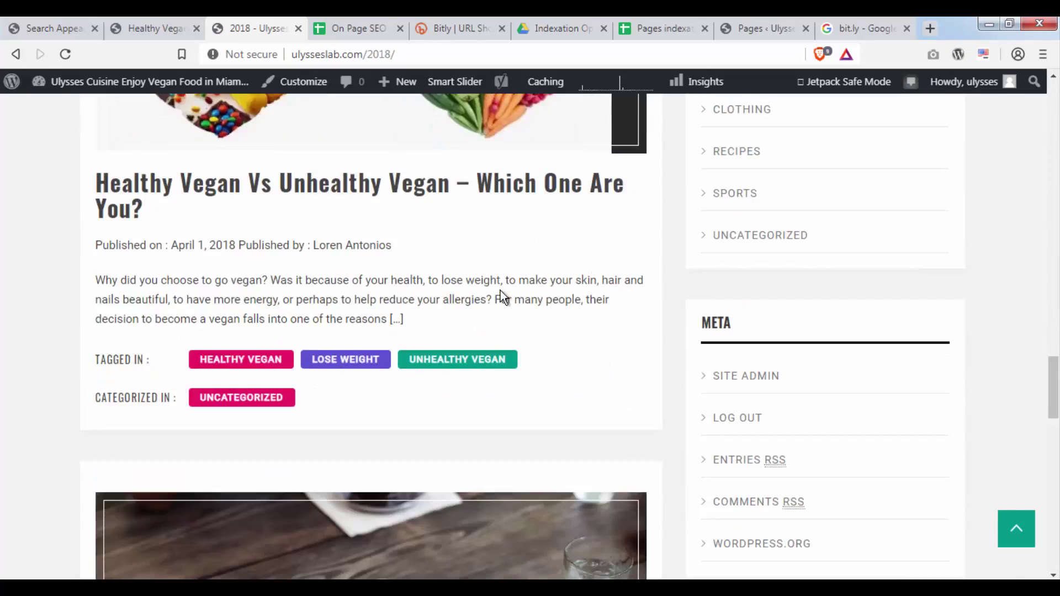
scroll(293, 332, up, 20)
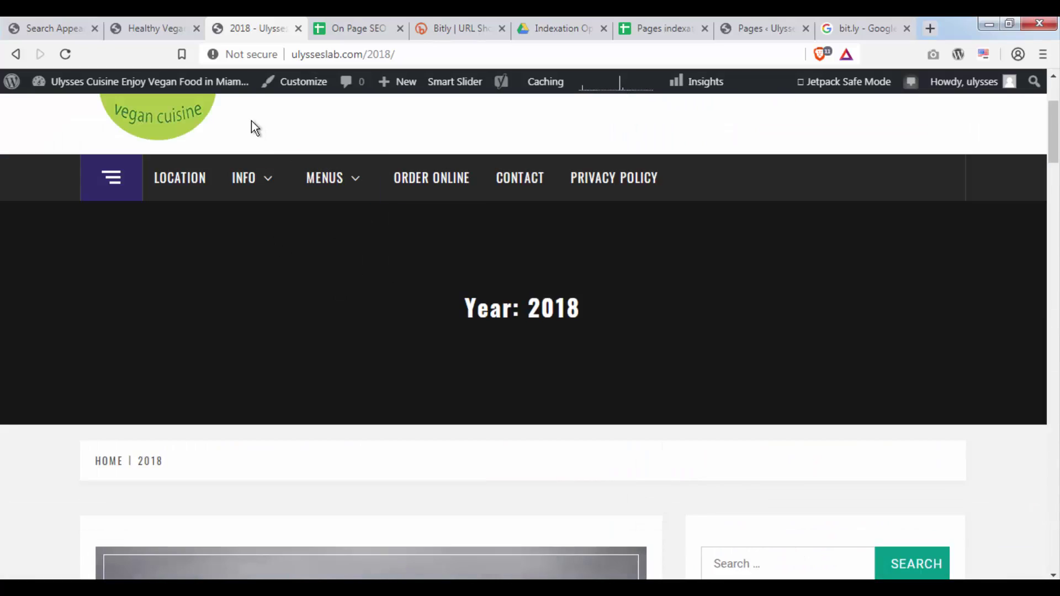
click(165, 19)
click(270, 17)
scroll(572, 318, down, 10)
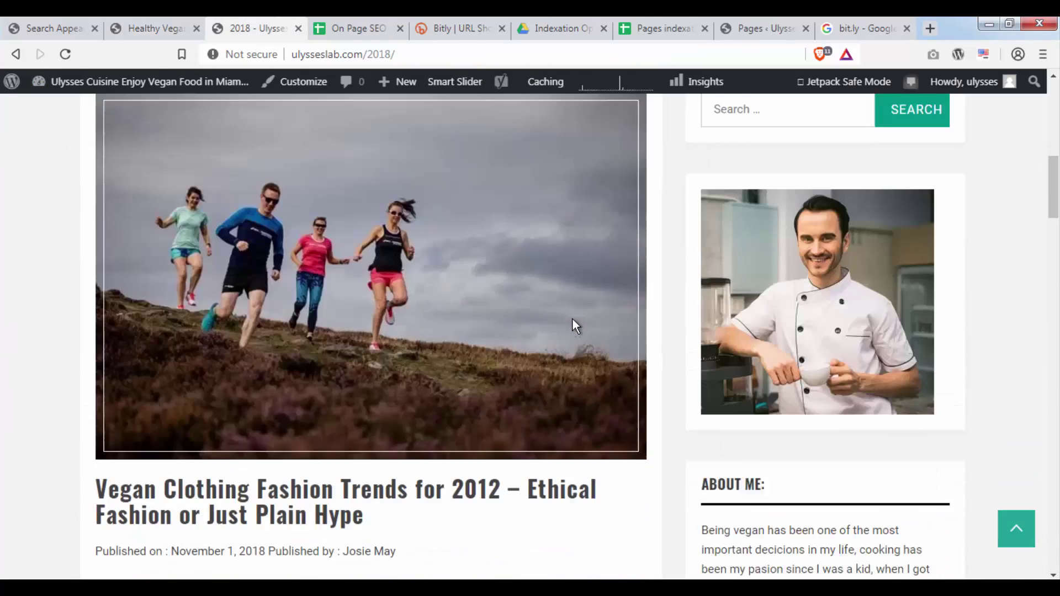
scroll(569, 316, up, 10)
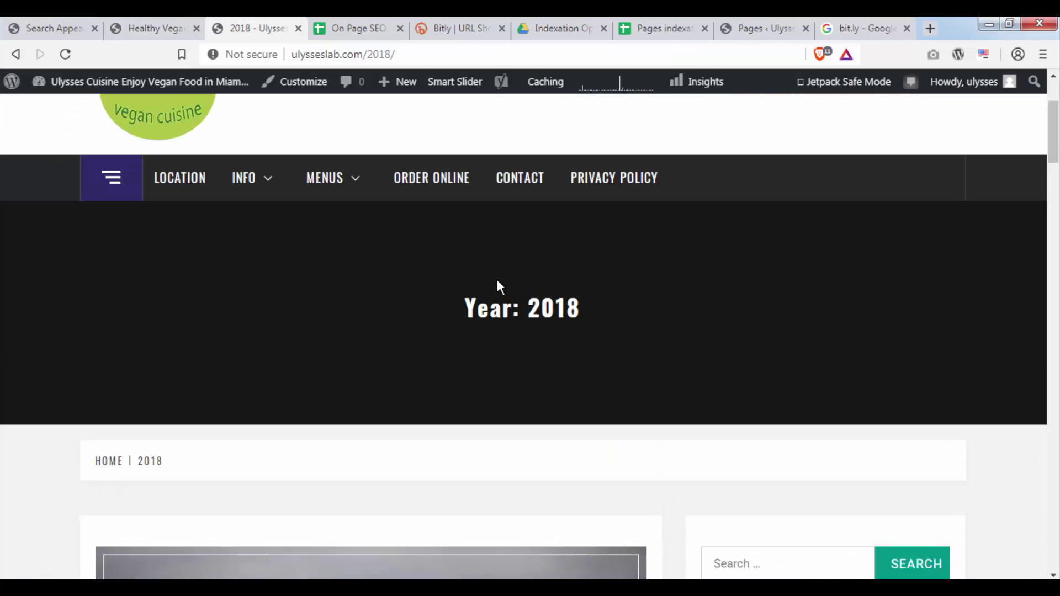
View the 2018 archive's page source and highlight the noindex value in its robots meta tag
key(ctrl+u)
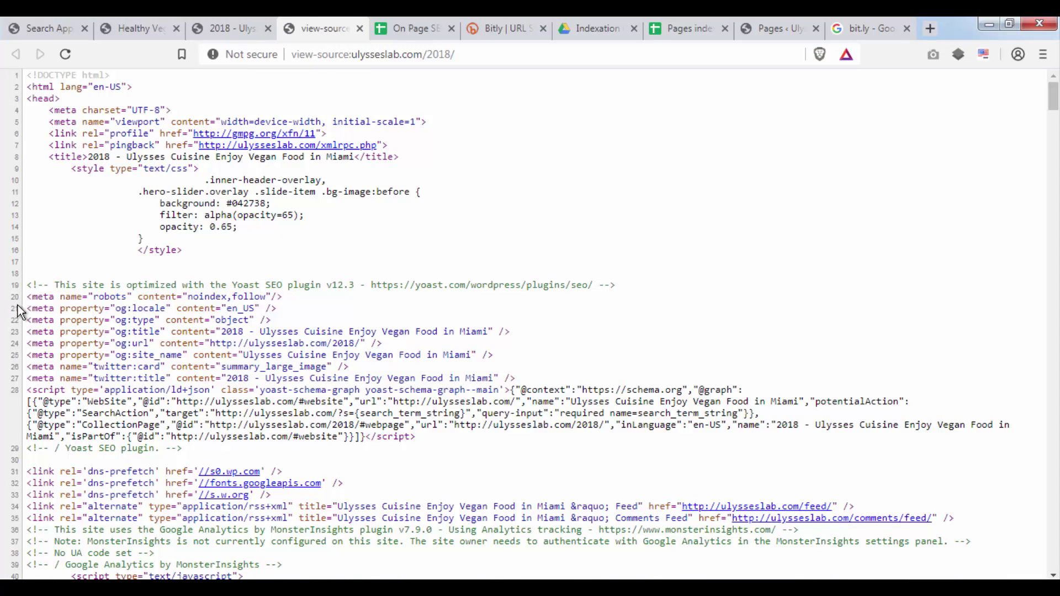
triple_click(198, 299)
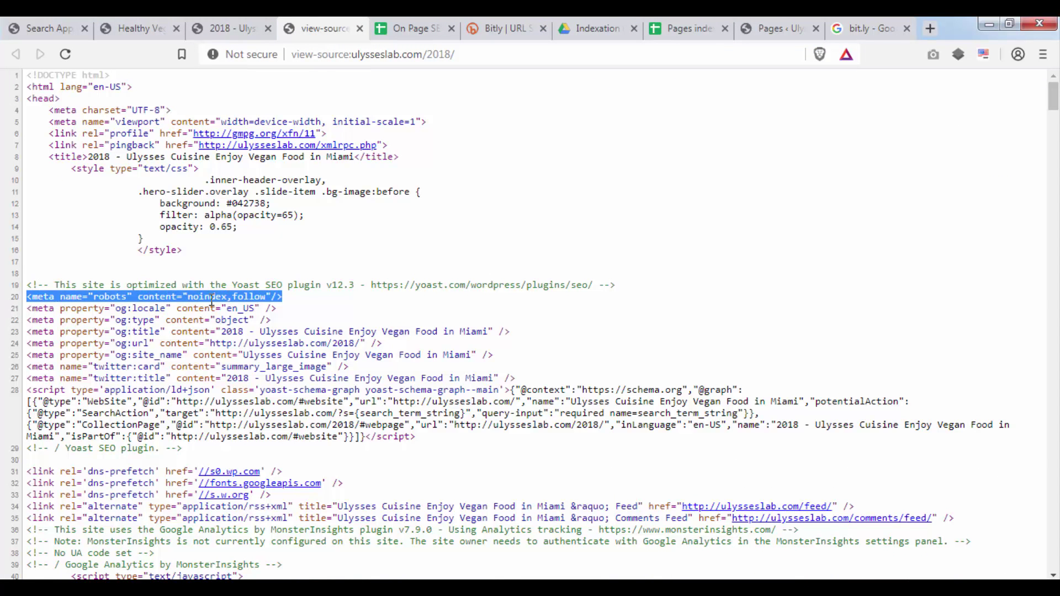
double_click(216, 299)
double_click(216, 298)
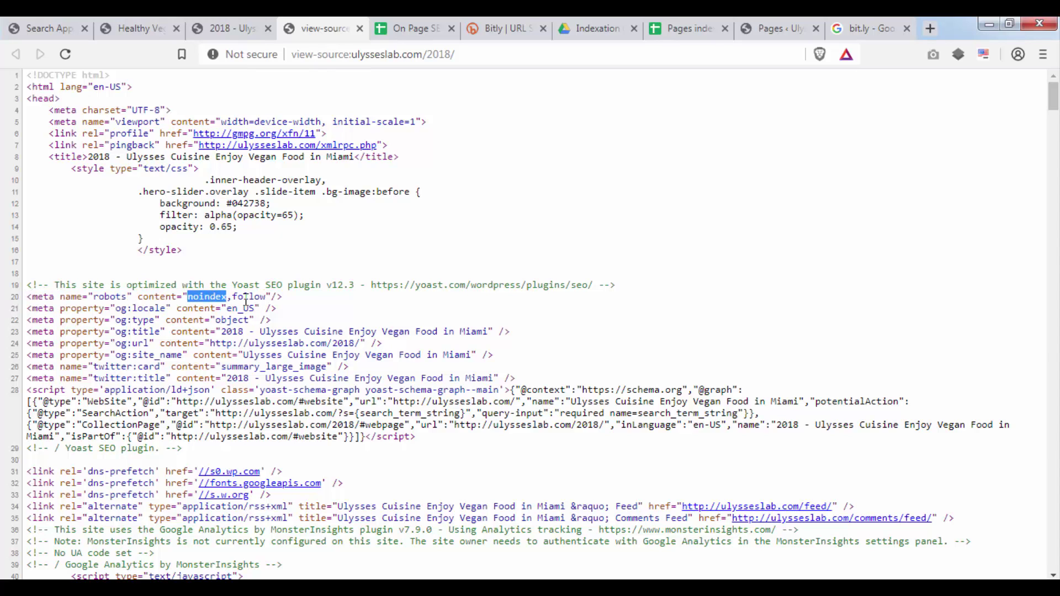
Set Date archives to Disabled in the Yoast SEO archive settings and save the changes
click(50, 28)
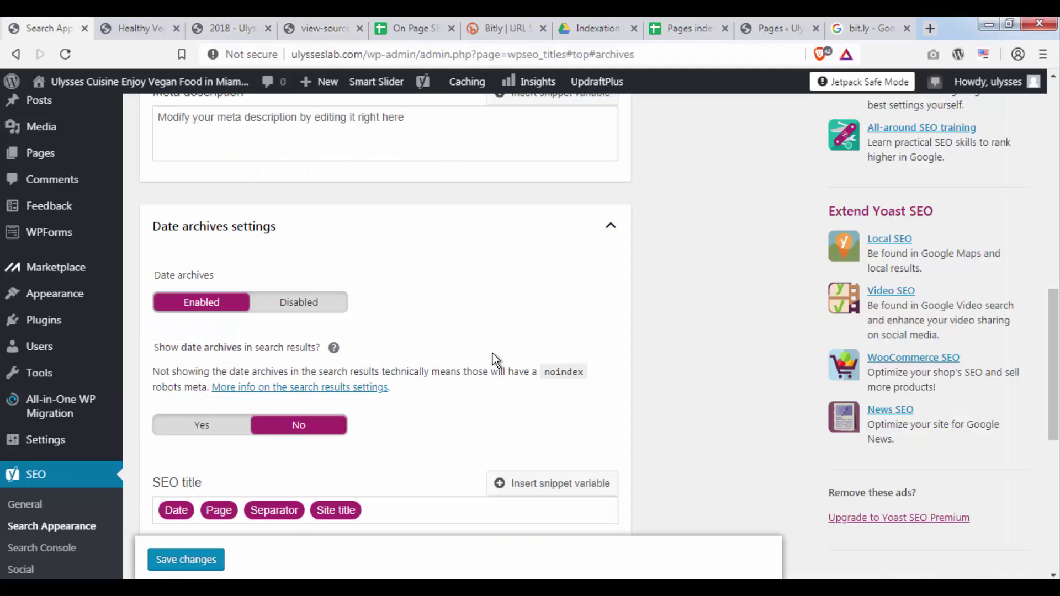
click(296, 306)
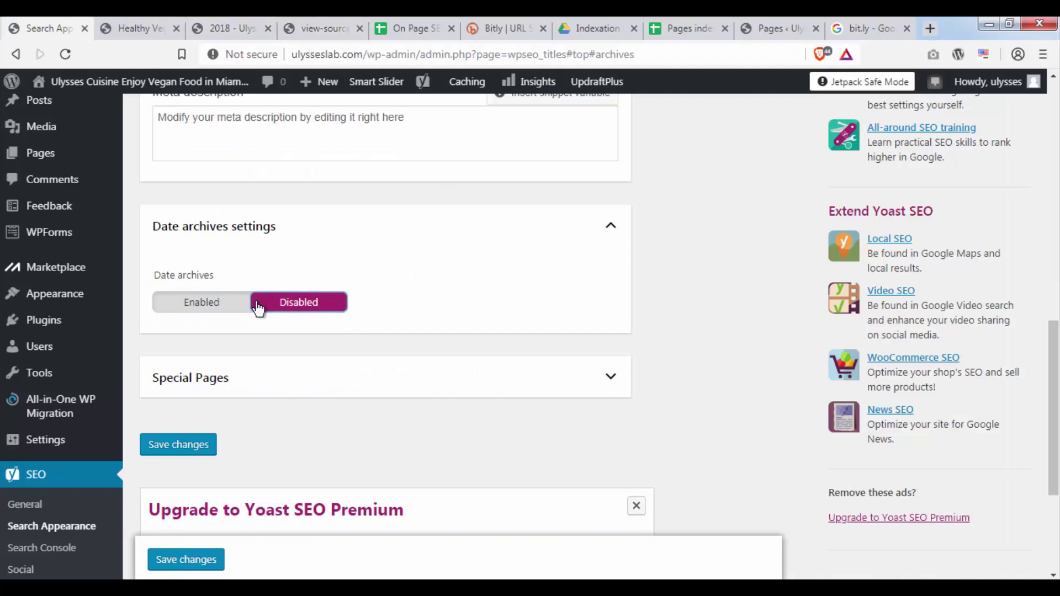
click(172, 445)
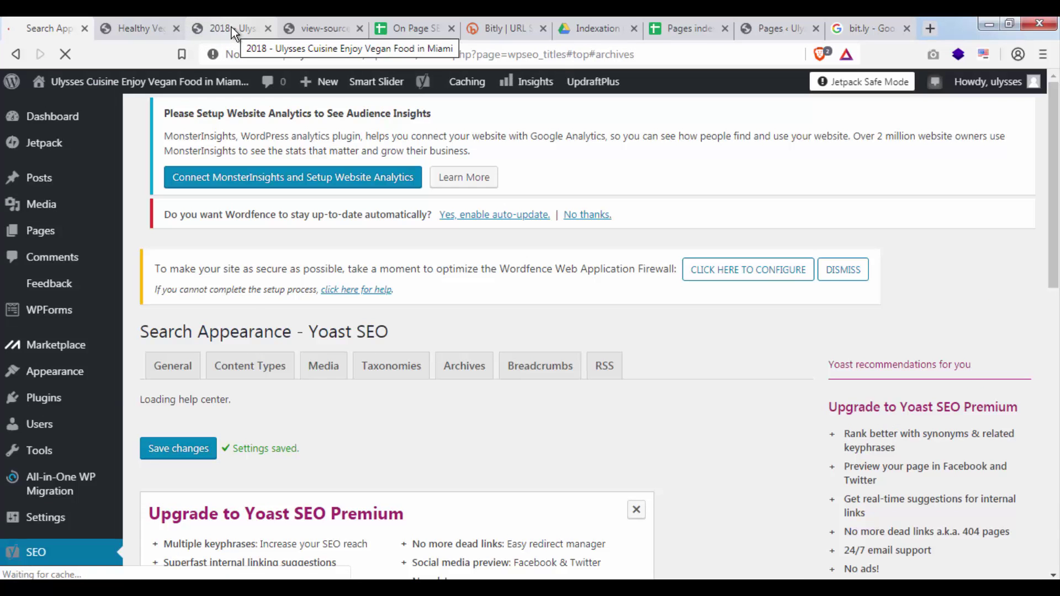
Reload the ulysseslab.com/2018/ archive to check which address it leads to
click(231, 28)
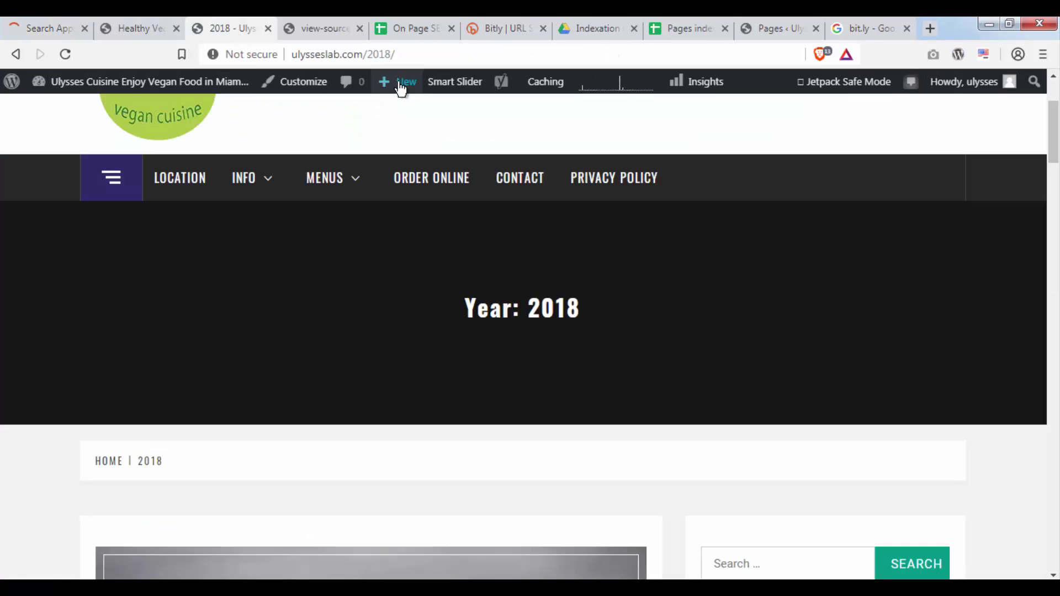
click(66, 56)
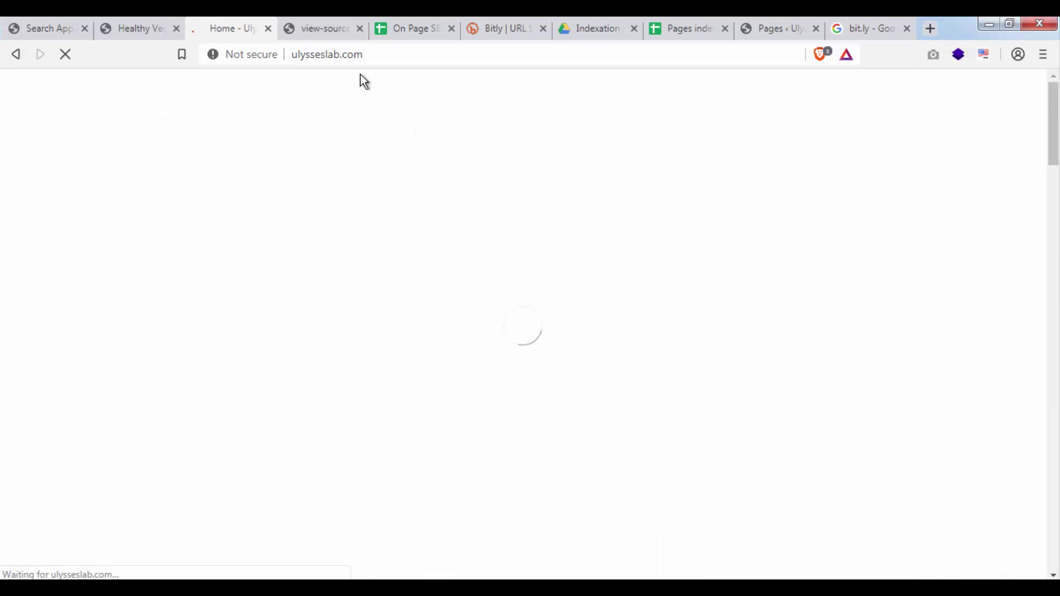
click(324, 53)
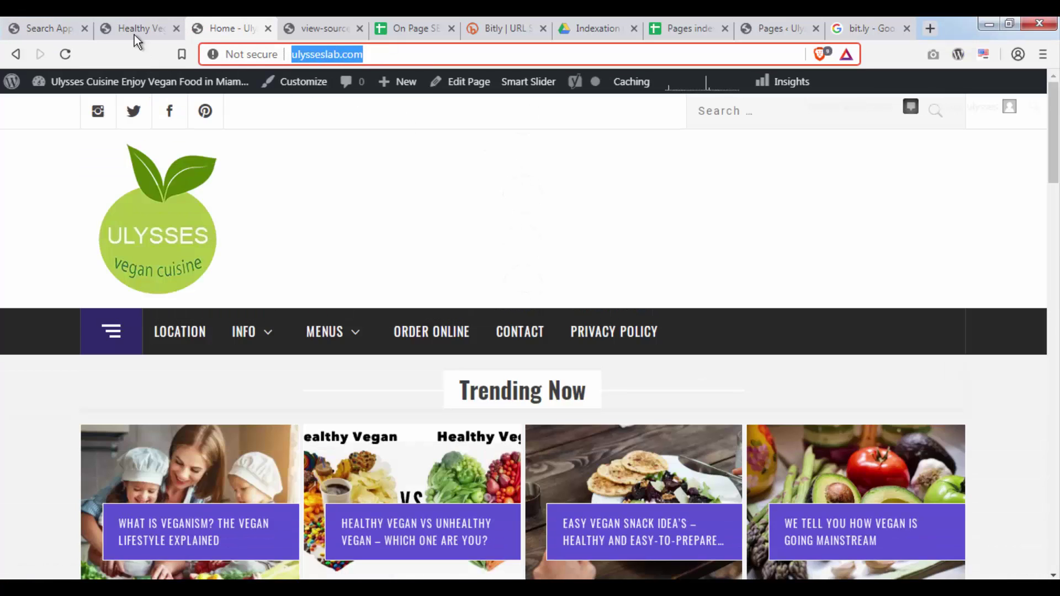
Set Date archives back to Enabled in Yoast SEO and check the option for showing them in search results
click(72, 28)
scroll(454, 400, down, 5)
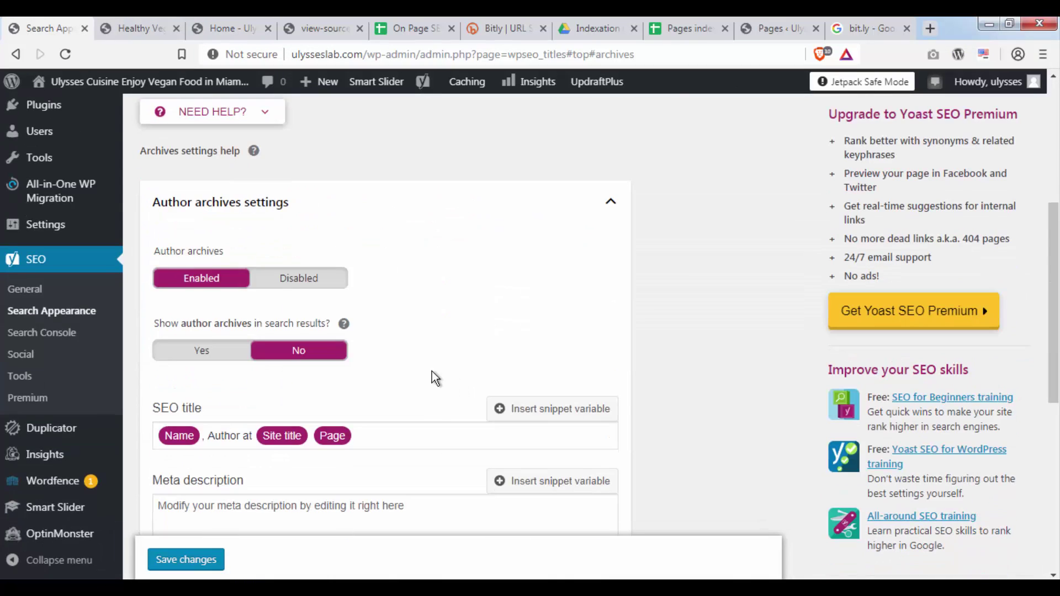
scroll(441, 370, down, 3)
scroll(463, 368, down, 1)
click(467, 397)
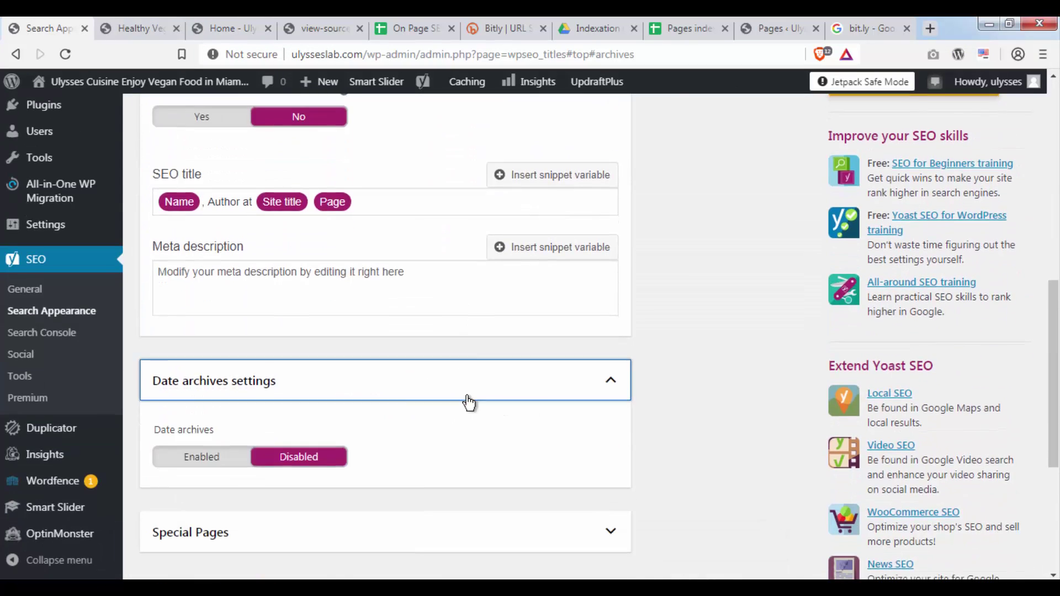
scroll(469, 402, down, 3)
click(202, 300)
scroll(213, 327, down, 1)
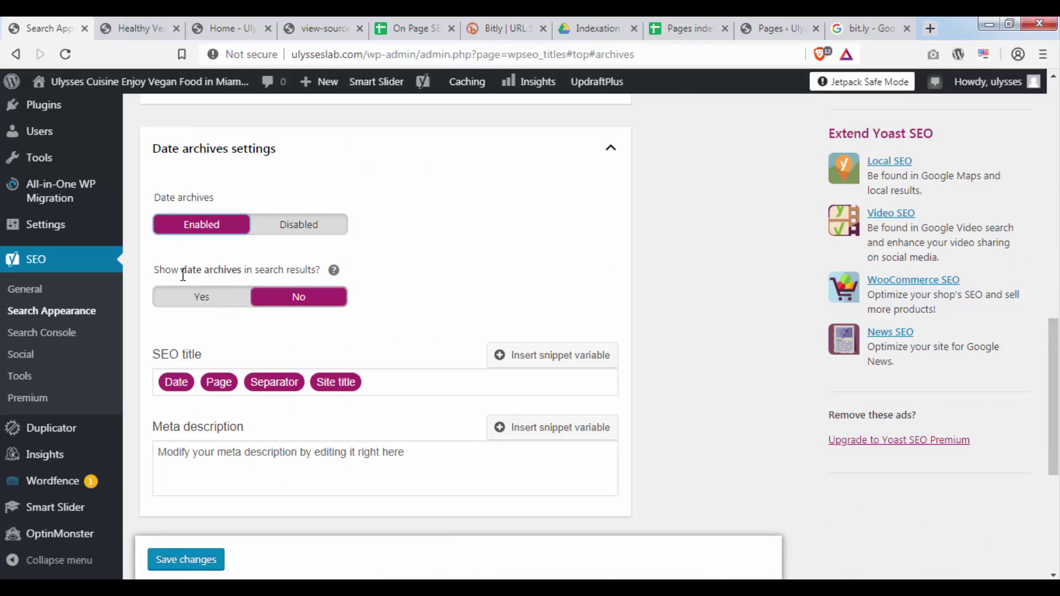
drag(154, 270, 258, 283)
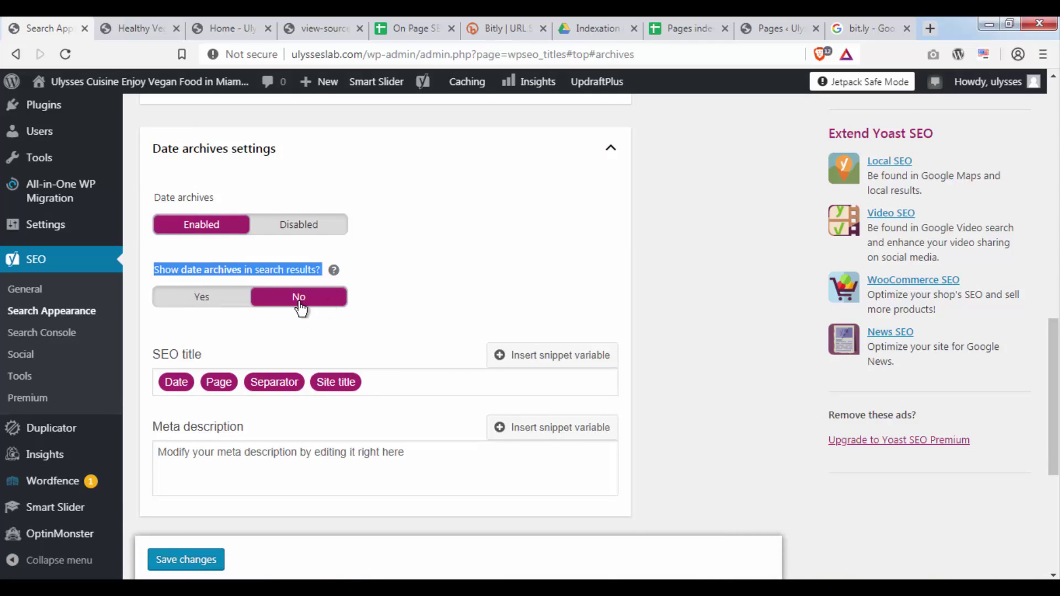
Review Yoast SEO's Special Pages, Breadcrumbs and RSS feed settings
scroll(619, 424, down, 3)
click(591, 416)
scroll(663, 407, down, 2)
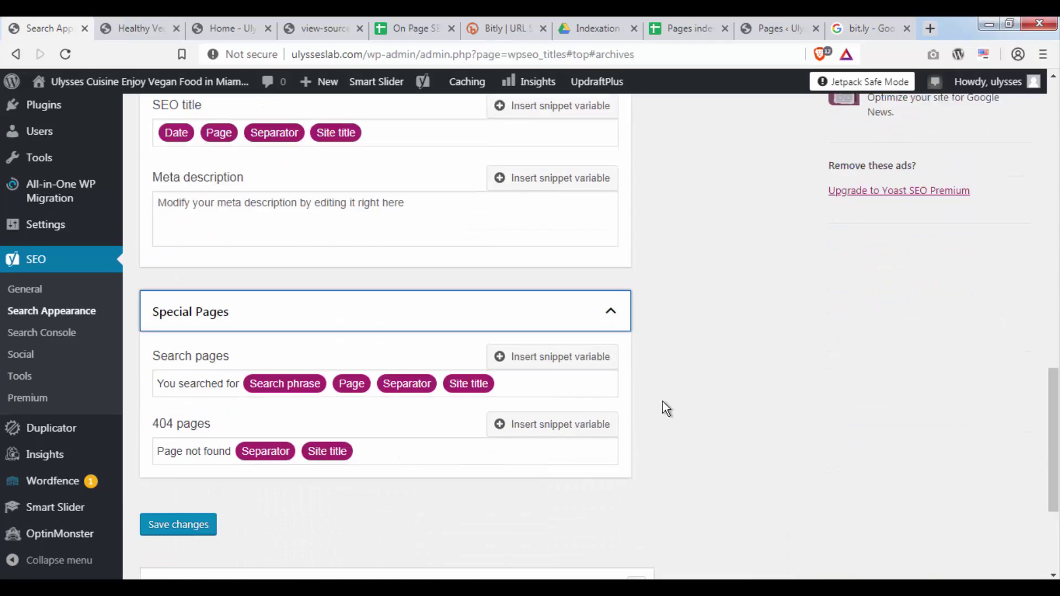
scroll(442, 416, up, 10)
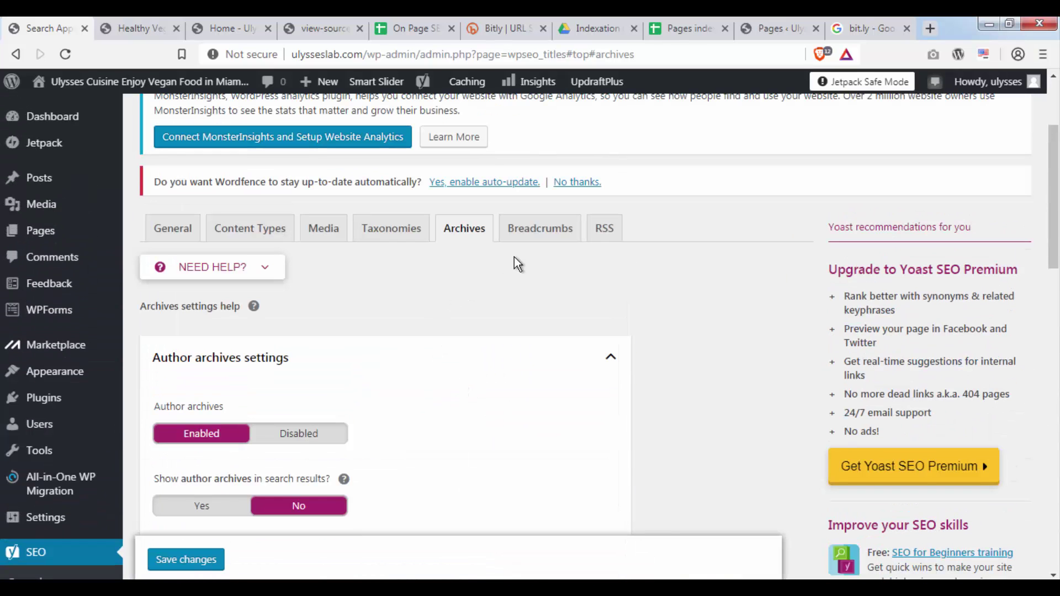
click(532, 231)
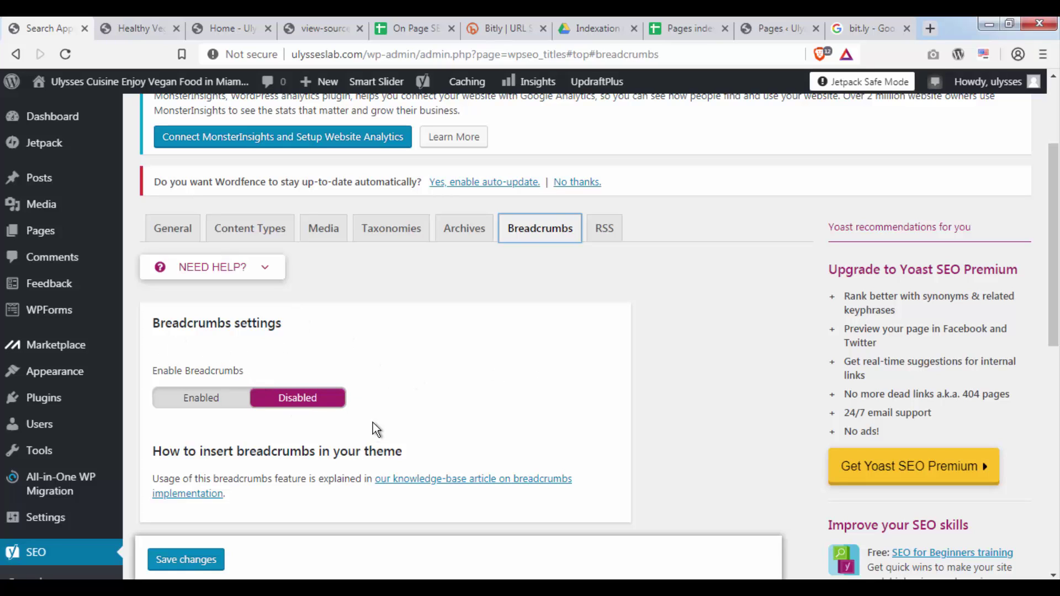
click(606, 238)
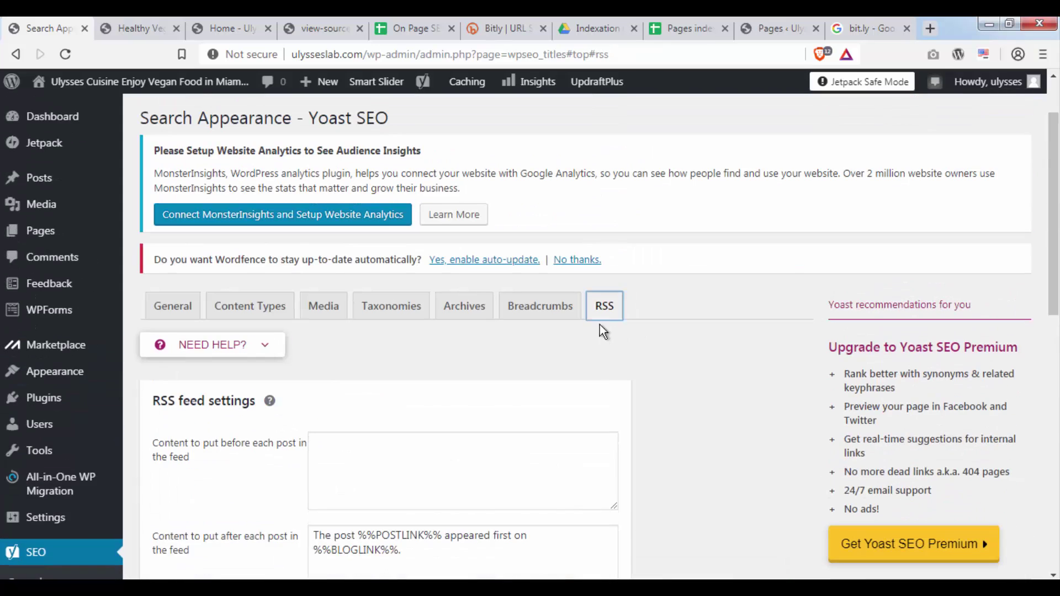
click(532, 307)
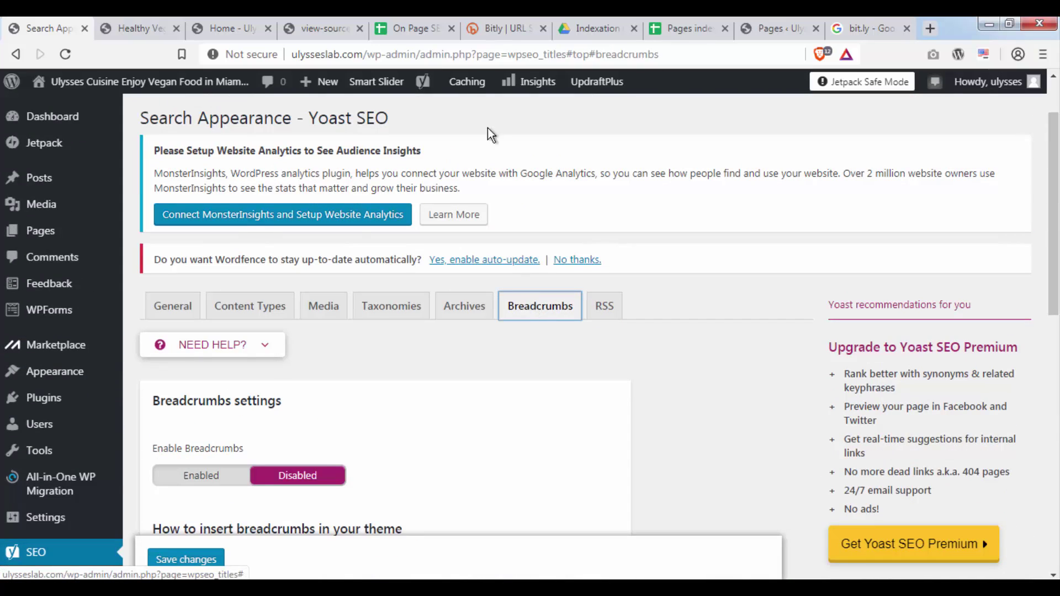
In the On Page SEO sheet, enter status "ok" for the rows from Projects indexation through Media attachment indexation
click(428, 28)
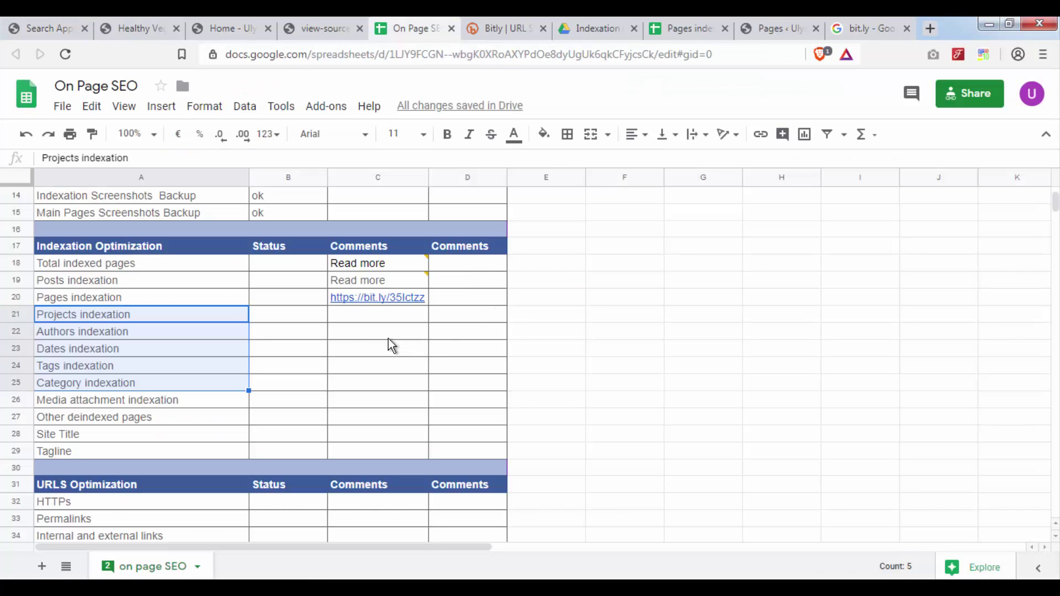
click(282, 316)
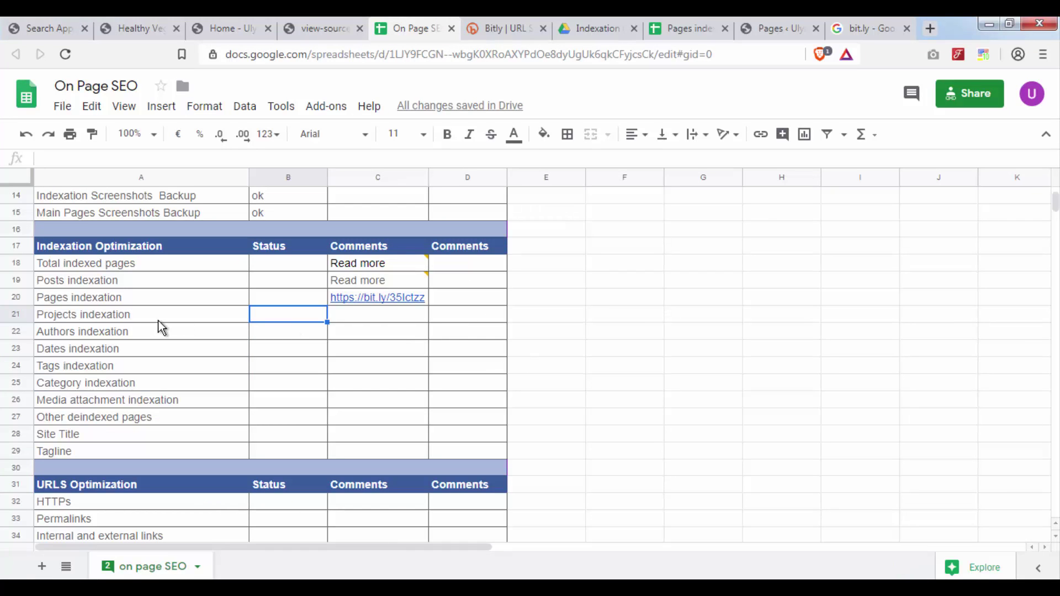
text(ok)
key(Return)
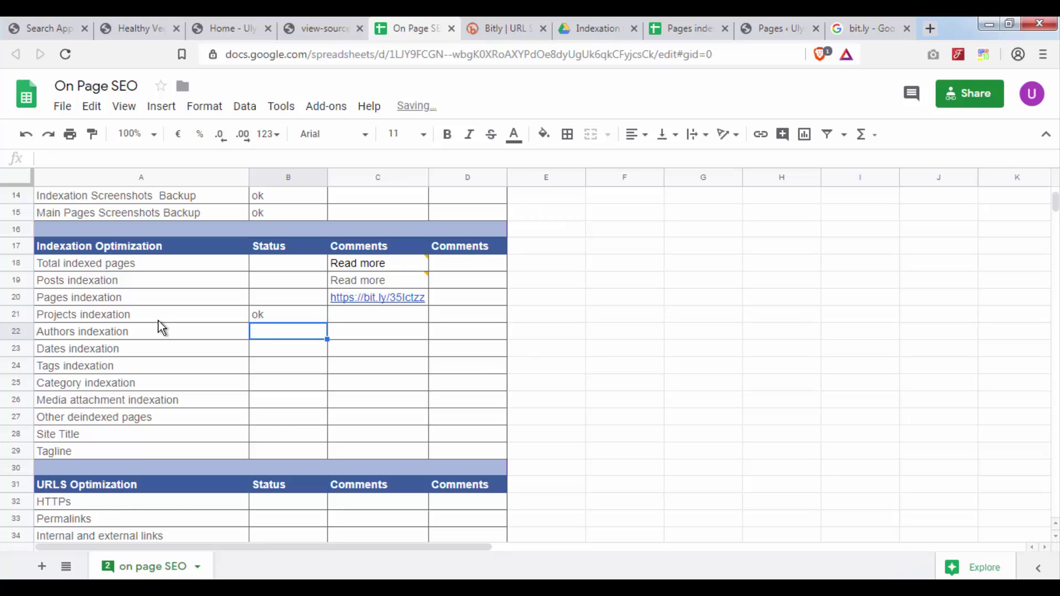
text(ok)
key(Return)
text(ok)
key(Return)
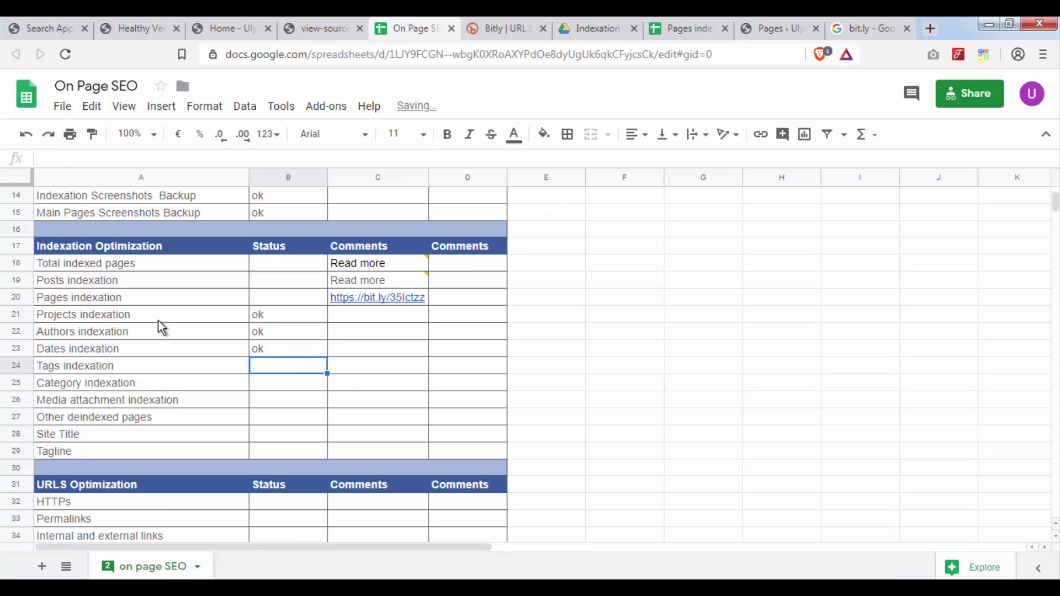
text(ok)
key(Return)
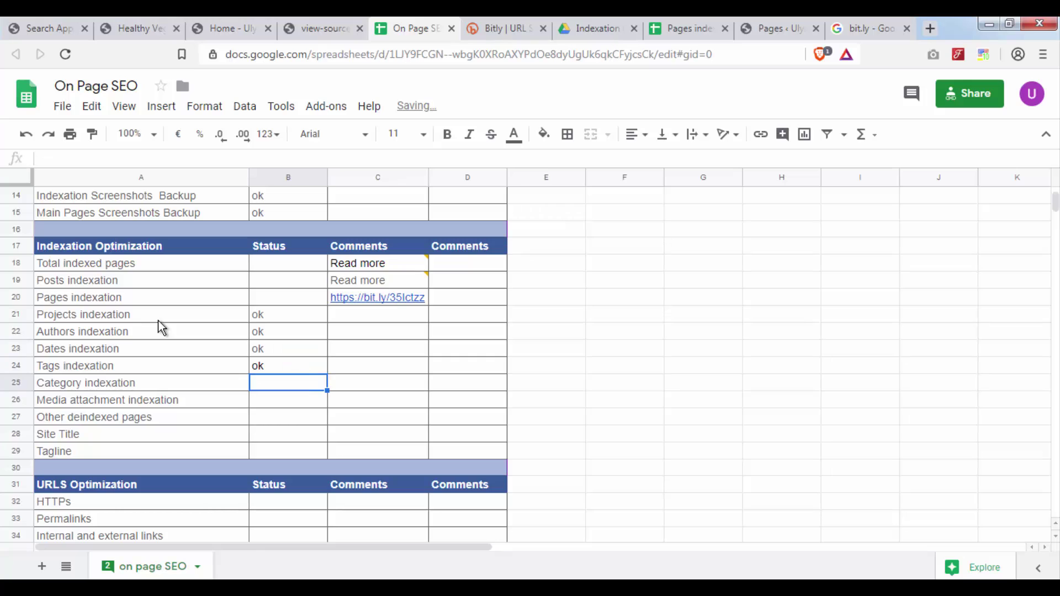
text(ok)
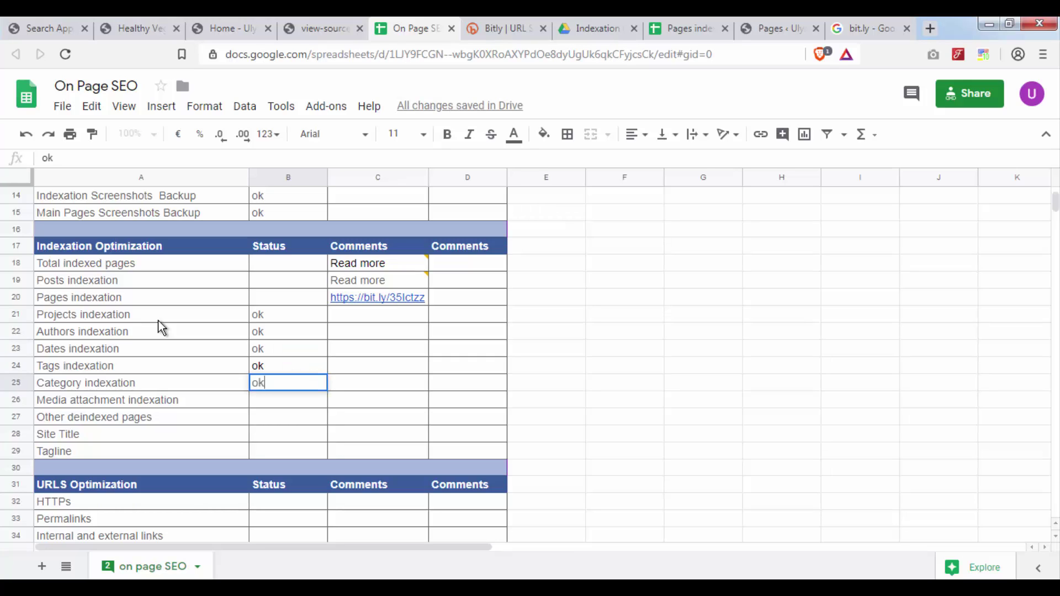
key(Return)
text(ok)
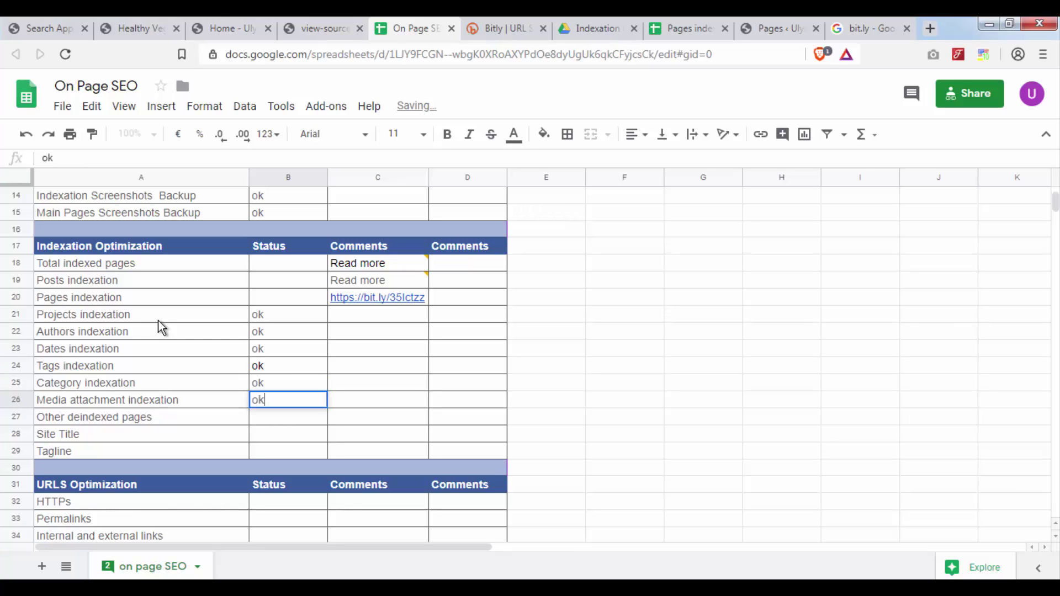
key(Return)
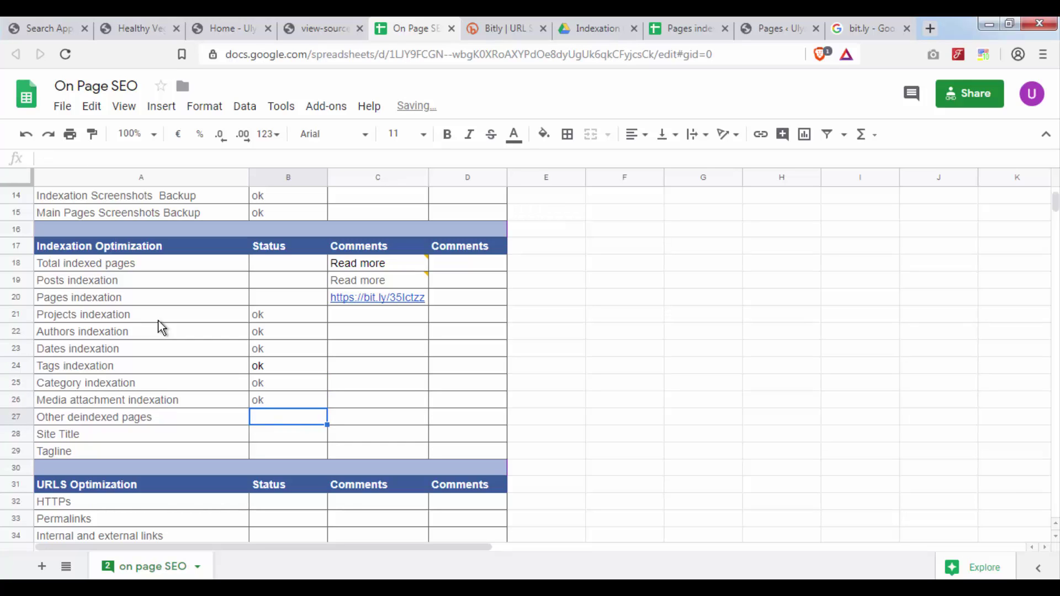
Enter the comment "fix with yoast" for Projects indexation in the first Comments column
click(367, 314)
text(fix no)
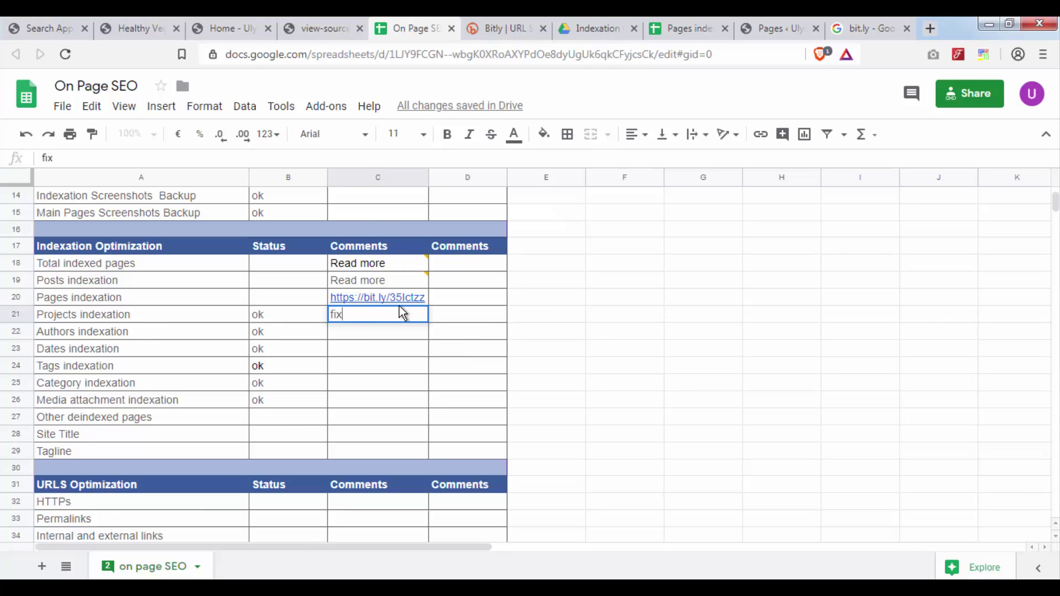
key(BackSpace)
key(BackSpace)
text(on yoas)
key(BackSpace)
key(BackSpace)
key(BackSpace)
key(BackSpace)
key(BackSpace)
key(BackSpace)
key(BackSpace)
text(with  y yoasy)
key(Return)
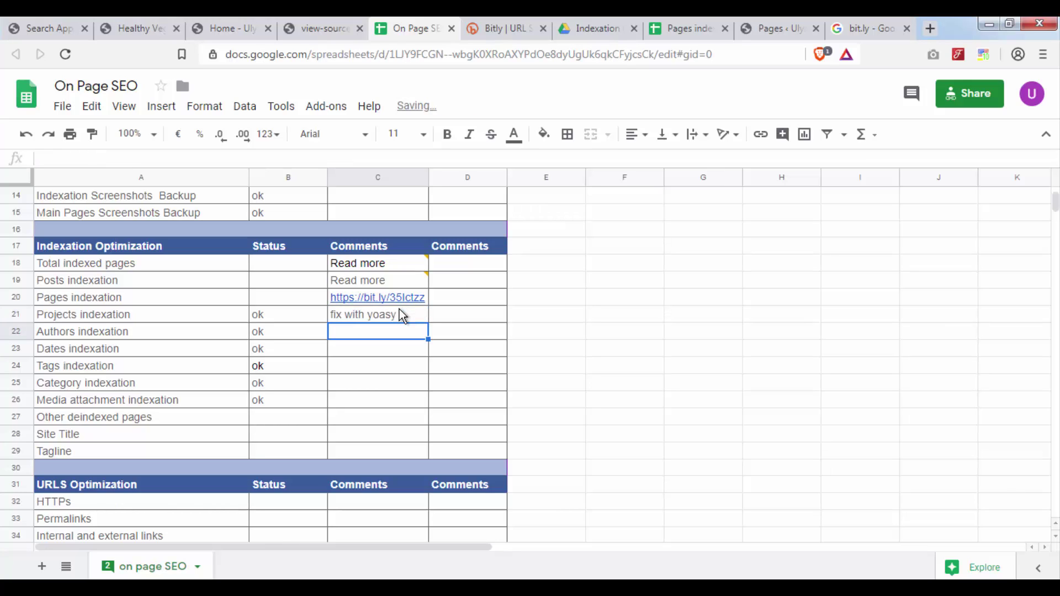
click(399, 310)
double_click(406, 319)
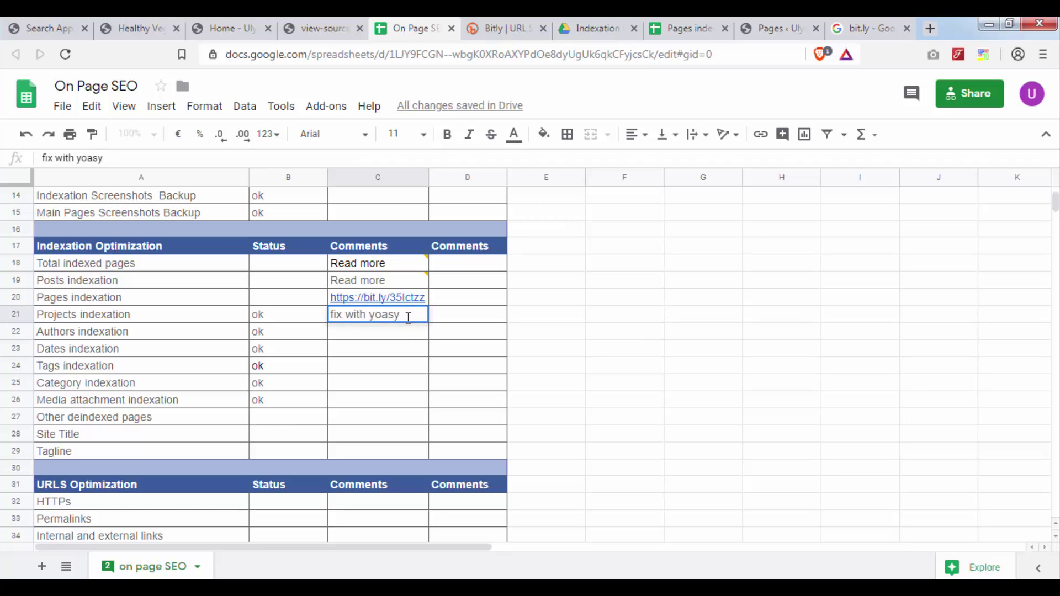
key(BackSpace)
text(t)
key(Return)
Fill the comment "fix with yoast" into the rows from Authors indexation through Media attachment indexation
text(f)
key(Return)
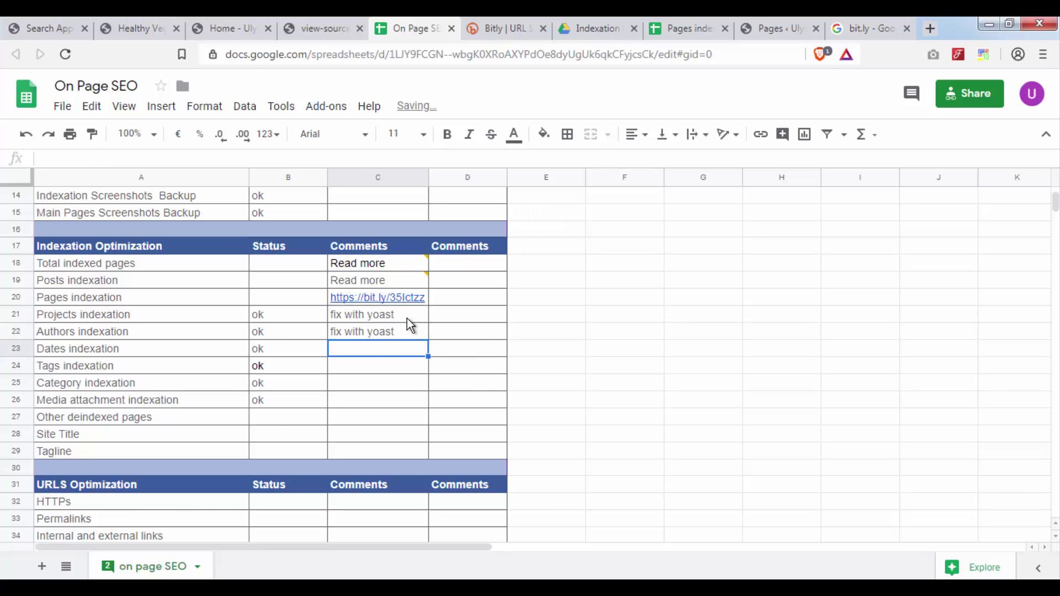
key(ctrl+v)
key(Down)
key(ctrl+v)
key(Down)
text(fix with yoast)
key(Down)
text(fix with yoast)
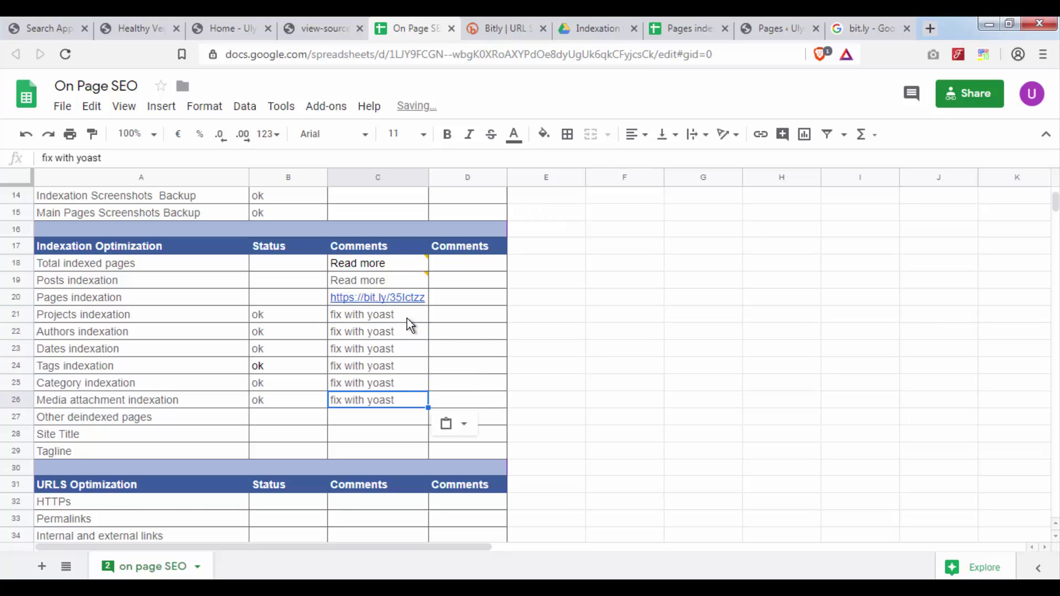
Look over the checklist rows Media attachment indexation, Other deindexed pages and Site Title
key(Down)
key(Left)
key(Left)
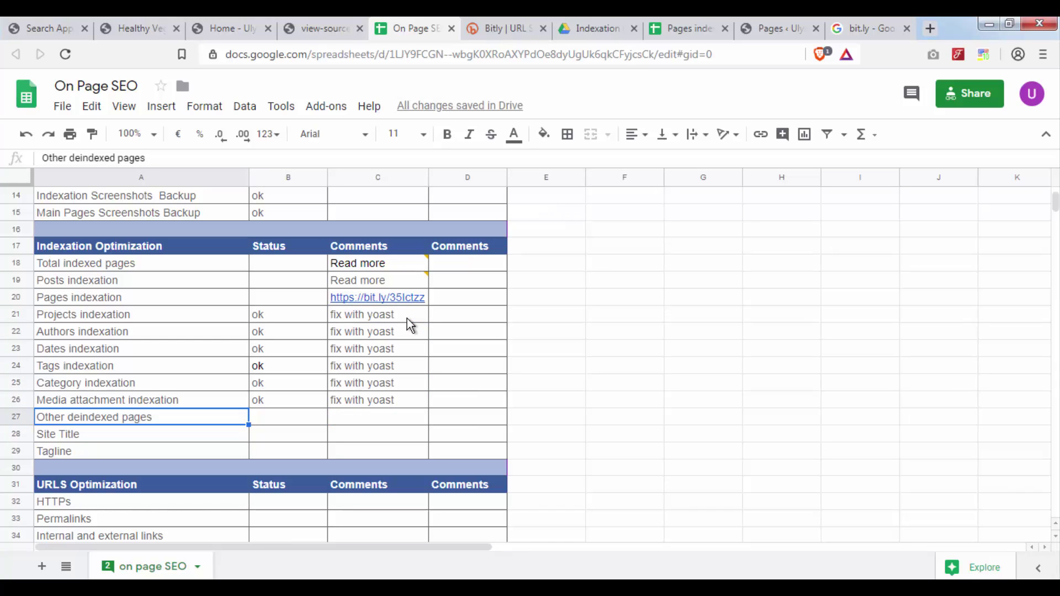
key(Right)
key(Right)
key(Up)
key(Left)
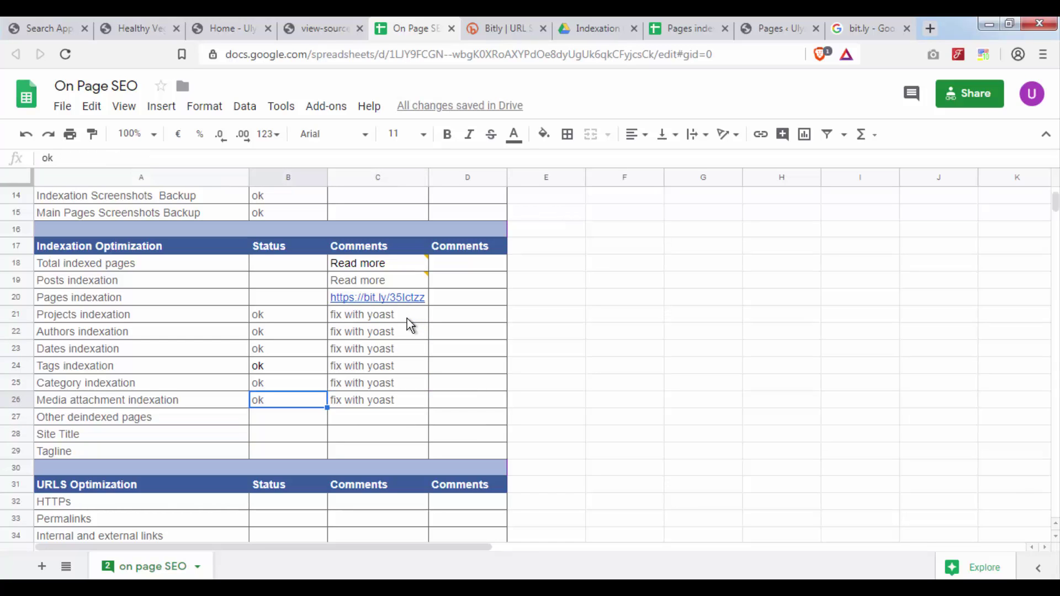
key(Down)
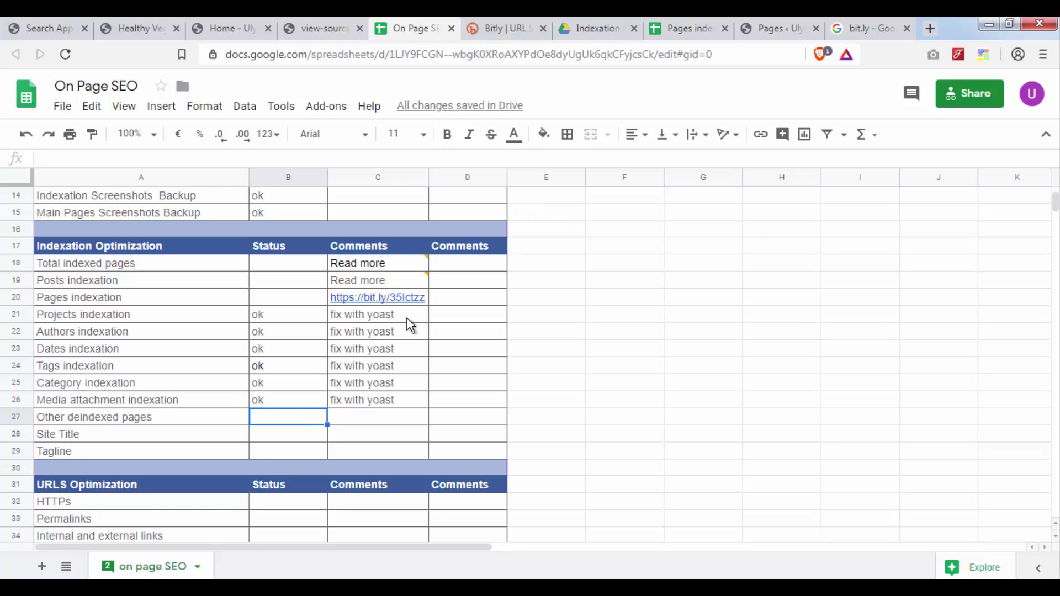
key(Down)
key(Right)
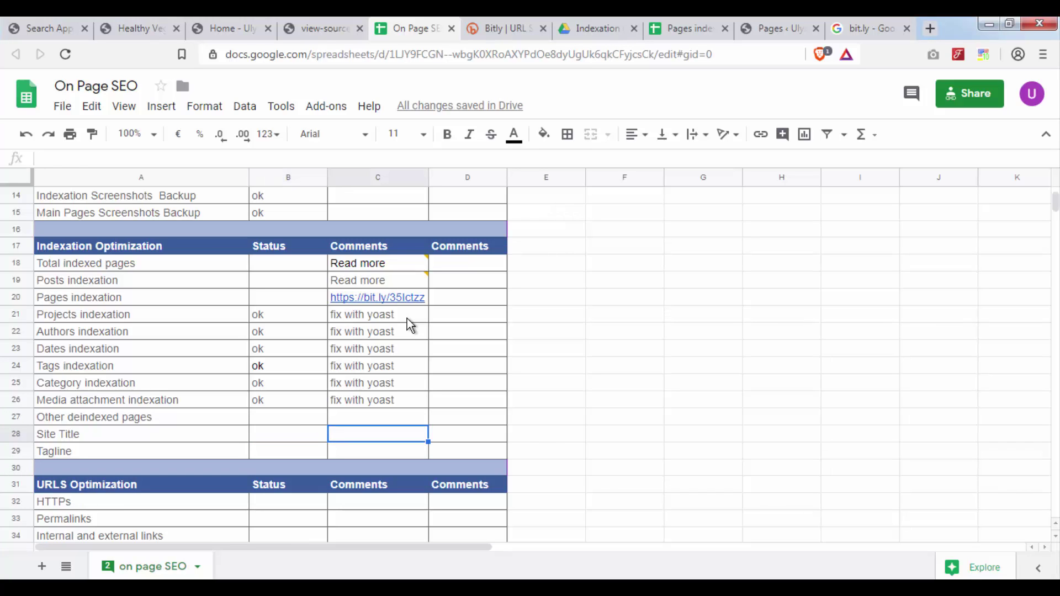
key(Left)
key(Left)
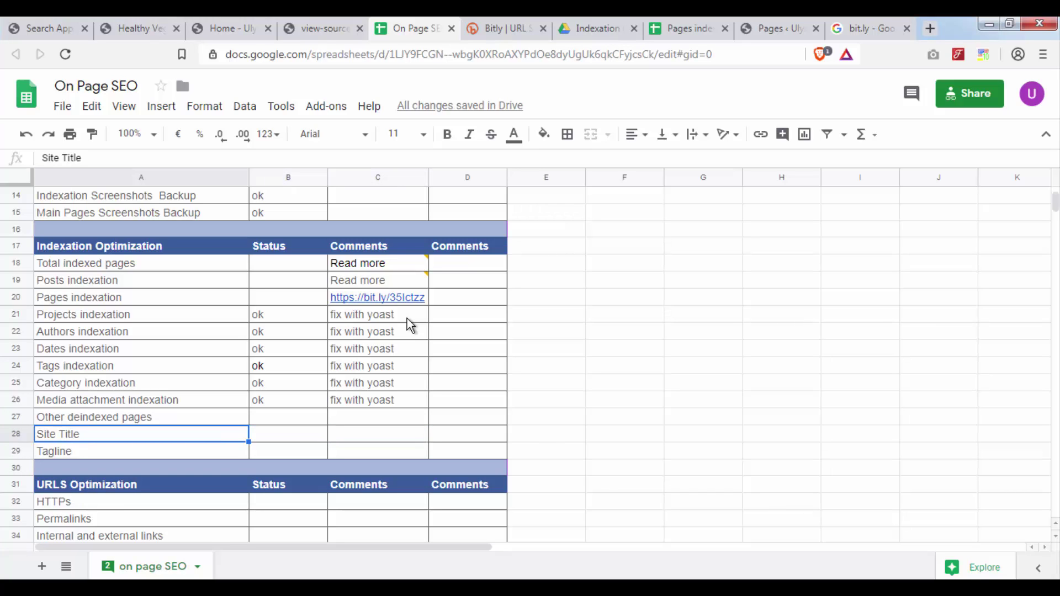
Switch to the WordPress admin, open the site's General Settings and locate the Site Title and Tagline
click(99, 28)
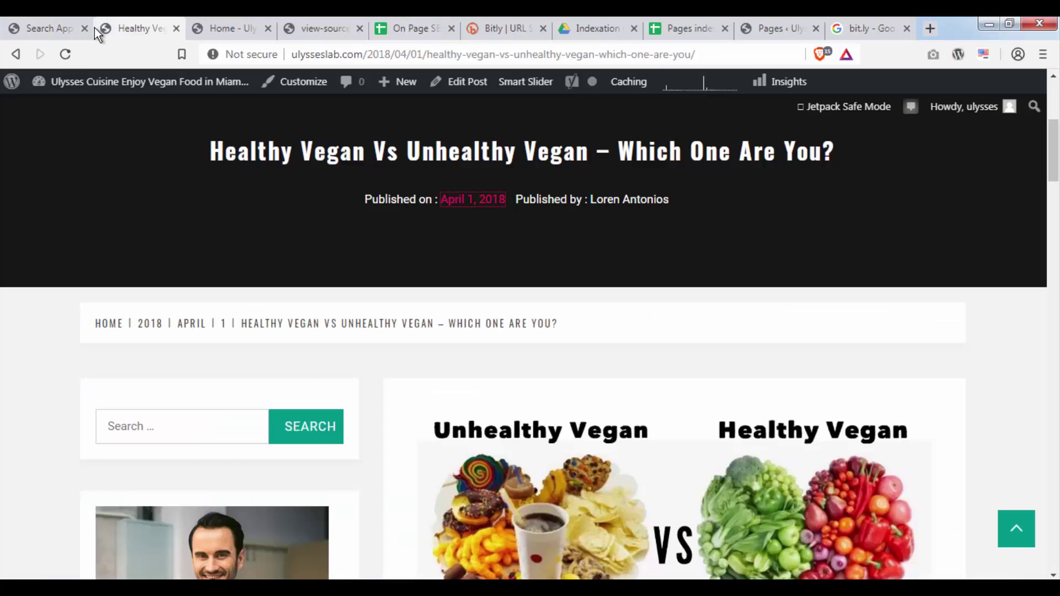
click(61, 28)
scroll(174, 361, down, 2)
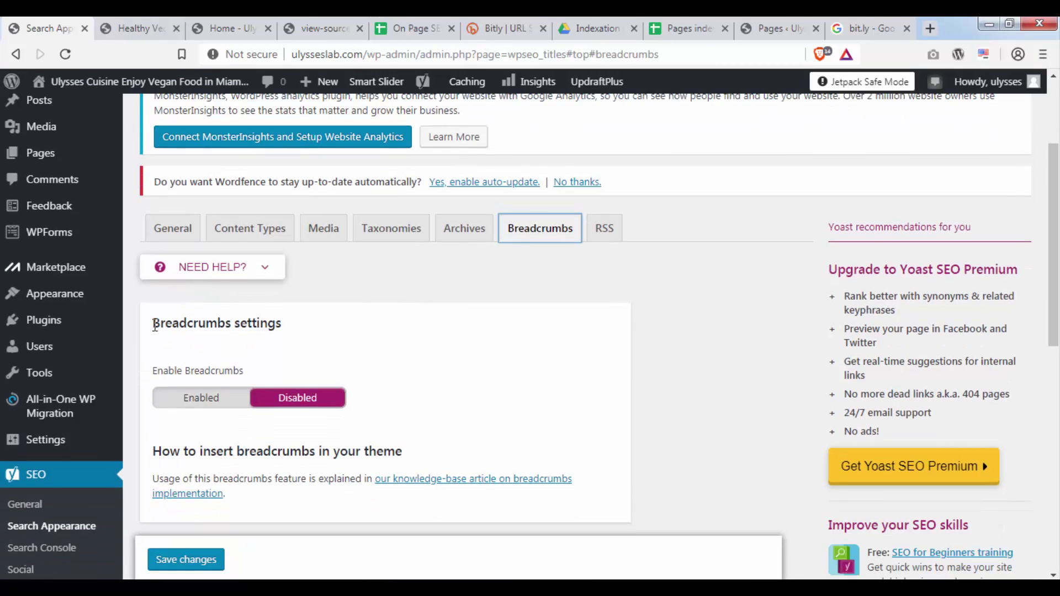
scroll(89, 378, down, 4)
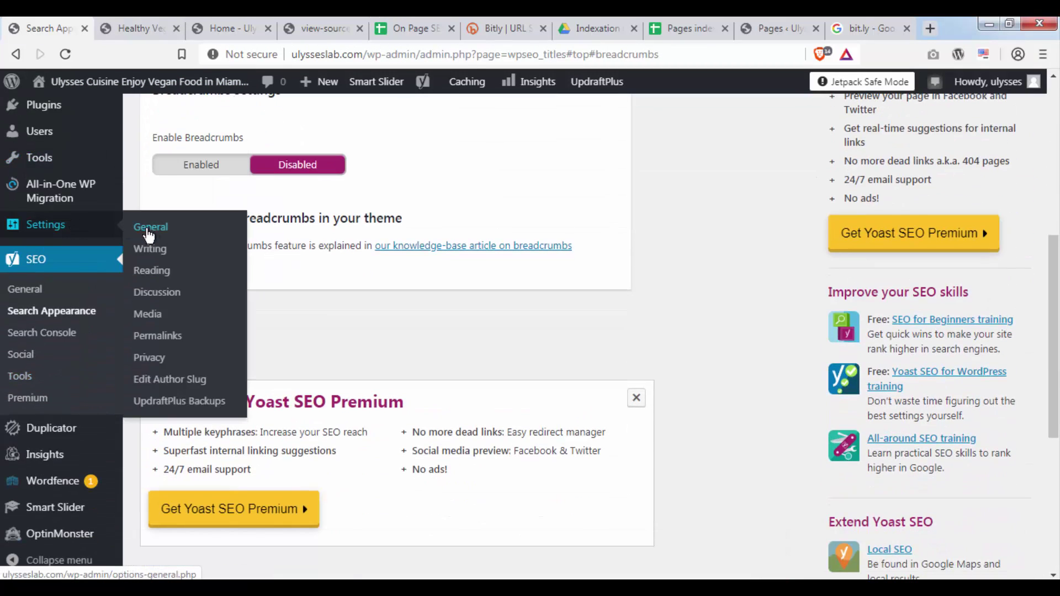
click(149, 247)
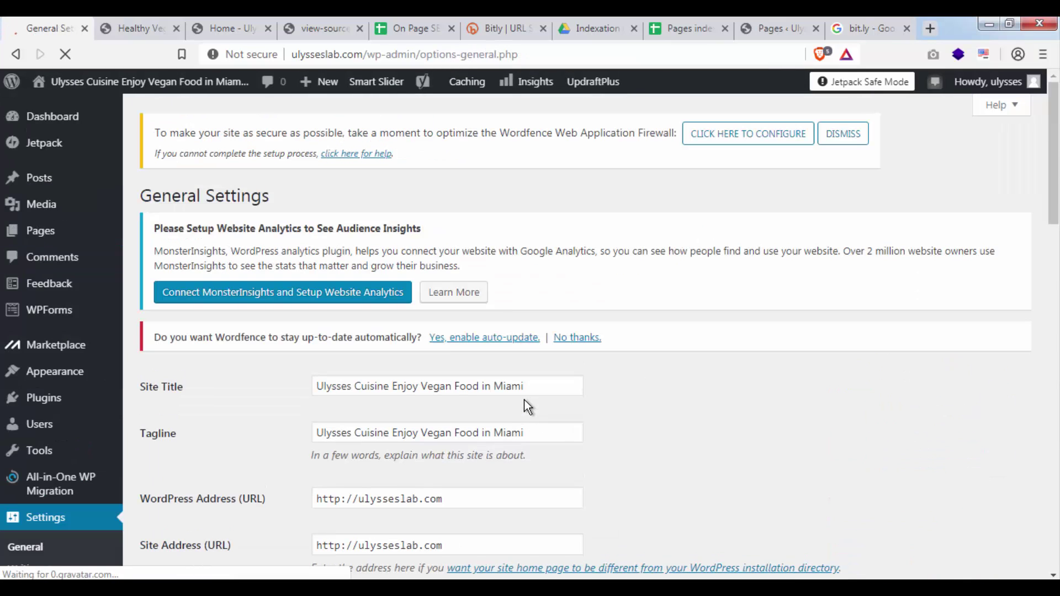
drag(144, 395, 223, 396)
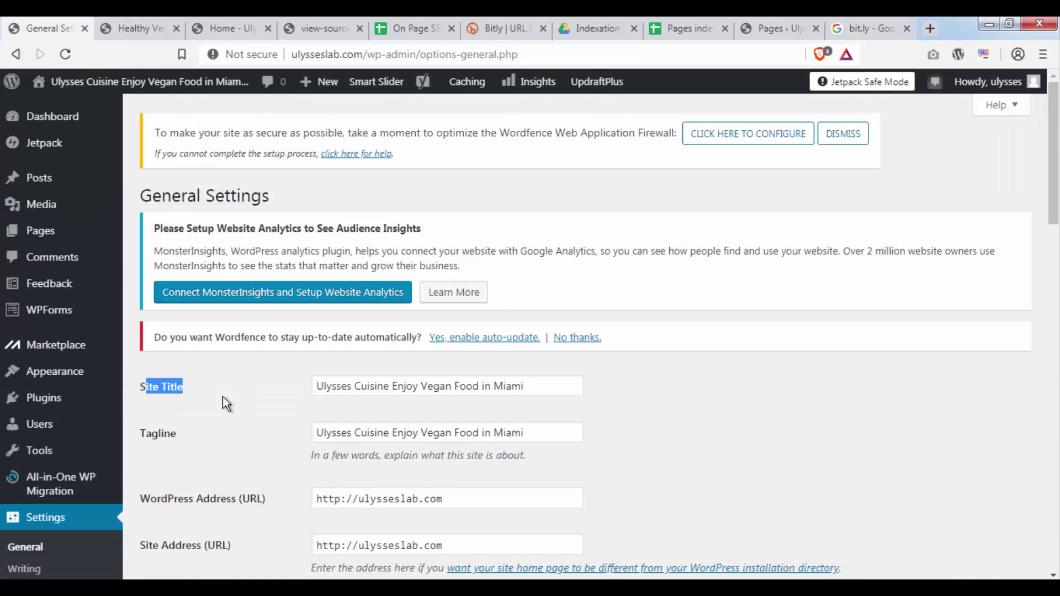
drag(152, 434, 264, 440)
click(911, 458)
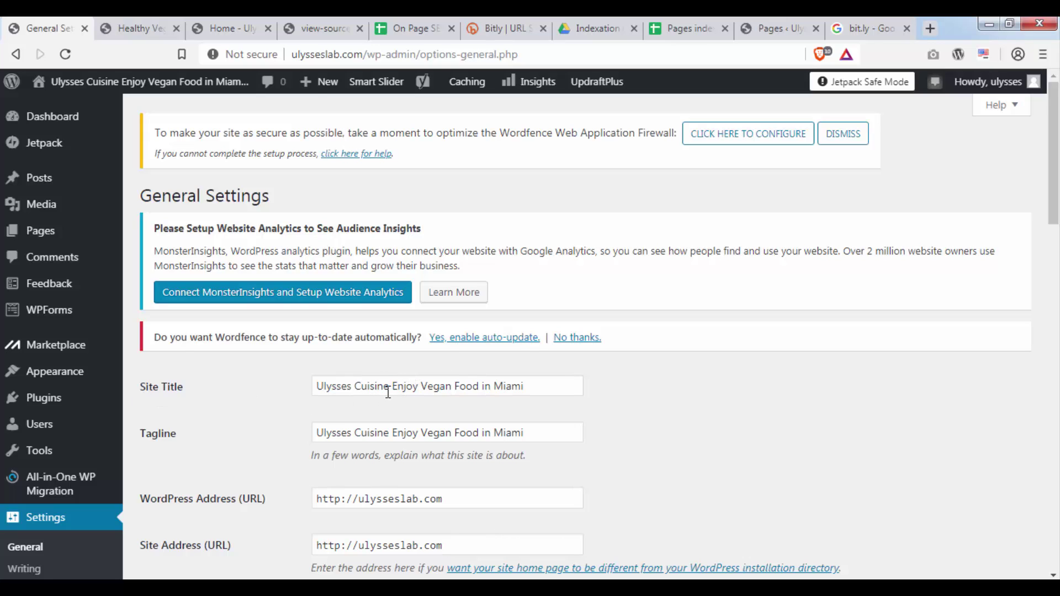
Shorten the Site Title to "Ulysses Cuisine"
mouse_move(389, 390)
mouse_down()
mouse_move(527, 388)
mouse_move(394, 396)
mouse_up()
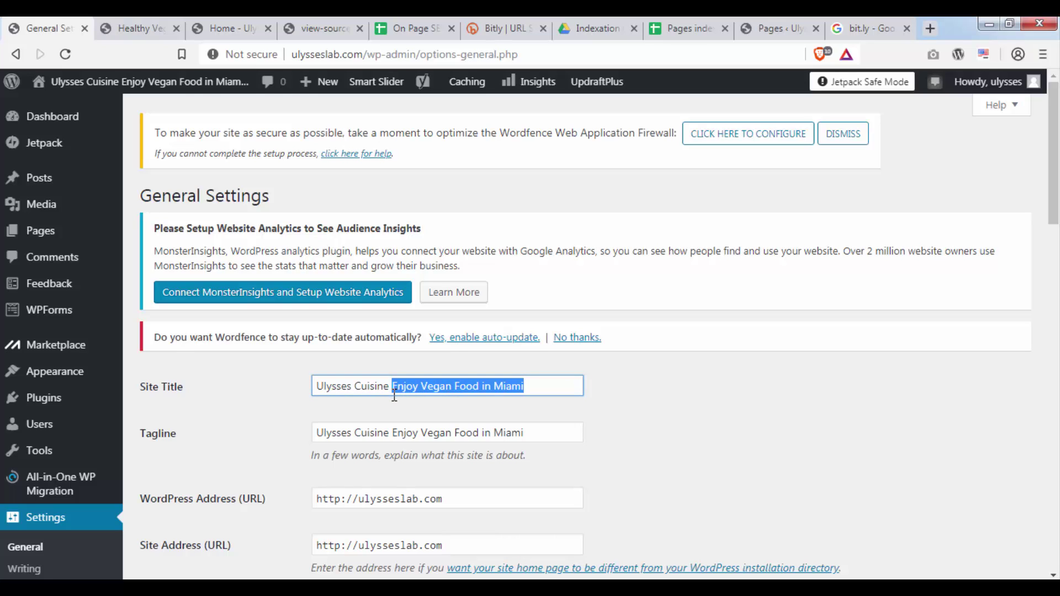
key(BackSpace)
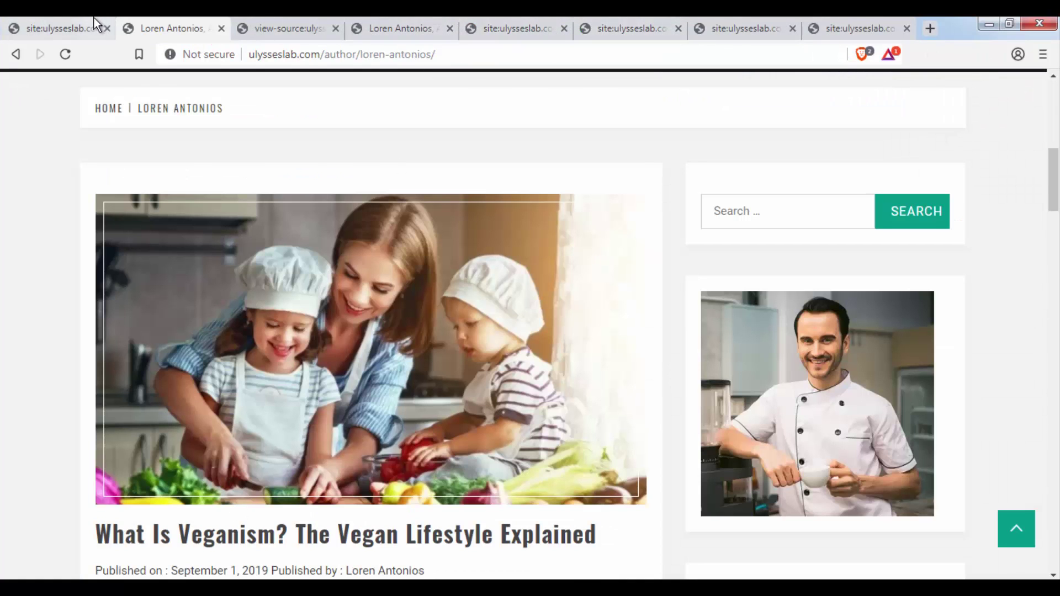
click(94, 20)
click(611, 20)
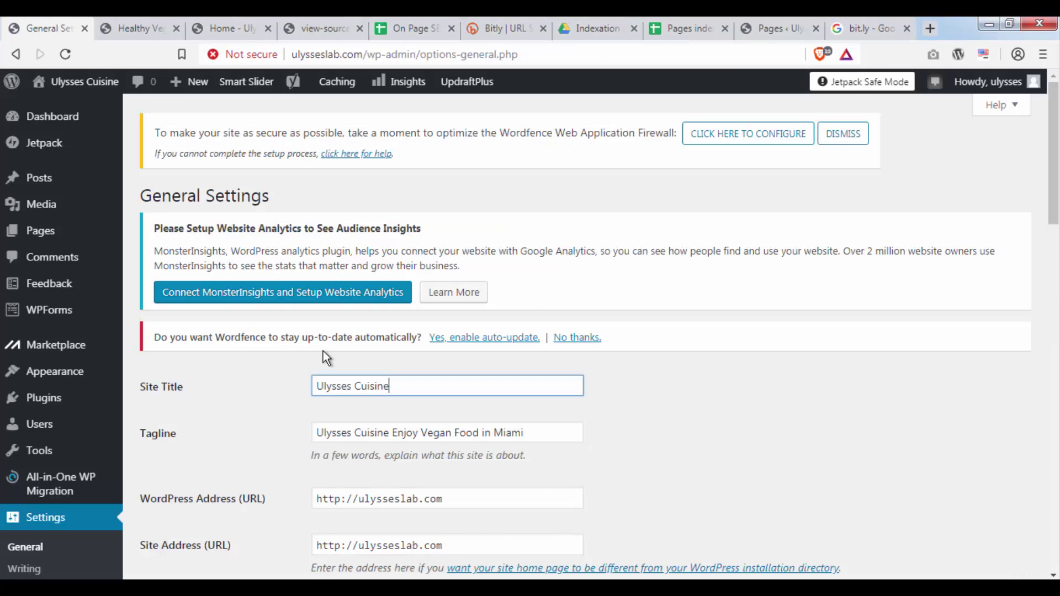
Shorten the Tagline to "Enjoy Vegan Food in Miami" and save the general settings
scroll(516, 426, down, 1)
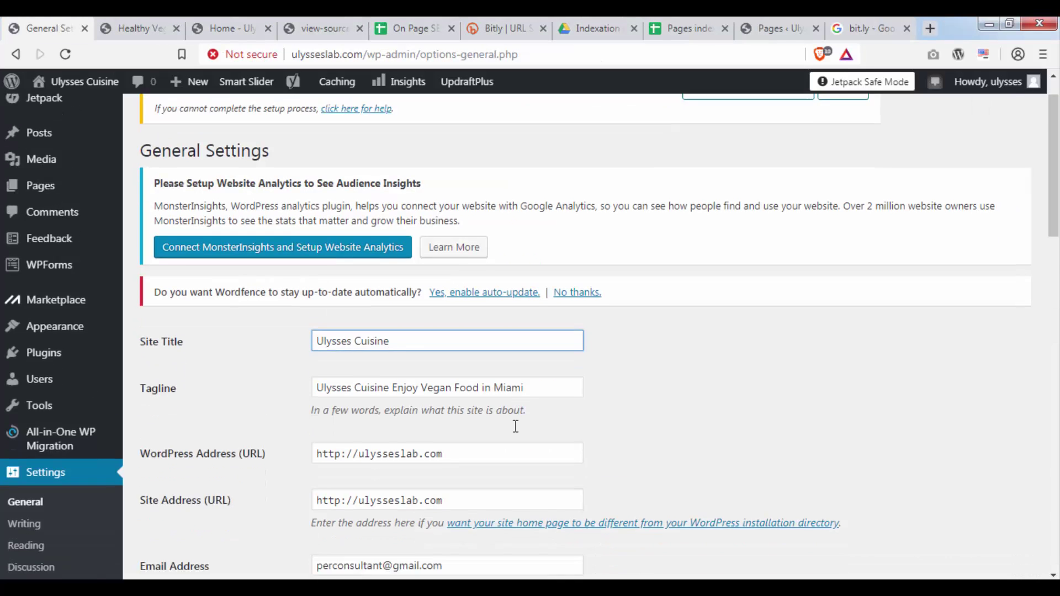
scroll(516, 426, down, 2)
click(391, 278)
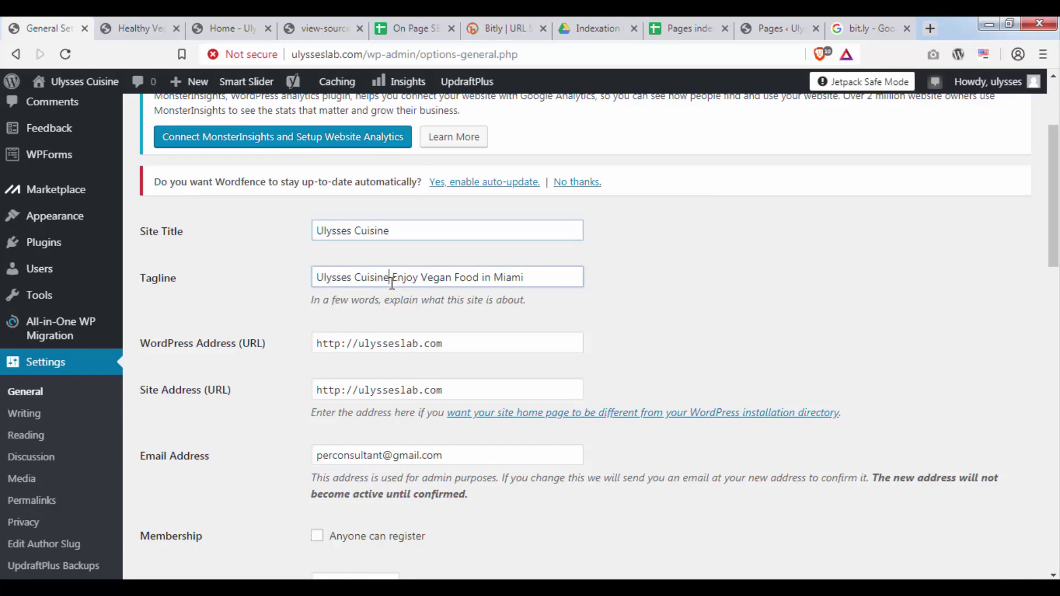
drag(391, 278, 225, 270)
key(BackSpace)
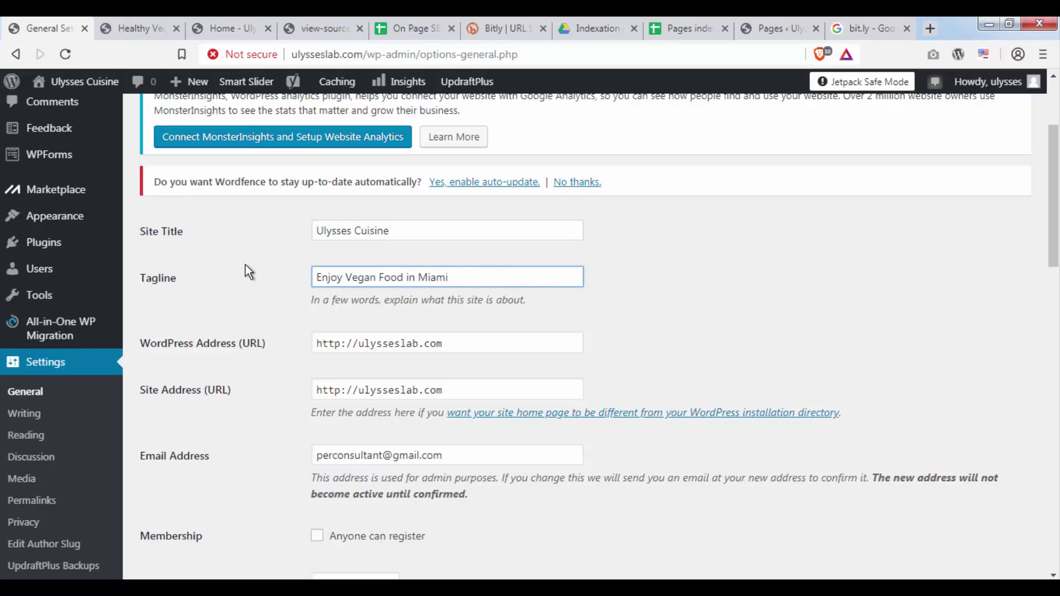
click(668, 316)
scroll(668, 316, down, 20)
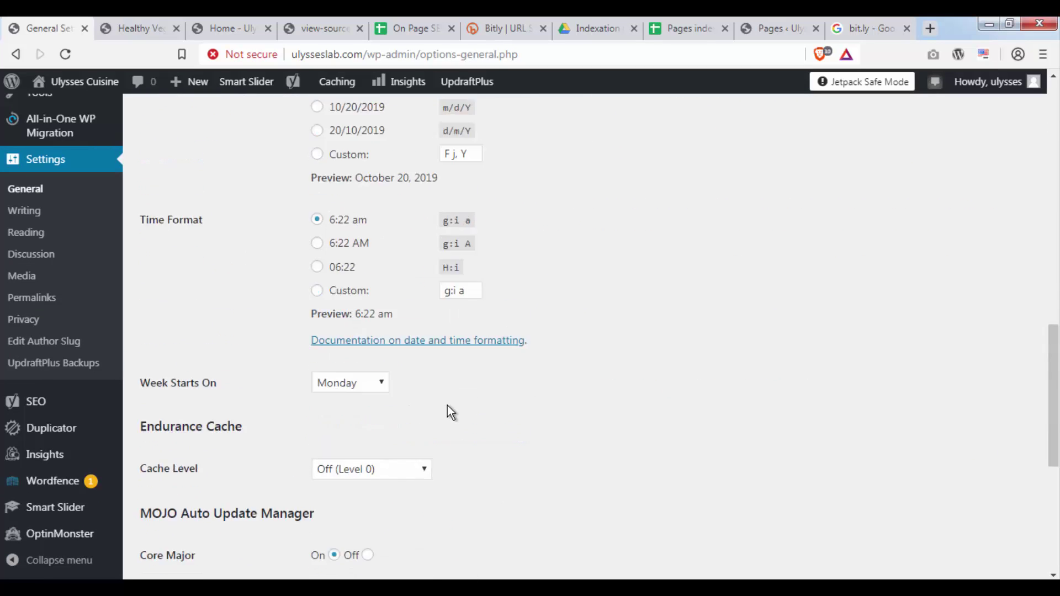
click(212, 499)
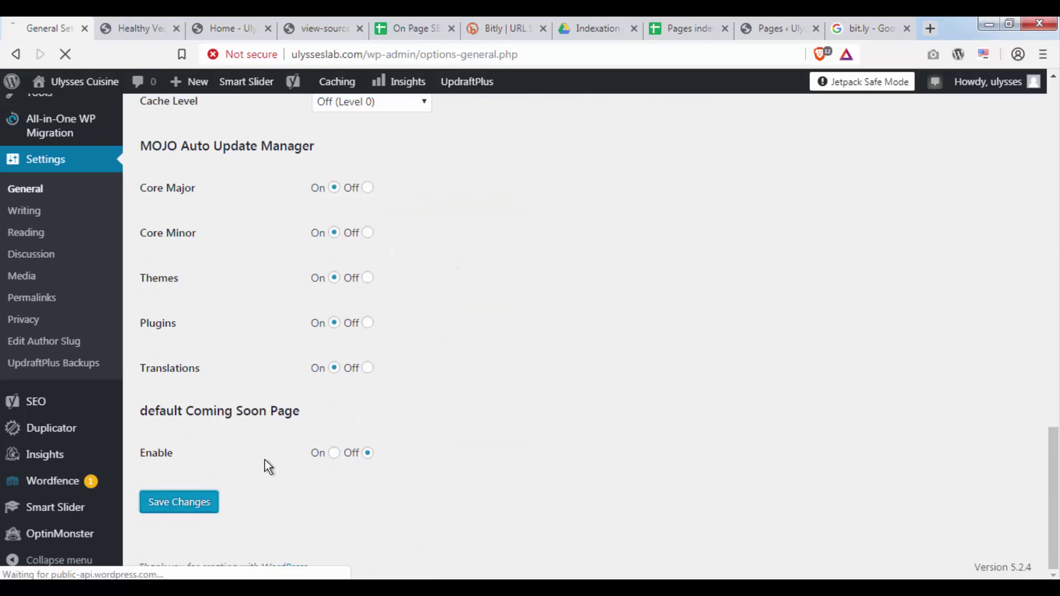
Check the saved Site Title and Tagline in General Settings
scroll(561, 323, up, 20)
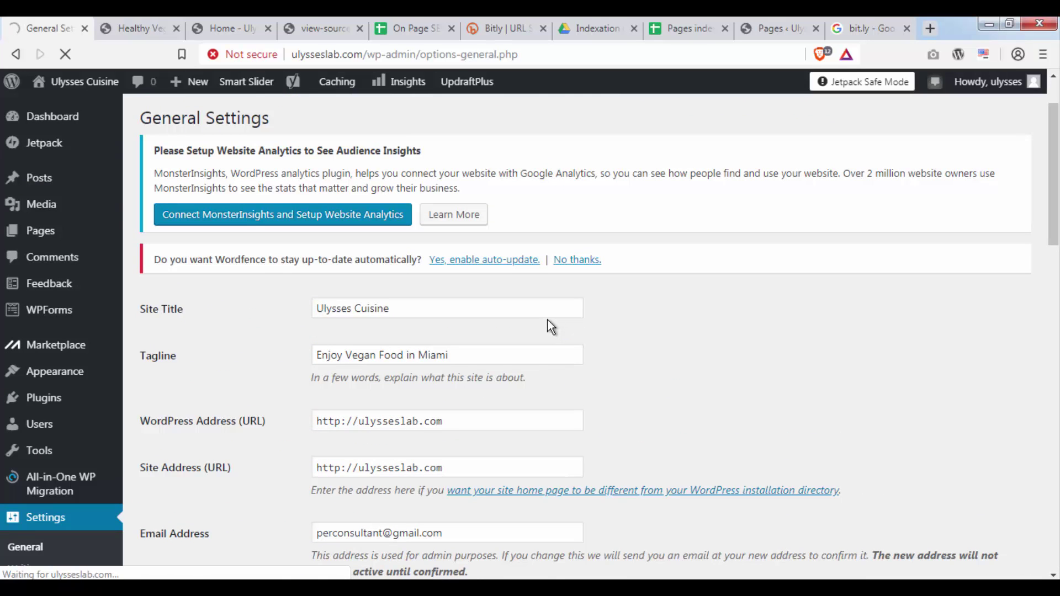
scroll(545, 319, down, 4)
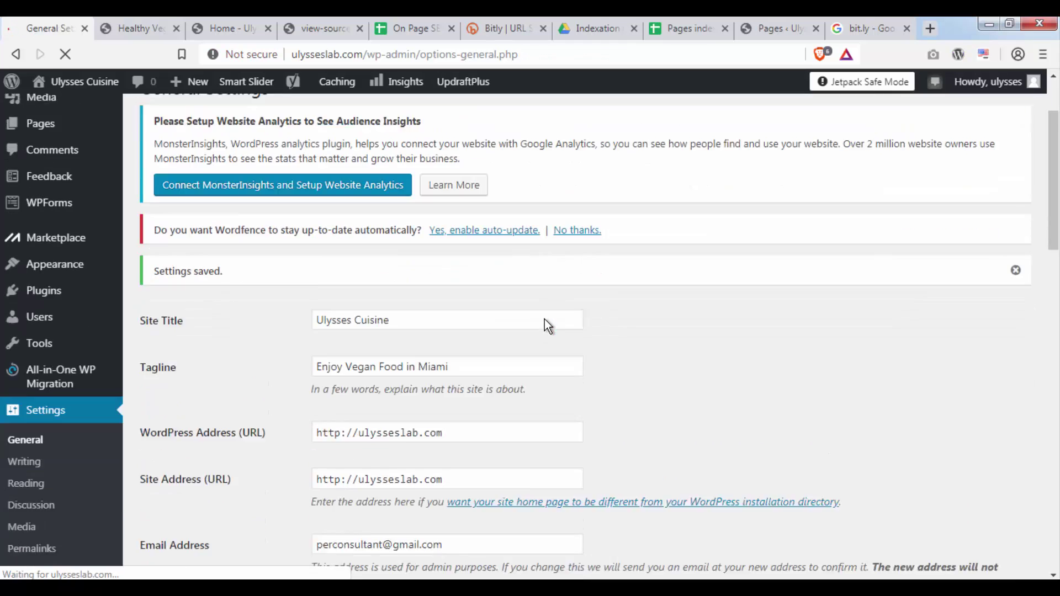
drag(385, 269, 223, 273)
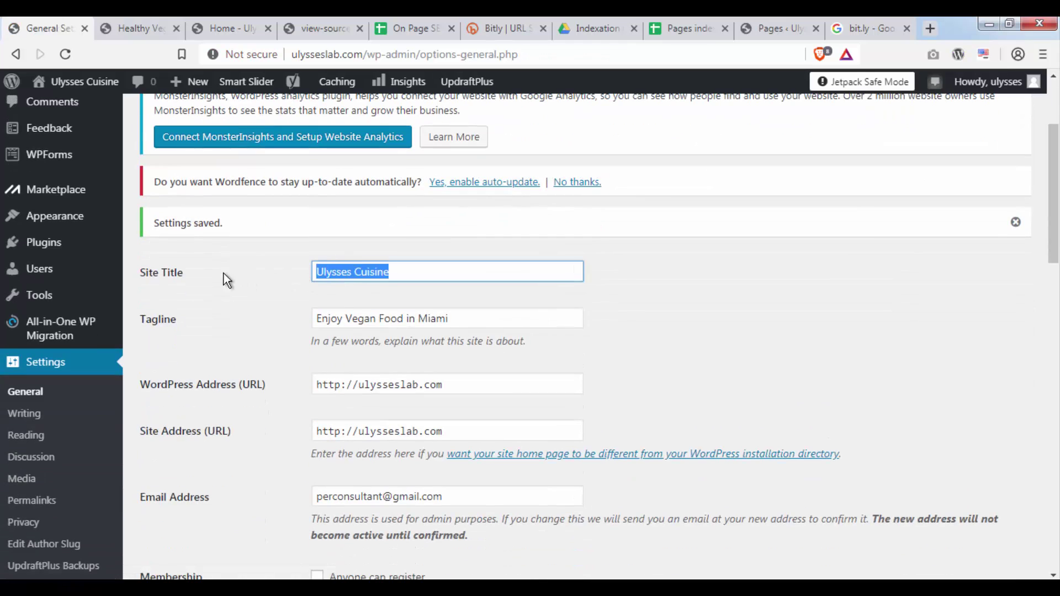
double_click(397, 273)
drag(397, 273, 316, 274)
drag(475, 318, 287, 319)
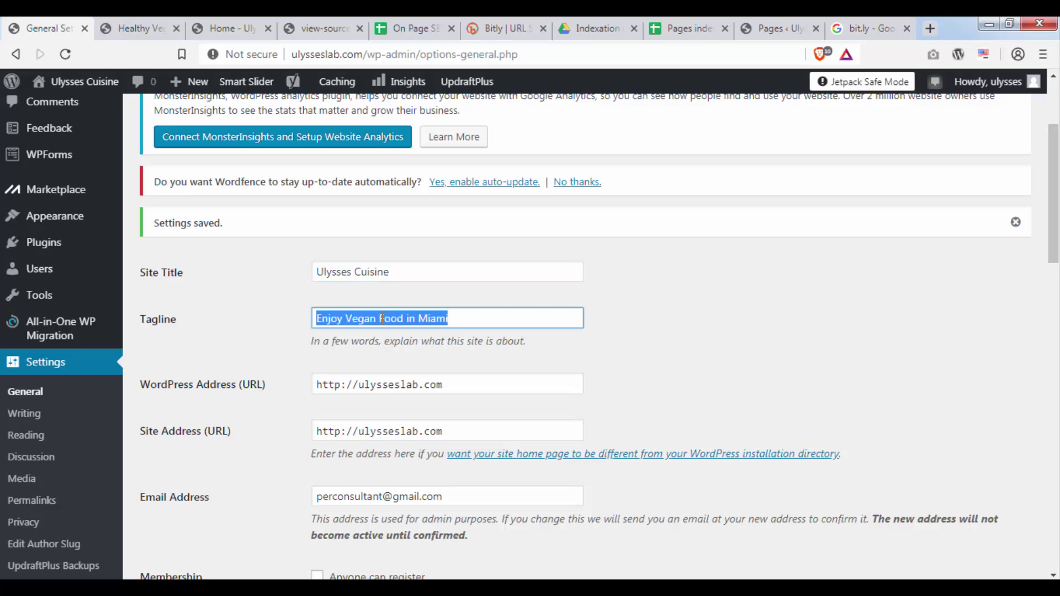
click(475, 325)
In the On Page SEO sheet, enter status "ok" for the Site Title and Tagline rows
click(417, 28)
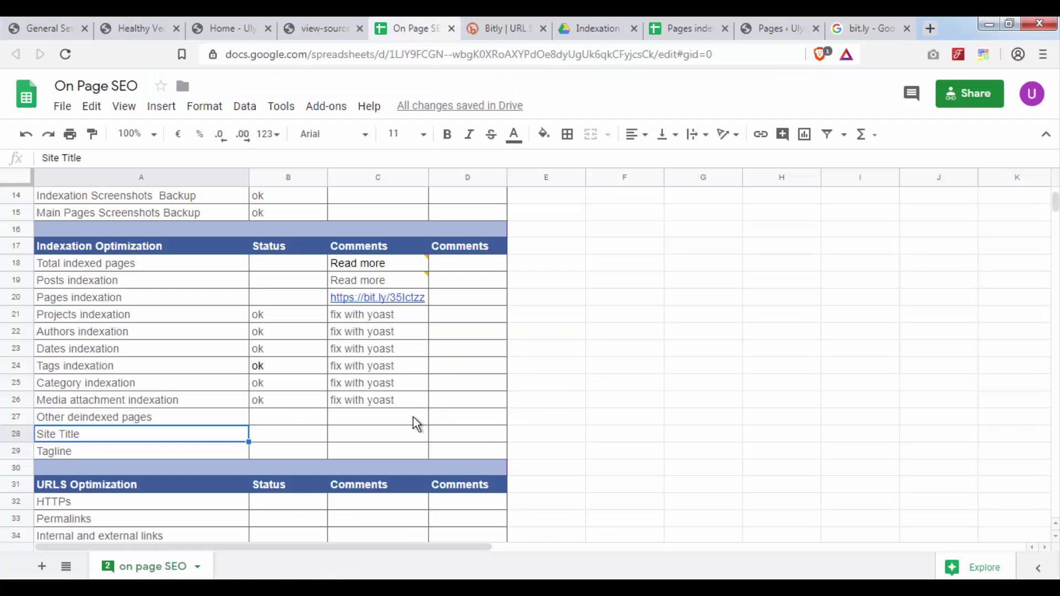
click(310, 428)
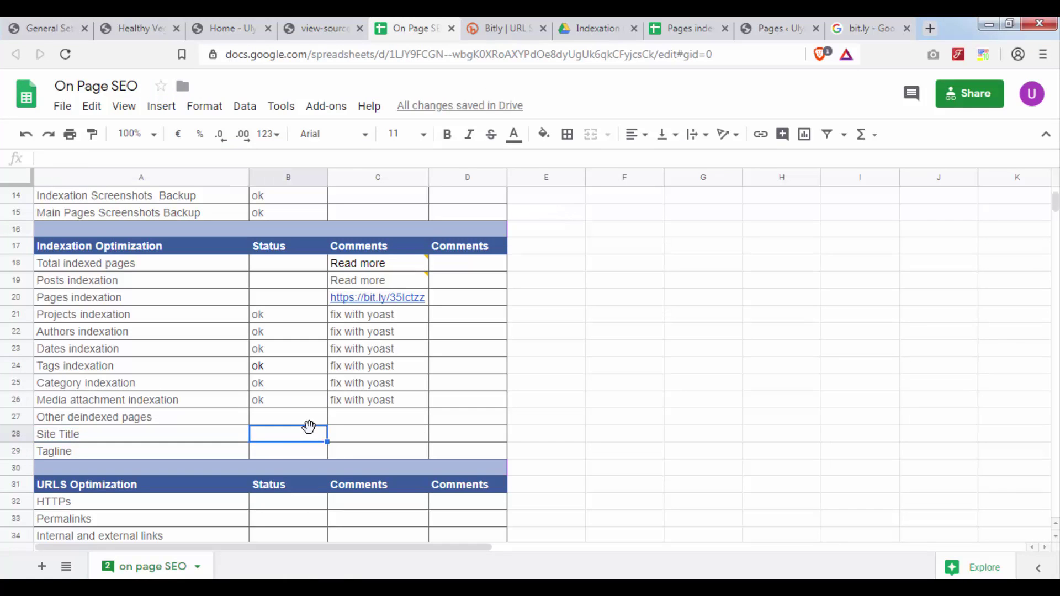
text(ok)
key(Return)
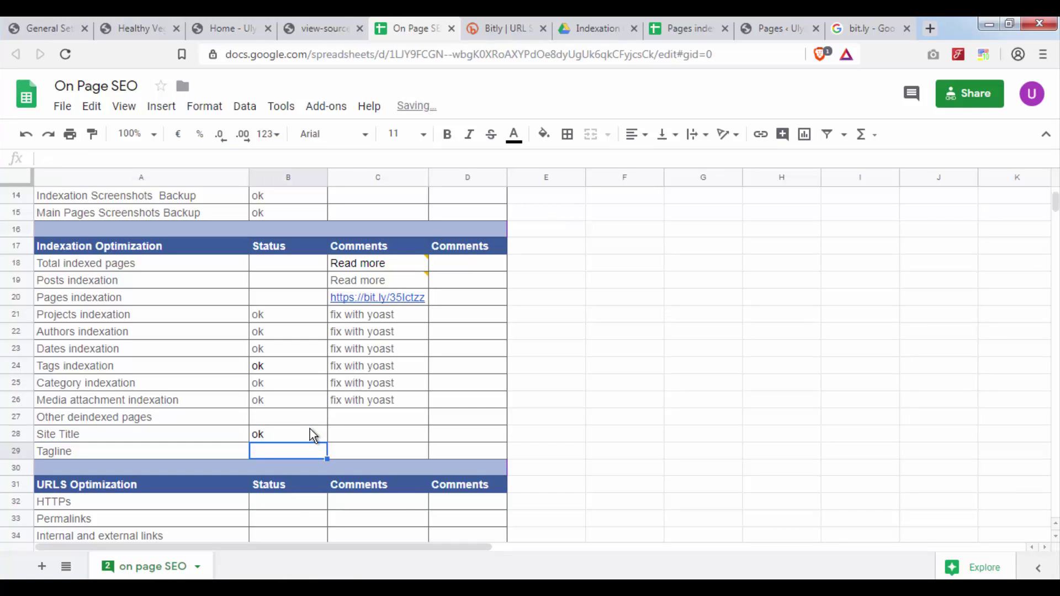
text(ok)
key(Return)
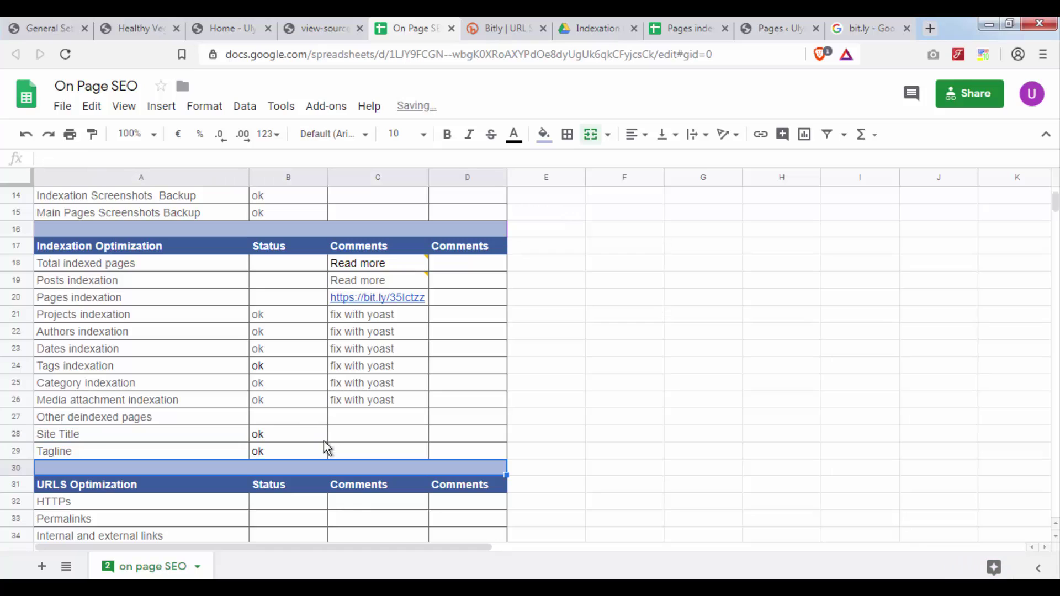
Review the Other deindexed pages row and the rows from Total indexed pages through Pages indexation
drag(196, 423, 326, 421)
drag(139, 264, 442, 303)
mouse_move(417, 308)
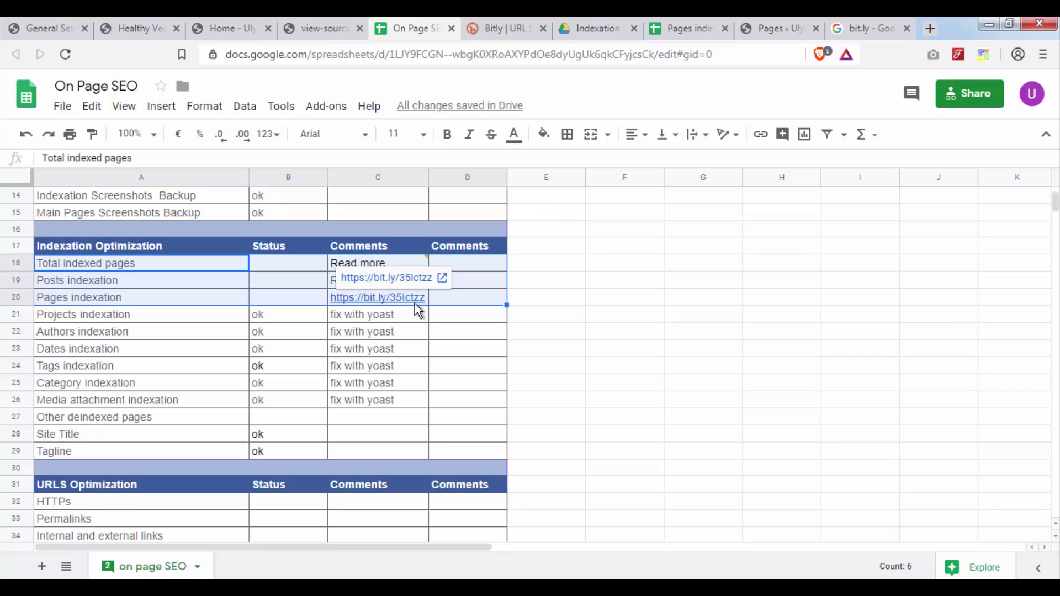
click(604, 403)
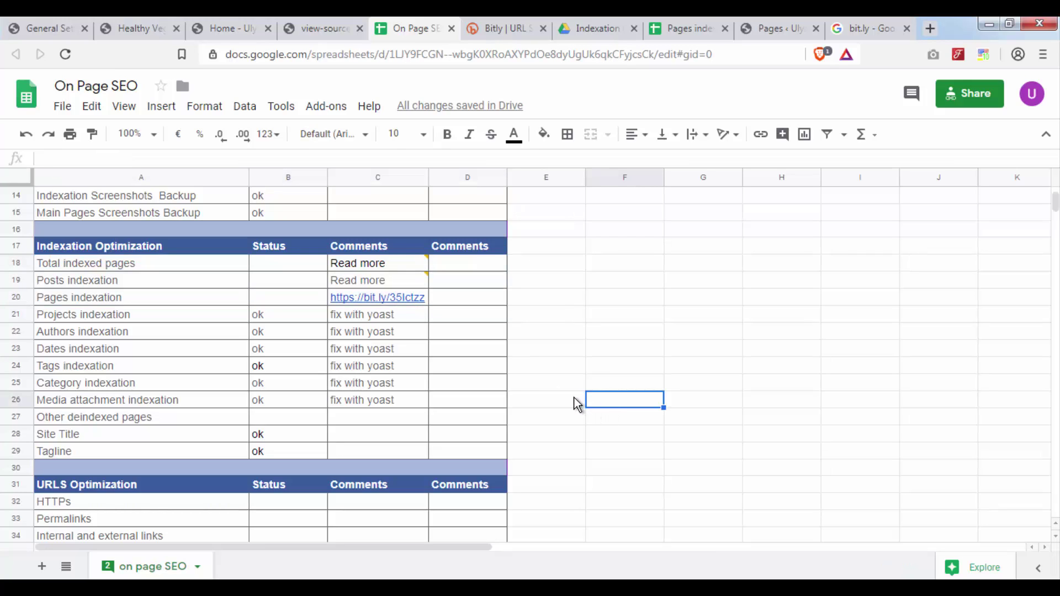